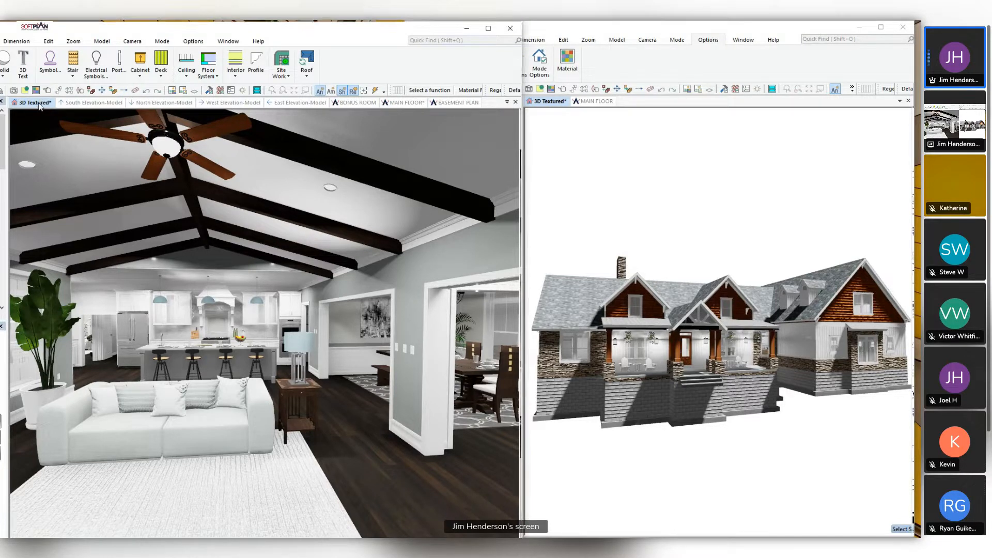
Enlarge the finished project's 3D view and examine its kitchen with the island, cabinets and pendant lights
click(489, 29)
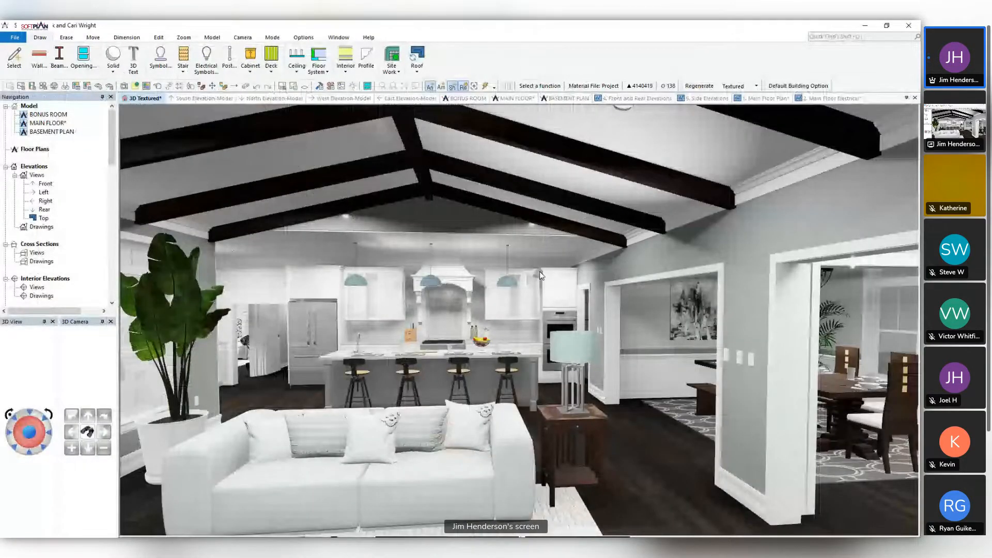
scroll(540, 275, up, 5)
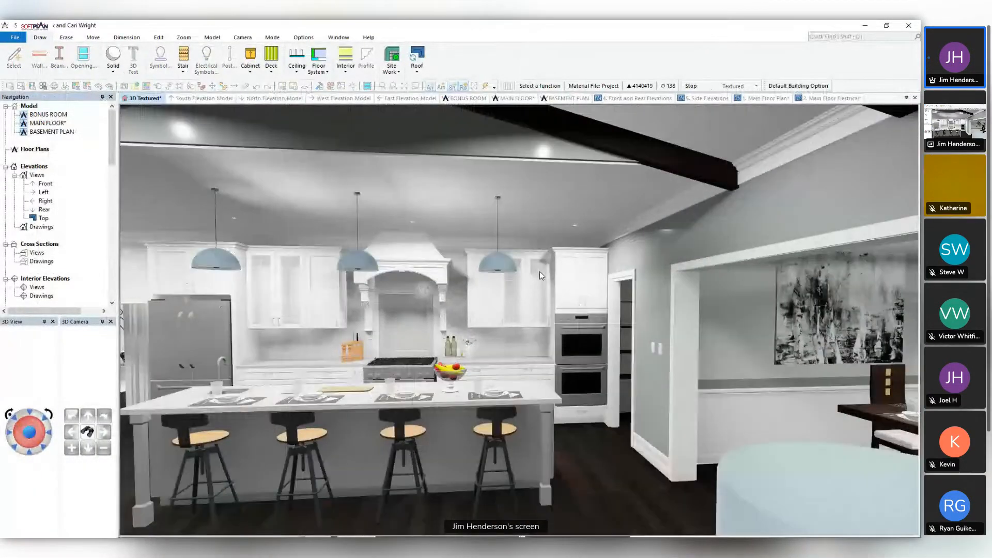
scroll(539, 272, down, 3)
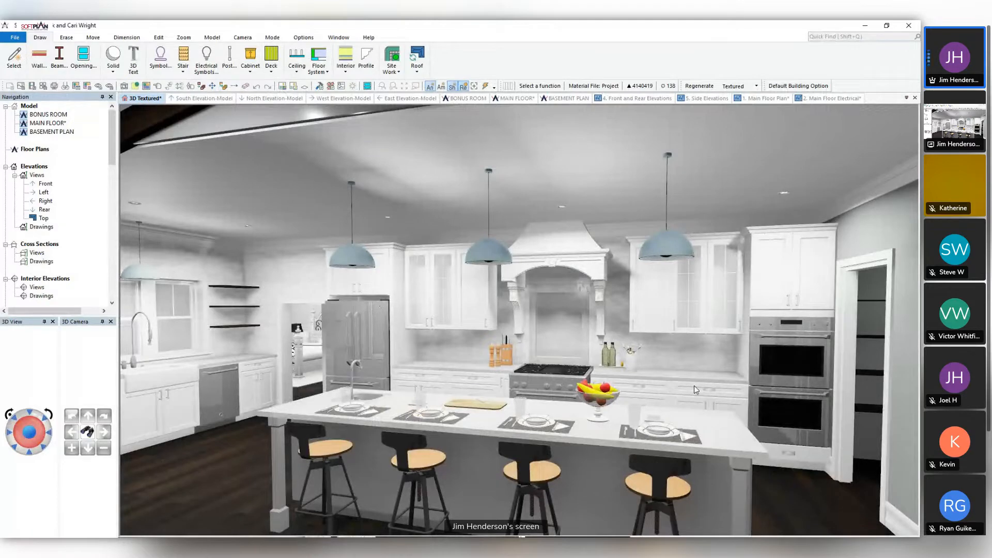
scroll(693, 385, up, 1)
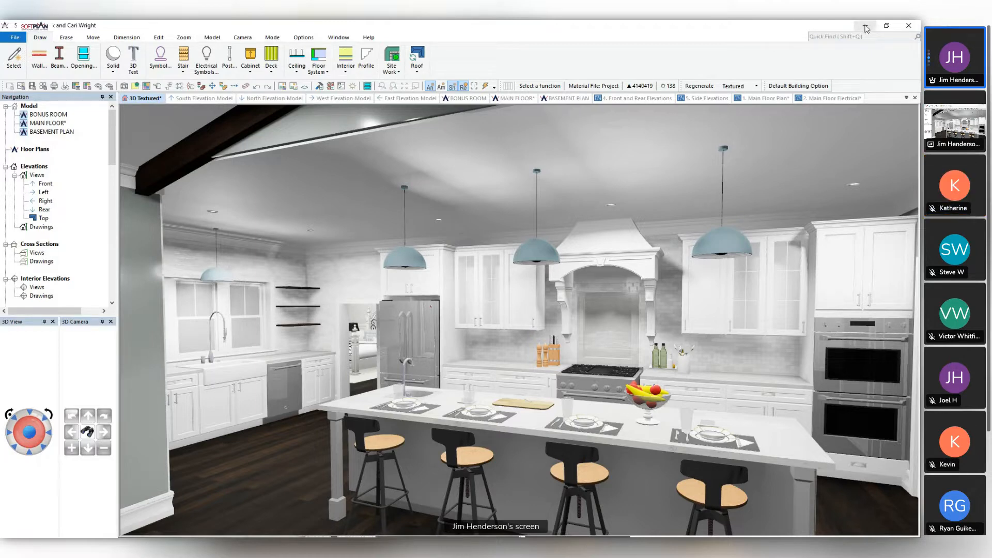
Switch to the second project's 3D model and inspect the house exterior, dining room and empty kitchen area
click(866, 27)
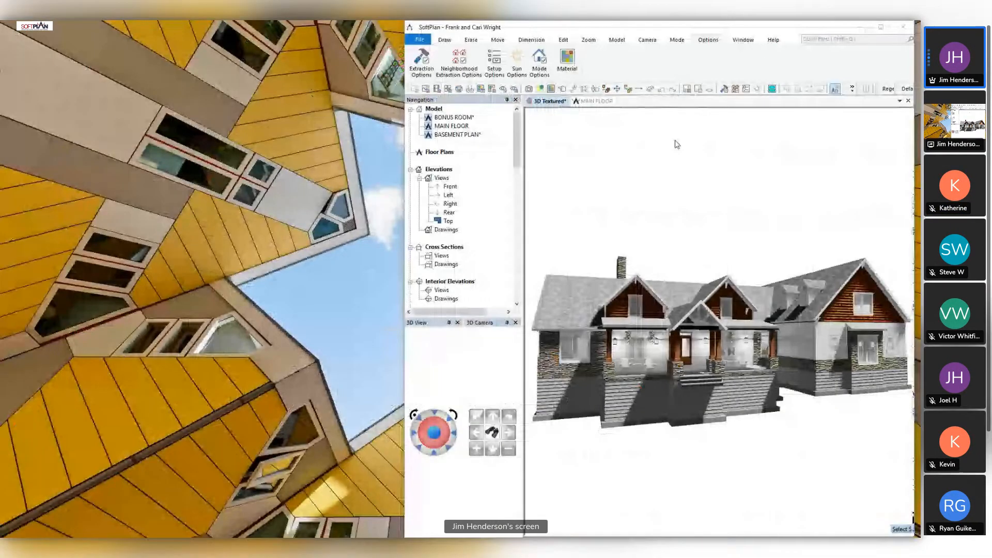
double_click(670, 26)
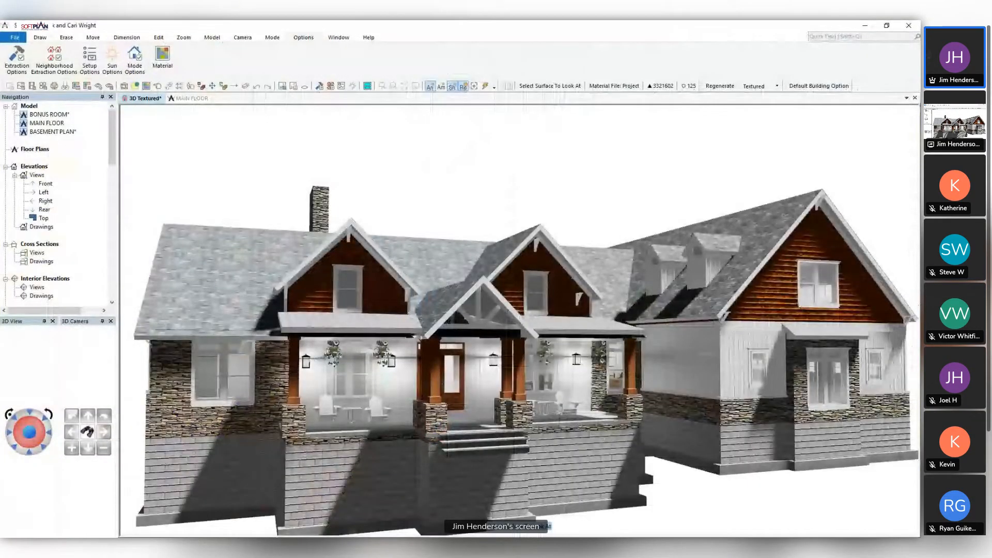
click(18, 449)
click(18, 448)
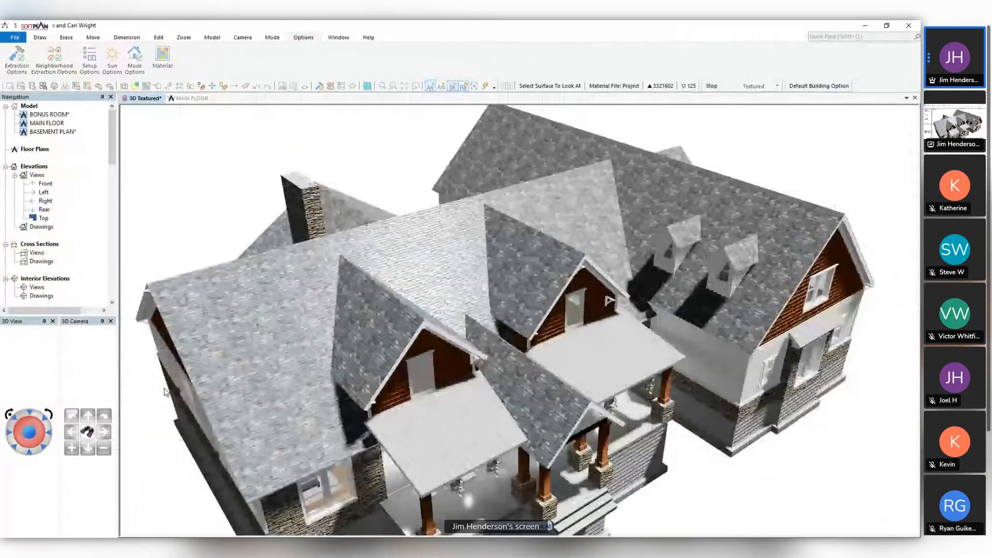
click(19, 448)
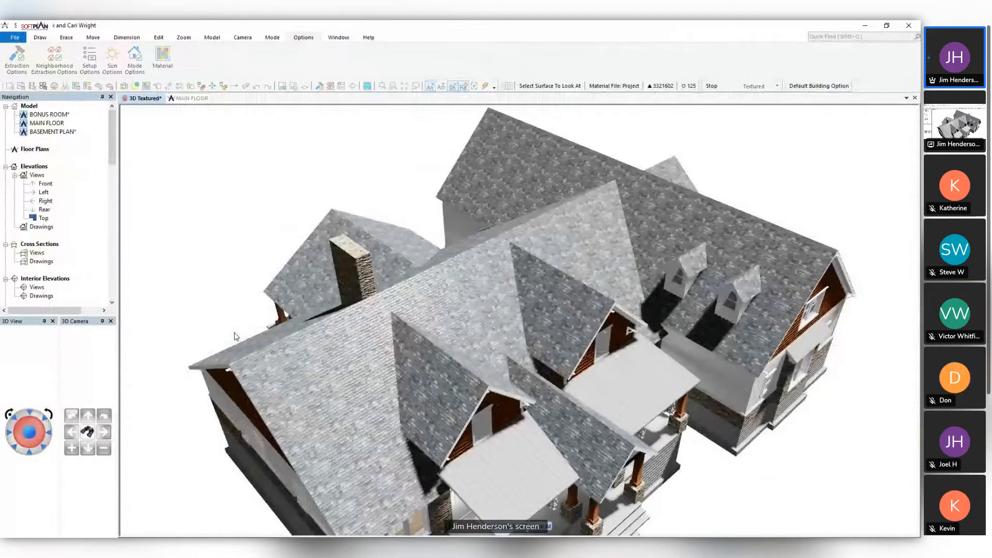
middle_drag(234, 333, 472, 360)
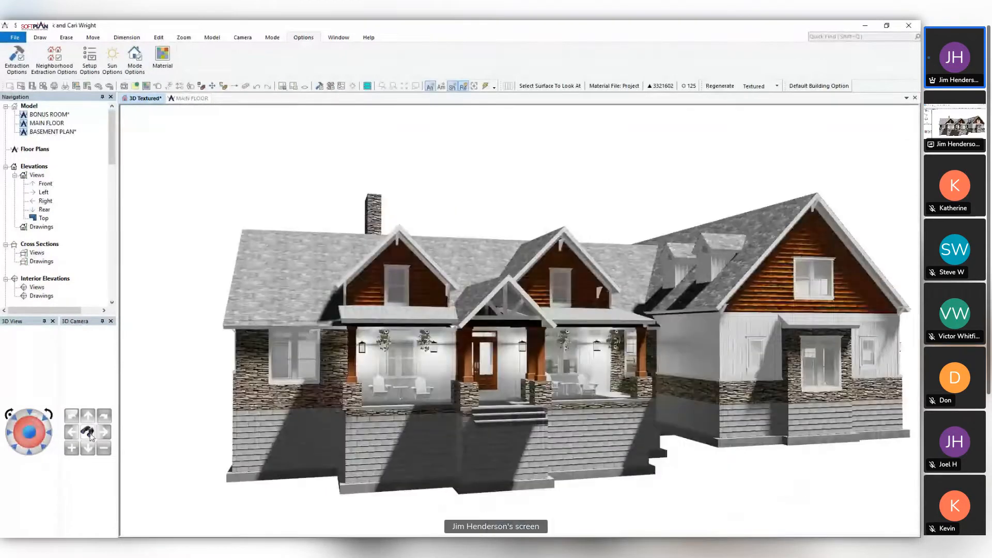
click(481, 359)
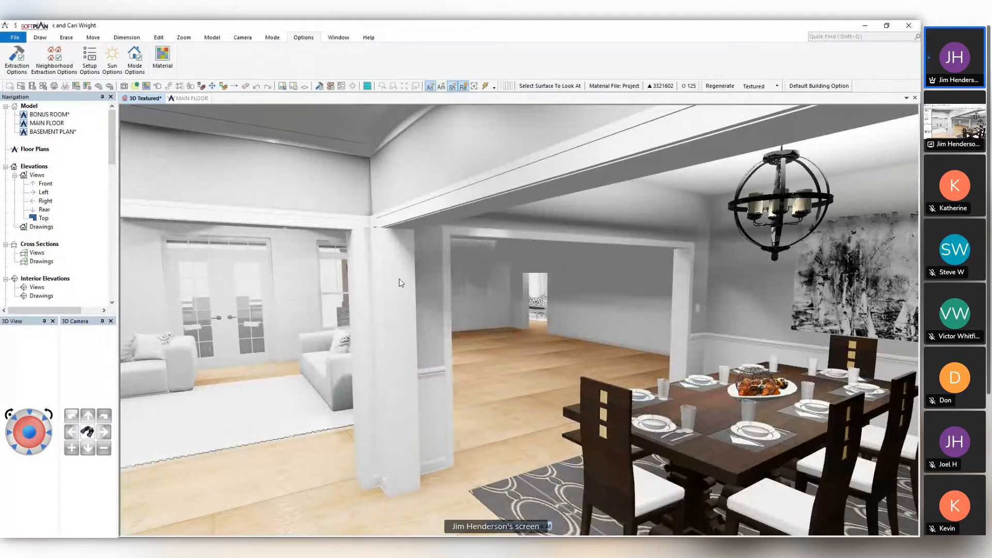
scroll(399, 278, up, 5)
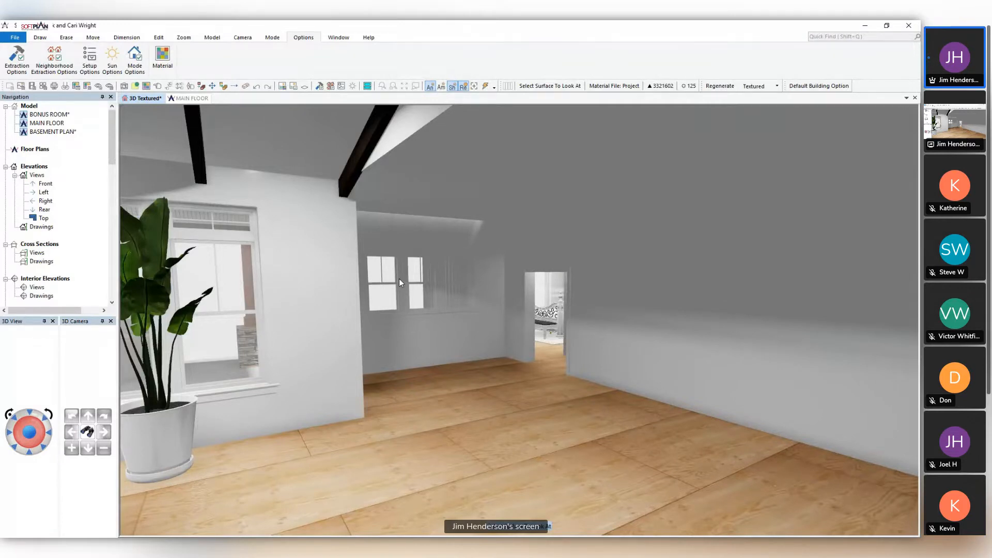
Examine the empty kitchen area between the family room and the hall on the MAIN FLOOR plan
click(191, 98)
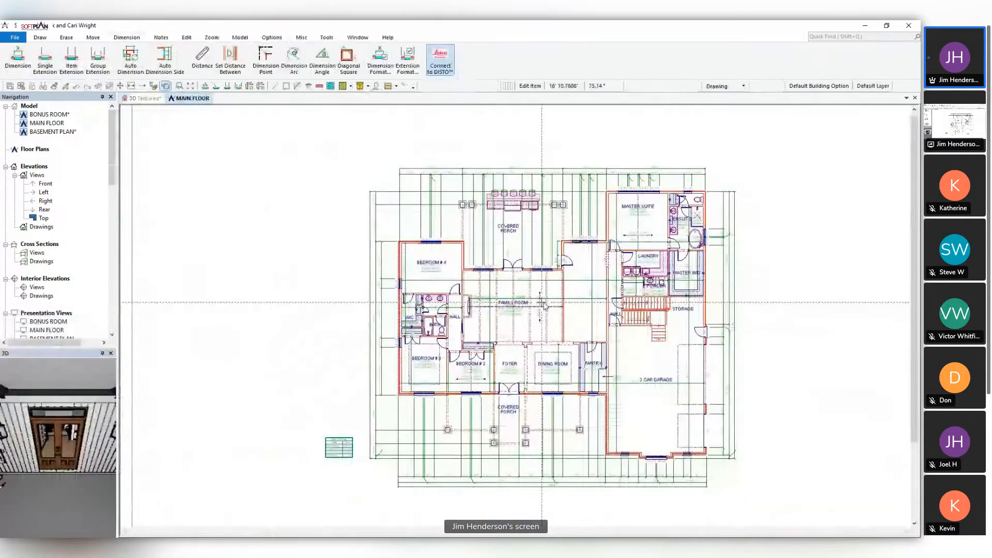
scroll(543, 306, up, 3)
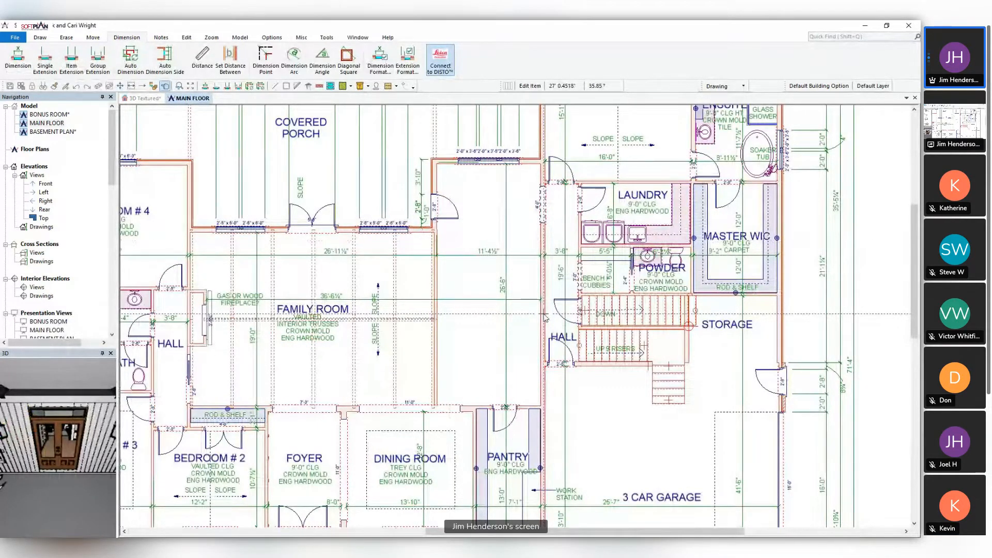
scroll(516, 319, up, 1)
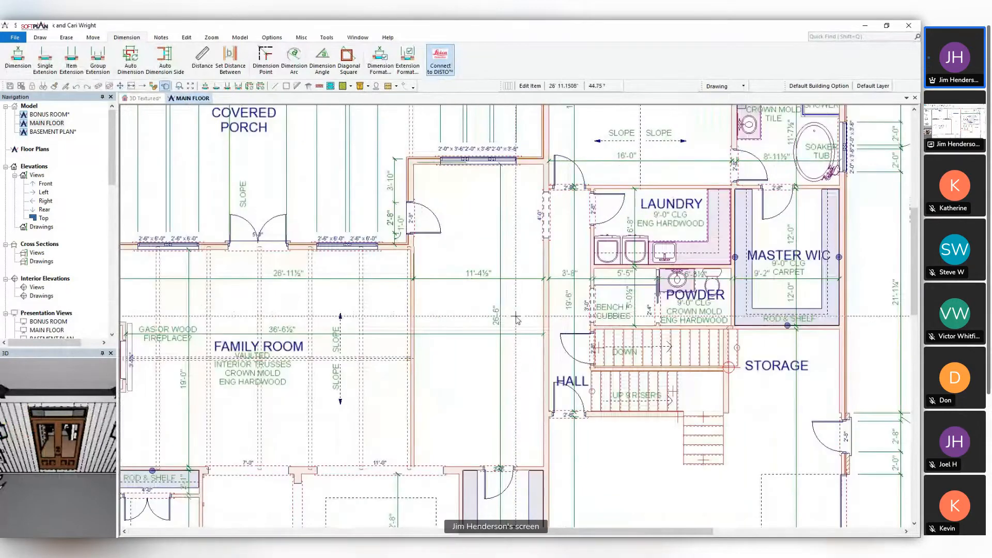
scroll(516, 319, up, 1)
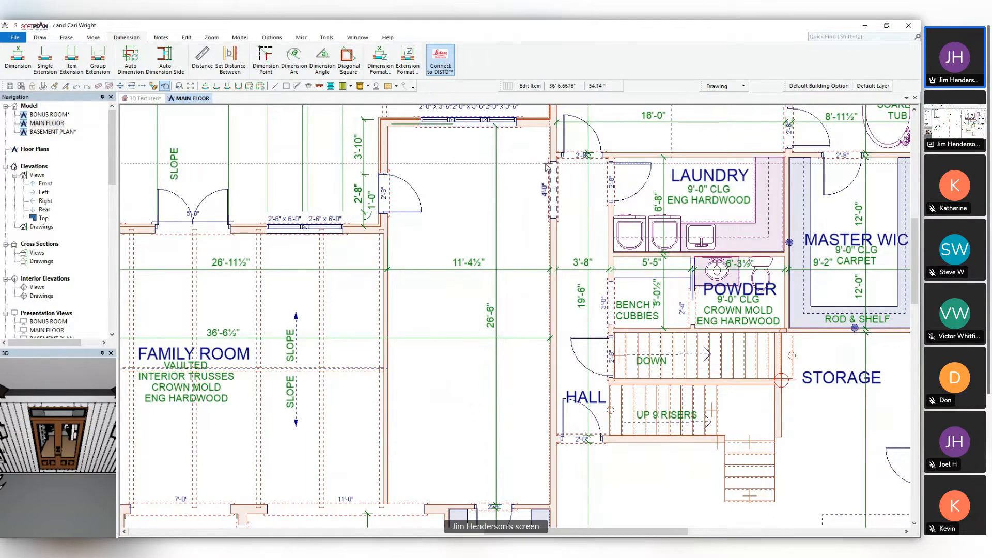
scroll(454, 222, up, 3)
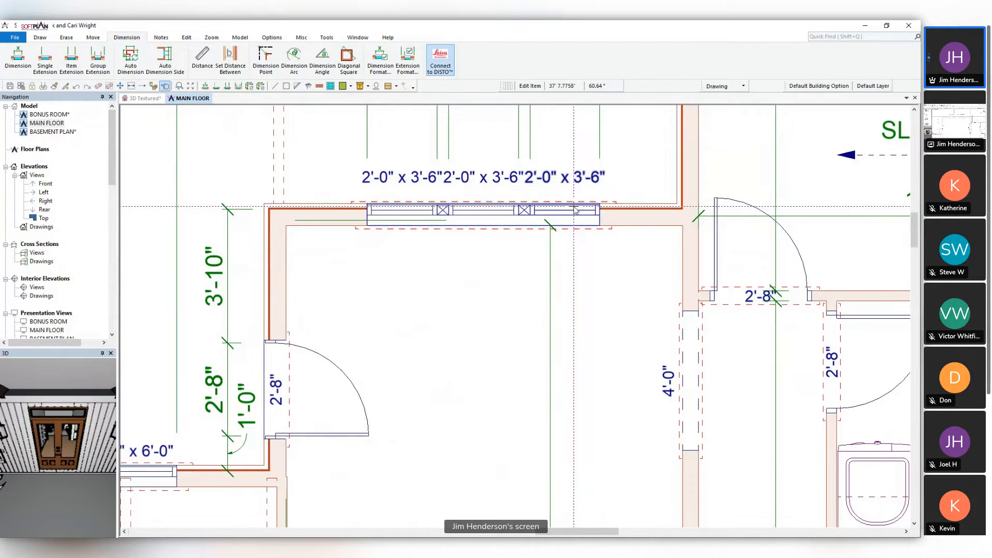
scroll(594, 335, down, 2)
middle_drag(610, 300, 530, 63)
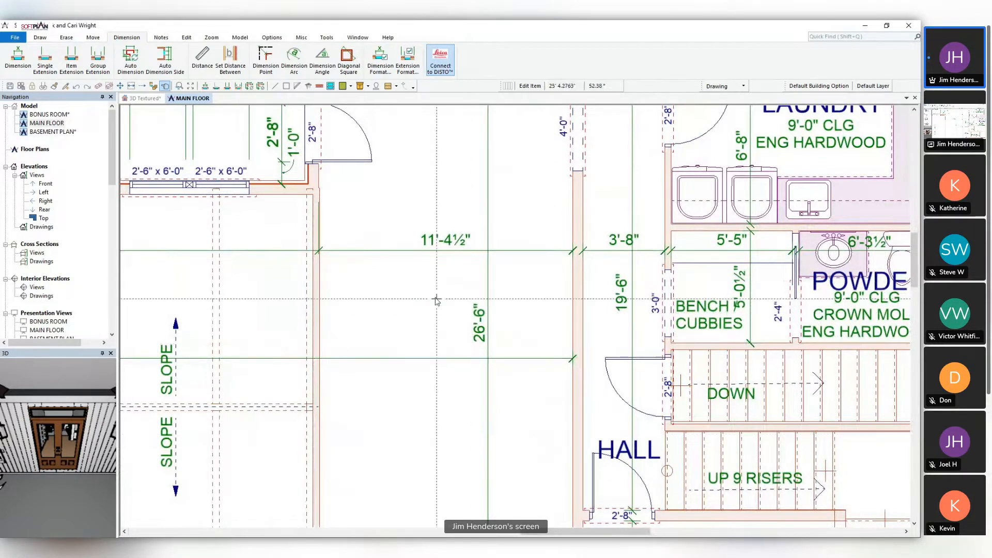
Open the edit settings of the 3.5" partition wall between the family room and the empty kitchen area
right_click(324, 337)
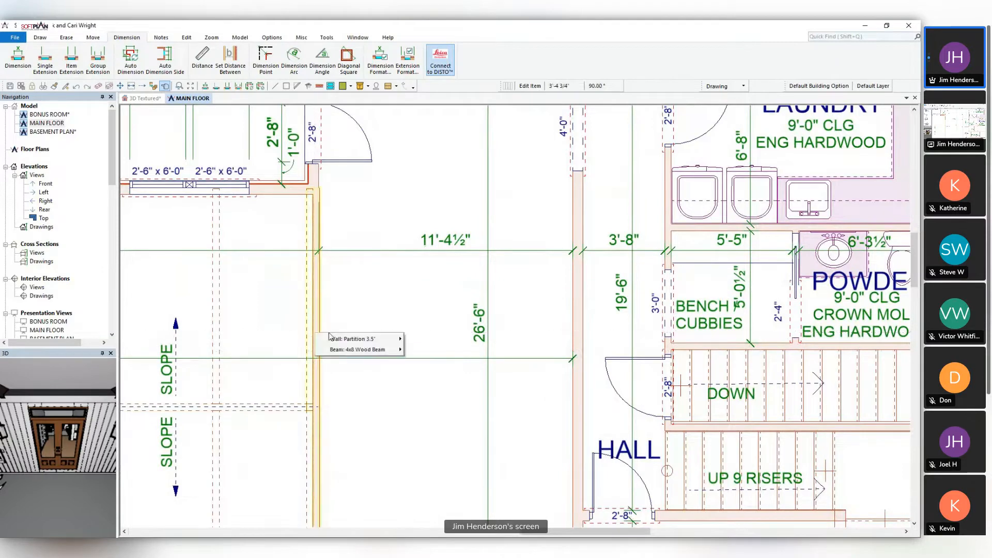
mouse_move(382, 339)
click(416, 339)
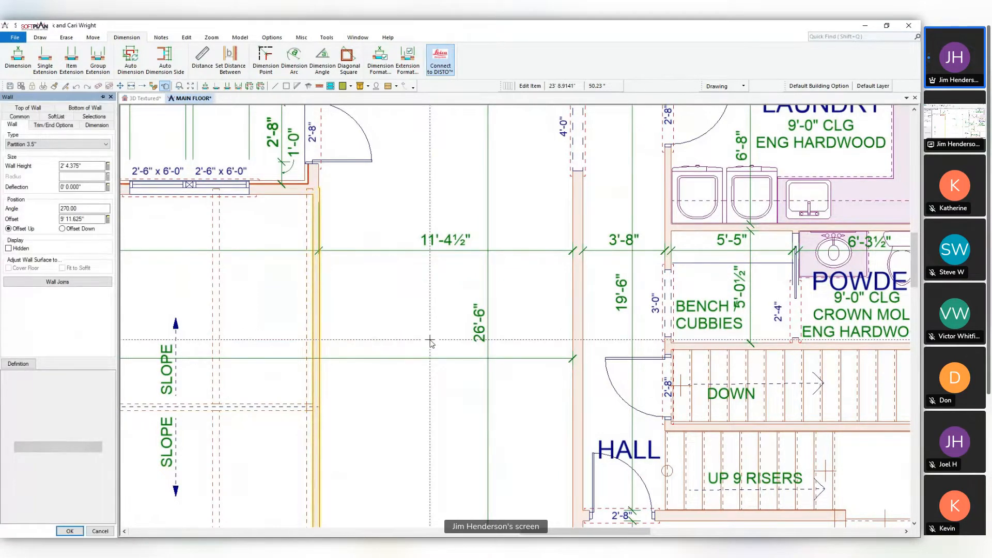
click(91, 219)
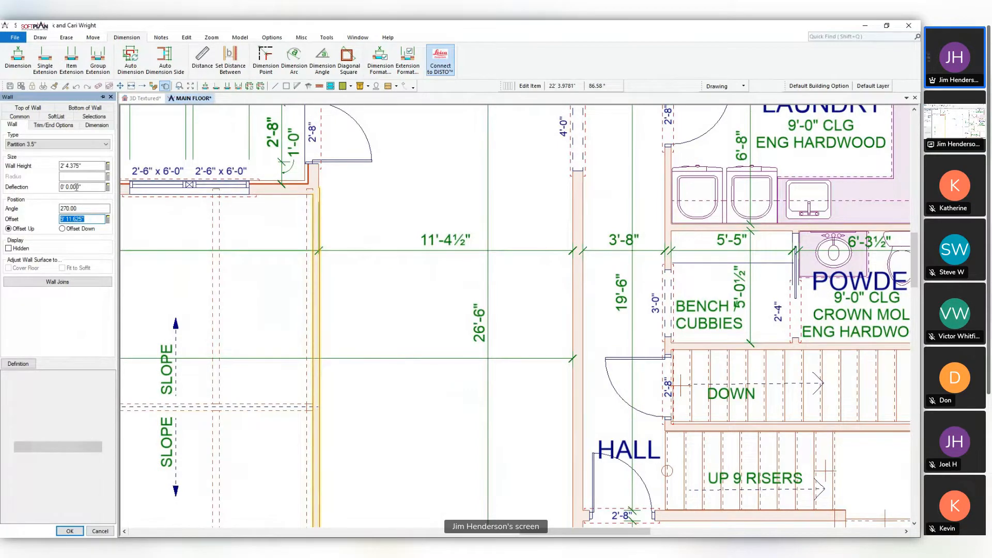
Inspect the vaulted family room, its beams and the adjoining empty kitchen area in the textured 3D view
click(144, 98)
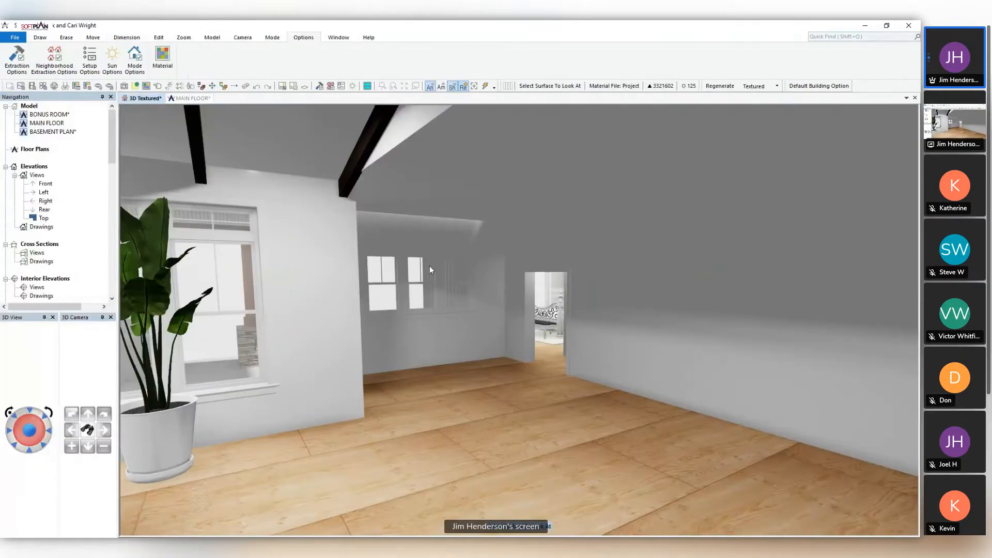
scroll(613, 292, down, 3)
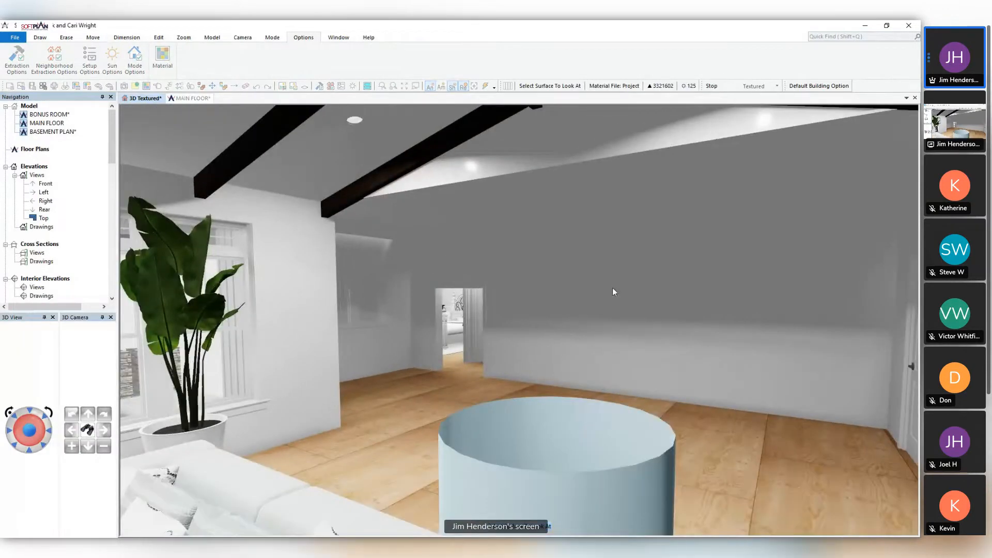
key(Up)
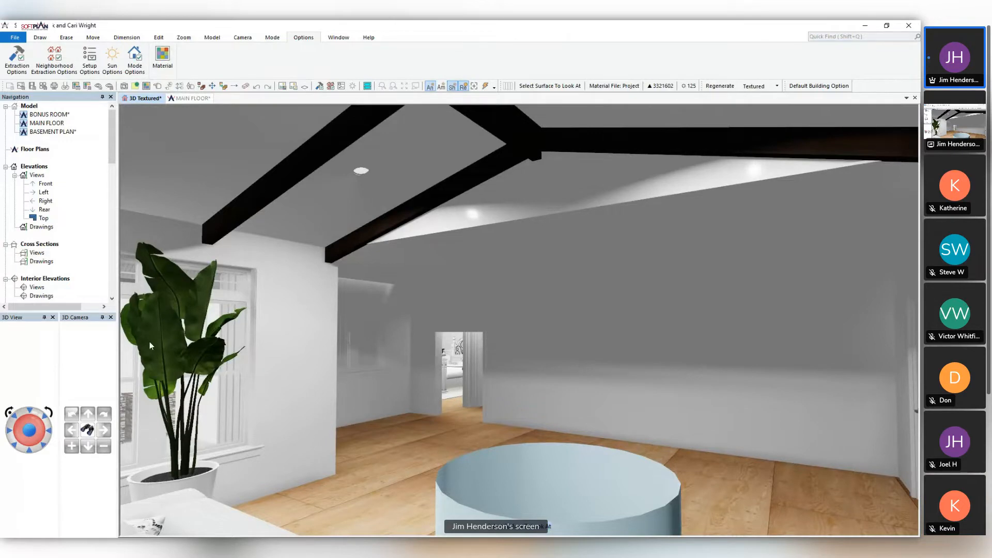
click(153, 356)
middle_drag(153, 357, 289, 408)
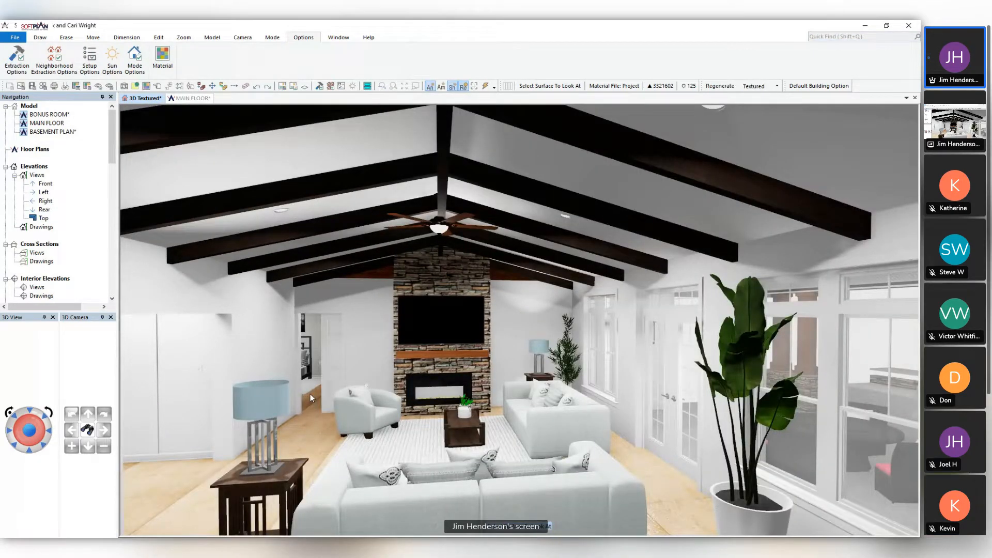
scroll(310, 397, up, 2)
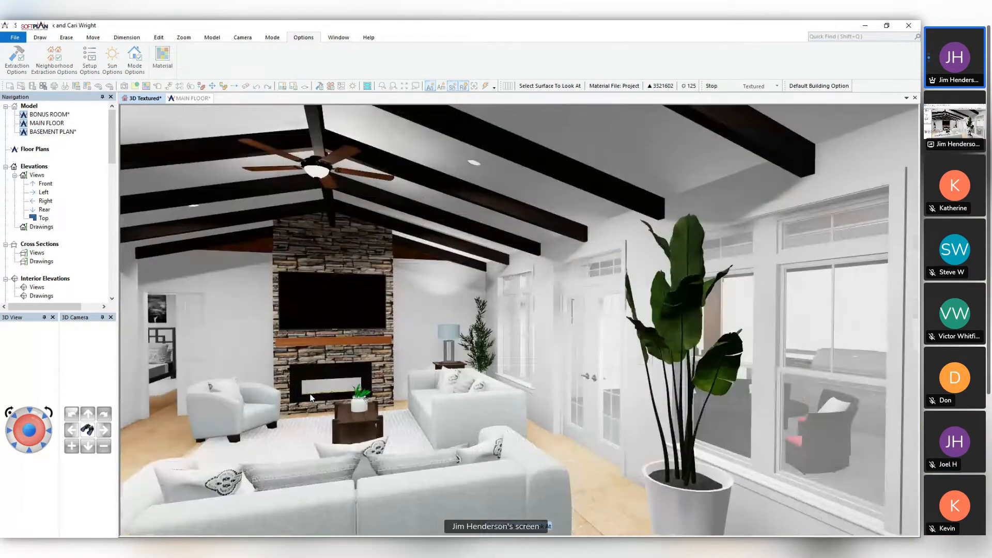
key(Right)
key(Right)
key(Right)
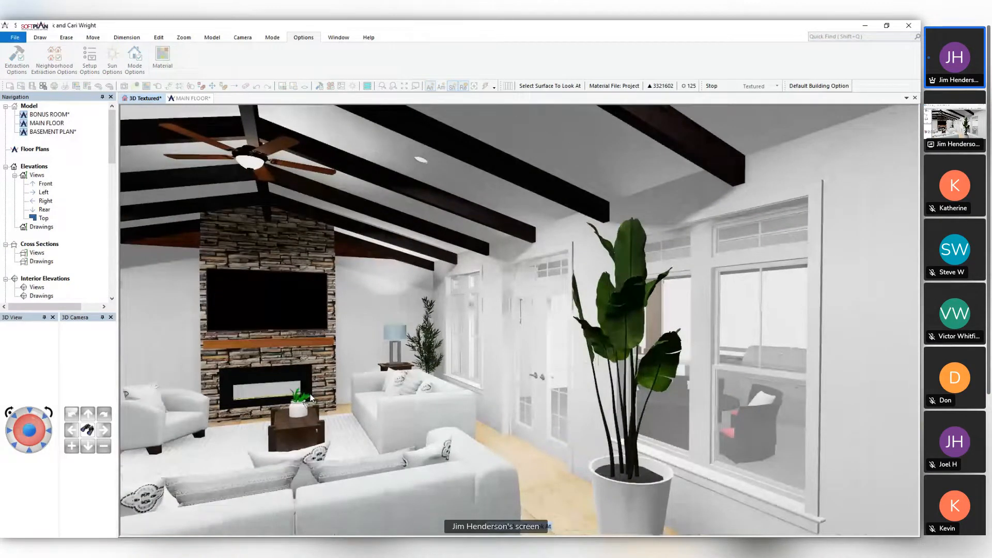
click(873, 450)
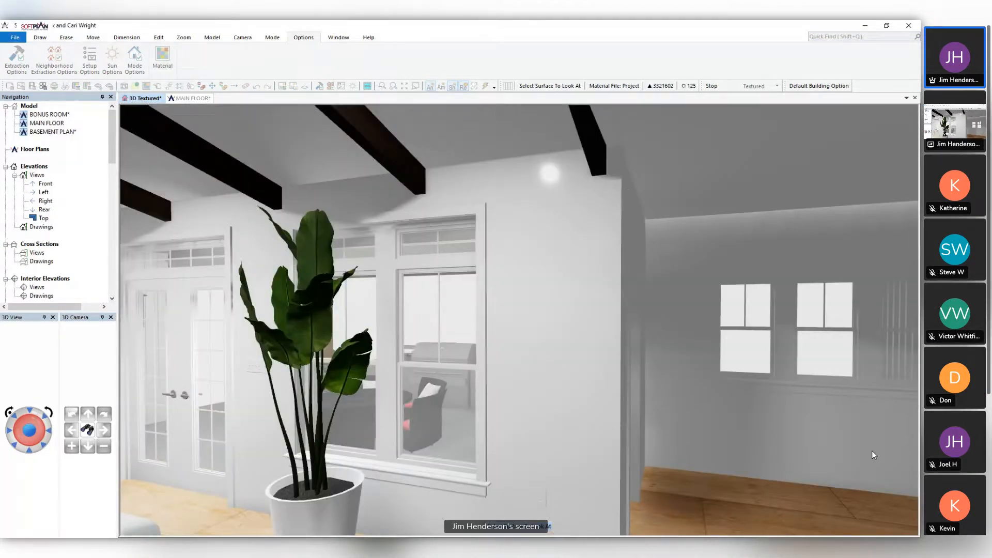
scroll(873, 452, up, 1)
scroll(876, 452, up, 1)
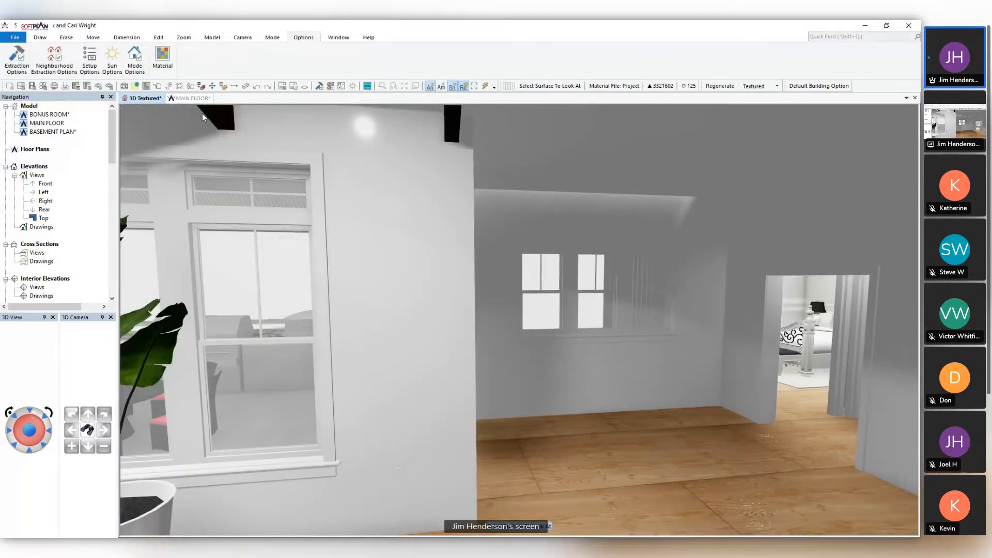
Start a new base cabinet for the empty kitchen area on the MAIN FLOOR plan
click(199, 99)
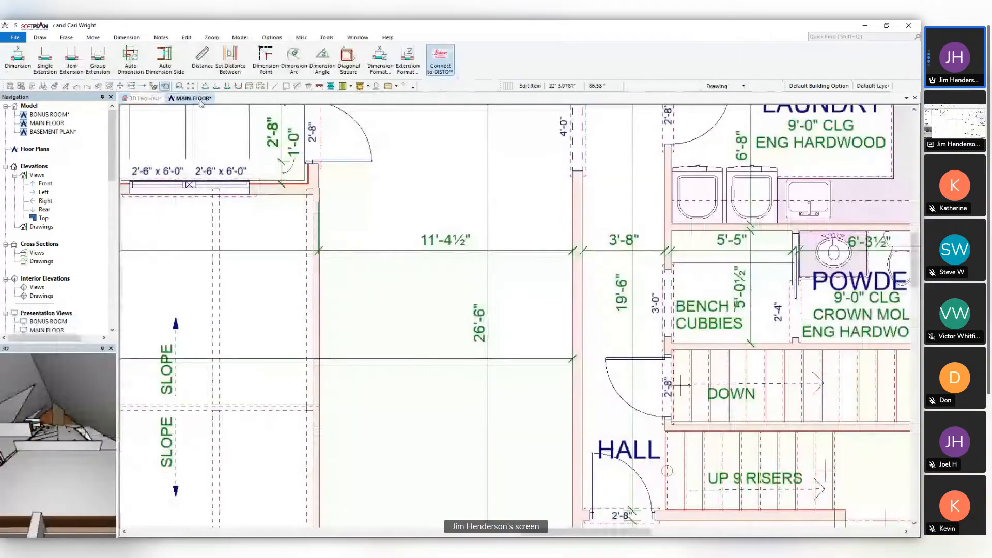
scroll(516, 308, up, 2)
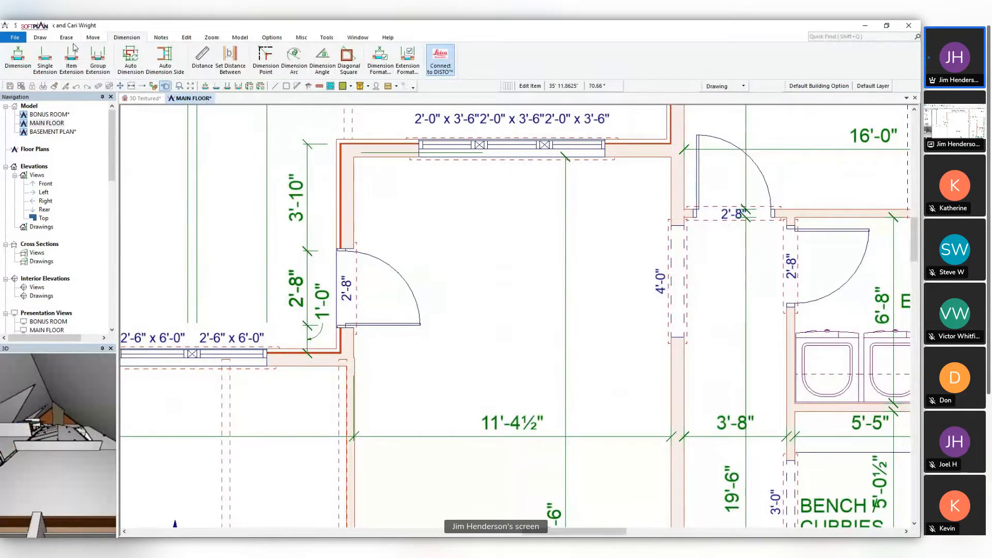
click(41, 37)
click(270, 64)
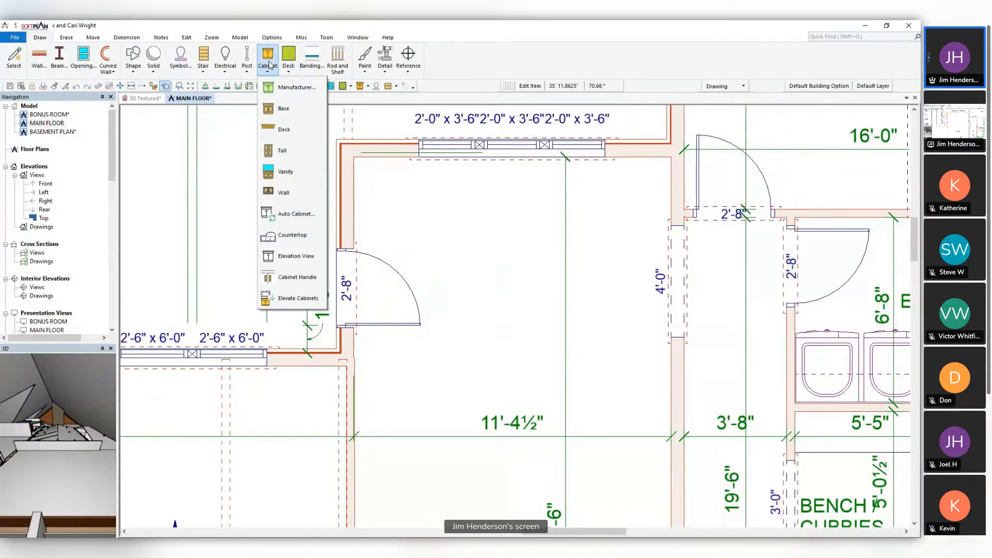
click(295, 107)
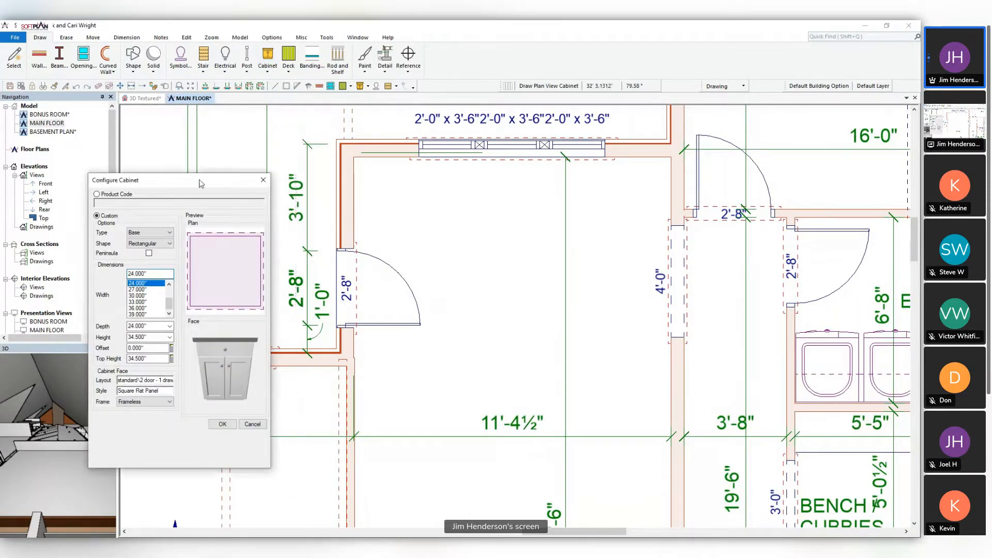
drag(201, 184, 217, 104)
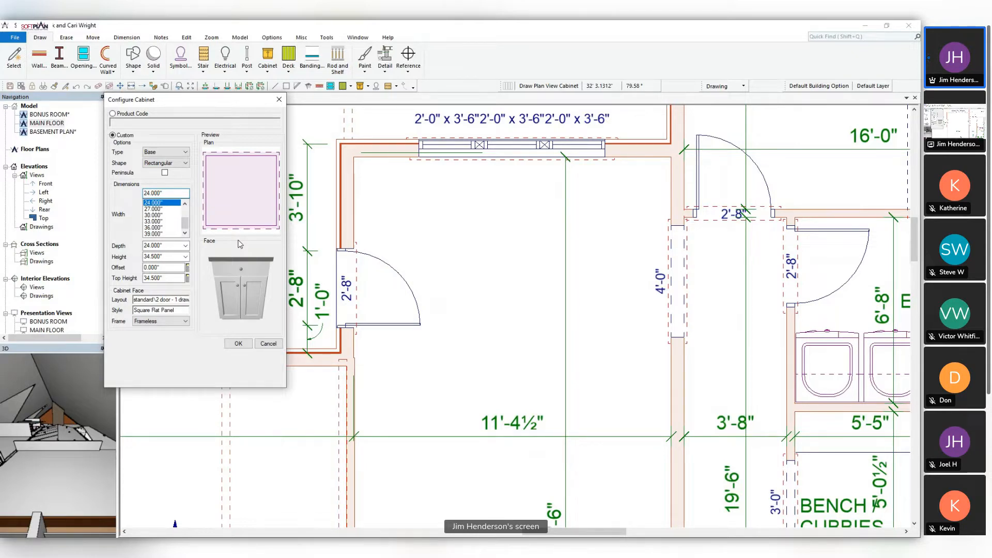
Compare the arch flat and arch raised face styles and choose Square Flat Panel for the base cabinet
click(162, 310)
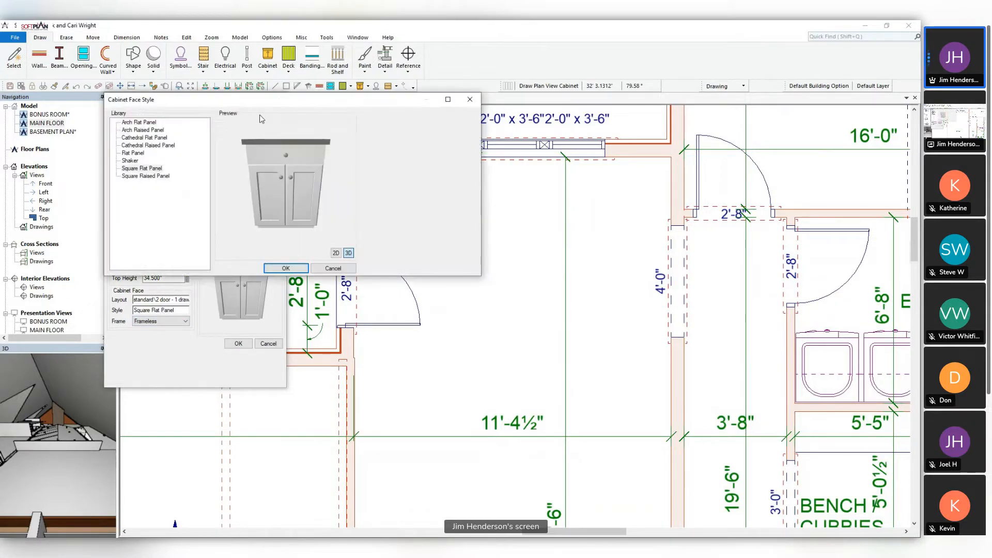
drag(268, 108, 451, 158)
click(322, 172)
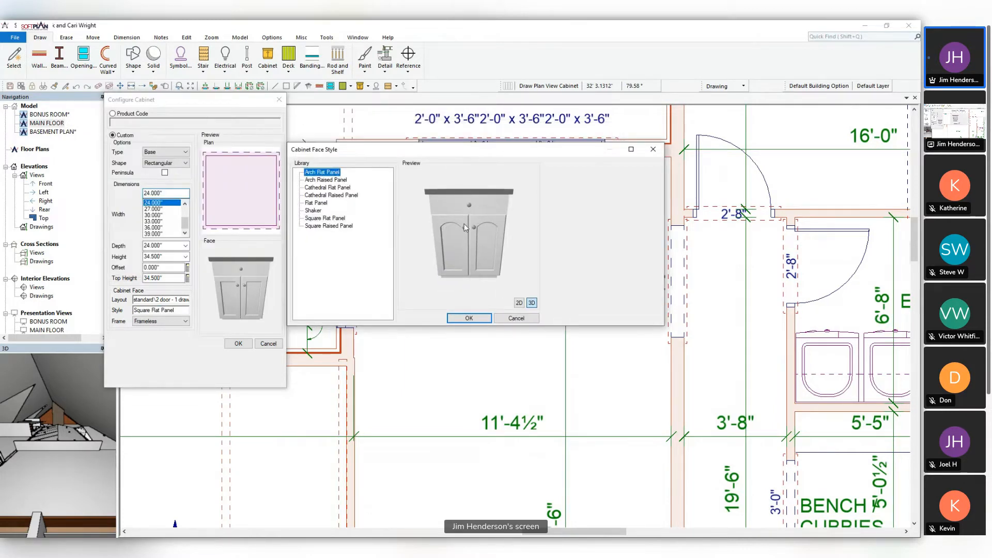
click(331, 180)
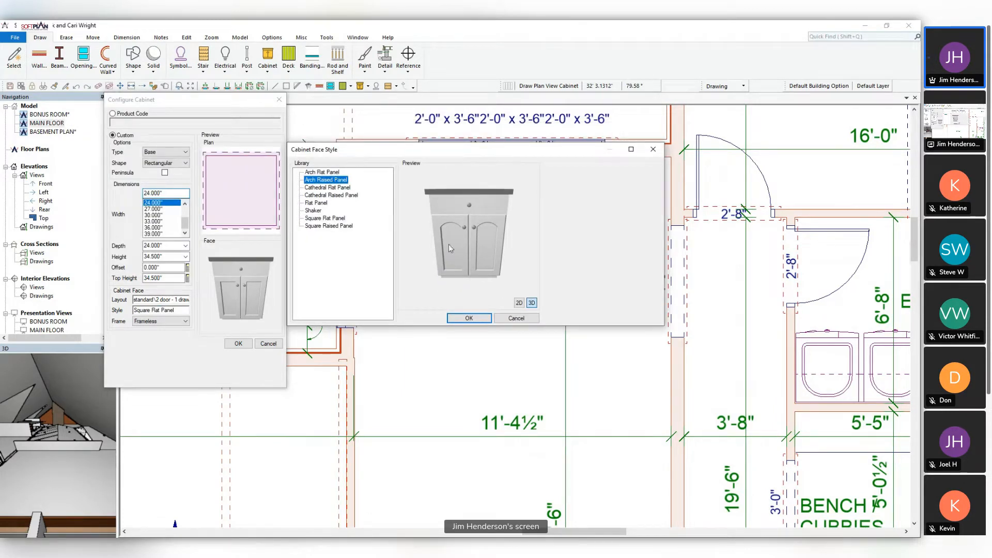
click(333, 219)
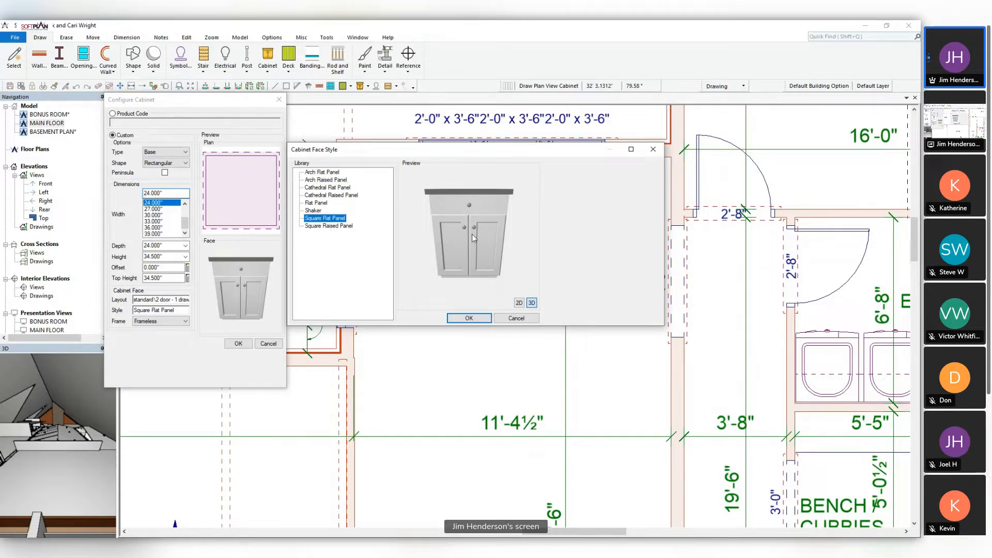
click(471, 319)
Browse the Standard and Specialty face layouts and choose the Standard "2 door - 1 drawer flat sink" layout
click(176, 300)
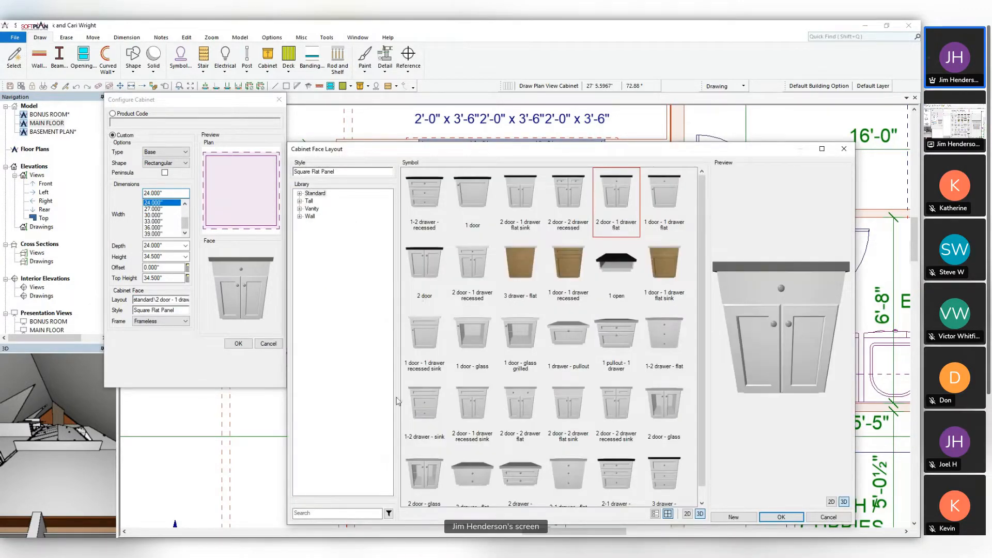
scroll(634, 385, down, 1)
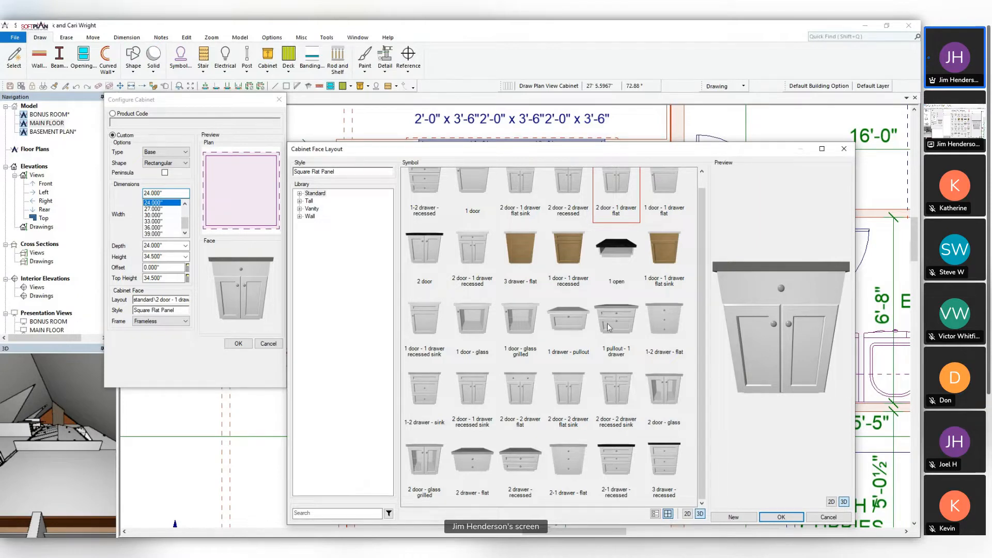
scroll(609, 327, up, 1)
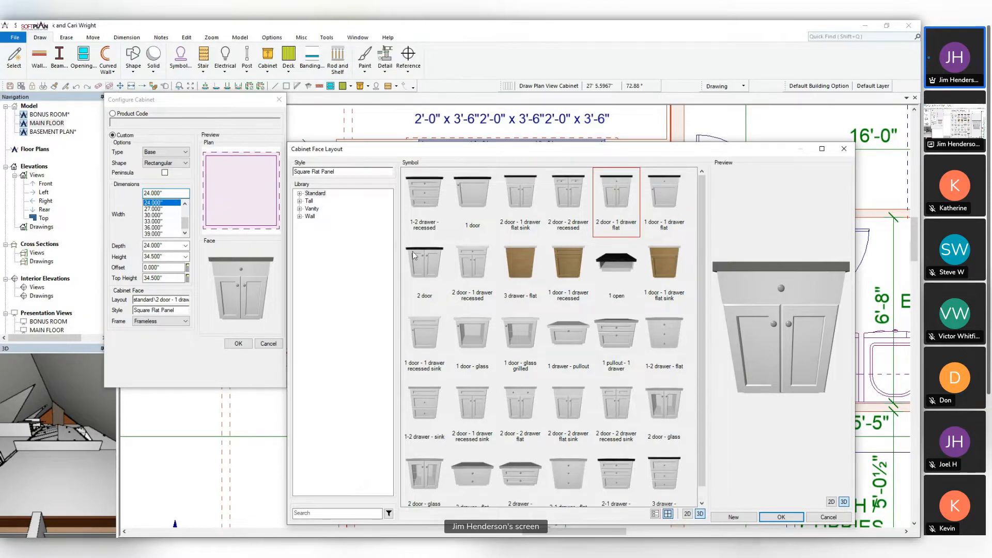
click(299, 193)
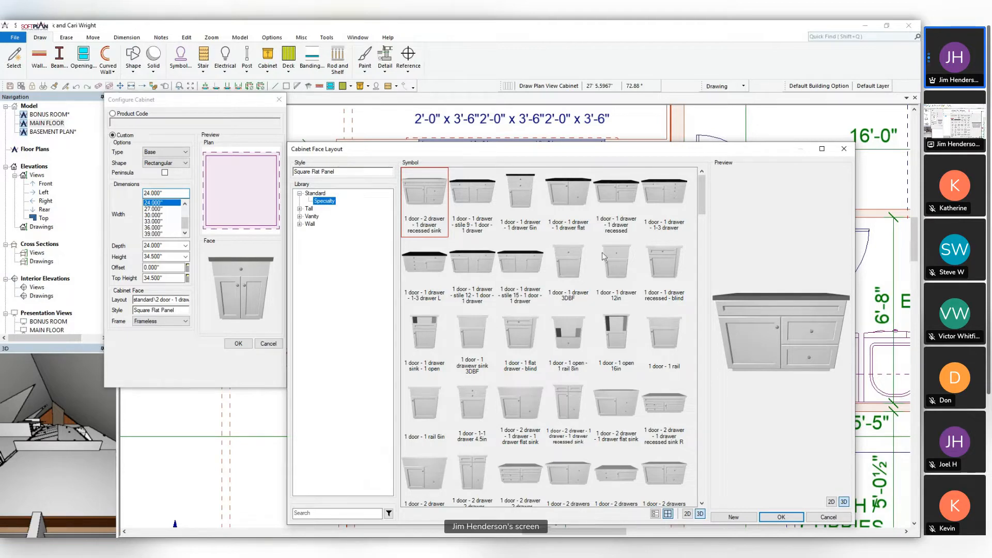
click(319, 194)
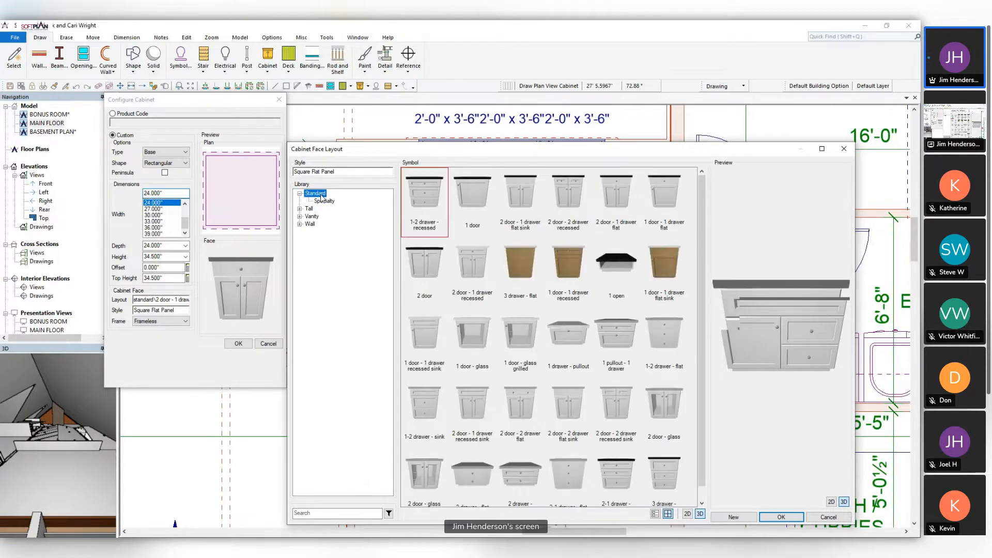
click(520, 197)
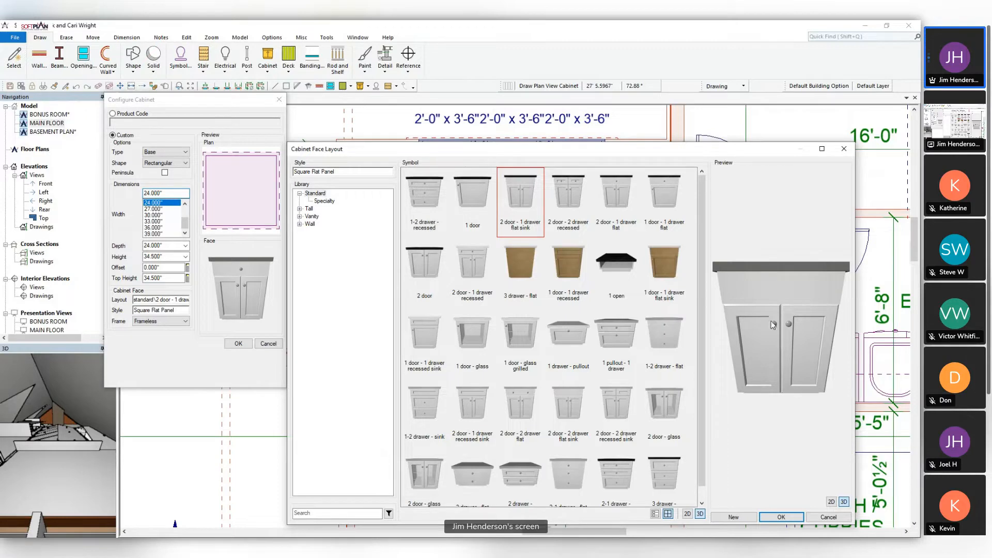
click(781, 517)
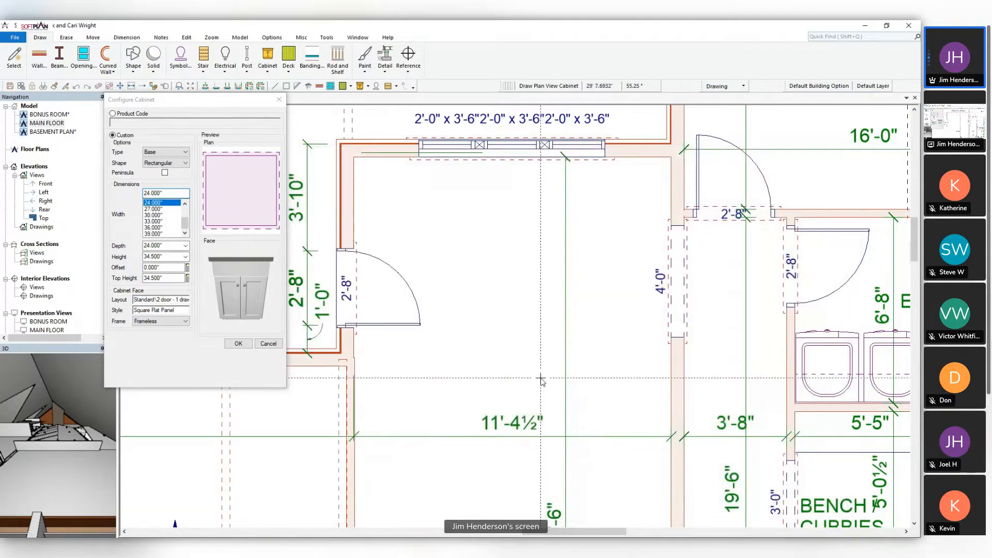
Set the sink base width to 36" and place it against the exterior wall, centred under the triple window
click(162, 228)
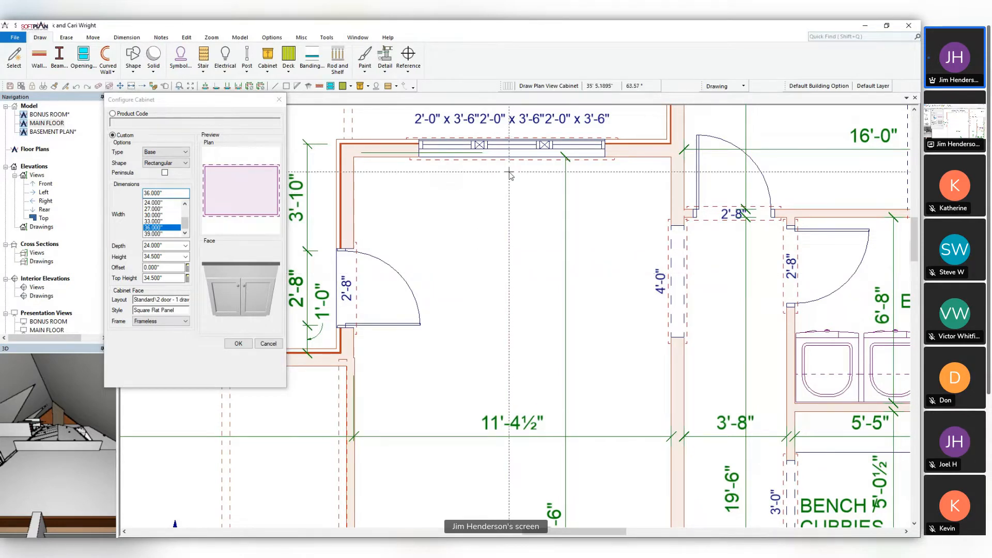
key(s)
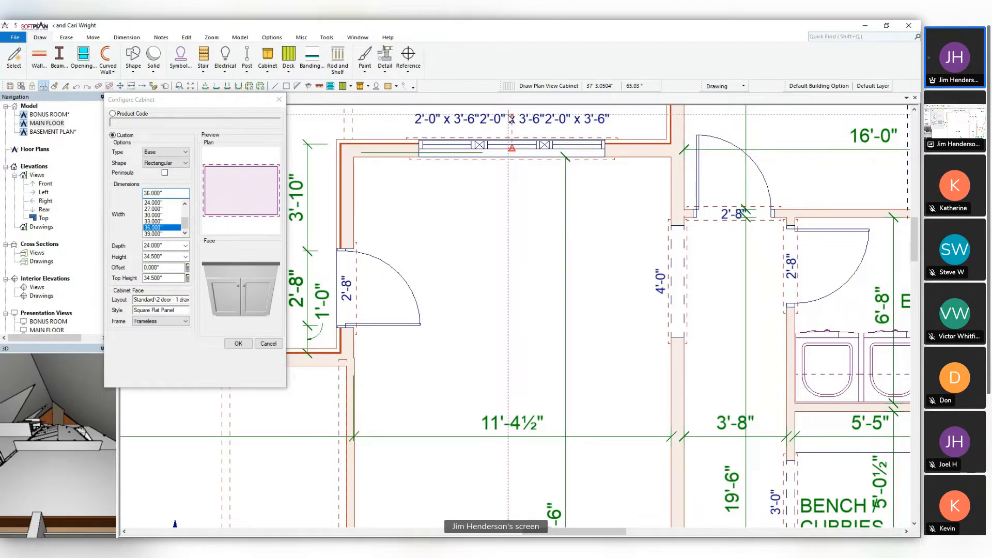
click(516, 144)
click(512, 169)
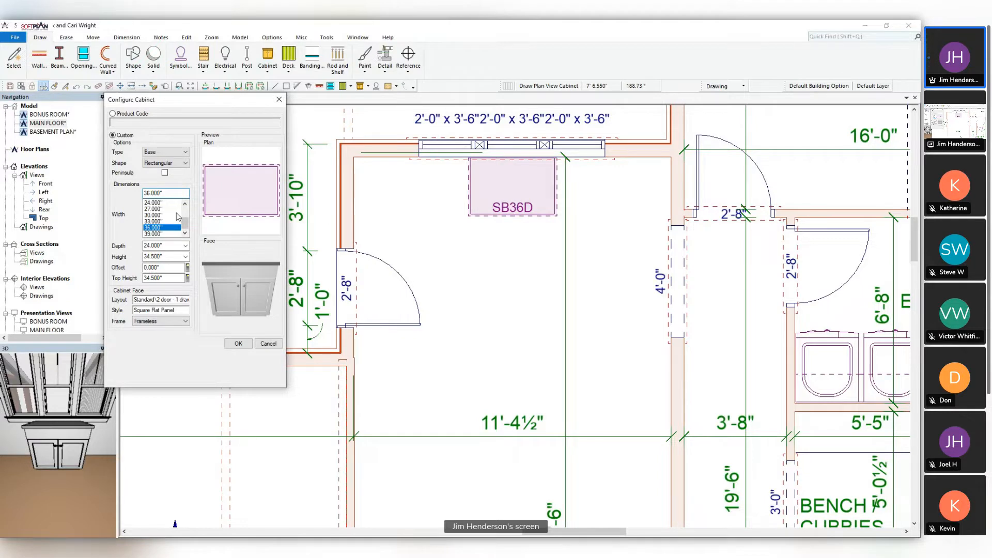
Configure the next base cabinet with a 24" width and the "2 door - 2 drawer recessed" face layout
click(154, 202)
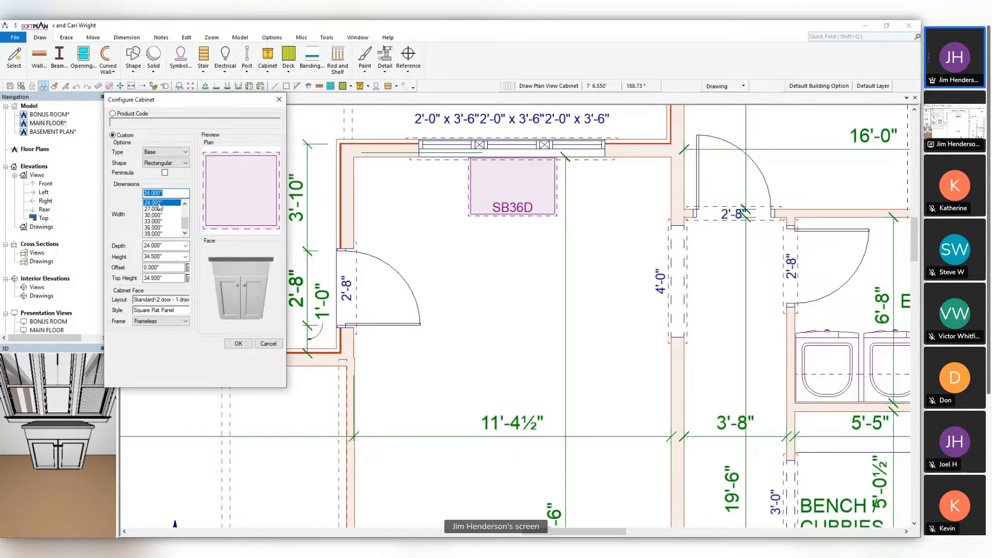
double_click(166, 300)
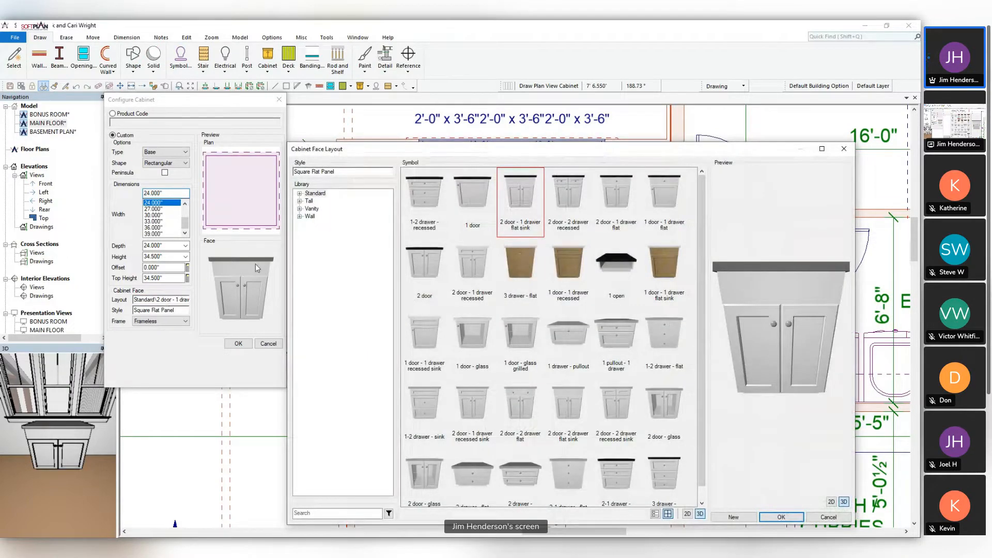
click(570, 196)
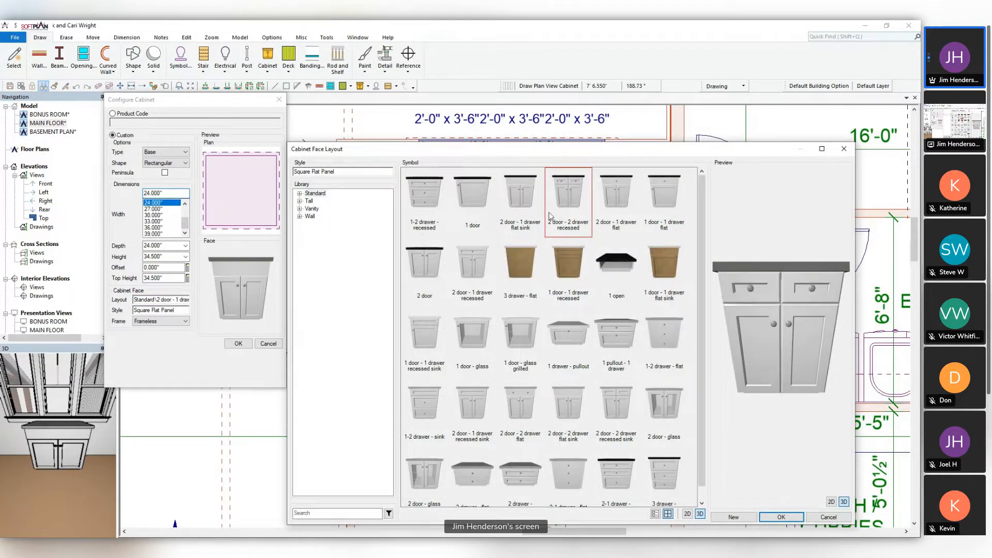
click(435, 267)
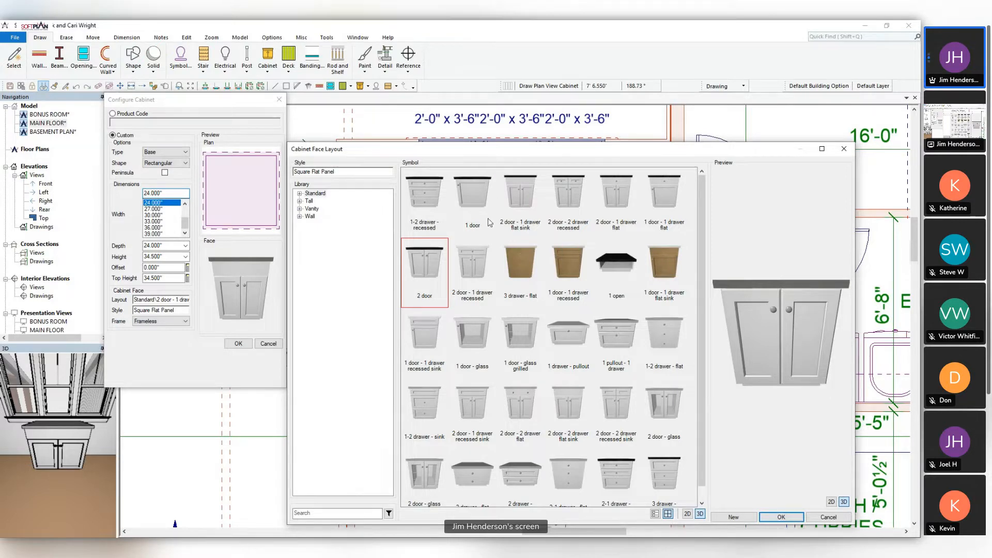
click(573, 200)
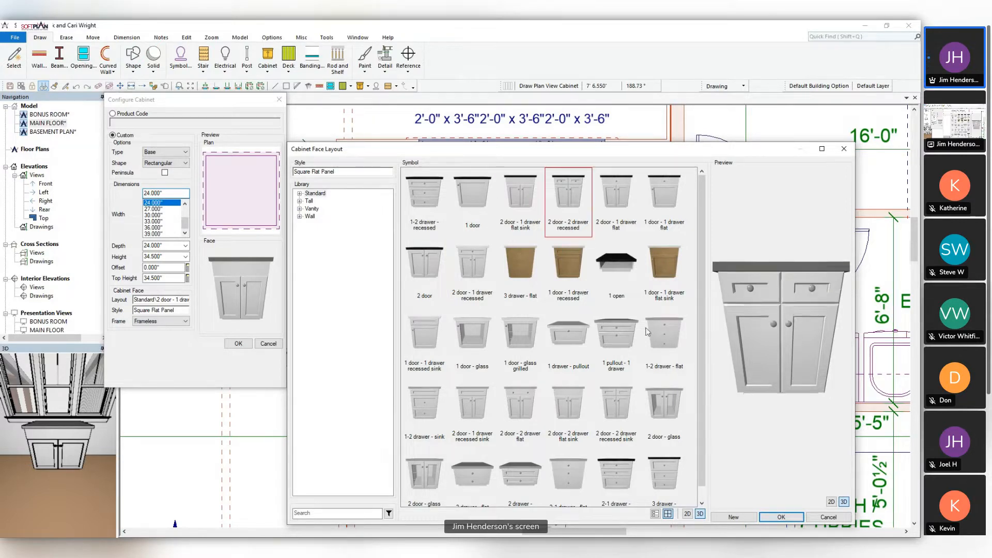
click(795, 518)
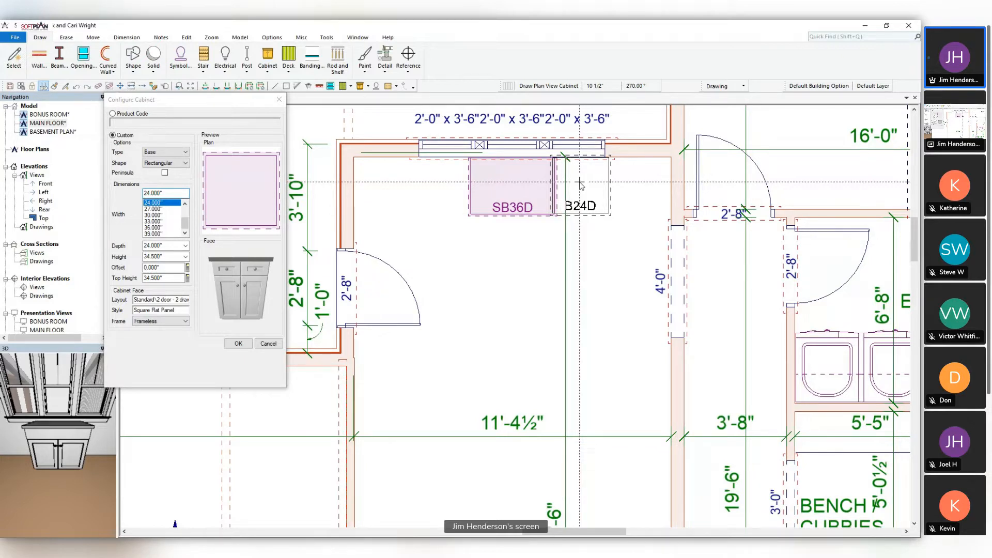
Place a 24" two-drawer base cabinet on each side of the sink base and end cabinet placement
click(580, 184)
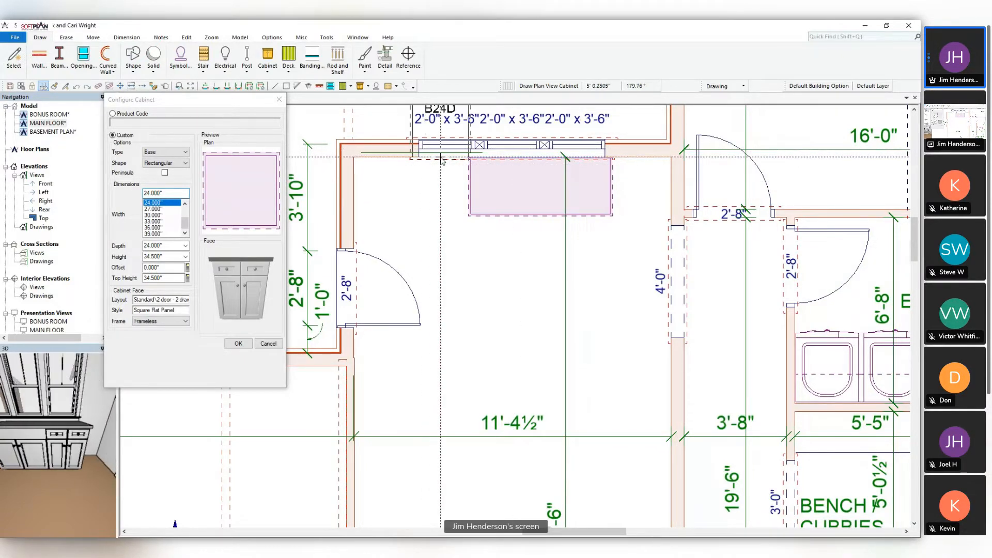
click(442, 176)
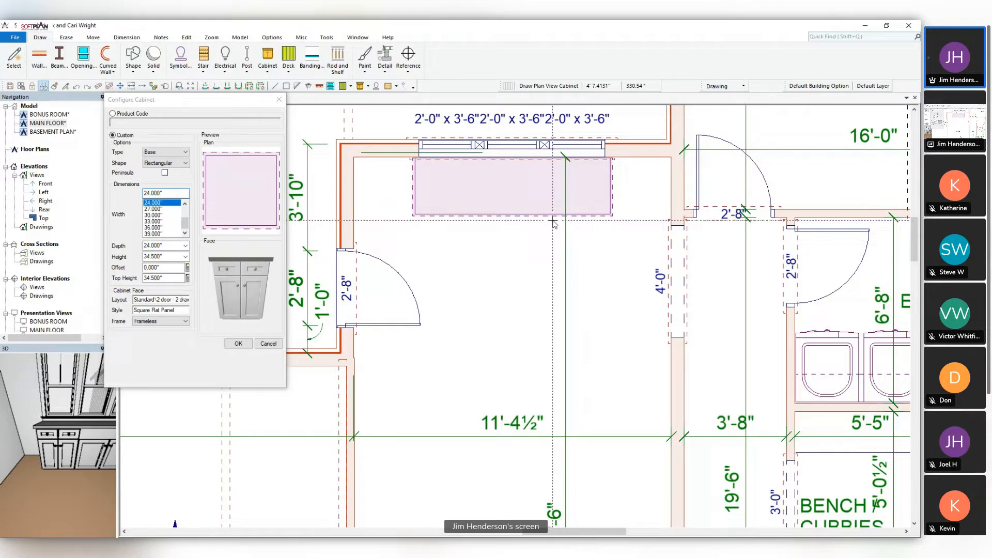
click(268, 343)
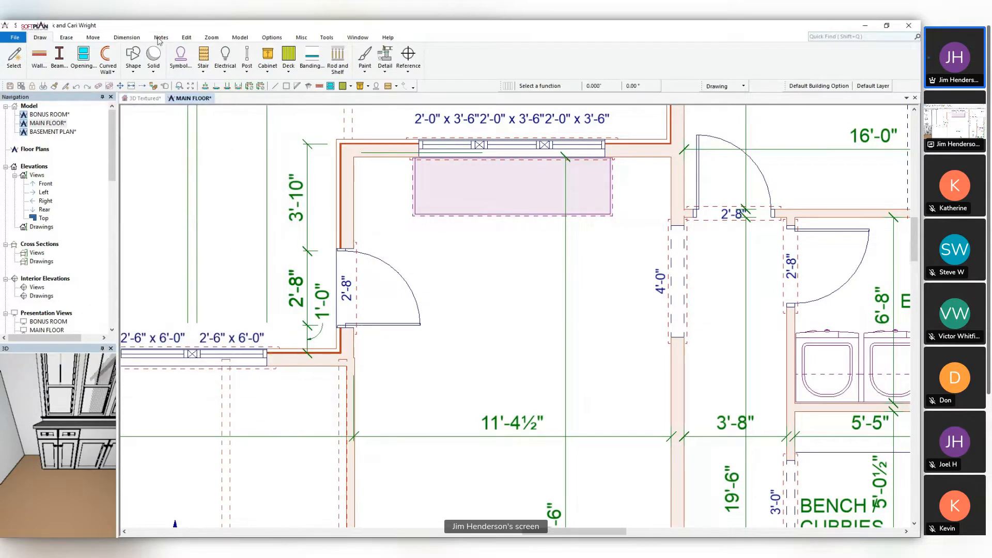
Measure the gaps between the ends of the cabinet run and the kitchen's side walls with Dimension Point
click(126, 37)
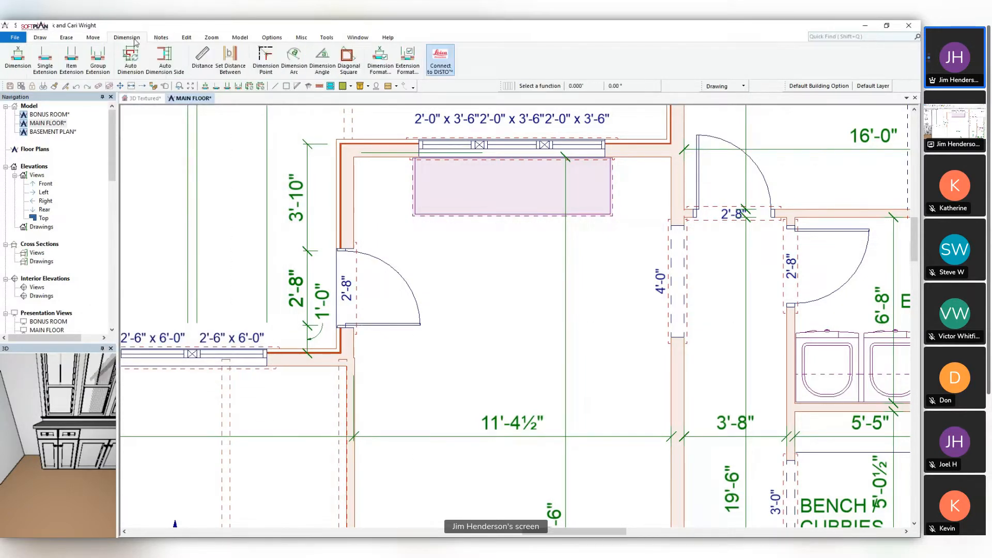
click(263, 59)
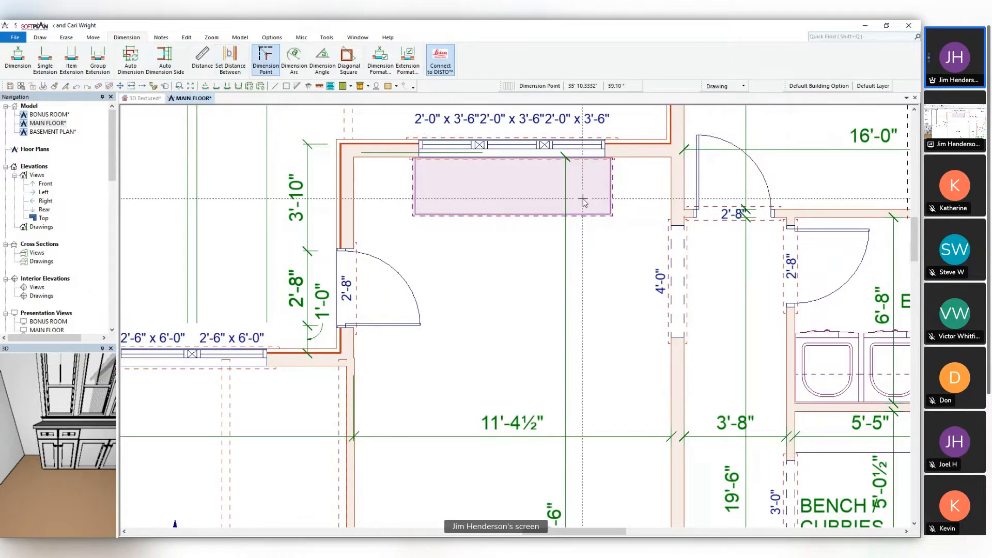
click(612, 190)
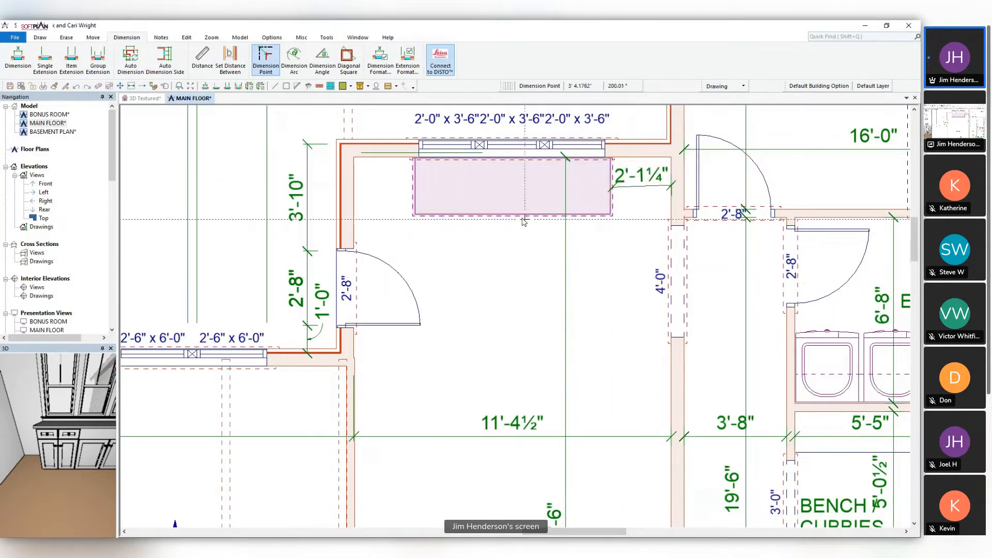
click(670, 196)
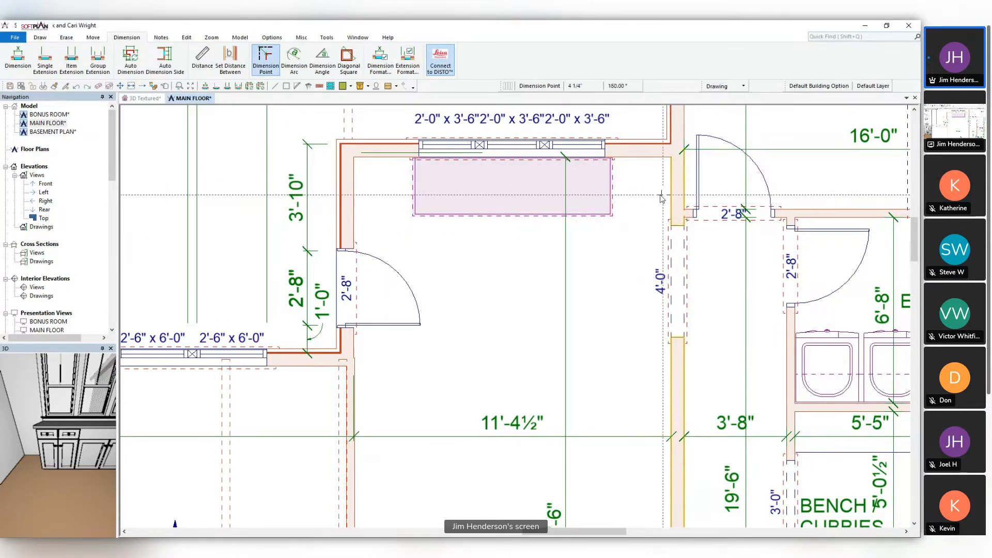
click(608, 196)
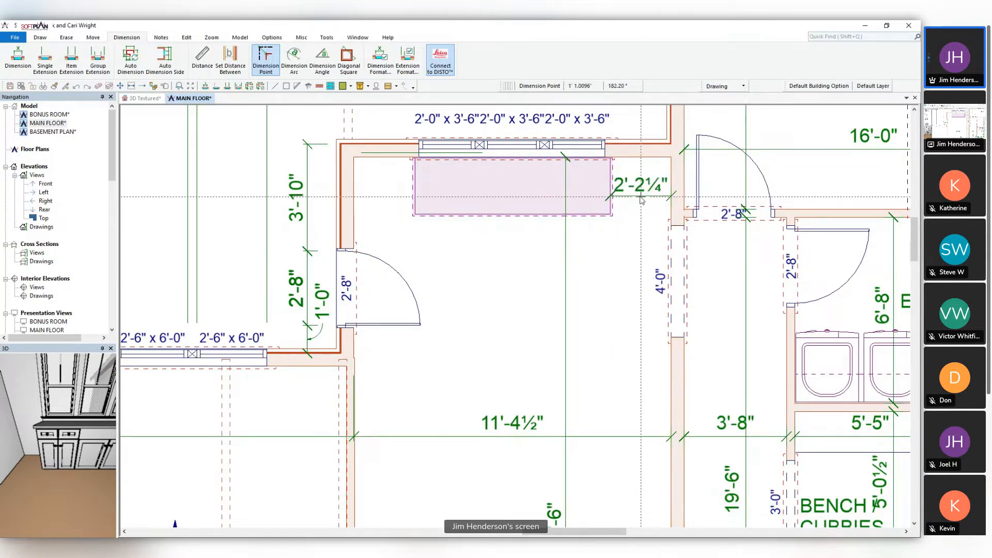
click(356, 197)
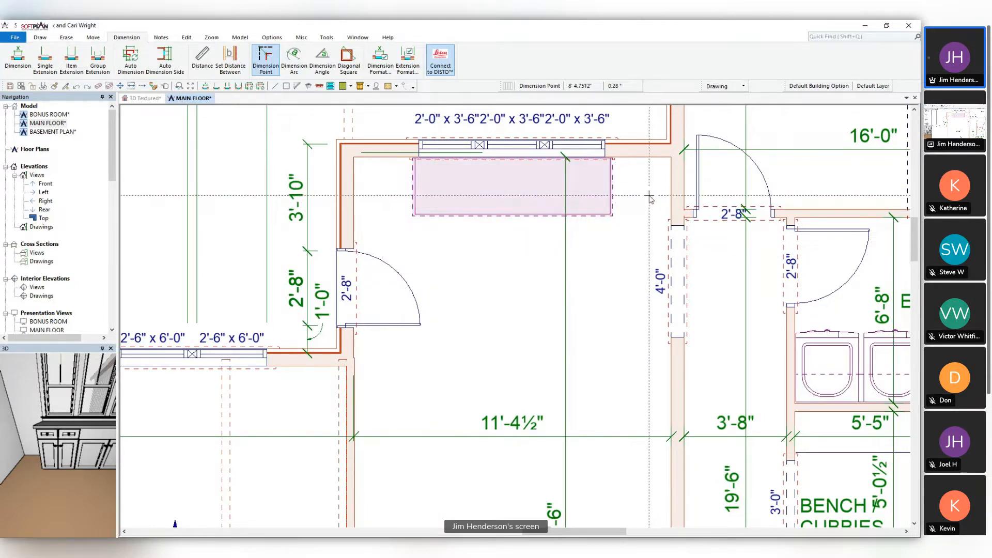
Configure a 24" base cabinet with the Standard "2 door" face layout and place one at each end of the run beneath the window
click(39, 37)
click(268, 60)
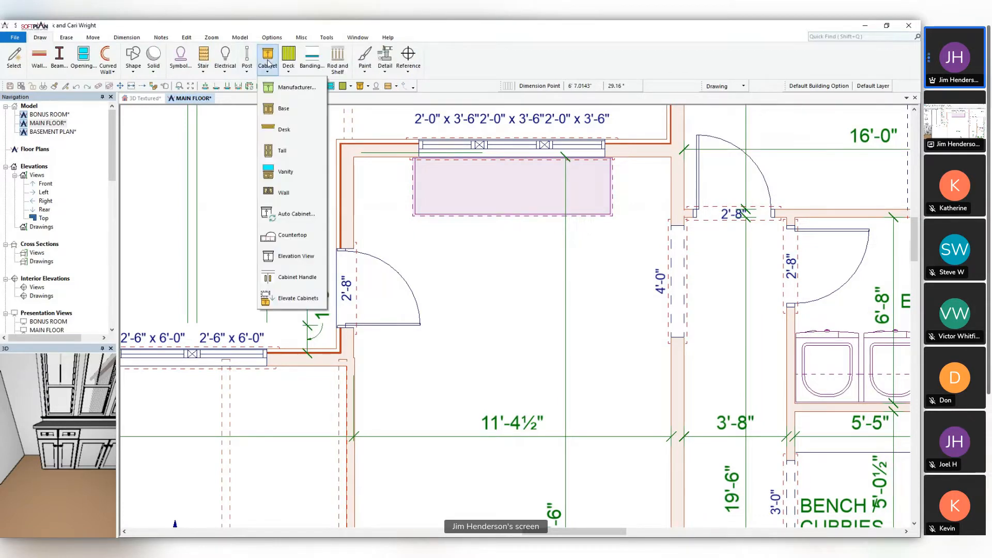
click(283, 106)
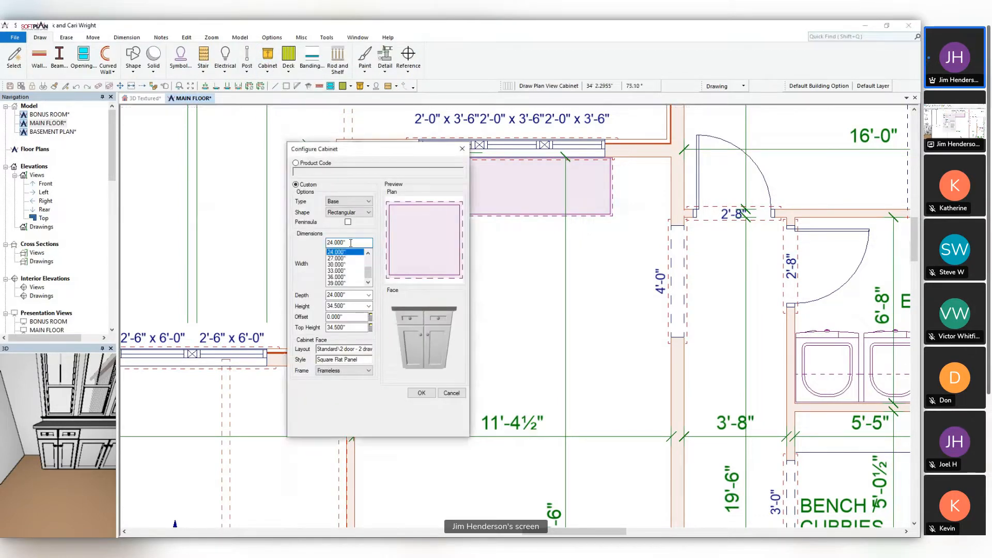
click(365, 350)
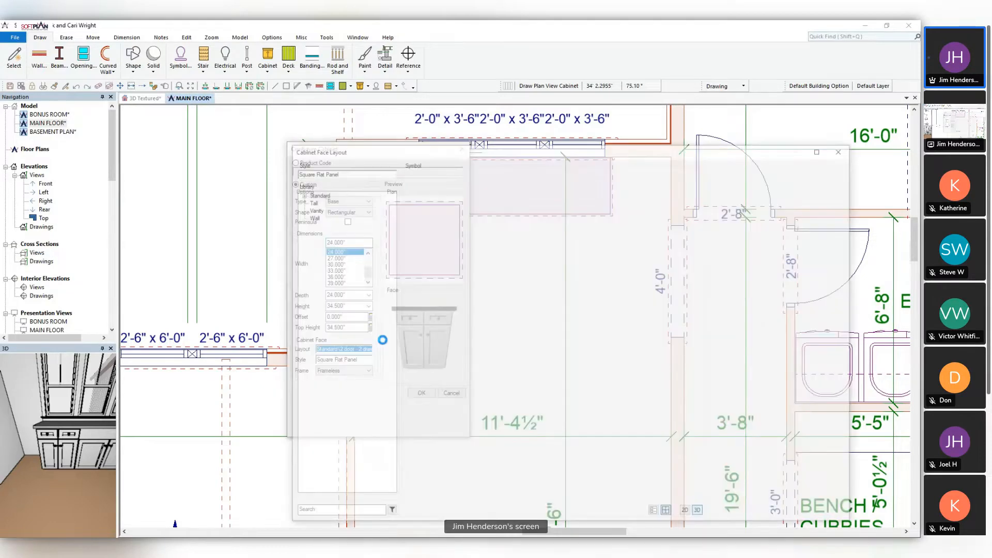
click(781, 517)
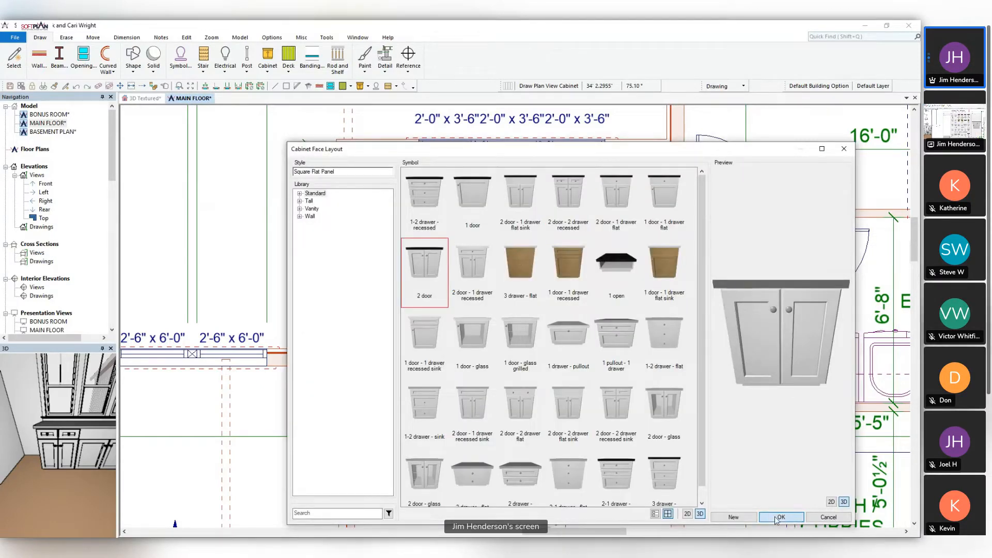
drag(405, 151, 287, 139)
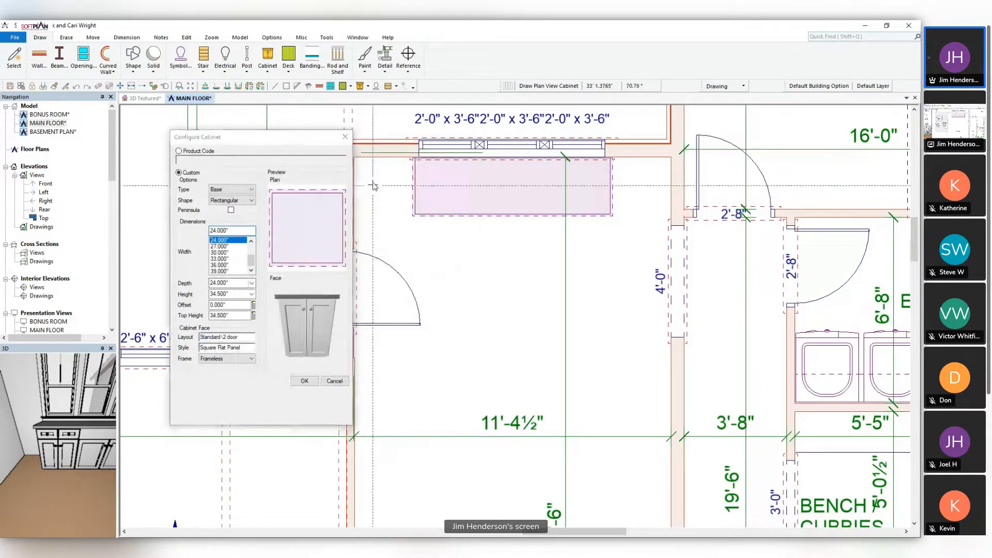
click(382, 172)
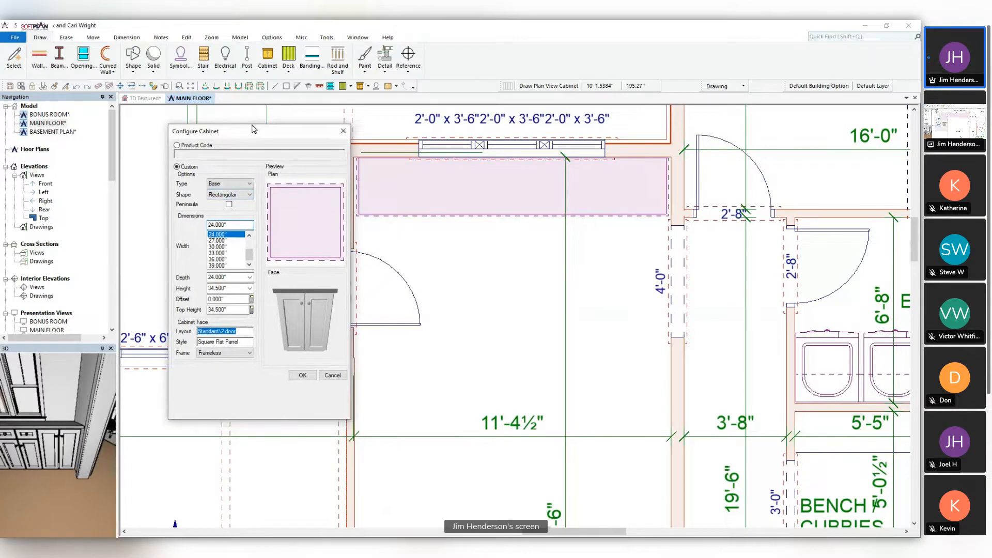
Configure the next base cabinet with the Fill shape and a 2" width
drag(243, 137, 225, 99)
click(232, 165)
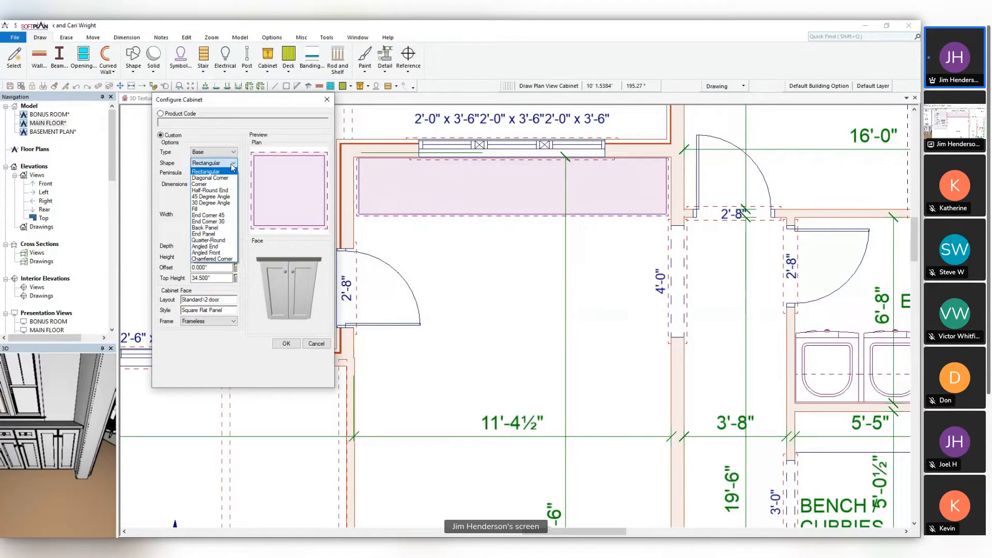
click(223, 210)
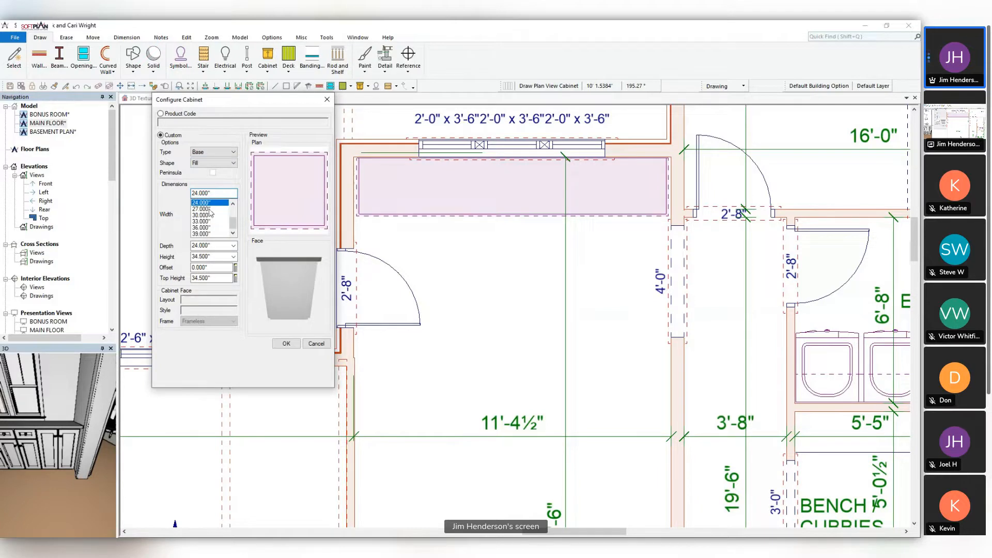
click(216, 194)
text(2)
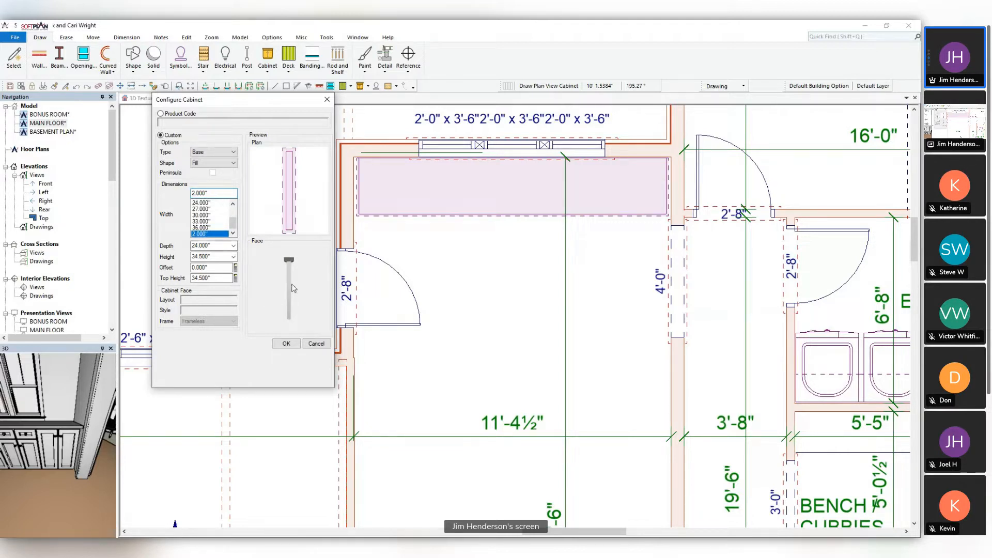
Place a fill cabinet between each end of the run and the side wall, declining to resize it, and end cabinet placement
drag(260, 99, 206, 97)
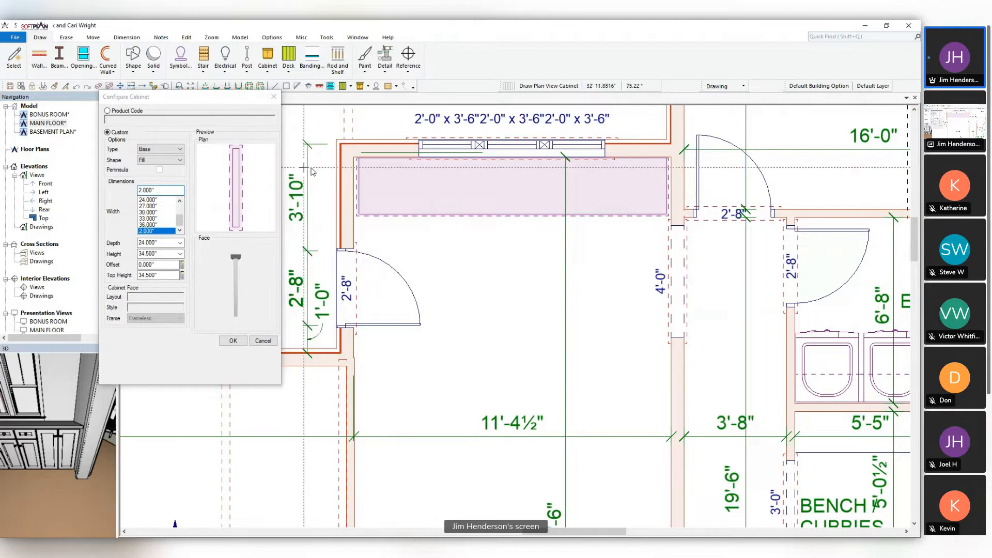
click(355, 175)
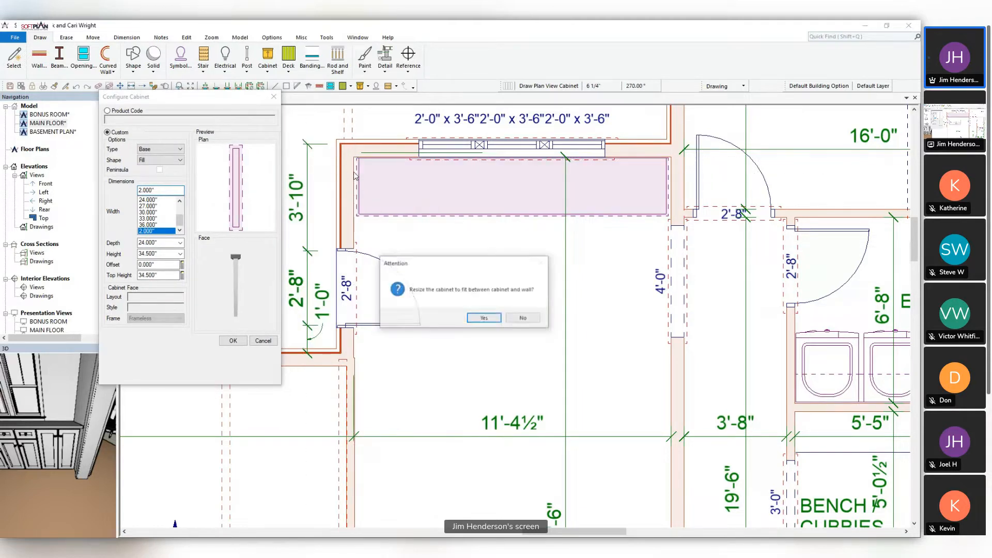
click(524, 319)
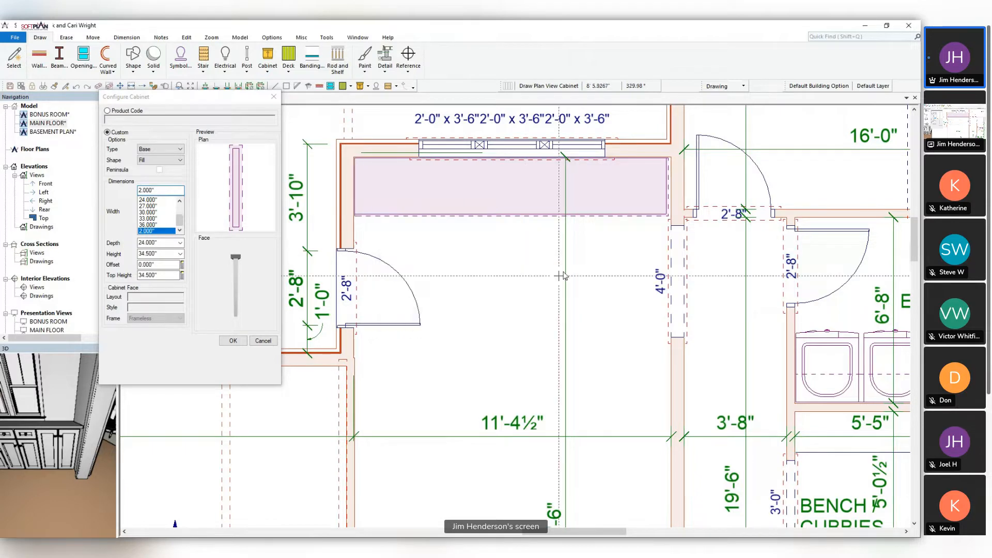
click(673, 192)
click(524, 319)
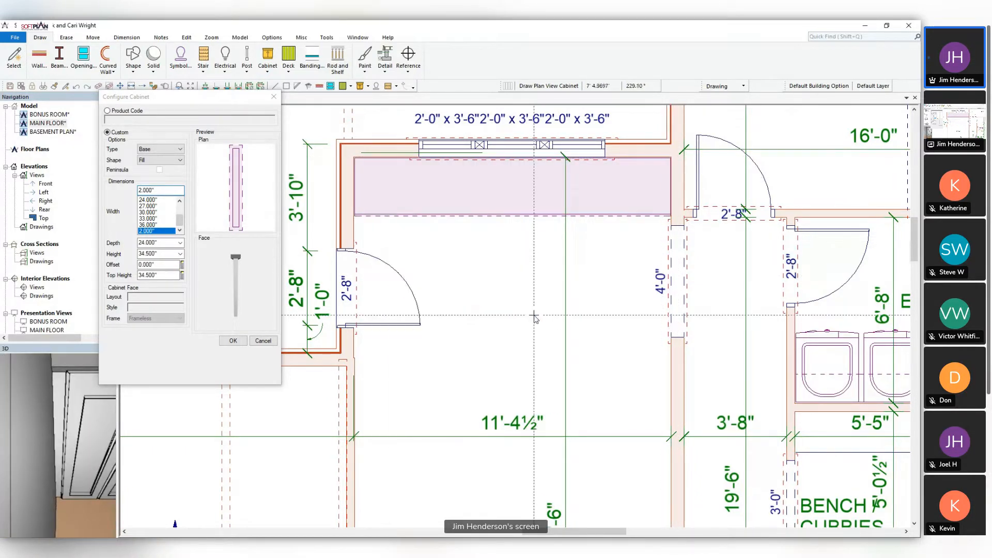
click(233, 340)
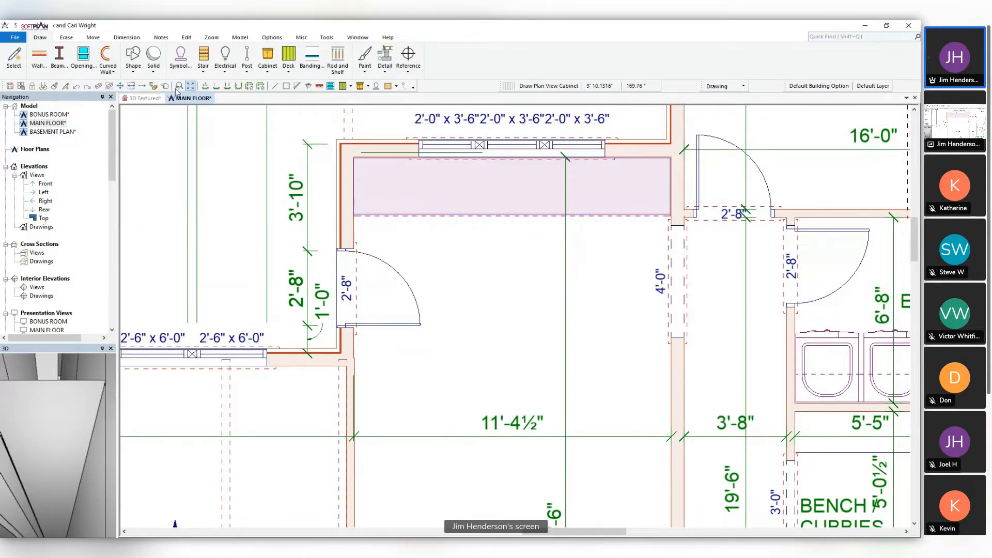
Switch to the textured 3D view and examine the base cabinet run beneath the windows from several viewpoints
click(144, 99)
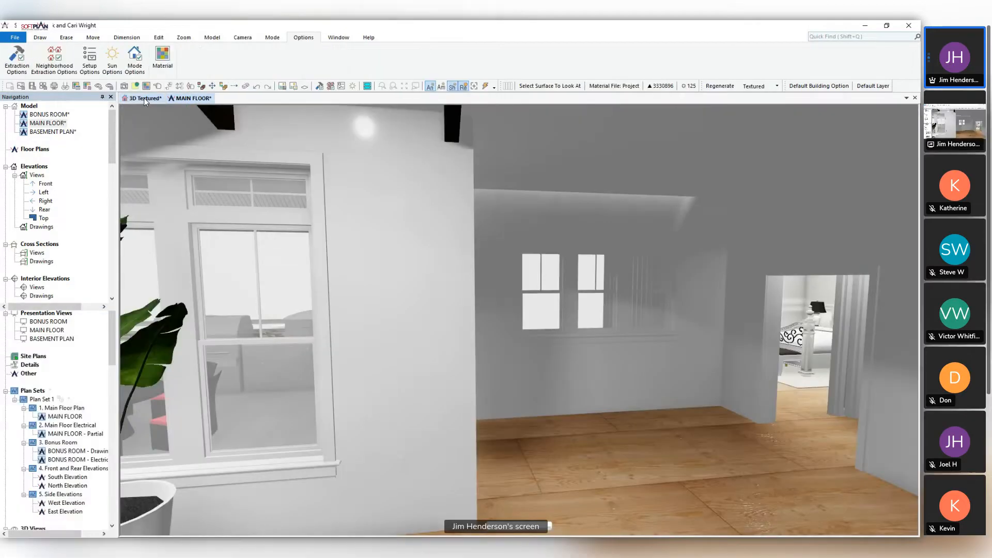
drag(523, 300, 618, 380)
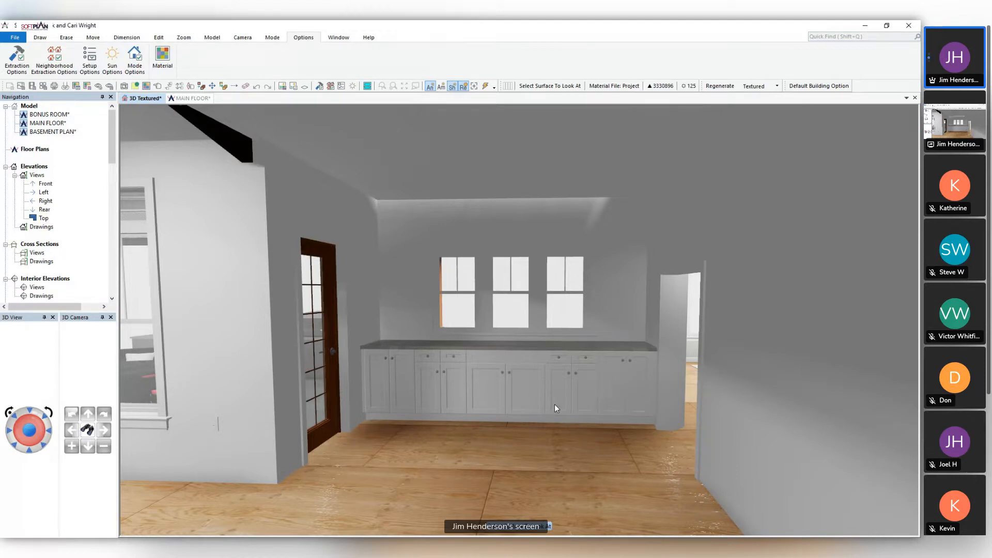
scroll(554, 404, up, 5)
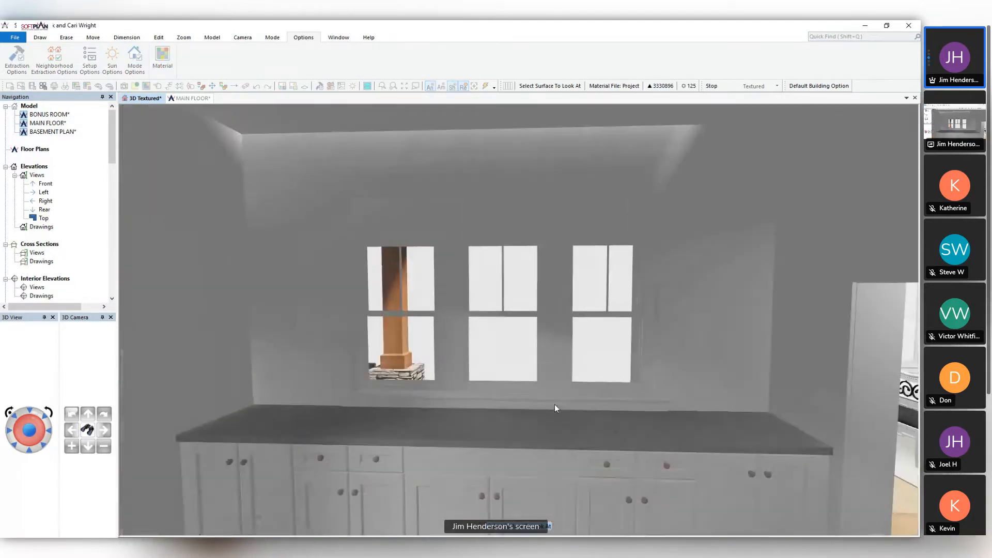
middle_drag(535, 464, 538, 465)
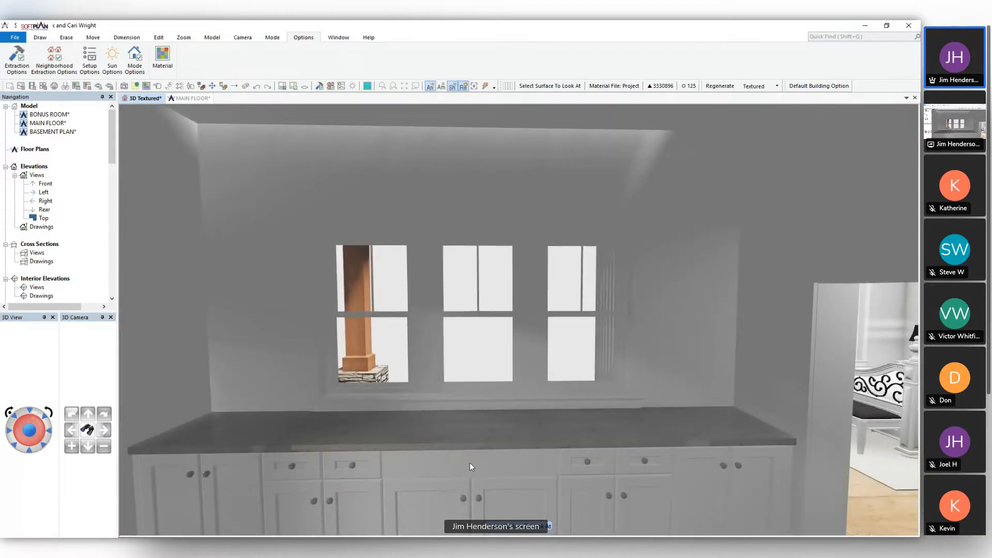
scroll(470, 463, down, 3)
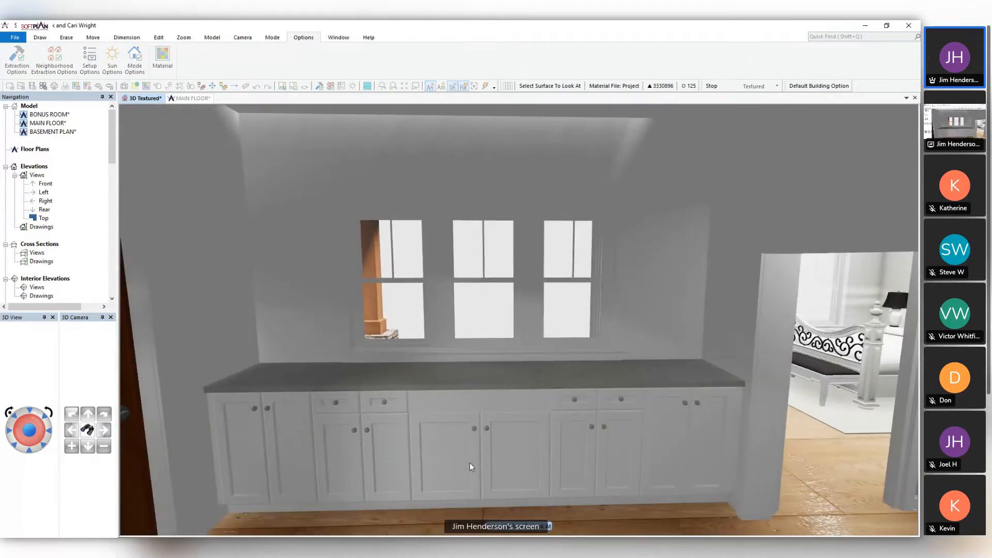
middle_drag(469, 463, 471, 445)
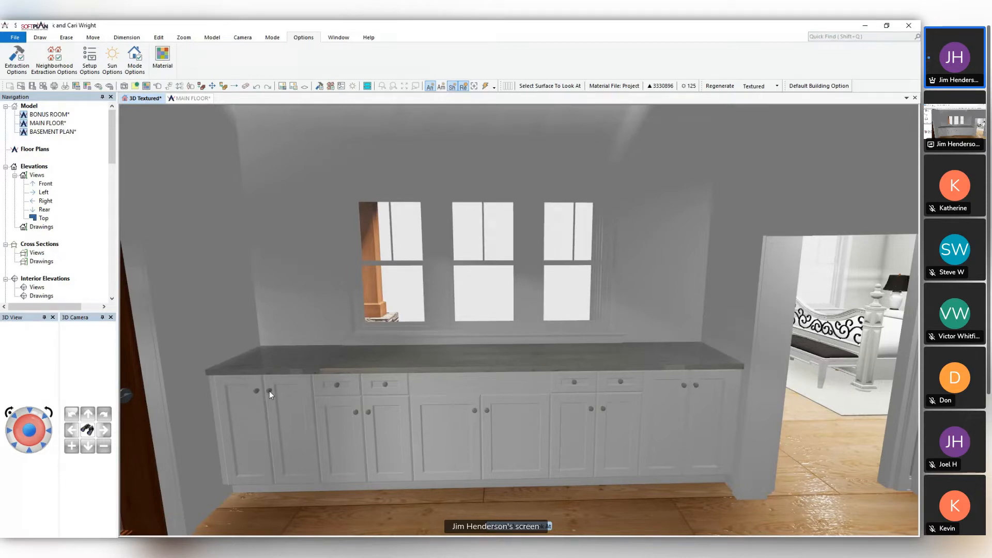
key(Left)
key(Left)
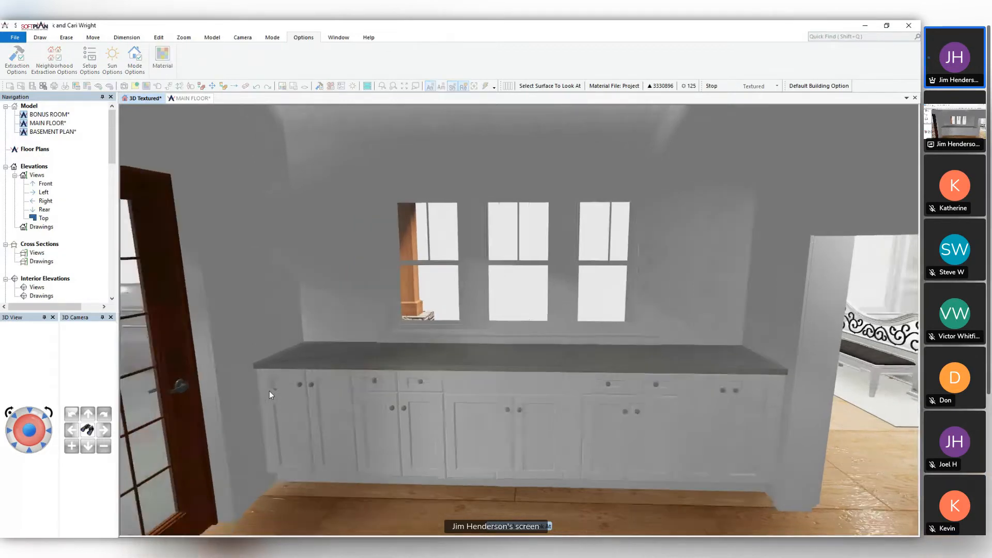
key(Right)
key(Right)
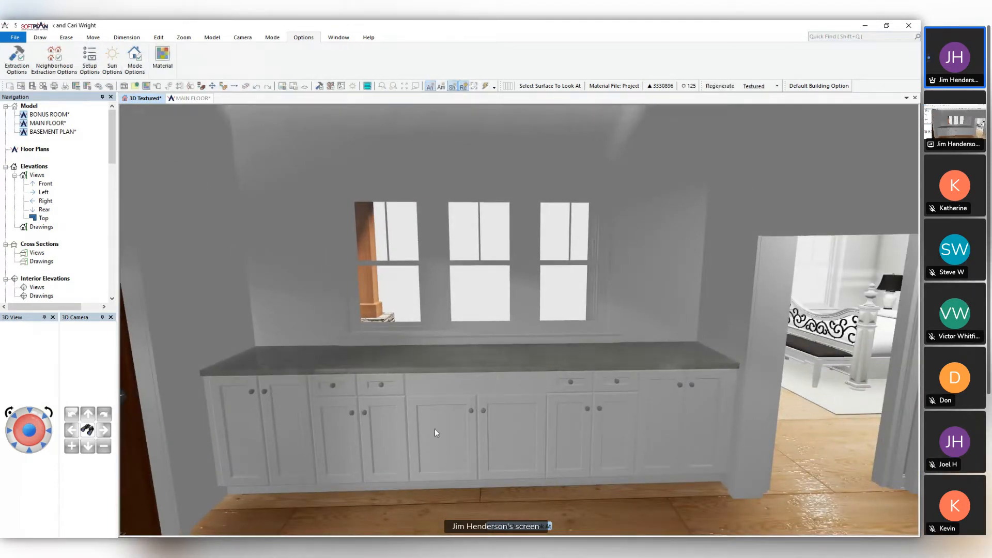
Edit the sink base cabinet and set the whole cabinet run's finish to Painted Gray
right_click(478, 389)
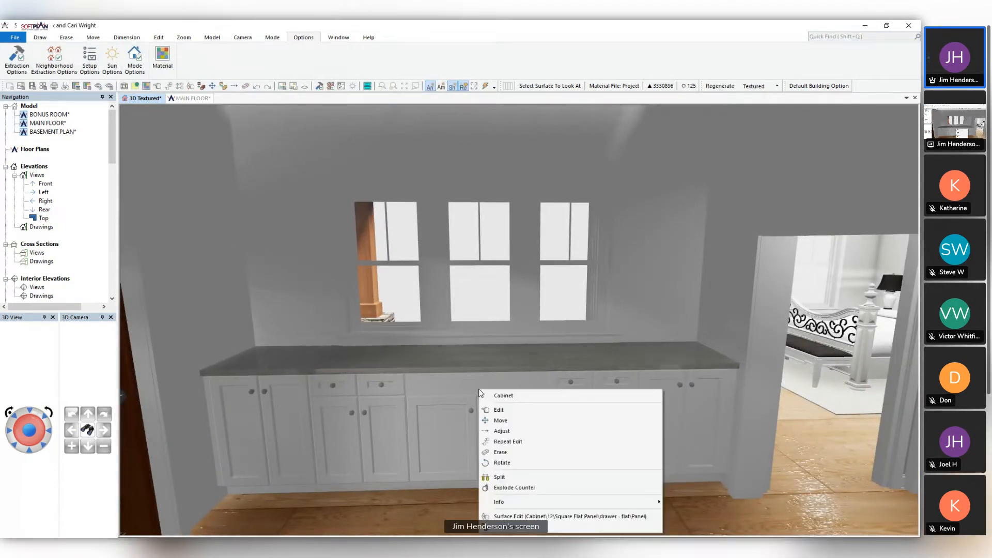
click(510, 410)
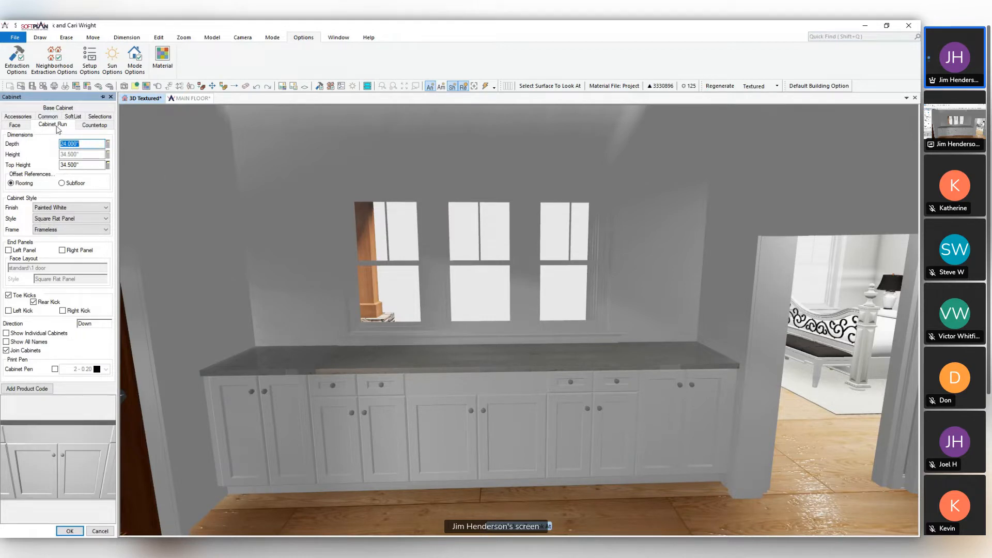
click(105, 208)
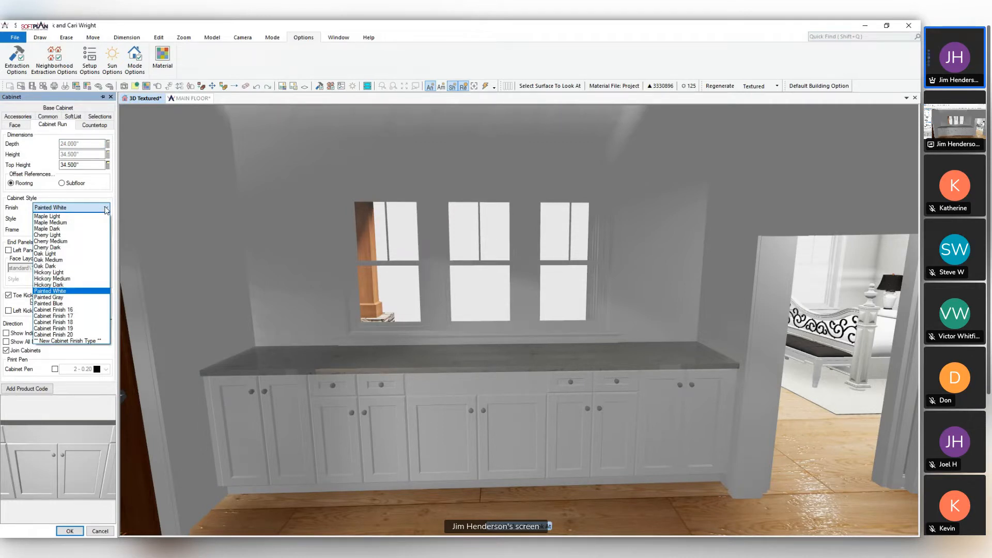
click(67, 297)
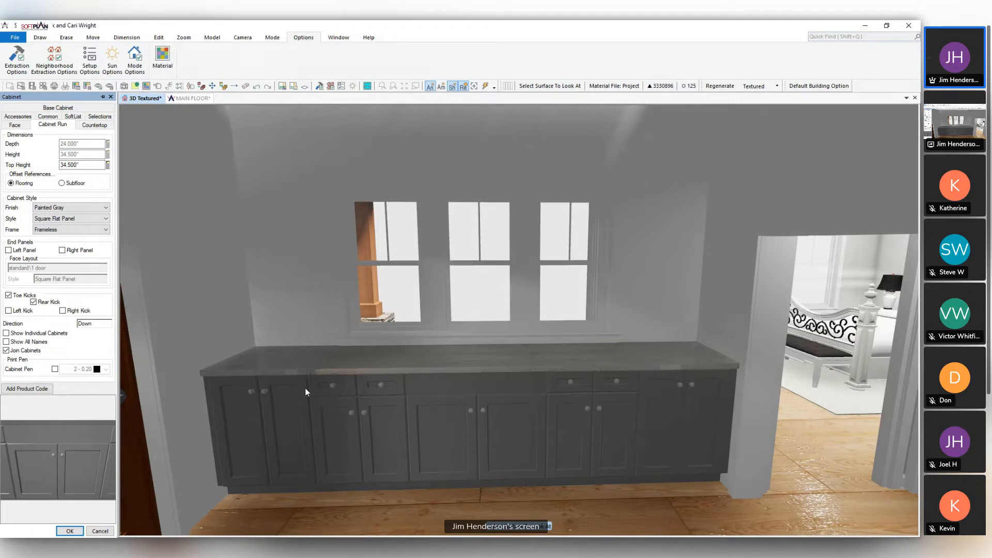
Review the cabinet run's door styles, keeping Square Flat Panel, and try the Butt frame before restoring Frameless
click(103, 220)
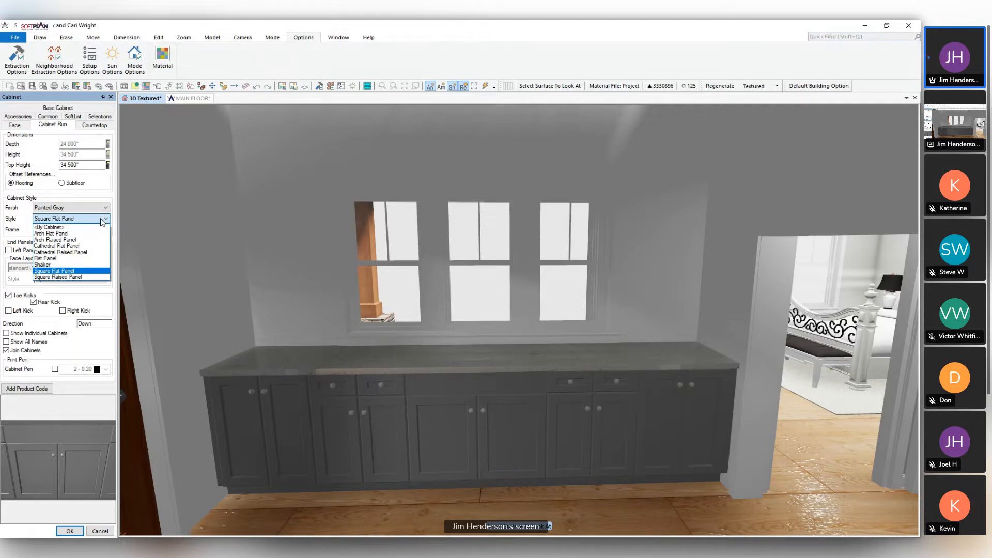
click(95, 271)
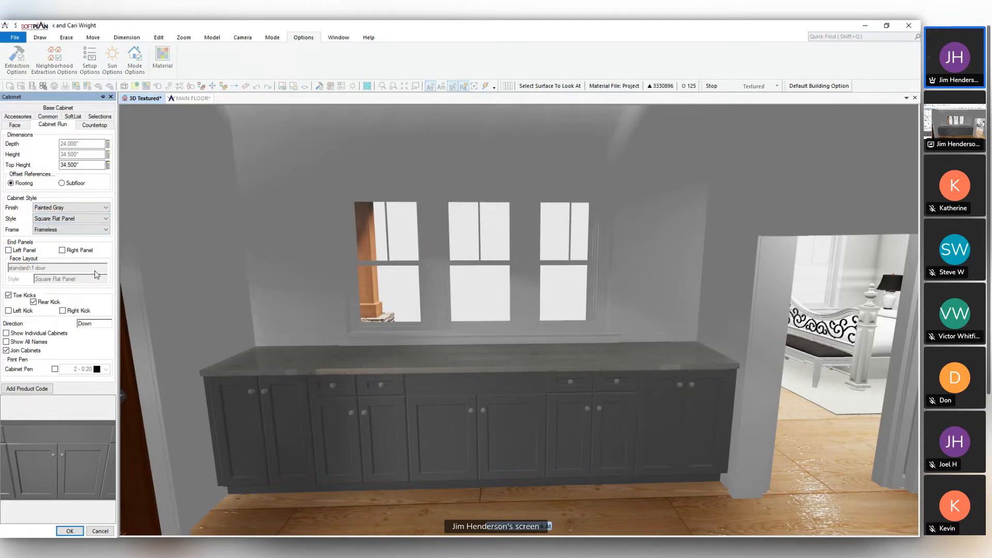
click(80, 230)
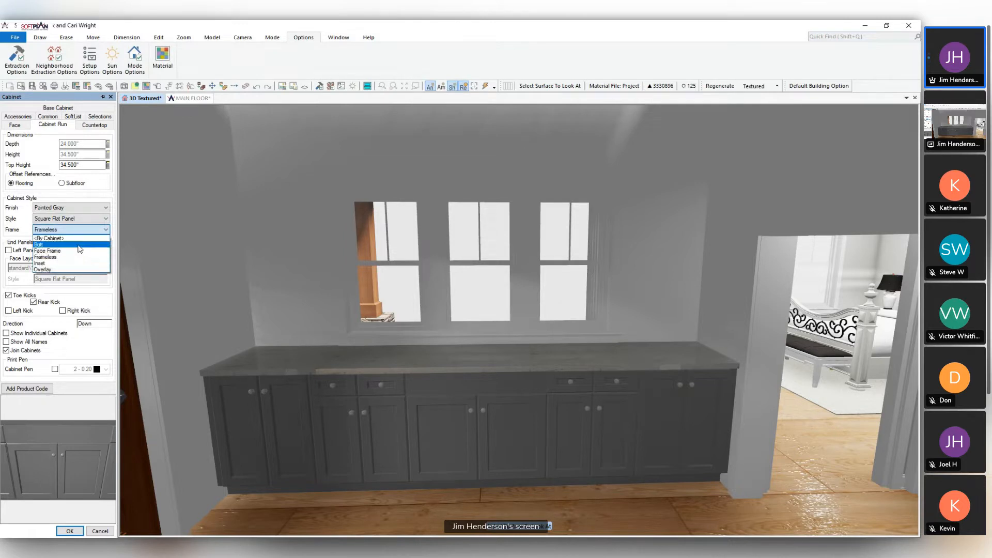
click(78, 245)
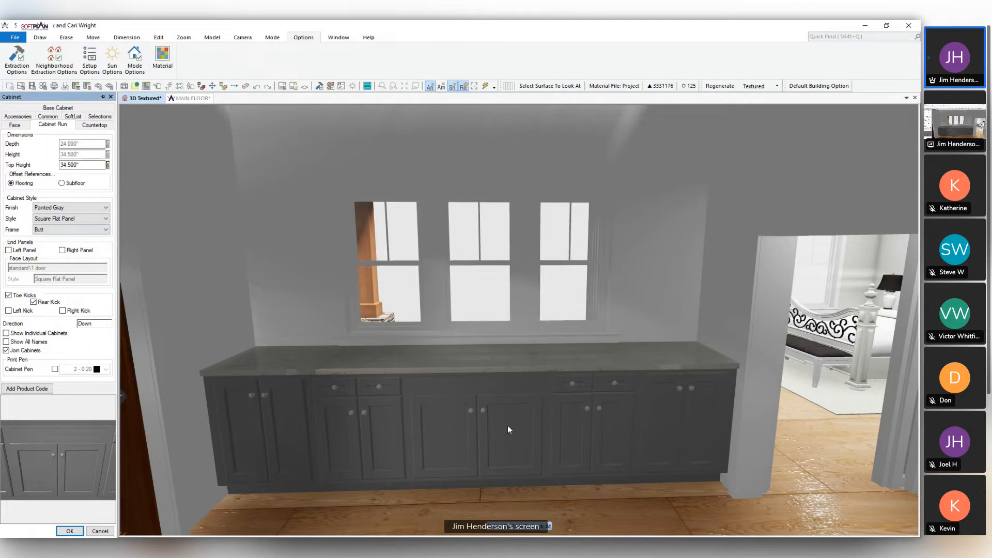
click(96, 230)
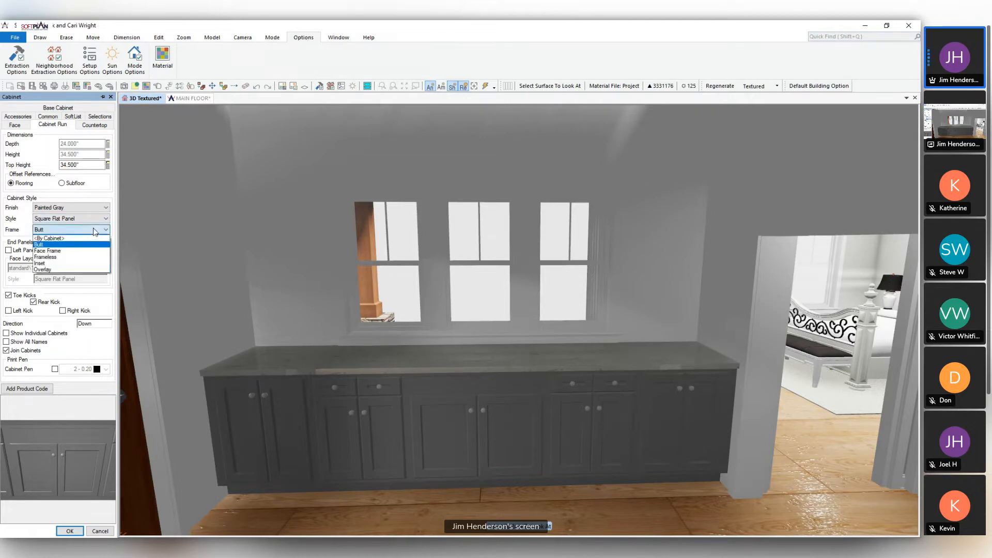
click(90, 261)
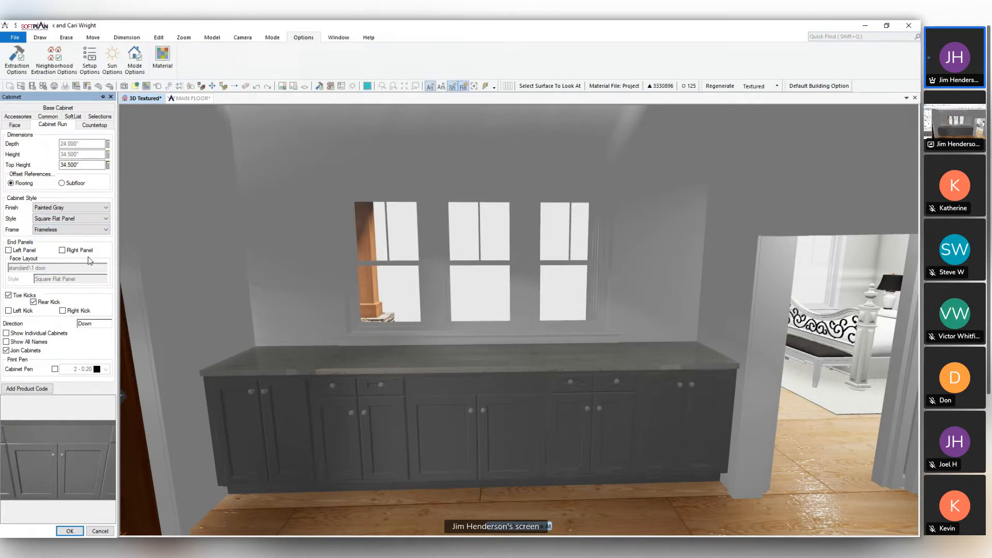
click(93, 230)
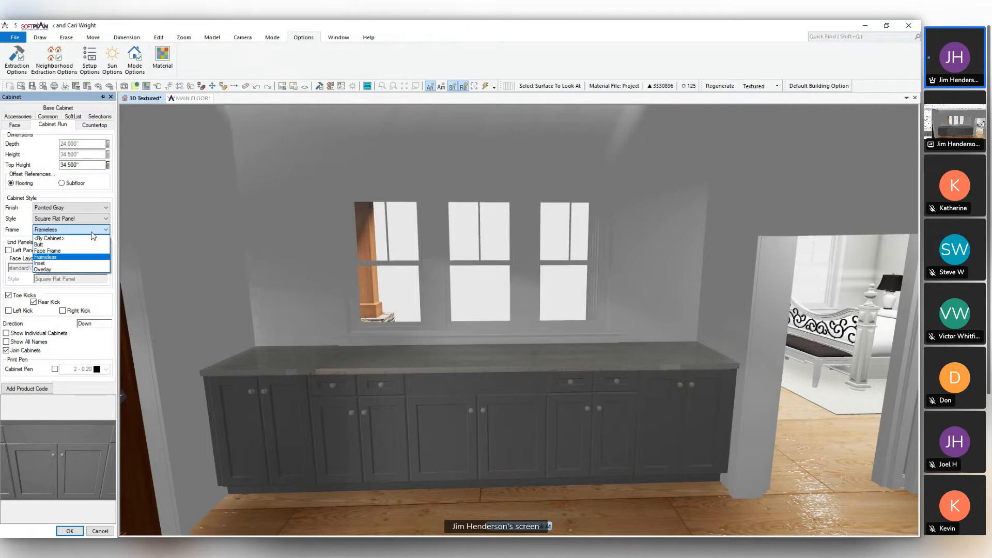
click(27, 226)
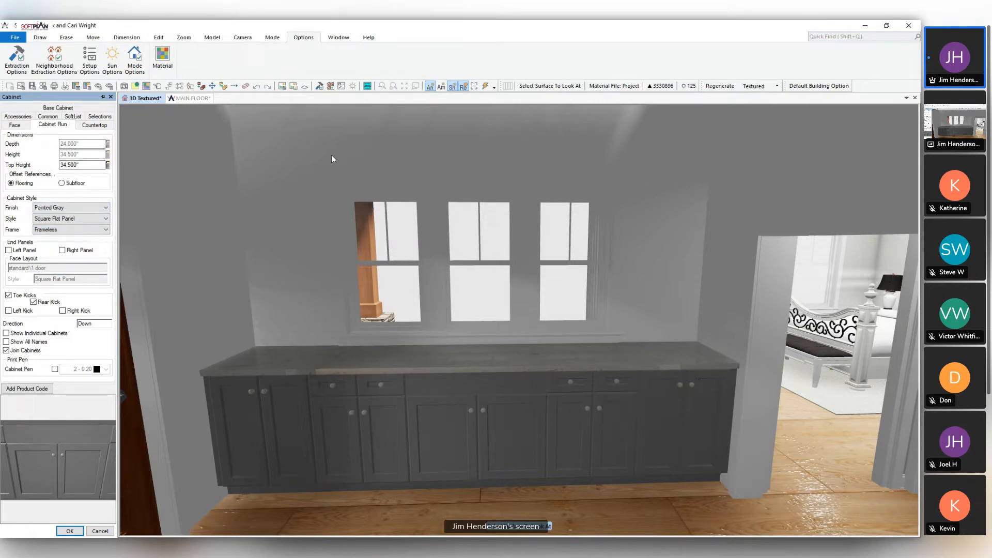
Start adding a sink to the 36-inch sink base cabinet and search the symbol library for "sink"
click(54, 108)
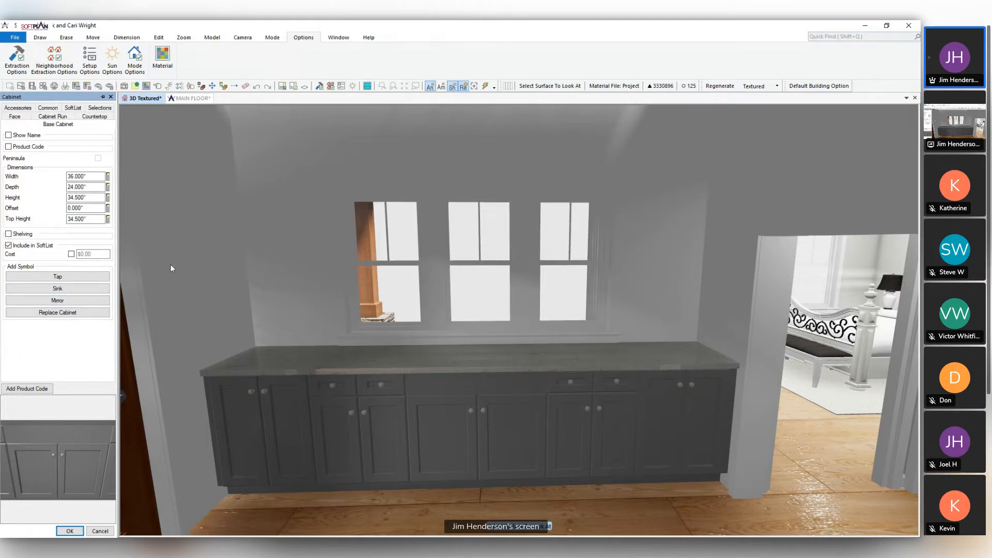
click(66, 288)
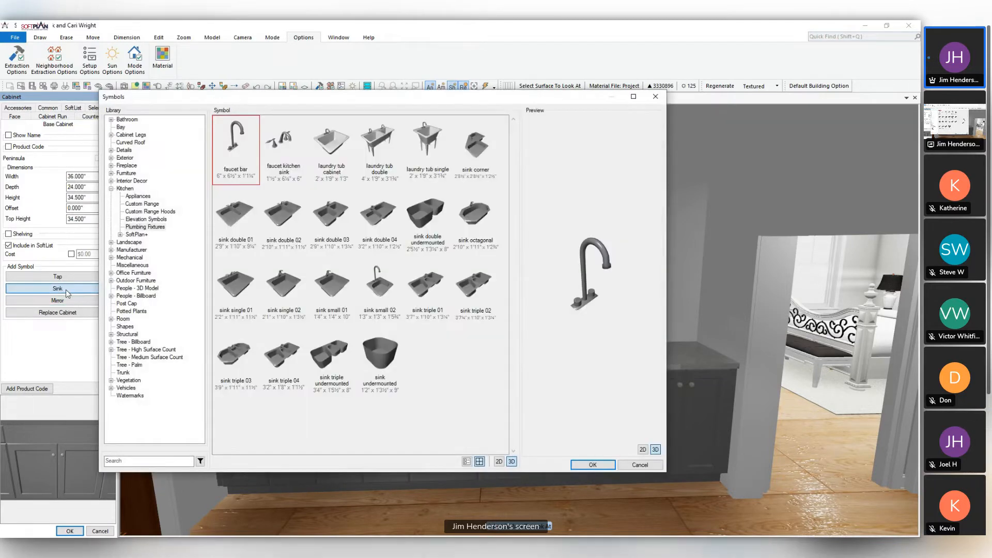
click(142, 464)
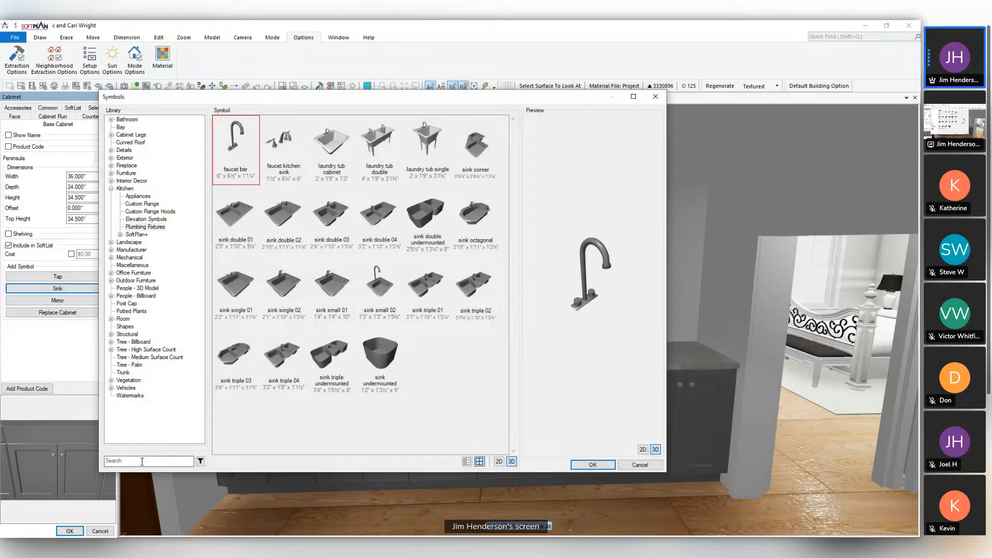
text(sink)
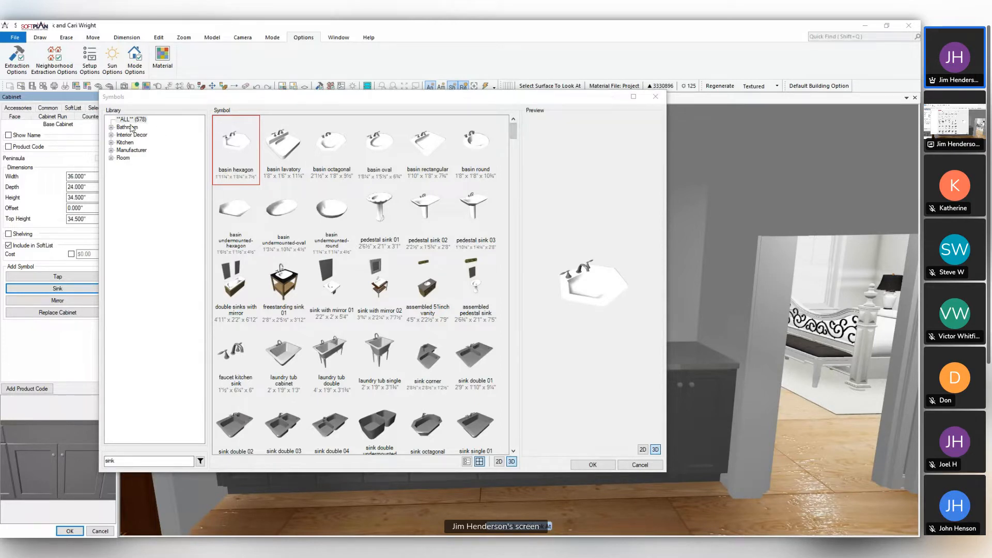
scroll(515, 145, down, 4)
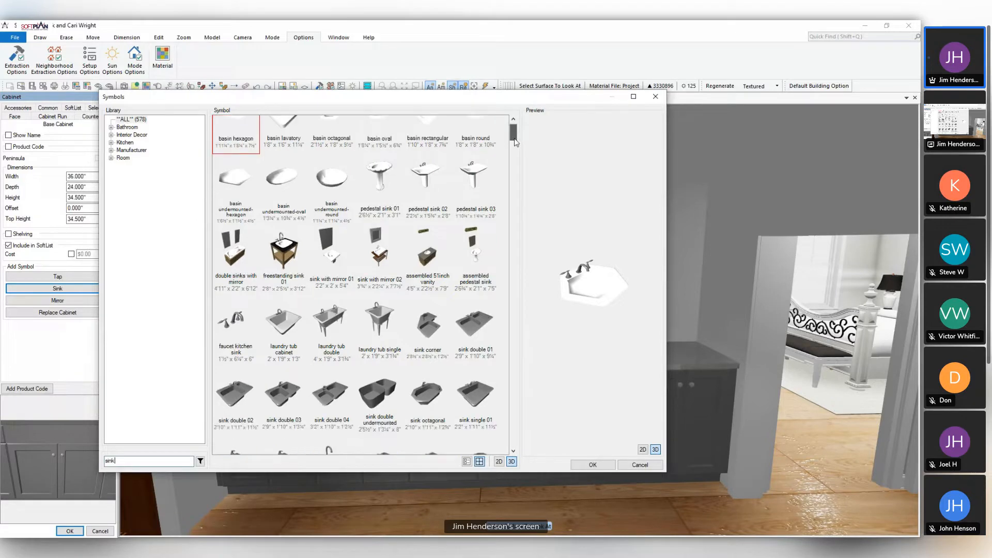
scroll(511, 186, down, 6)
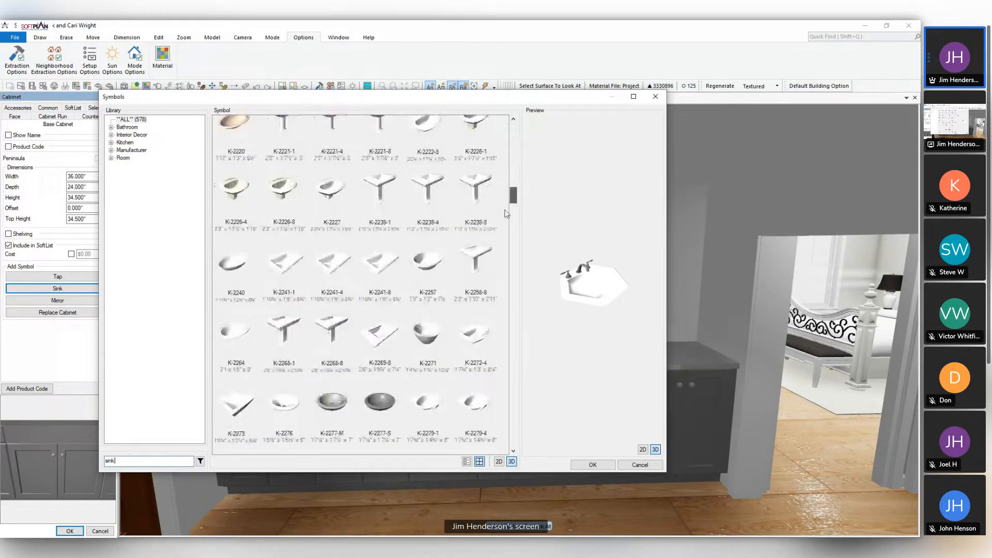
scroll(505, 212, down, 15)
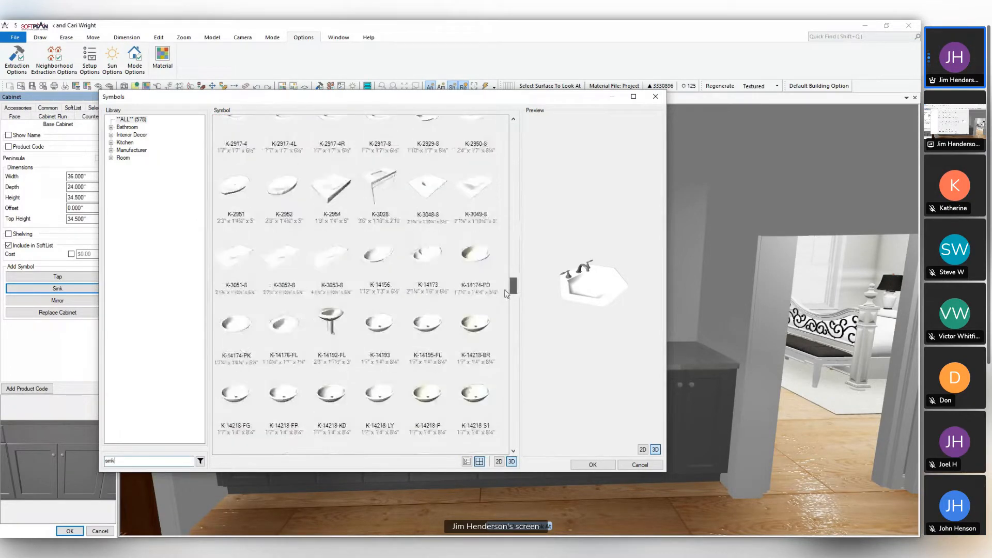
scroll(506, 294, down, 3)
Narrow the results to the Kohler Sinks library and add the K-14580-KG sink to the cabinet
click(111, 151)
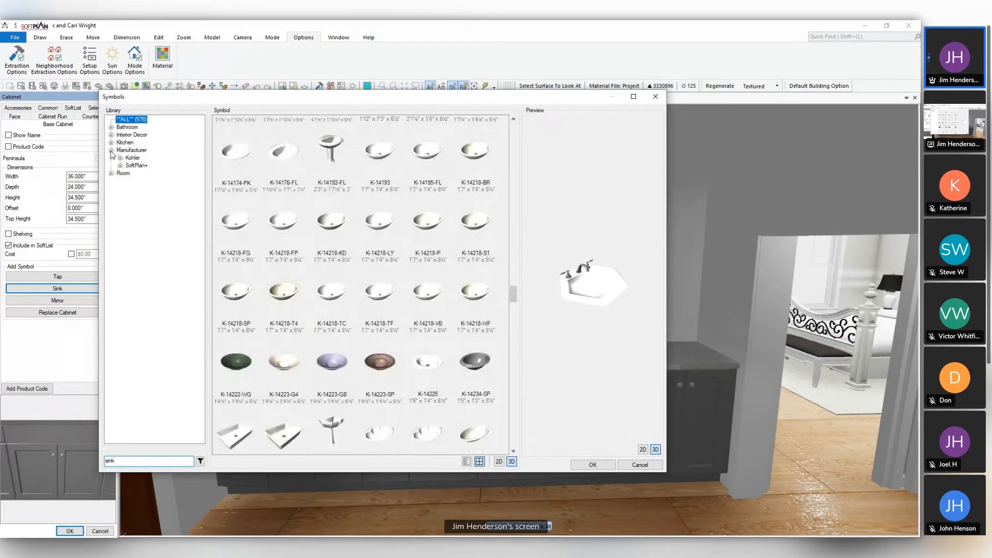
click(120, 158)
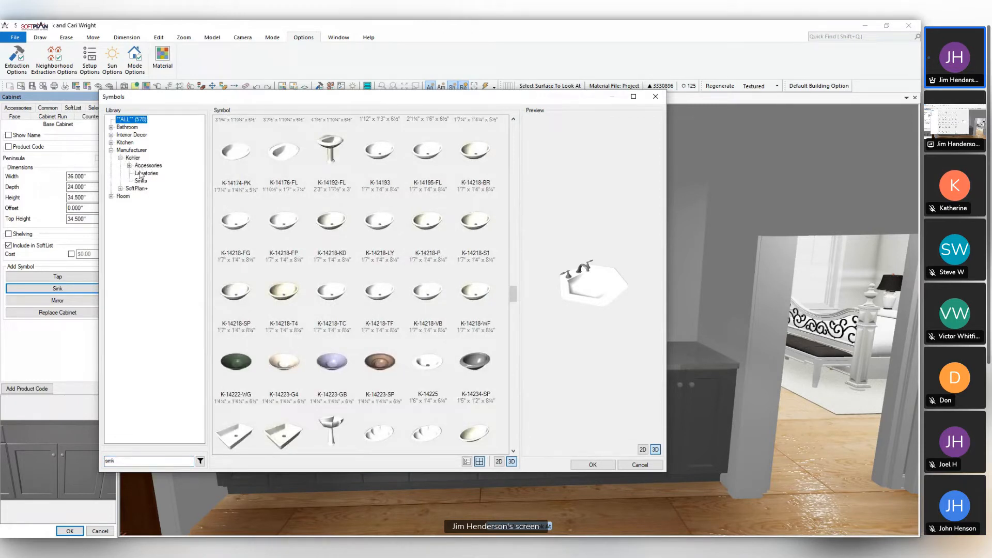
click(135, 158)
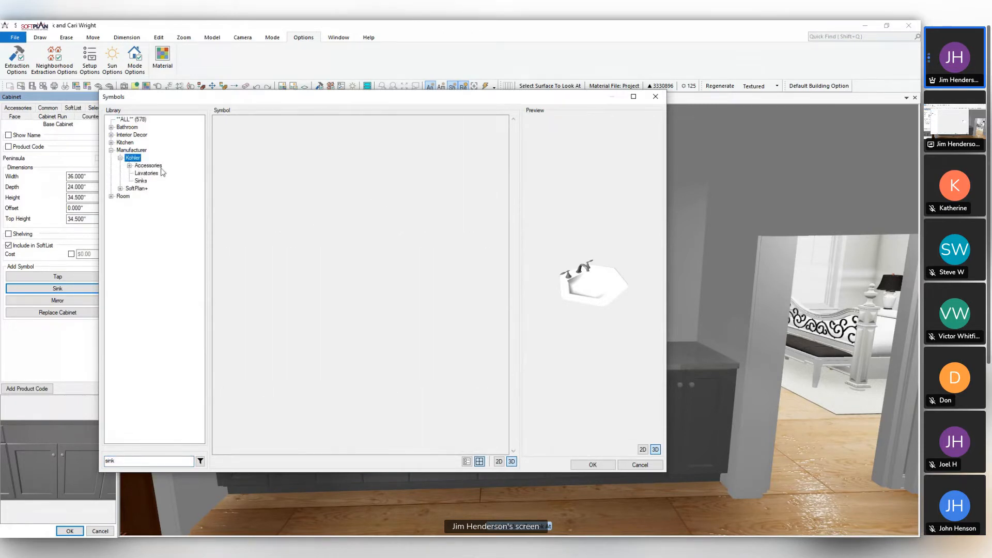
click(141, 180)
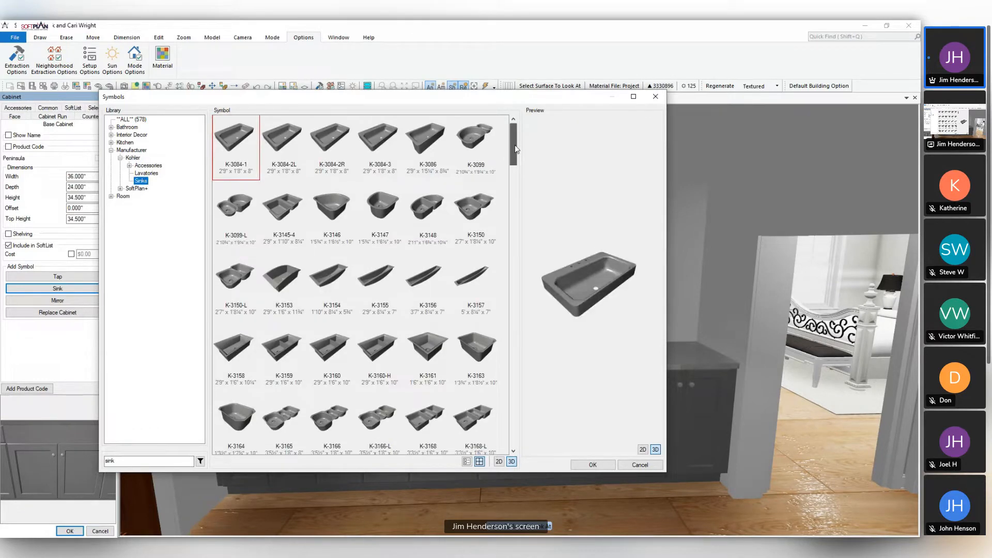
drag(516, 149, 501, 423)
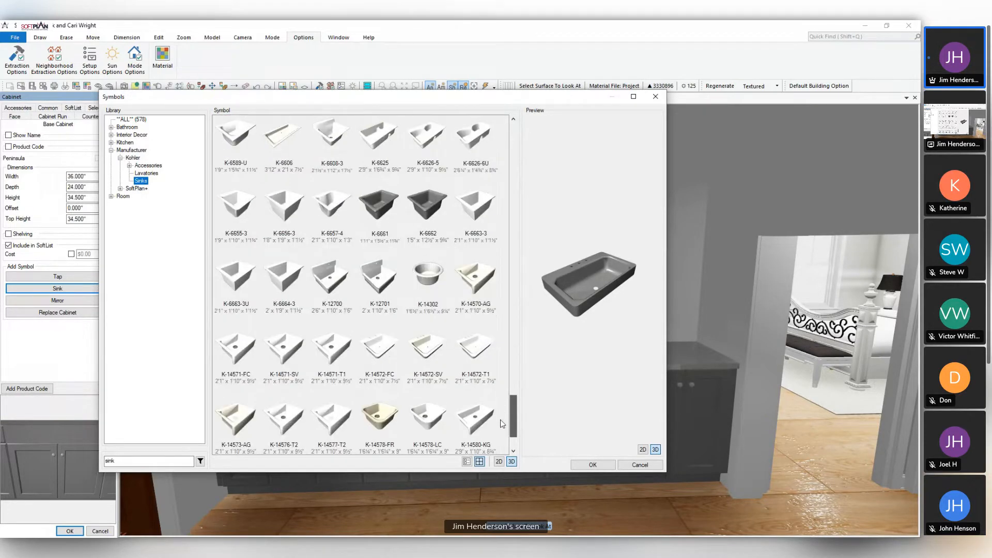
scroll(501, 419, down, 1)
click(476, 354)
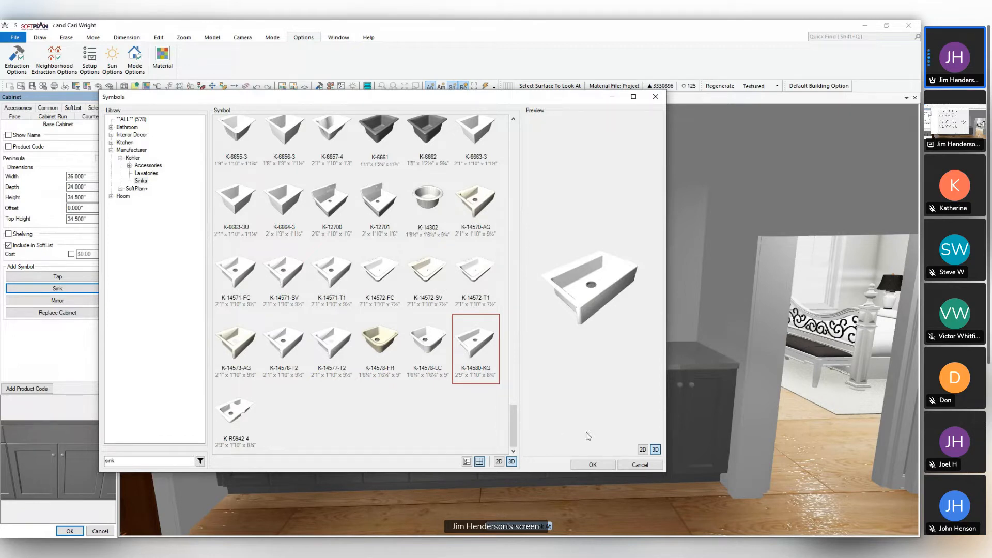
click(599, 466)
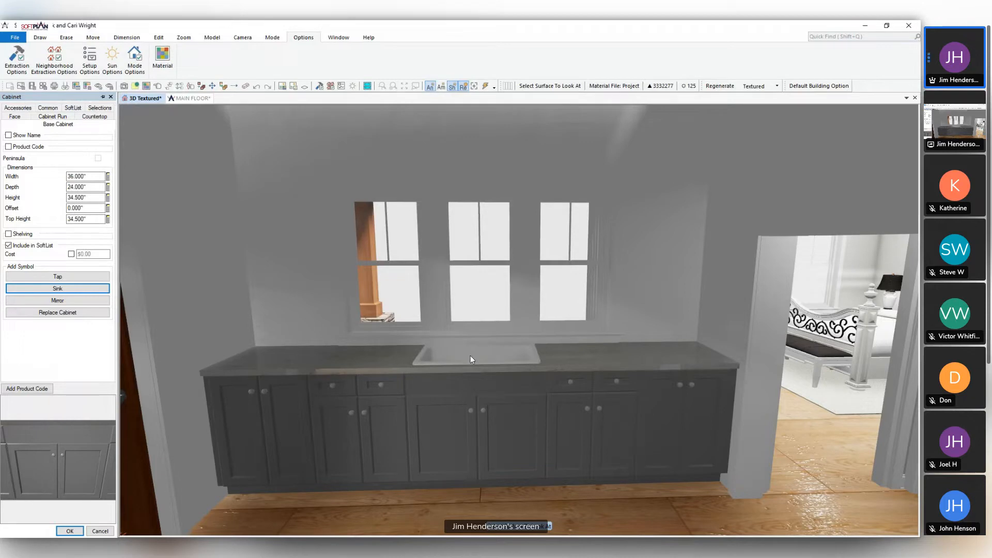
Search the symbol library for "faucet", add the K-6330 as the cabinet's tap, and apply the cabinet edits
click(91, 279)
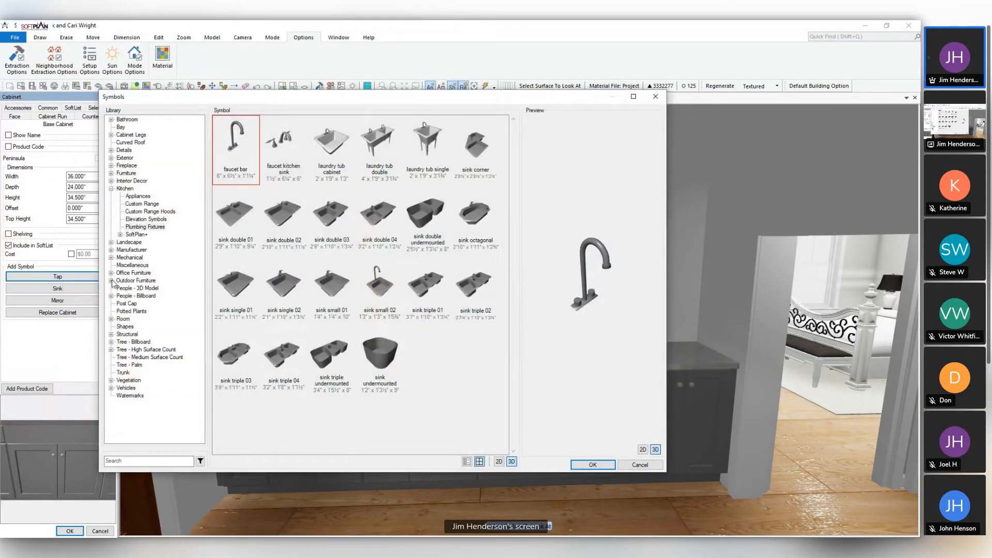
click(144, 460)
text(fauc)
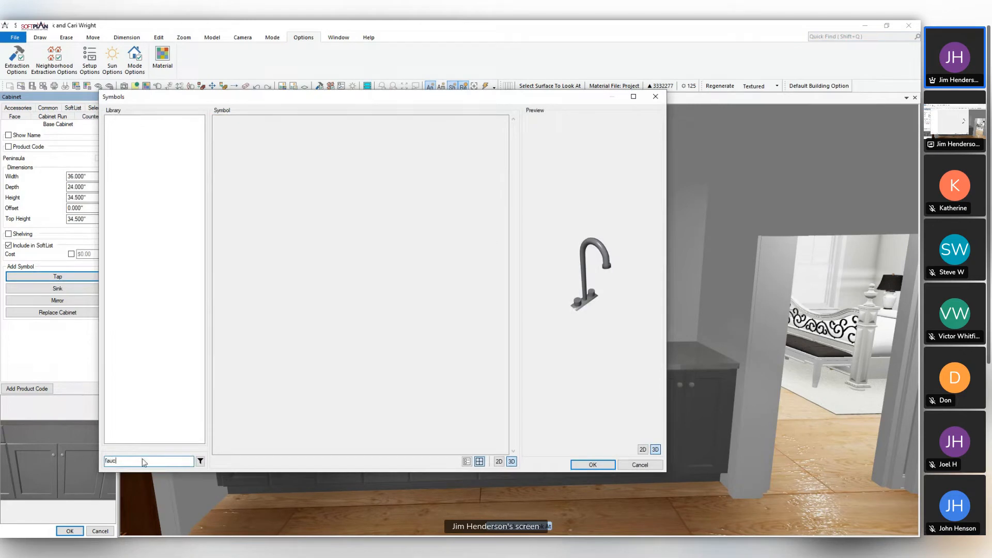
text(et)
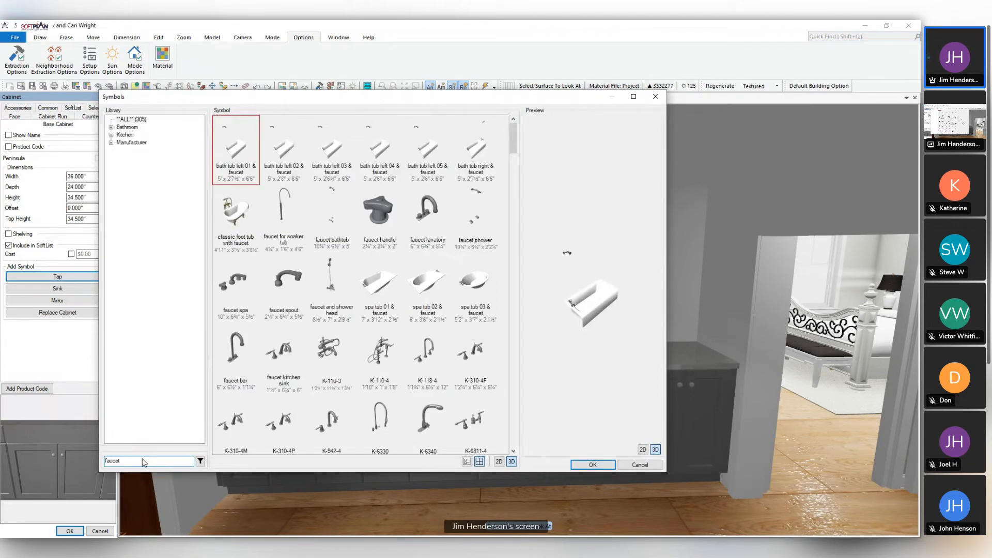
click(382, 426)
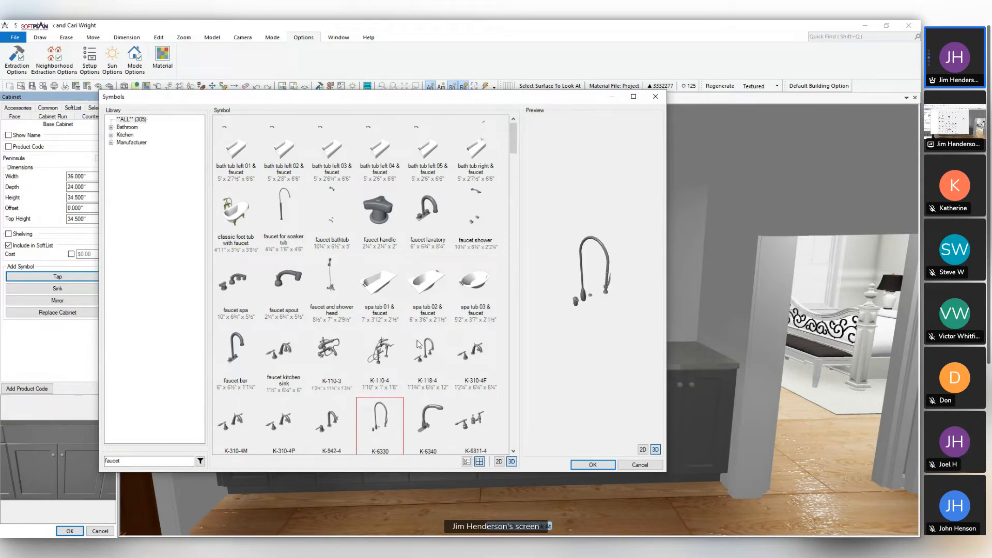
click(589, 465)
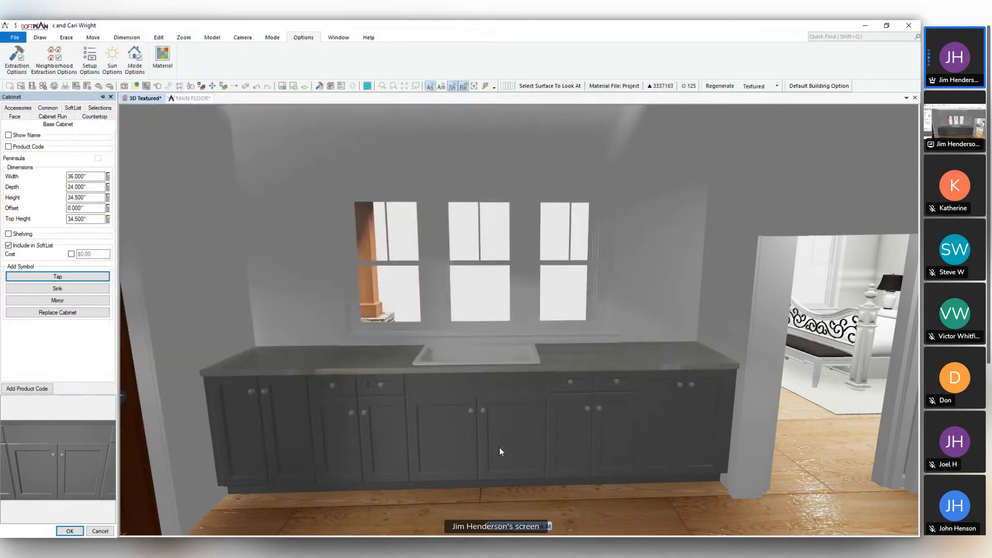
click(72, 531)
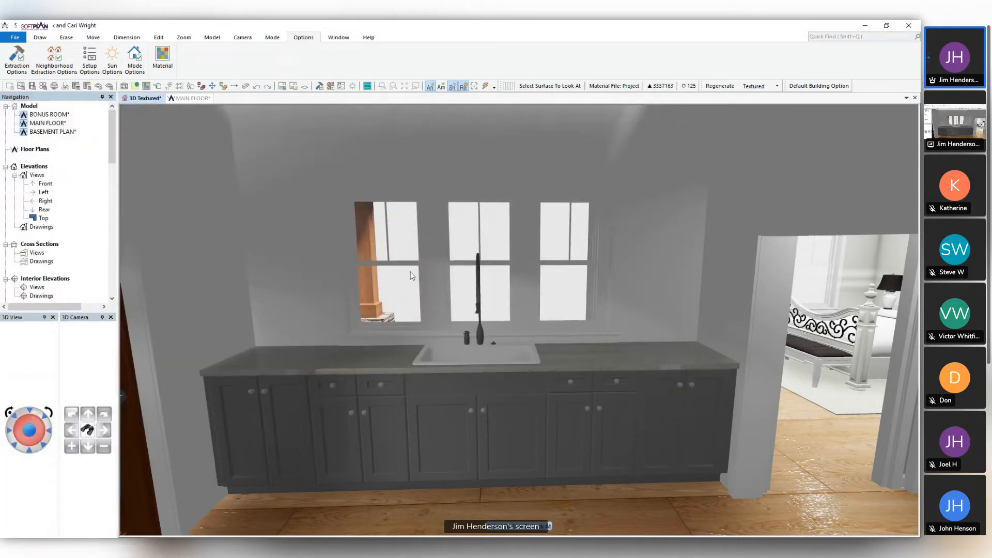
In the main floor plan, move the sink about 2 inches toward the cabinet front and return to the textured 3D view
click(191, 98)
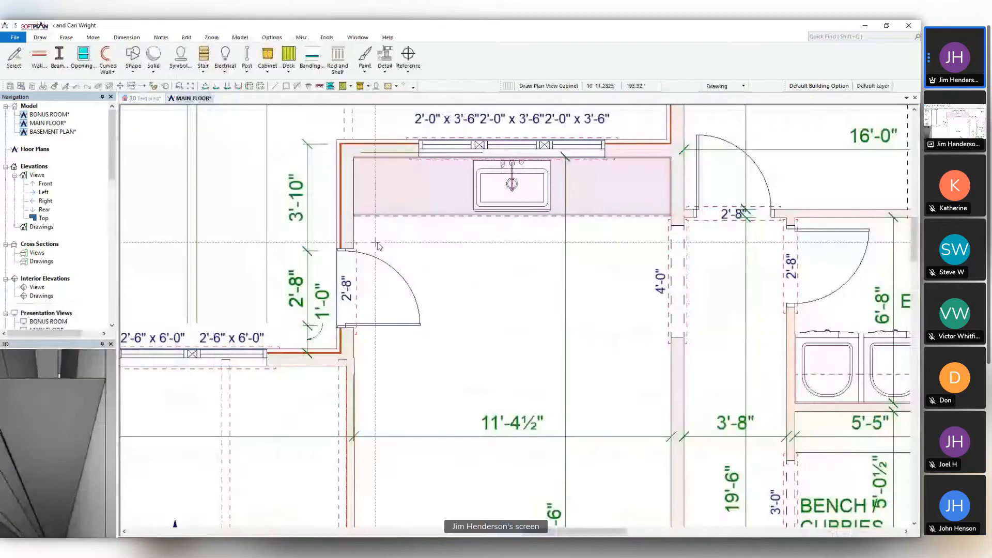
scroll(542, 219, up, 3)
key(m)
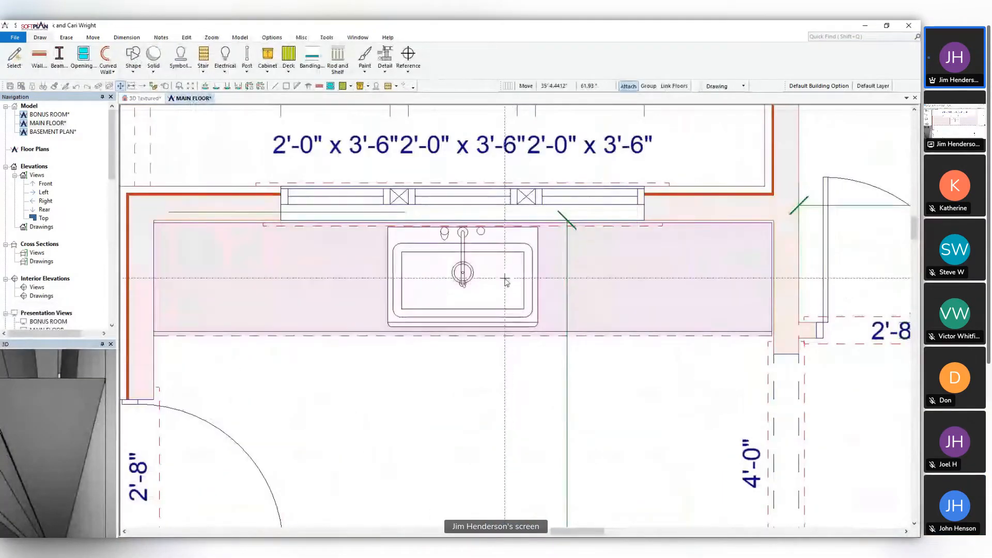
click(505, 281)
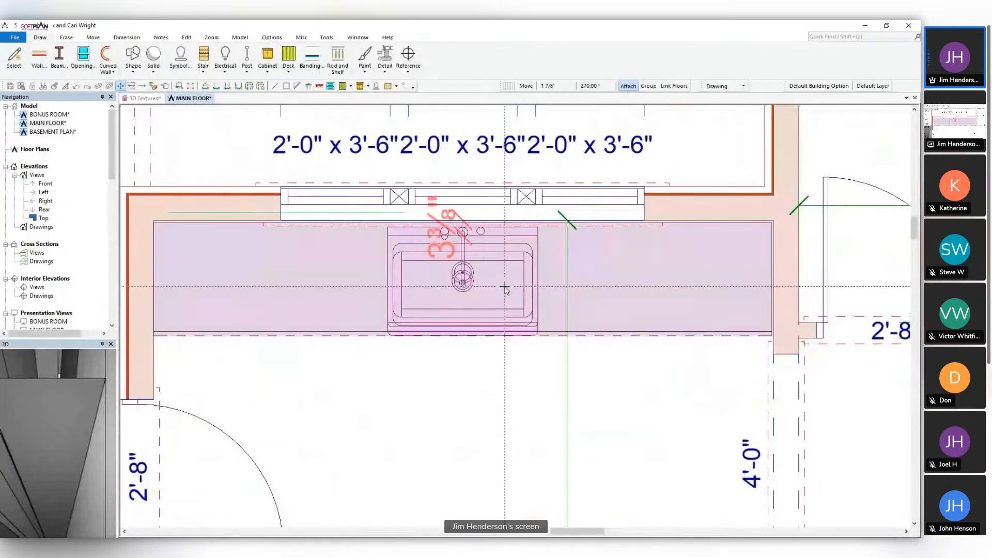
click(505, 290)
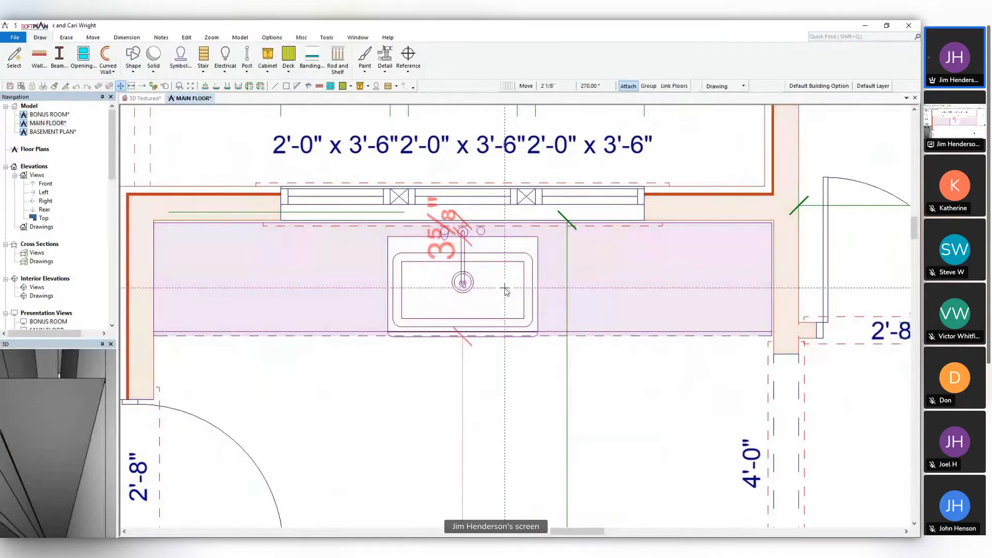
click(150, 99)
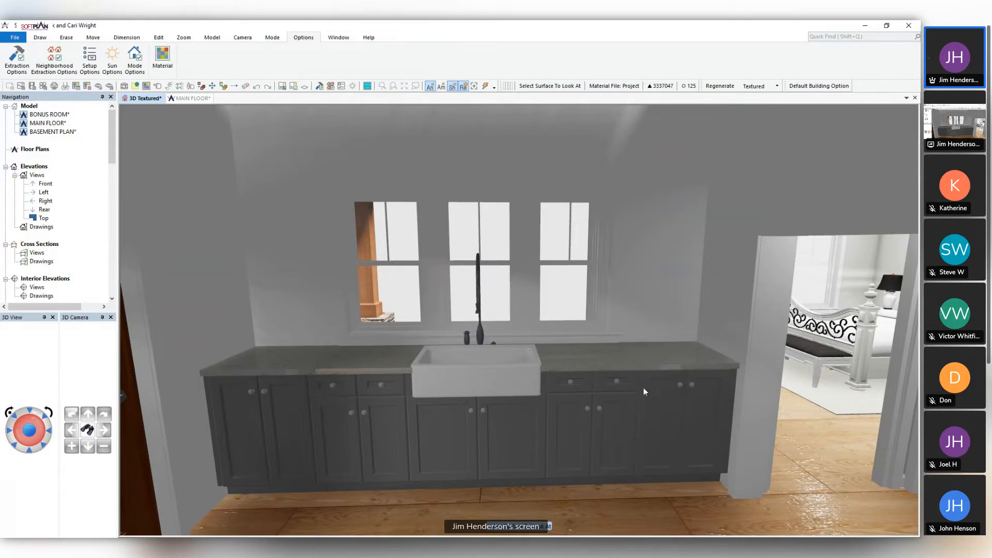
Edit the 24-inch base cabinet to the right of the sink and search the replacement symbols for "dishw"
right_click(614, 422)
click(663, 305)
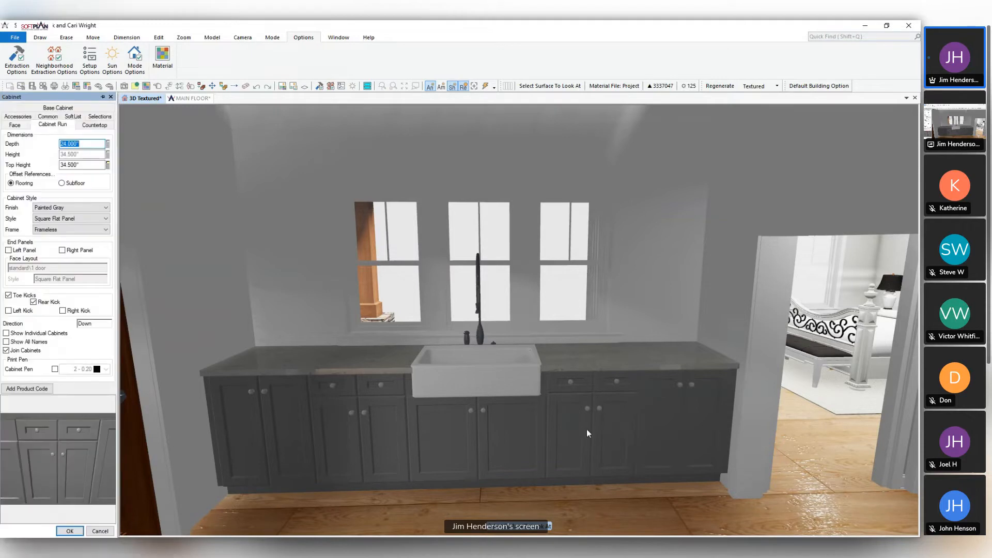
click(58, 108)
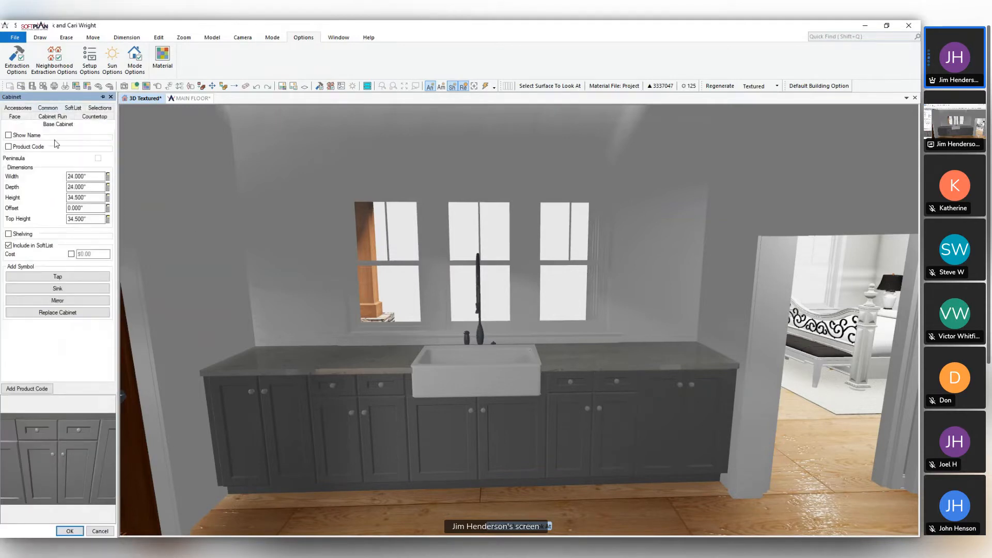
click(69, 313)
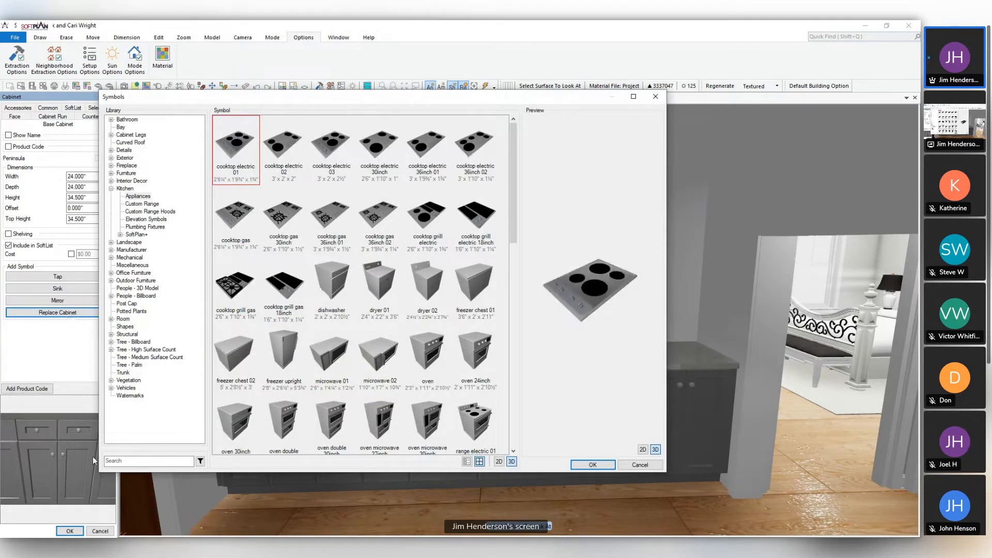
click(137, 460)
text(di)
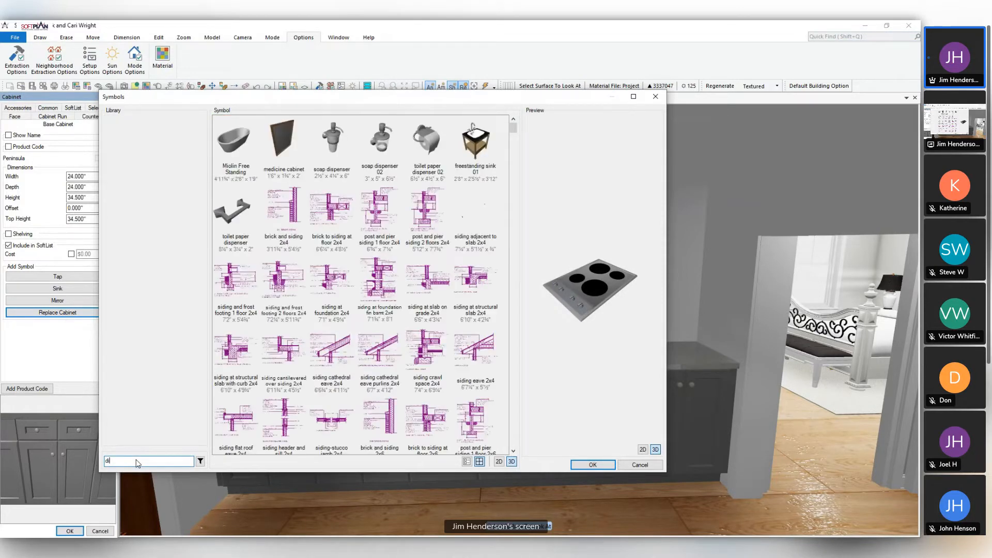
text(h)
key(BackSpace)
text(sh)
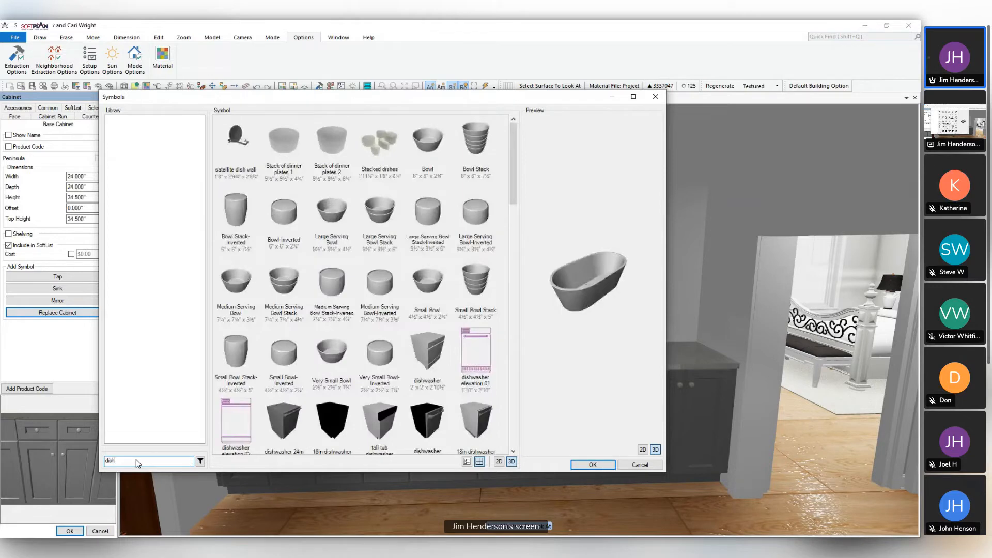
text(w)
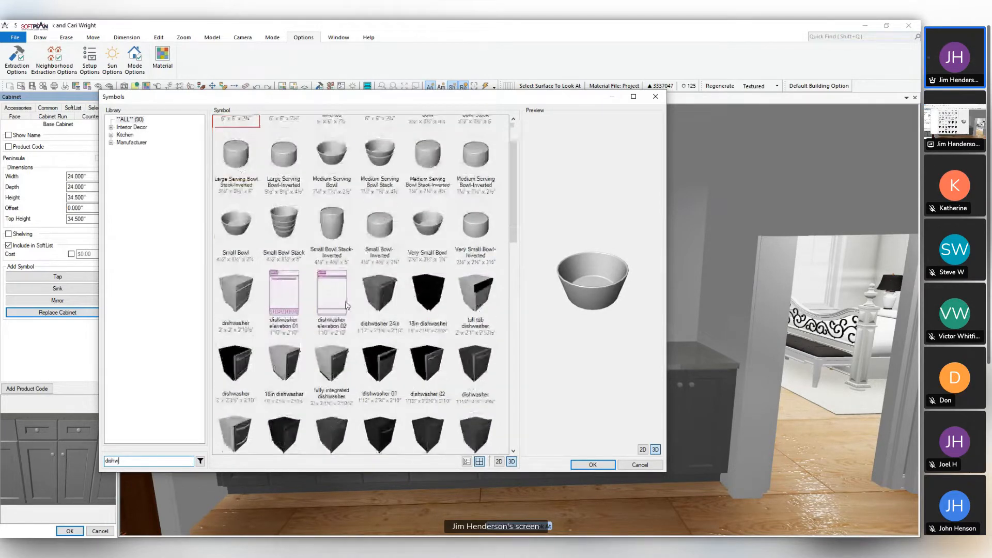
Replace the 24-inch base cabinet with the dishwasher from the General Electric Cafe library and apply the cabinet edit
scroll(430, 319, down, 1)
scroll(439, 321, down, 1)
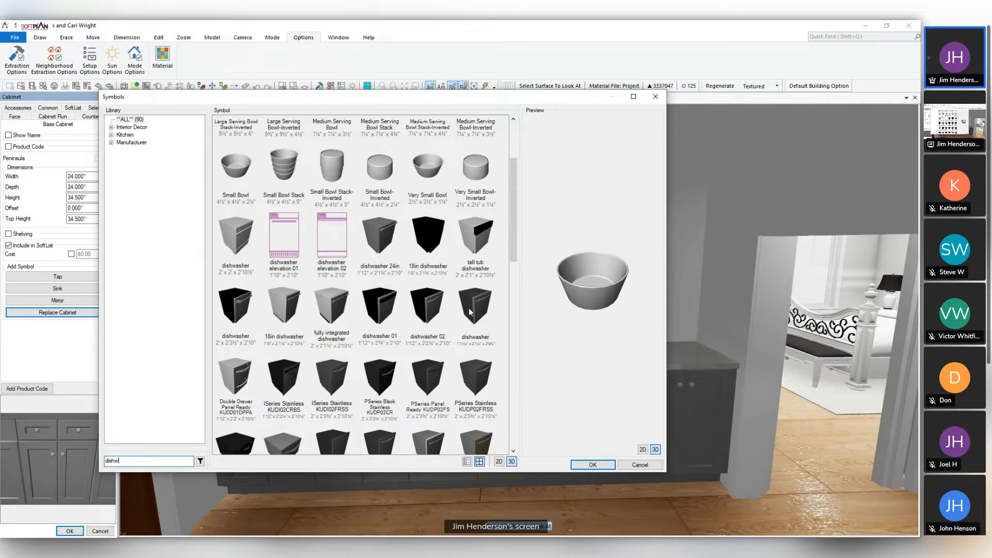
click(469, 308)
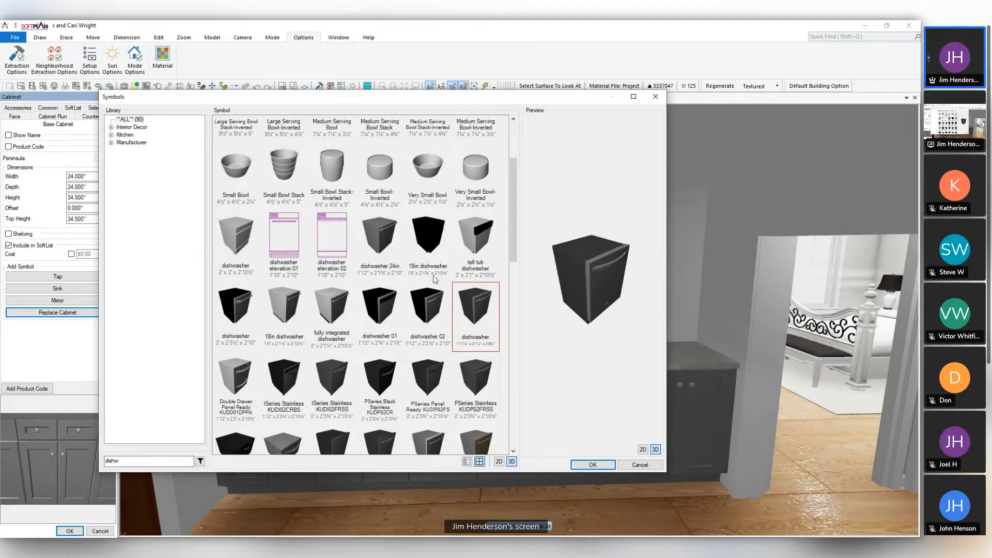
click(110, 142)
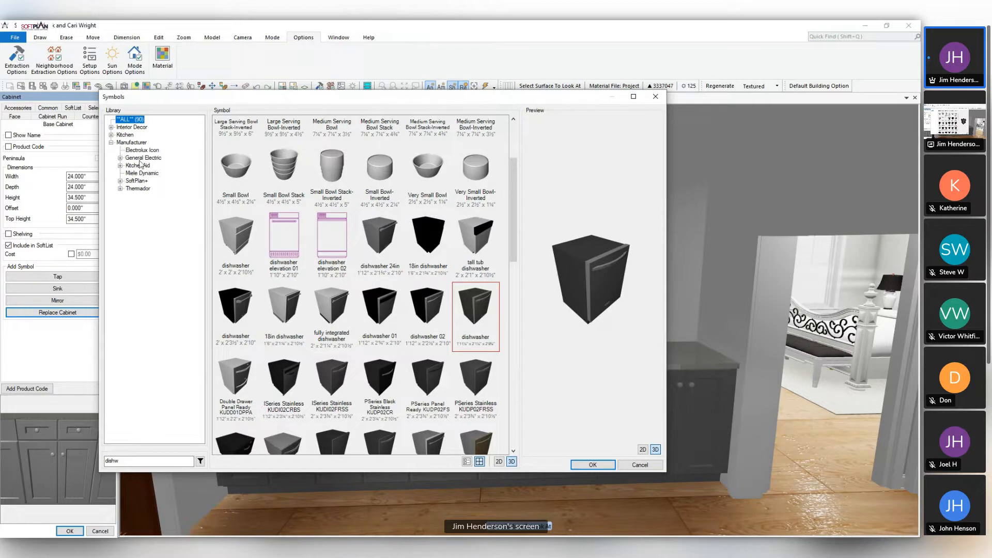
click(120, 158)
click(145, 165)
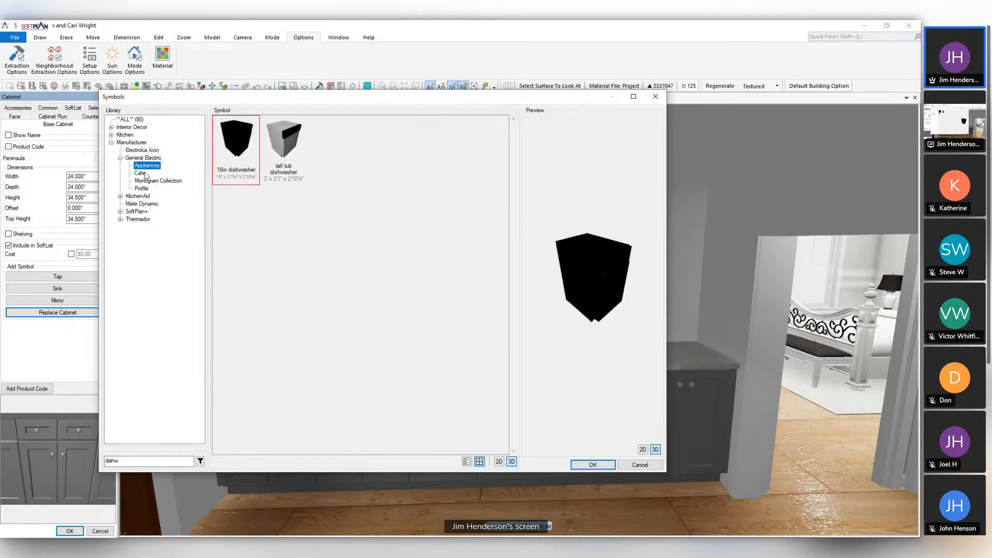
click(140, 173)
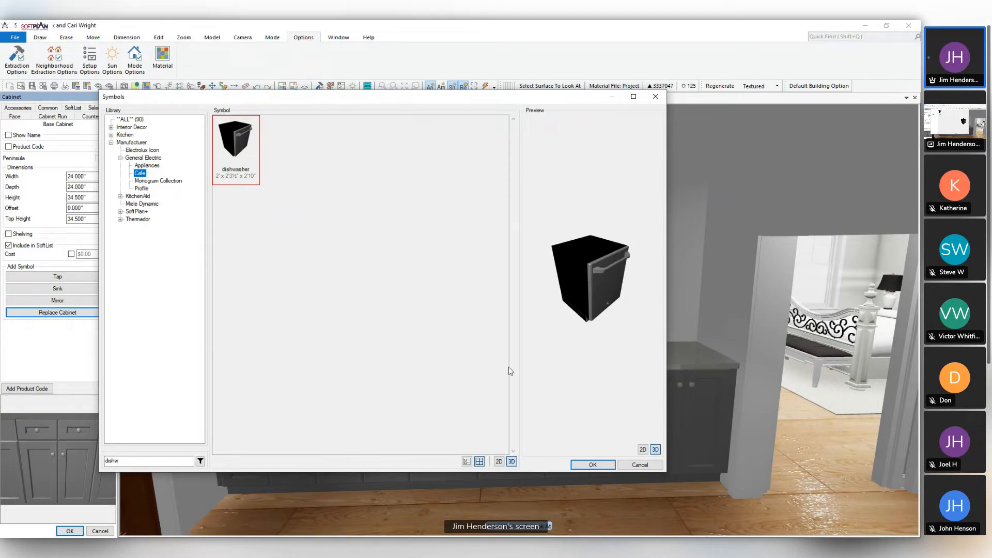
click(592, 465)
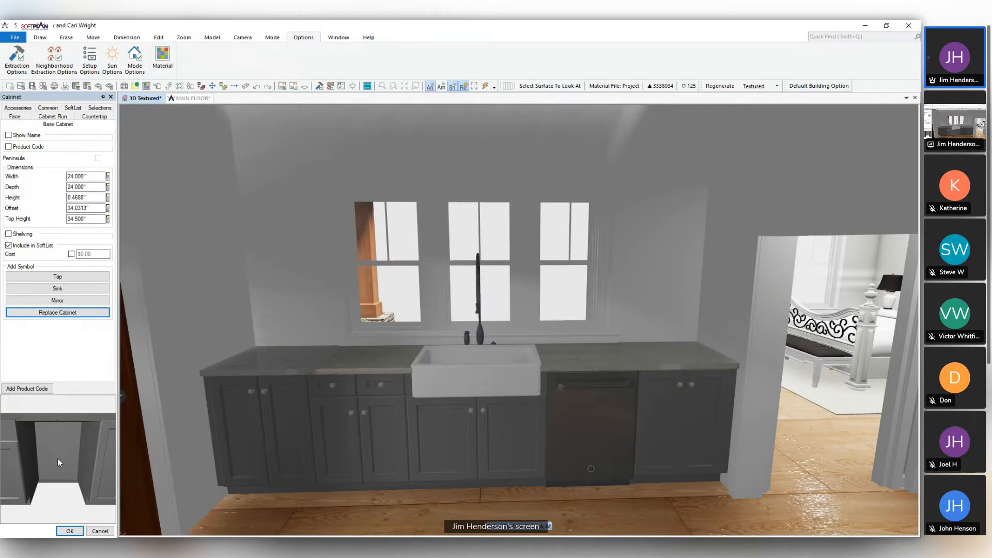
click(70, 531)
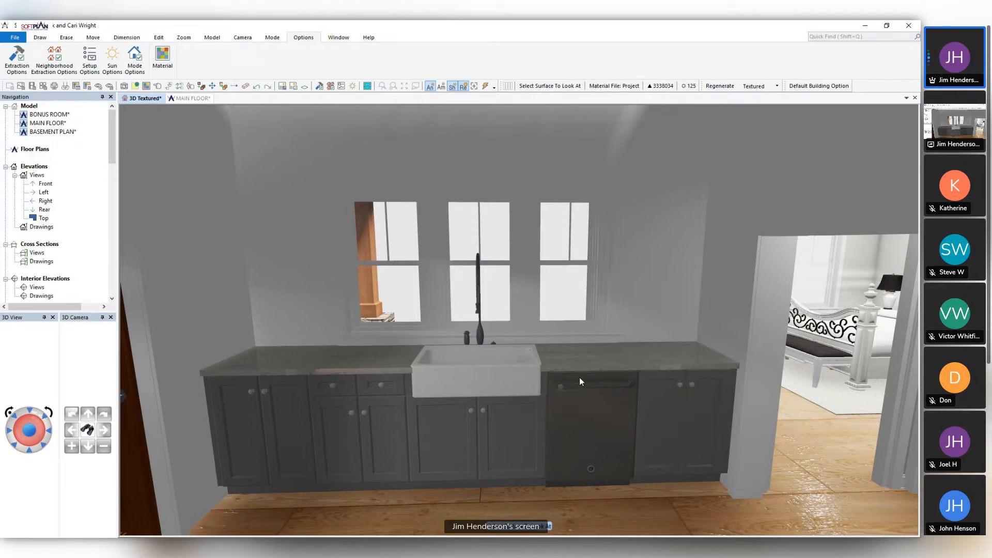
Replace the leftmost 24-inch base cabinet with the WineCellar KUWS24LS, found by searching "wine", and apply the edit
right_click(293, 430)
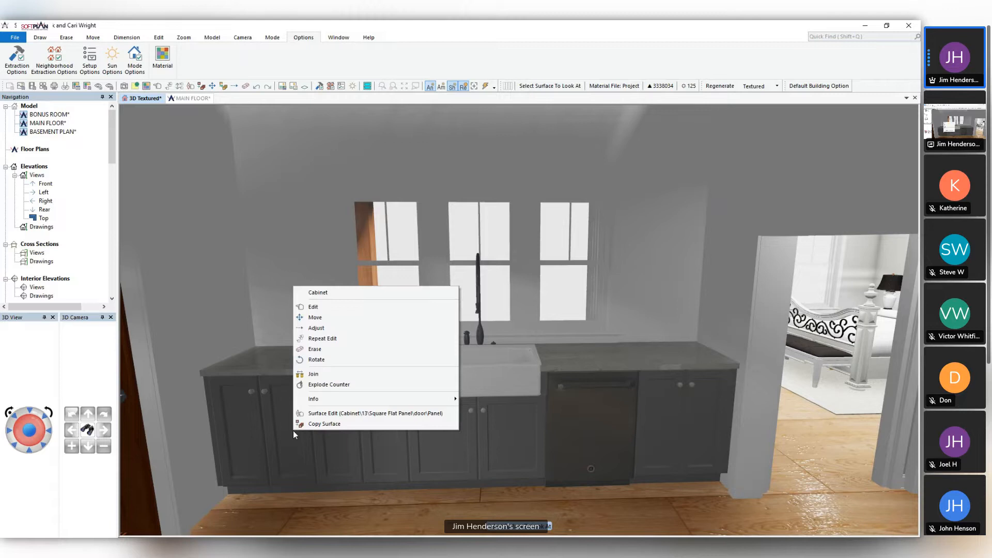
click(343, 307)
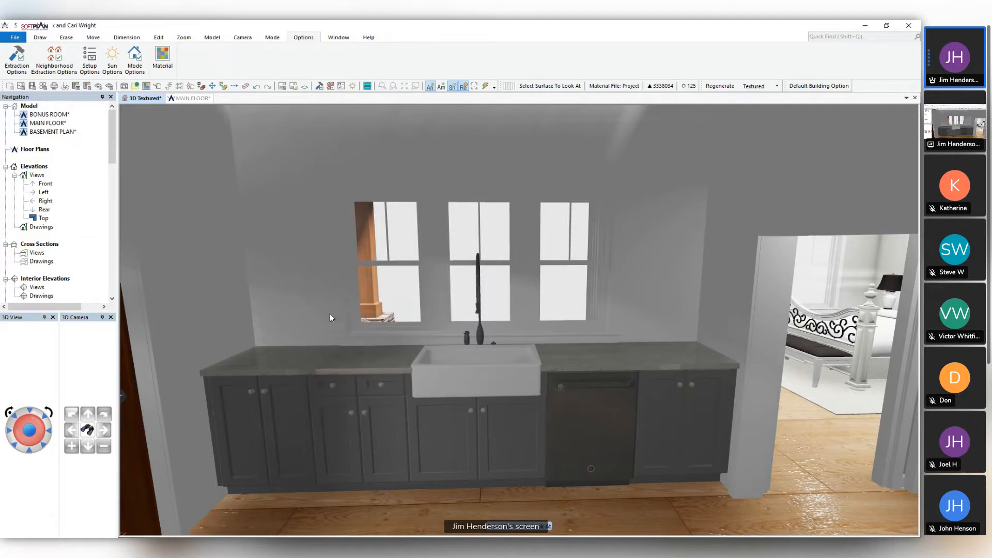
click(64, 108)
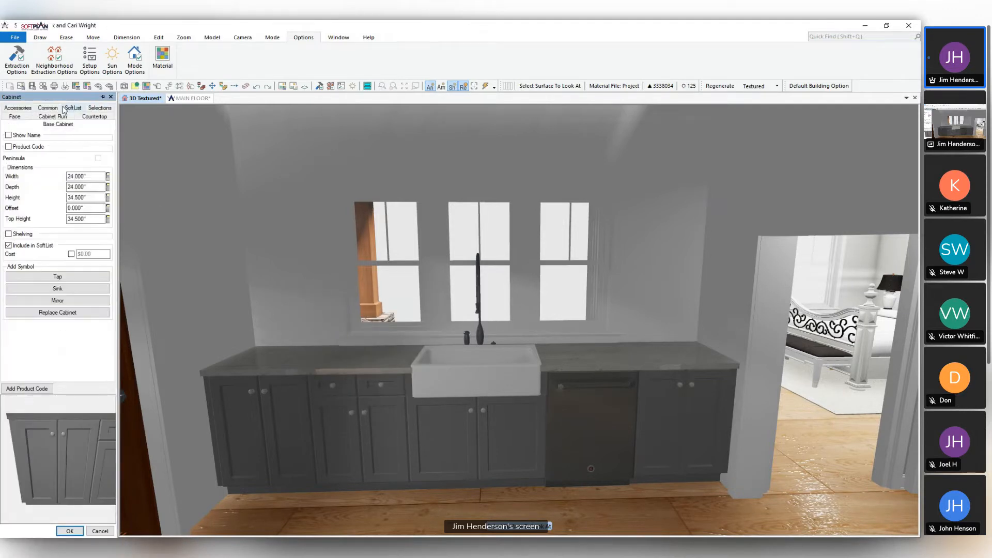
click(67, 312)
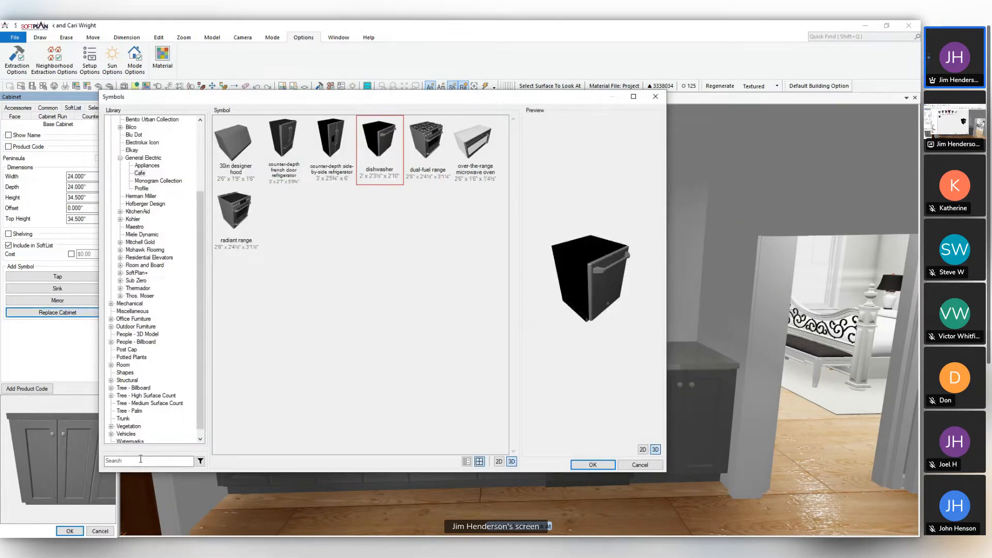
click(139, 460)
text(wine)
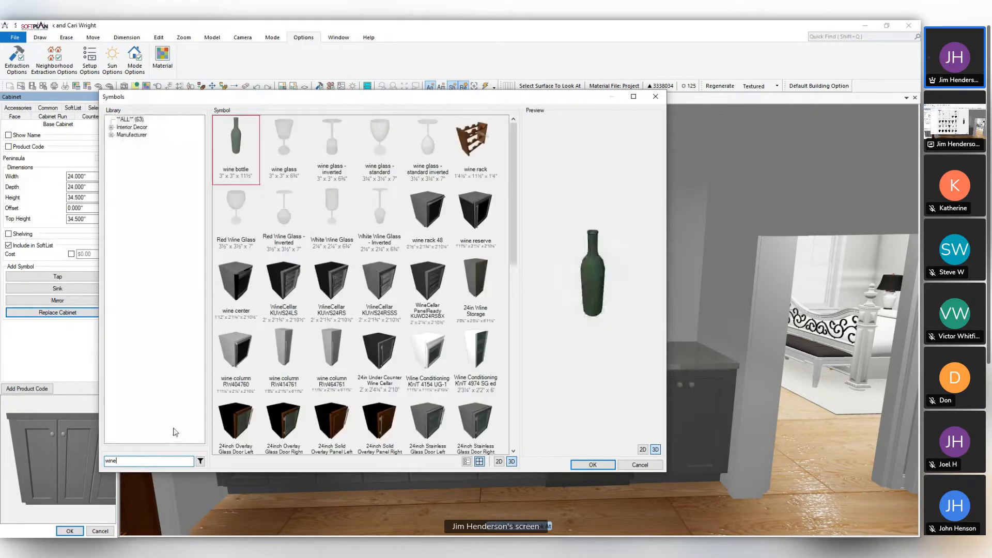
click(288, 291)
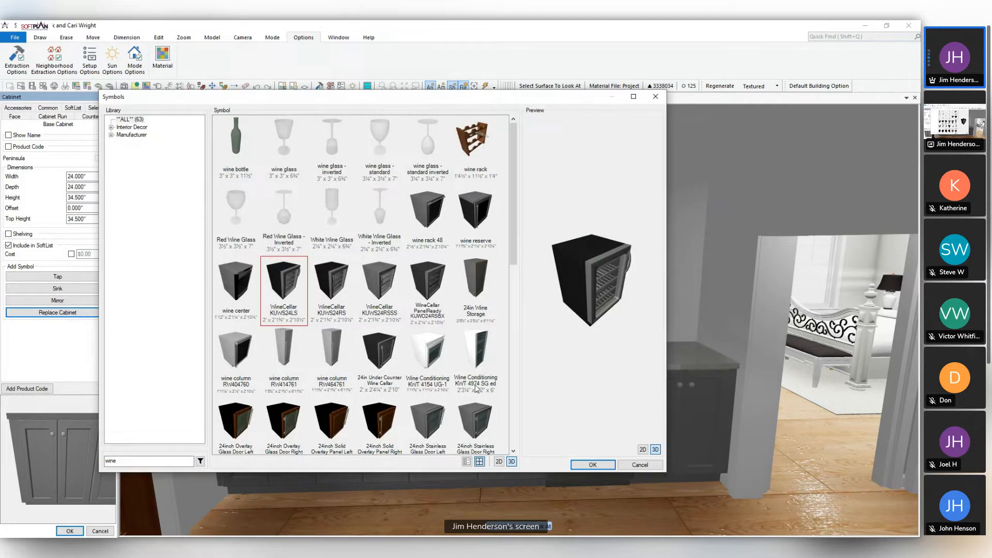
click(592, 465)
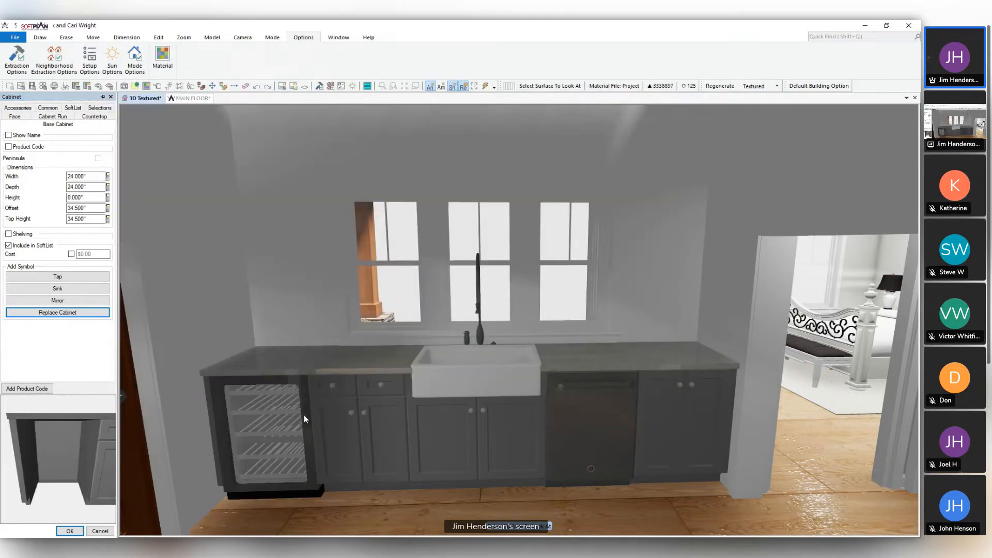
click(70, 531)
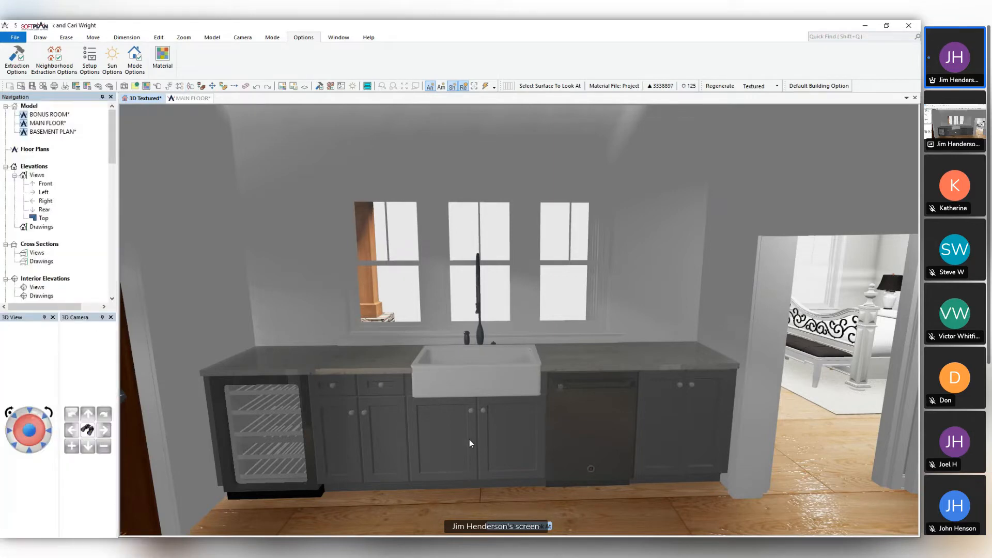
Change the finish of the window-wall cabinet run to Painted White and apply it
scroll(469, 444, down, 5)
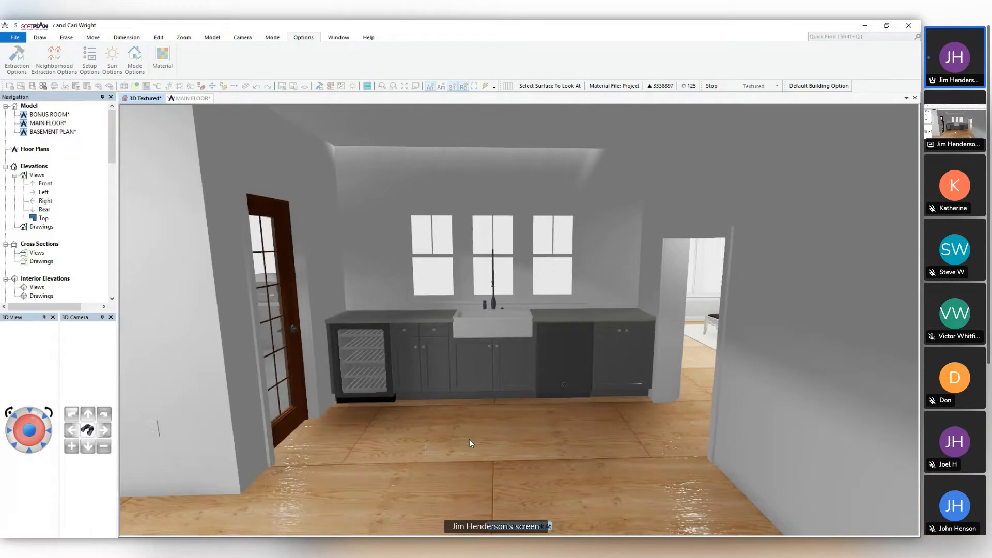
scroll(469, 440, down, 1)
right_click(485, 348)
click(519, 370)
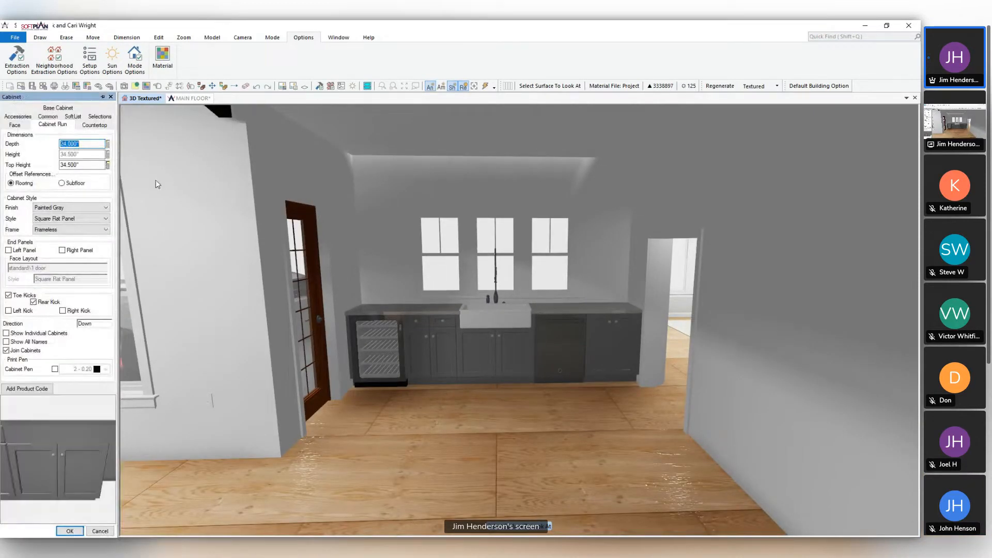
click(66, 209)
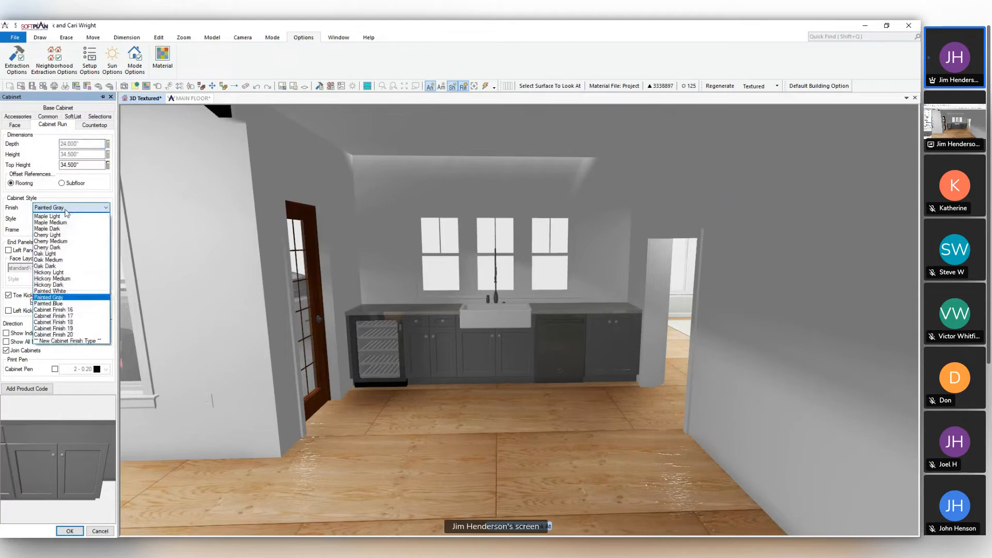
click(50, 291)
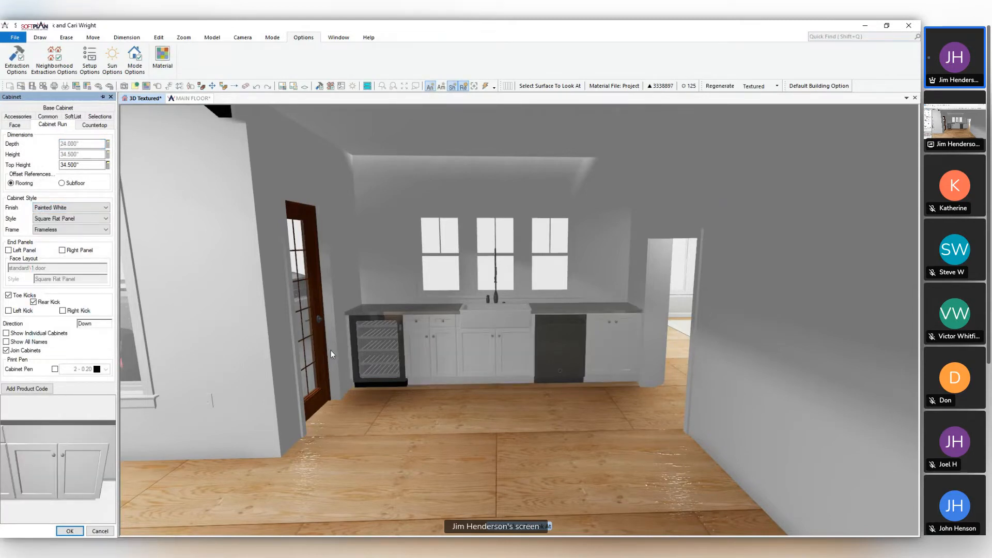
click(70, 531)
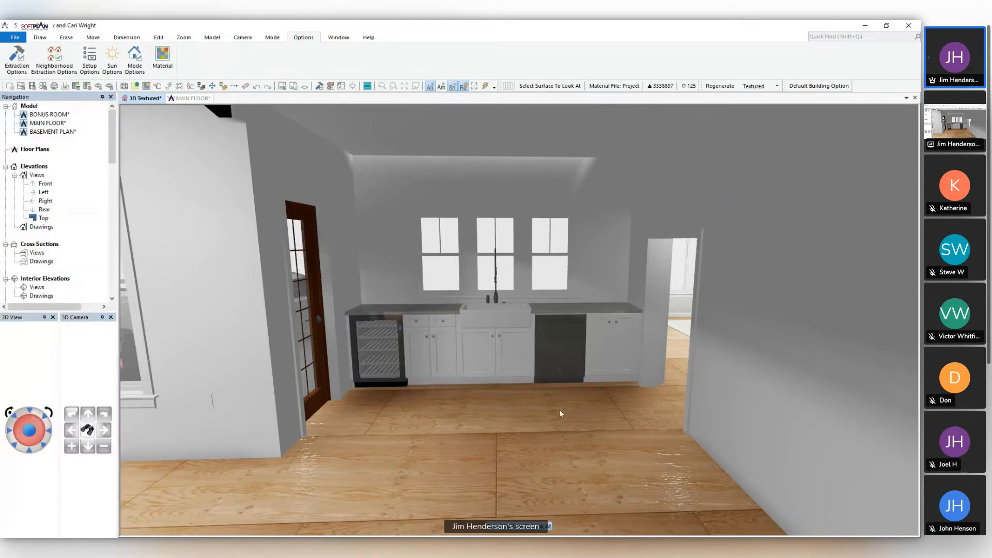
Examine the kitchen's long blank wall in 3D and bring up the same area in the main floor plan
middle_drag(587, 403, 605, 409)
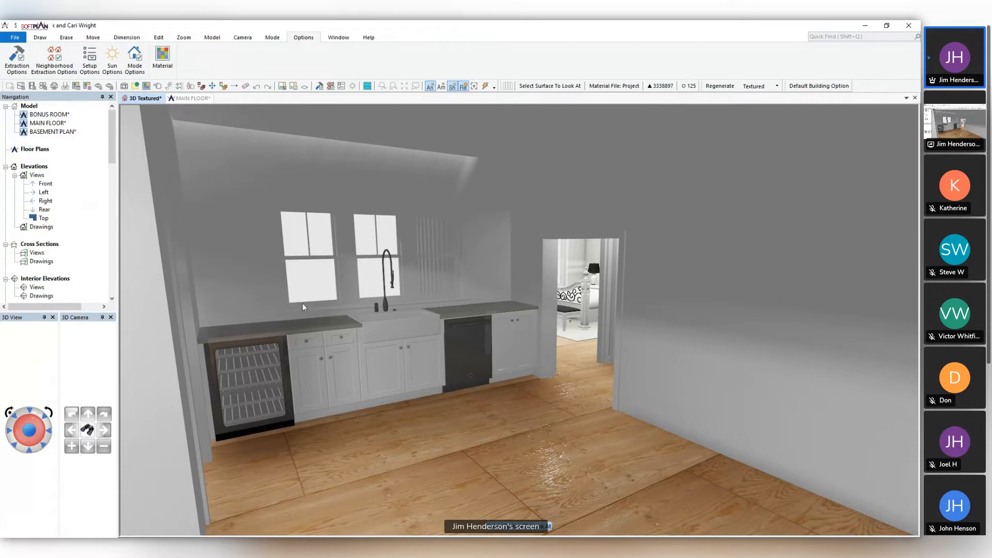
middle_drag(609, 373, 616, 368)
scroll(610, 376, down, 3)
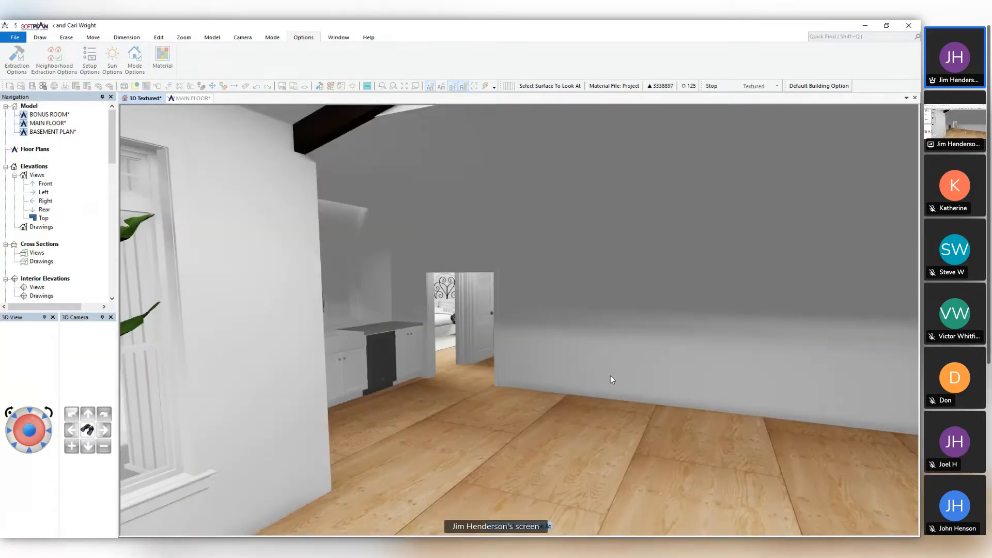
scroll(609, 377, up, 3)
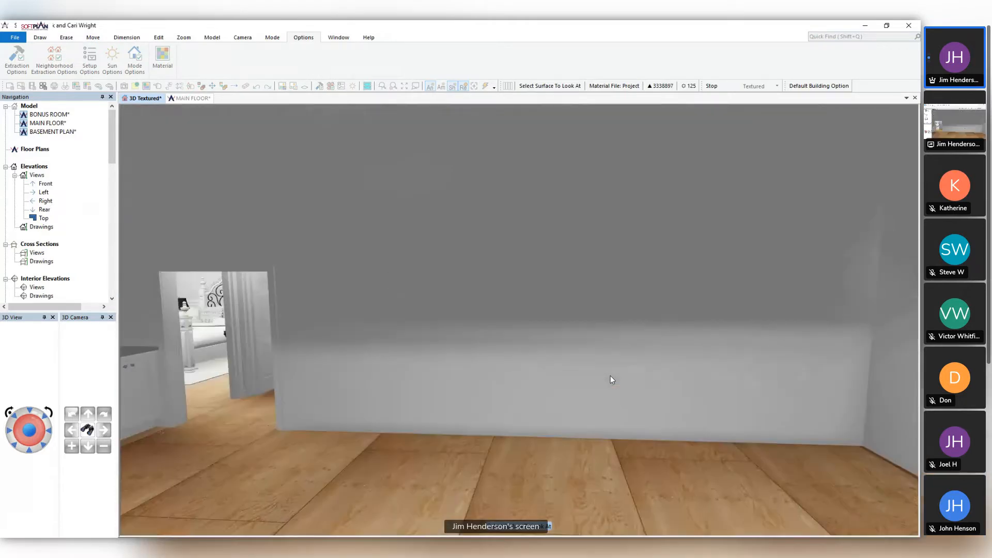
scroll(610, 376, down, 1)
scroll(610, 376, down, 1)
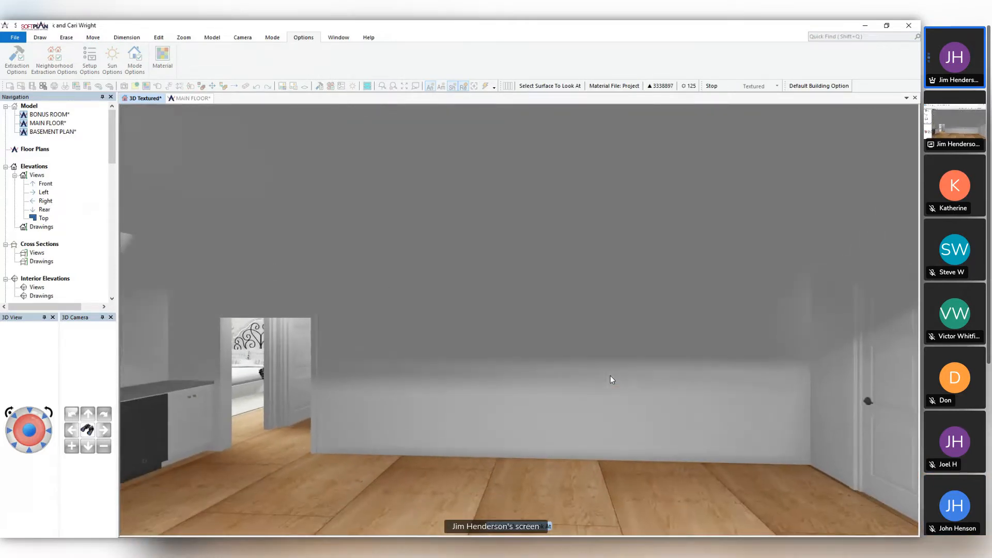
click(192, 98)
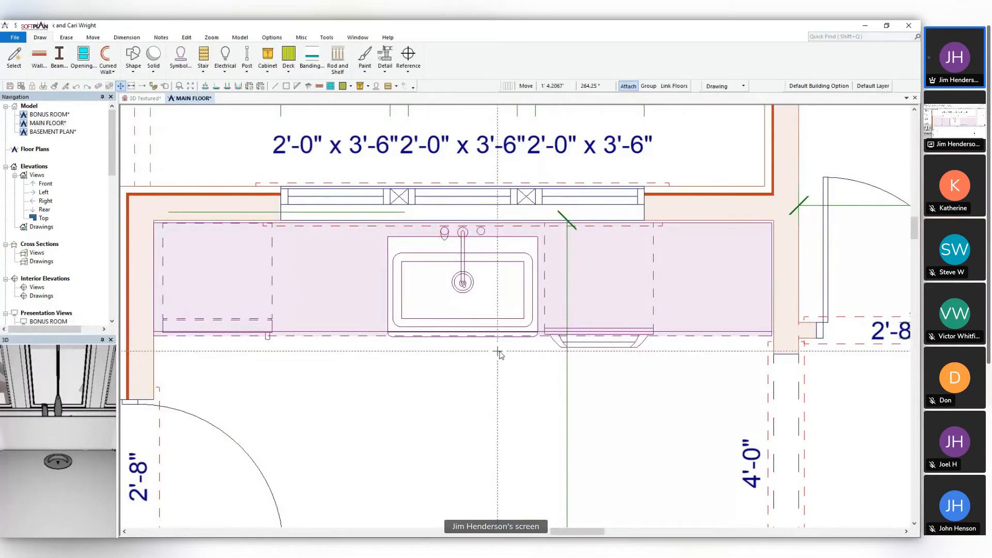
scroll(497, 351, down, 5)
middle_drag(594, 486, 572, 238)
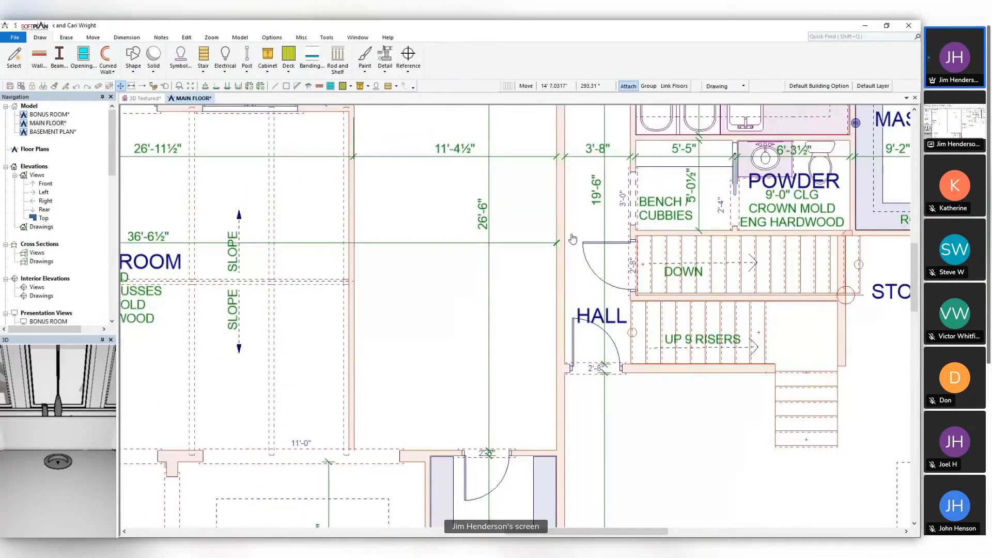
scroll(572, 238, down, 1)
Place the Armstrong tall oven cabinet OV30Dx96 against the kitchen's hall-side wall, in the corner beside the closet door
click(267, 57)
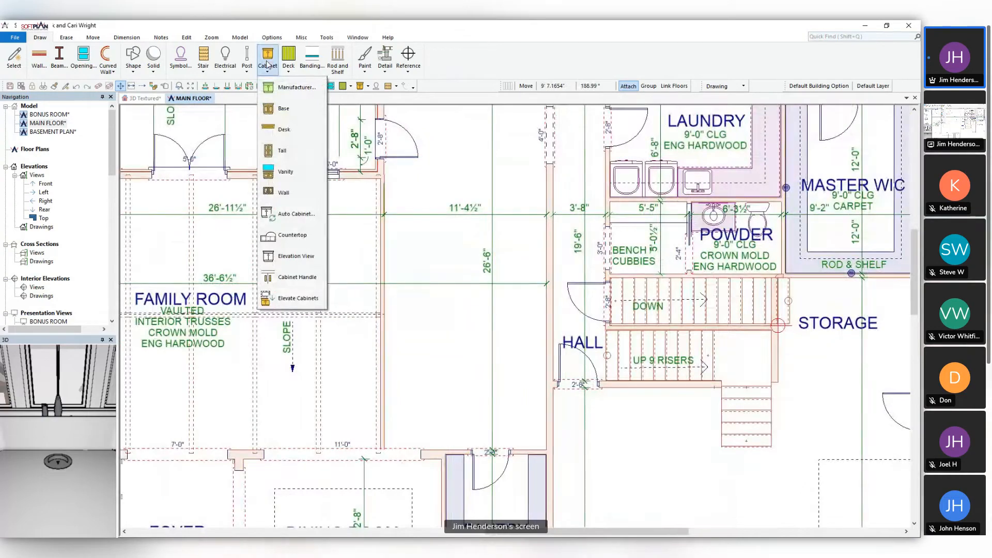
click(282, 151)
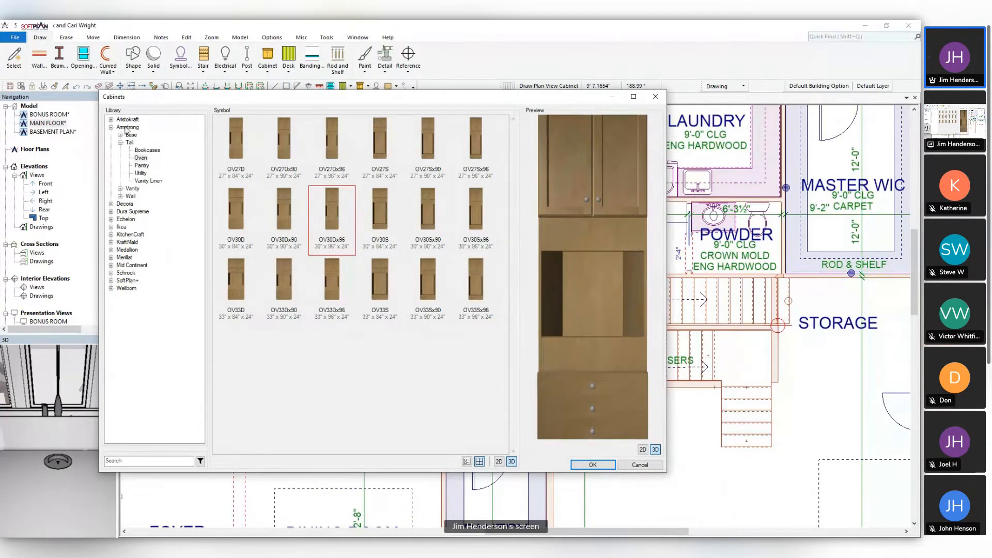
click(111, 280)
click(121, 288)
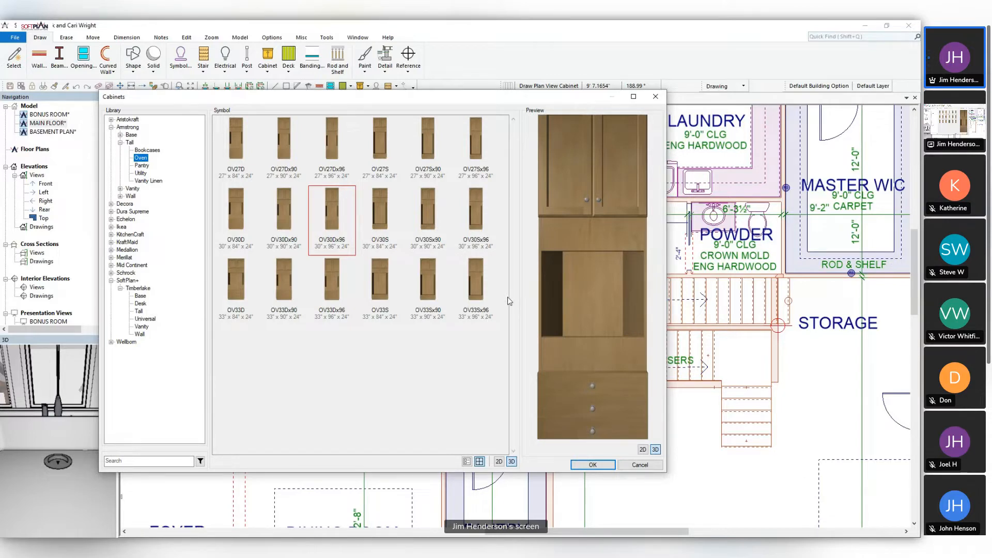
drag(484, 103, 443, 50)
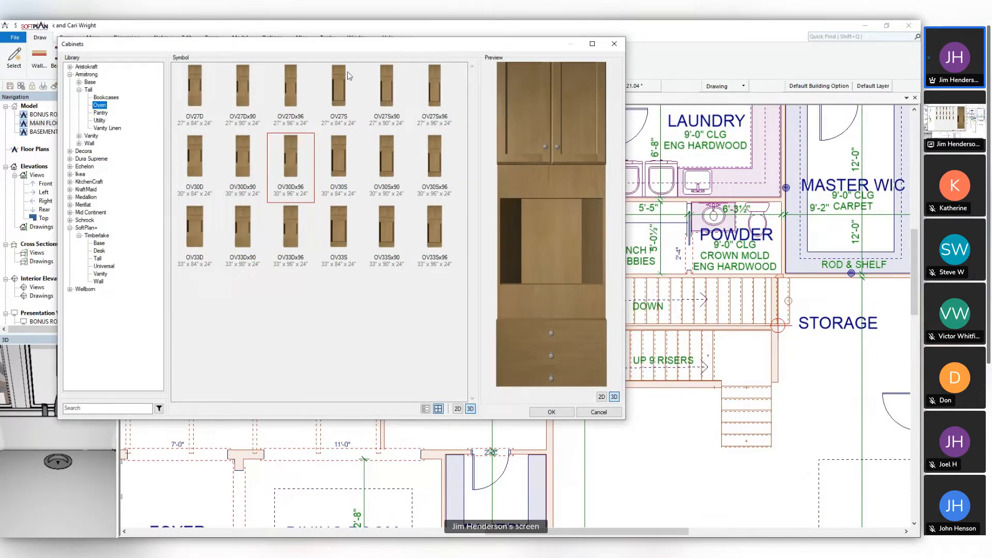
mouse_move(350, 51)
mouse_down()
mouse_move(19, 101)
mouse_move(23, 138)
mouse_up()
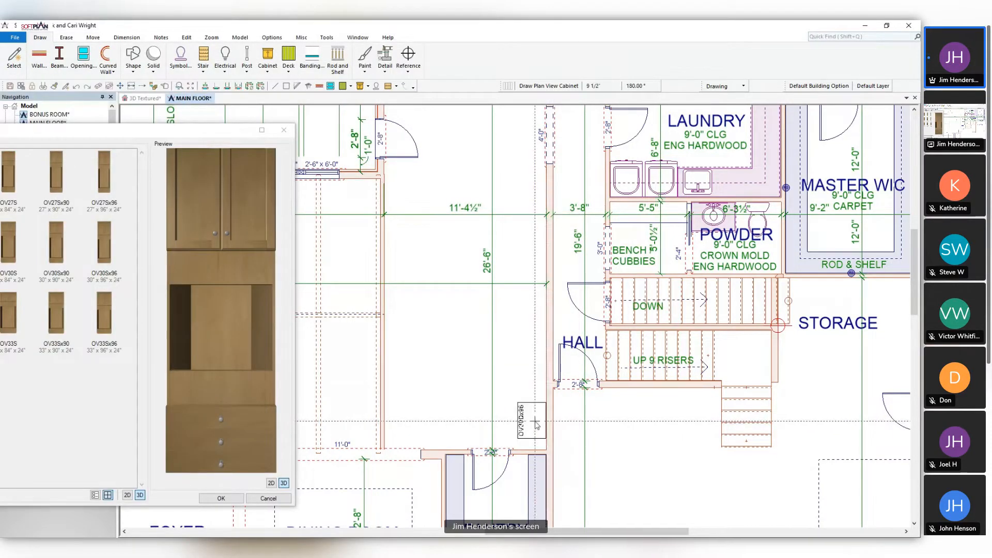
click(535, 422)
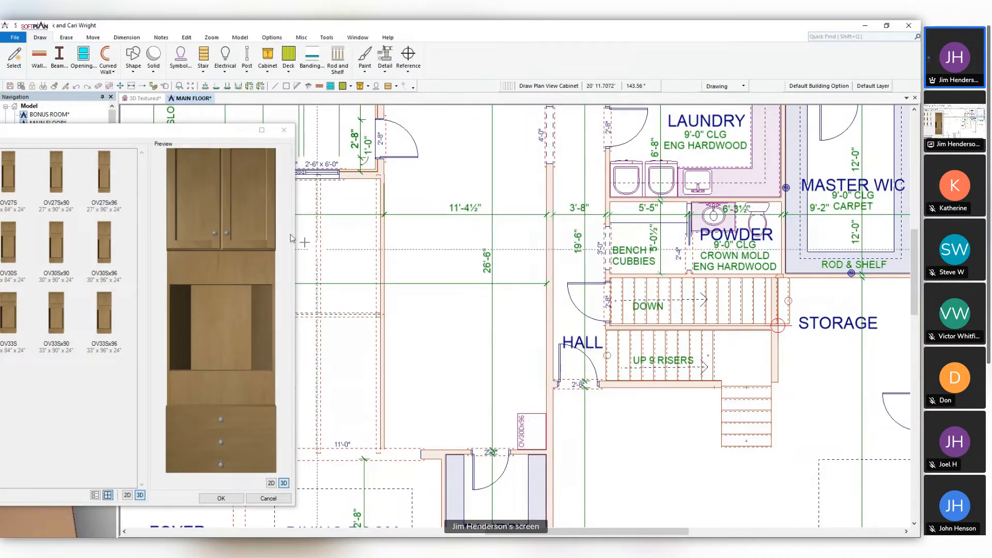
drag(182, 134, 488, 66)
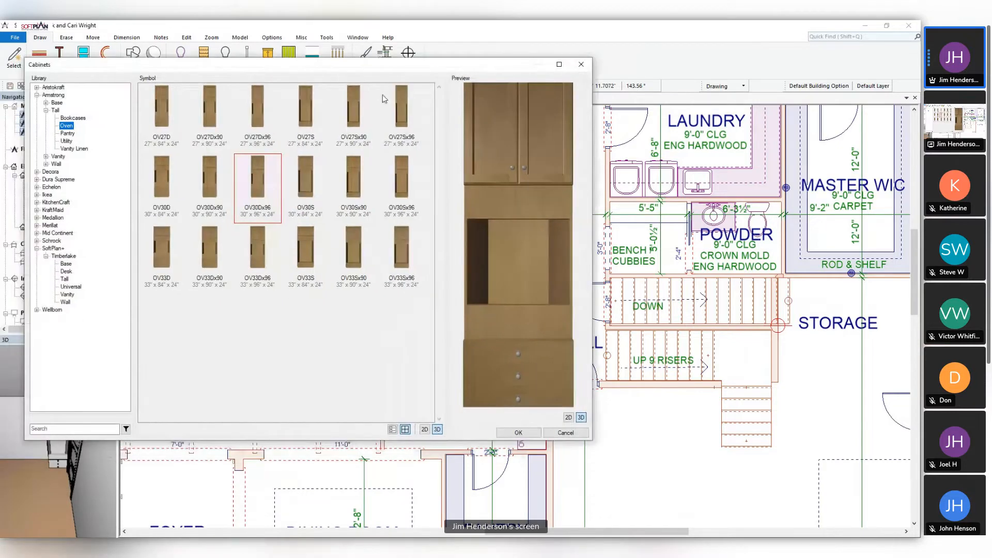
click(518, 432)
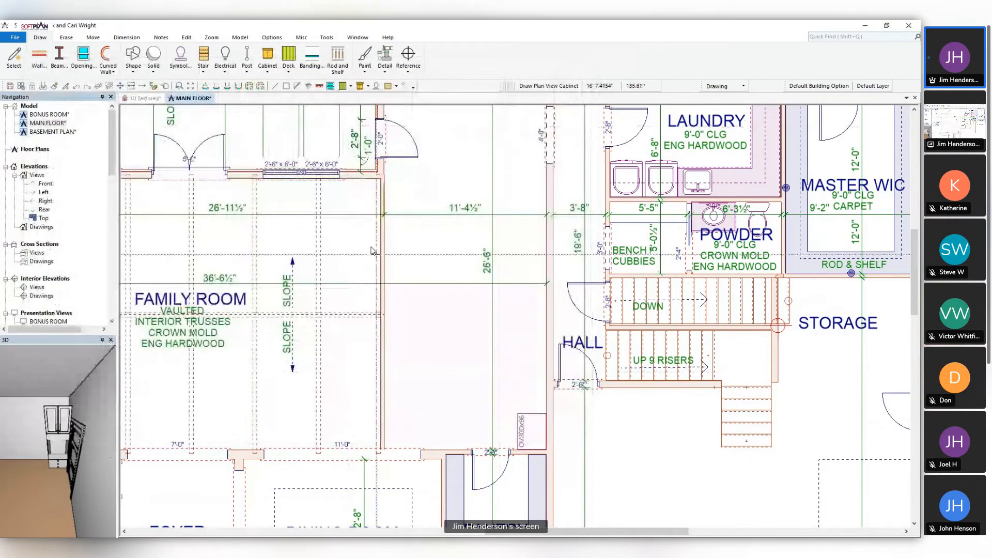
Examine the oven cabinet, the long blank wall and the window-wall cabinet run in the textured 3D view
click(144, 100)
middle_drag(672, 348, 745, 391)
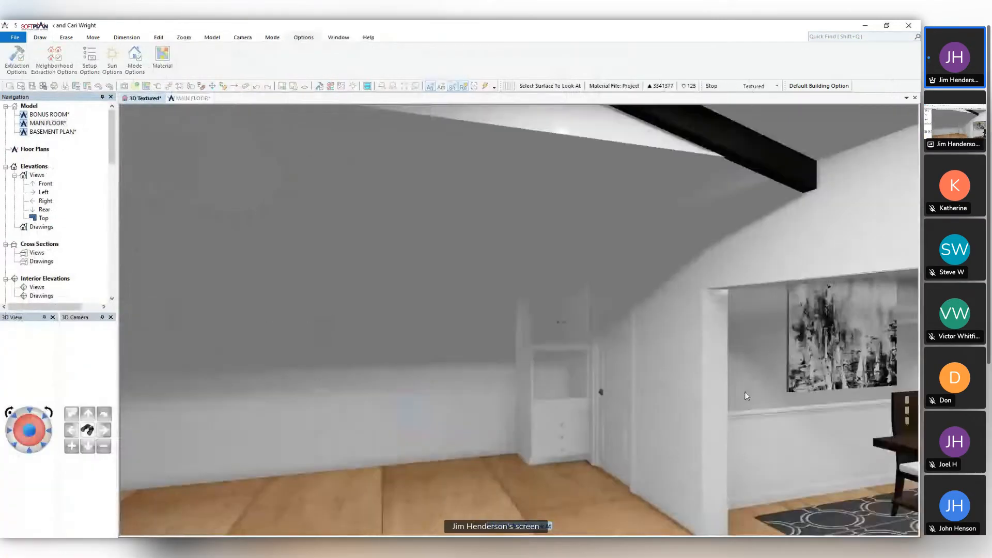
scroll(743, 390, up, 2)
scroll(743, 390, up, 4)
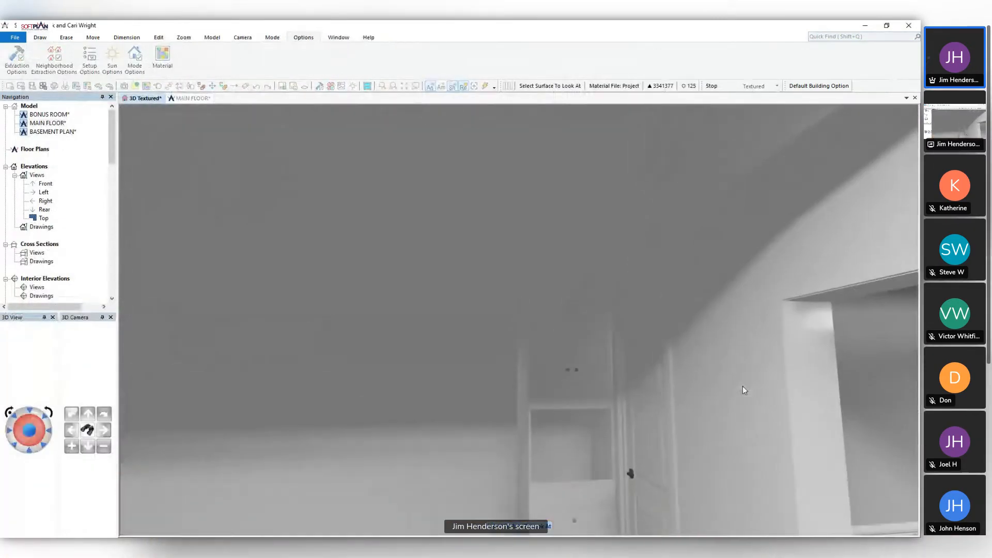
key(Down)
key(Down)
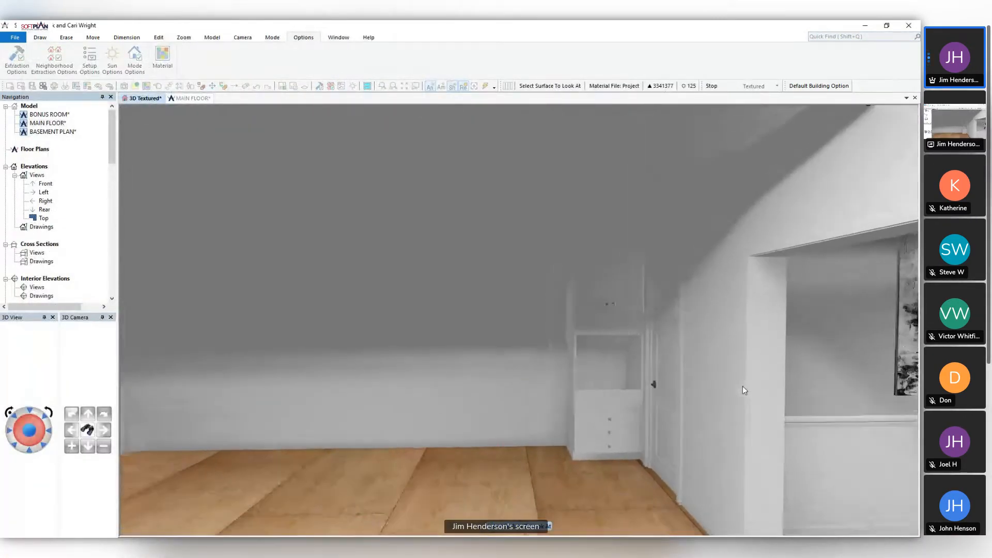
key(Left)
key(Left)
key(Left)
key(Down)
key(Down)
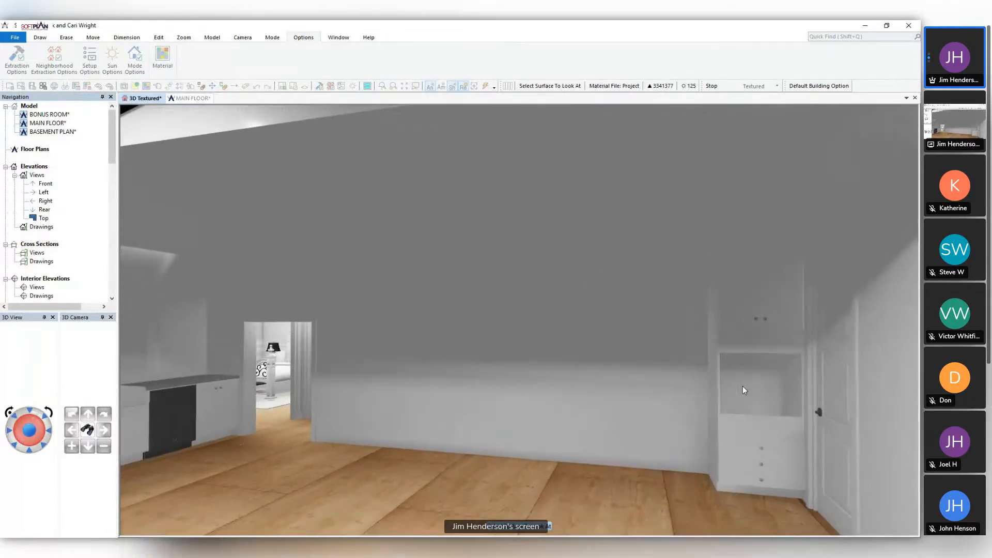
key(Left)
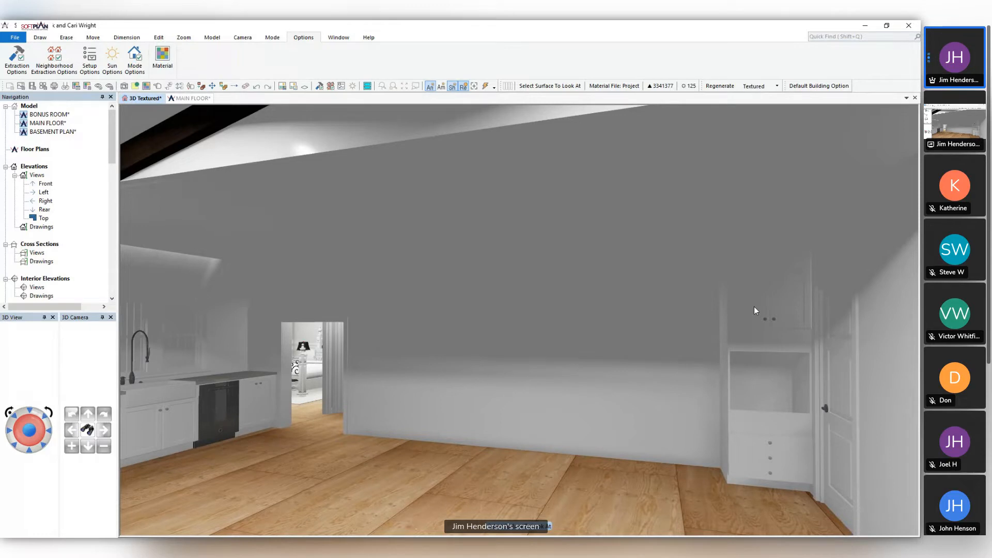
Switch the main floor plan to the Electrical drawing mode and bring the kitchen area into view
click(193, 99)
scroll(435, 278, down, 2)
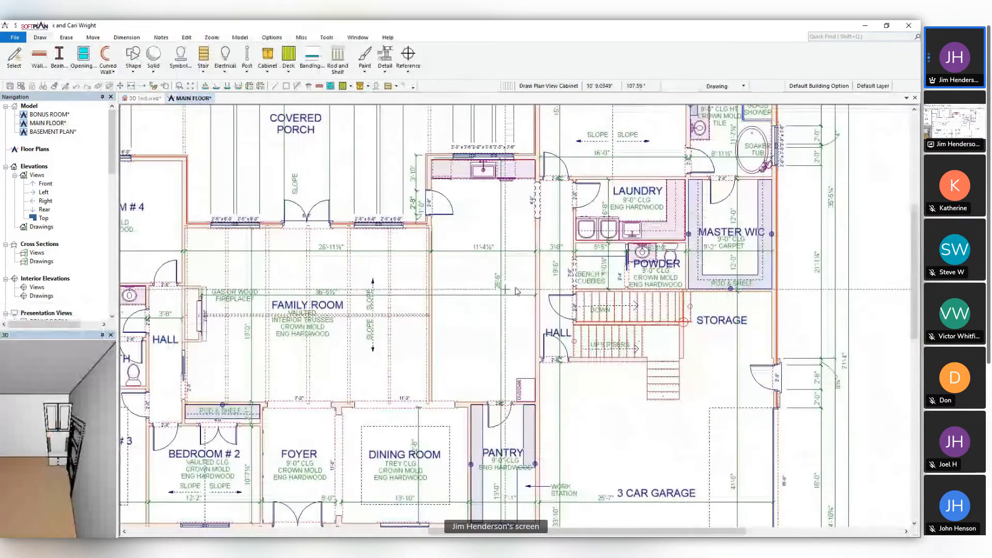
click(743, 86)
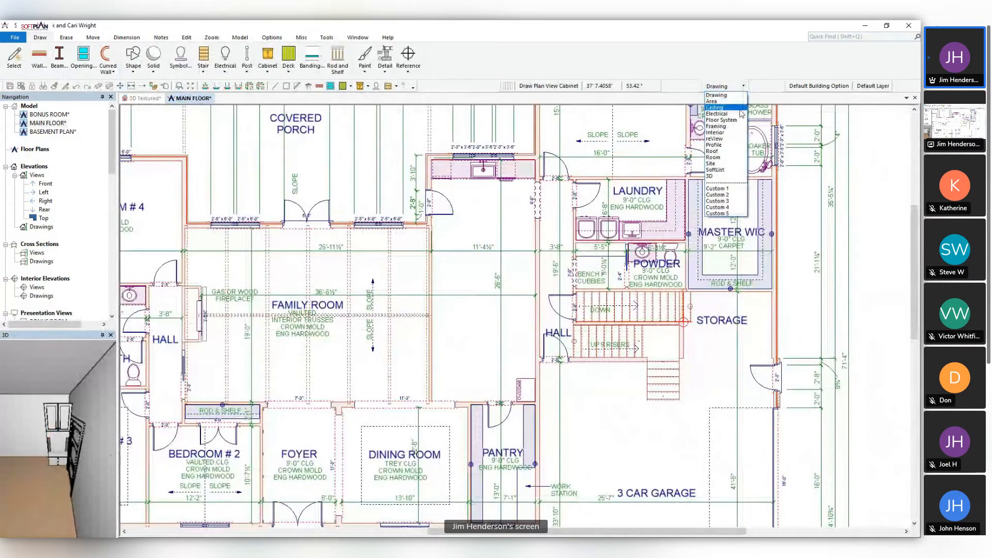
click(717, 96)
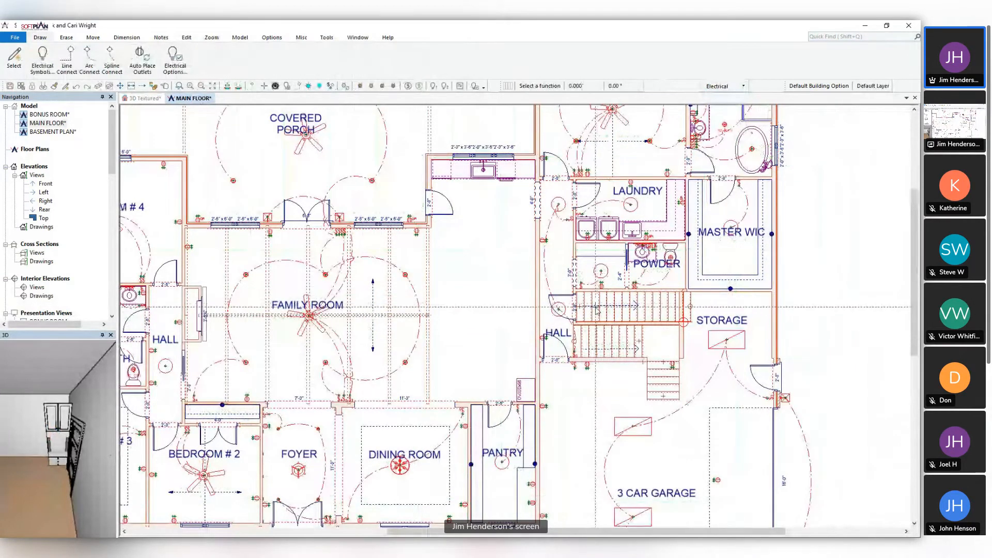
scroll(464, 209, down, 2)
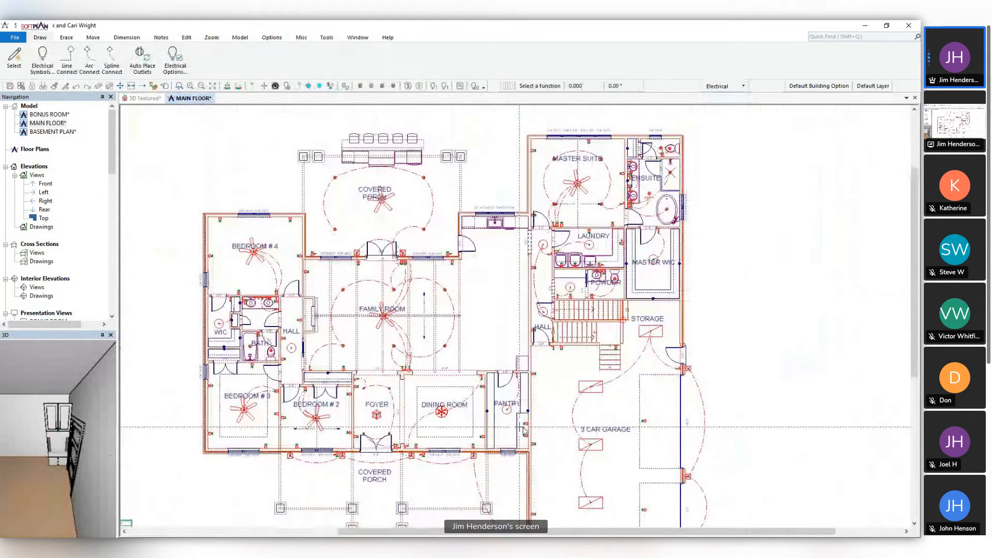
scroll(597, 296, up, 3)
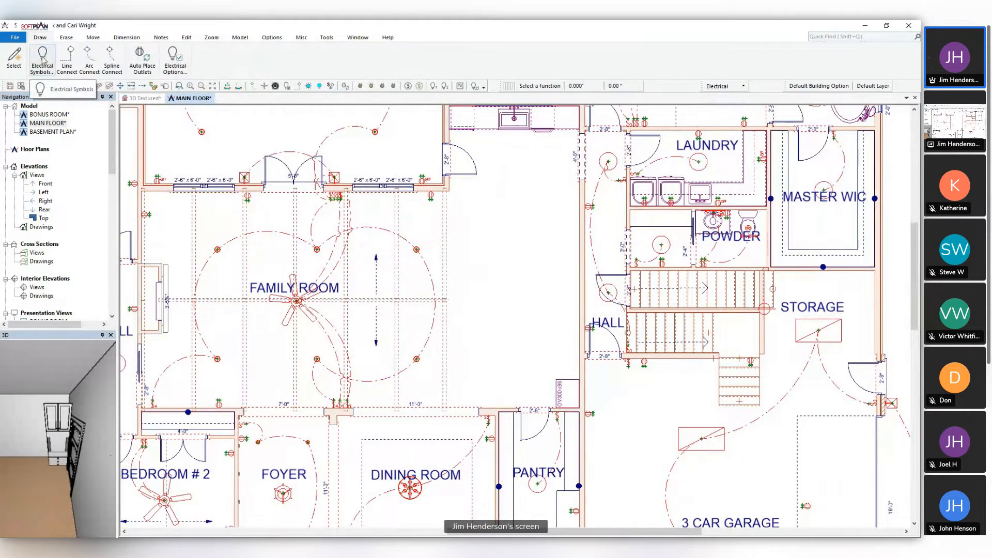
Place a 6-inch round can light from the Ceiling Lights library in the kitchen ceiling near the oven cabinet
click(43, 61)
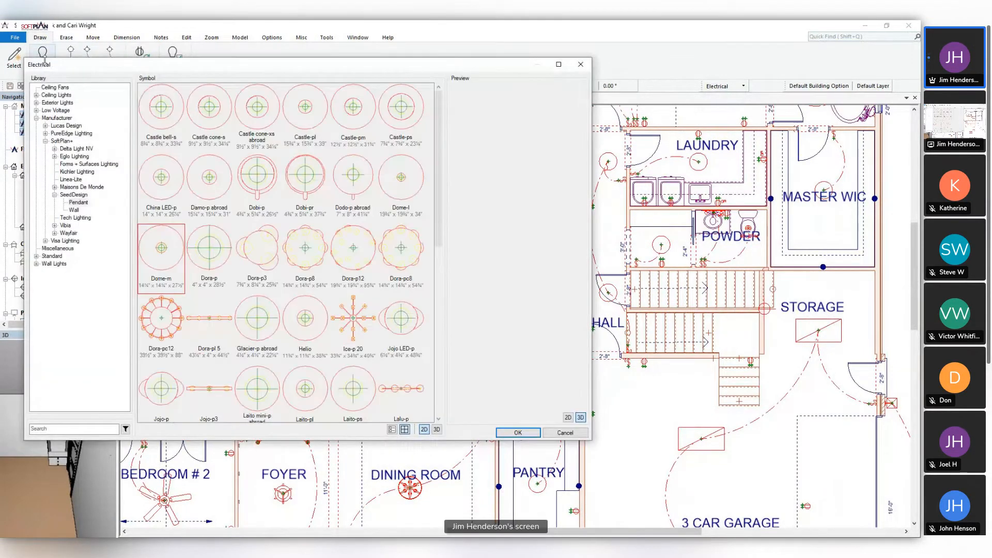
double_click(56, 95)
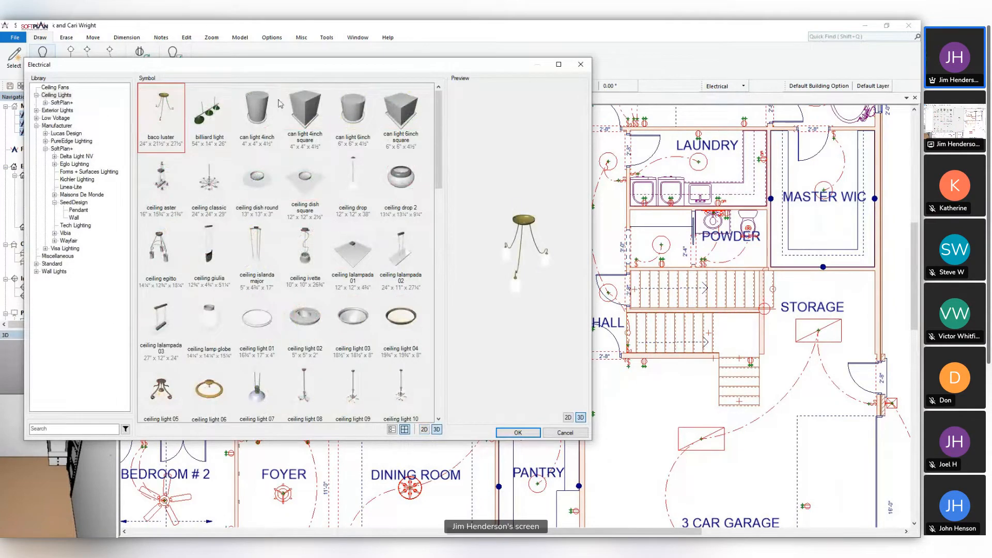
click(362, 116)
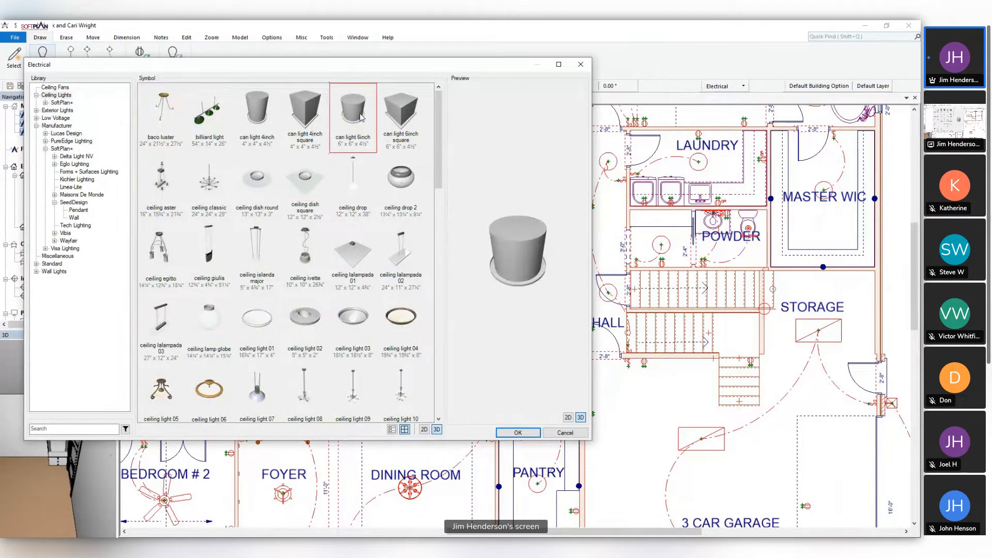
click(518, 433)
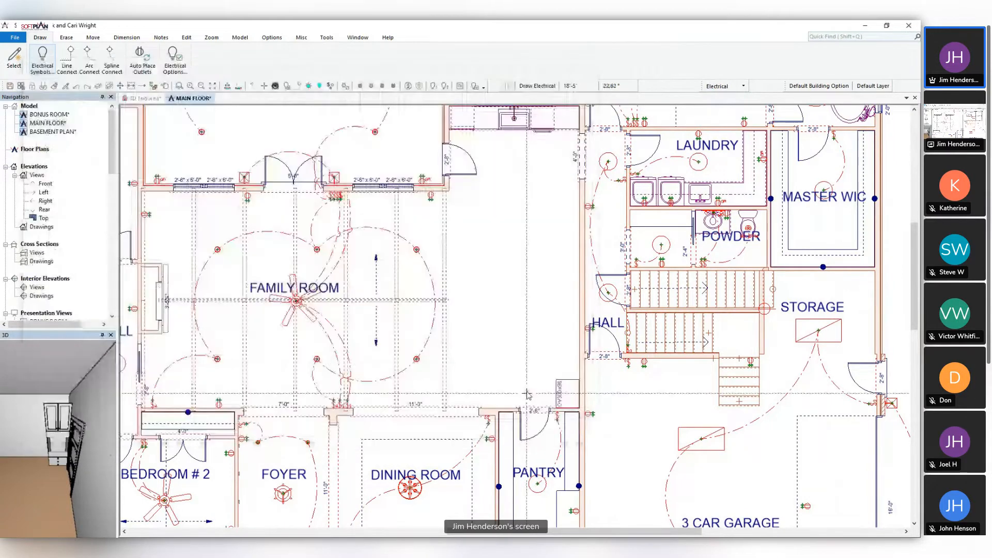
click(540, 365)
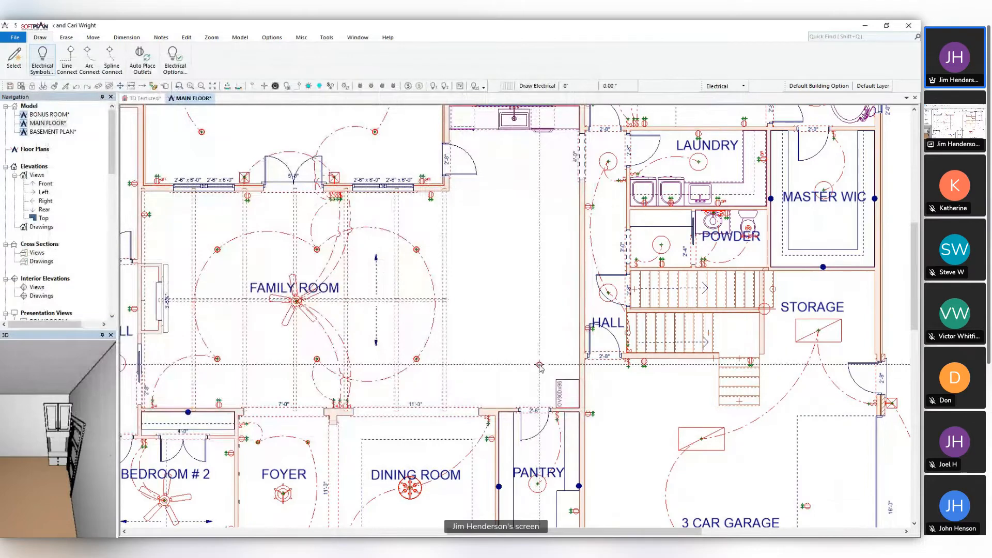
Open the new can light for editing from the 3D view and enable its custom light settings
click(140, 98)
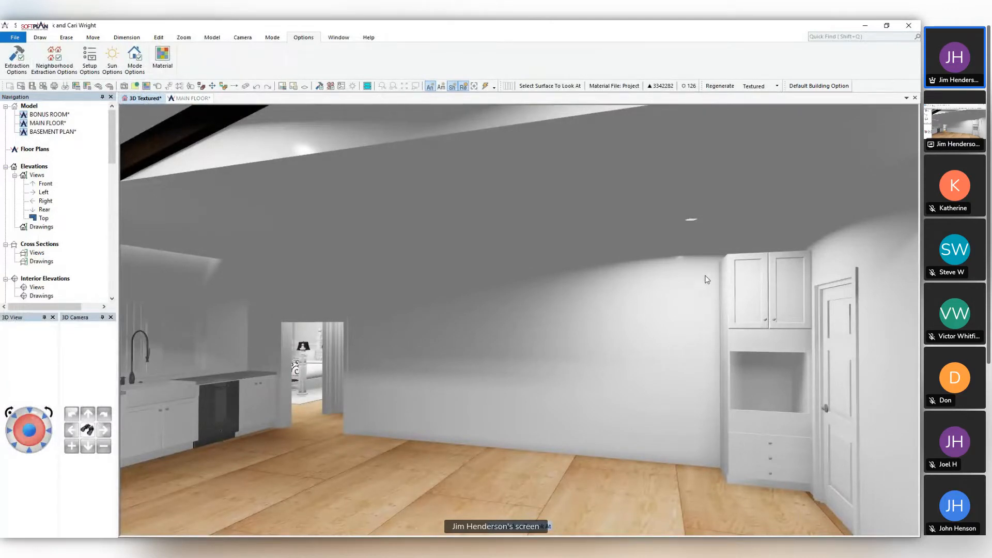
right_click(690, 219)
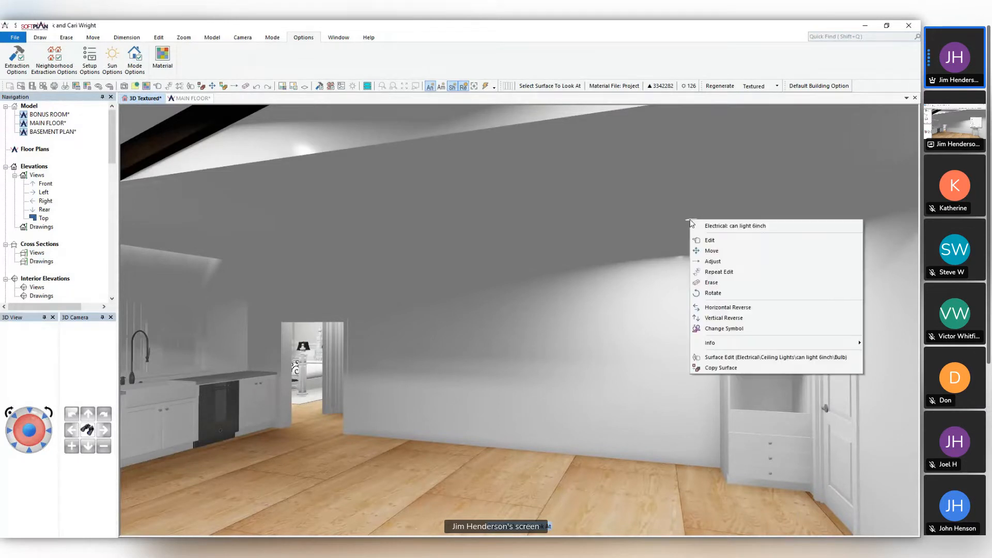
click(701, 228)
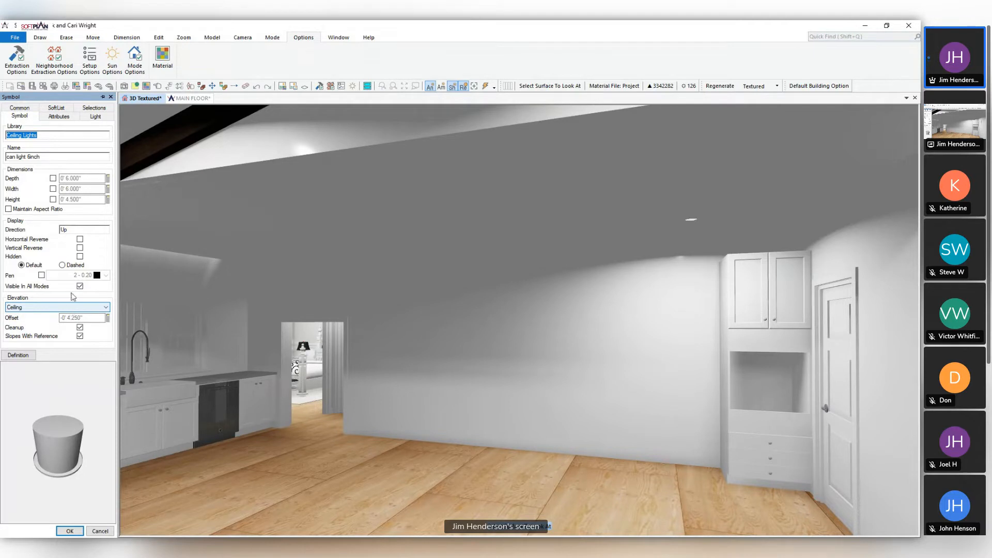
click(95, 118)
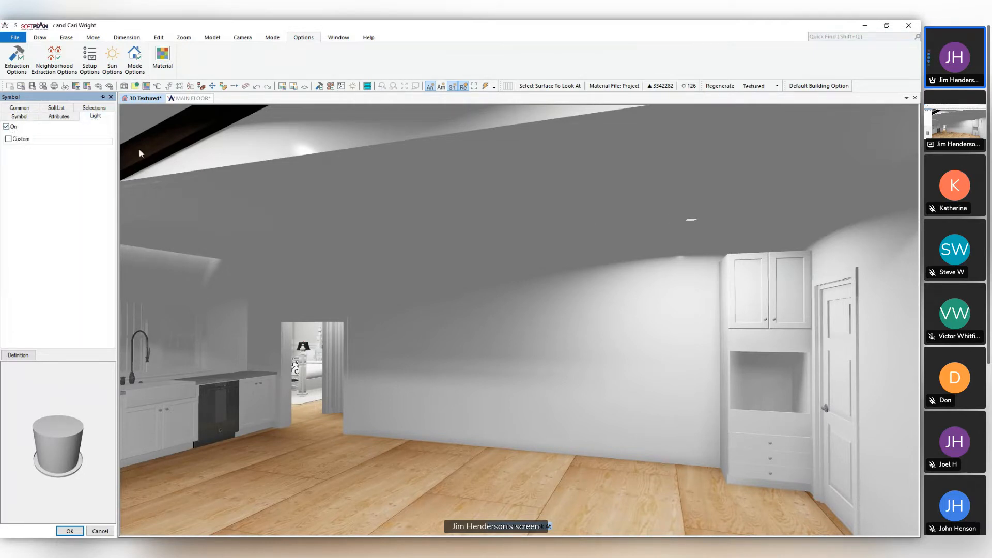
click(20, 140)
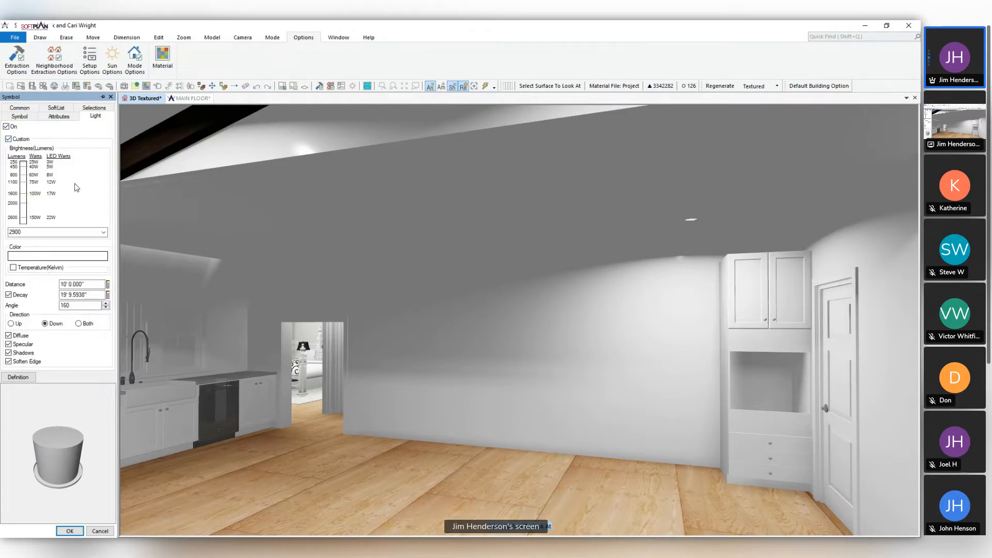
Review the can light's brightness, distance and color options, and apply the custom light settings
click(104, 233)
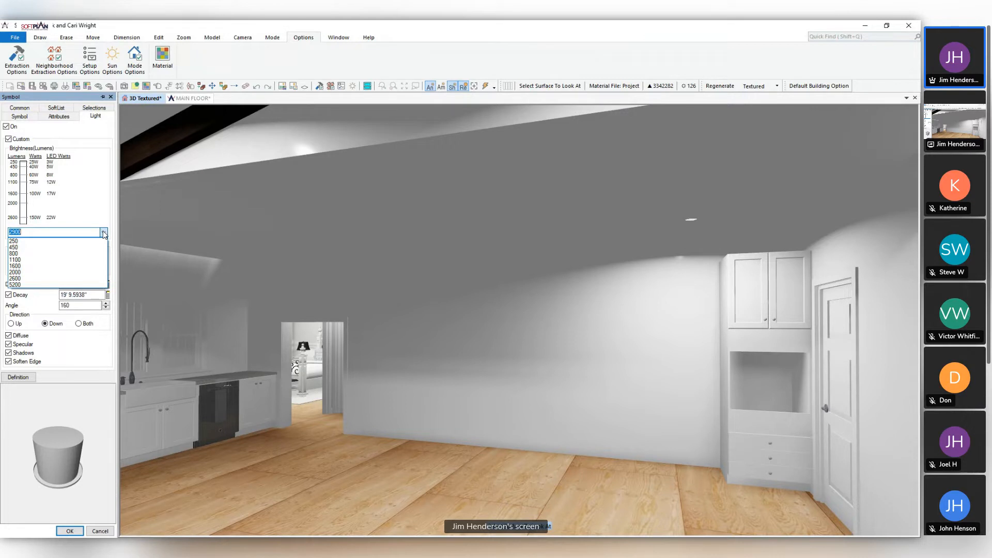
click(111, 190)
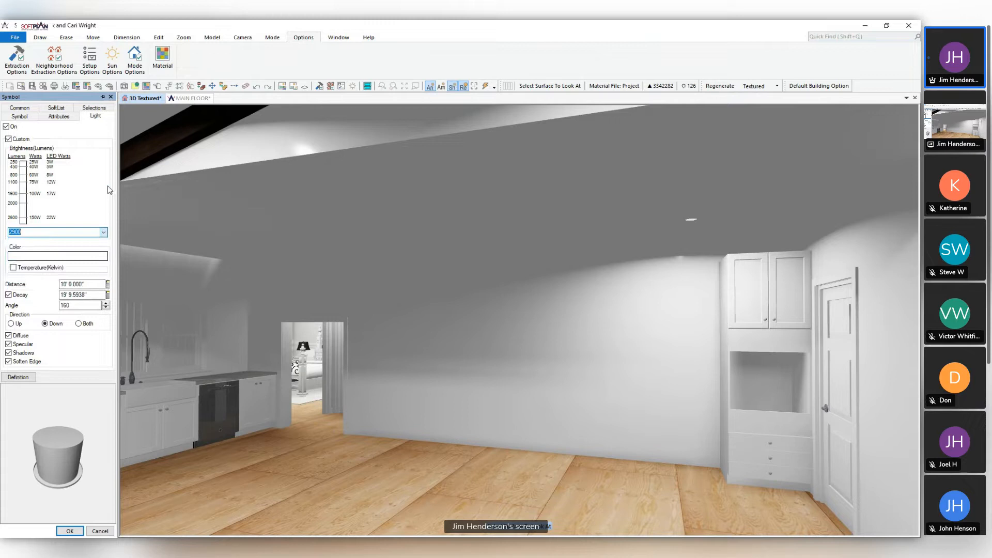
click(98, 285)
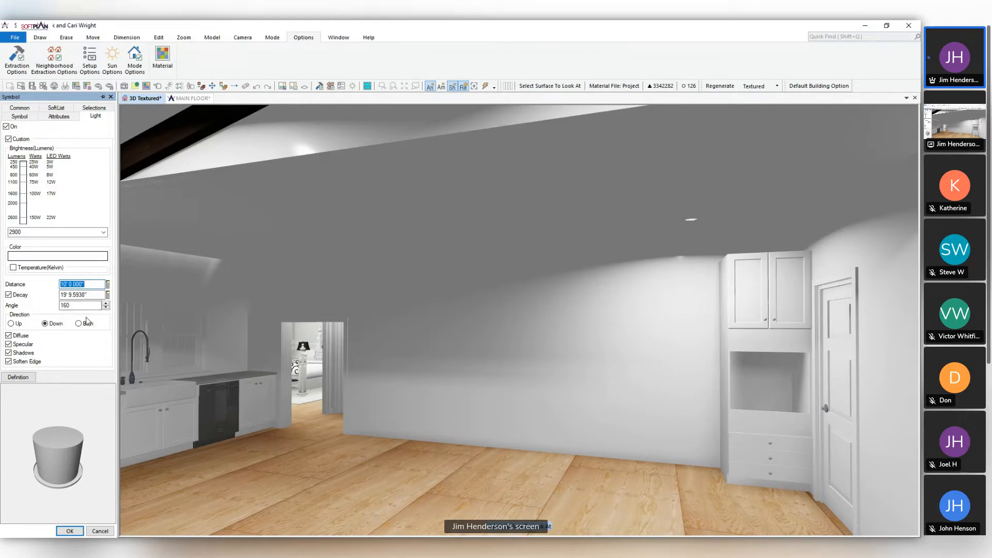
click(102, 258)
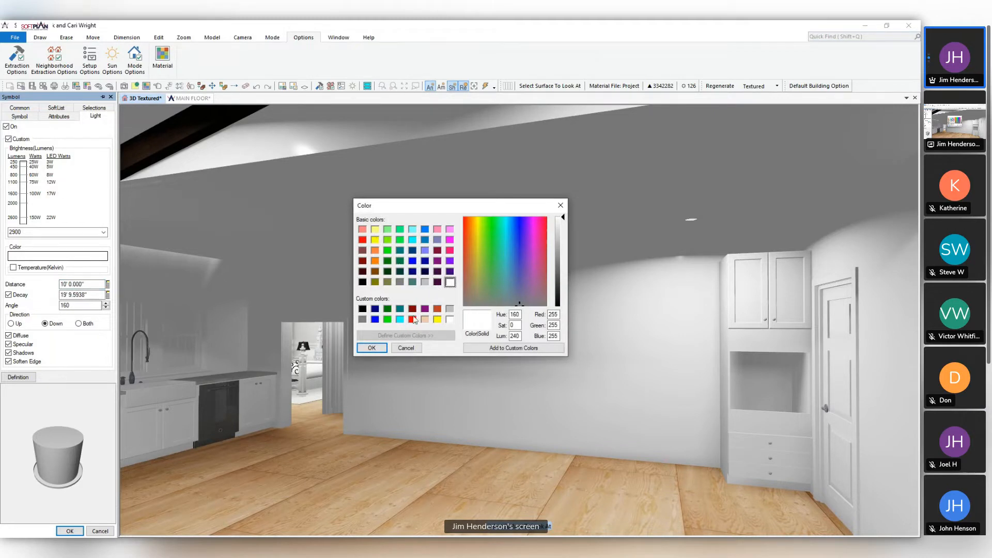
click(415, 349)
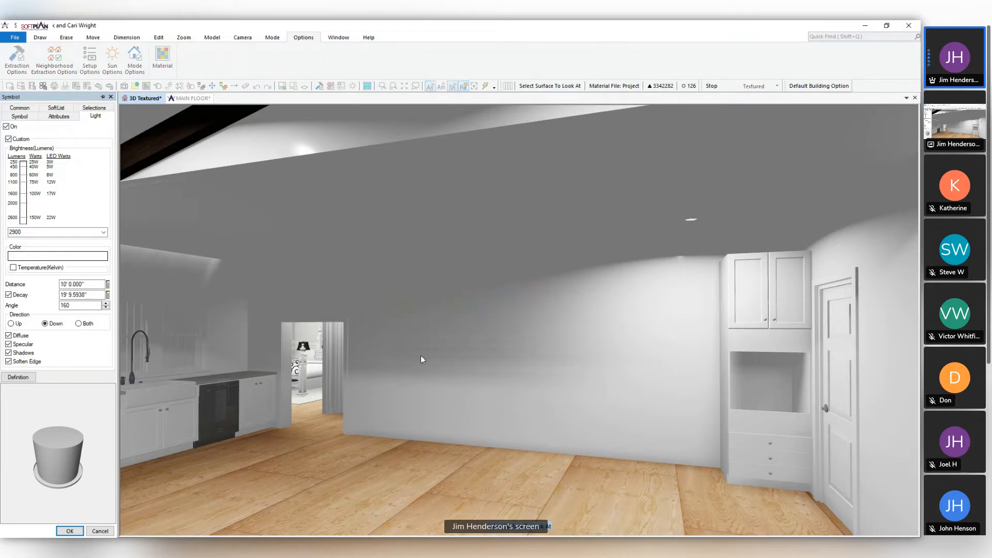
click(70, 530)
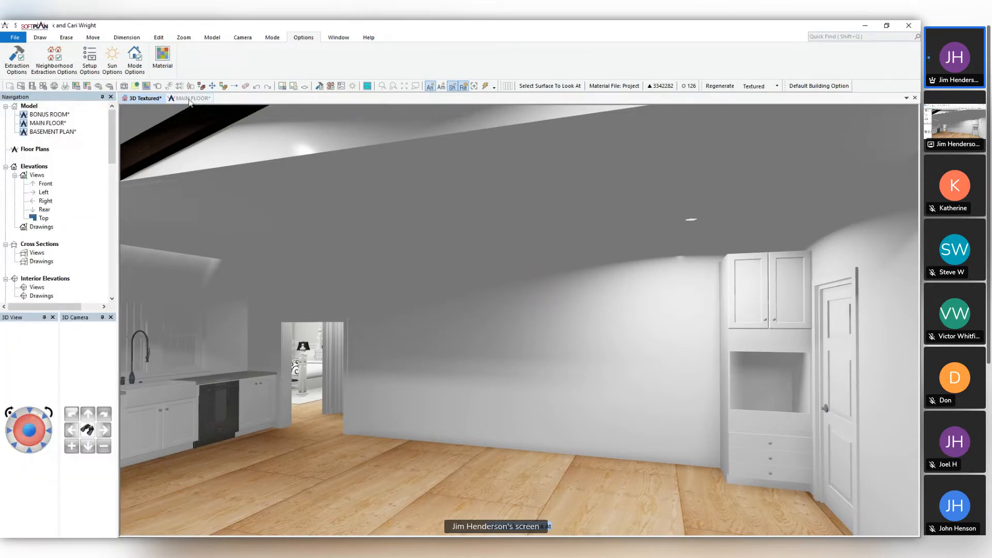
Copy the can light 4'-10" toward the family room in the main floor plan, and shift the original slightly toward the hall wall
click(189, 98)
key(ctrl+c)
click(539, 365)
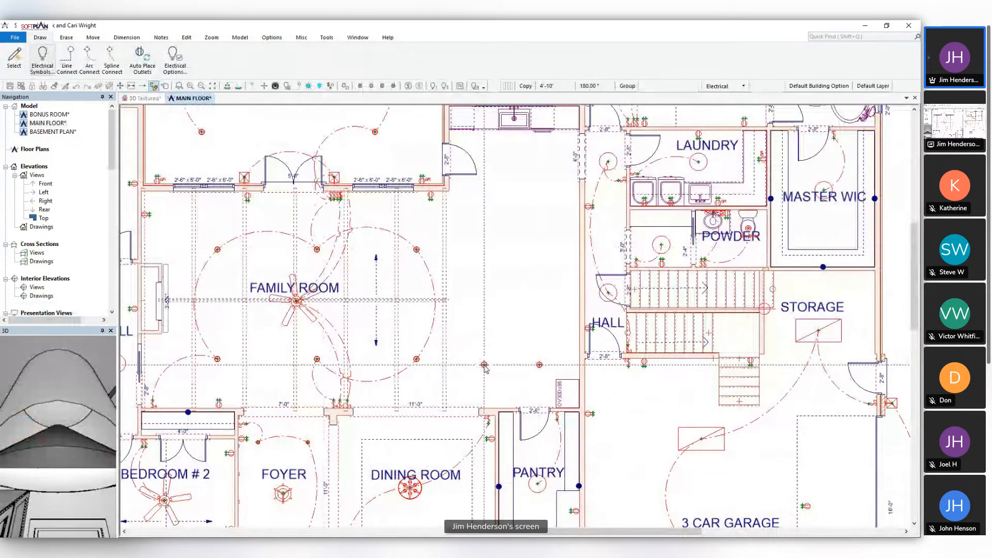
click(484, 364)
click(536, 460)
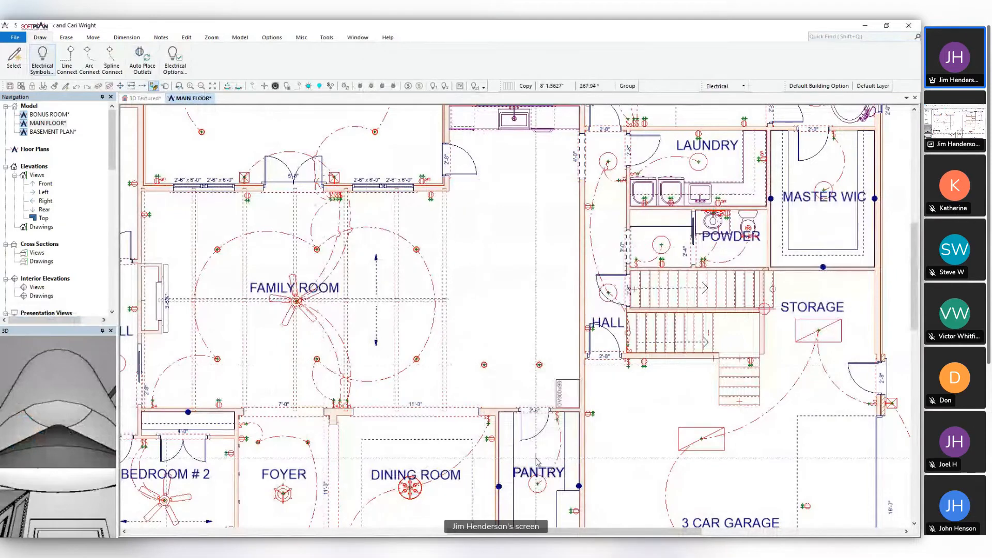
key(m)
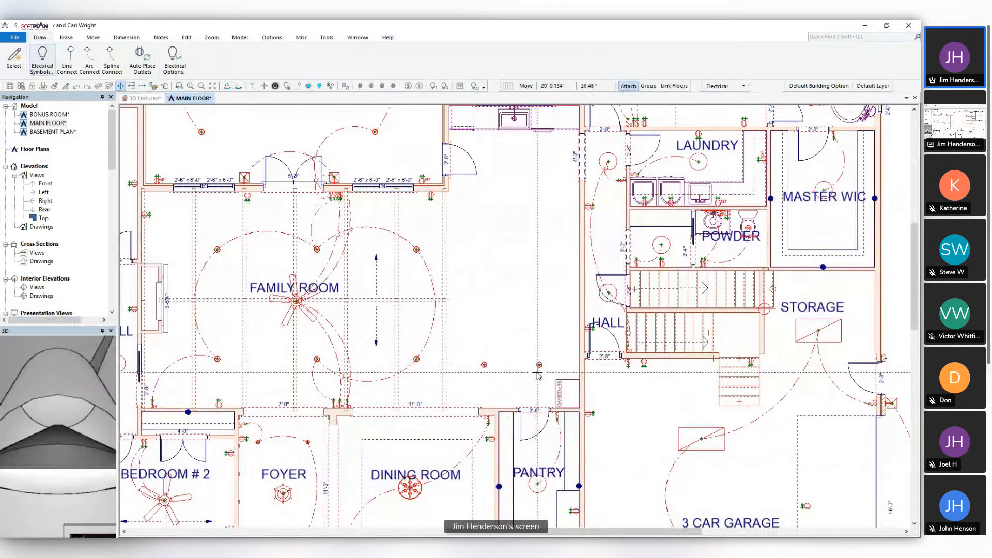
click(540, 365)
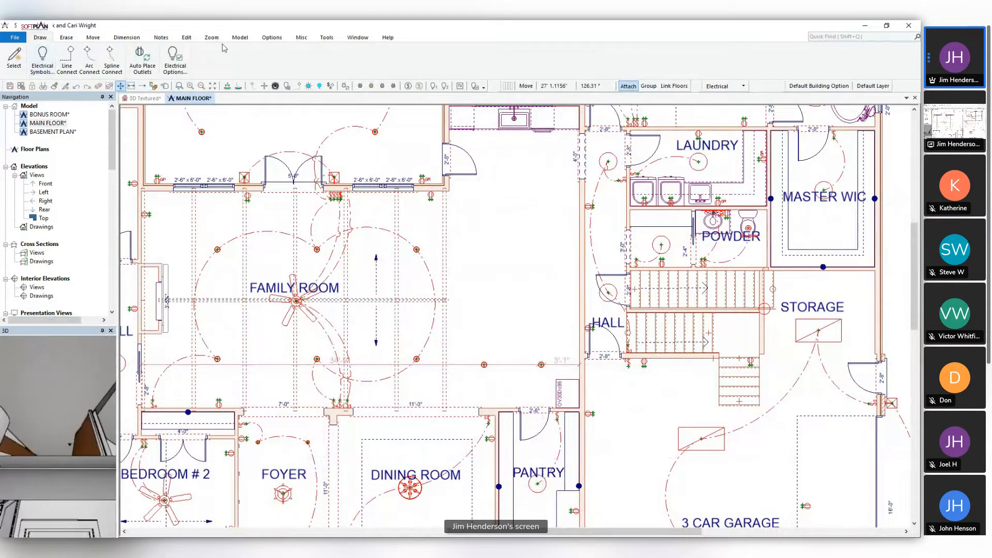
Copy the pair of can lights as a block 17'-9 1/2" toward the window wall, with two copies equally spaced between
click(95, 37)
click(120, 60)
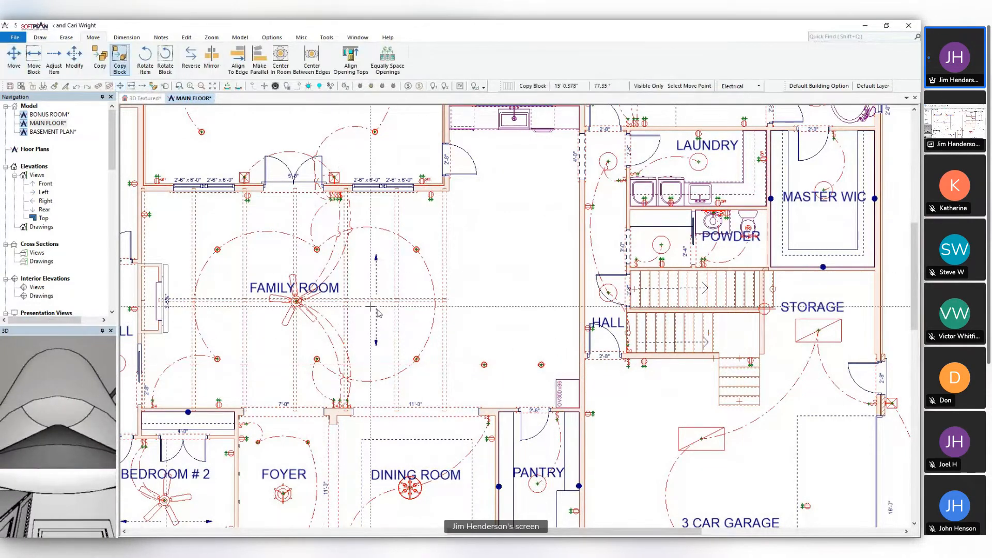
drag(461, 345, 557, 374)
click(557, 376)
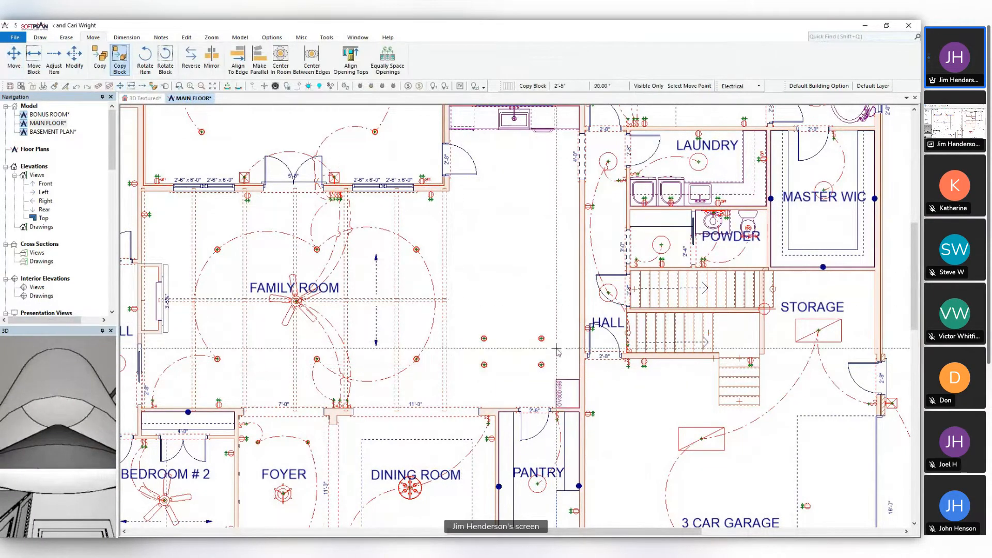
click(556, 172)
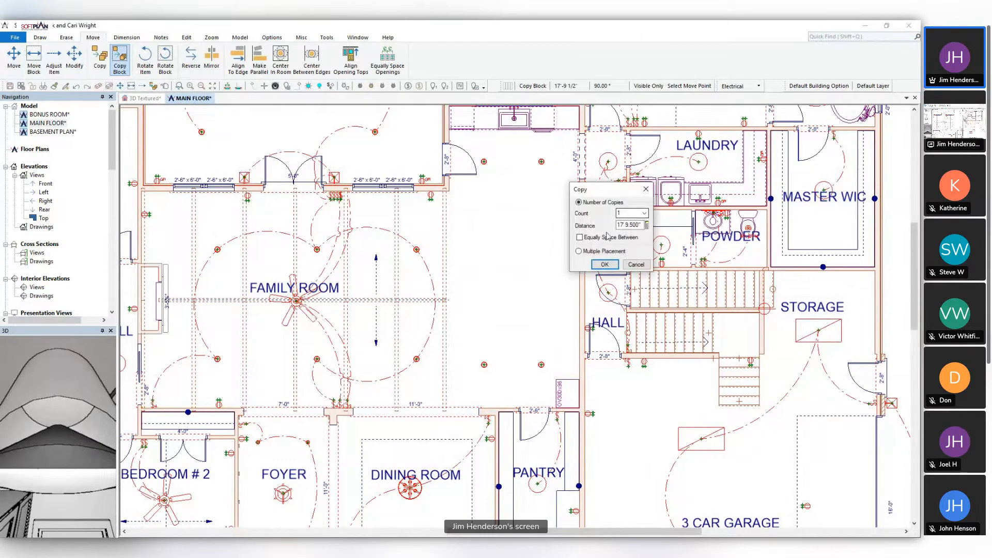
click(605, 239)
double_click(630, 213)
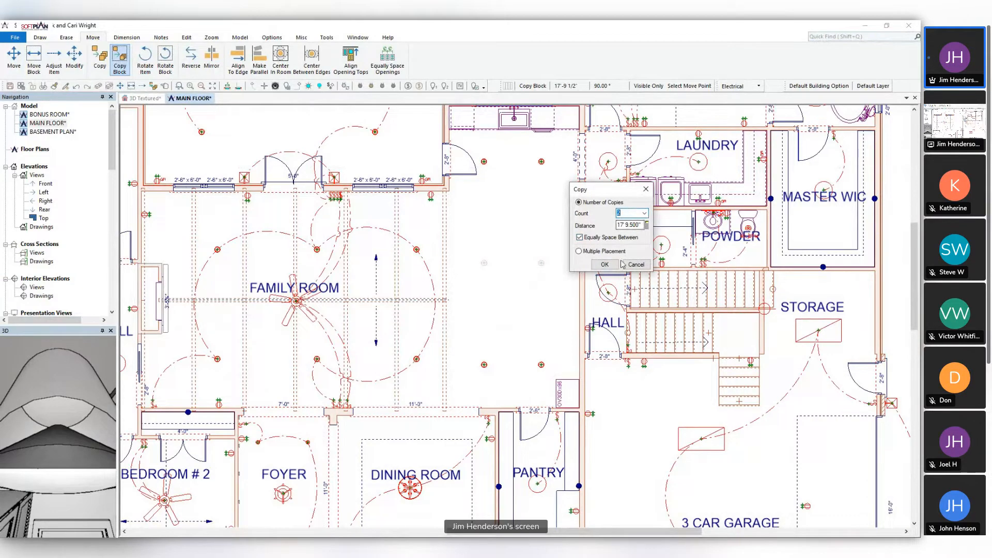
click(605, 264)
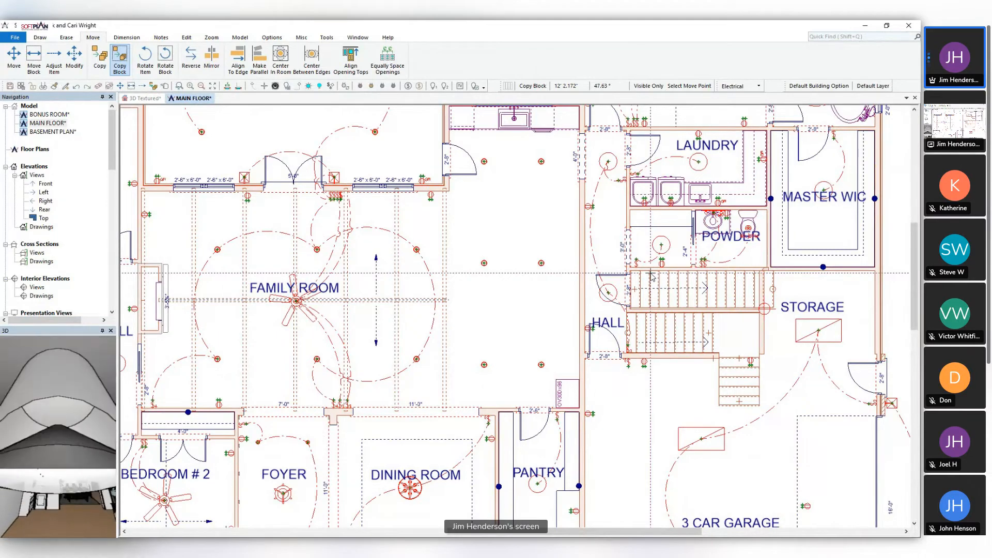
Check the copied can lights in the 3D view and switch the main floor plan from Electrical to Drawing mode
click(152, 102)
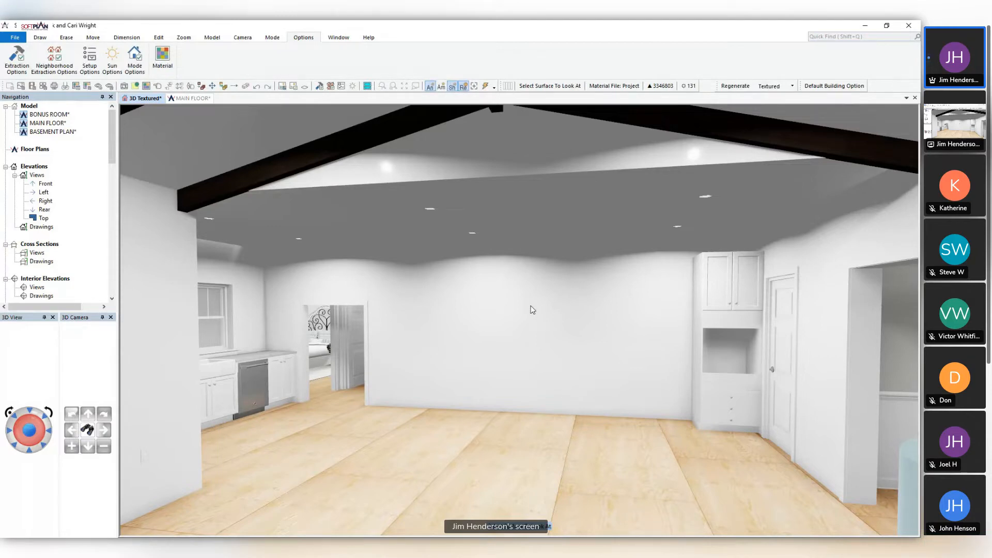
click(198, 99)
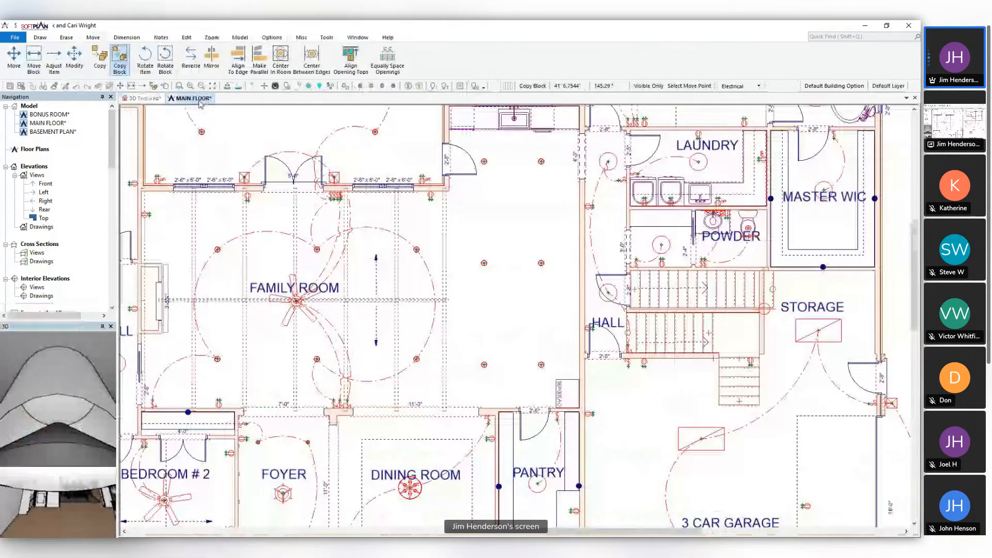
click(744, 86)
click(739, 104)
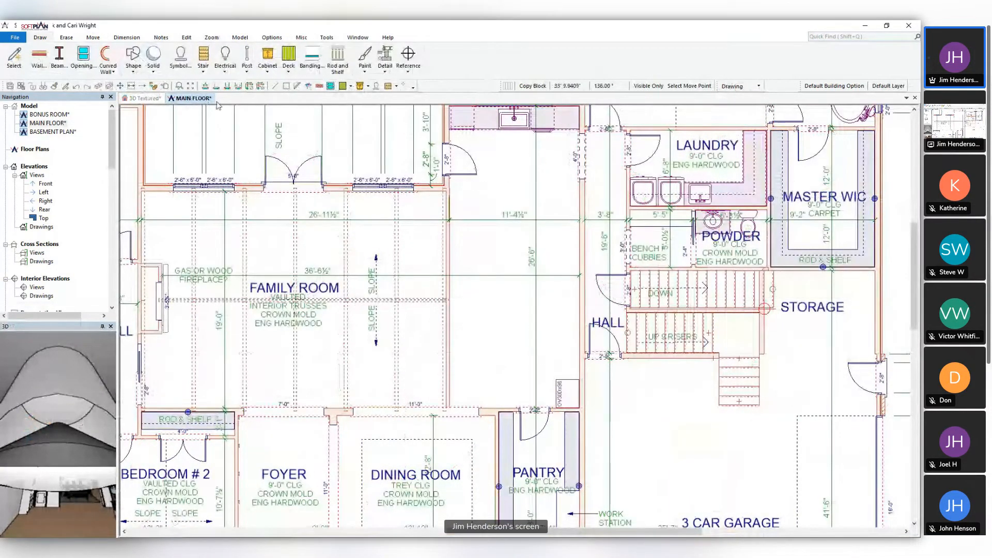
Place a 30" wide base cabinet with the 2 door - 1 drawer recessed face on the hall wall beside the oven cabinet
click(181, 57)
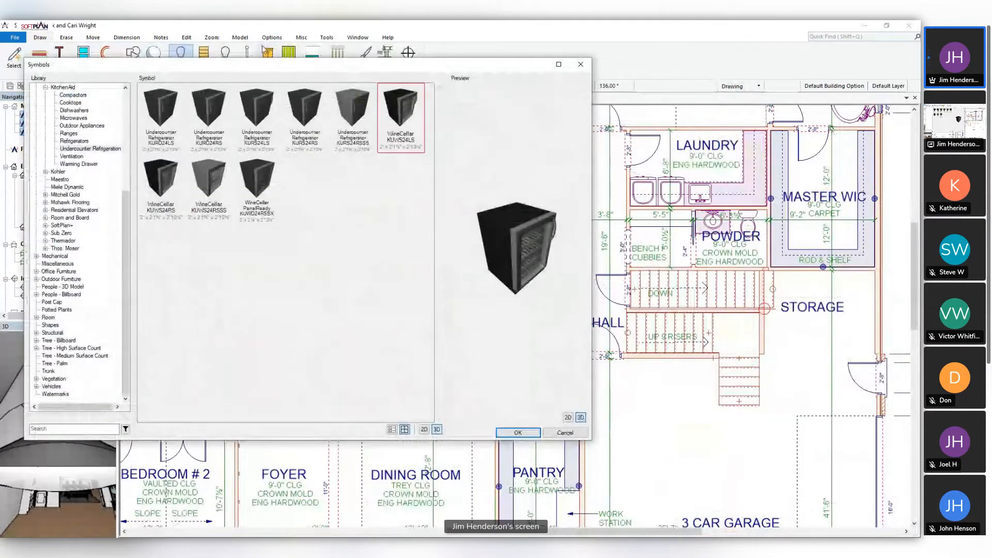
click(266, 51)
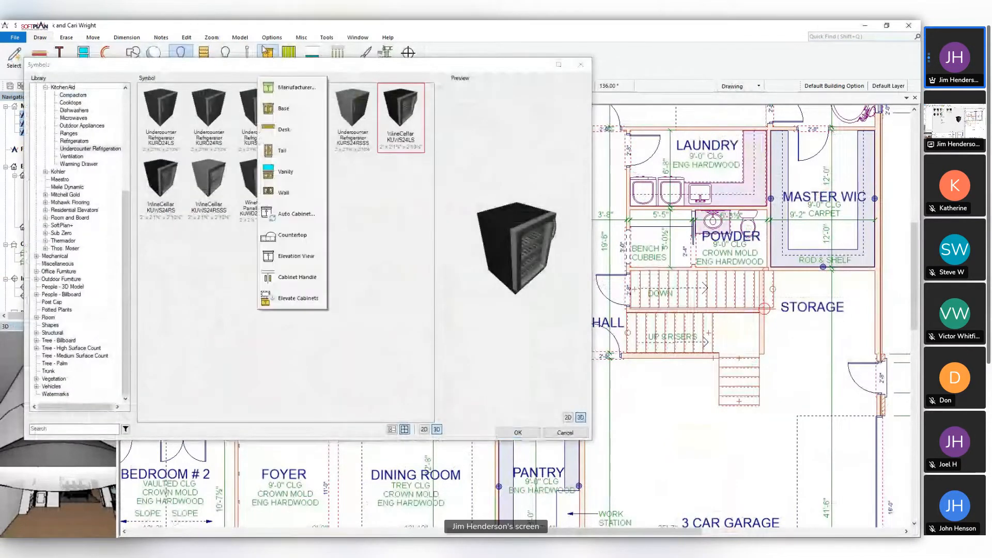
click(289, 109)
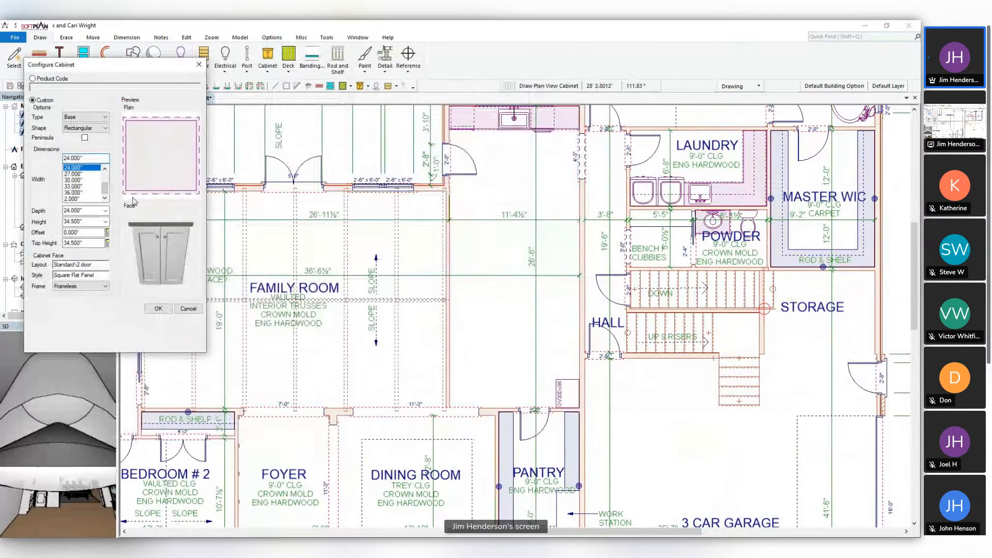
click(80, 179)
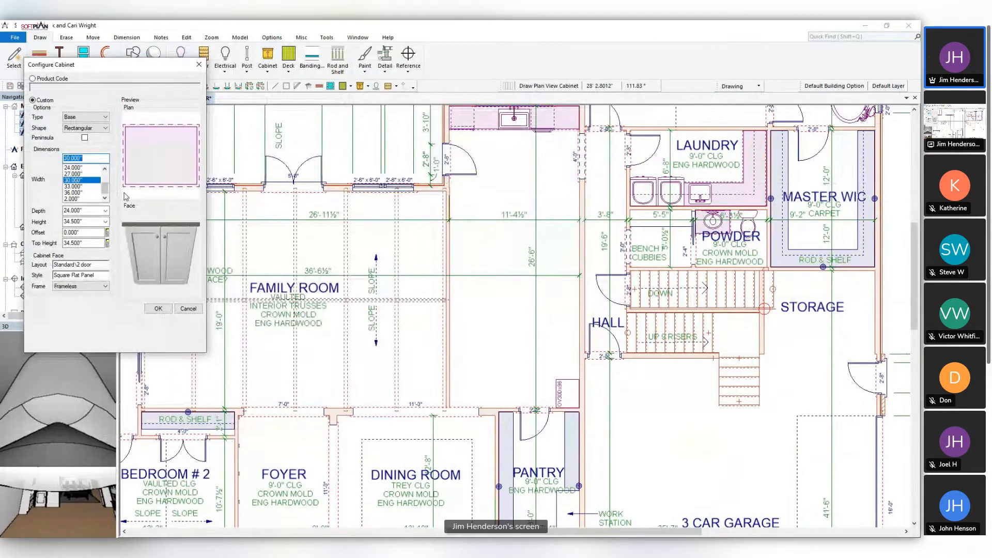
click(83, 265)
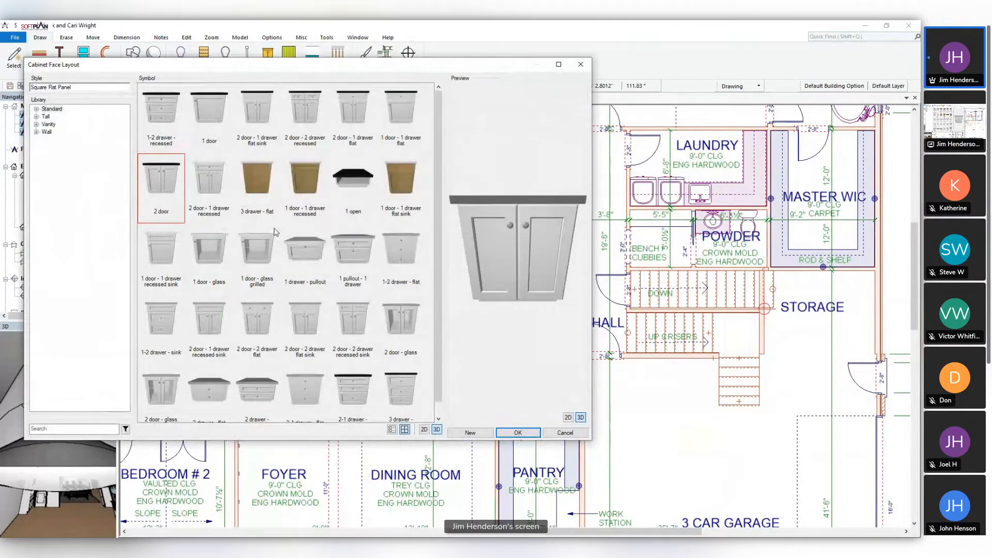
click(222, 182)
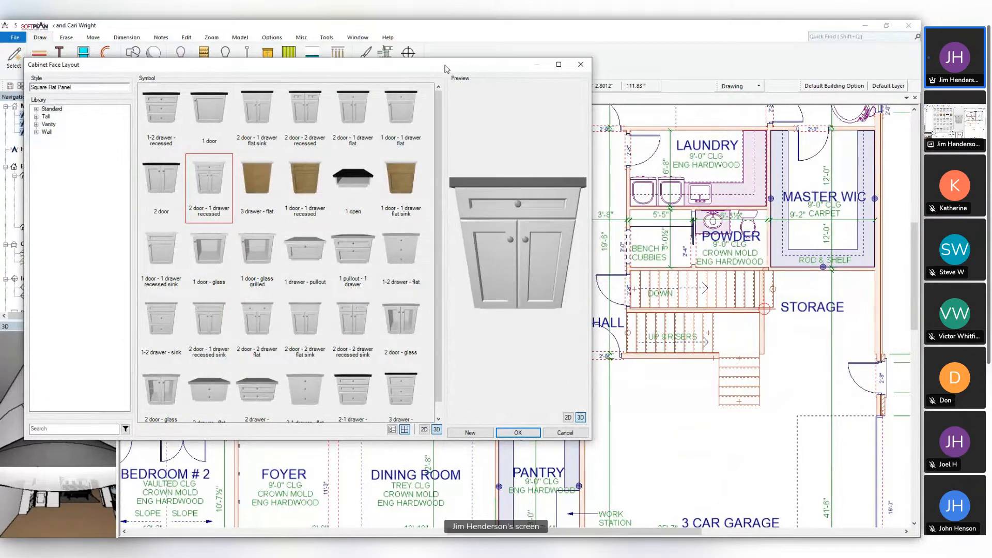
drag(447, 69, 328, 37)
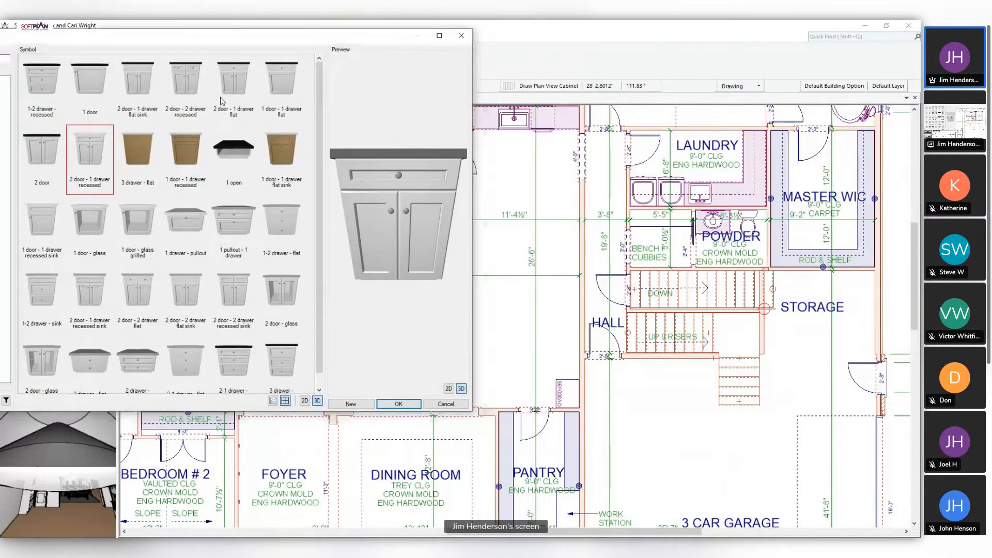
click(399, 401)
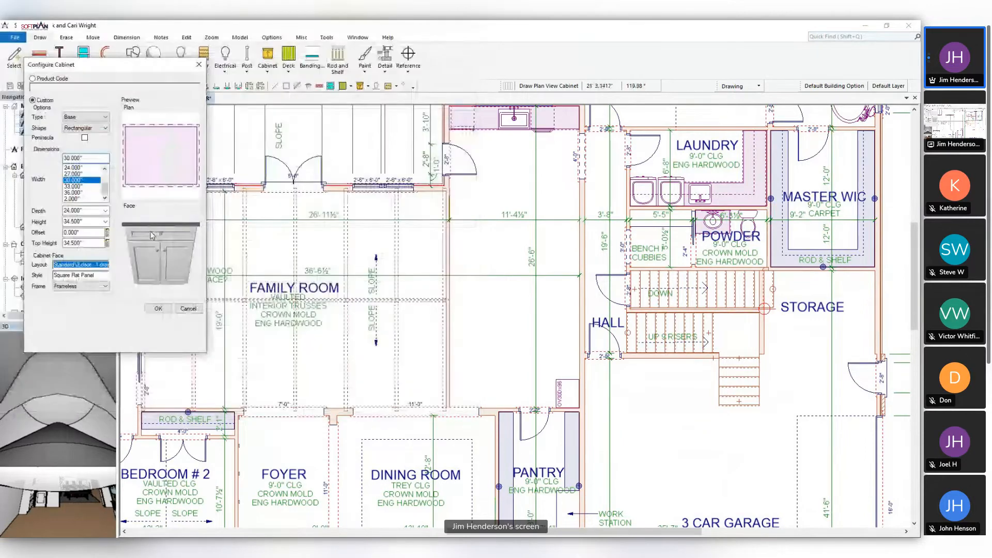
click(570, 362)
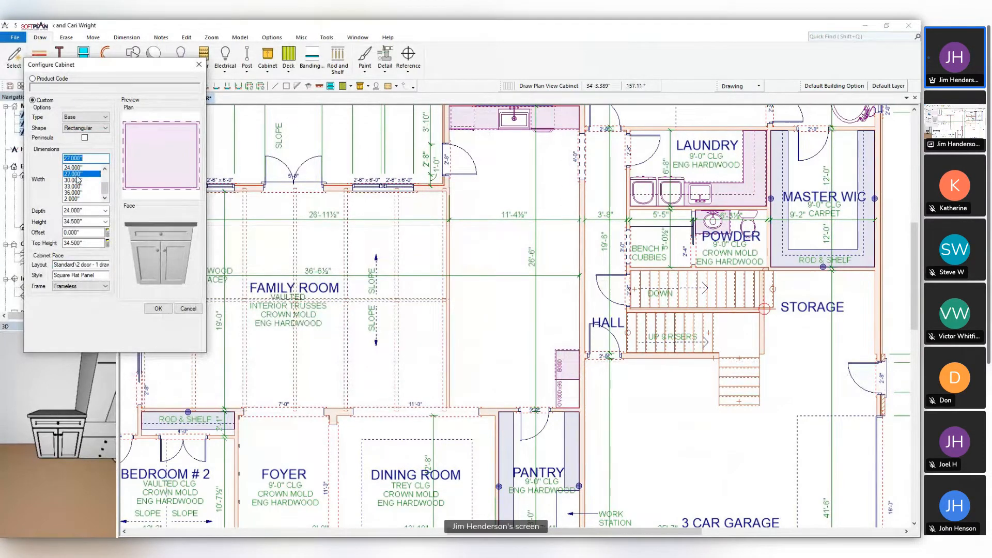
Add a 27" wide base cabinet with the 1-2 drawer recessed face next to the 30" cabinet on the hall wall
click(98, 265)
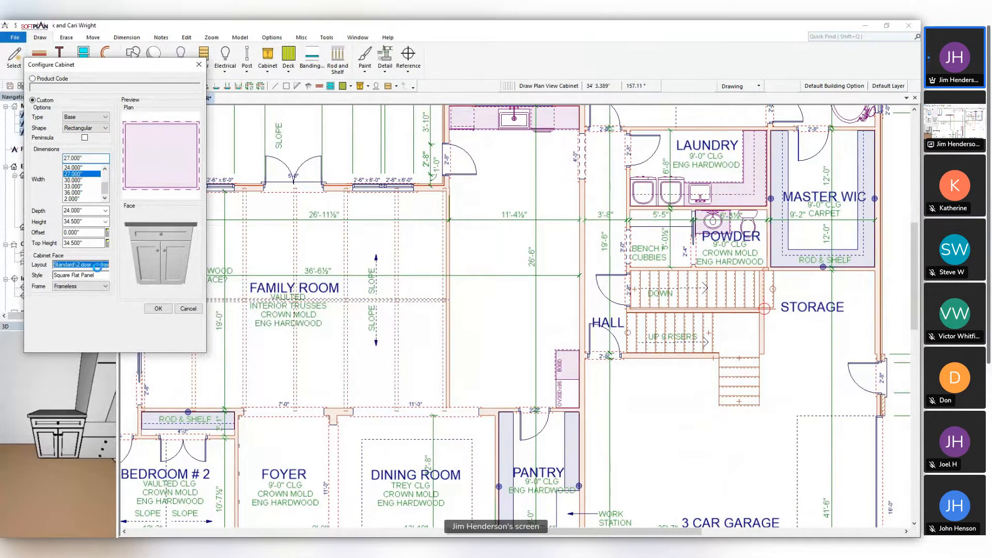
click(151, 94)
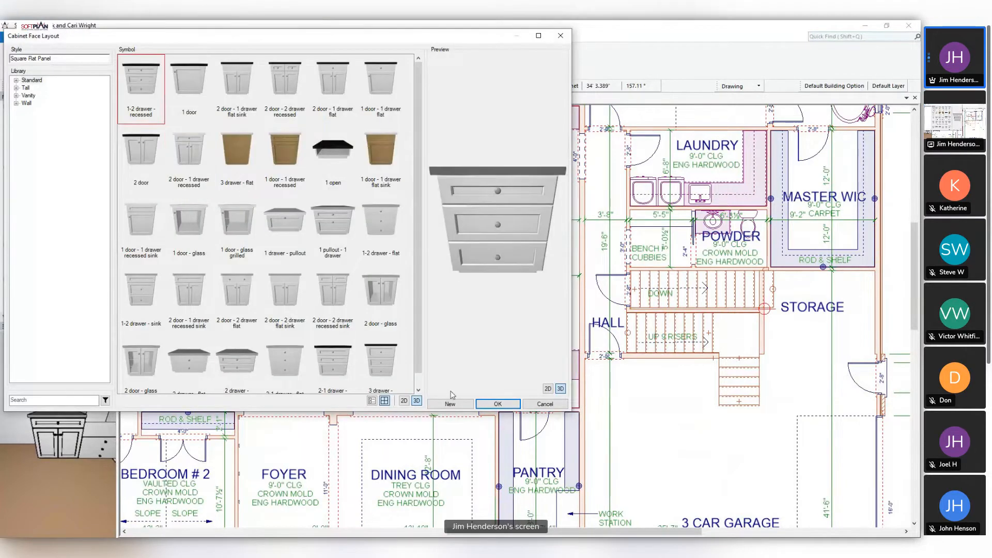
click(498, 404)
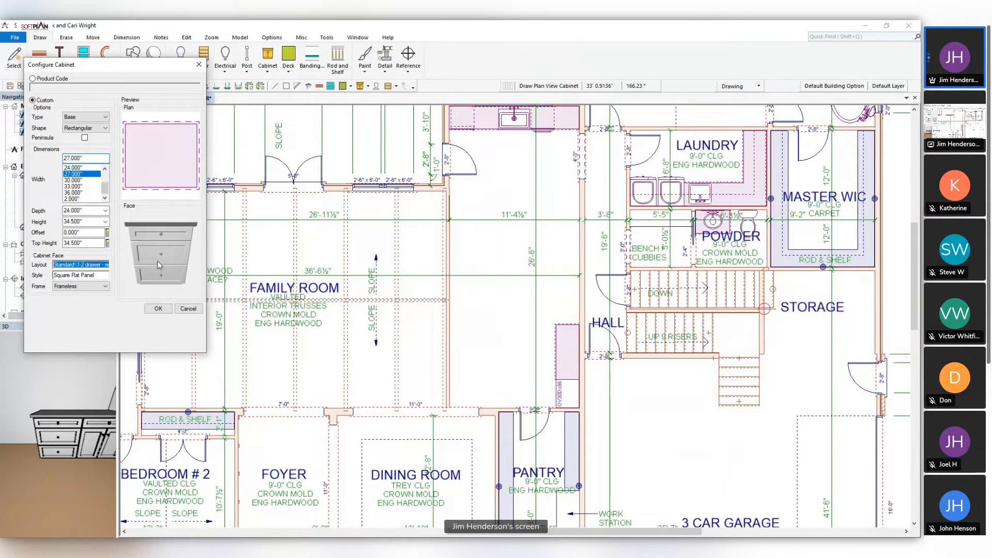
Add a 9" wide base cabinet with the 1 door face at the open end of the hall-wall cabinet run
drag(107, 193, 105, 175)
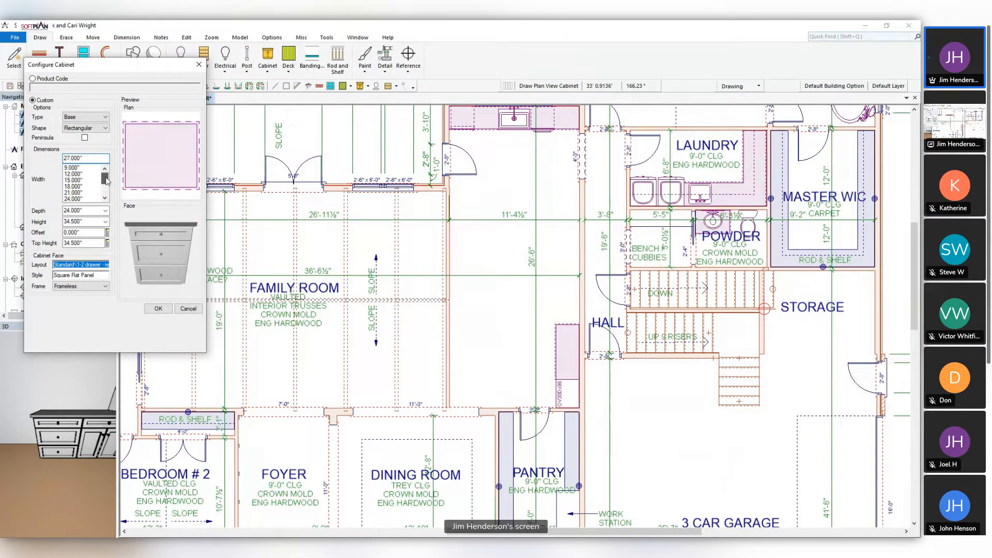
click(77, 167)
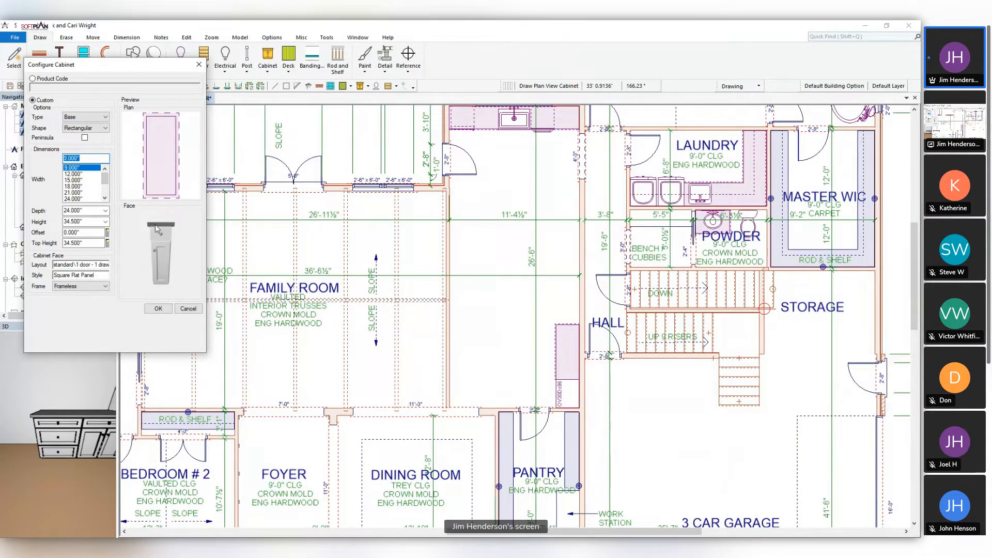
click(99, 265)
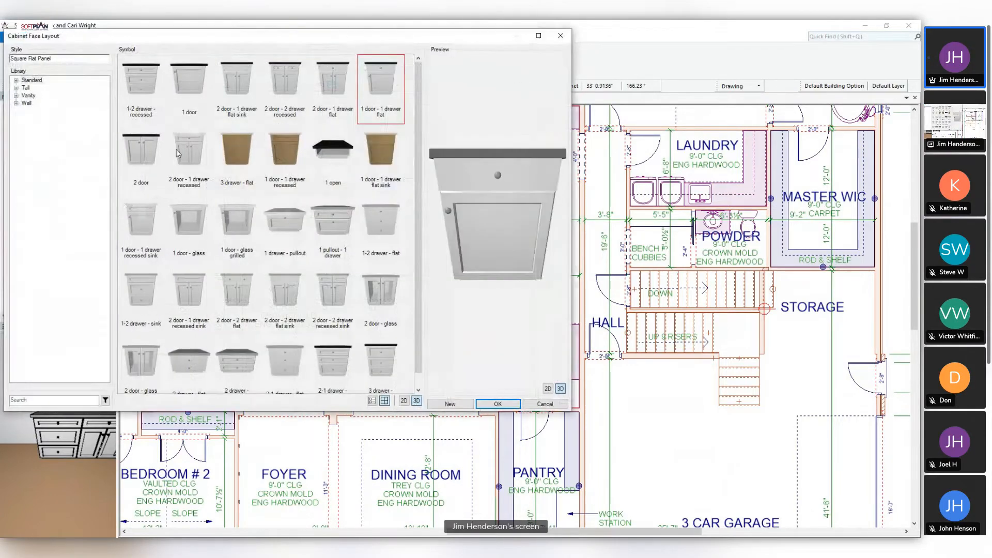
click(200, 91)
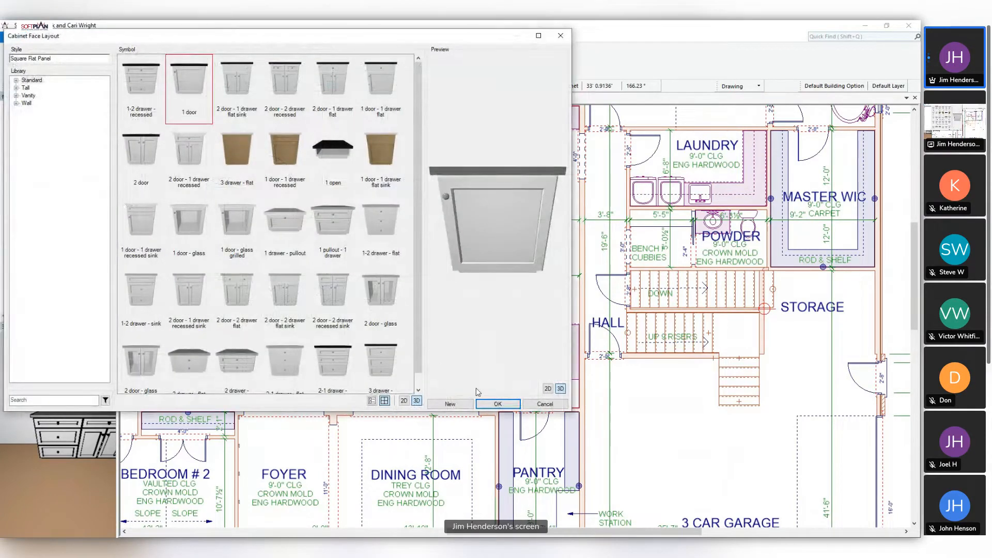
click(495, 404)
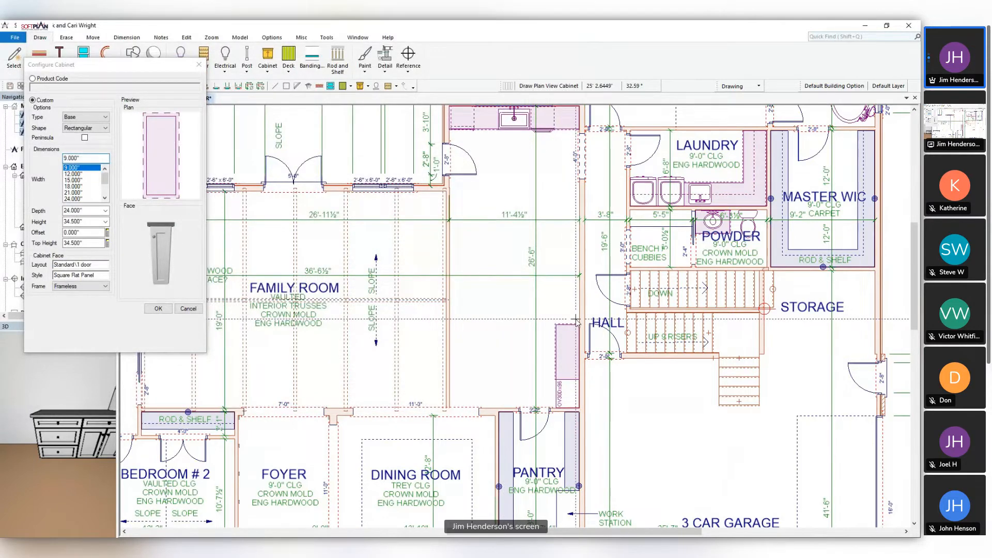
click(575, 321)
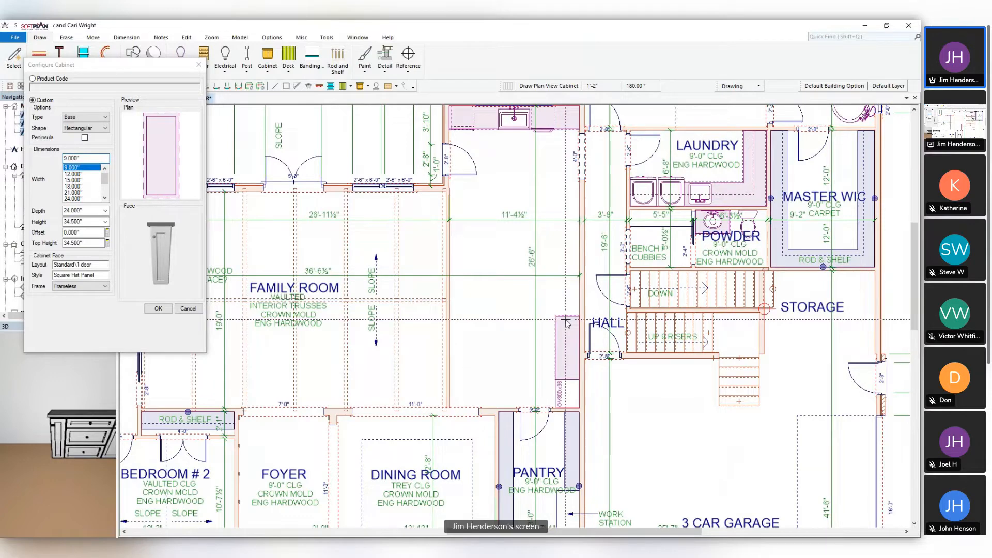
click(165, 309)
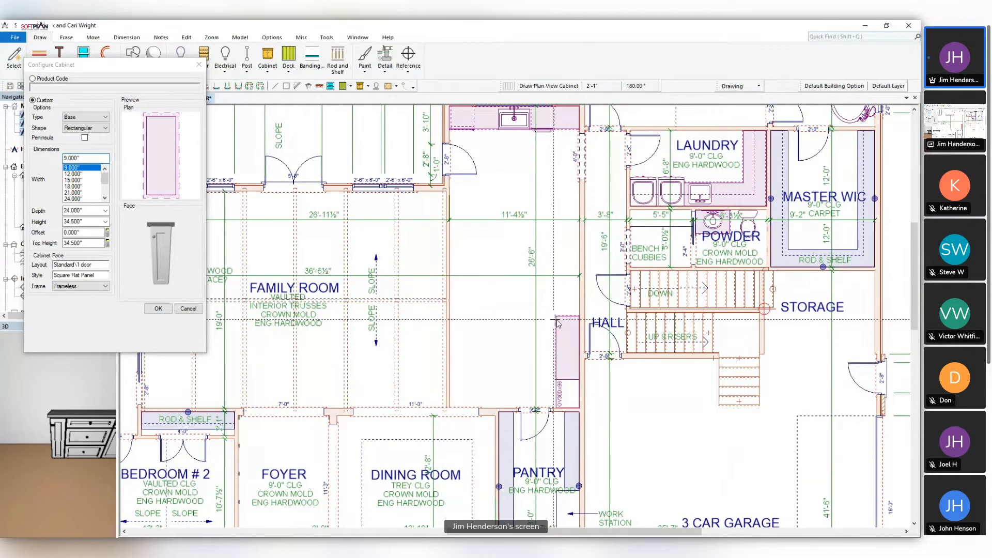
click(158, 308)
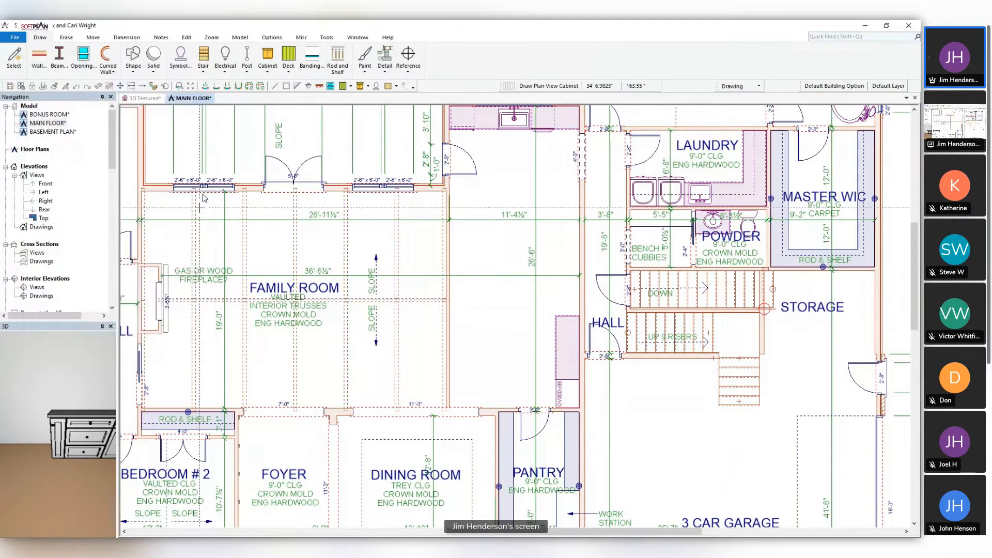
Place the General Electric Monogram Collection 36in dual-fuel professional range on the hall wall, directly beside the 9" cabinet
click(181, 59)
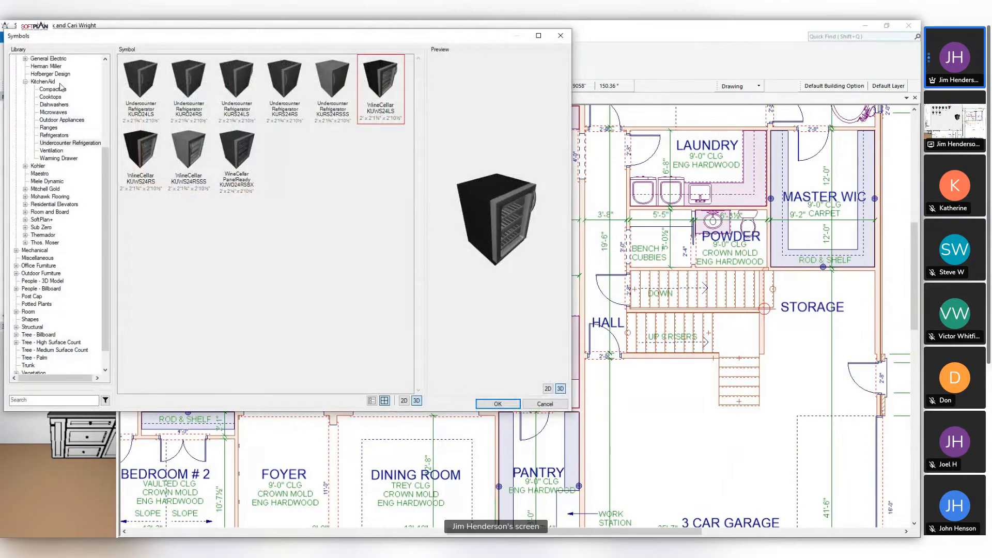
double_click(48, 59)
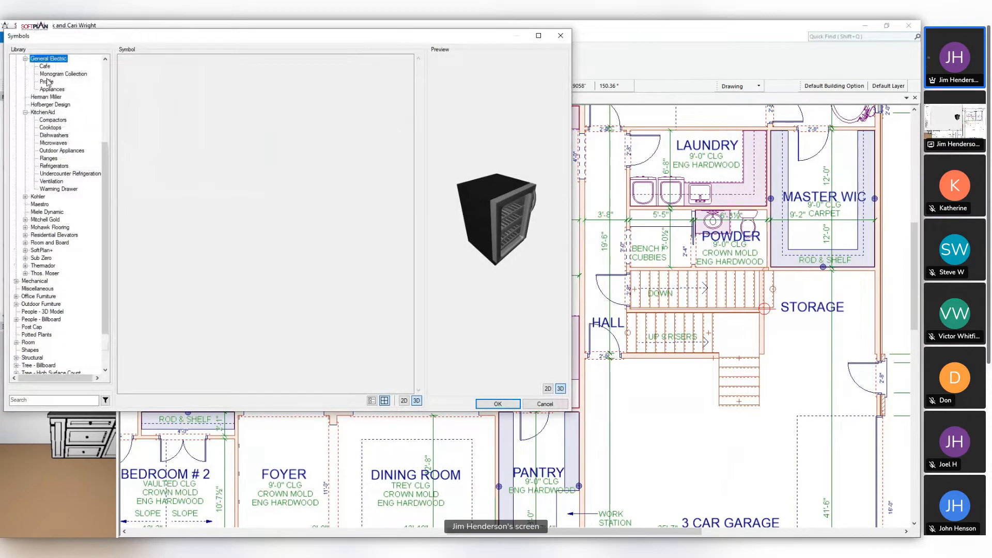
click(55, 74)
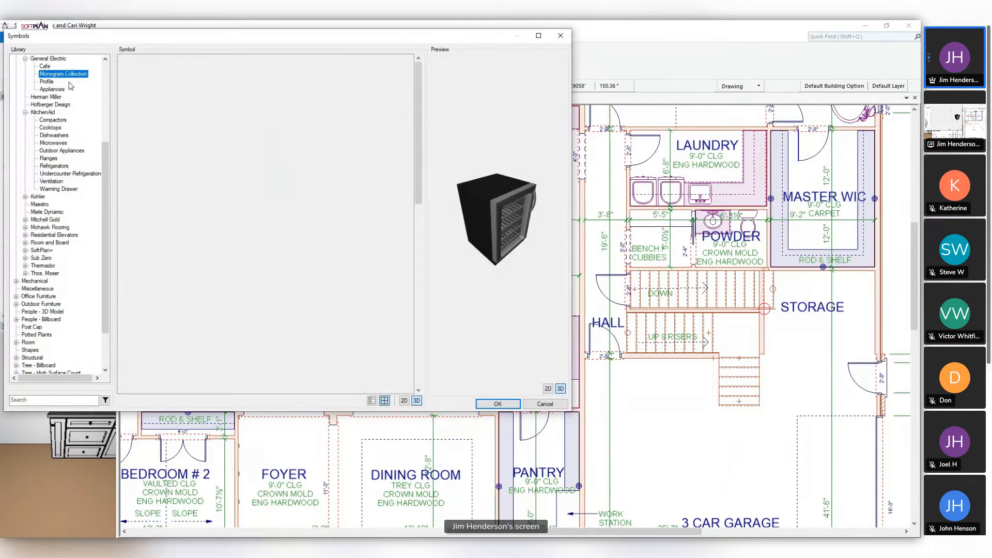
click(246, 153)
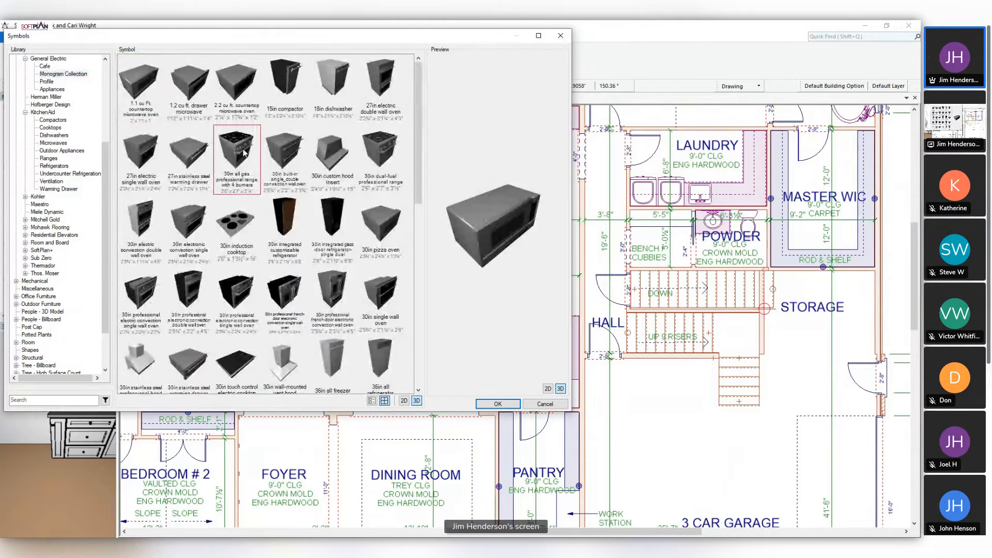
click(380, 152)
scroll(340, 266, down, 3)
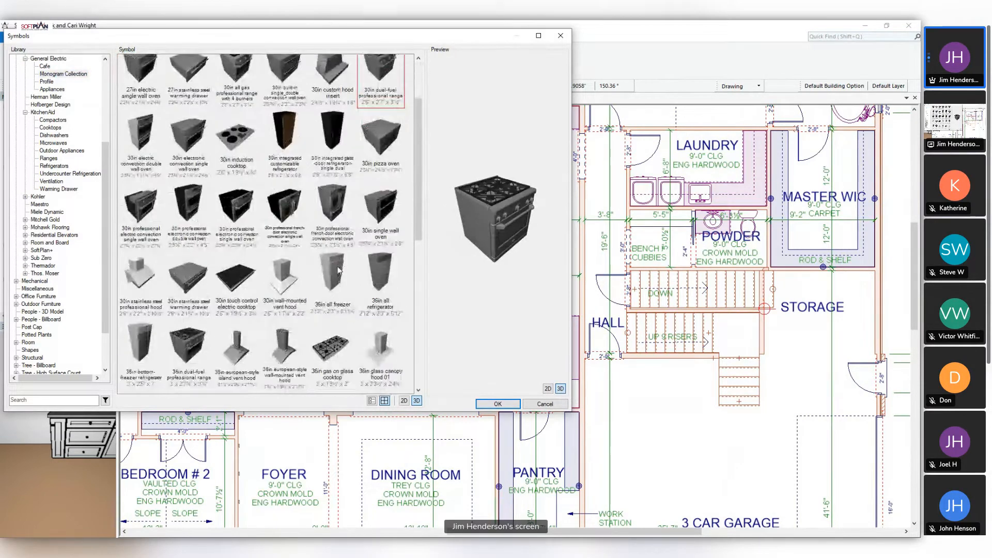
click(189, 314)
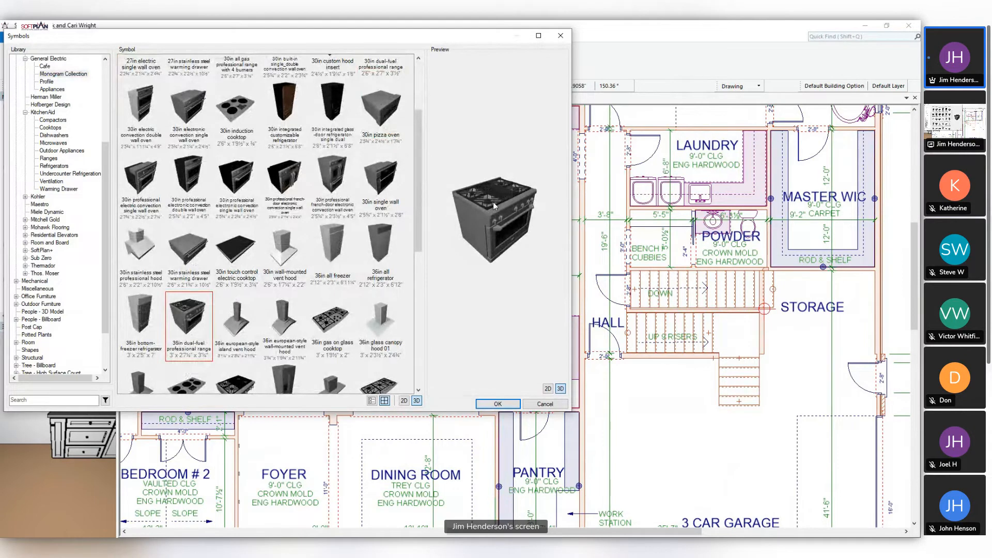
drag(414, 38, 301, 36)
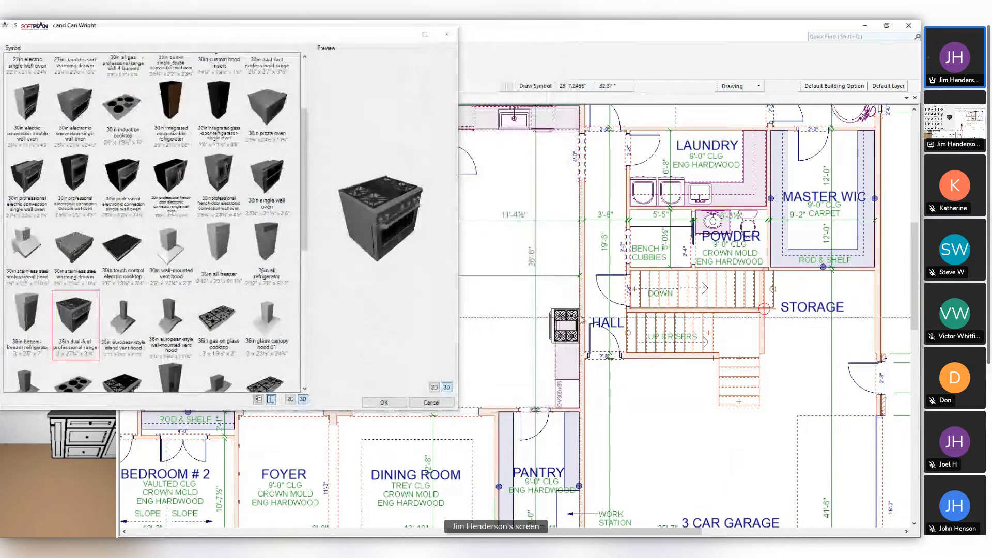
scroll(583, 299, up, 3)
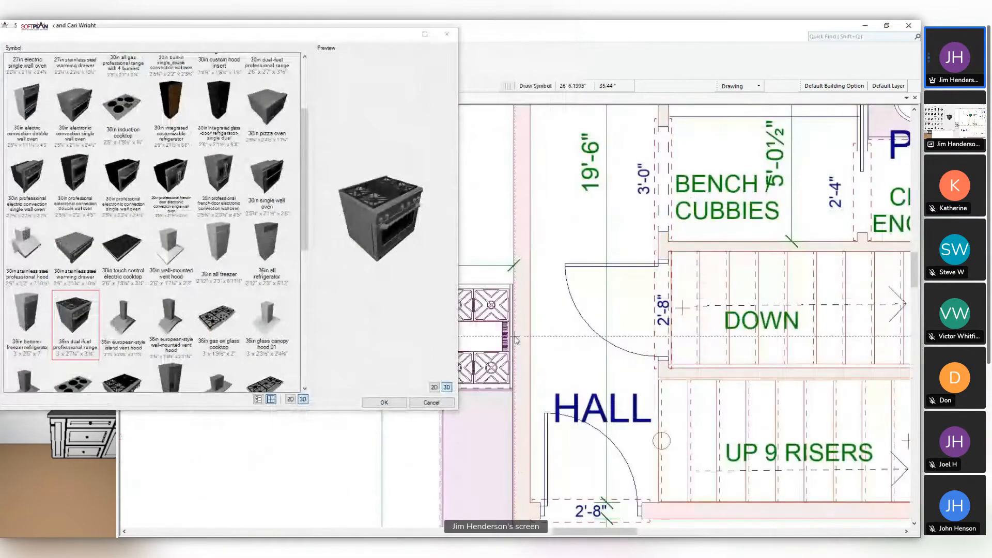
click(516, 340)
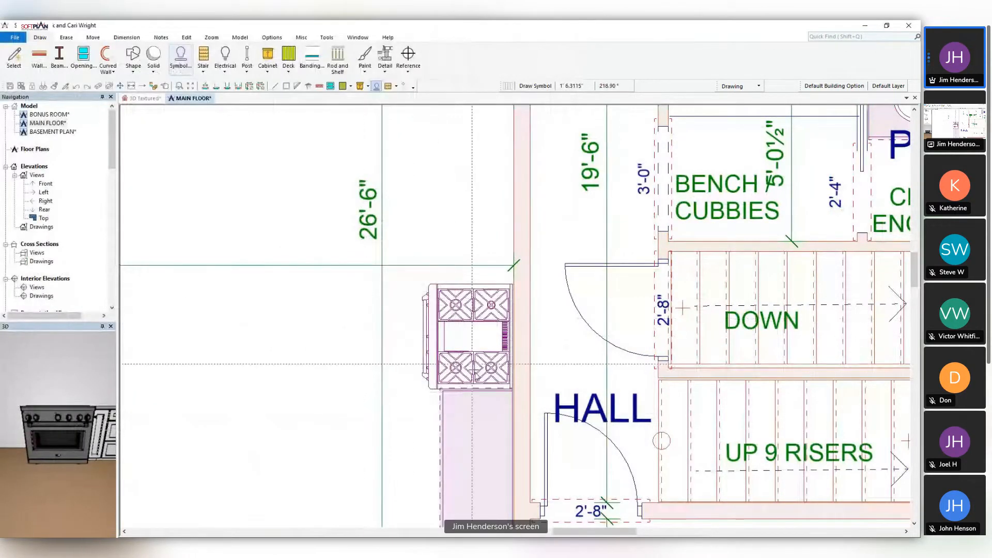
Review the range and base cabinets along the hall wall in the 3D view, and return to the main floor plan
click(142, 98)
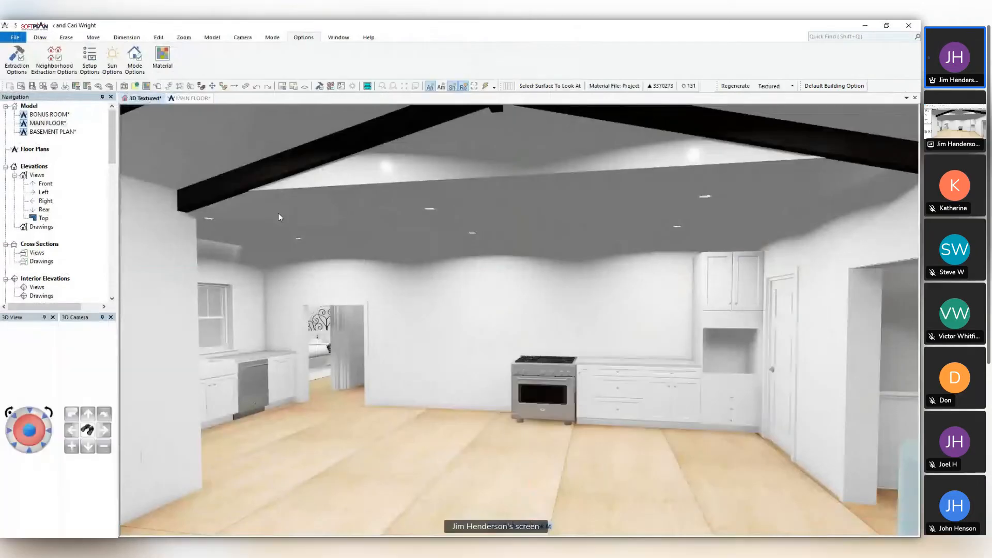
scroll(516, 352, up, 3)
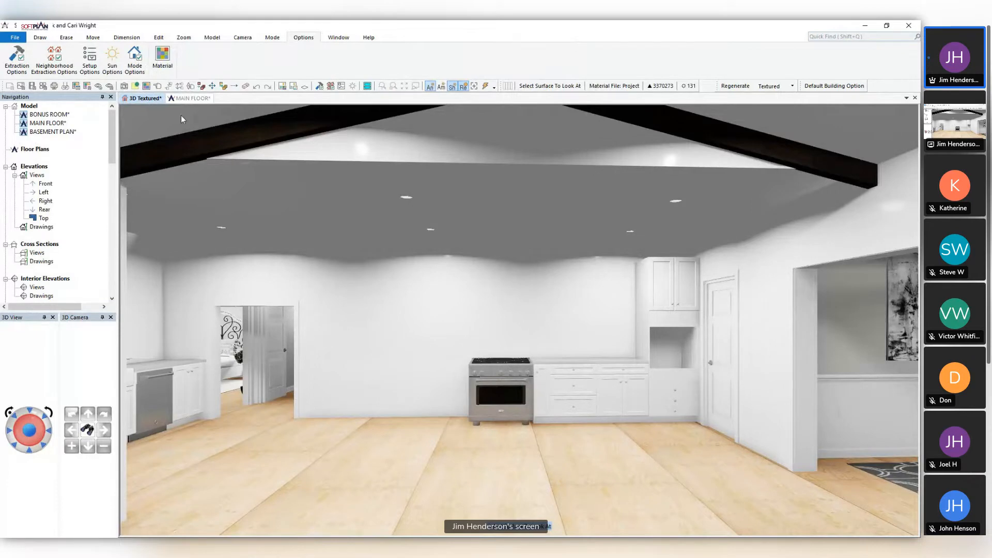
click(189, 98)
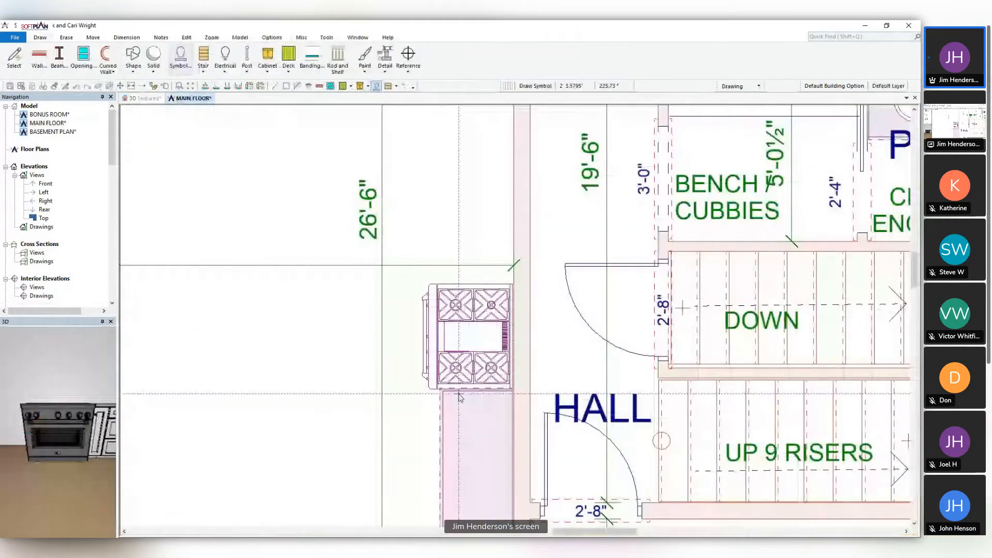
scroll(432, 217, up, 3)
scroll(431, 217, down, 2)
click(301, 38)
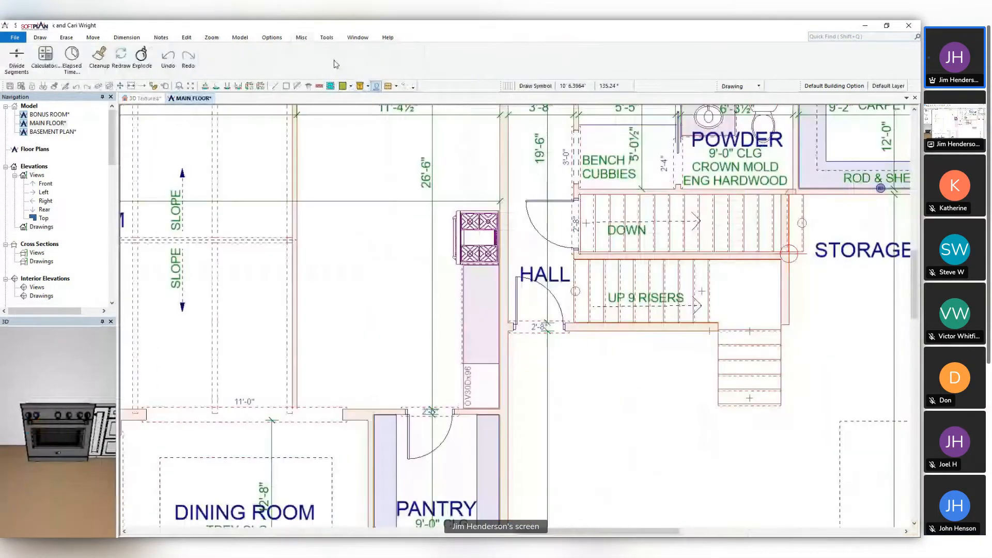
click(142, 58)
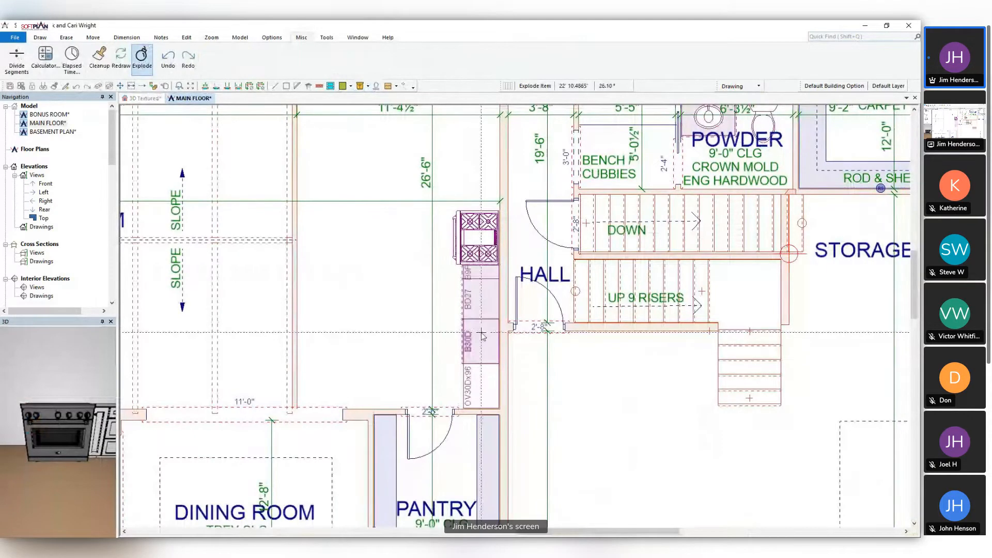
scroll(517, 313, up, 3)
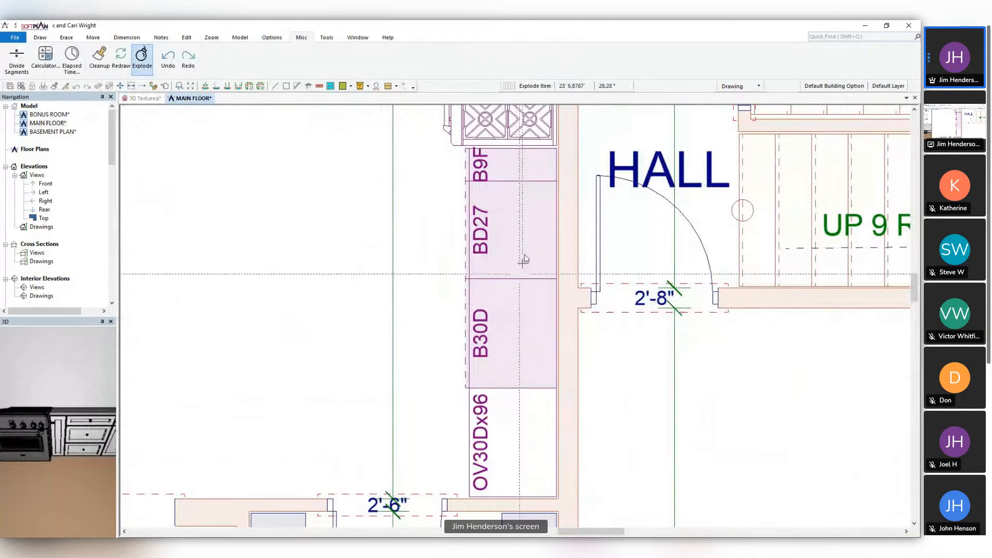
scroll(516, 312, down, 5)
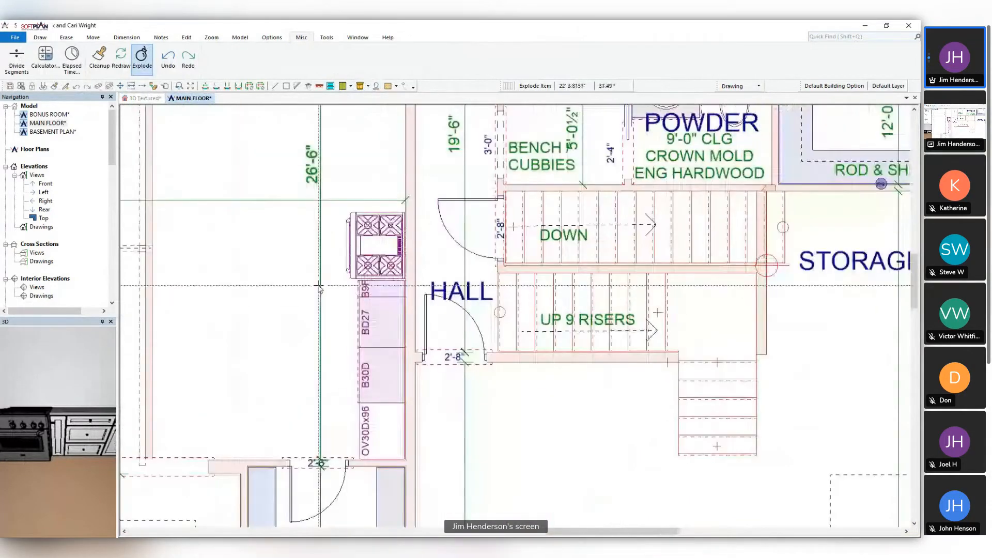
key(Escape)
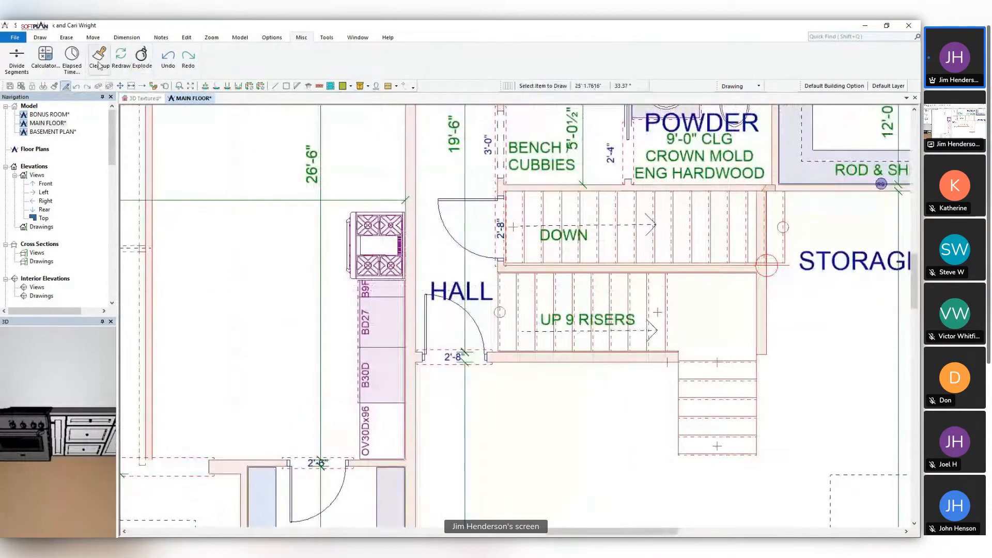
Repeat the 9", 27" and 30" base cabinets in that order along the hall wall on the range's open side
click(40, 38)
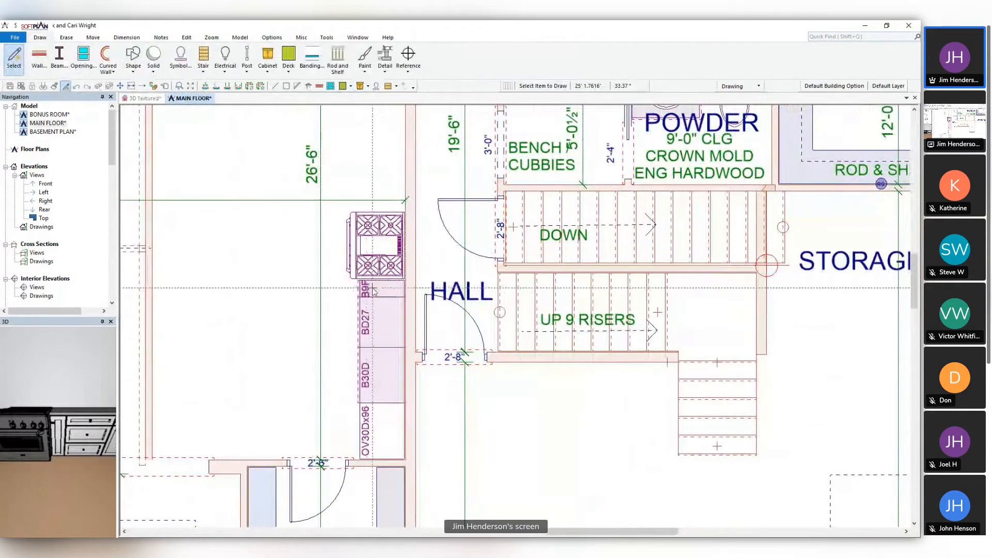
click(393, 196)
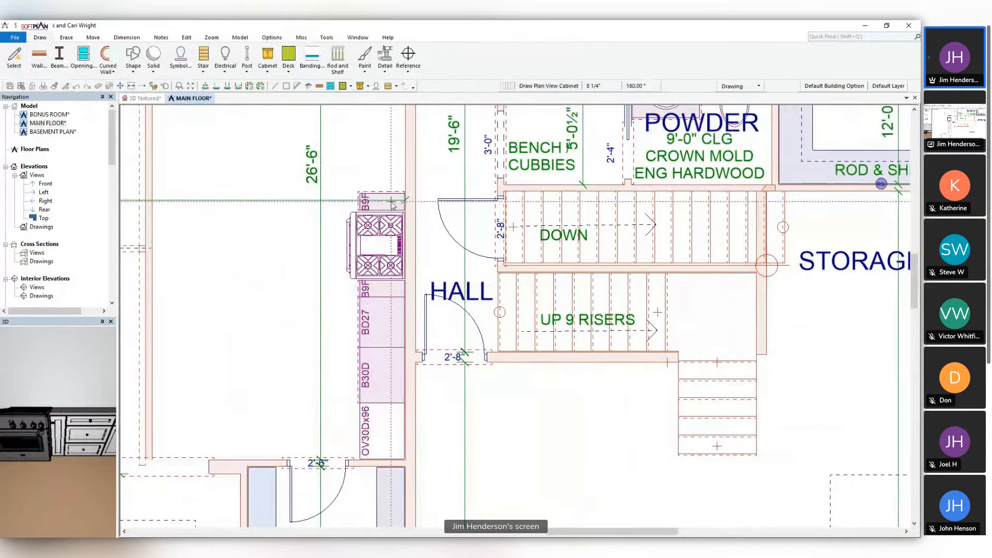
key(Escape)
click(384, 314)
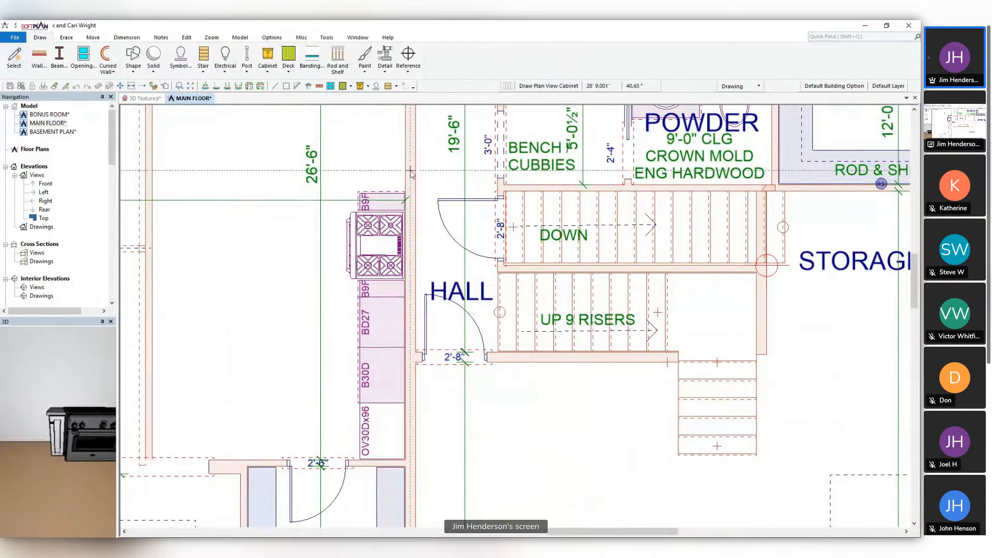
click(387, 173)
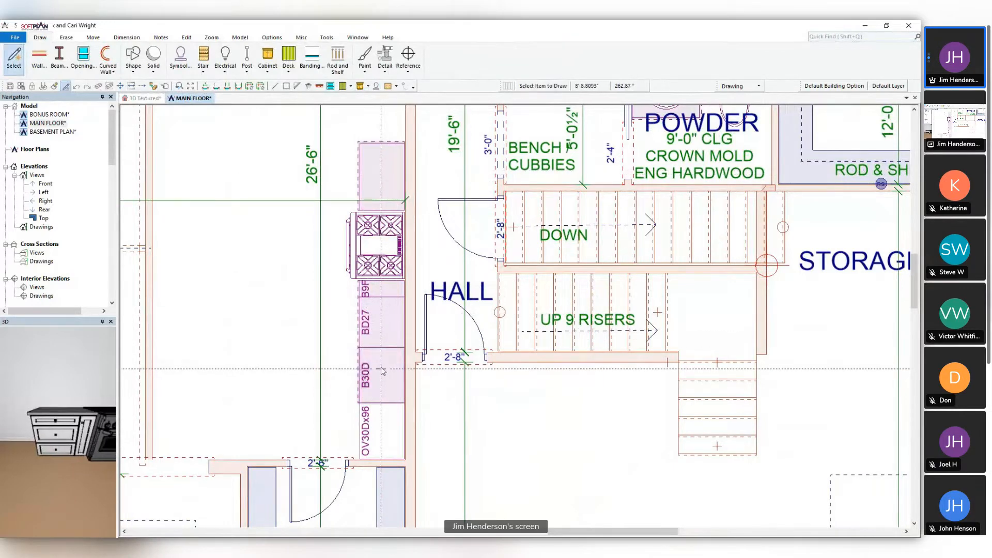
click(395, 122)
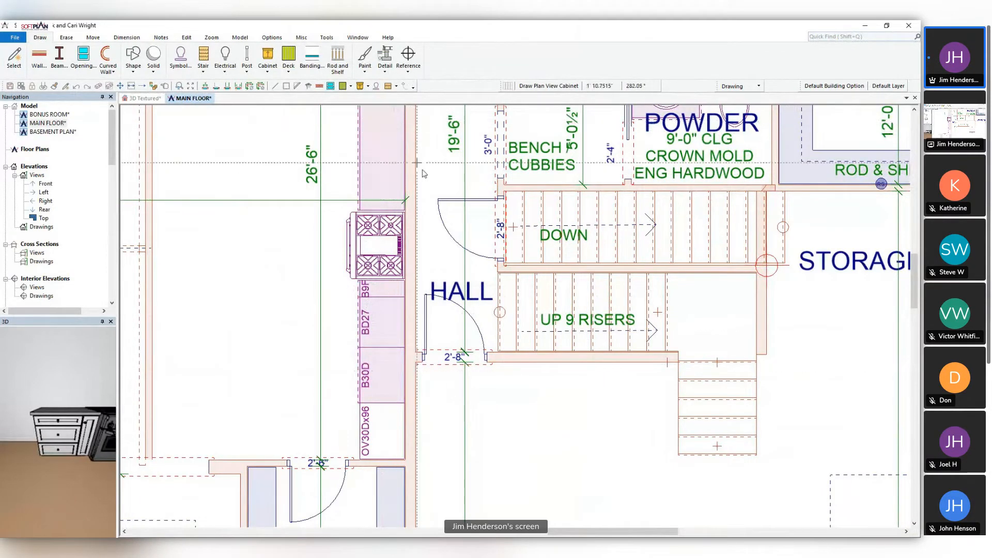
Set the width of the 9" base cabinet between the range and the oven-side 27" cabinet to 6"
scroll(462, 268, down, 3)
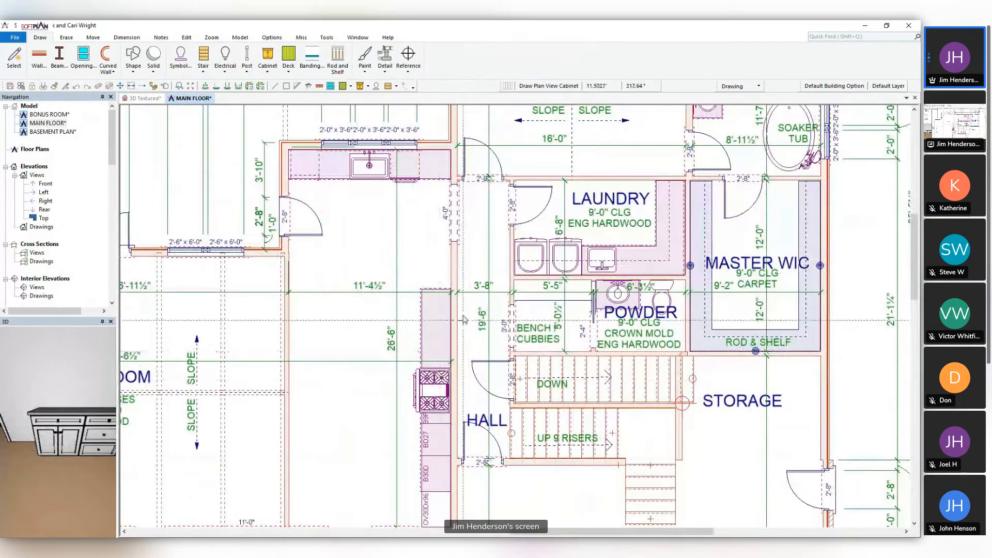
scroll(450, 351, up, 3)
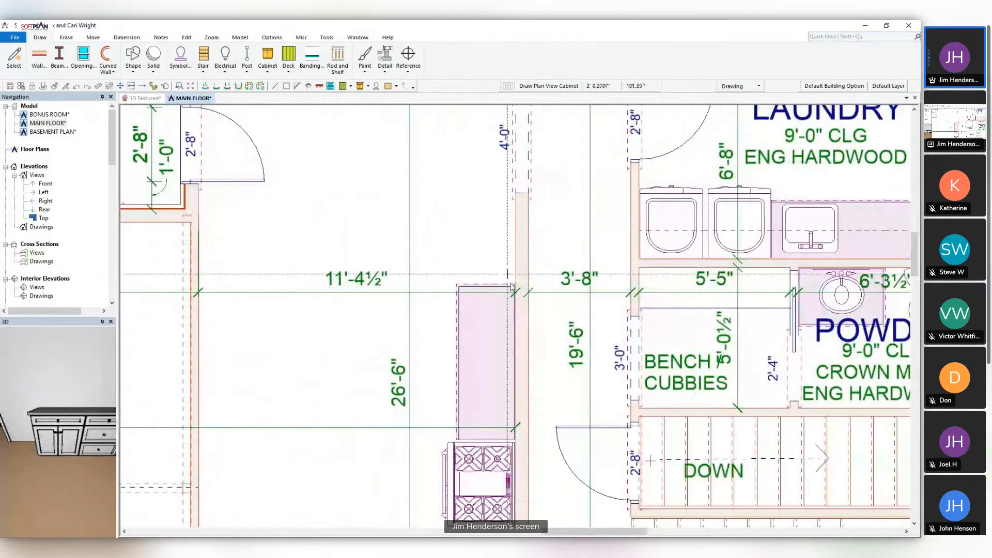
scroll(517, 320, down, 3)
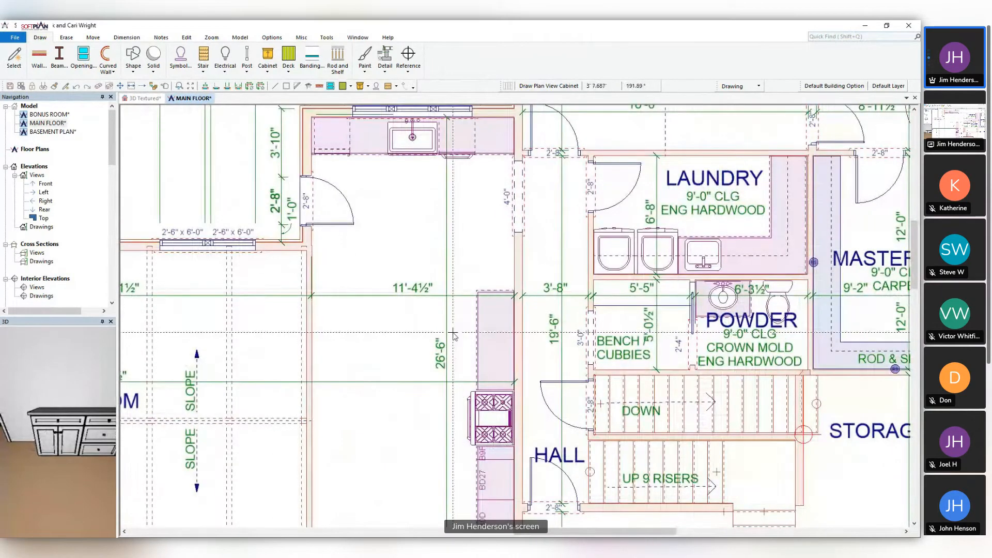
scroll(459, 335, up, 3)
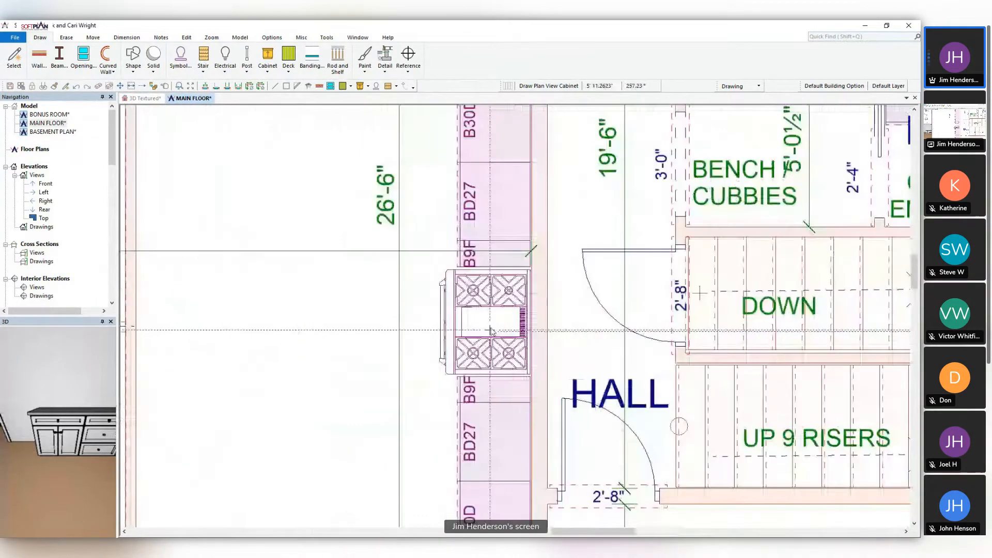
middle_drag(509, 382, 480, 268)
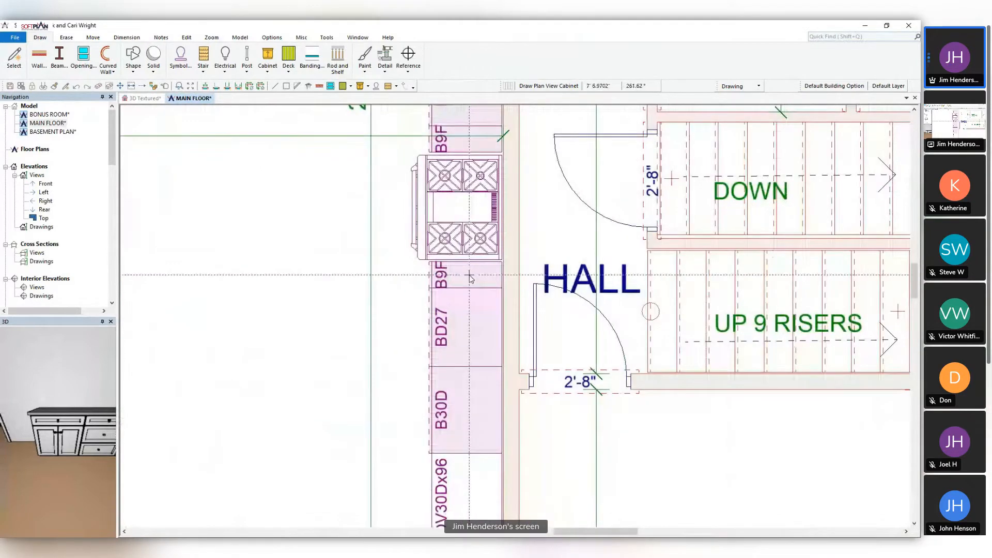
right_click(470, 274)
click(494, 296)
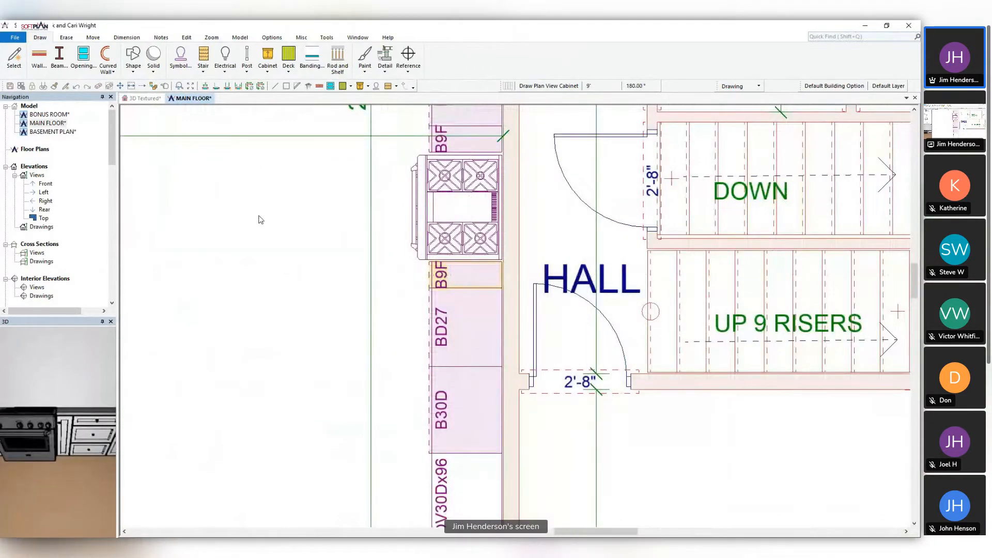
double_click(96, 195)
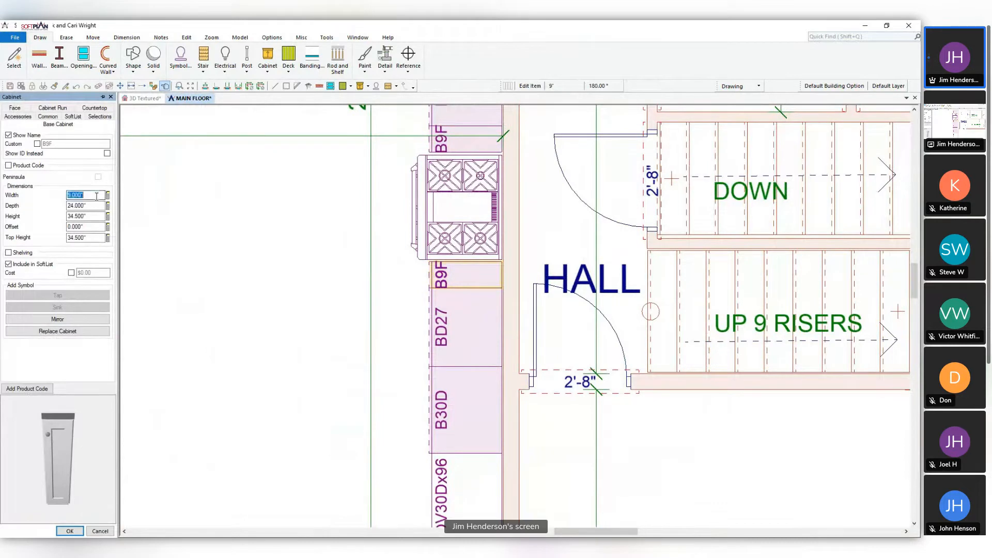
text(6)
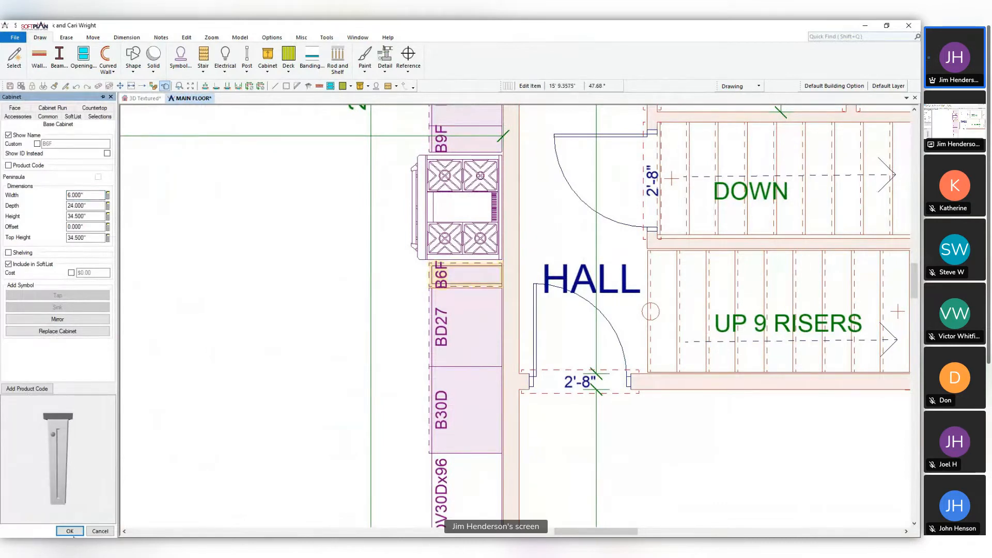
click(70, 531)
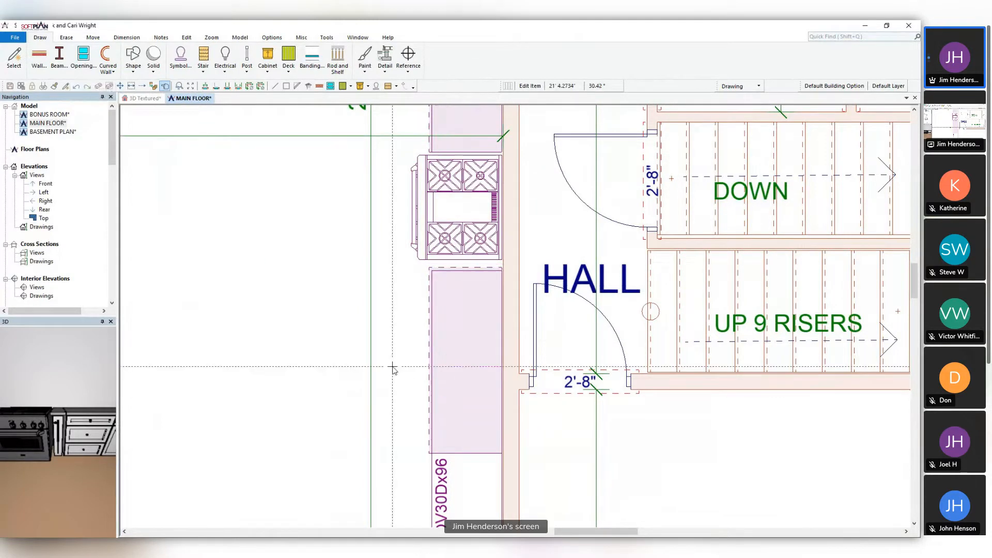
Move the range along the hall wall until it sits against the narrowed cabinet on the oven side
scroll(394, 368, down, 1)
middle_drag(392, 384, 380, 334)
scroll(474, 184, up, 3)
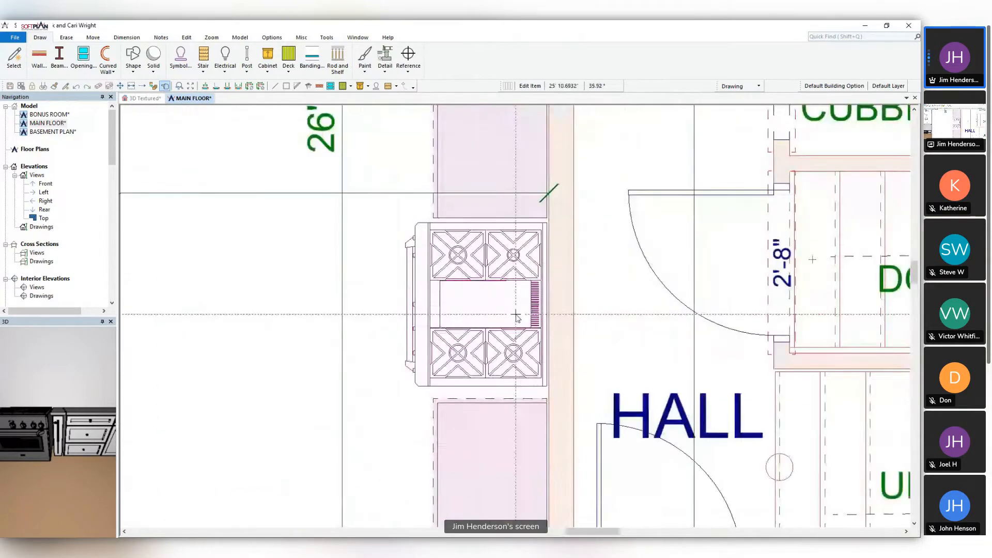
drag(503, 316, 503, 331)
scroll(503, 248, down, 2)
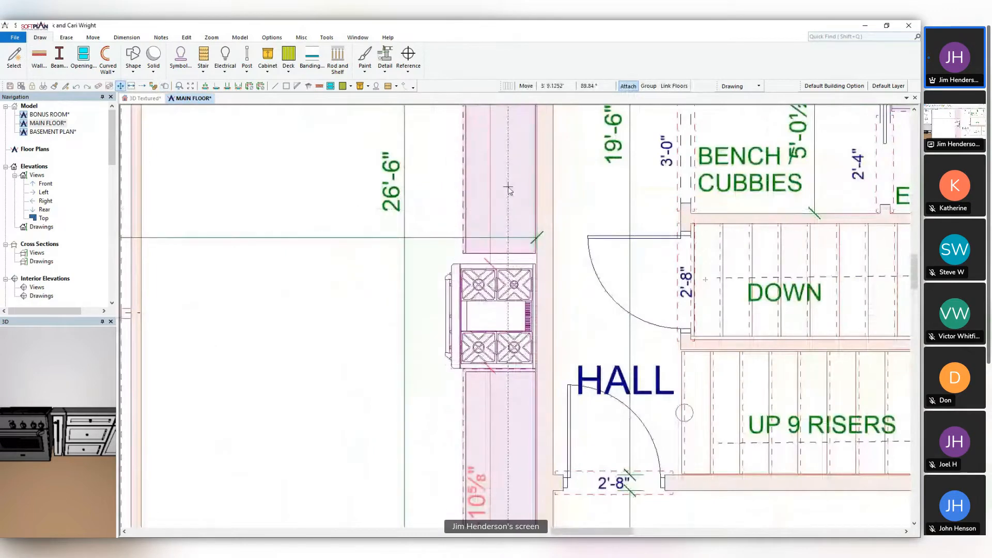
Set the width of the remaining 9" base cabinet, on the range's window-wall side, to 6"
scroll(504, 229, up, 2)
right_click(504, 354)
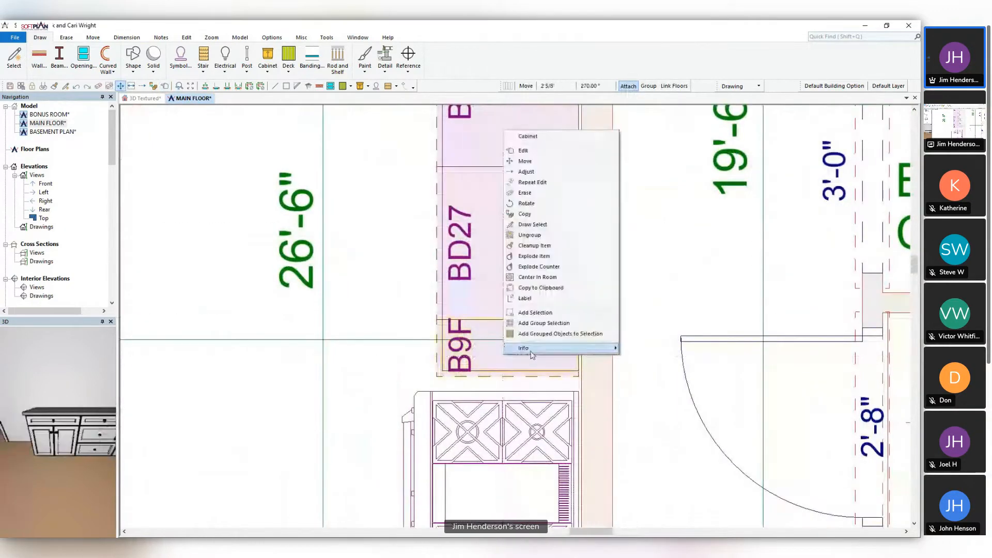
click(556, 161)
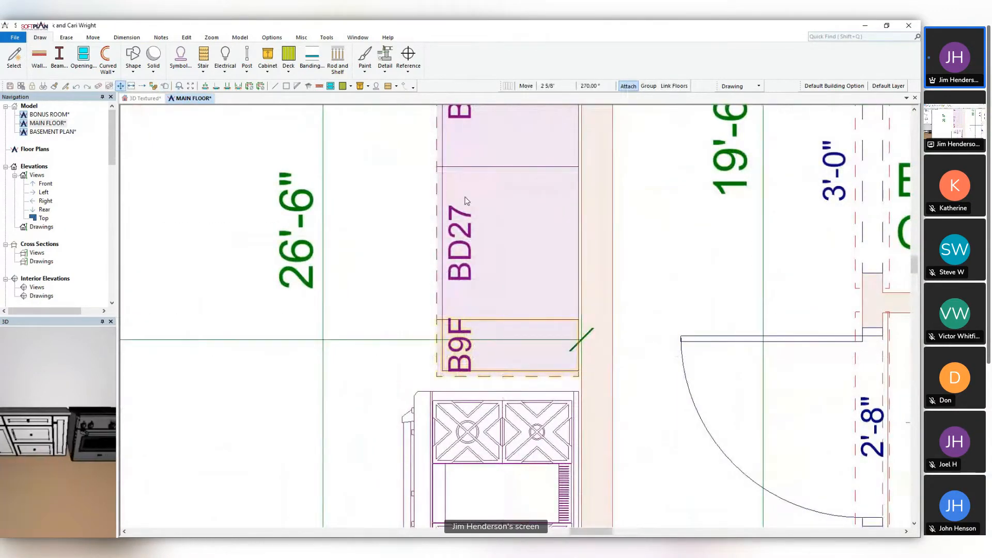
double_click(98, 194)
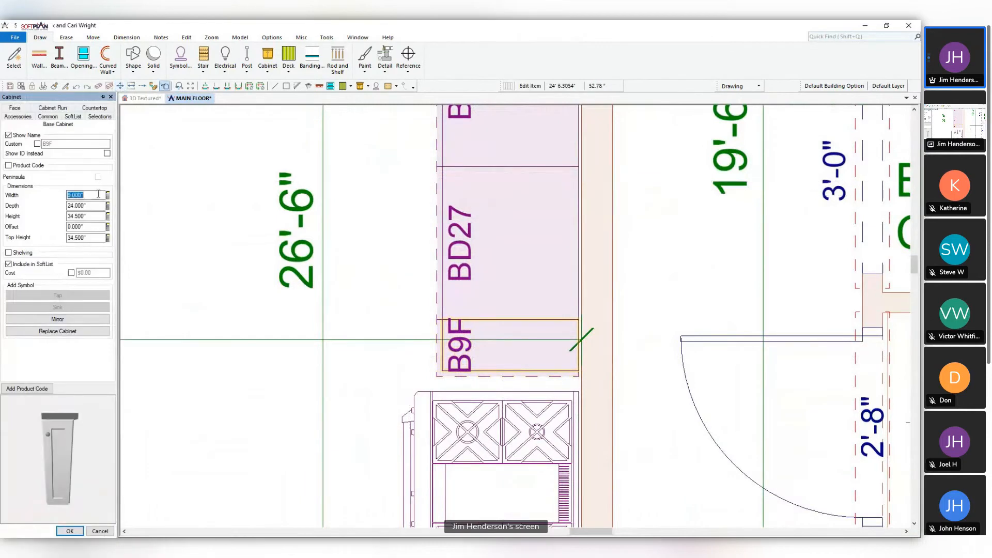
text(6')
click(69, 531)
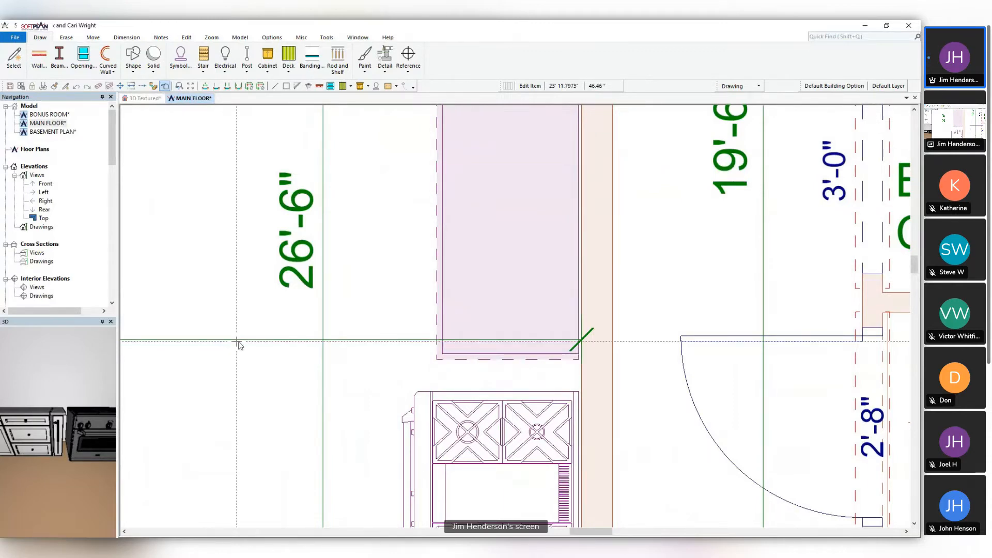
Move the cabinet run on the window-wall side against the range, and save the MAIN FLOOR and BONUS ROOM drawings
scroll(526, 262, down, 3)
drag(526, 262, 519, 284)
scroll(519, 285, down, 4)
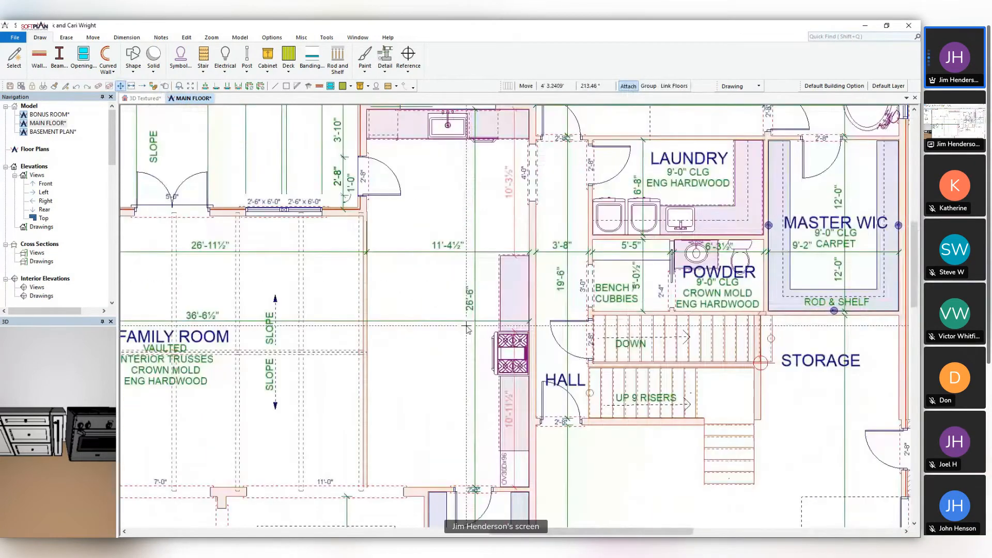
middle_drag(467, 306, 455, 271)
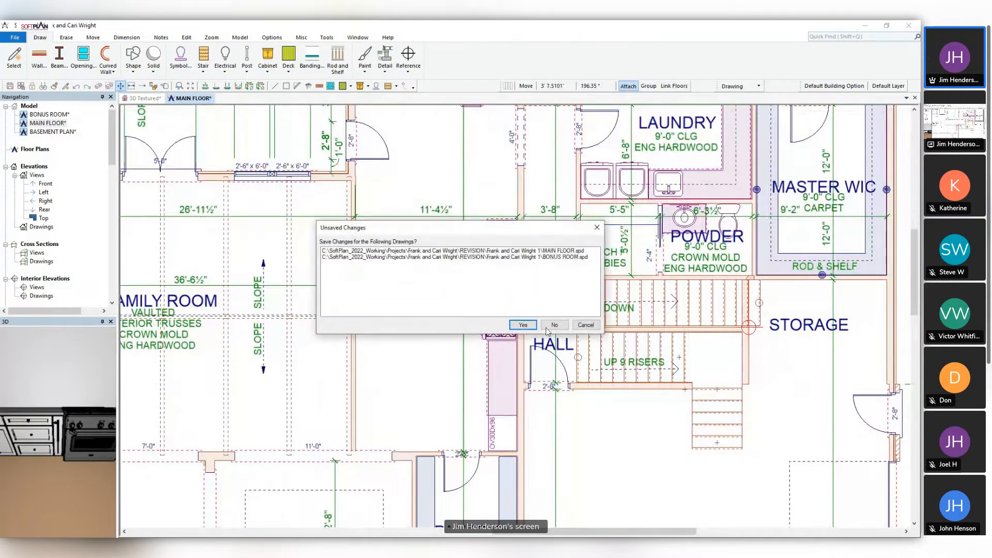
click(526, 328)
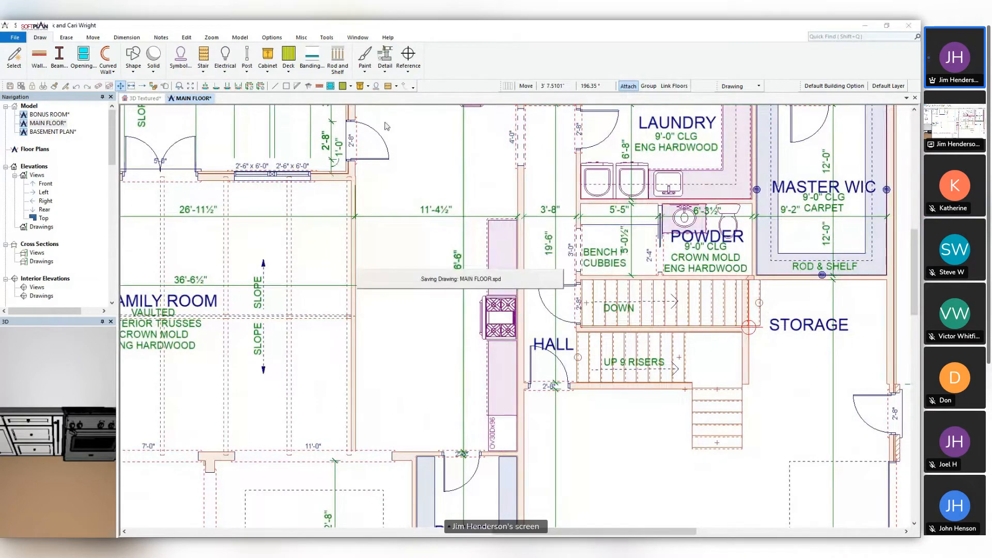
Place an interior elevation marker in the middle of the kitchen, facing the range on the hall wall
click(241, 37)
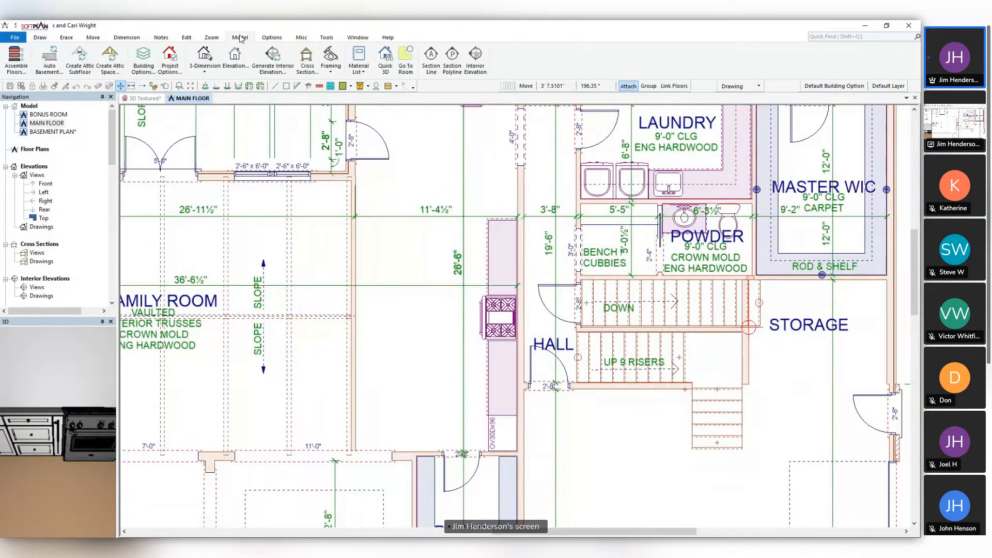
click(475, 57)
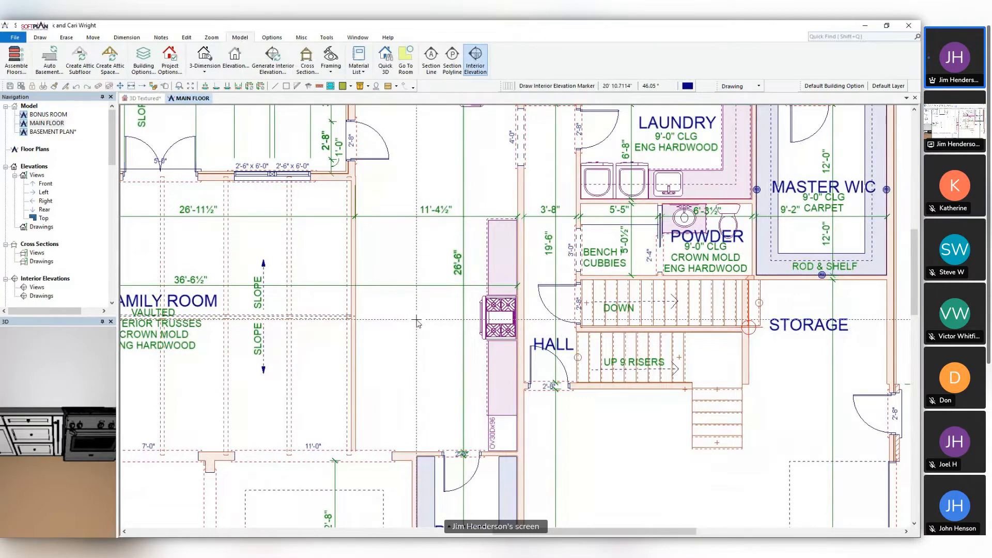
click(418, 320)
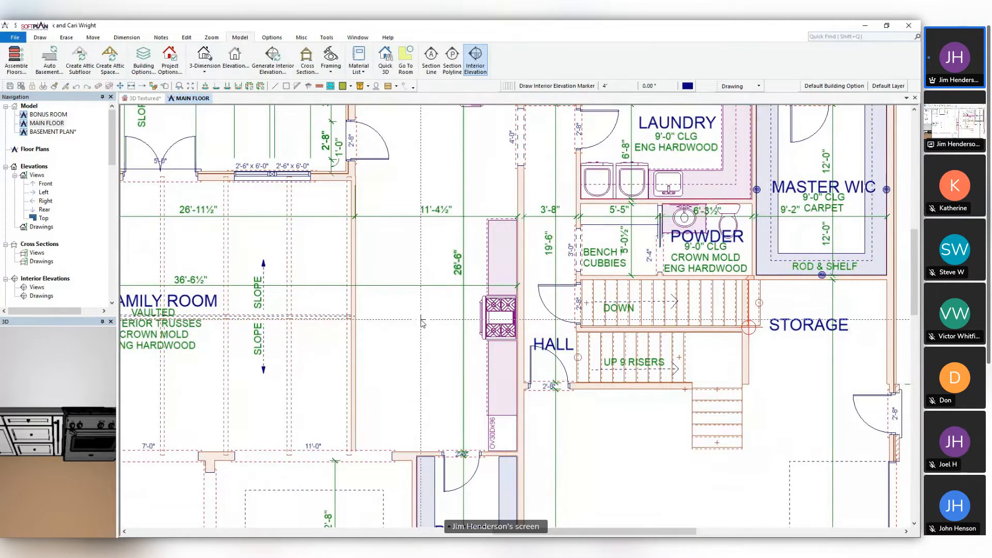
click(473, 322)
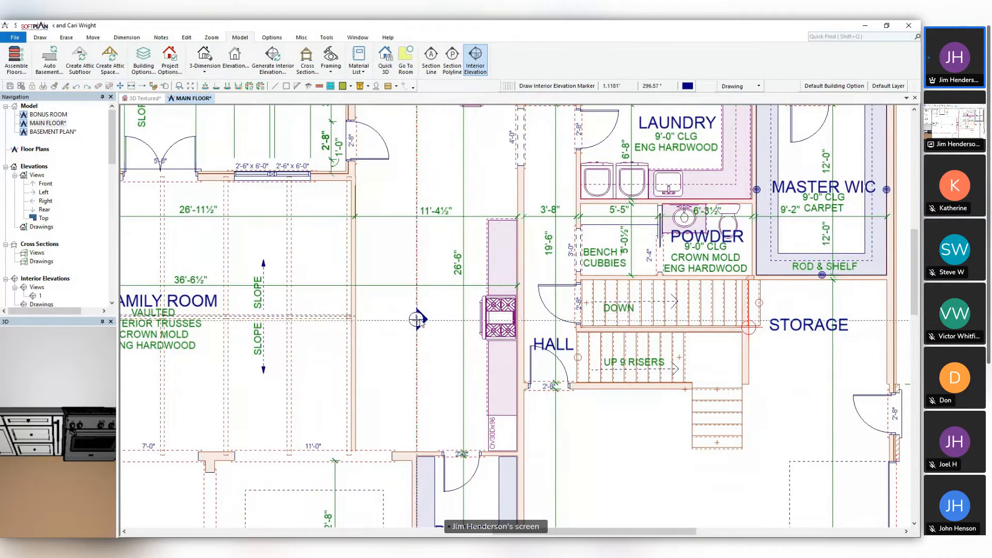
Open the model view of interior elevation 1 and regenerate it
middle_drag(409, 151, 406, 249)
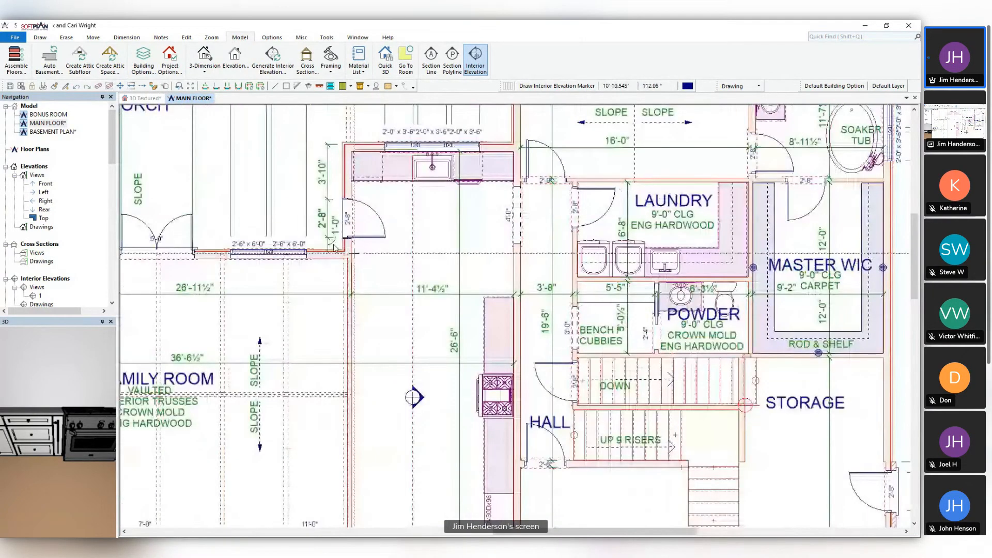
scroll(47, 279, down, 1)
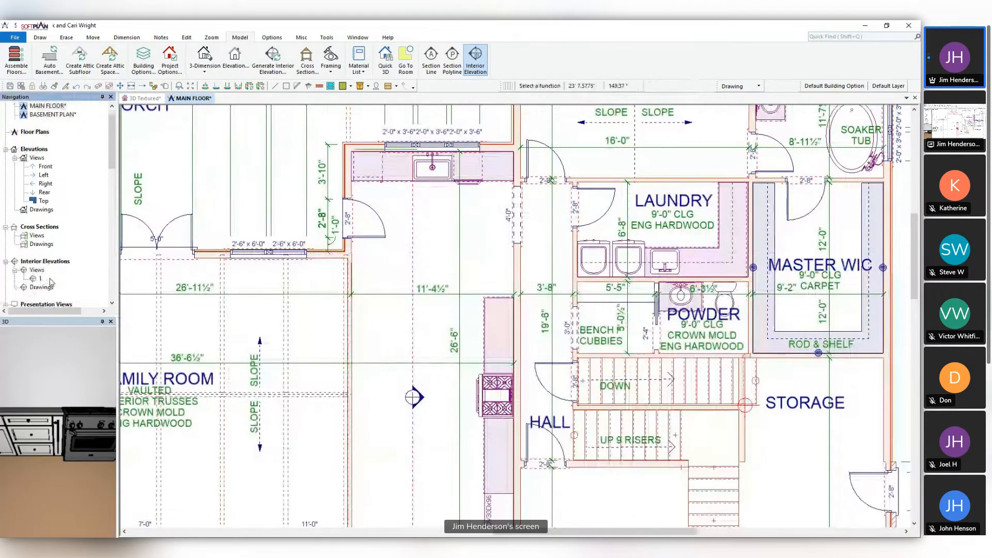
double_click(42, 279)
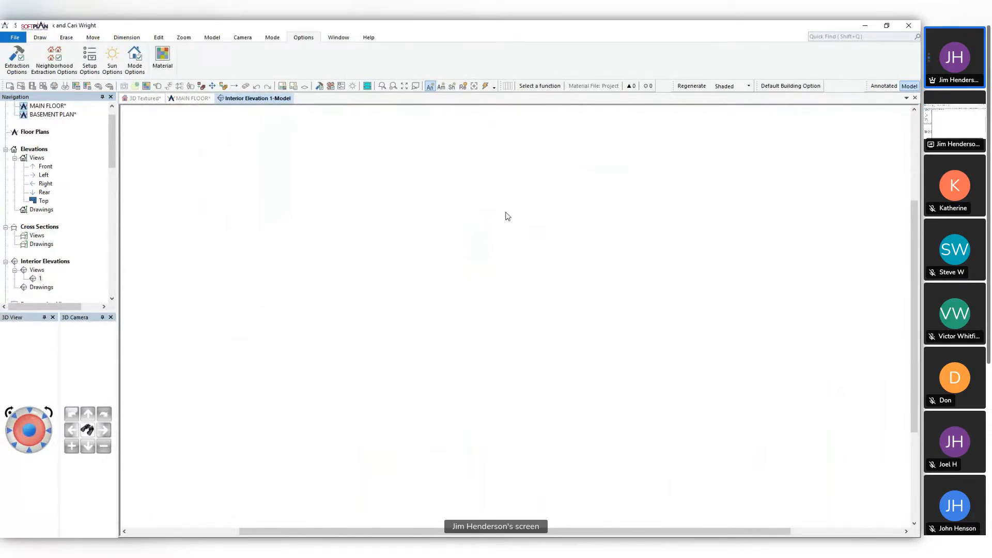
click(690, 85)
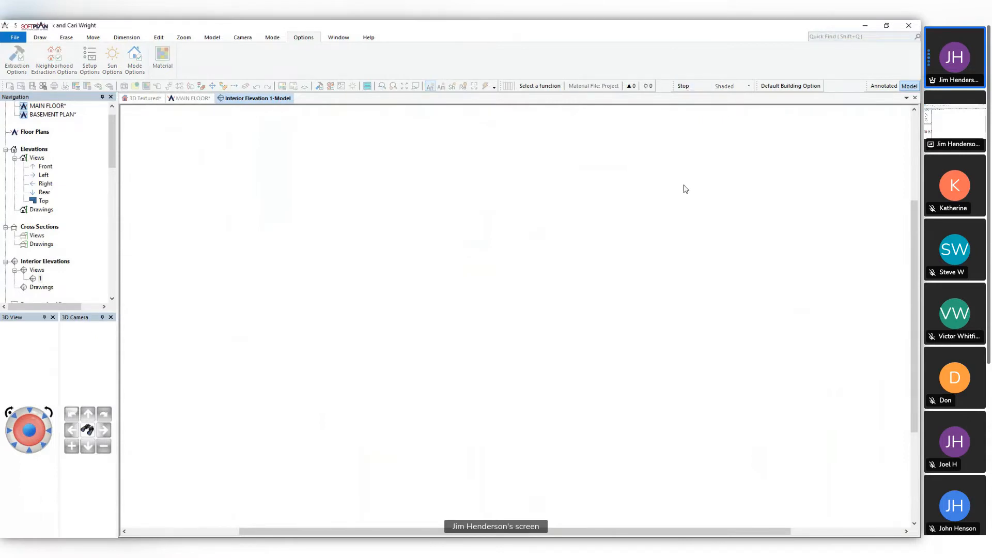
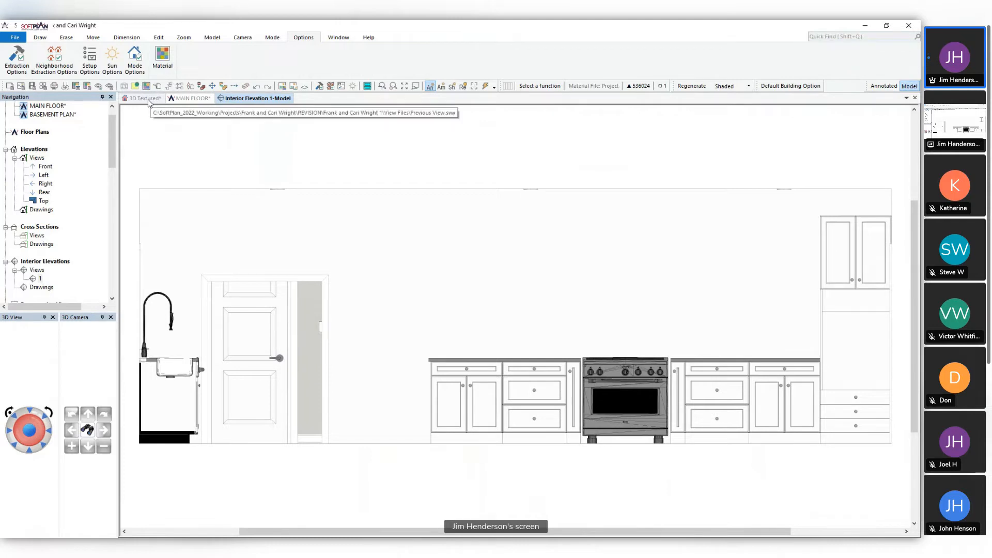
On the main floor plan, choose the counter-depth french door refrigerator from the General Electric Cafe symbol library
click(185, 99)
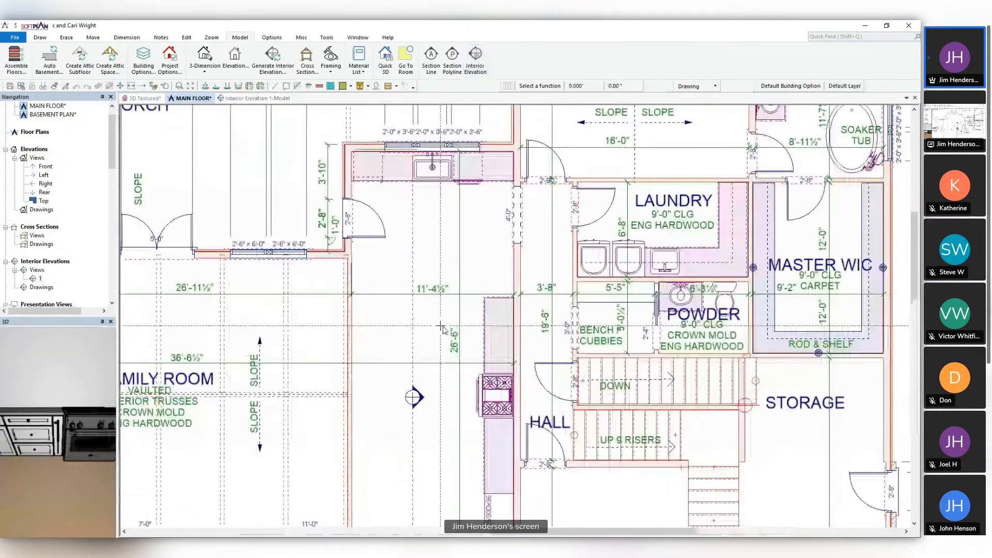
scroll(515, 307, up, 4)
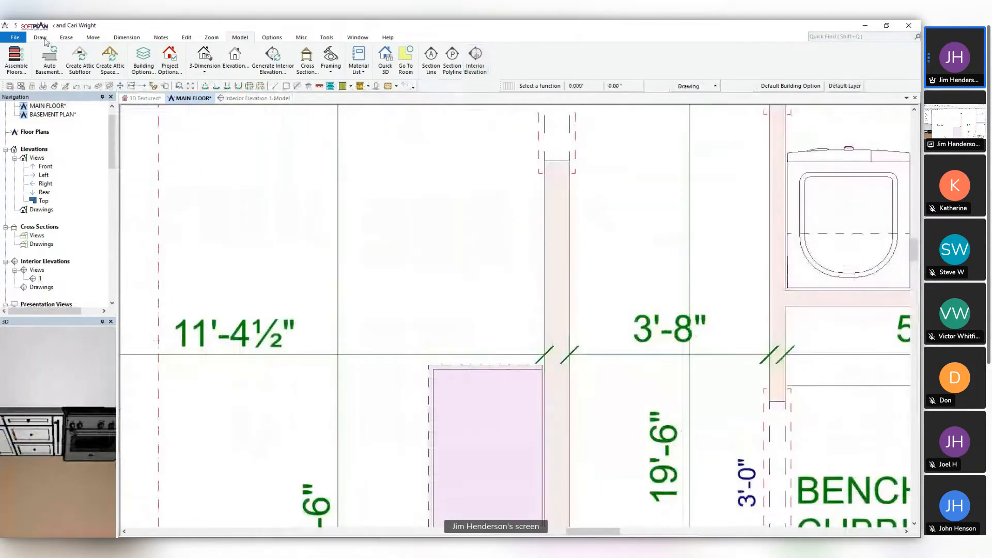
click(41, 37)
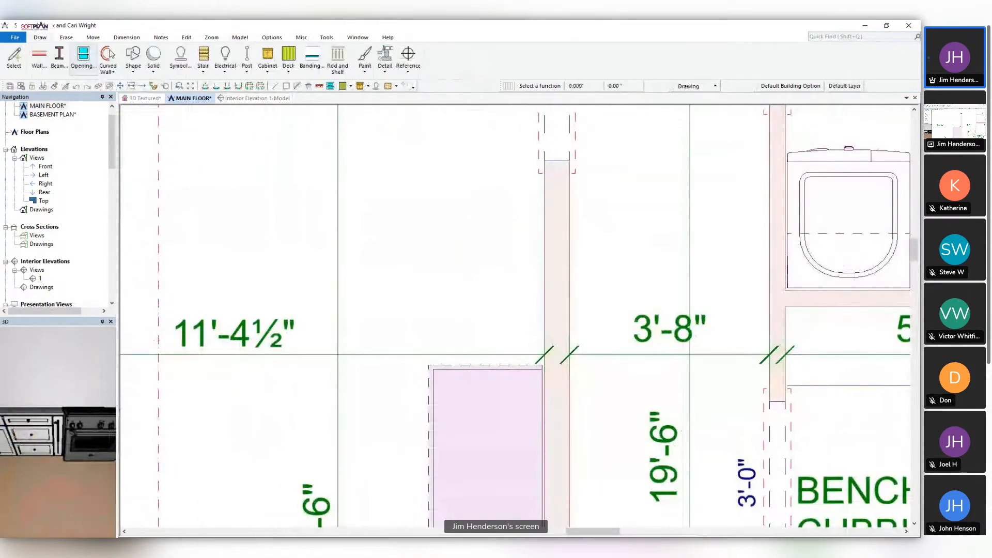
click(178, 55)
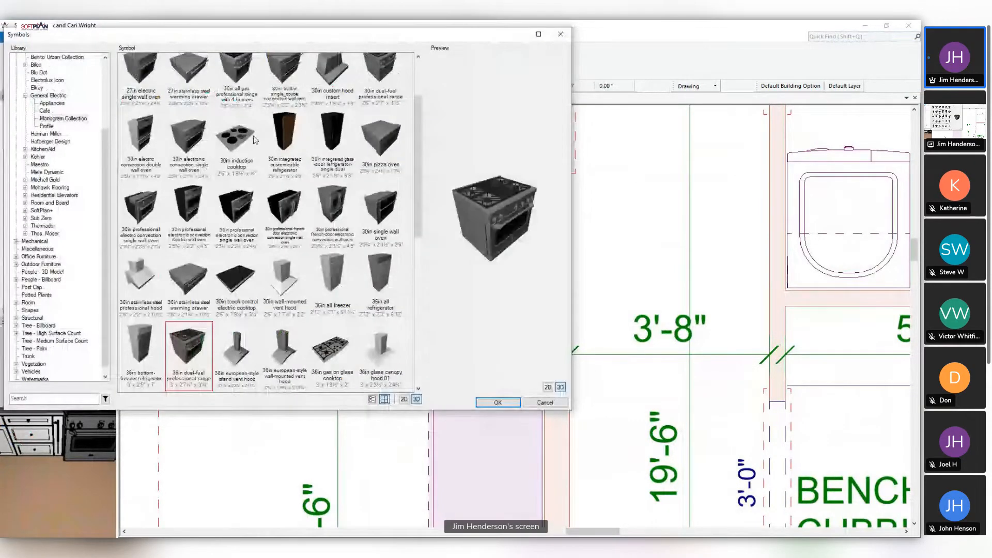
click(65, 111)
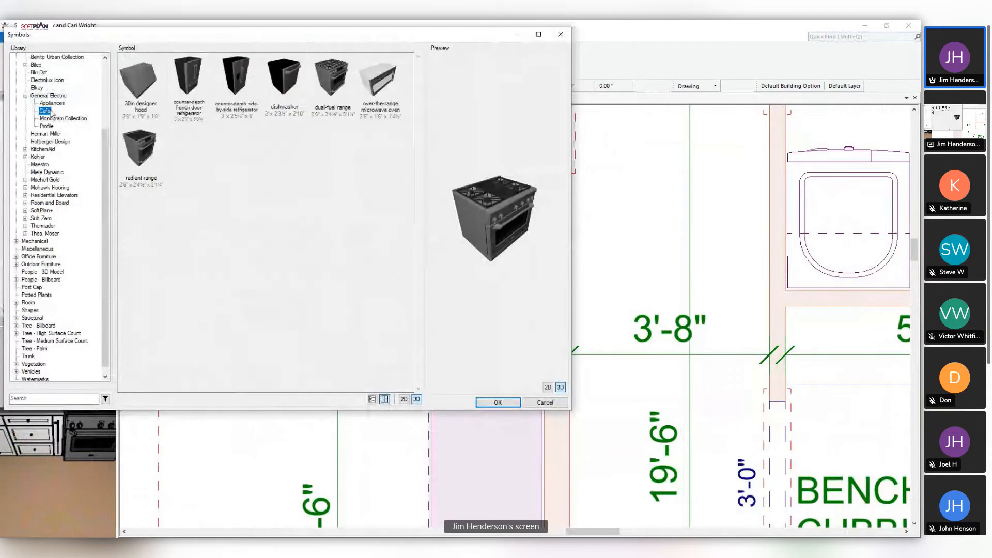
click(236, 86)
click(187, 87)
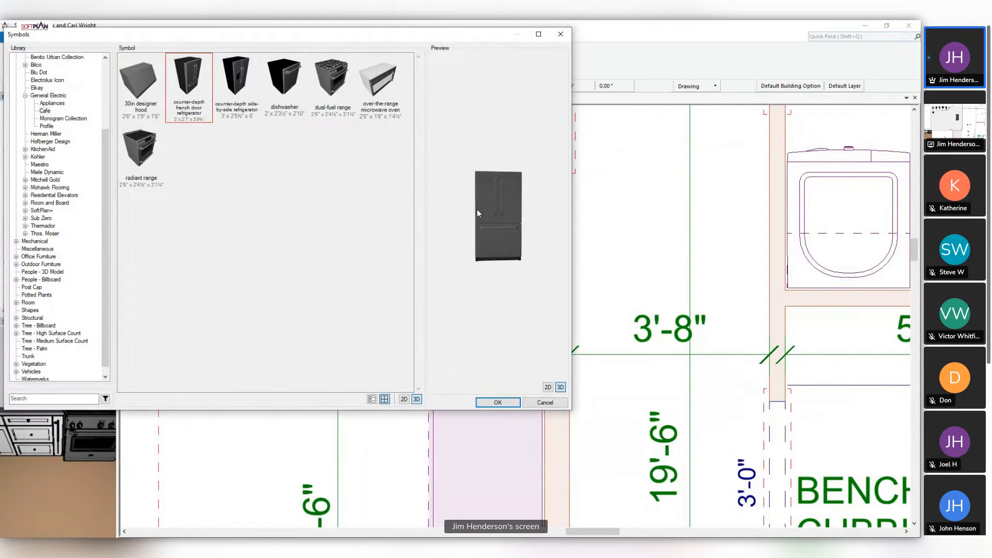
Place the refrigerator against the kitchen's range wall beside the base cabinet run, then shift it slightly away from the cabinets
drag(309, 32, 97, 49)
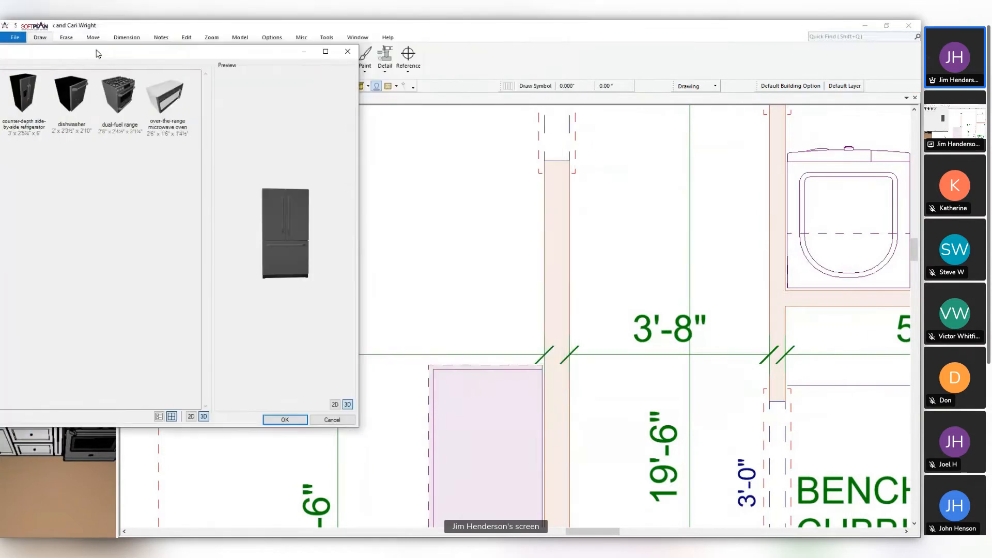
click(526, 268)
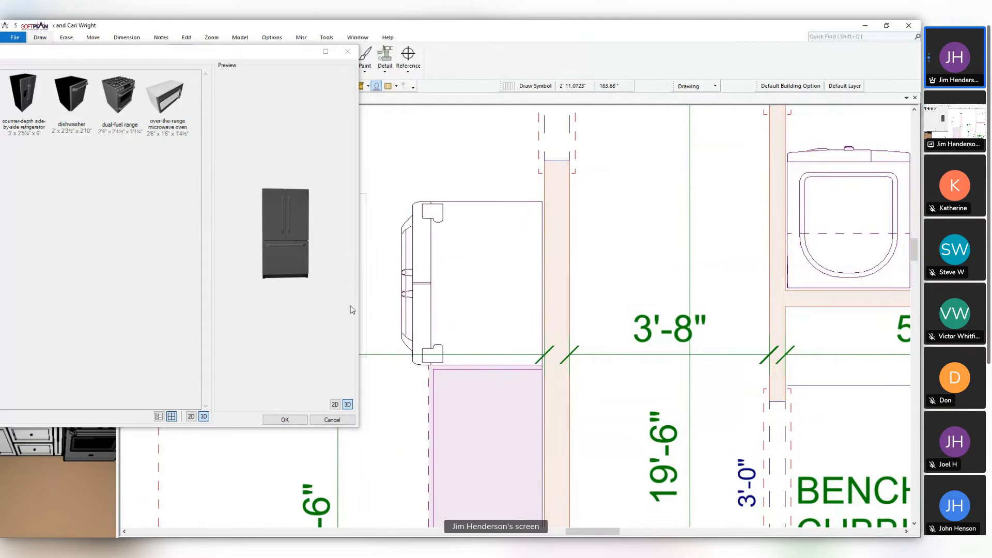
click(285, 419)
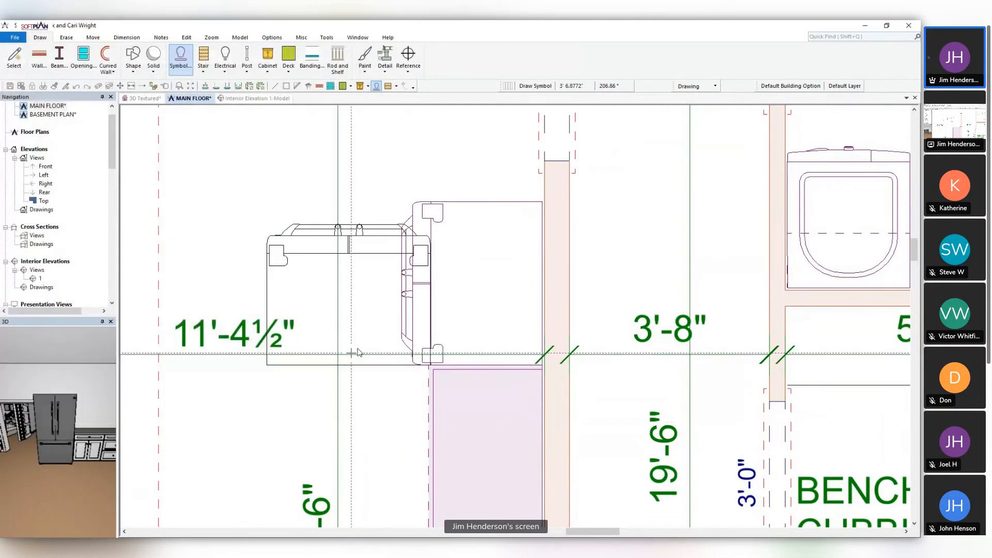
key(Return)
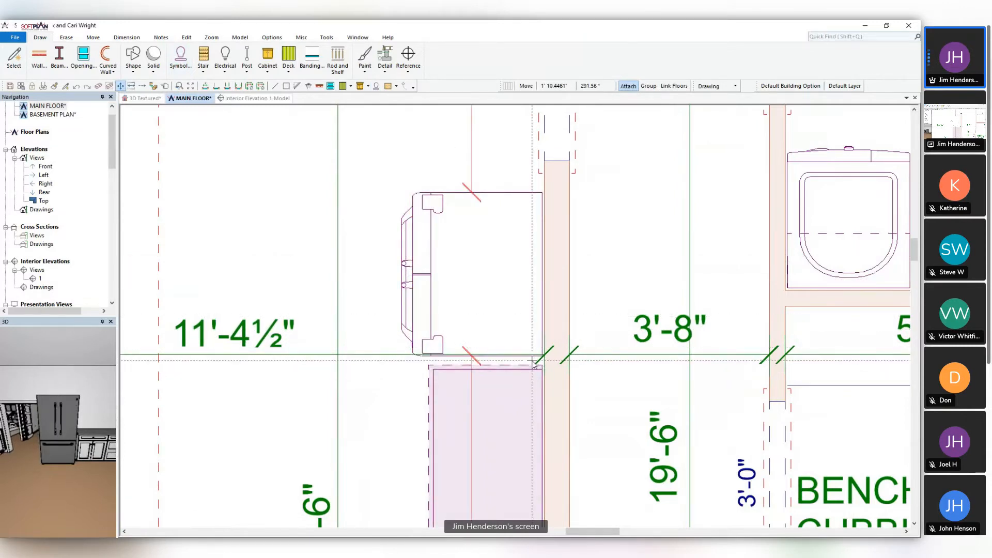
Start a custom tall cabinet with the Fill shape and a width of 2 inches
click(267, 57)
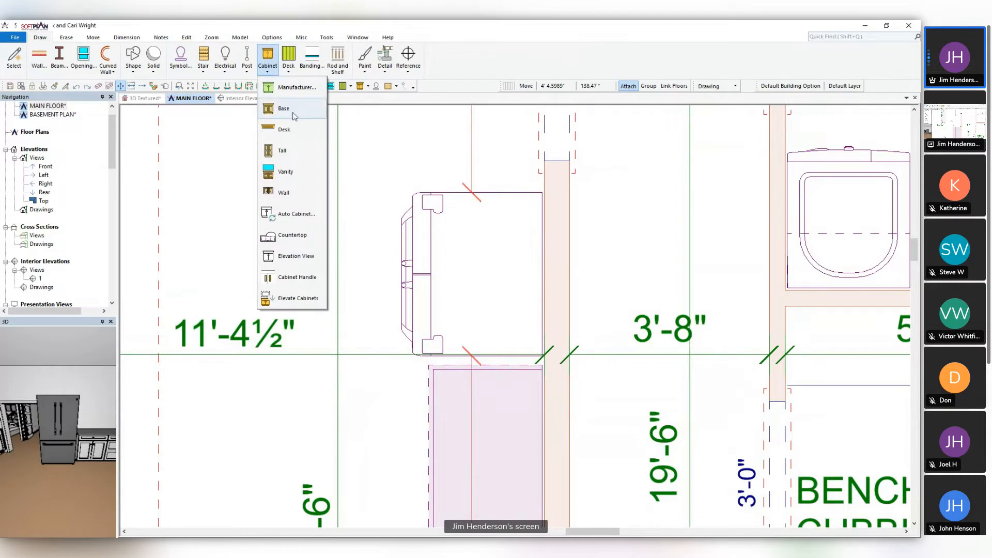
click(305, 151)
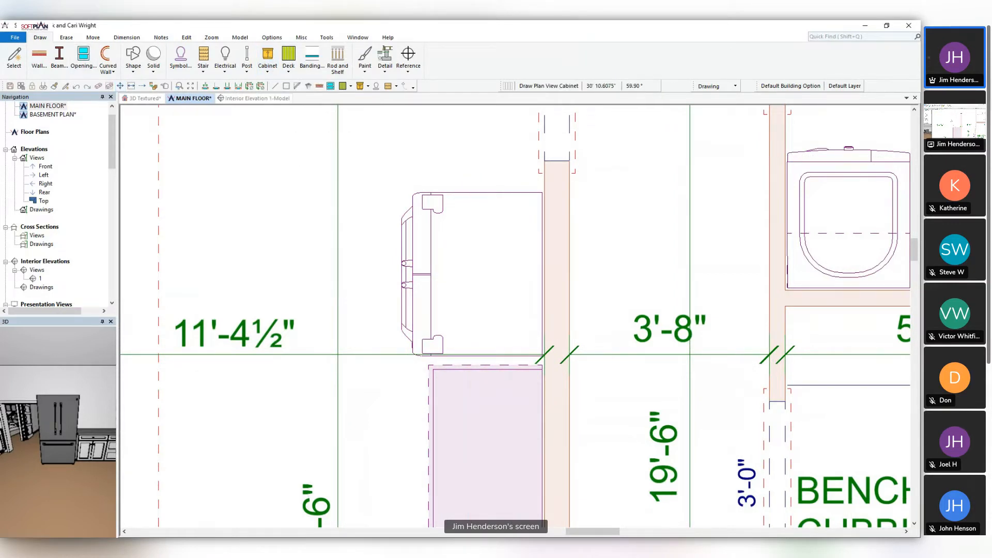
drag(213, 115, 228, 123)
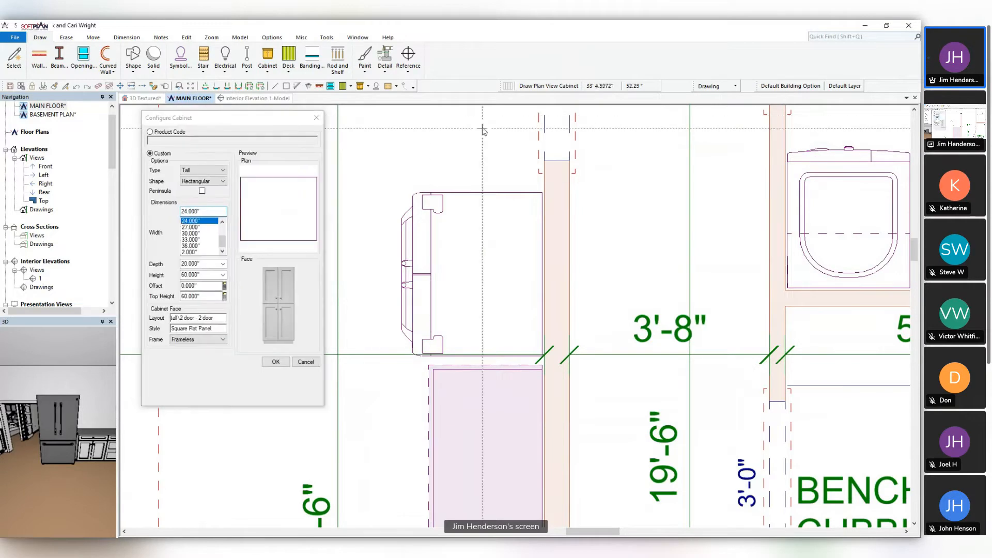
scroll(484, 130, down, 1)
scroll(504, 163, down, 1)
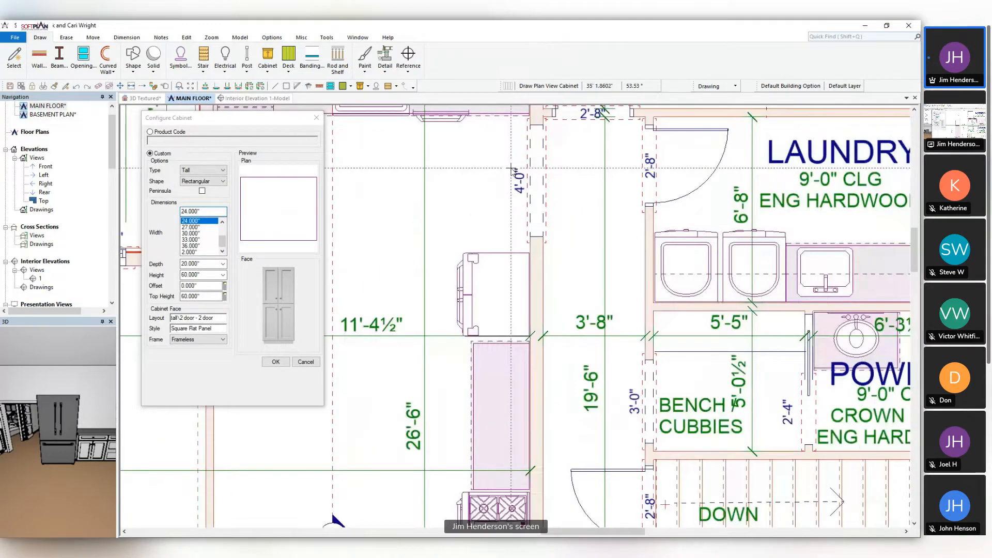
scroll(510, 169, down, 1)
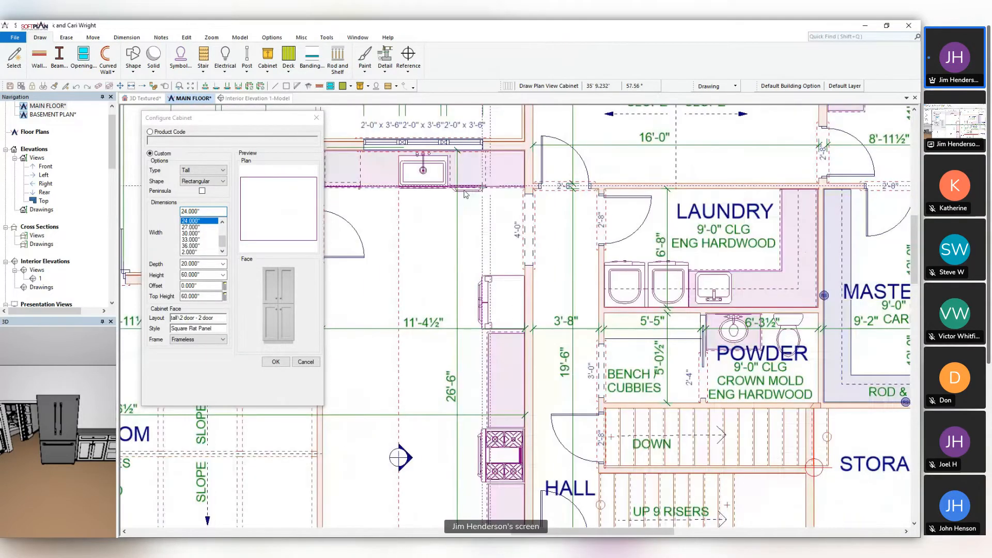
click(207, 229)
double_click(210, 212)
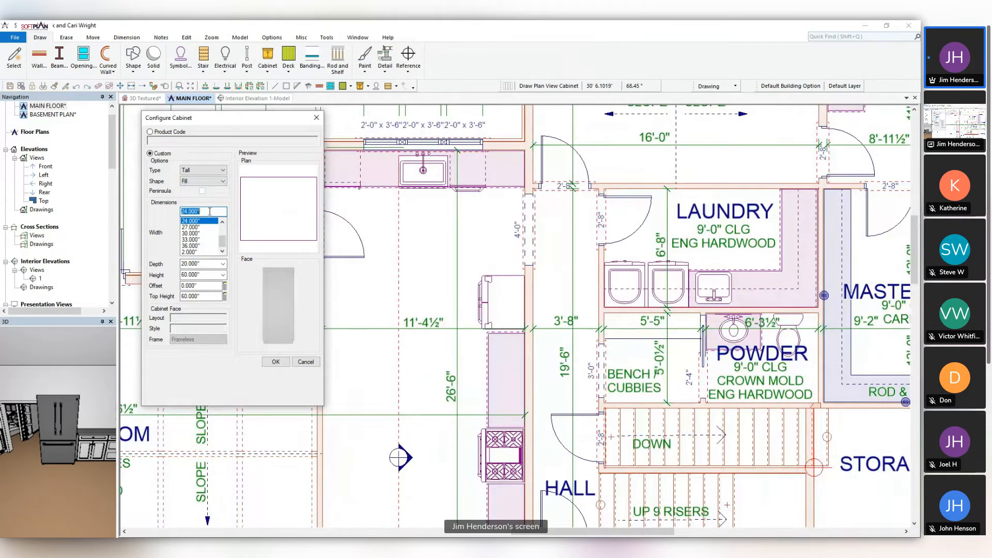
text(2)
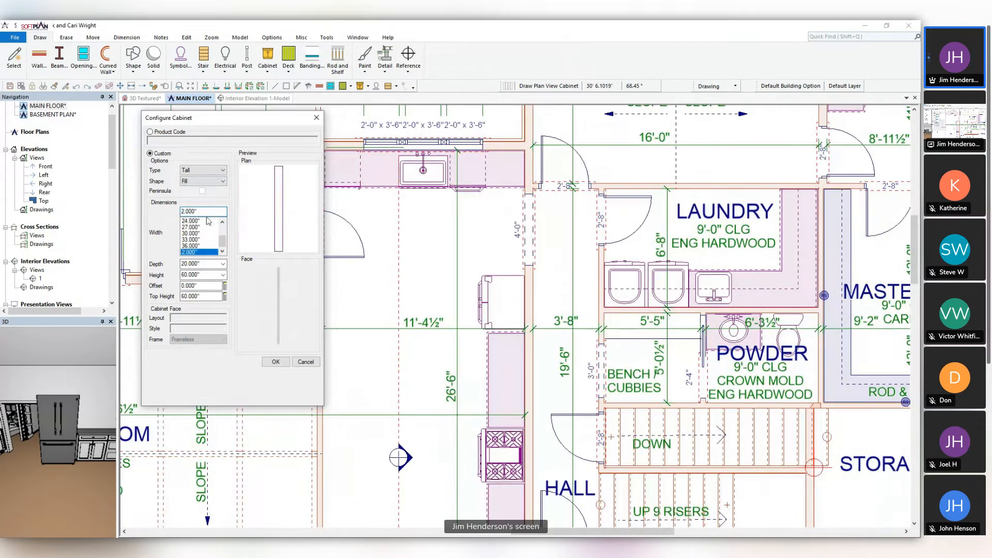
Set the tall fill cabinet's depth to 24 inches and its height to 96 inches
double_click(208, 263)
text(24)
double_click(211, 275)
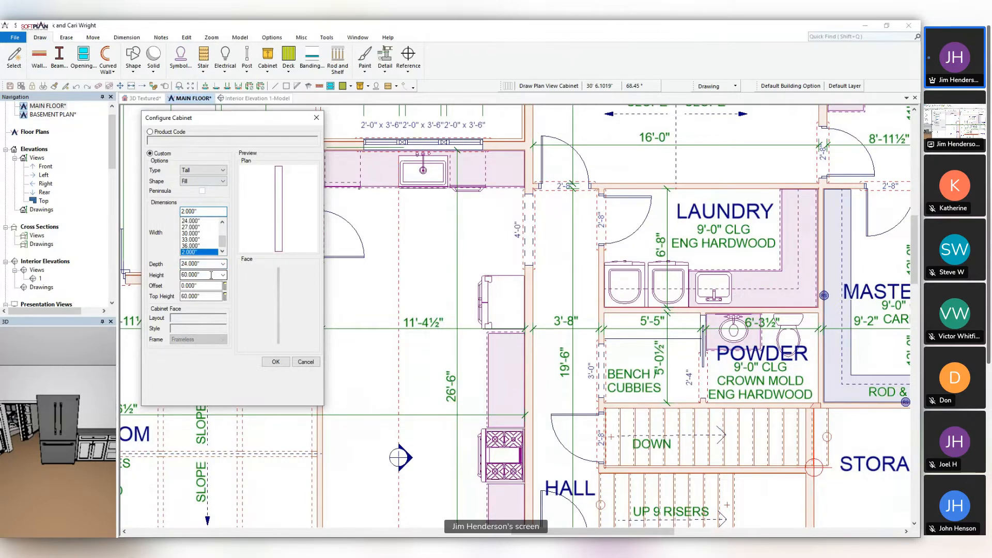
text(96)
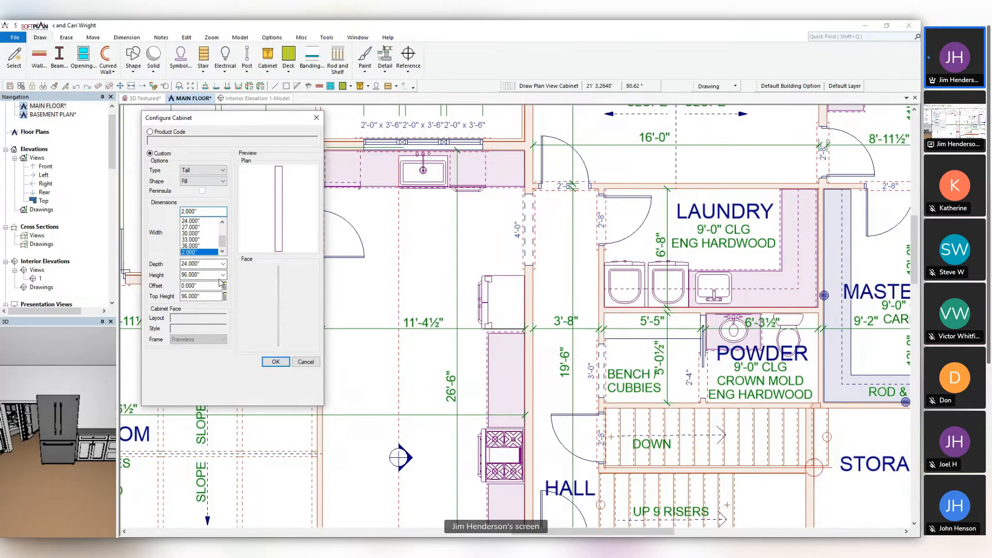
Place one tall filler panel between the refrigerator and the base cabinets and another on the refrigerator's opposite side
scroll(504, 334, up, 5)
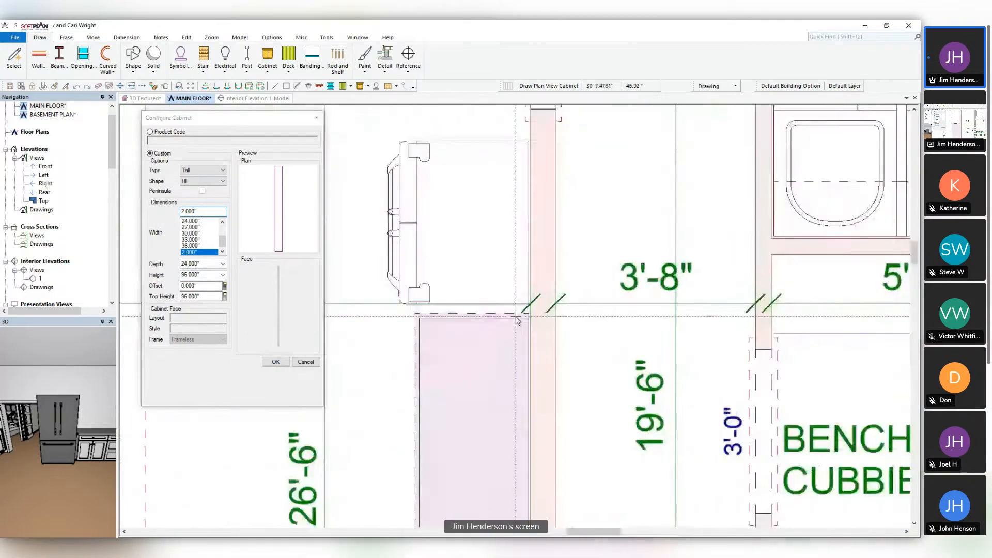
click(534, 310)
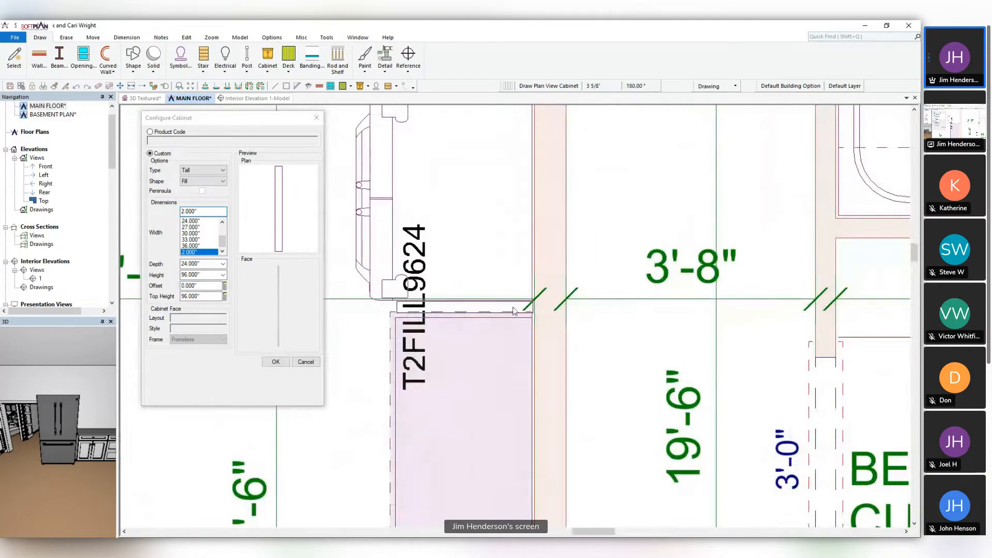
click(499, 318)
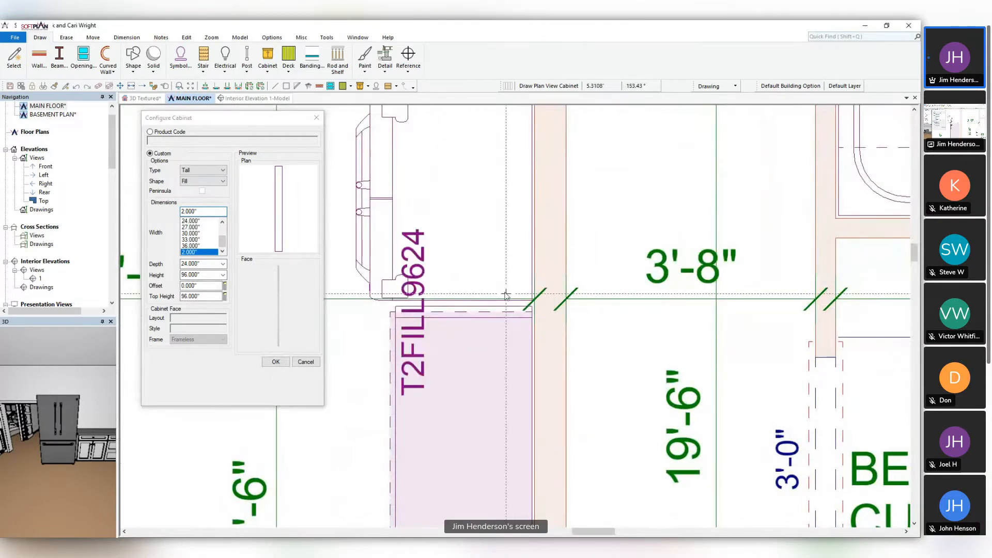
middle_drag(469, 244, 472, 436)
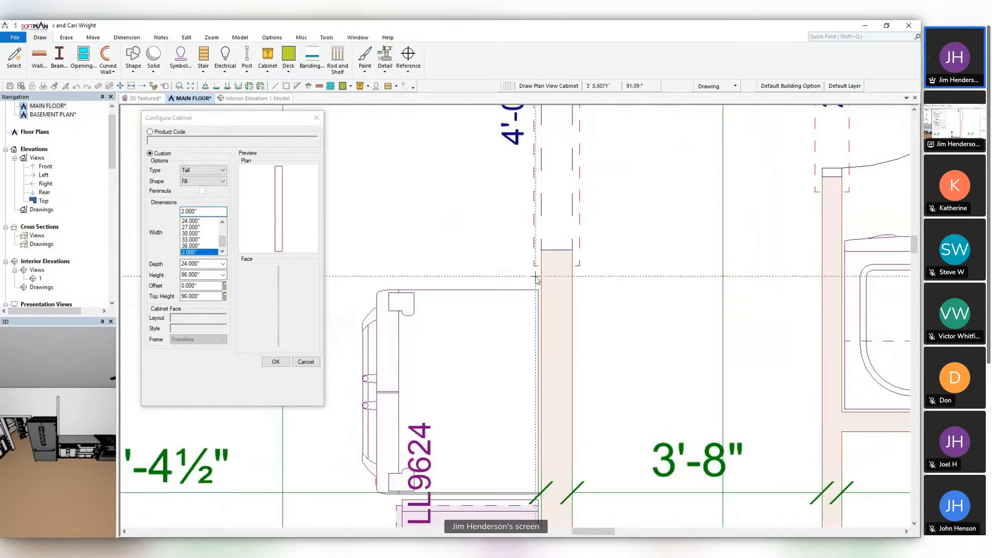
click(276, 362)
Examine the refrigerator and its two side panels in the textured 3D view
click(138, 98)
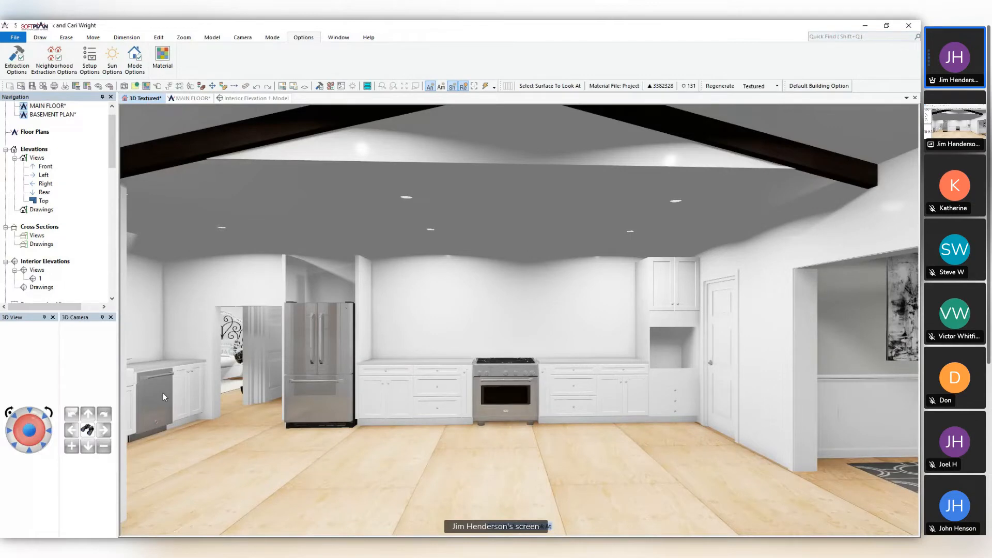
drag(163, 393, 410, 350)
middle_drag(410, 349, 403, 349)
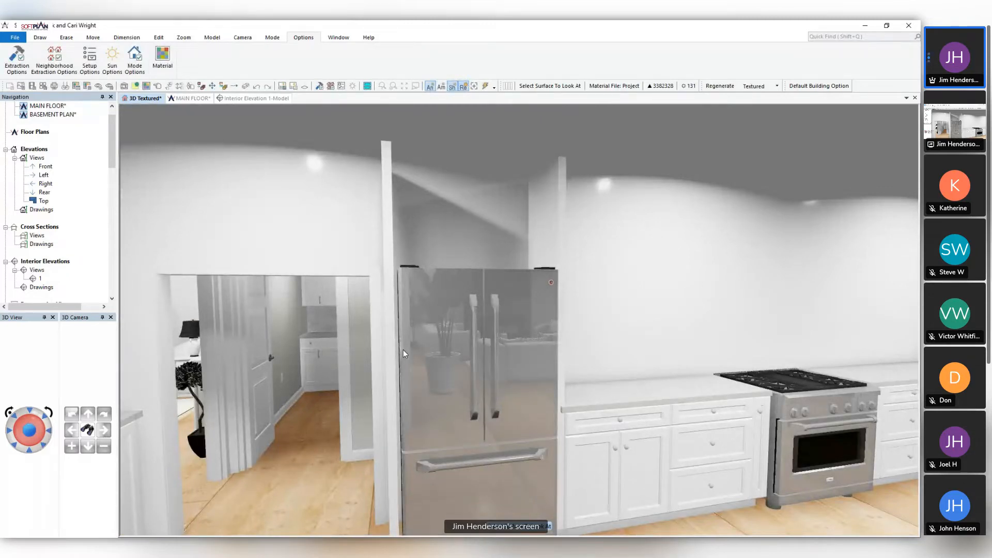
middle_drag(479, 296, 510, 249)
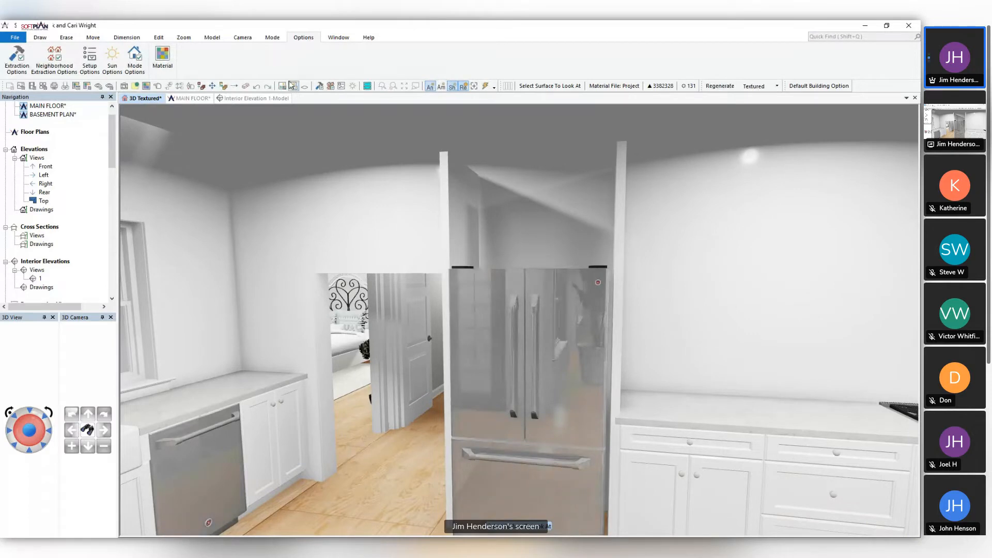
Move the refrigerator on the main floor plan out from between the two filler panels into the open kitchen
click(182, 99)
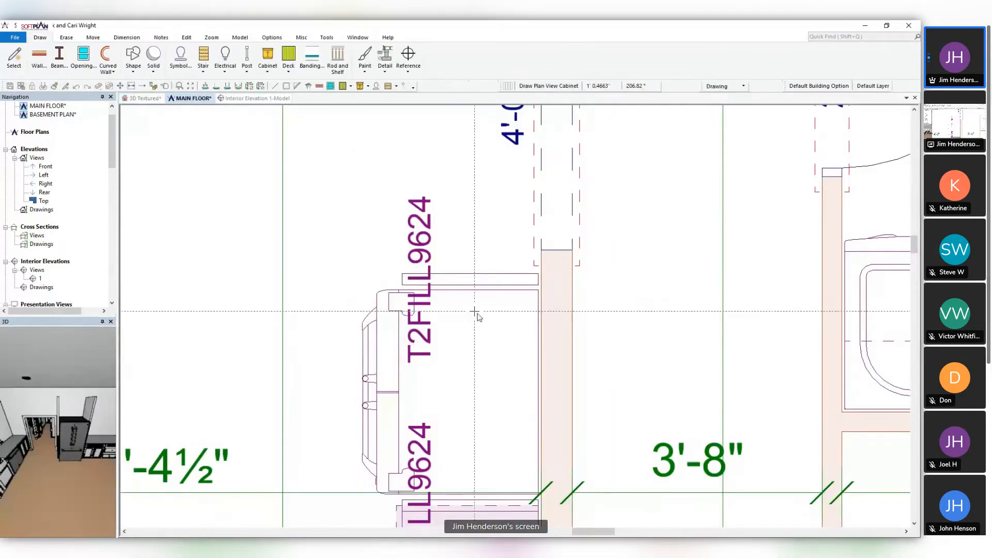
drag(502, 334, 263, 336)
Add a vertical dimension between the inner faces of the two filler panels with Symbol Dimension enabled
middle_drag(469, 383, 473, 244)
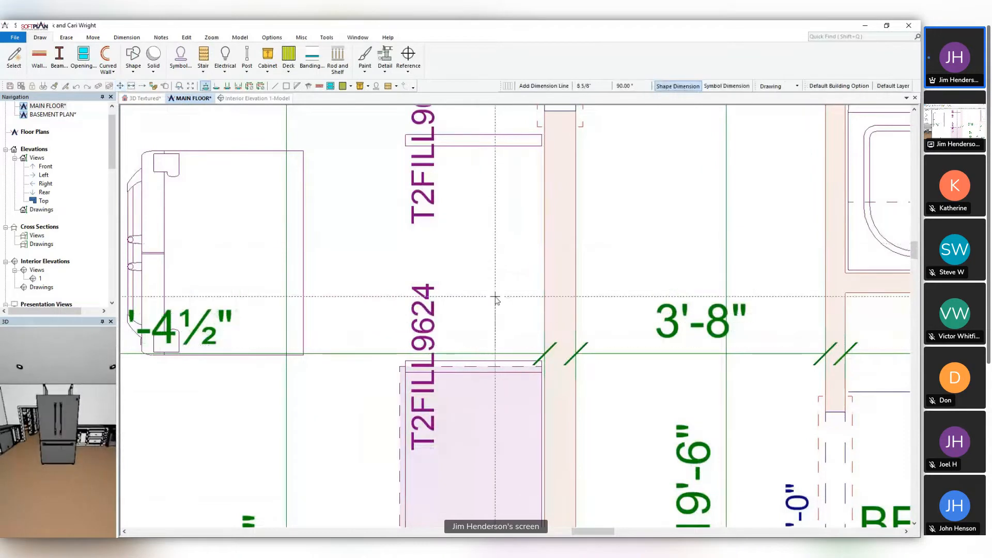
right_click(516, 247)
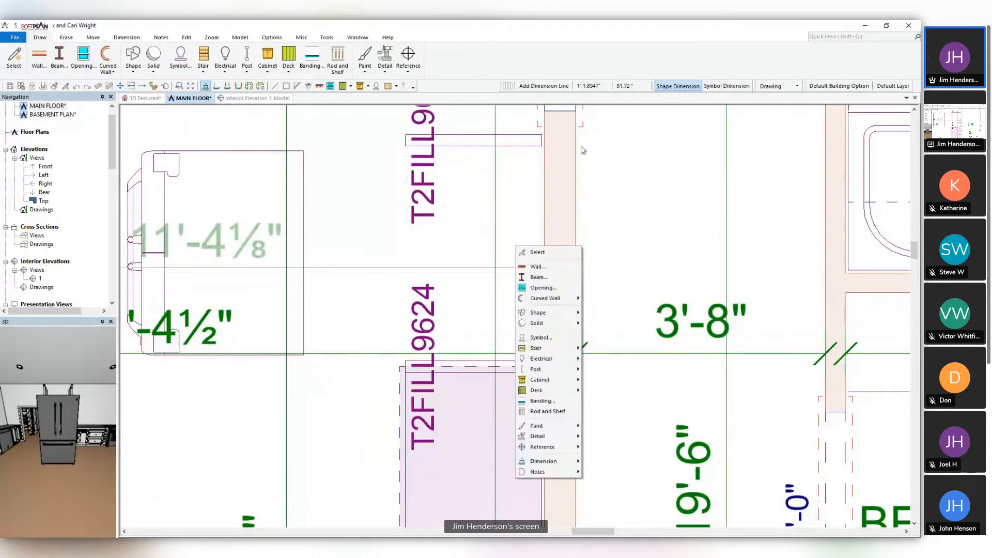
click(126, 37)
click(24, 61)
click(726, 87)
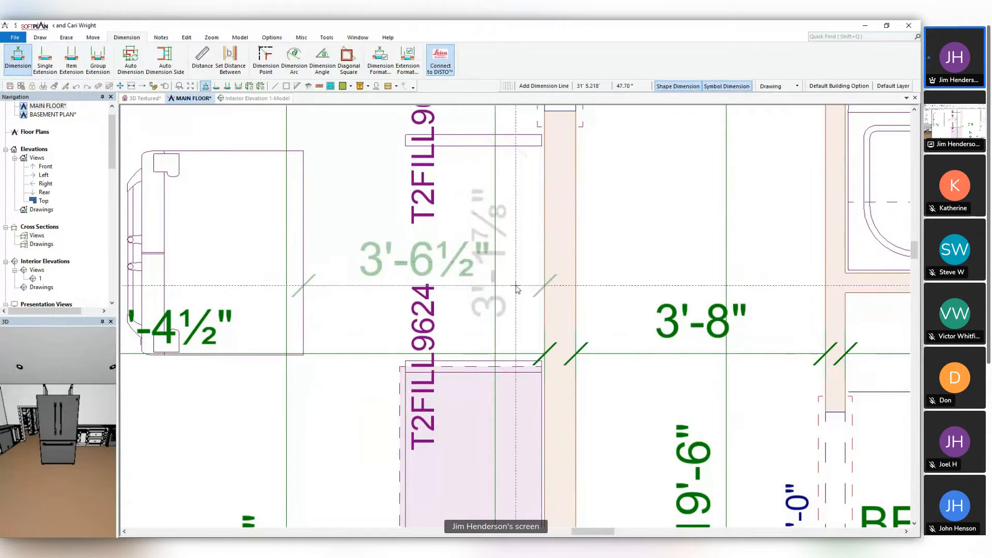
right_click(514, 249)
Set the distance between the two filler panels to 3'-2"
click(553, 262)
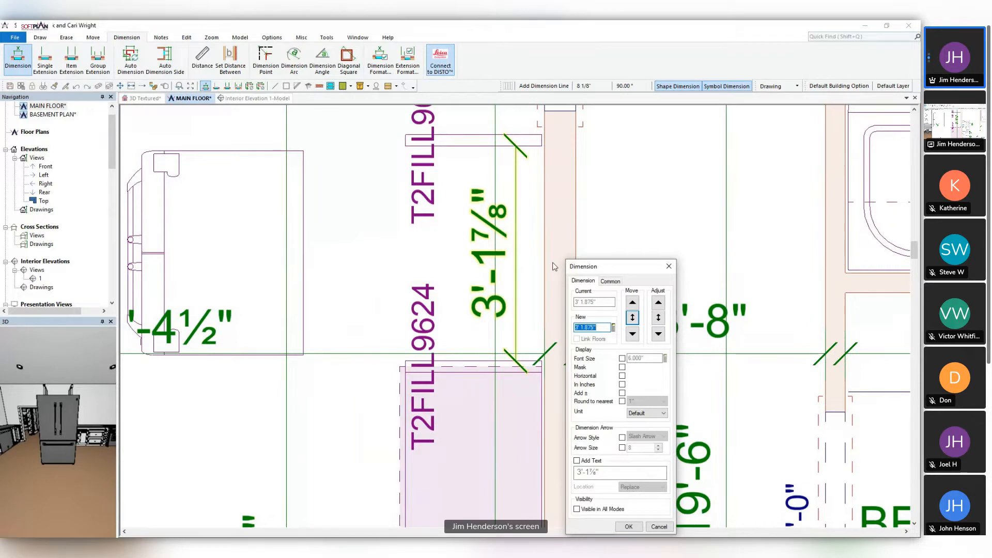
text(3' 2.000")
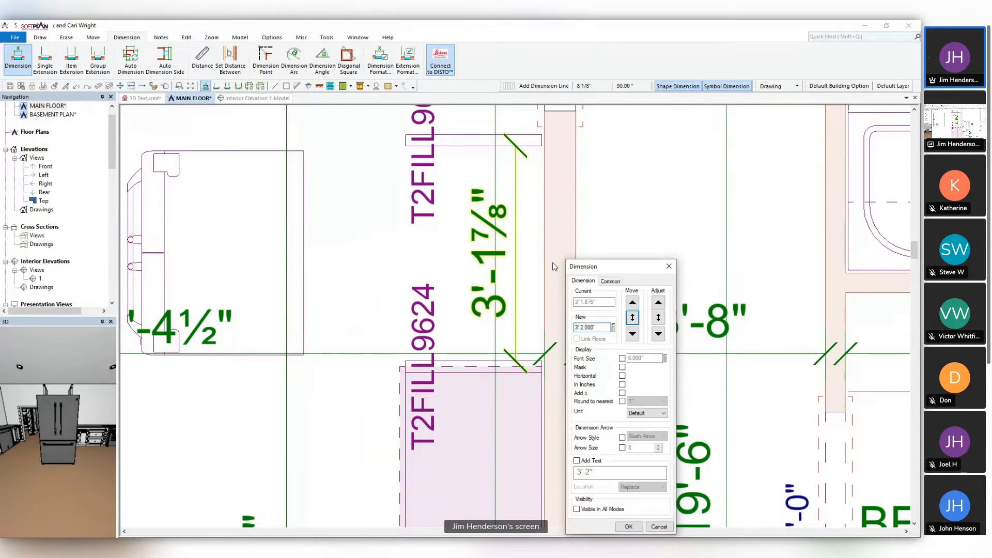
key(Return)
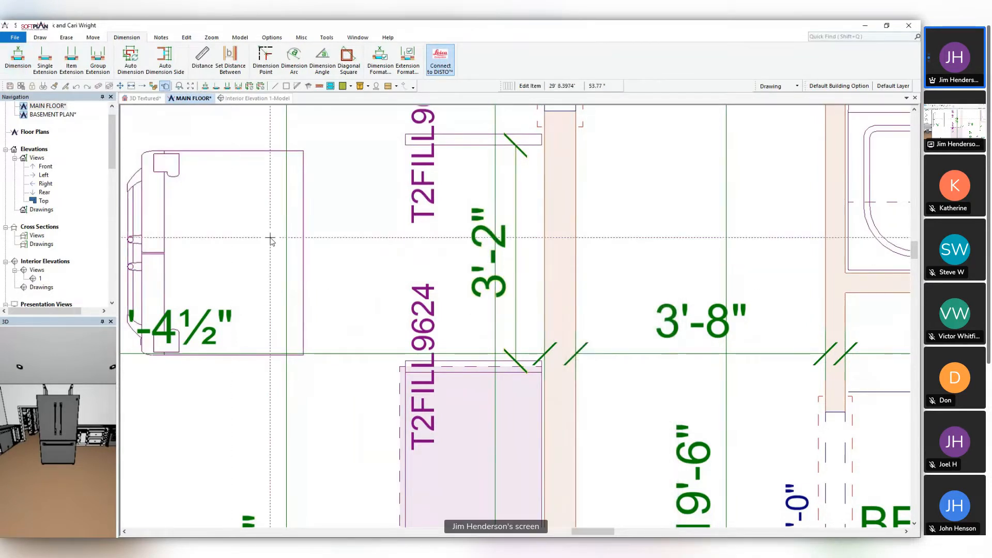
Move the refrigerator back against the wall between the two filler panels and set the distance between the panels to 3'-0"
click(242, 234)
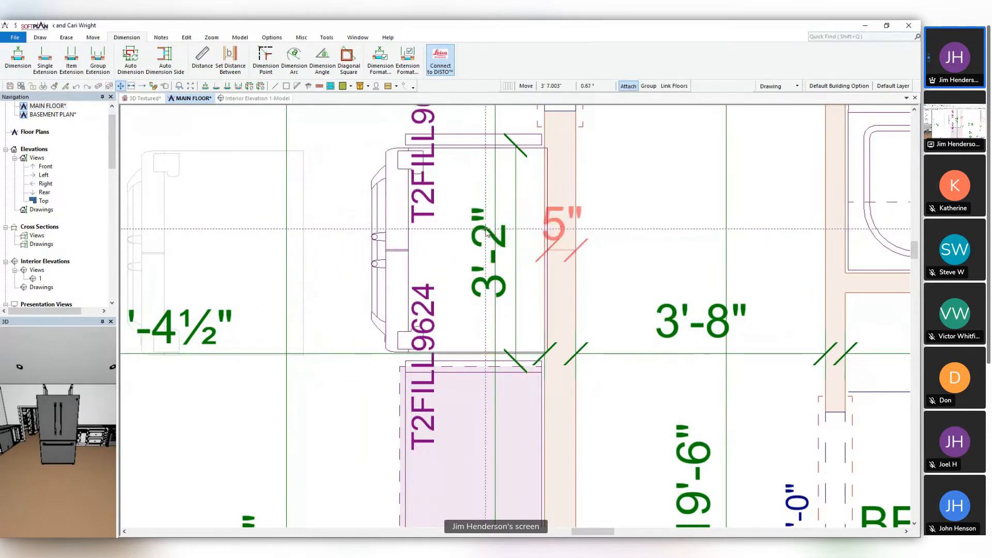
click(499, 255)
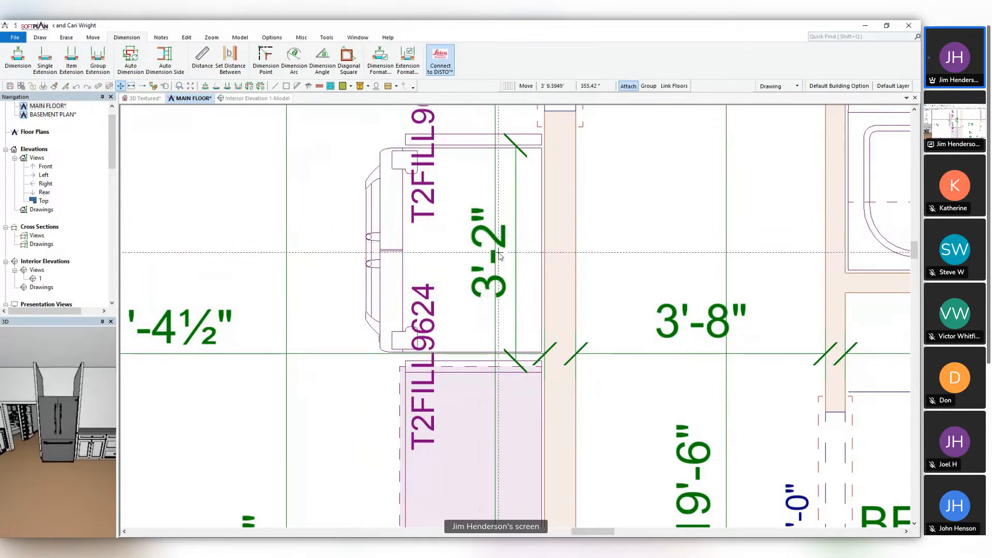
right_click(499, 256)
mouse_move(517, 240)
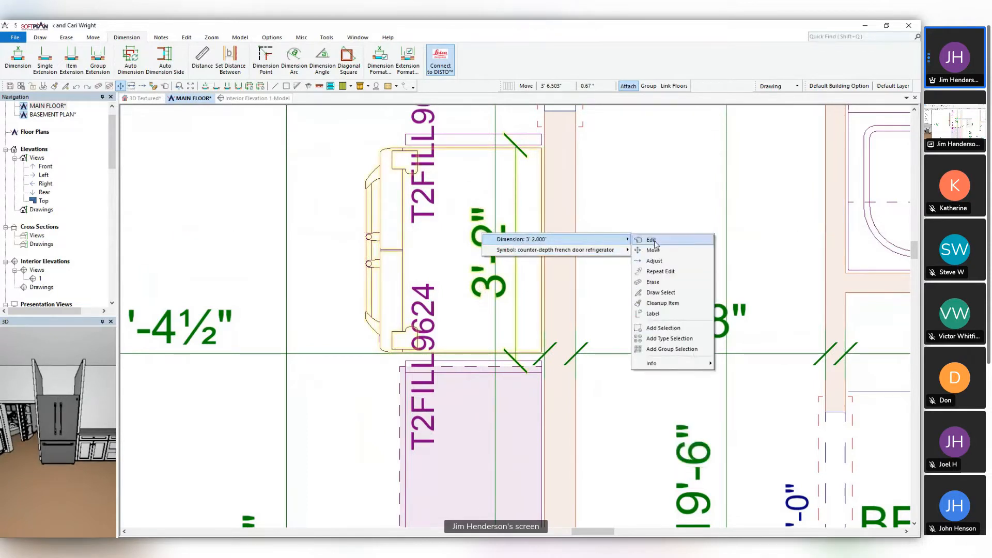
click(652, 240)
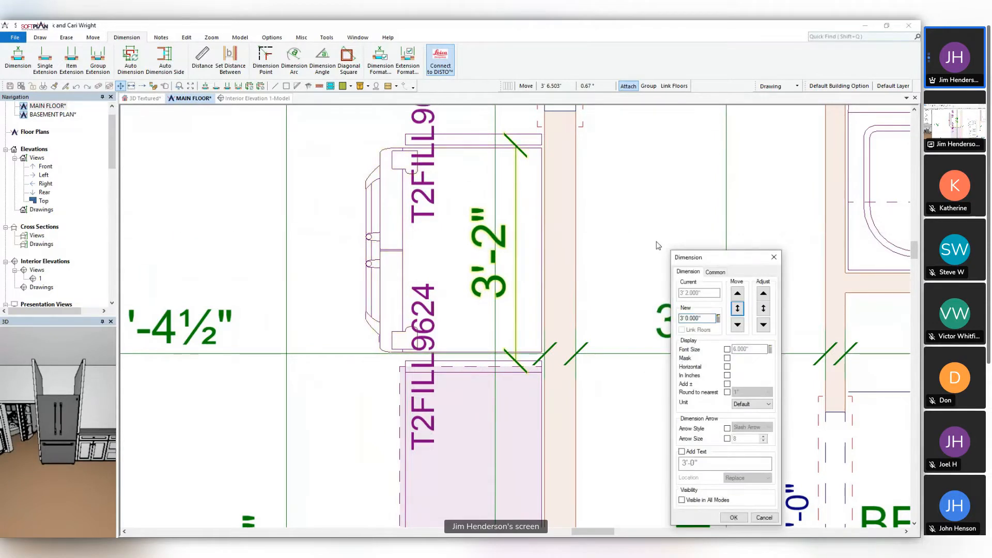
key(Return)
Reposition the refrigerator to fit between the filler panels and check the fit in the textured 3D view
scroll(509, 310, up, 2)
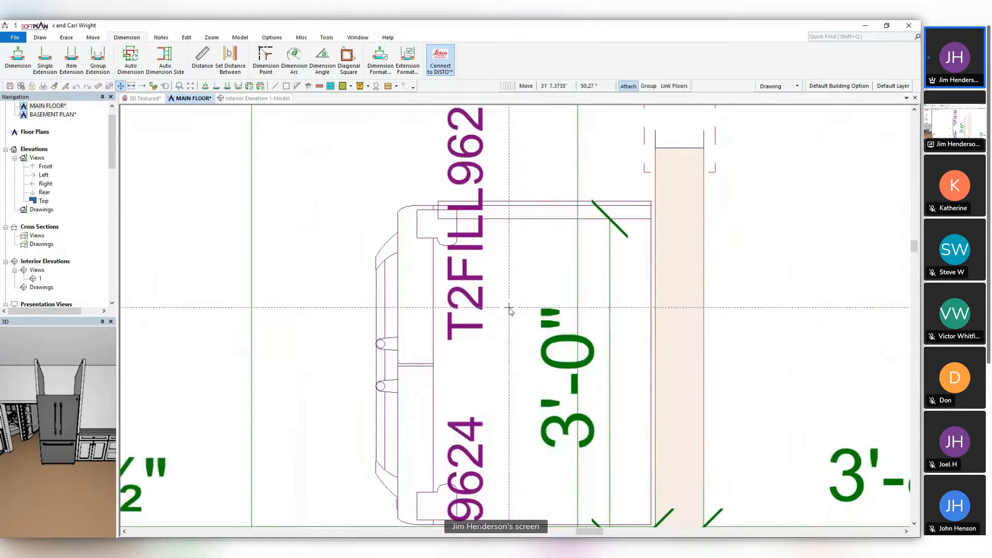
click(529, 295)
scroll(528, 295, down, 2)
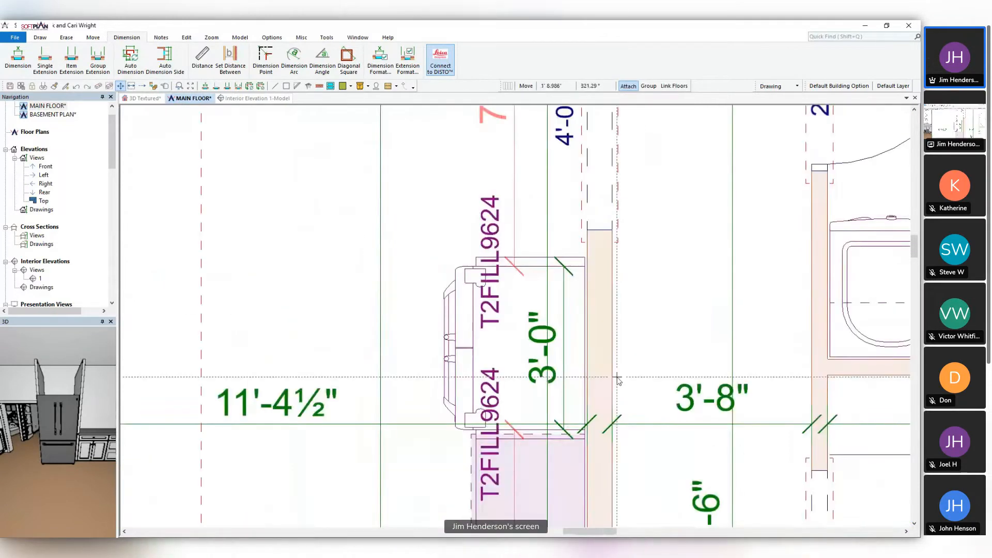
click(144, 98)
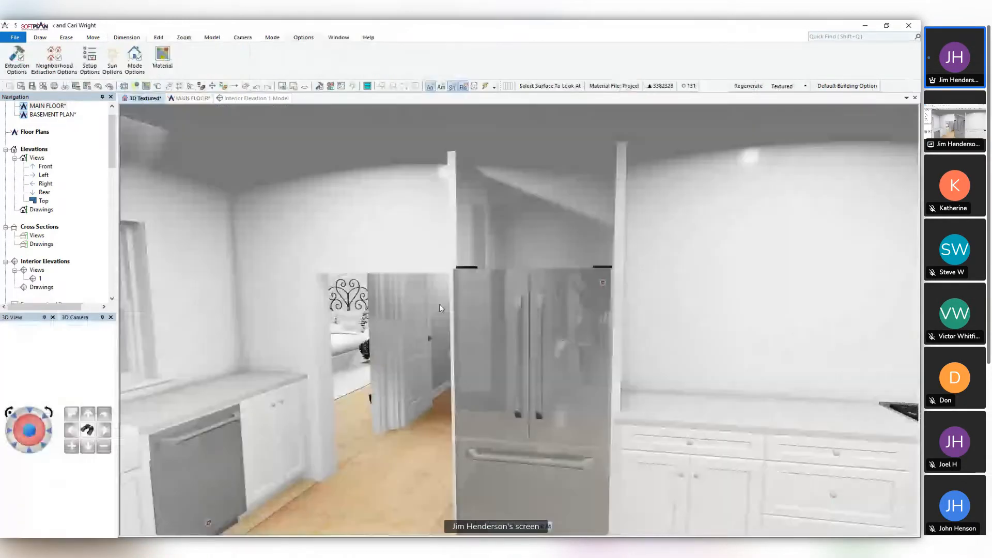
click(557, 334)
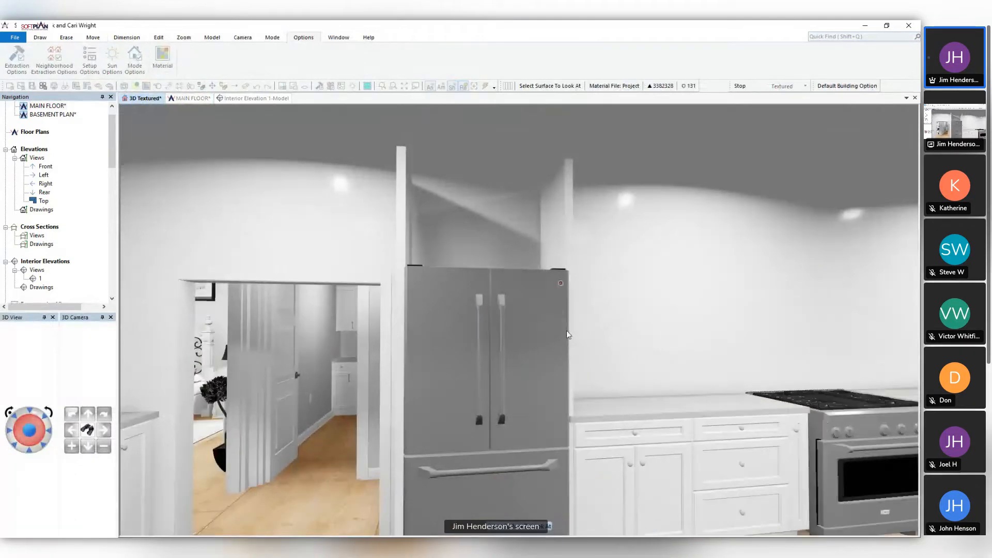
Start a rectangular wall cabinet in the Interior Elevation 1 model, 36" wide and 24" deep
click(233, 99)
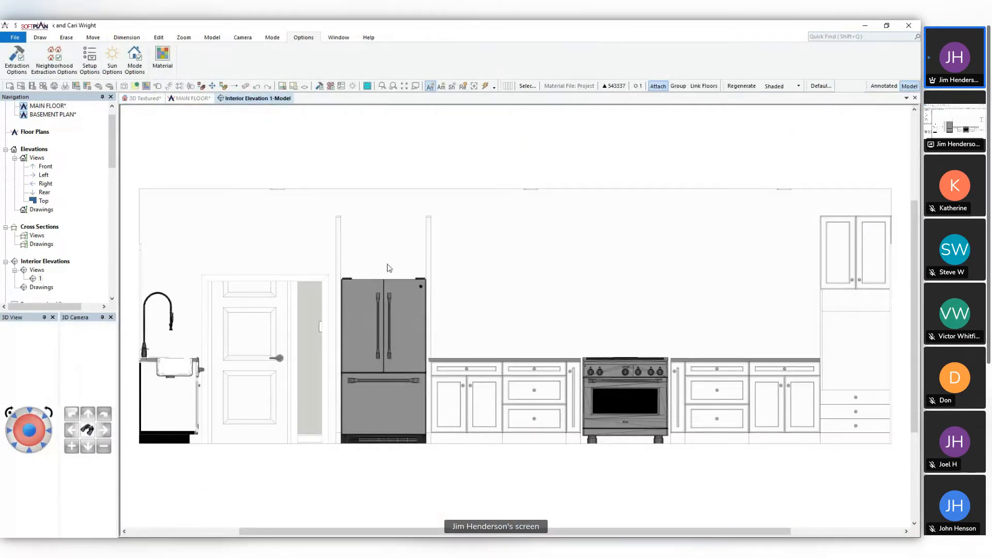
click(44, 41)
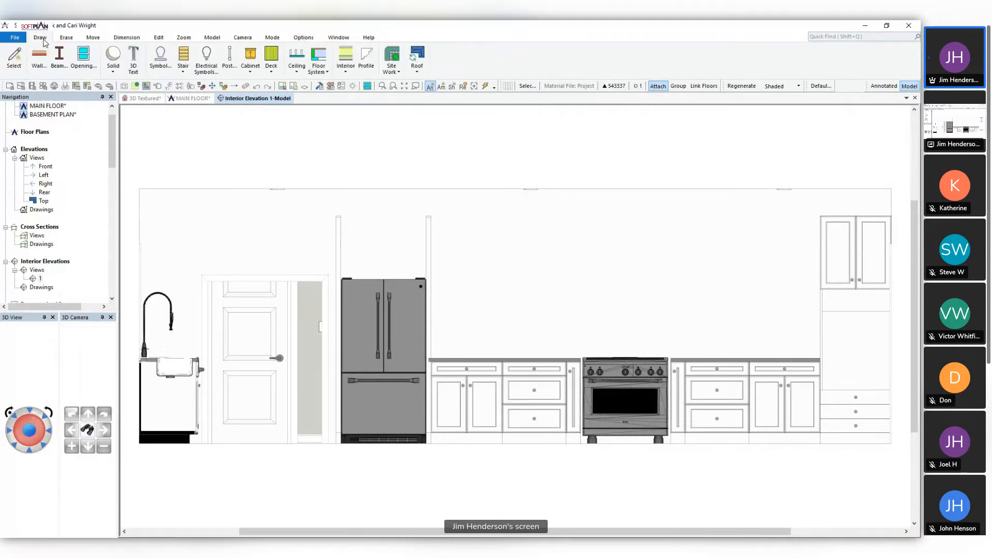
click(253, 64)
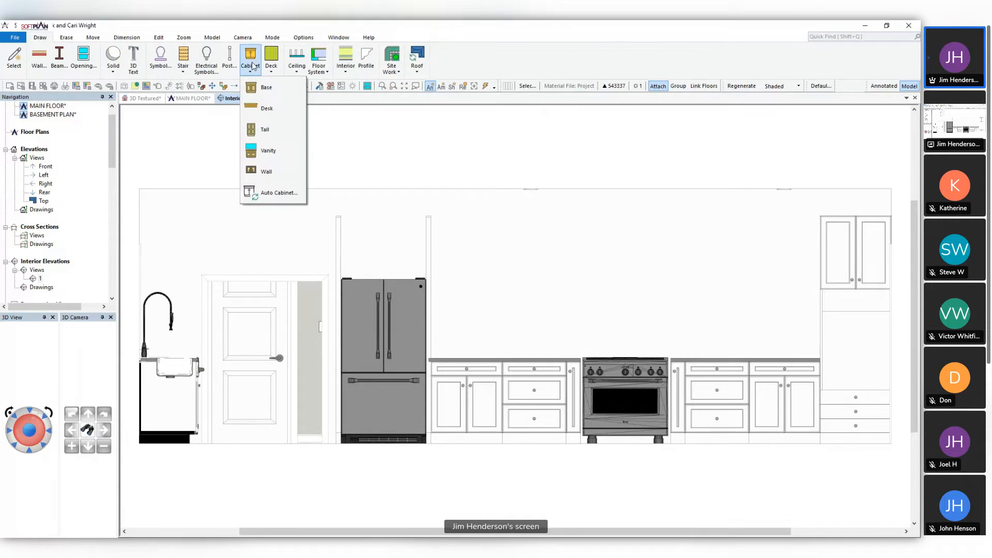
click(288, 172)
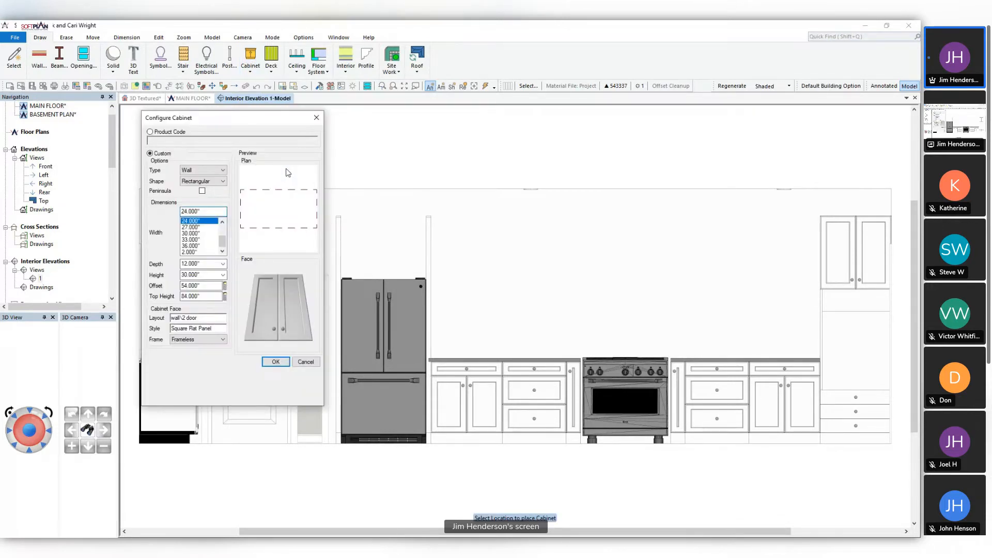
click(197, 246)
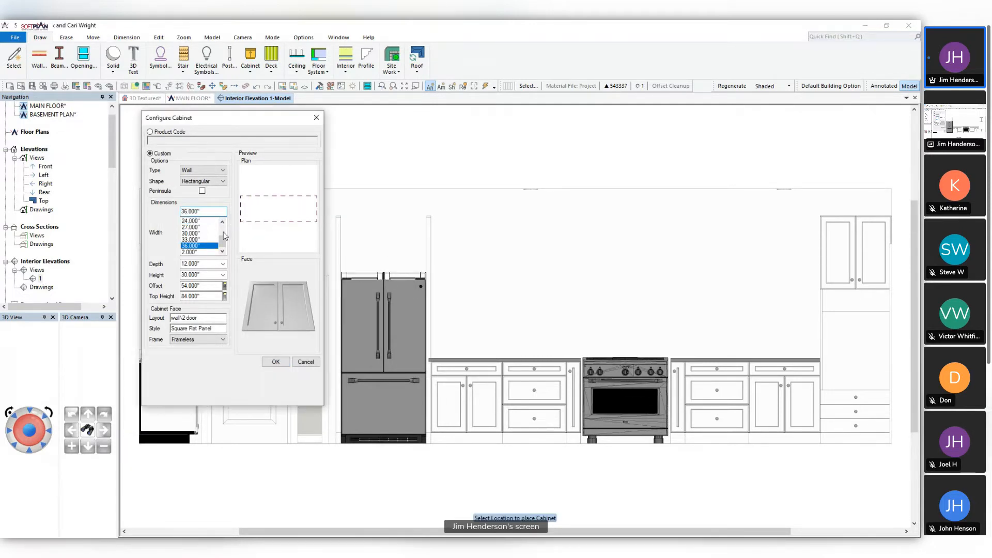
click(212, 263)
text(24)
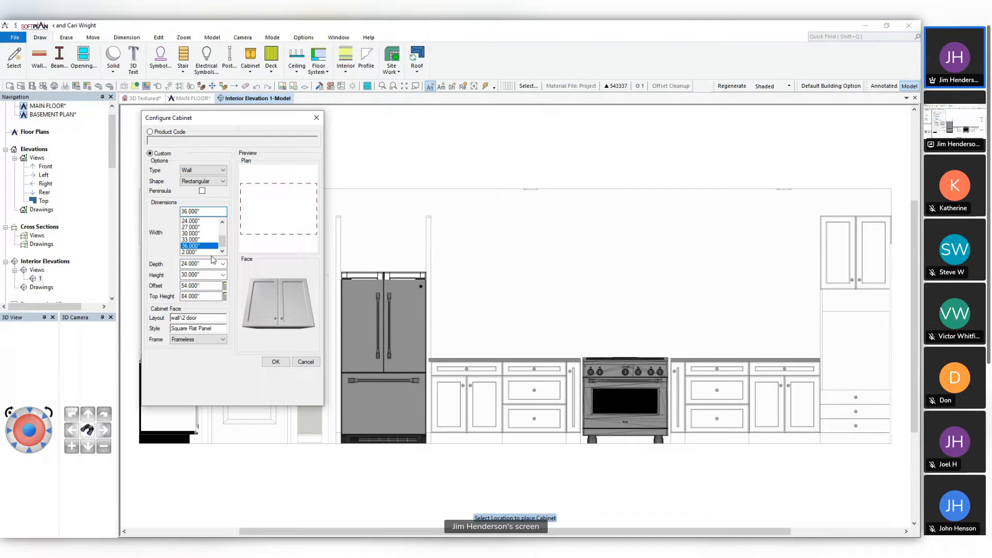
Place the wall cabinet above the refrigerator between the filler panels with a 24" height and 72" offset
double_click(208, 285)
text(72)
key(Tab)
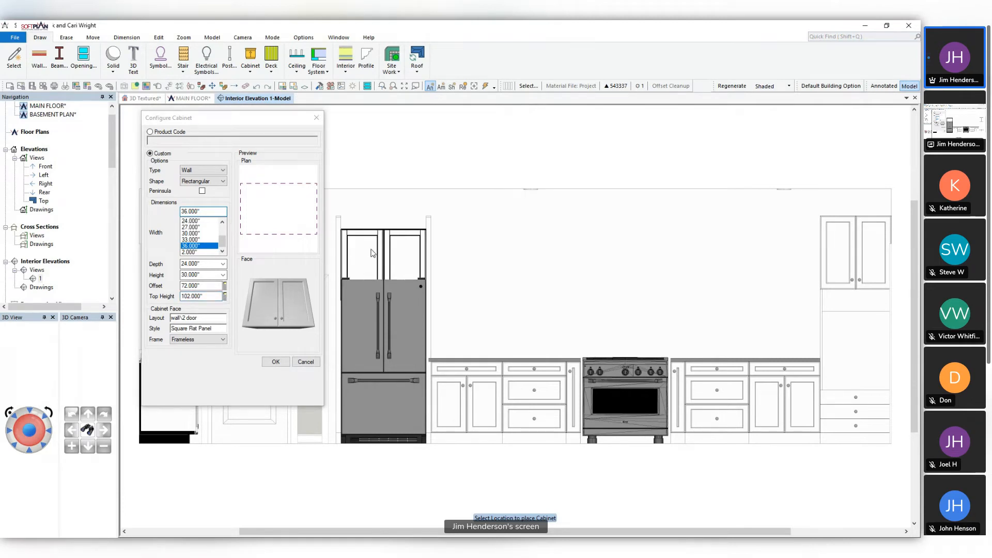
click(214, 275)
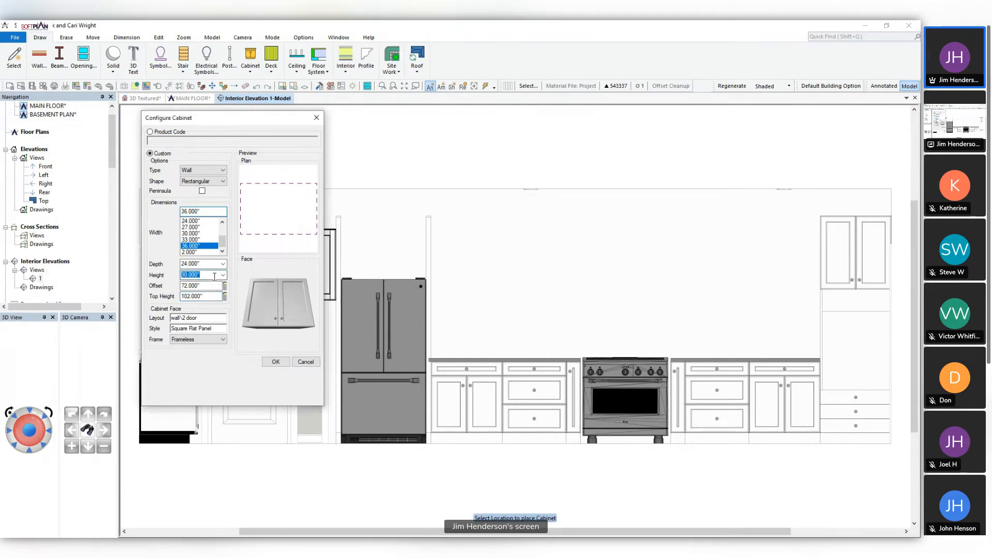
text(24)
click(211, 285)
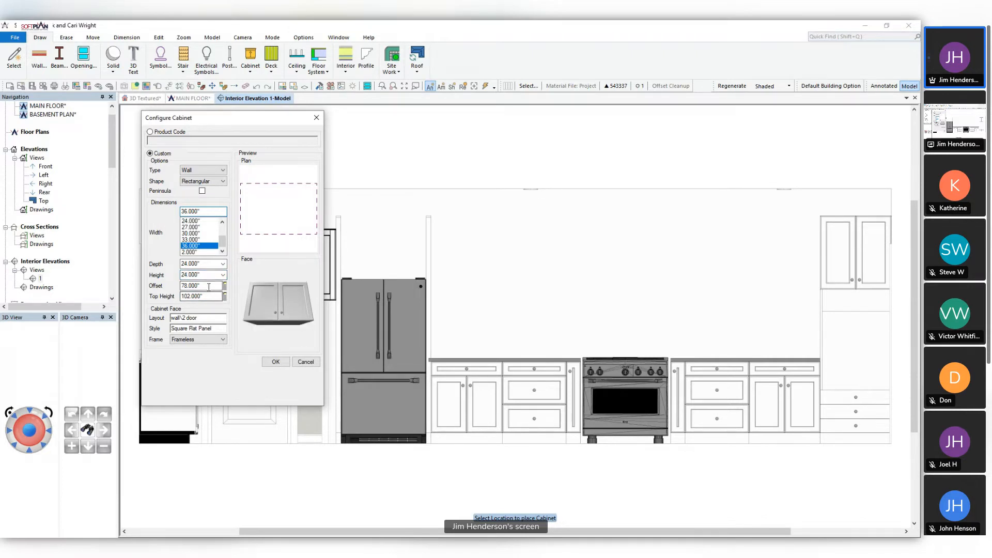
double_click(211, 285)
text(72)
key(Tab)
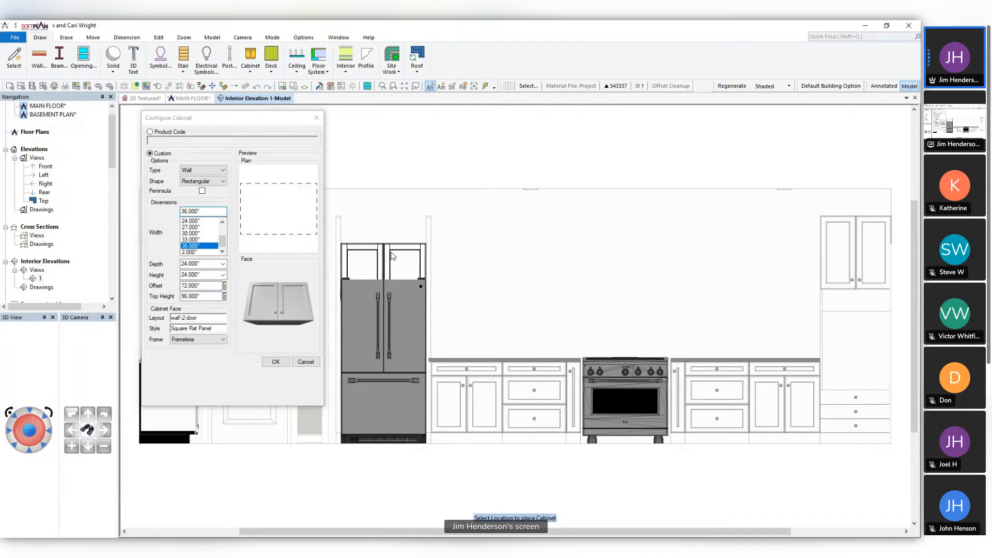
click(391, 253)
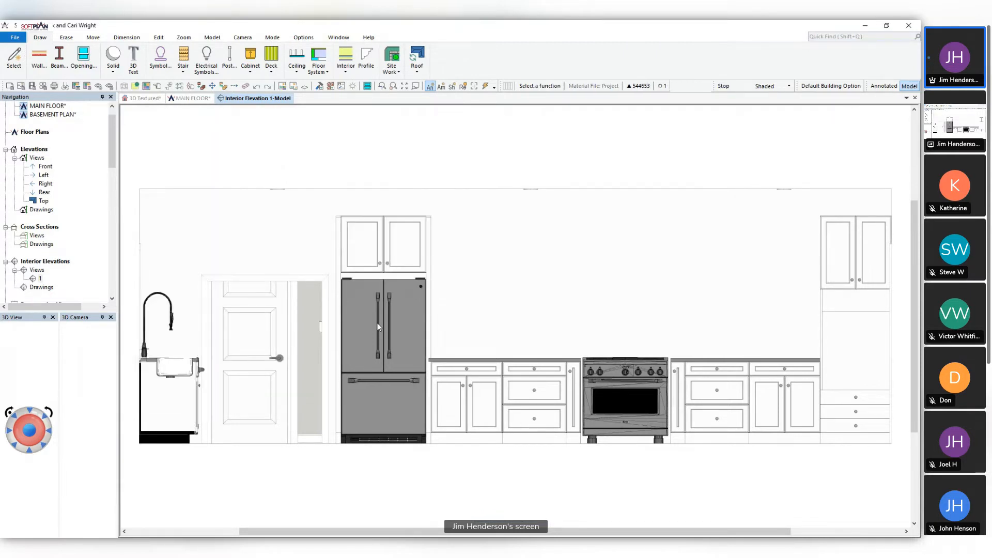
Review the properties of the wall cabinet above the refrigerator without changing them
right_click(402, 243)
click(421, 264)
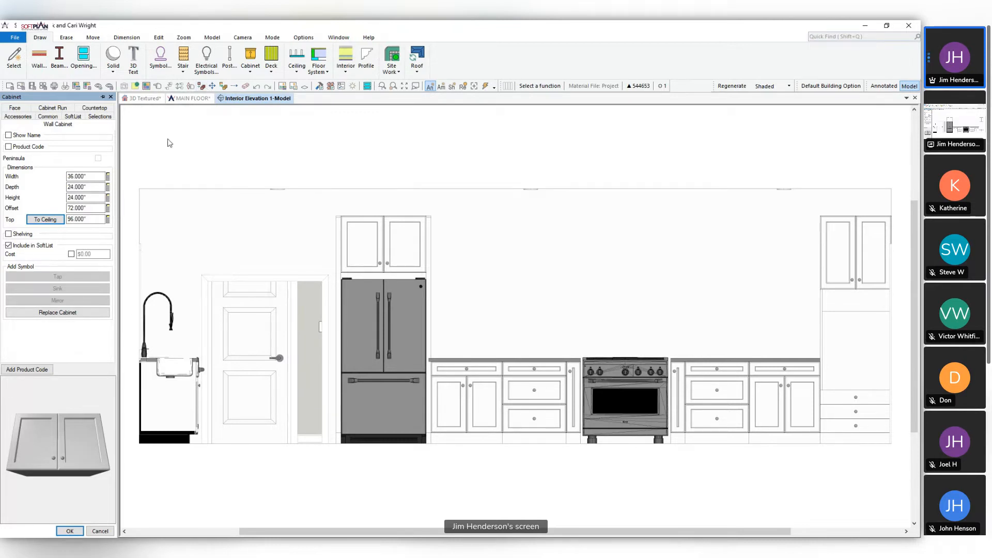
click(70, 531)
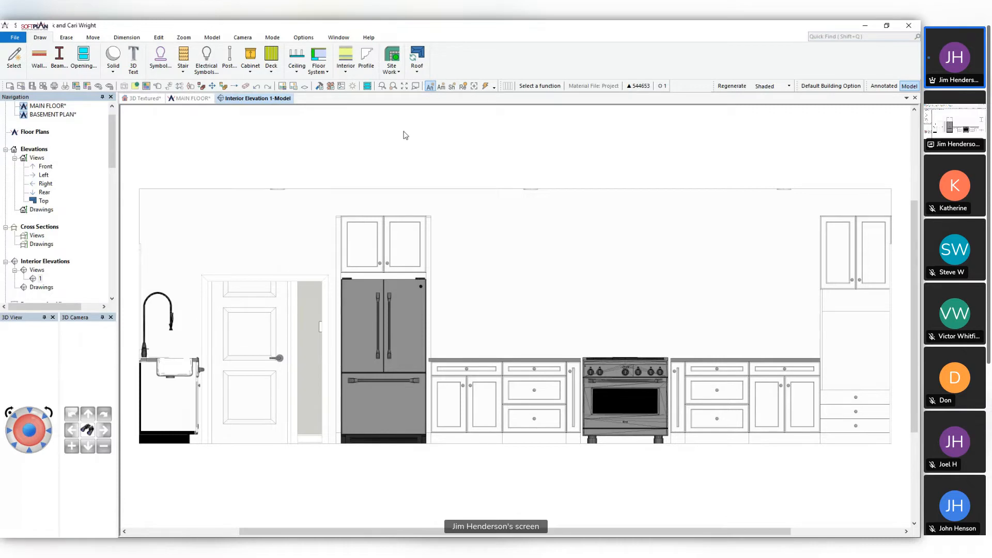
Show the textured 3D view side by side with the interior elevation and turn it toward the range wall
click(144, 99)
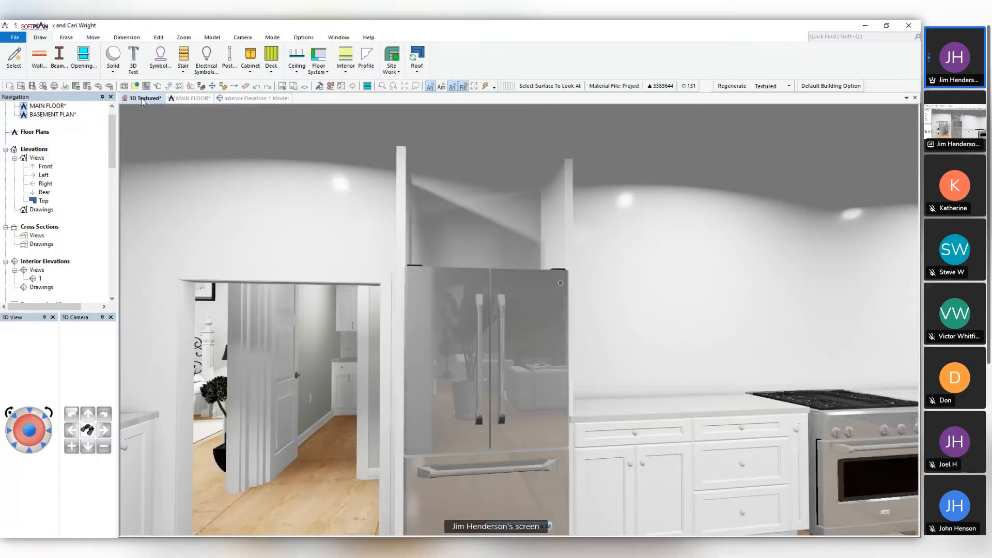
right_click(143, 98)
click(217, 150)
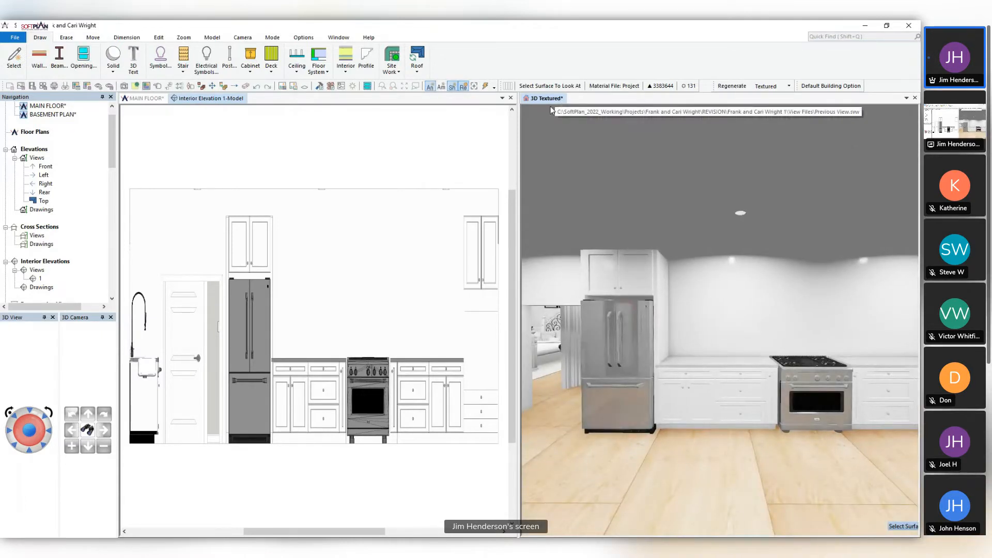
click(665, 278)
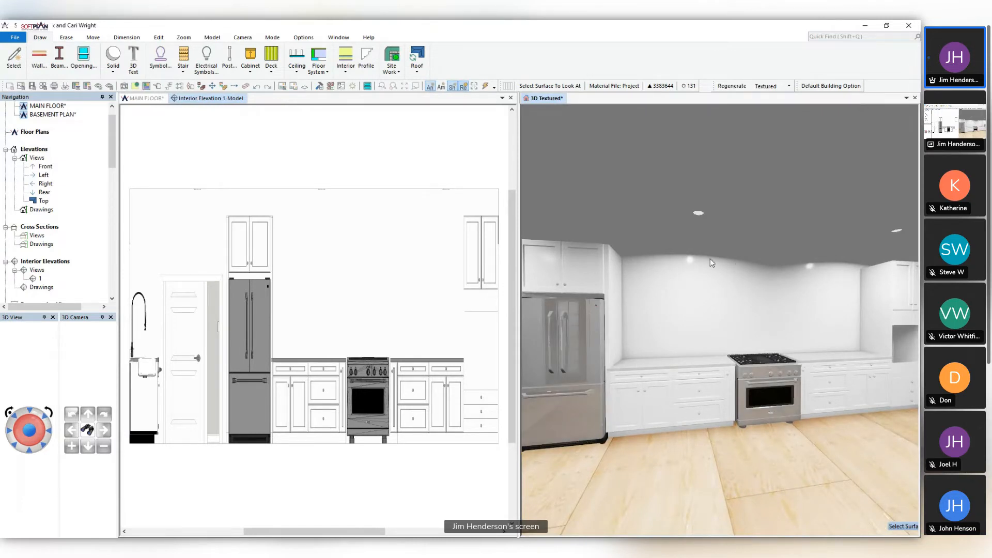
Start a wall cabinet on the main floor plan for the run beside the refrigerator, with a width of 30"
click(152, 99)
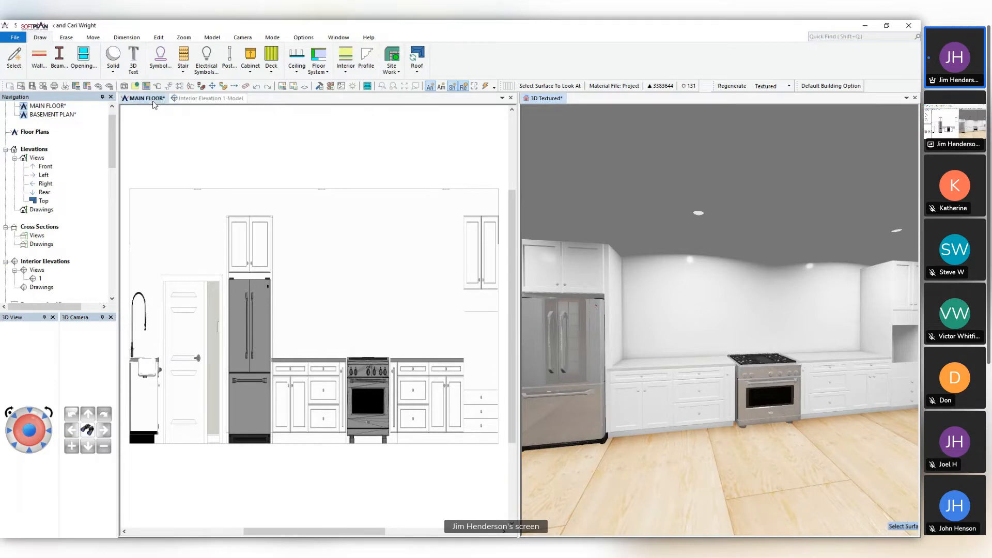
scroll(316, 327, up, 2)
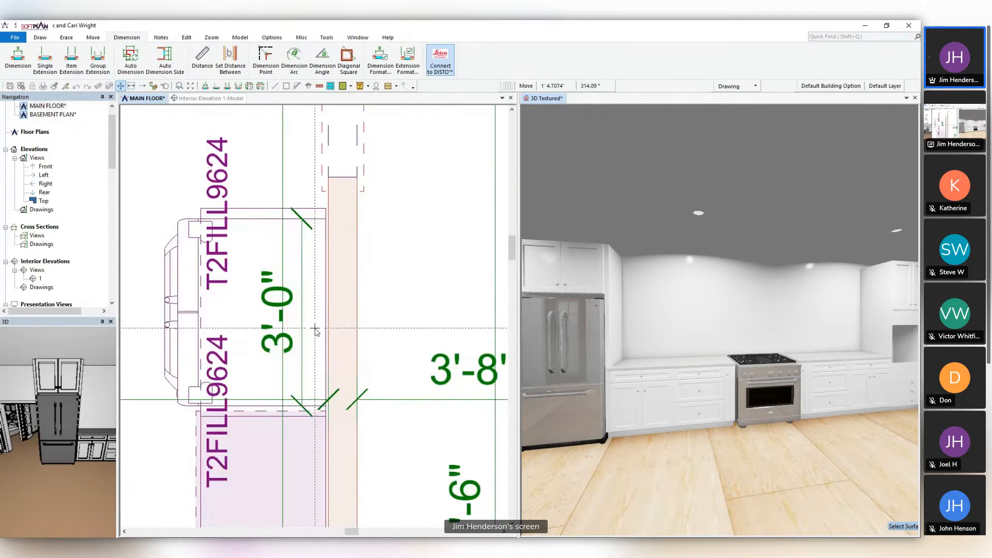
scroll(315, 328, down, 3)
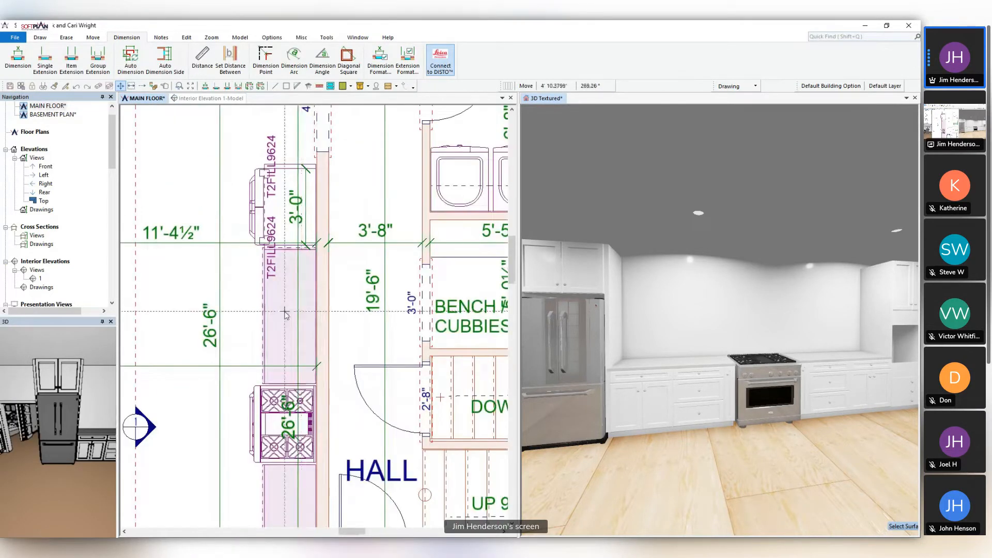
scroll(313, 321, up, 3)
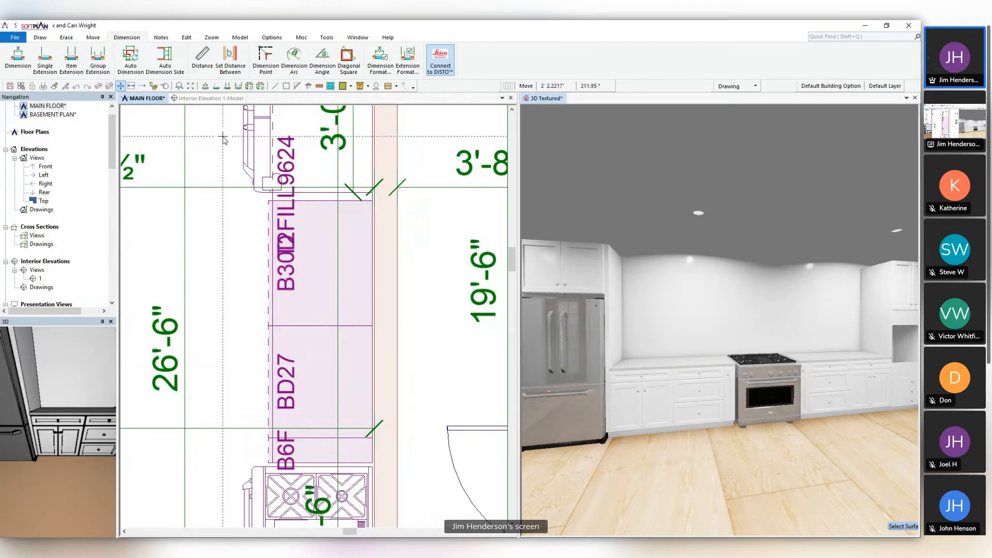
click(41, 38)
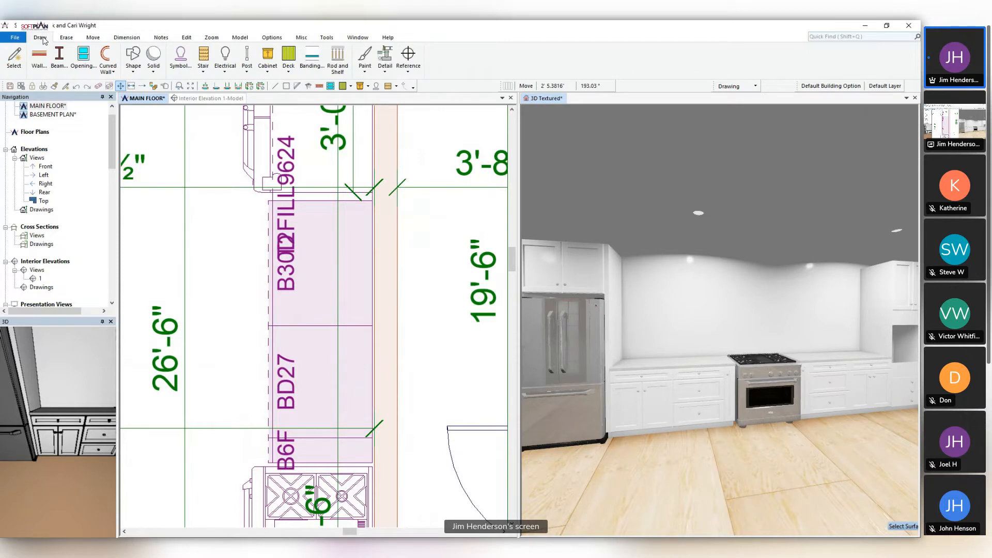
click(268, 58)
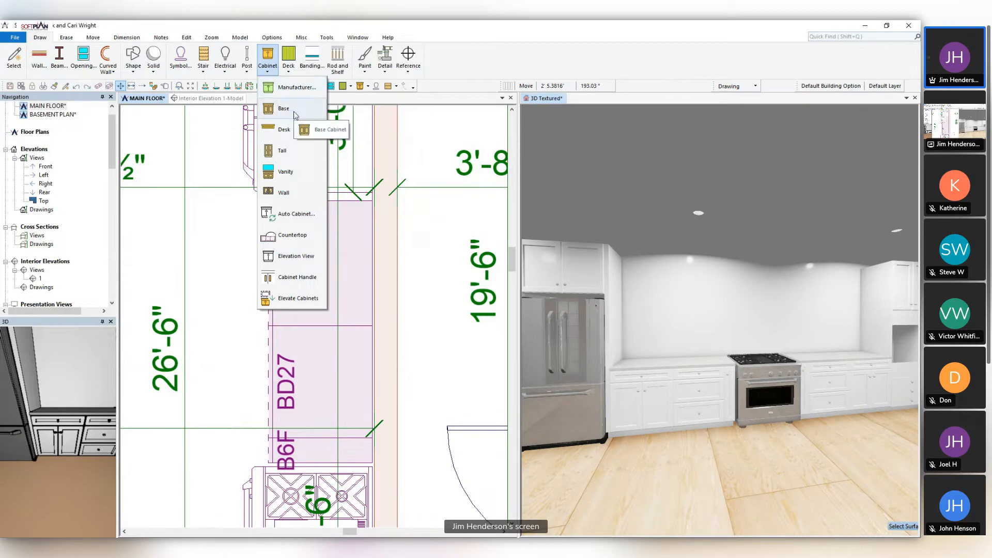
click(294, 192)
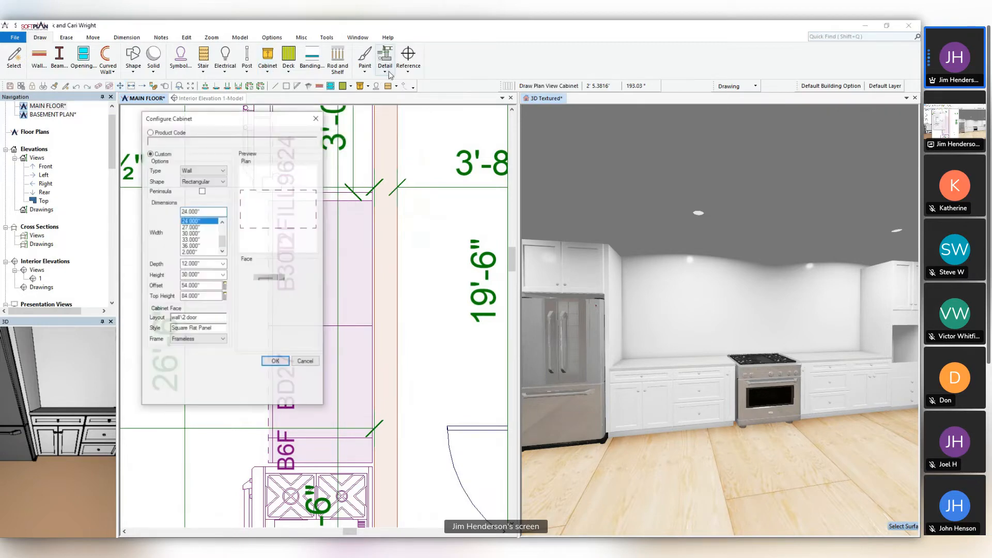
drag(242, 118, 545, 94)
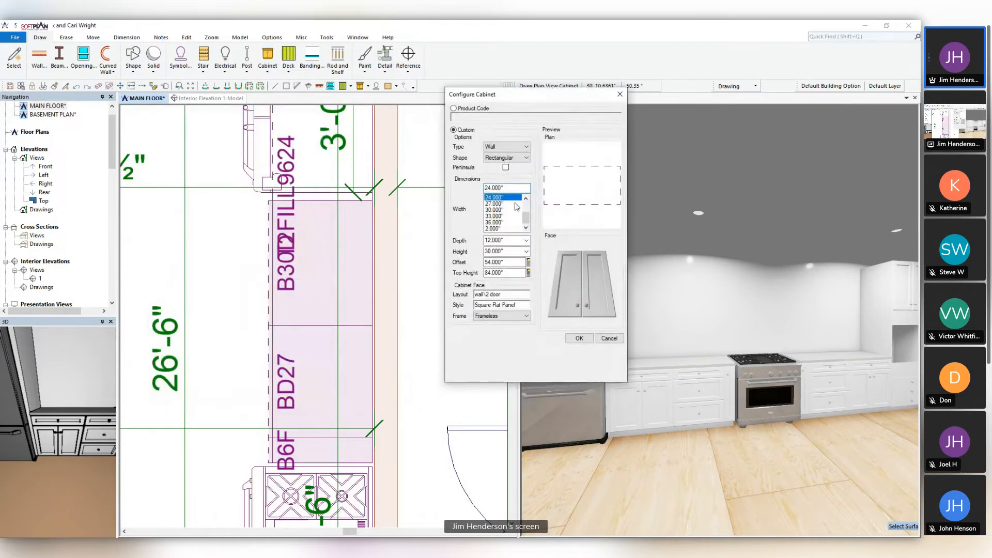
click(494, 210)
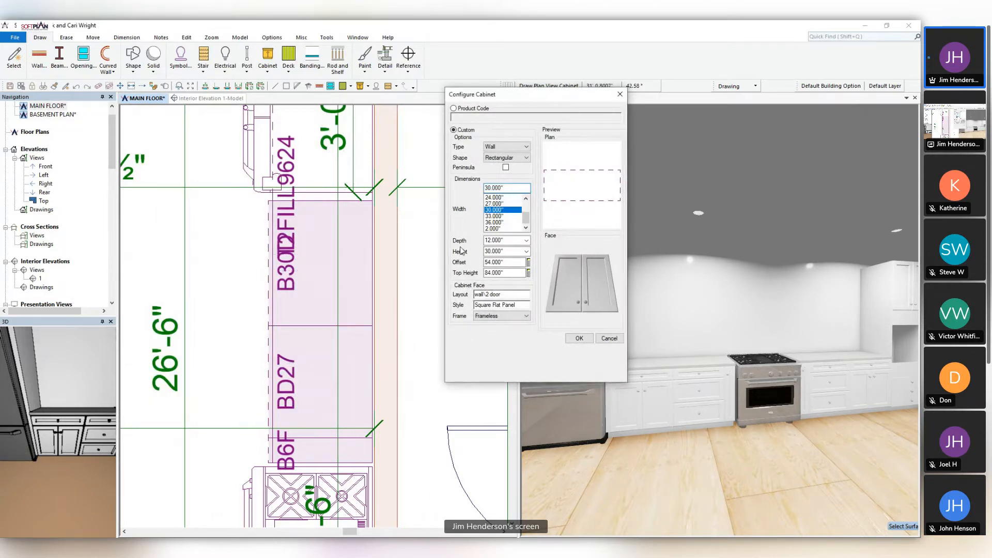
Set the new wall cabinet's height to 42" and its offset to 54"
click(512, 240)
click(514, 250)
text(42)
key(Tab)
click(520, 266)
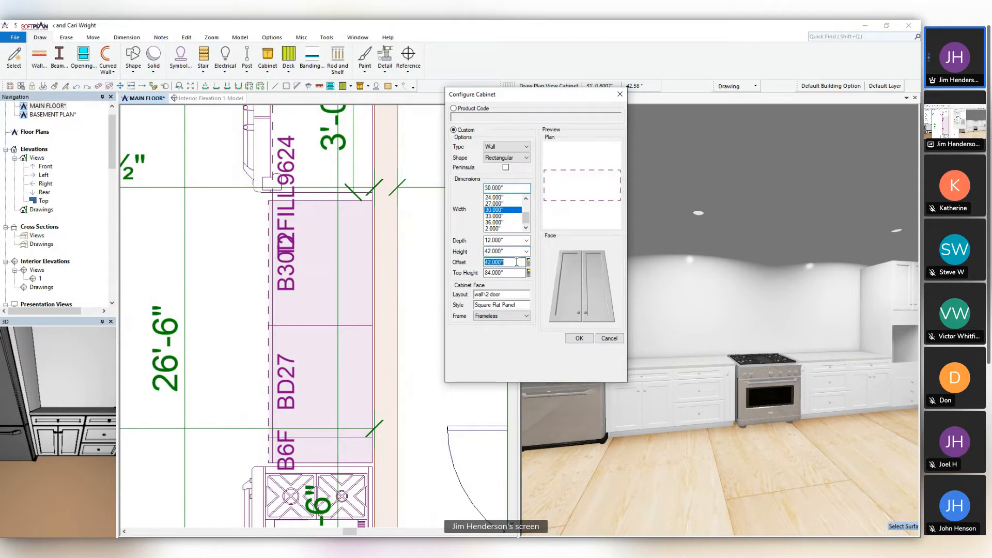
text(5)
text(4.000")
key(Tab)
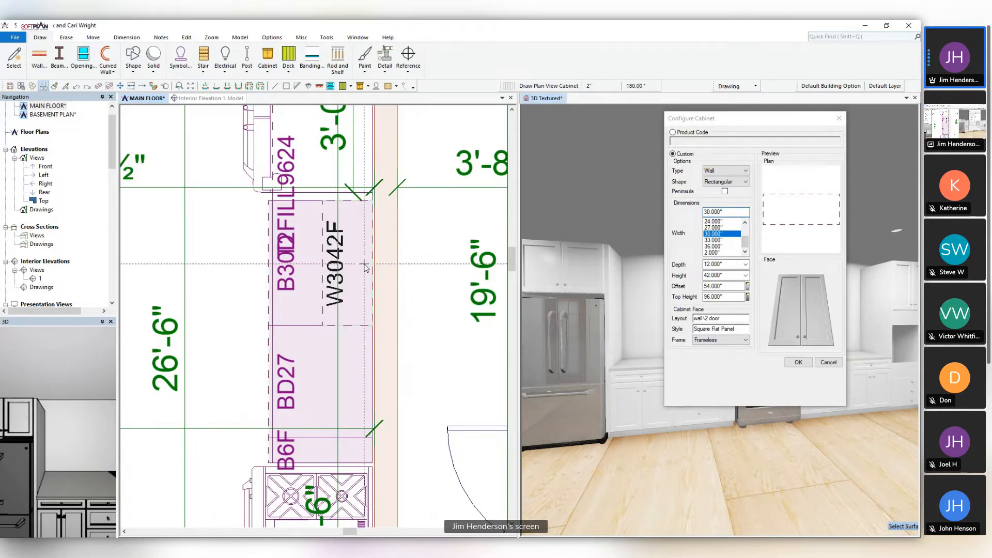
Place the 30" wall cabinet over the base cabinet beside the refrigerator and another over the 30" base cabinet beside the oven
click(365, 266)
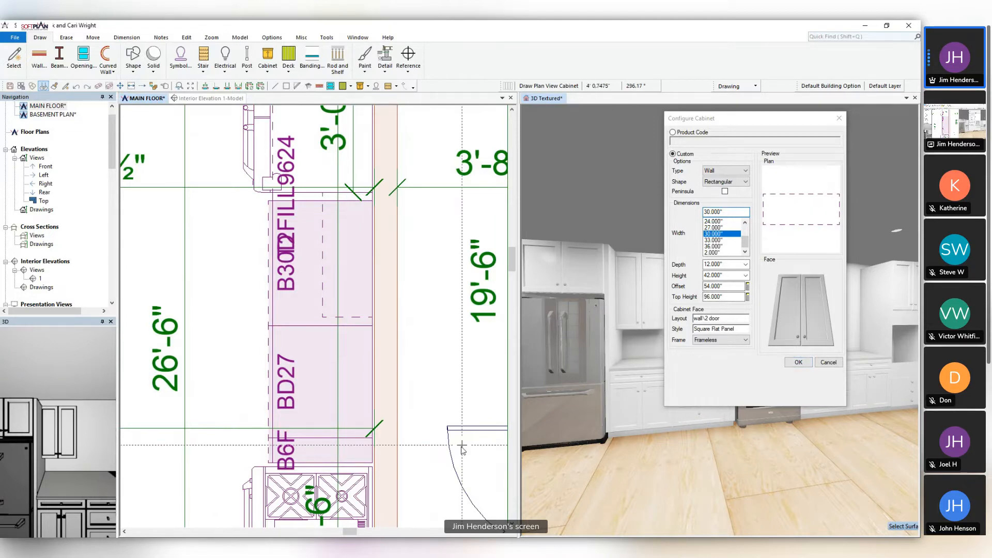
scroll(433, 474, down, 3)
middle_drag(433, 473, 420, 330)
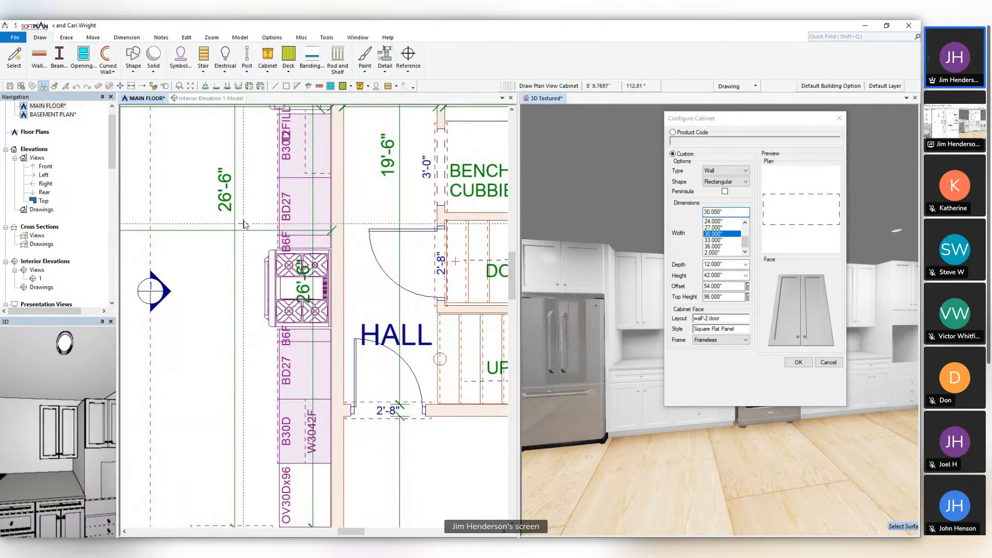
scroll(319, 313, up, 2)
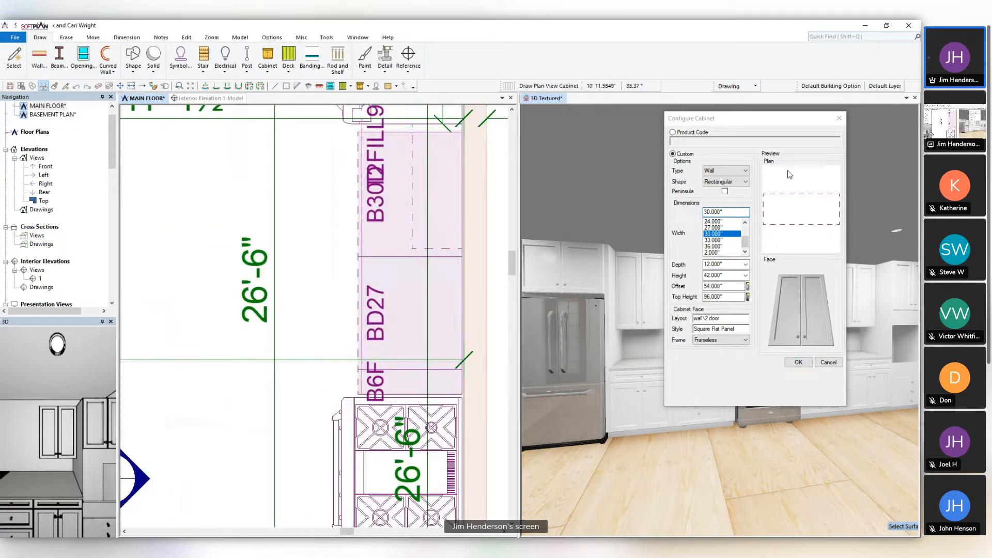
click(840, 118)
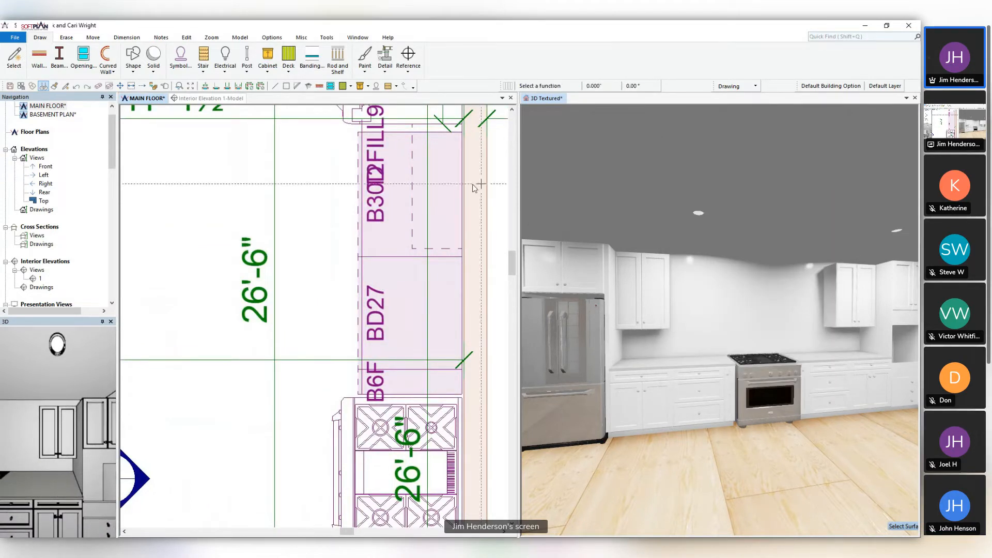
Move the wall cabinet beside the refrigerator about 1 7/8" toward the range, lining it up with the 30" base cabinet below
key(m)
click(444, 201)
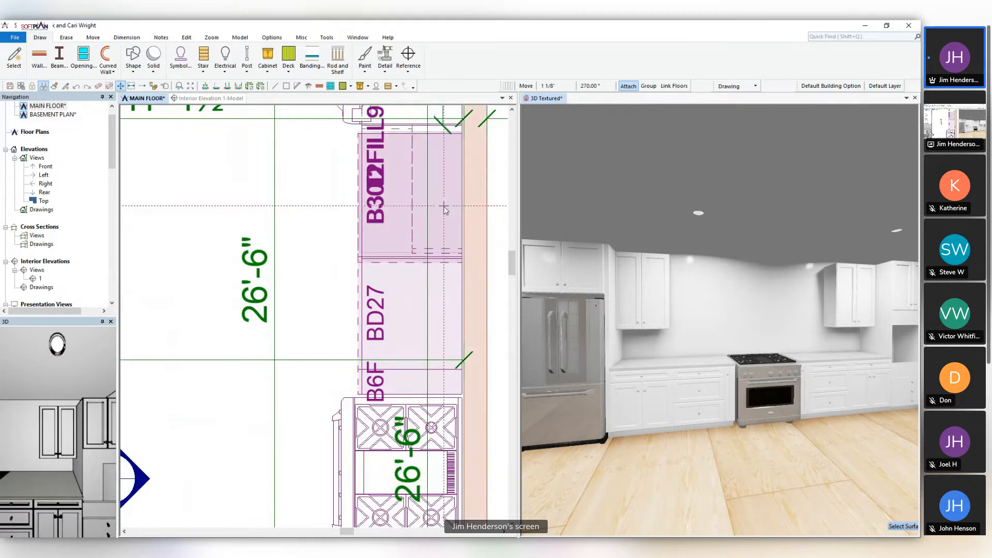
right_click(443, 202)
click(444, 201)
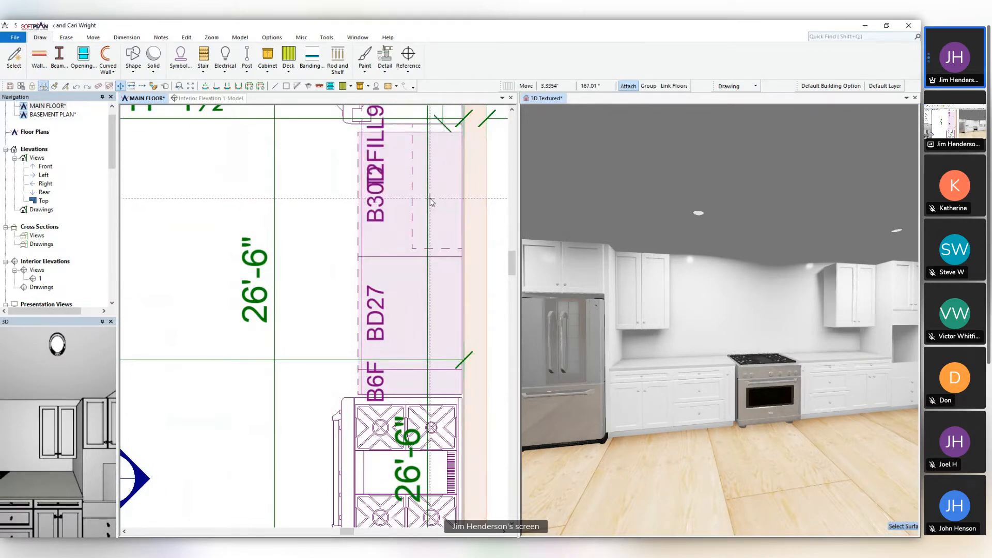
click(443, 193)
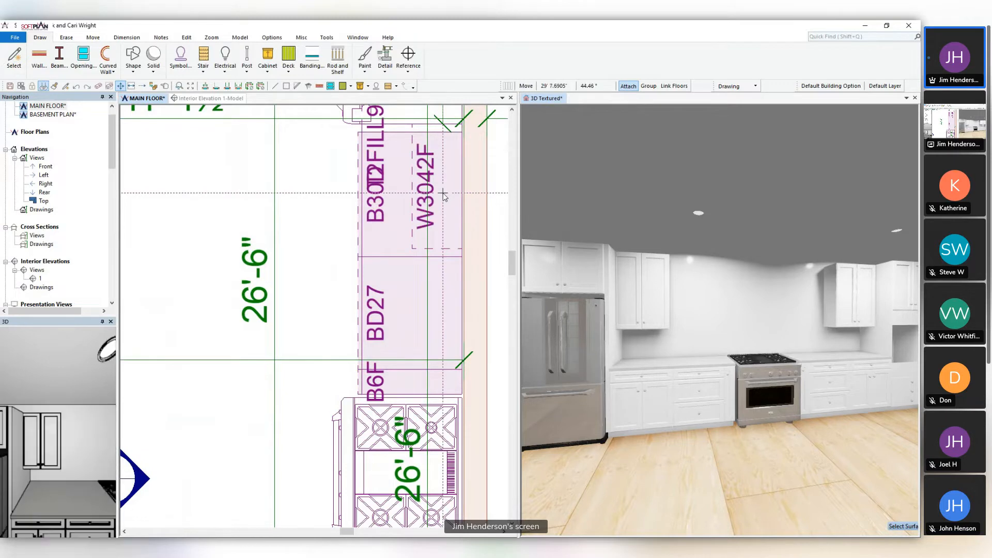
click(442, 195)
click(443, 202)
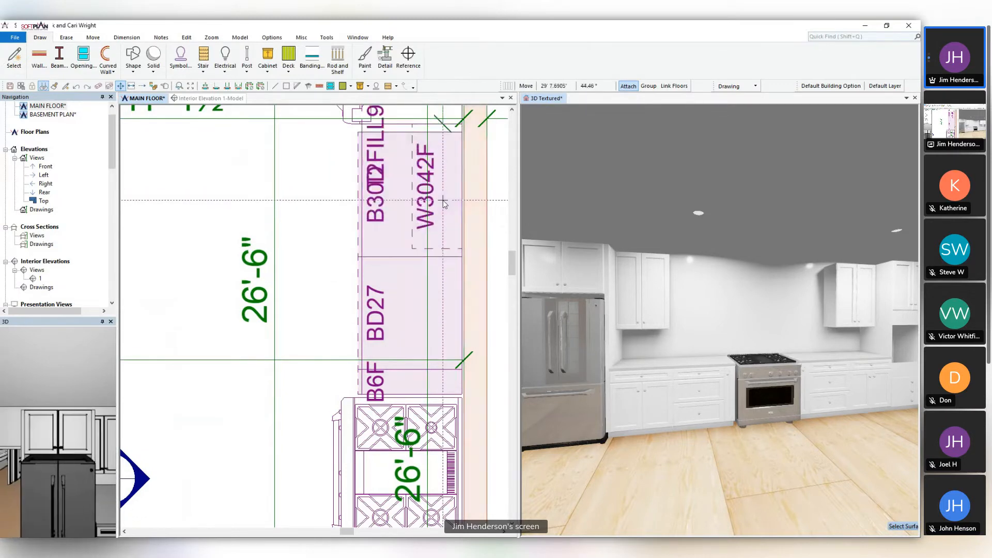
click(458, 161)
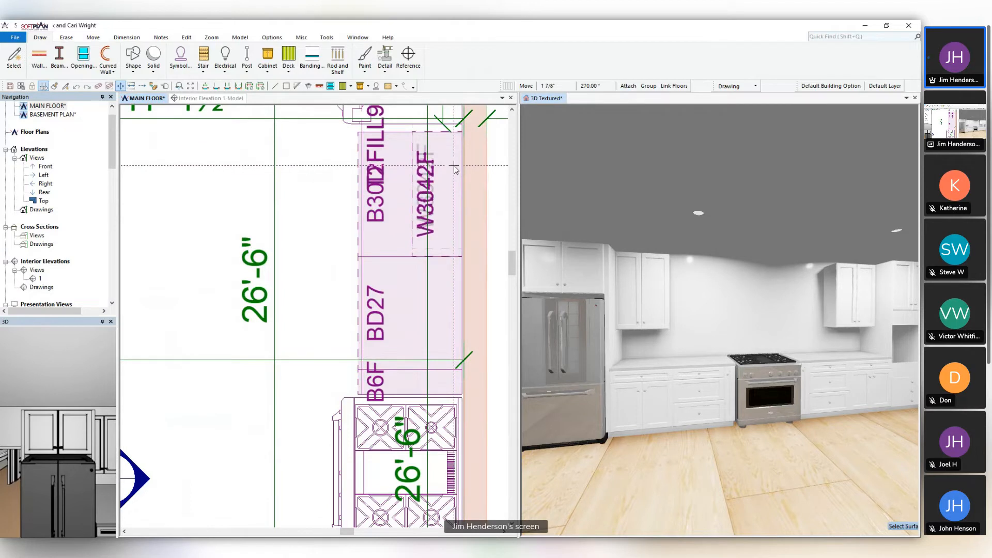
click(454, 168)
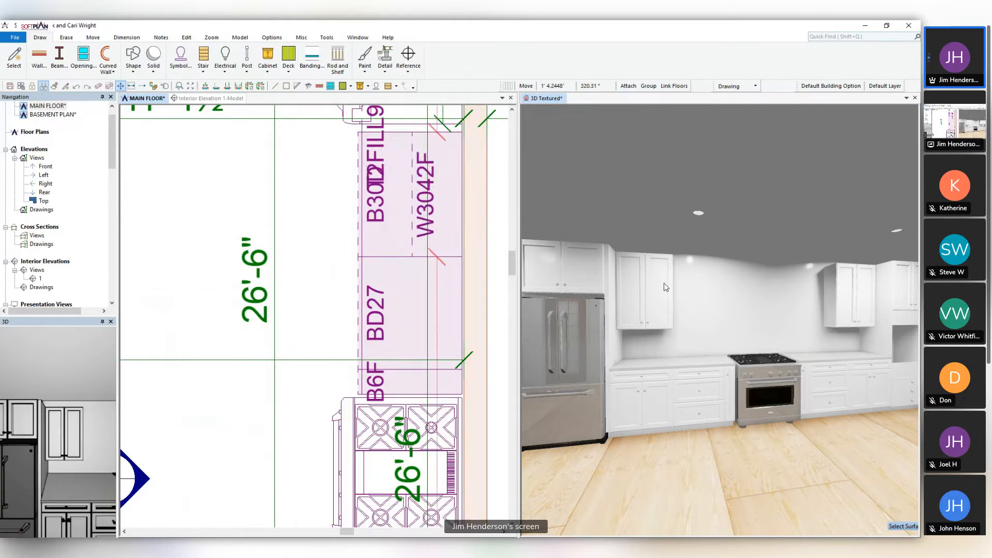
Review the cabinet run and common properties of the 30" wall cabinet beside the refrigerator
right_click(646, 284)
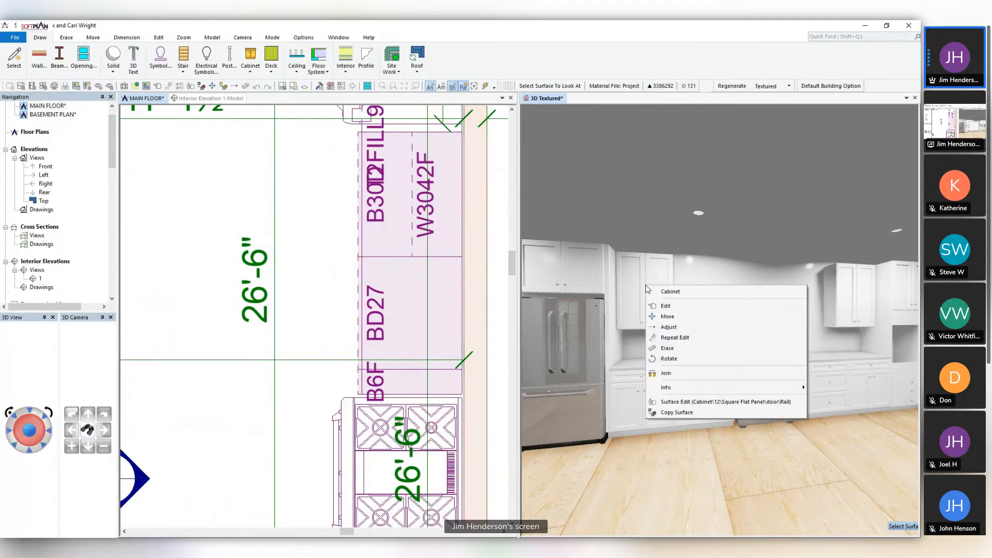
click(665, 307)
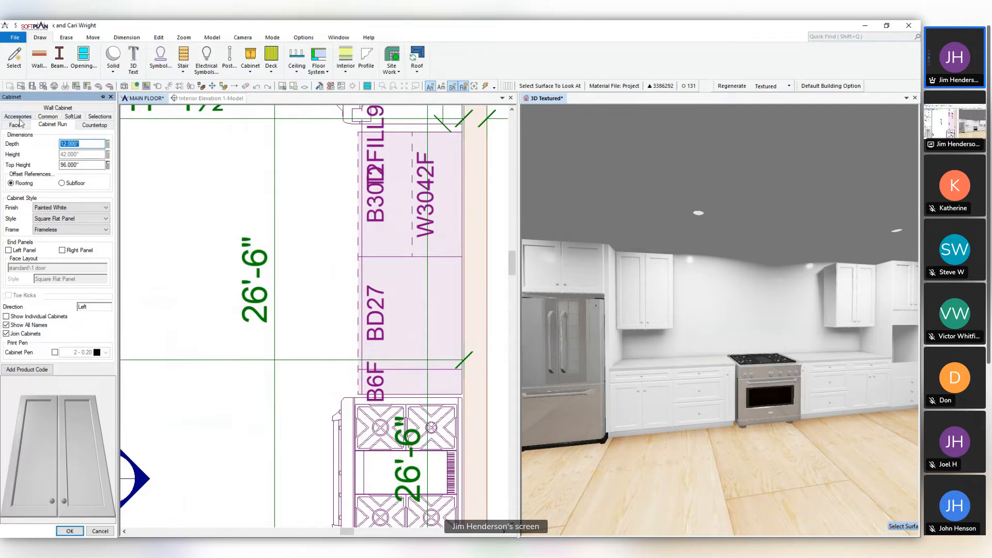
click(47, 117)
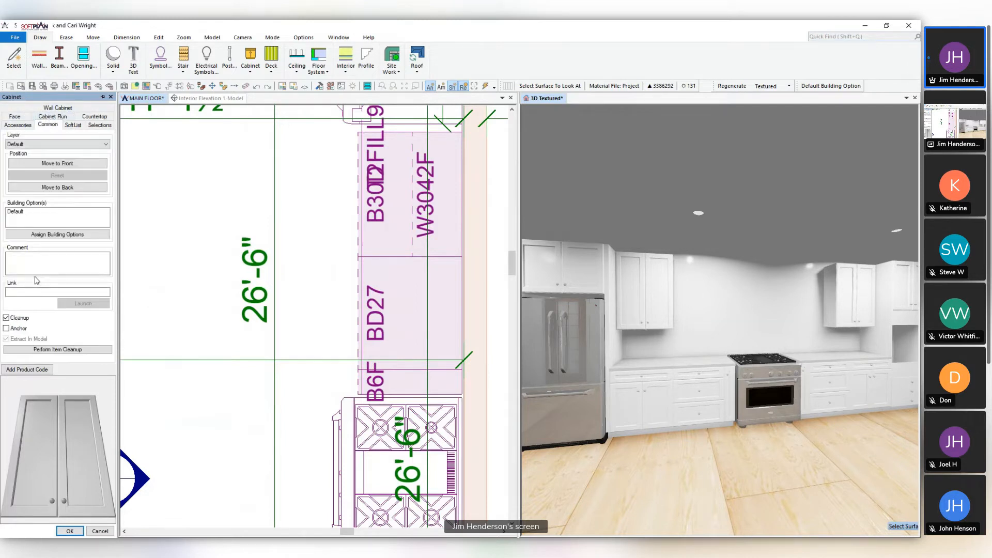
click(70, 531)
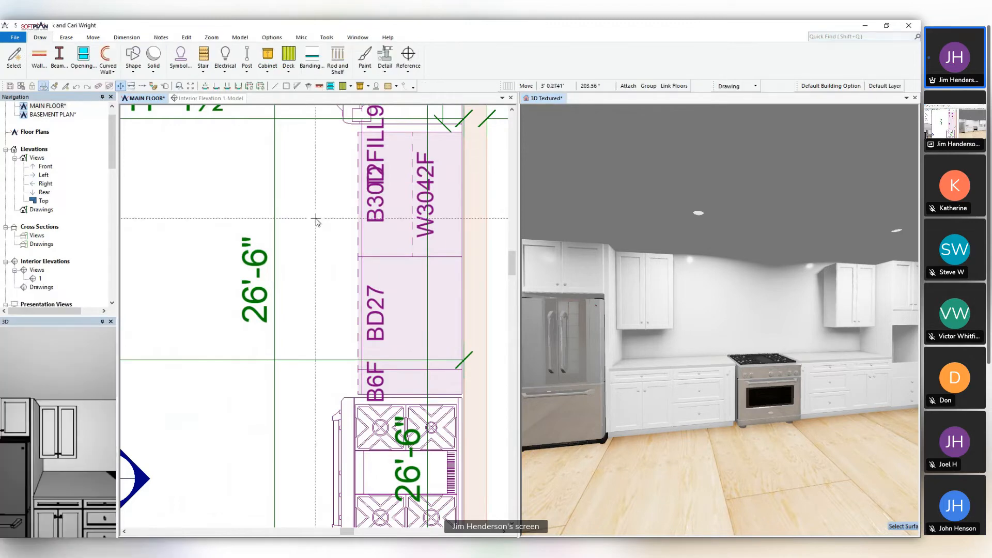
Start another wall cabinet with a width of 21" and the single-door glass grilled face layout
scroll(314, 223, down, 3)
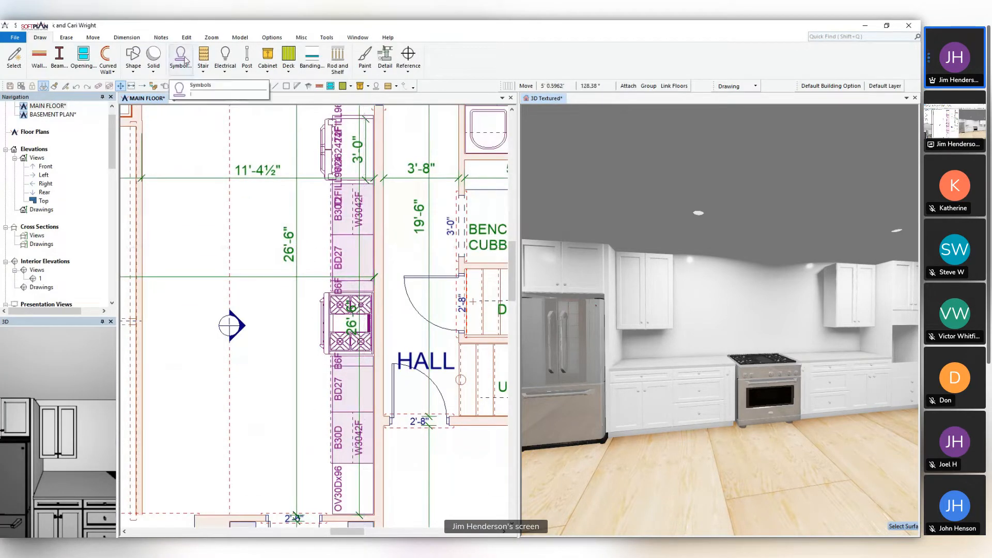
click(268, 61)
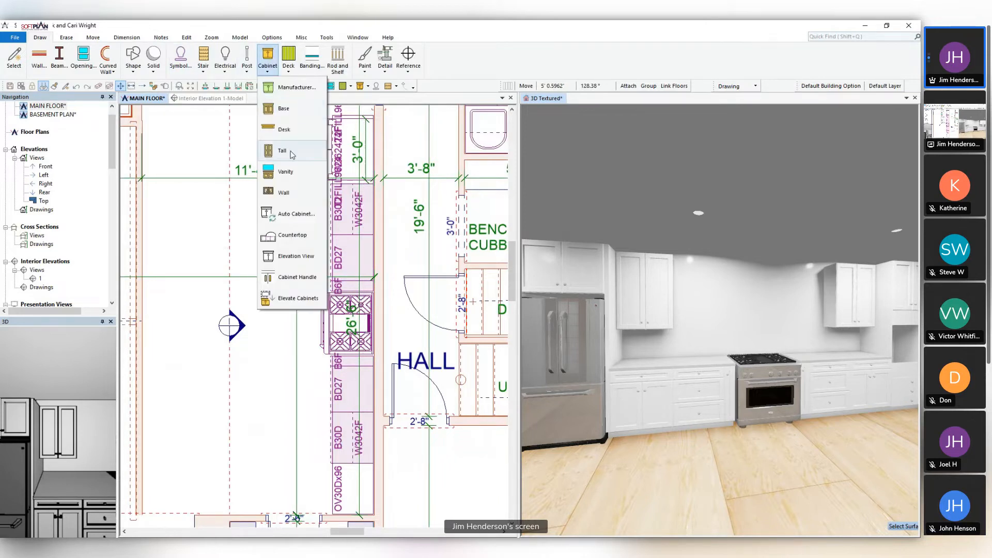
click(291, 191)
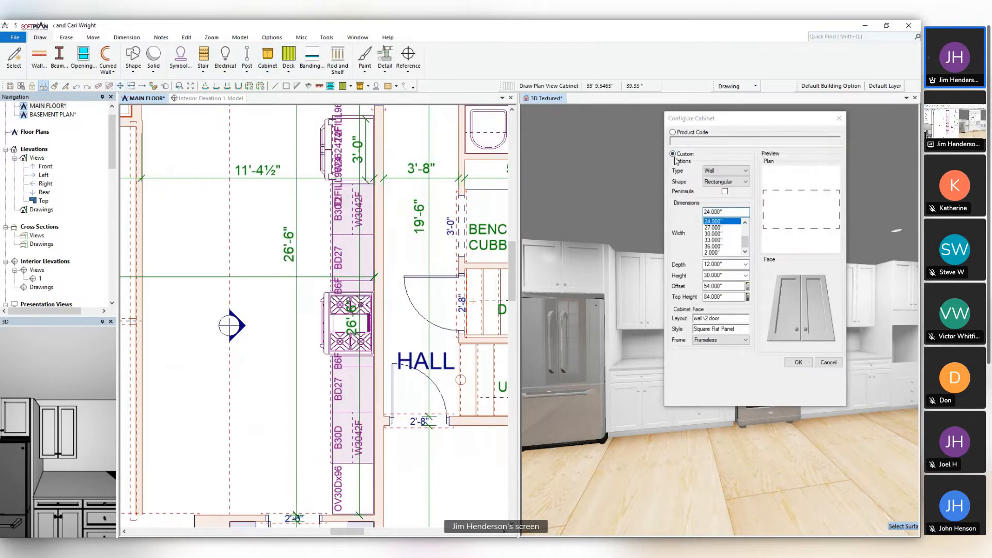
scroll(716, 228, up, 1)
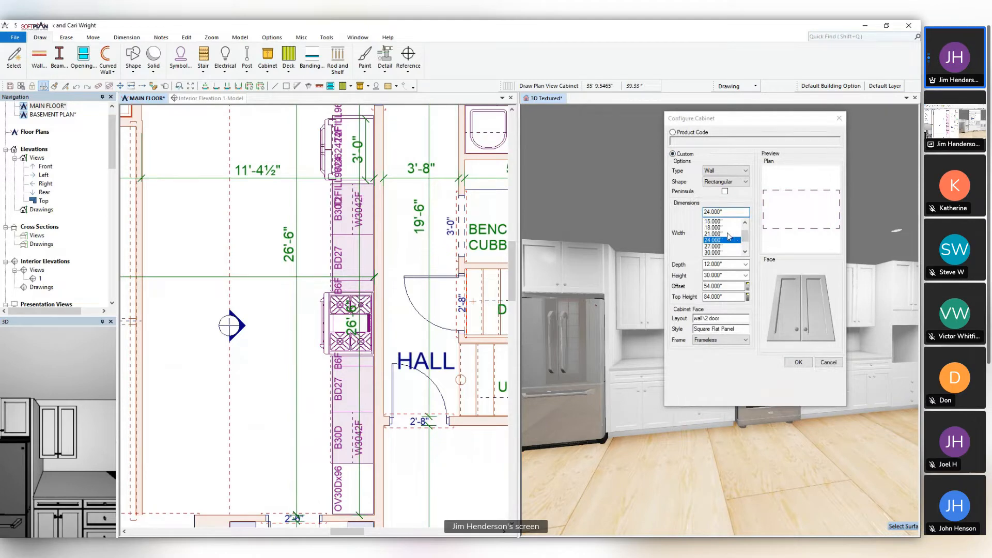
click(721, 234)
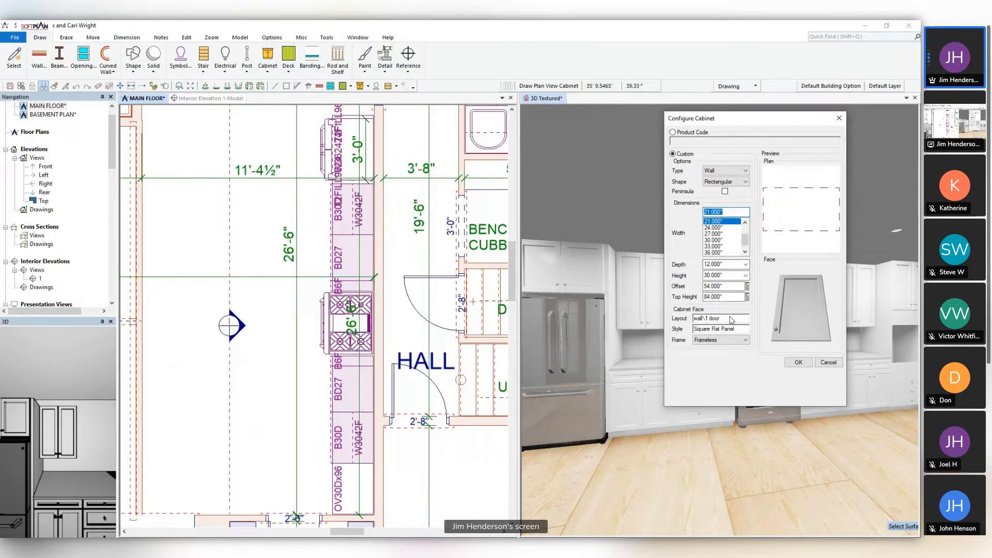
click(732, 320)
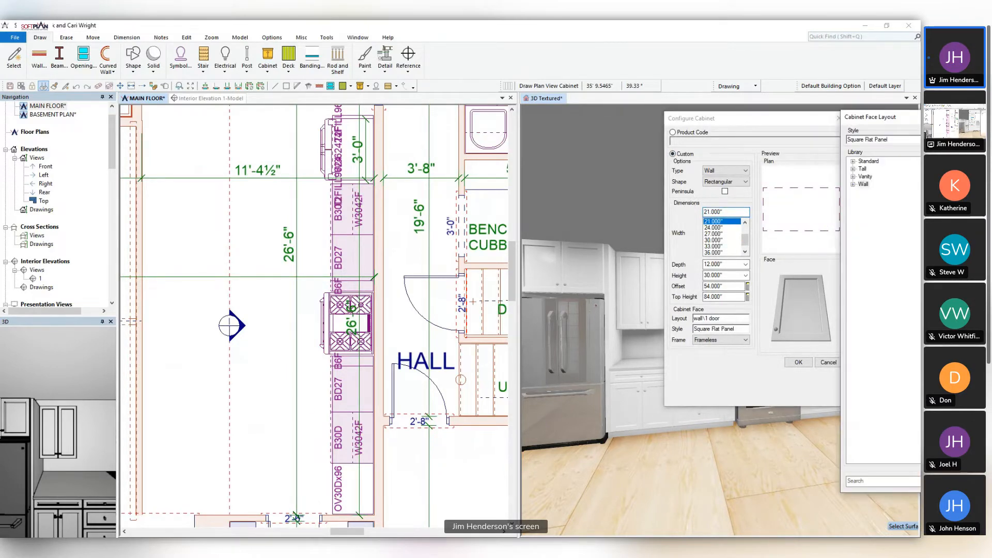
drag(917, 116, 296, 88)
click(331, 138)
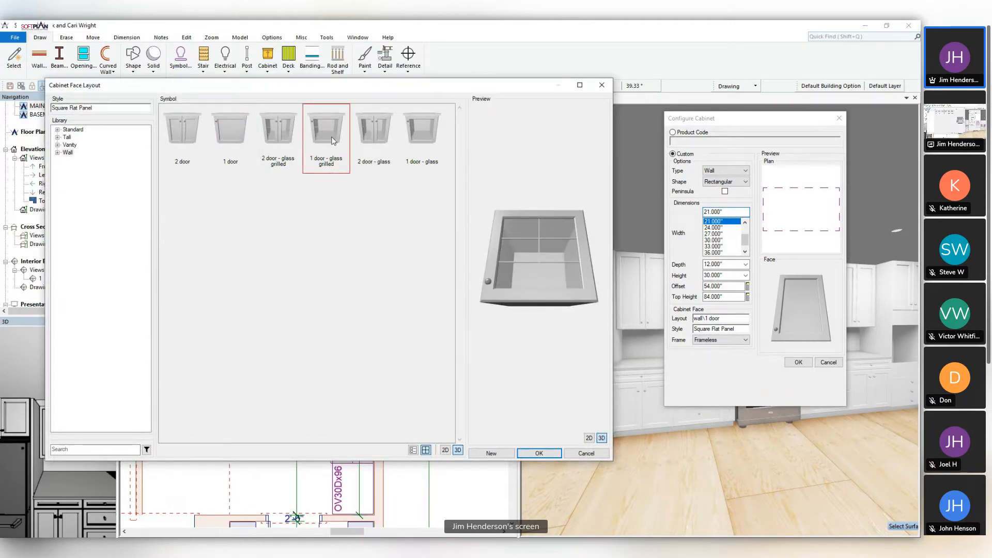
click(537, 453)
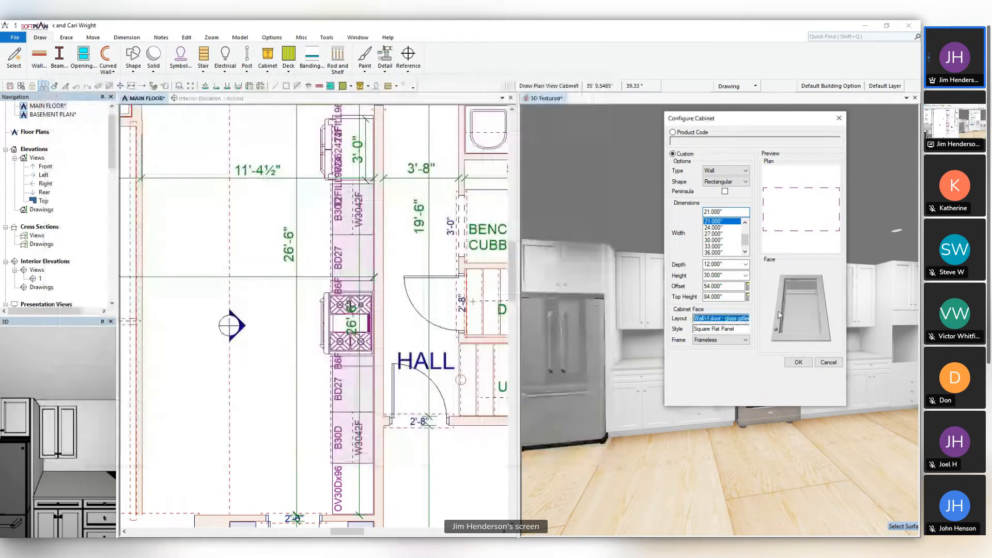
Set the glass-door wall cabinet's height to 42" and its offset to 54"
click(731, 264)
click(731, 275)
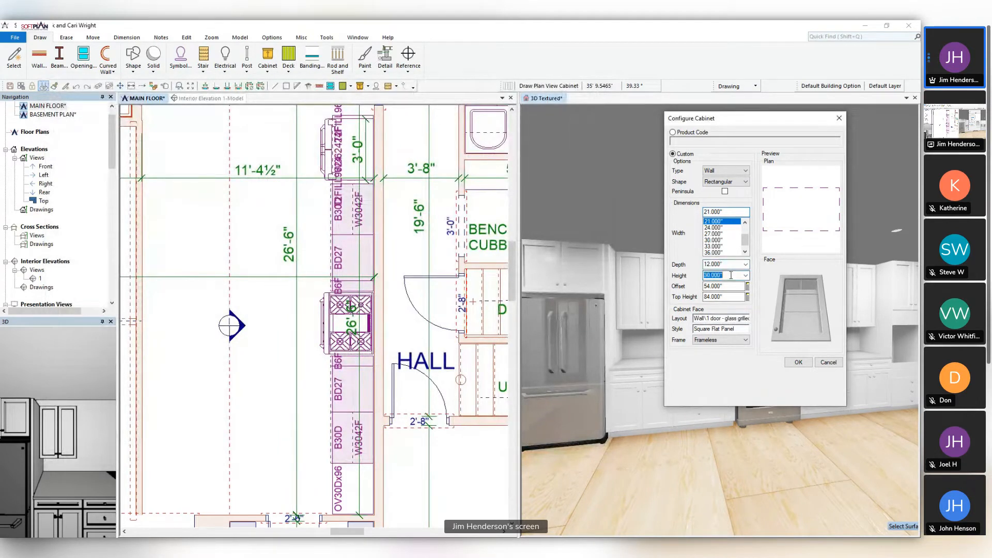
text(42.000")
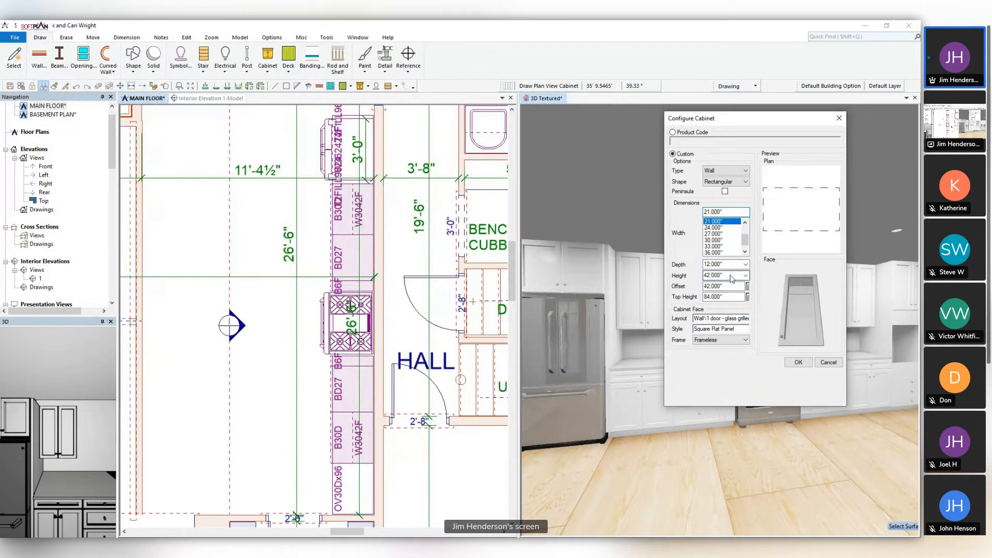
click(732, 285)
text(54)
click(738, 297)
click(799, 362)
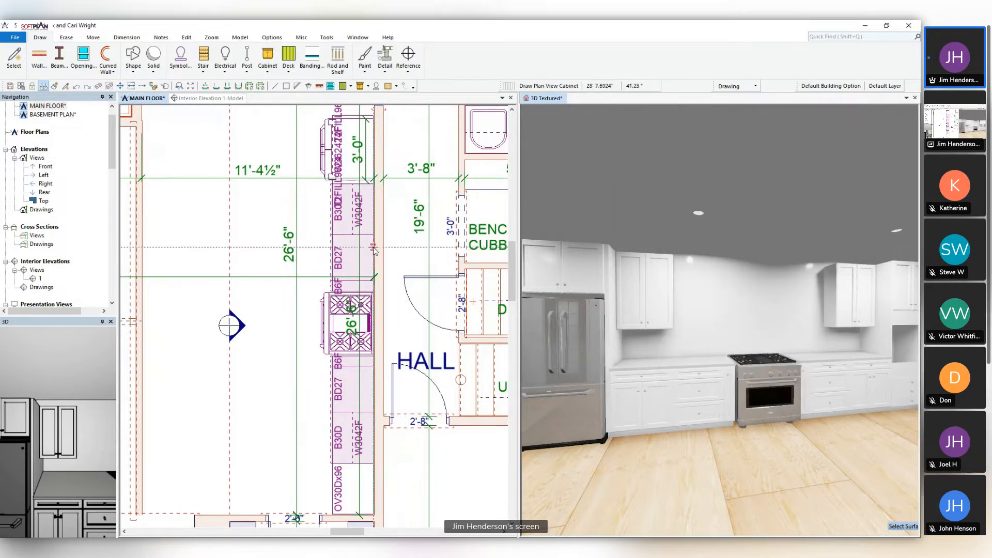
Place a 21" glass-door wall cabinet on each side of the range, next to the 30" wall cabinets
click(371, 252)
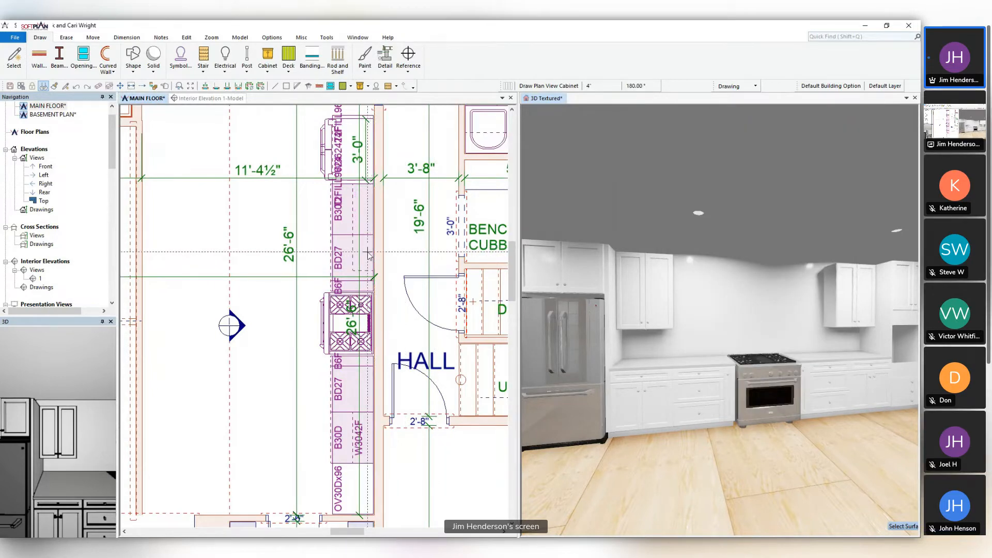
middle_drag(378, 347, 382, 252)
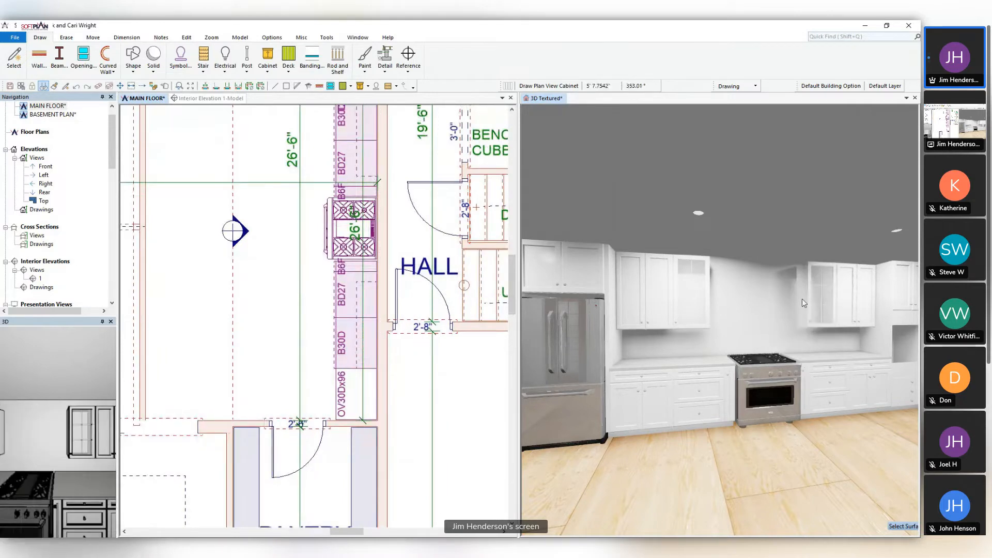
click(813, 292)
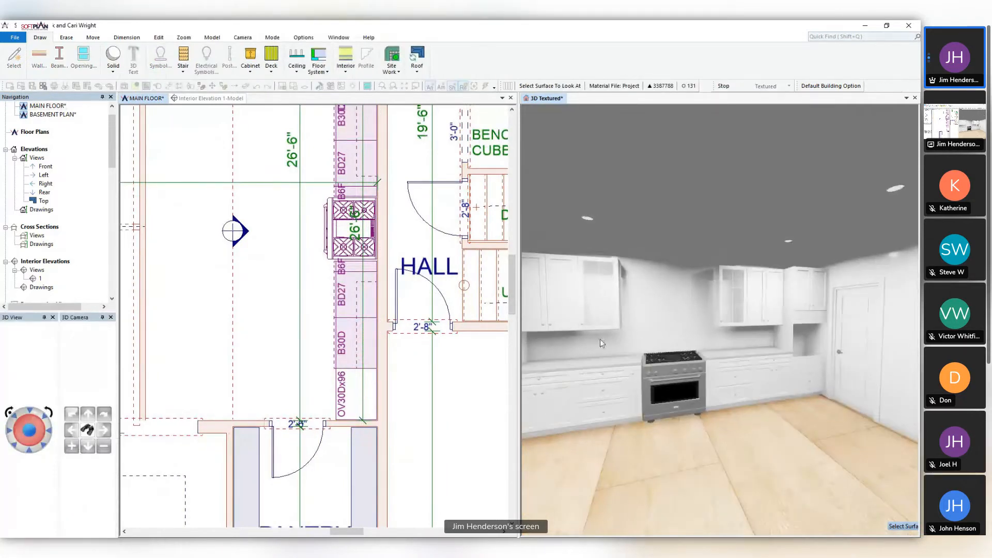
Check the glass-door wall cabinets on both sides of the range in the interior elevation and the textured 3D view
click(211, 98)
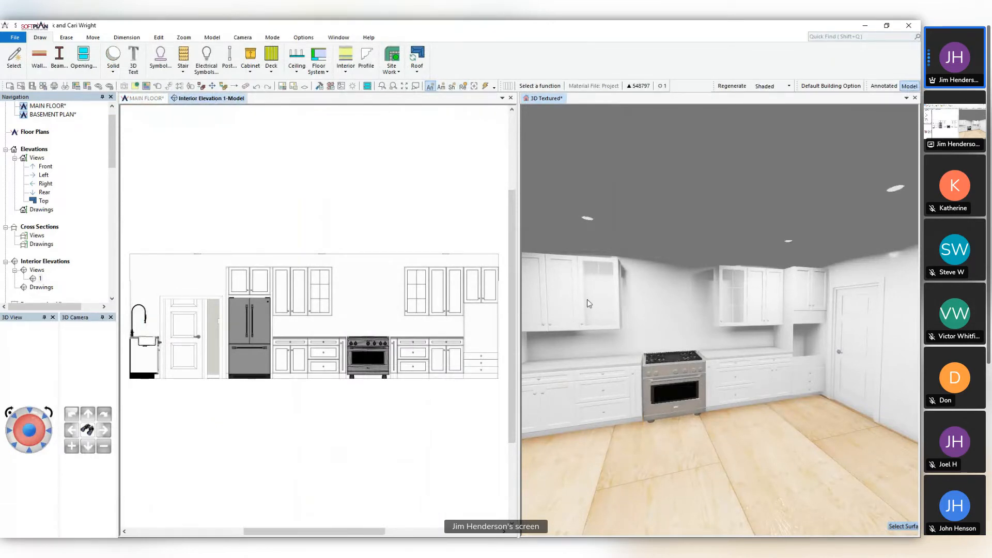
click(145, 98)
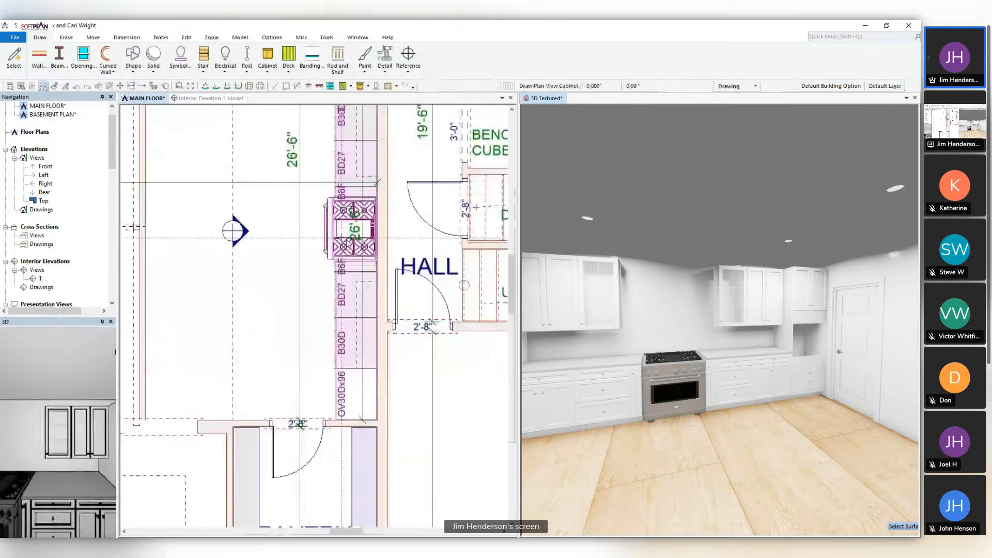
middle_drag(605, 302, 656, 323)
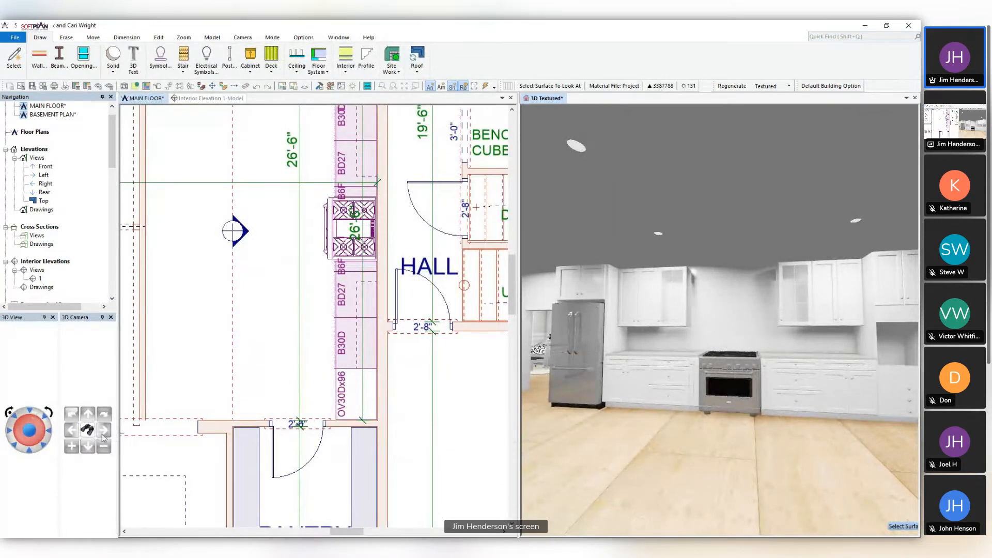
Reverse the door hardware side on the glass-door wall cabinet between the refrigerator and the range
click(636, 320)
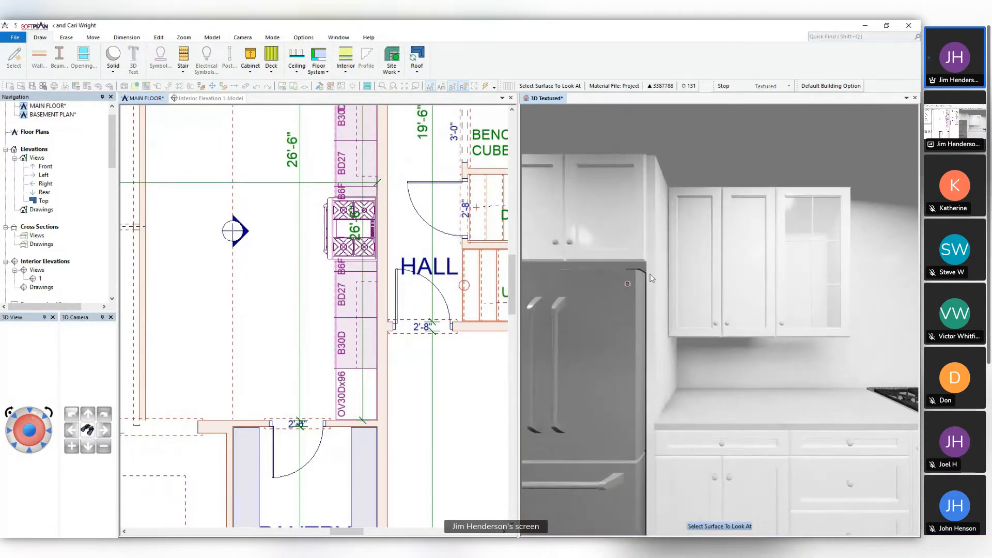
right_click(814, 288)
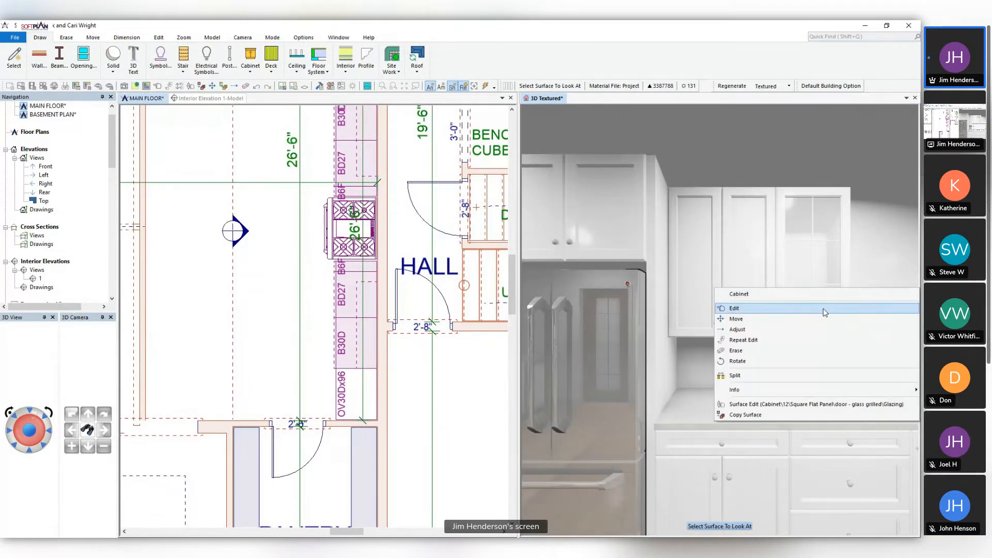
click(825, 311)
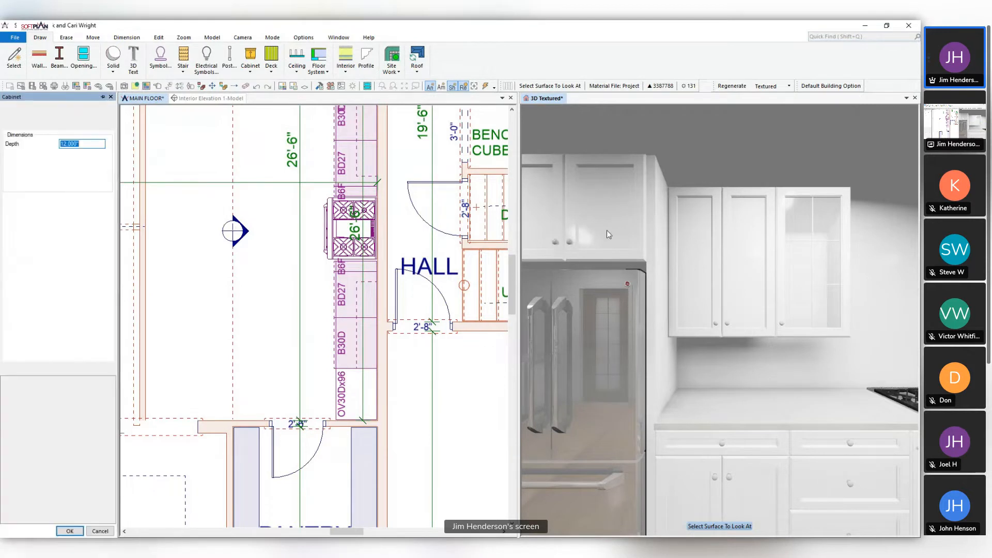
click(15, 126)
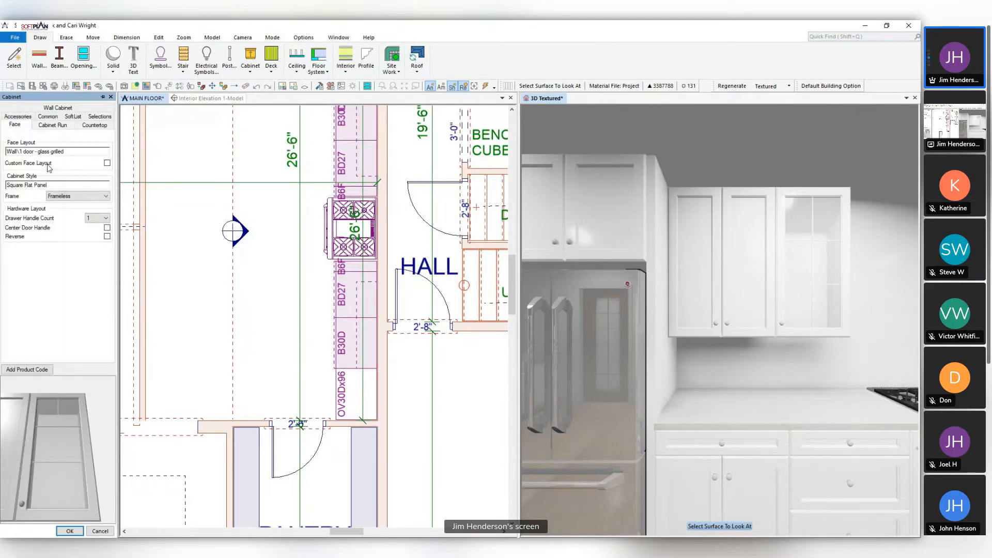
click(107, 236)
click(70, 531)
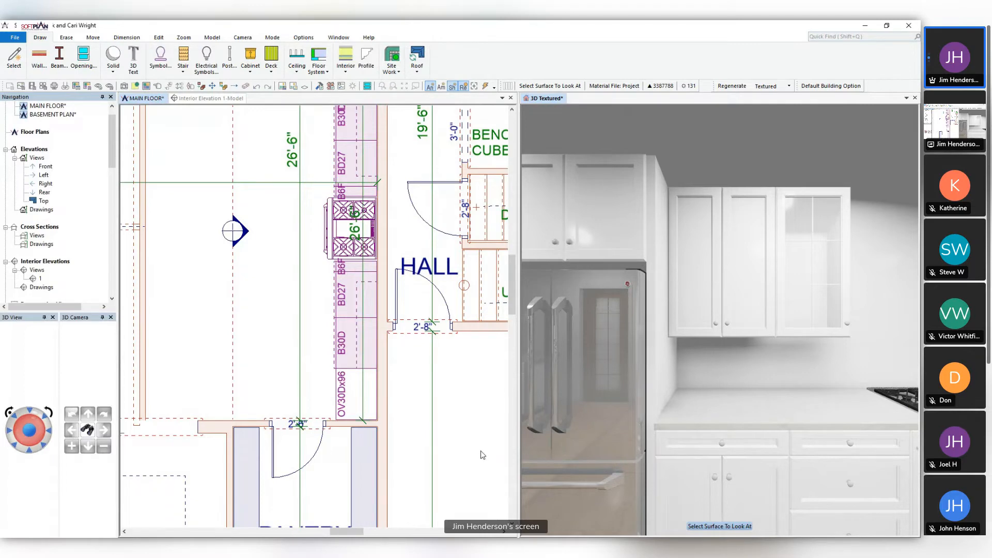
Reverse the door on the narrow base cabinet on the refrigerator side of the range
scroll(483, 454, down, 5)
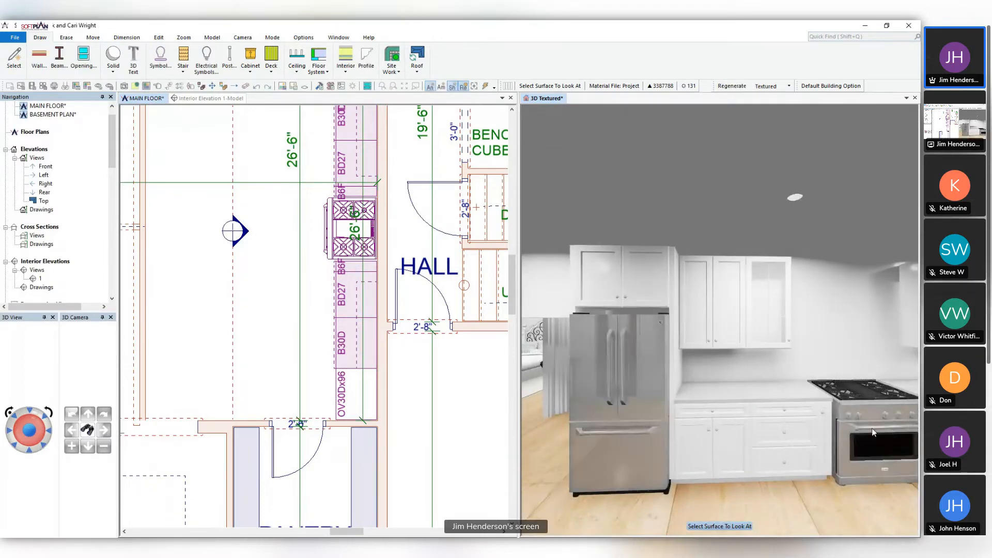
click(873, 432)
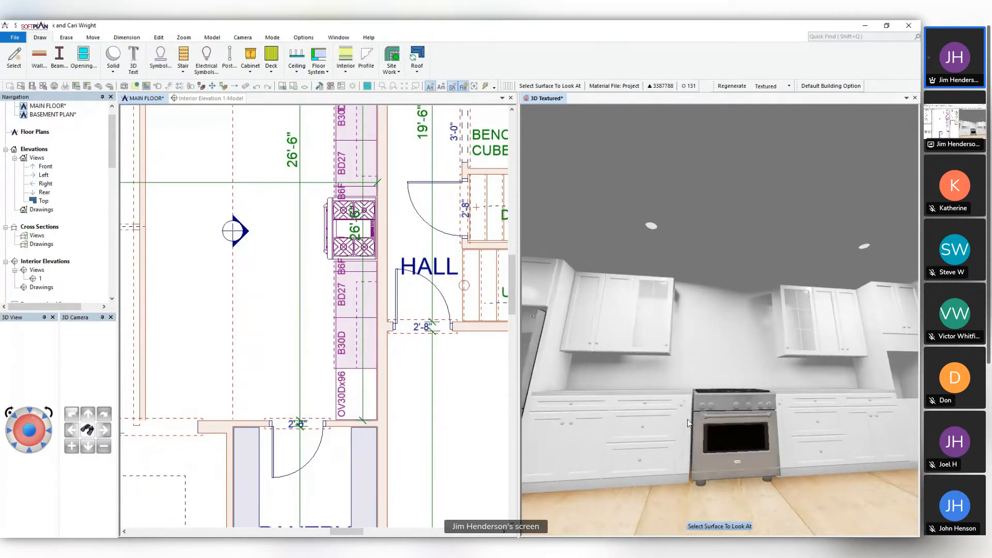
right_click(688, 420)
click(732, 300)
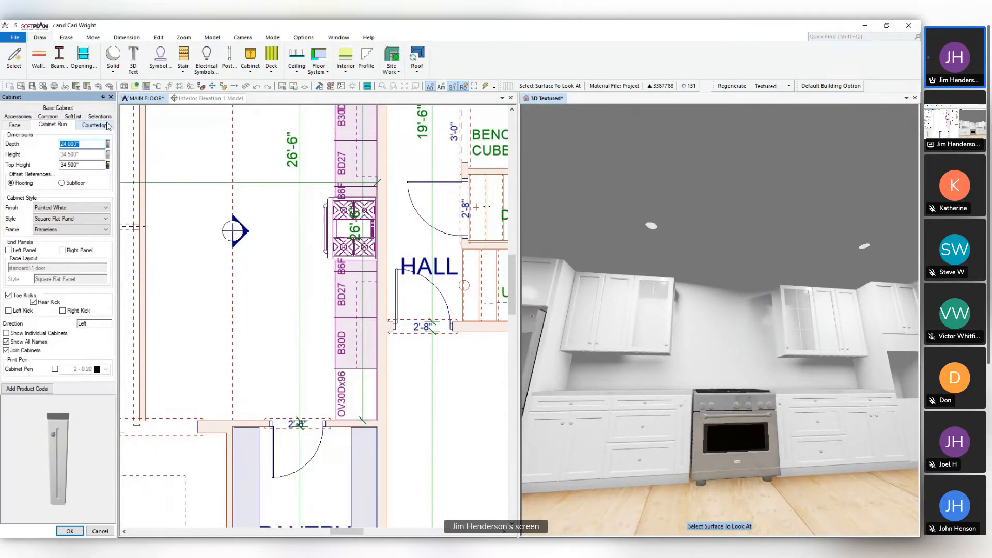
click(14, 125)
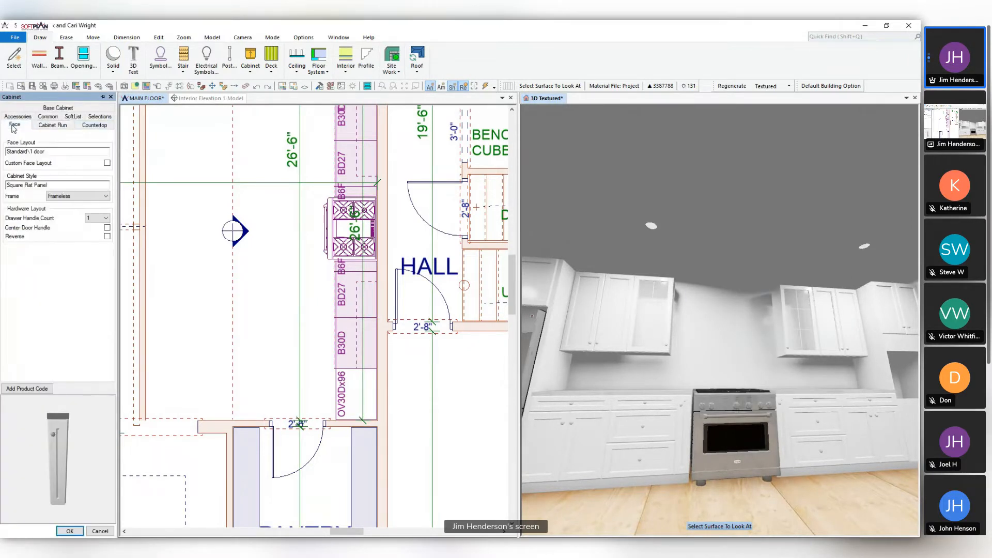
click(107, 236)
click(70, 531)
Replace the handles on the wall cabinets beside the refrigerator with the Belwith Keeler pull 76890.skp from the SoftPlan+ cabinet hardware library
click(621, 334)
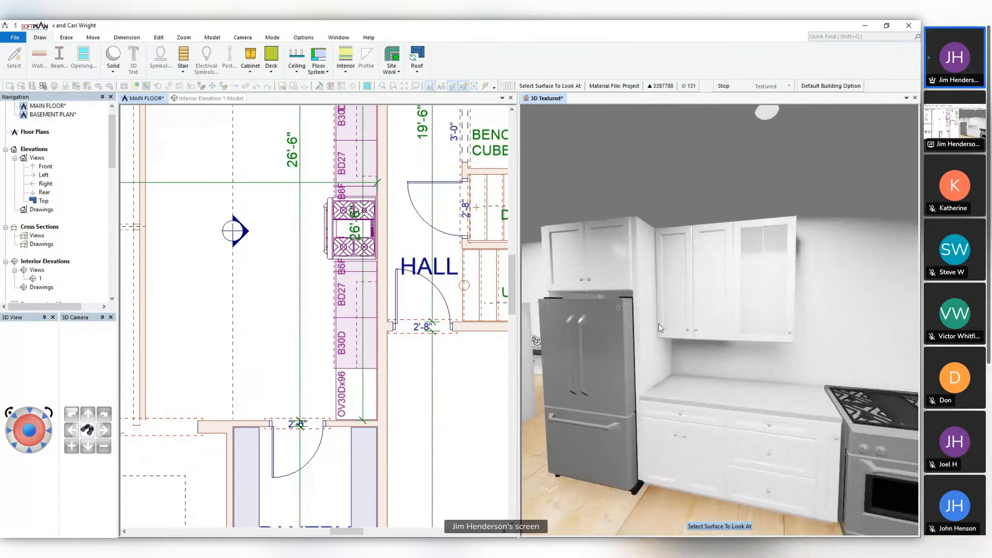
right_click(711, 280)
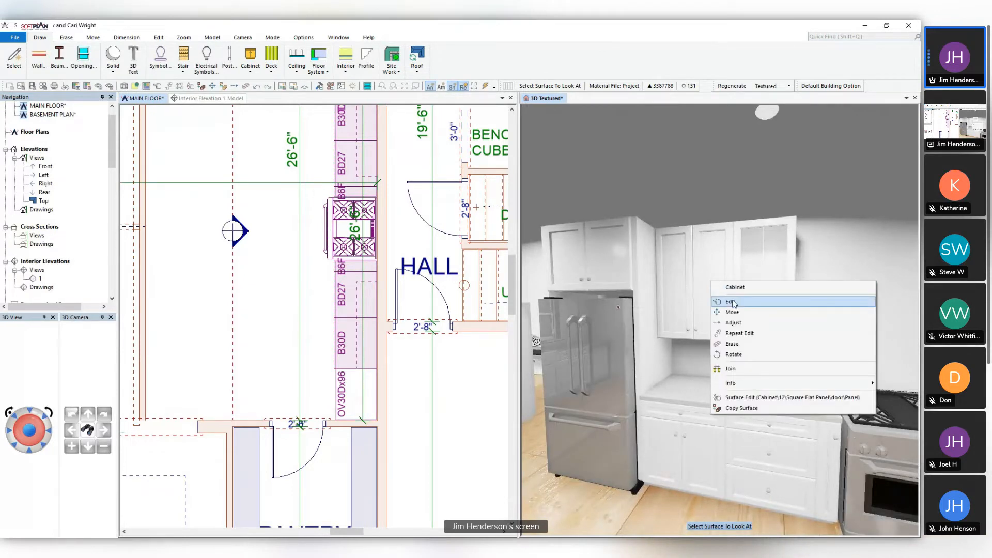
click(599, 232)
double_click(745, 274)
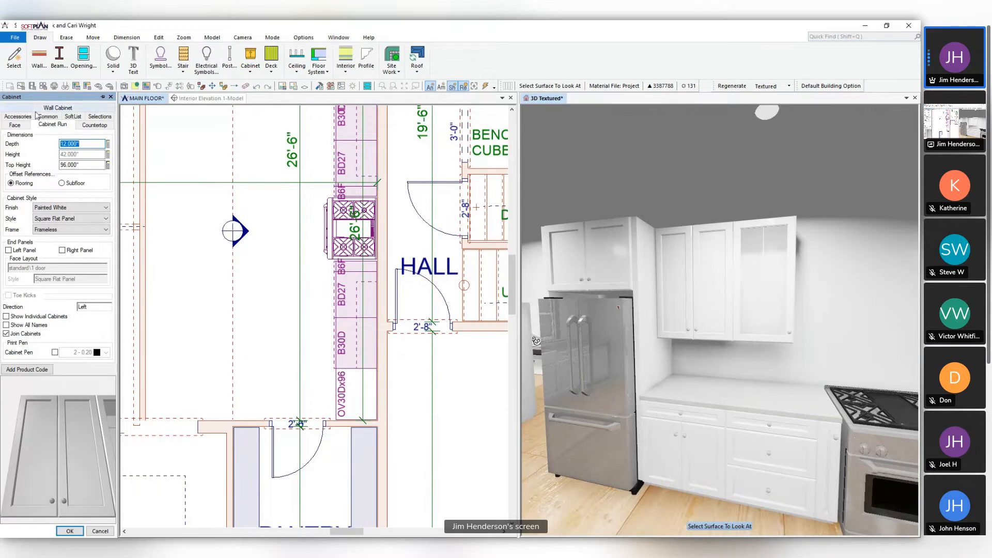
click(18, 117)
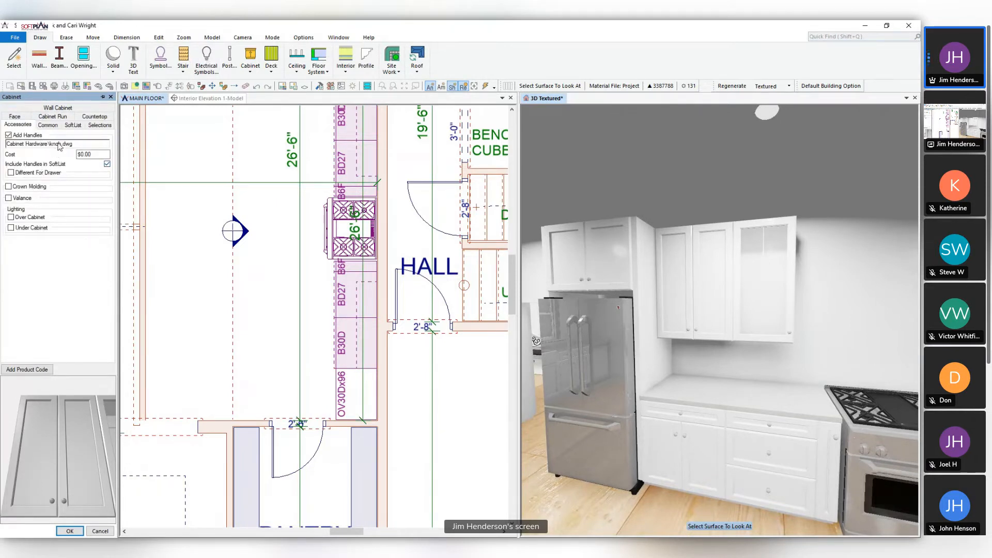
double_click(58, 145)
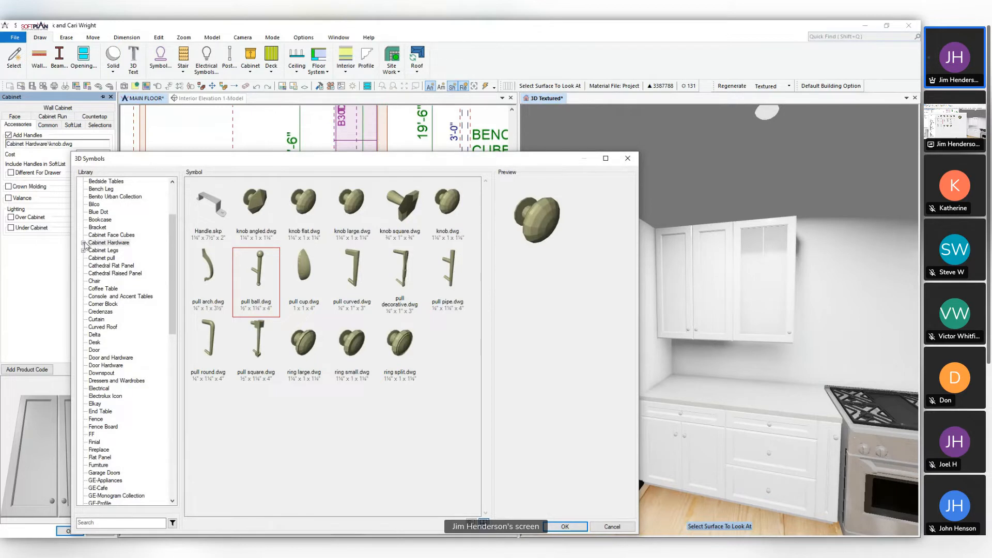
click(83, 243)
click(93, 251)
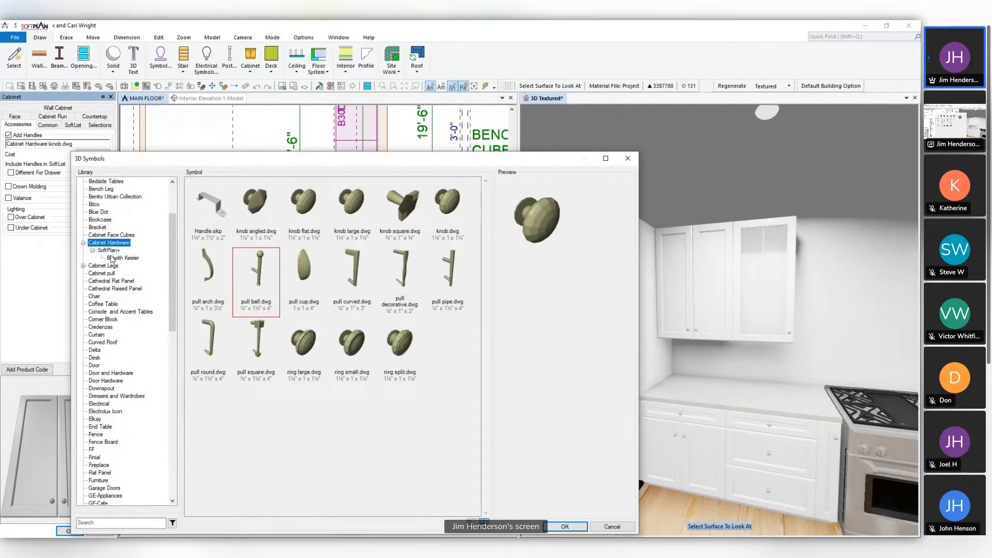
click(119, 258)
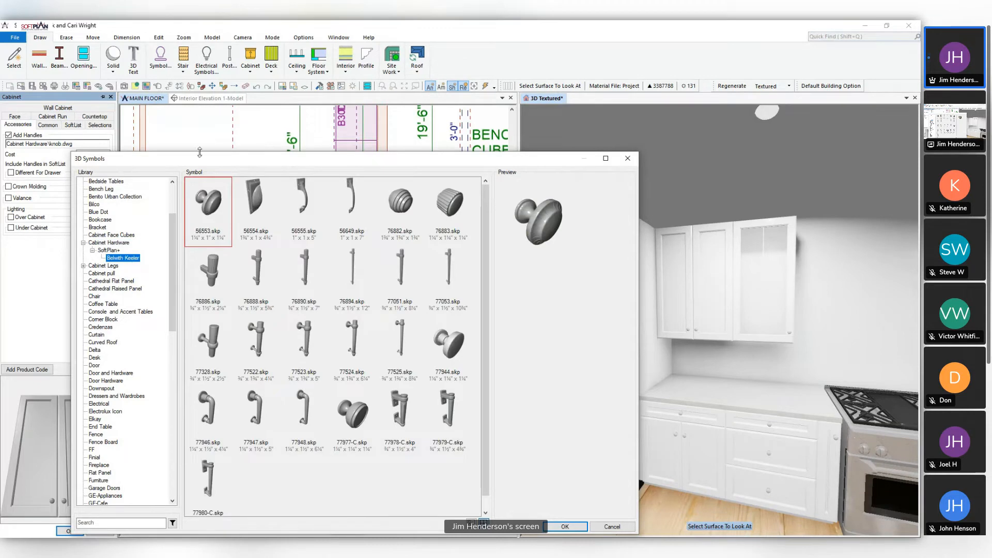
click(306, 272)
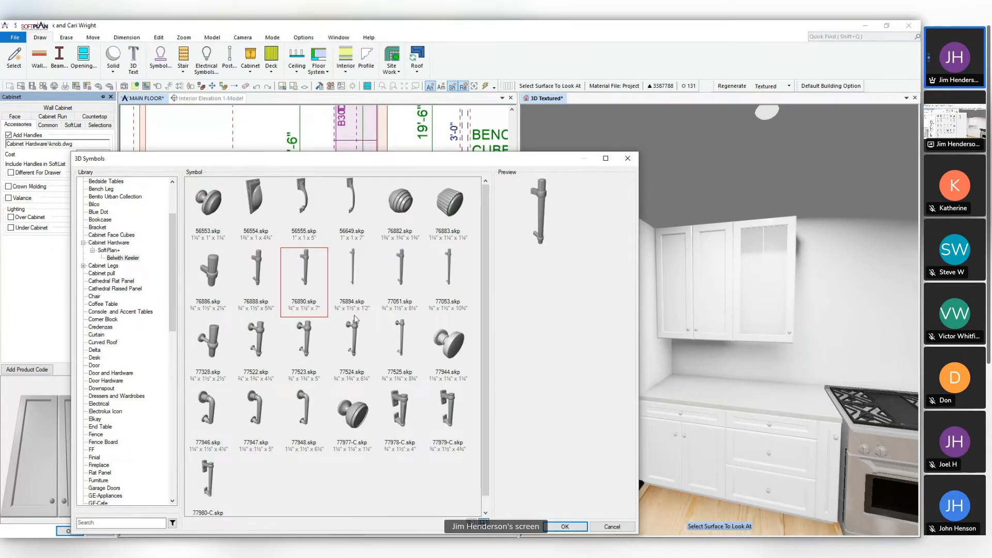
click(566, 527)
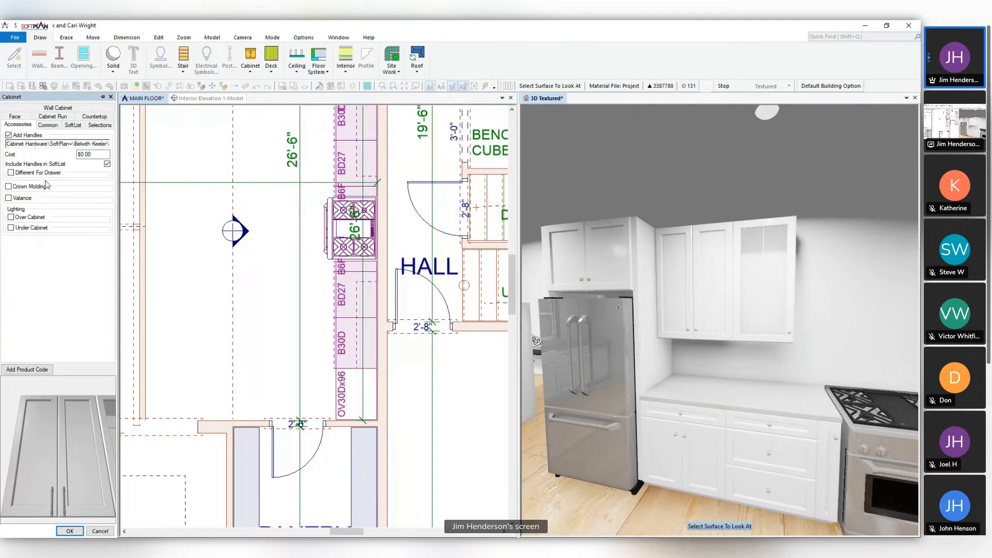
Add crown molding with the american profile to the wall cabinets beside the refrigerator and apply the cabinet edit
click(37, 187)
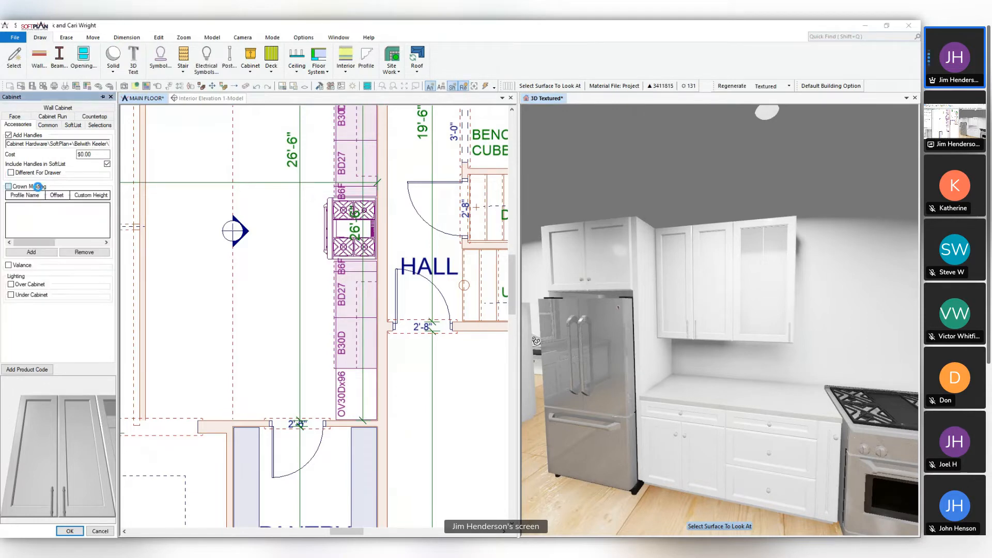
click(38, 186)
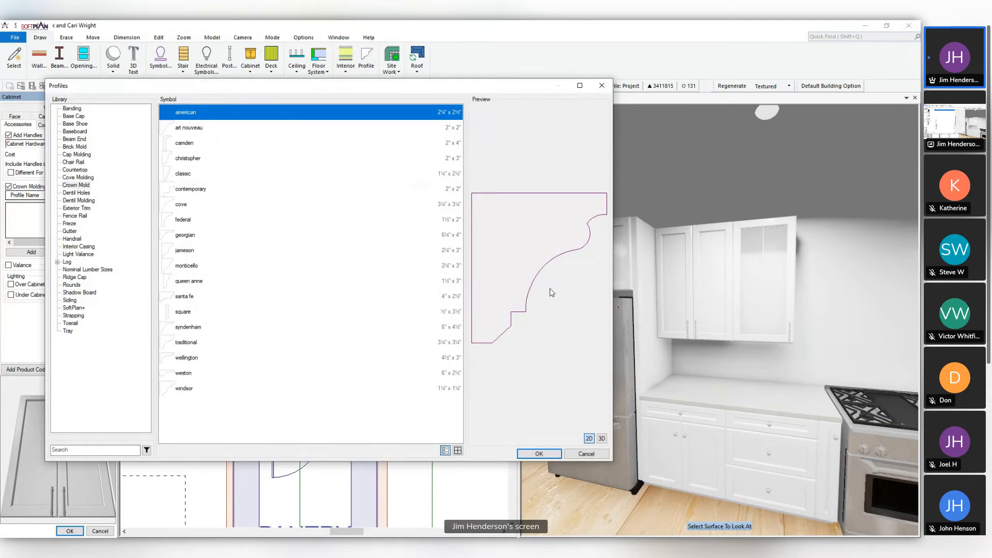
click(542, 454)
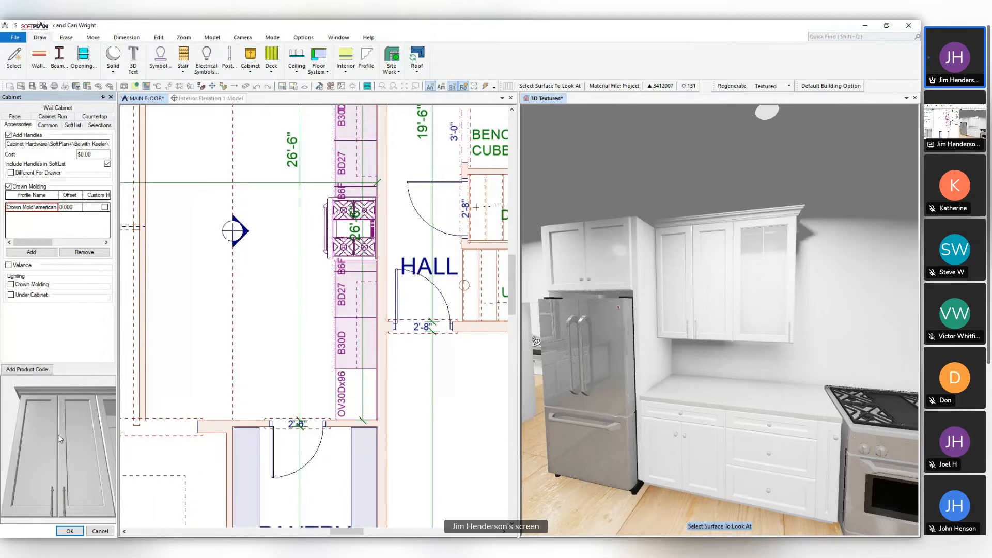
click(70, 531)
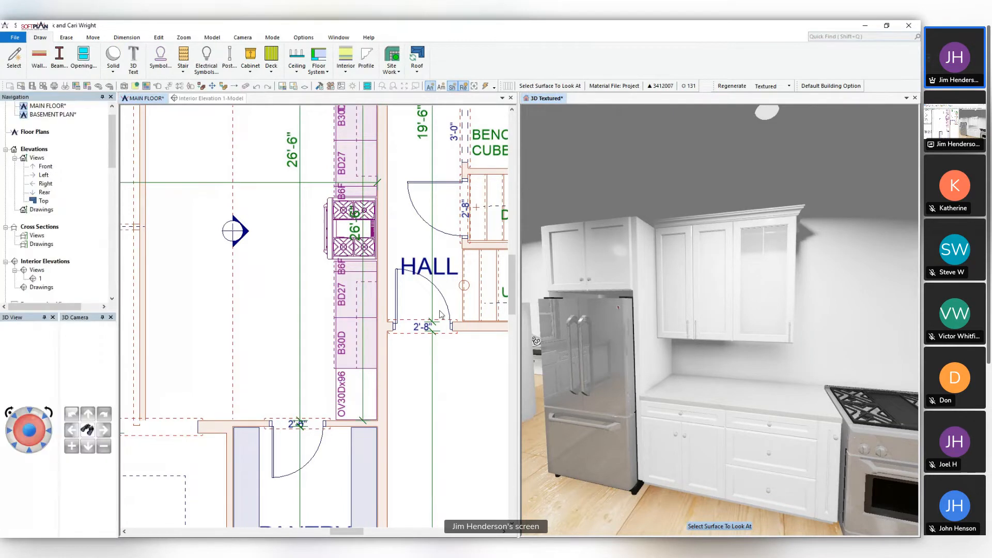
Repeat the handle and crown molding edit on the cabinet above the refrigerator and on the refrigerator's two side panels
right_click(640, 234)
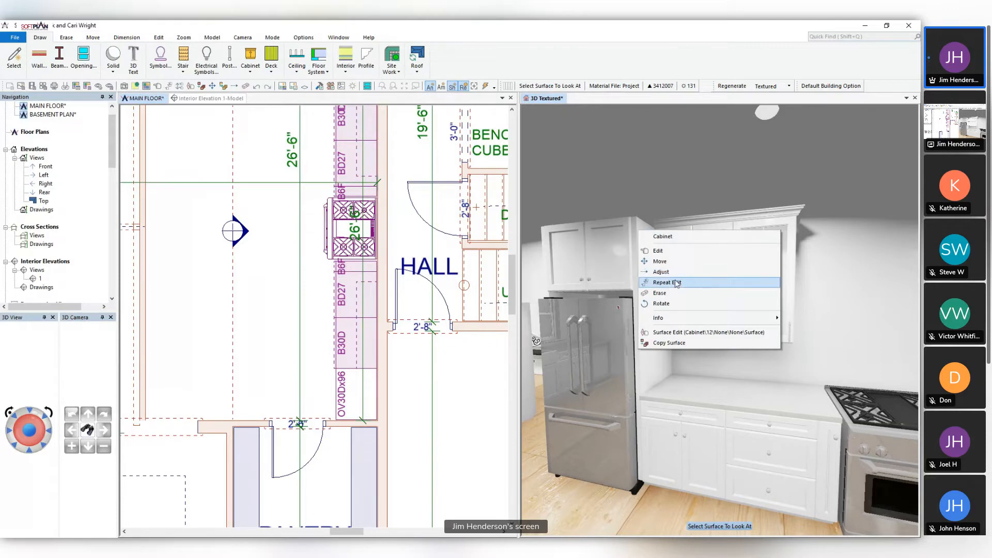
click(666, 283)
right_click(612, 249)
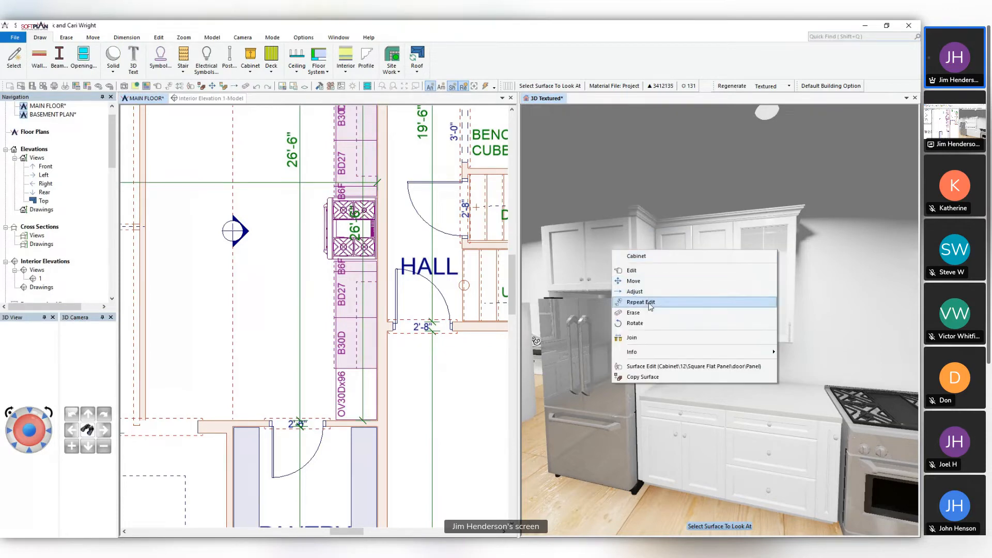
click(641, 299)
drag(588, 257, 670, 252)
right_click(671, 255)
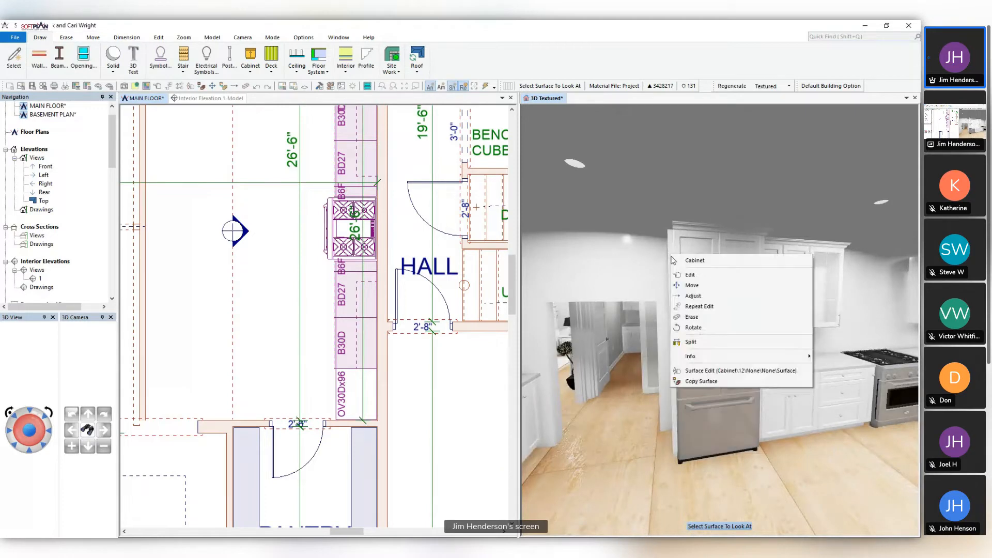
click(692, 306)
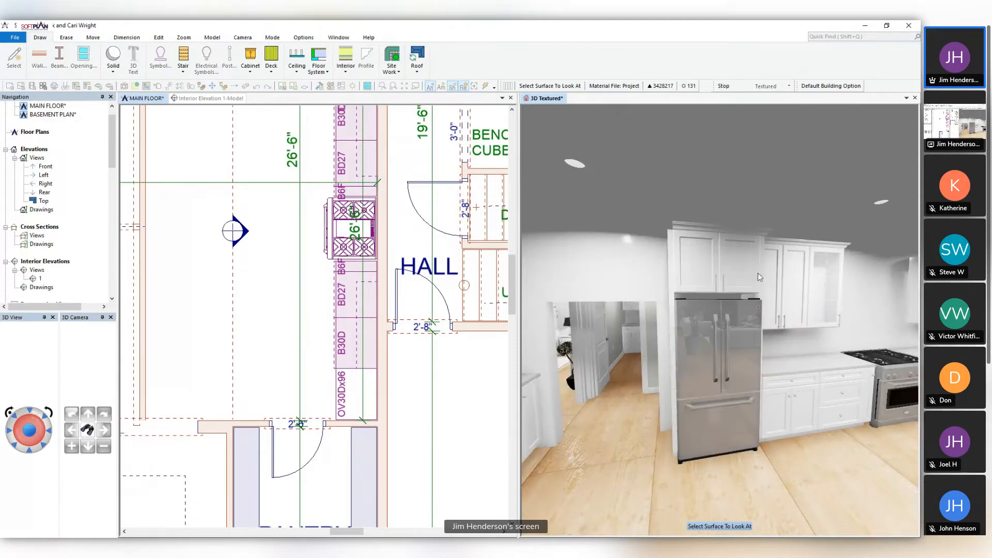
Repeat the handle and crown molding edit on the wall cabinets across the range and on the tall oven cabinet
click(104, 431)
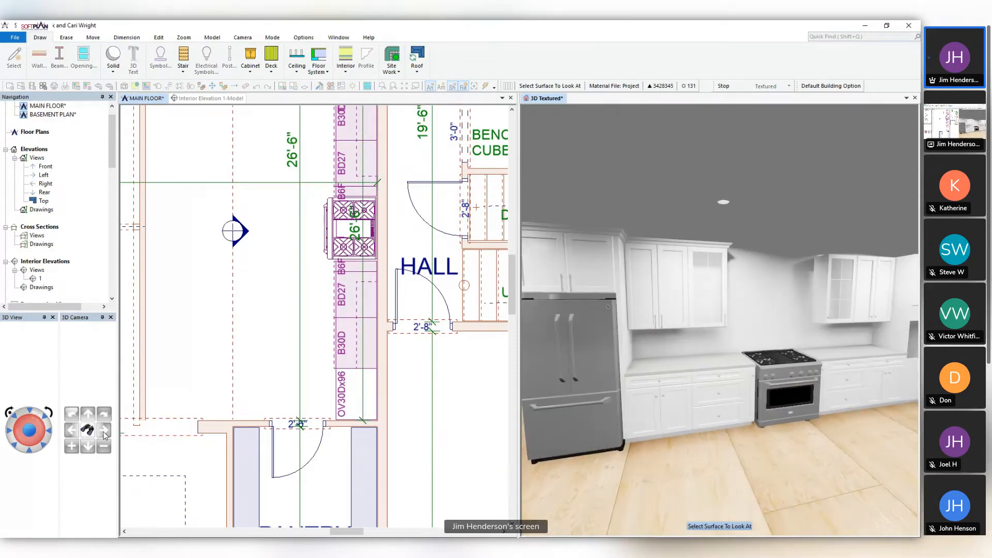
right_click(715, 284)
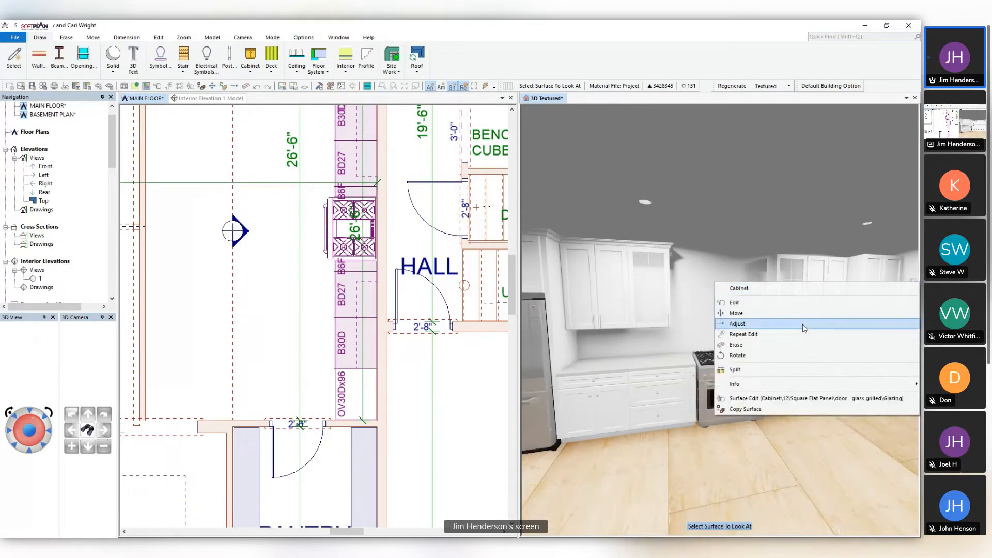
click(801, 335)
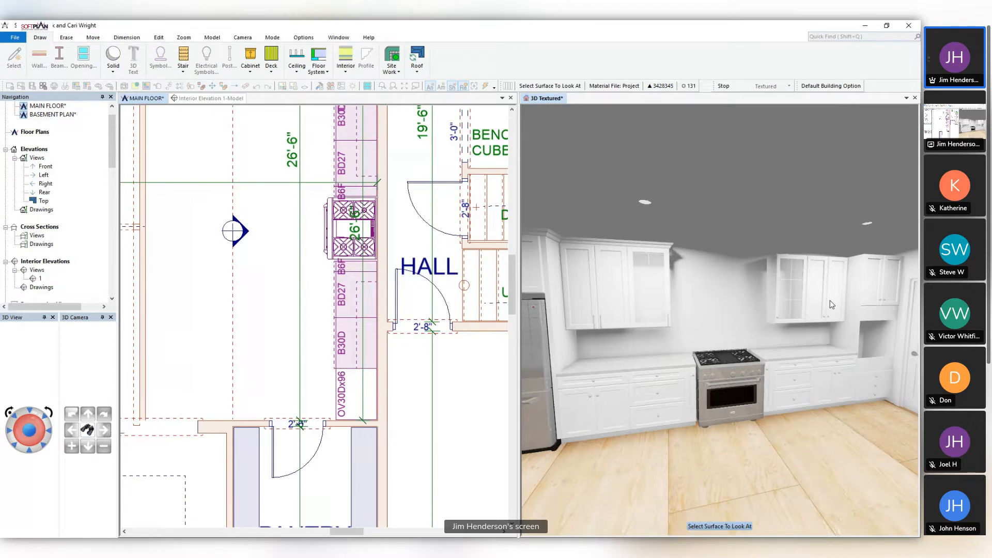
right_click(873, 280)
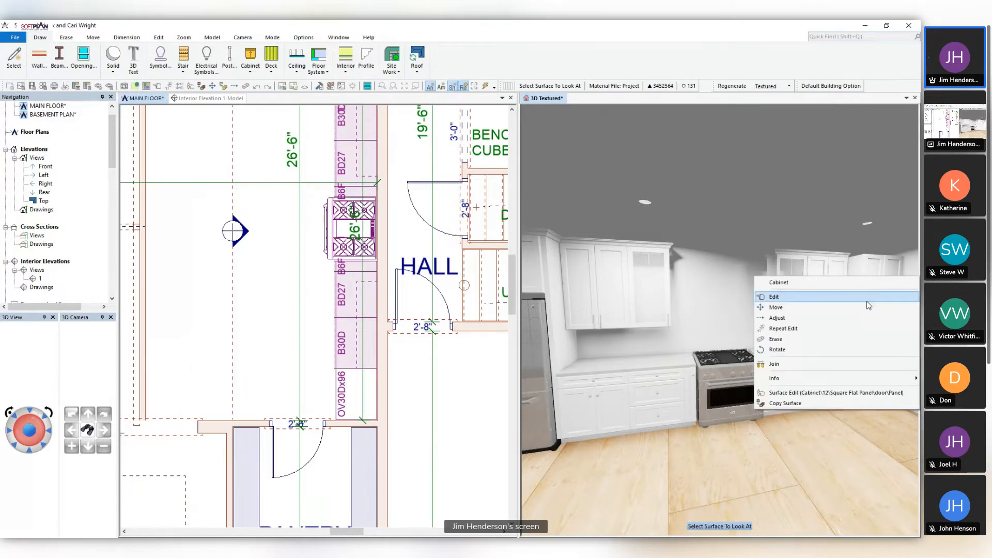
click(850, 327)
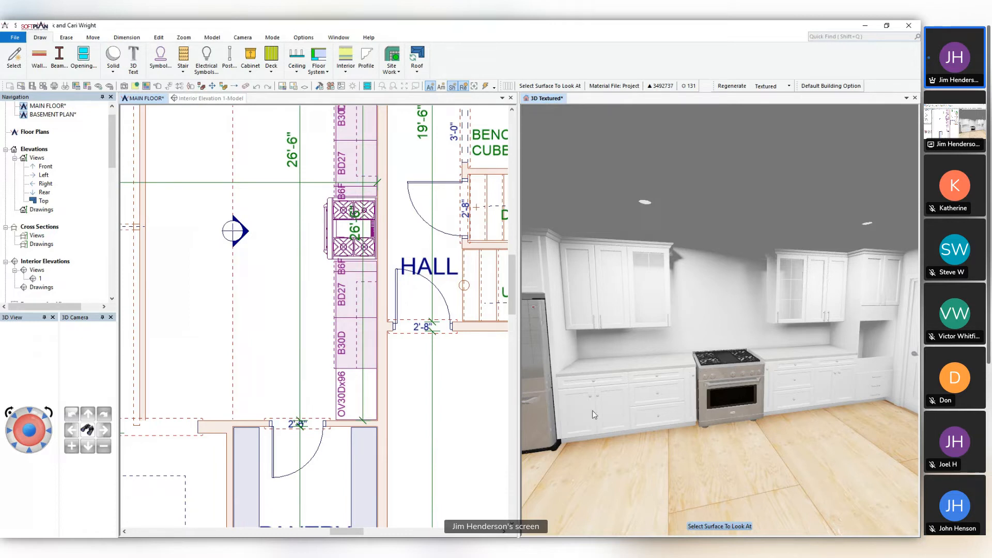
Replace the door handles on the base cabinet beside the refrigerator with the Belwith Keeler pull 76890.skp from the SoftPlan+ cabinet hardware library
right_click(606, 401)
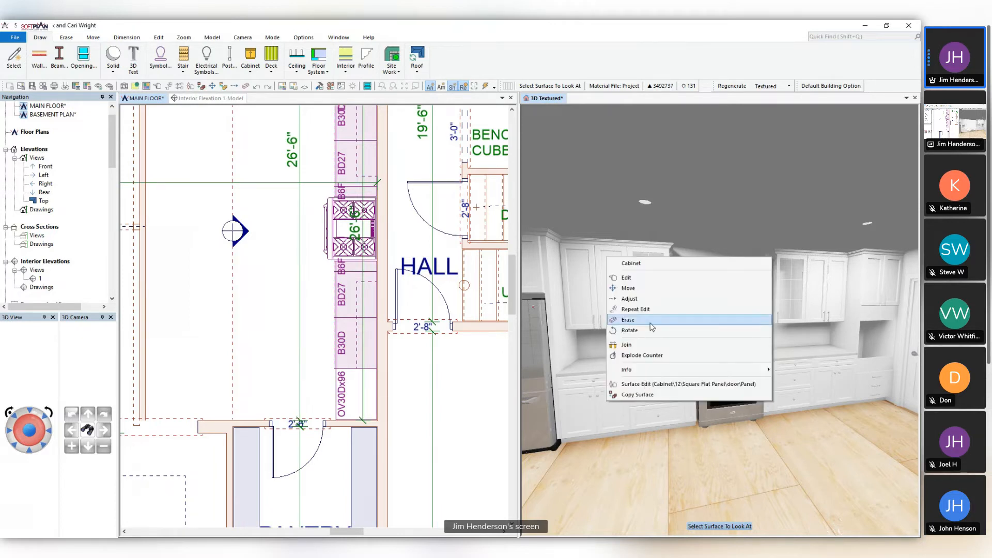
click(656, 278)
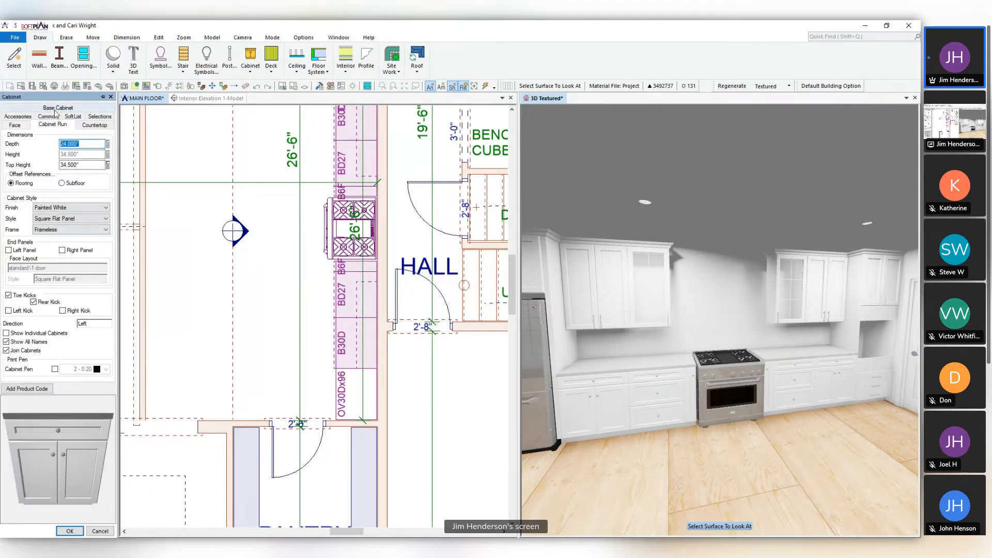
click(27, 116)
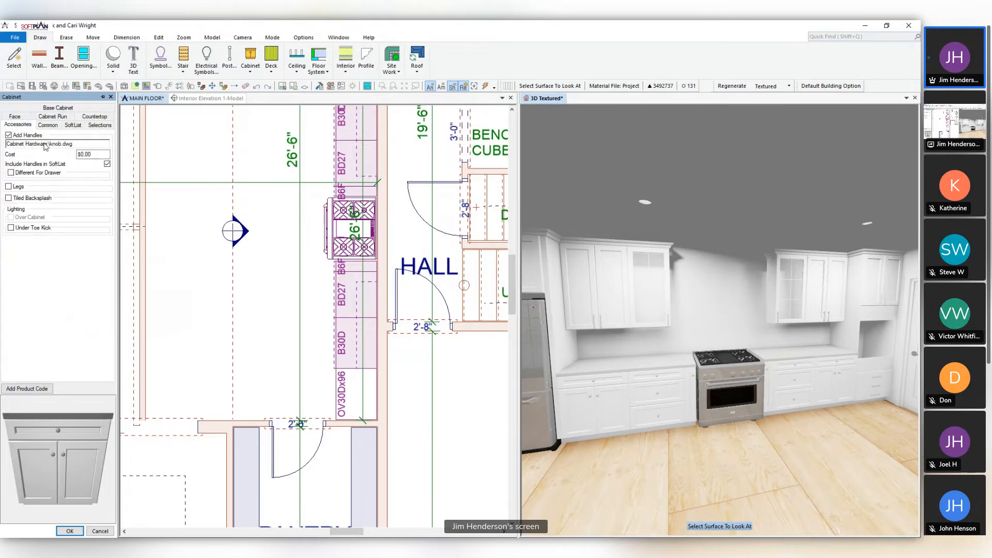
click(45, 144)
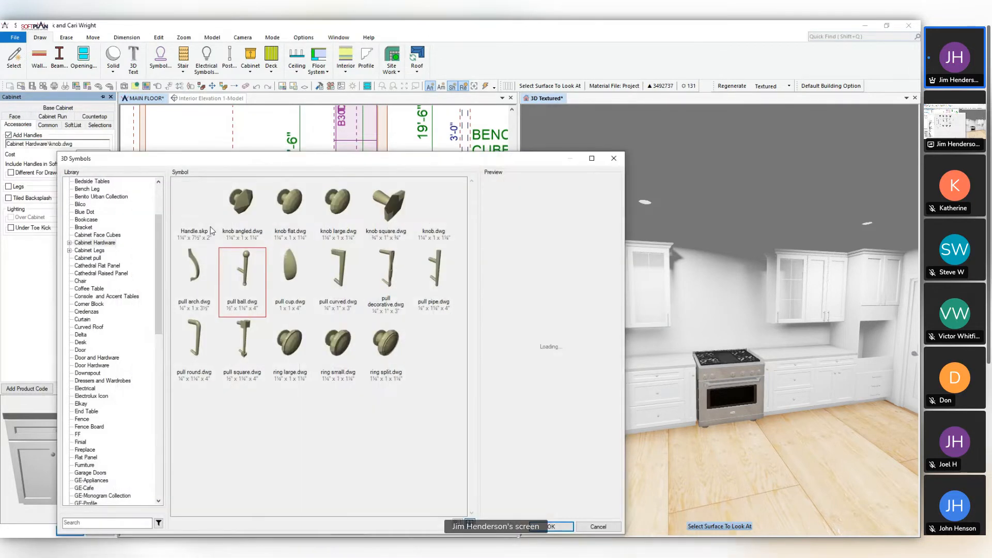
click(69, 243)
click(79, 251)
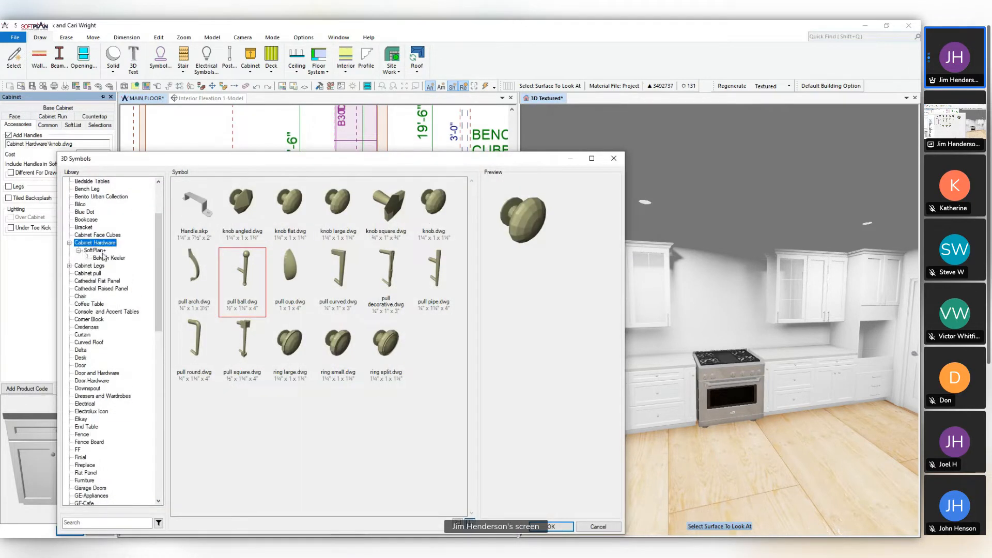
click(101, 259)
click(288, 275)
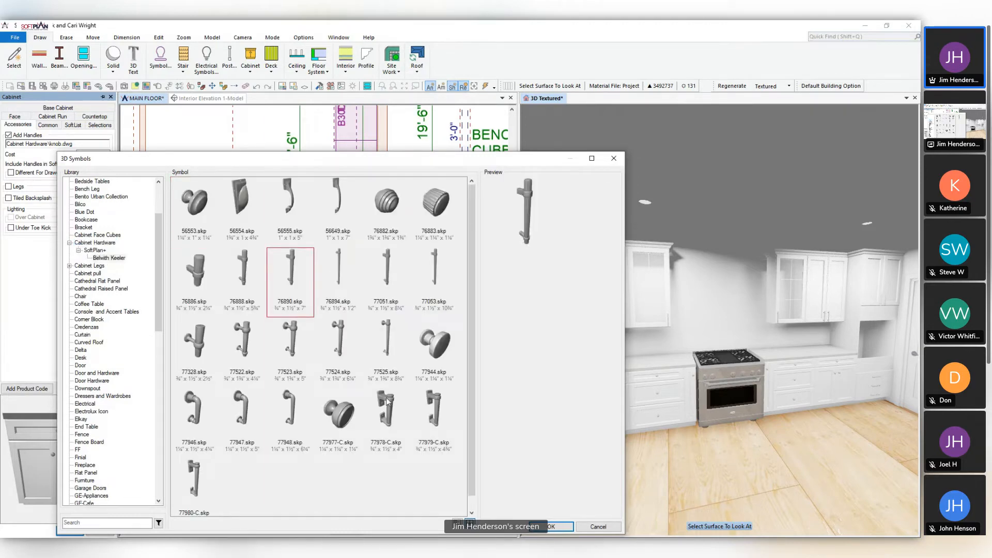
click(540, 526)
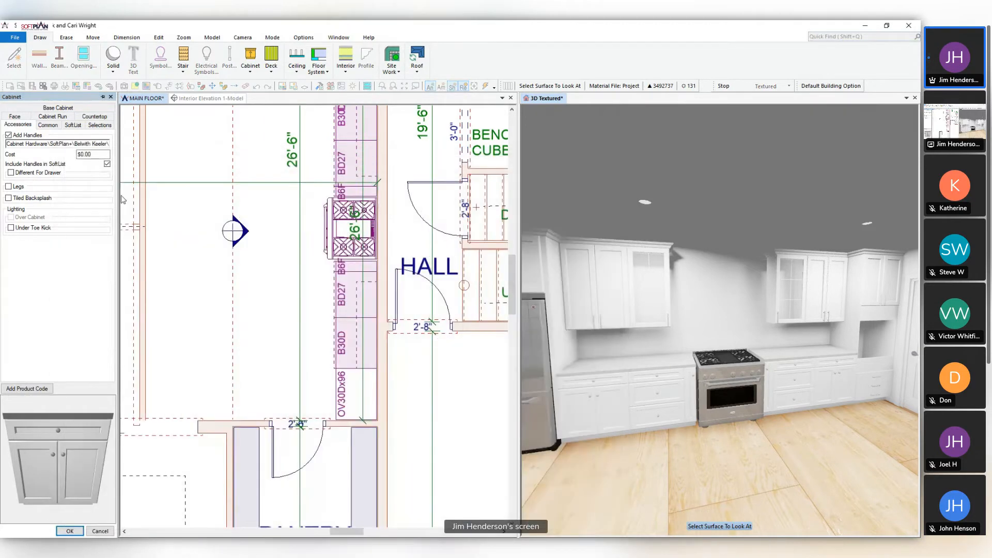
Give the base cabinet's drawers a different handle, the Belwith Keeler cup pull 56554.skp, and apply the cabinet edit
click(51, 173)
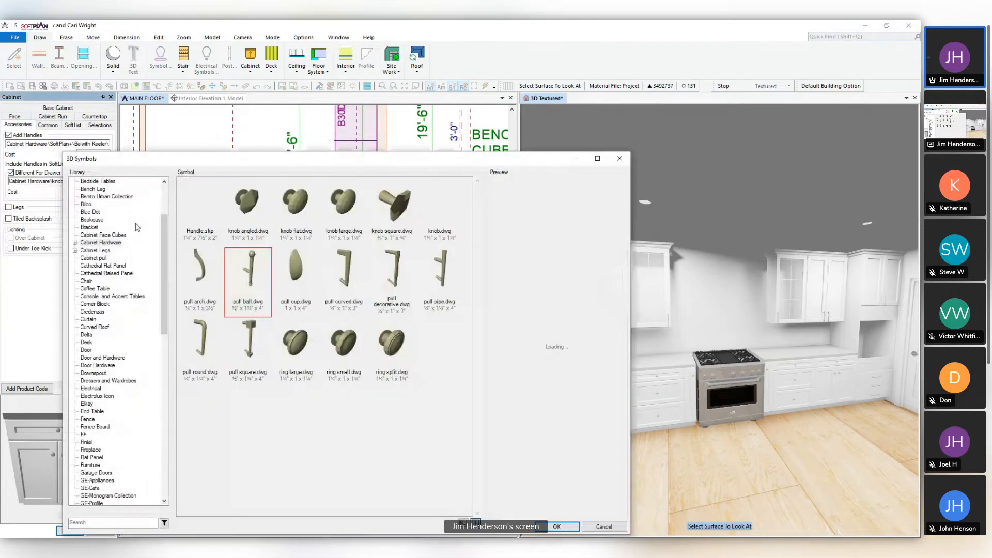
click(75, 243)
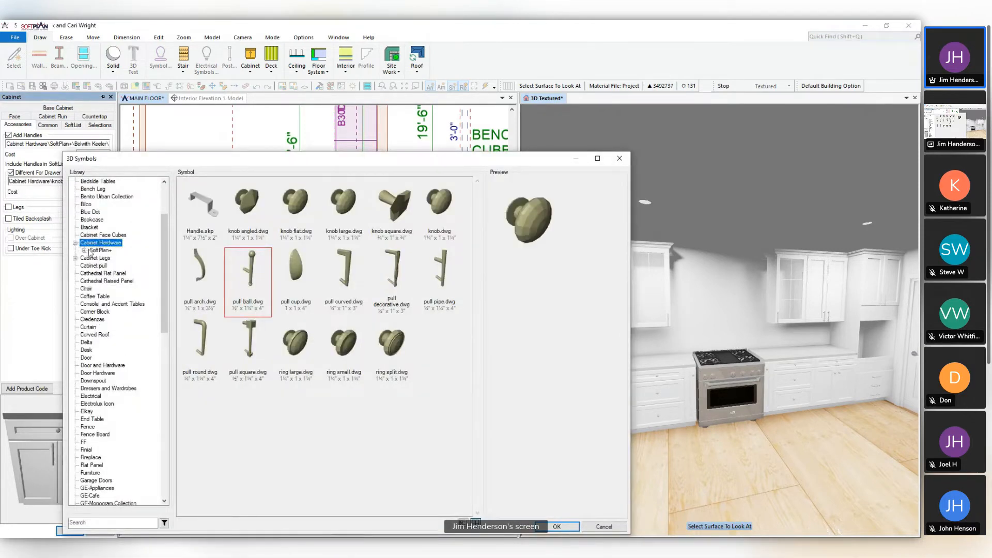
click(85, 250)
click(114, 259)
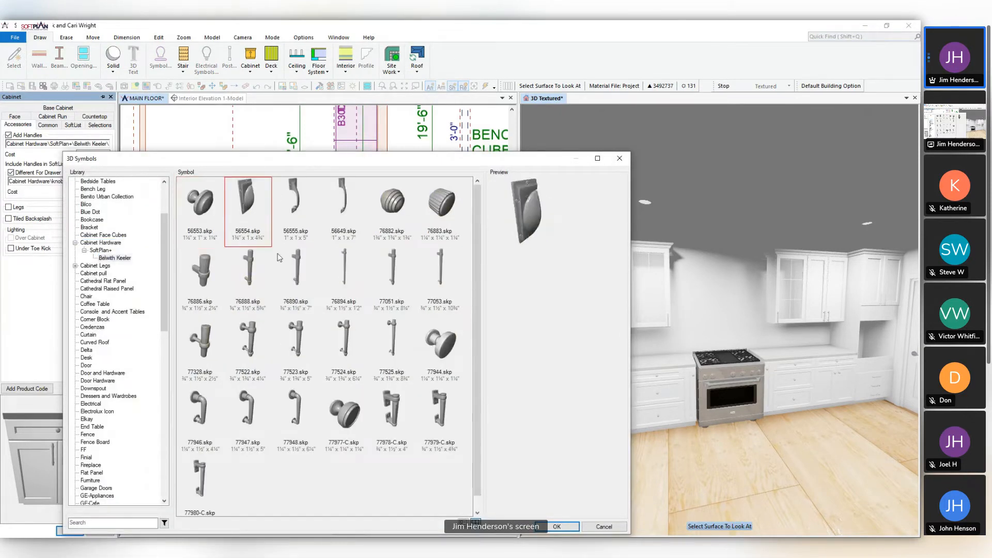
click(556, 526)
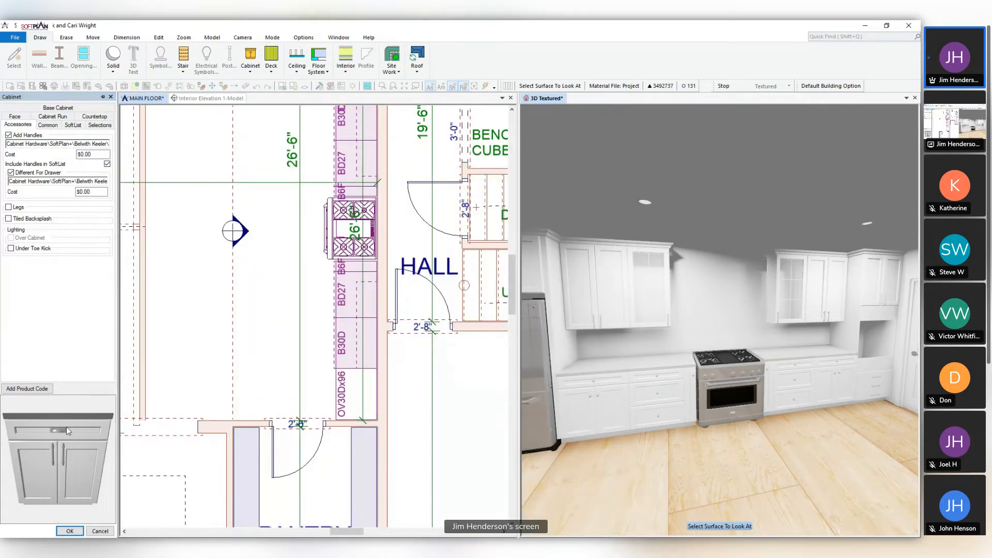
click(81, 530)
Repeat the handle edit on the drawer base cabinet and the narrow base cabinet on the refrigerator side of the range
right_click(671, 407)
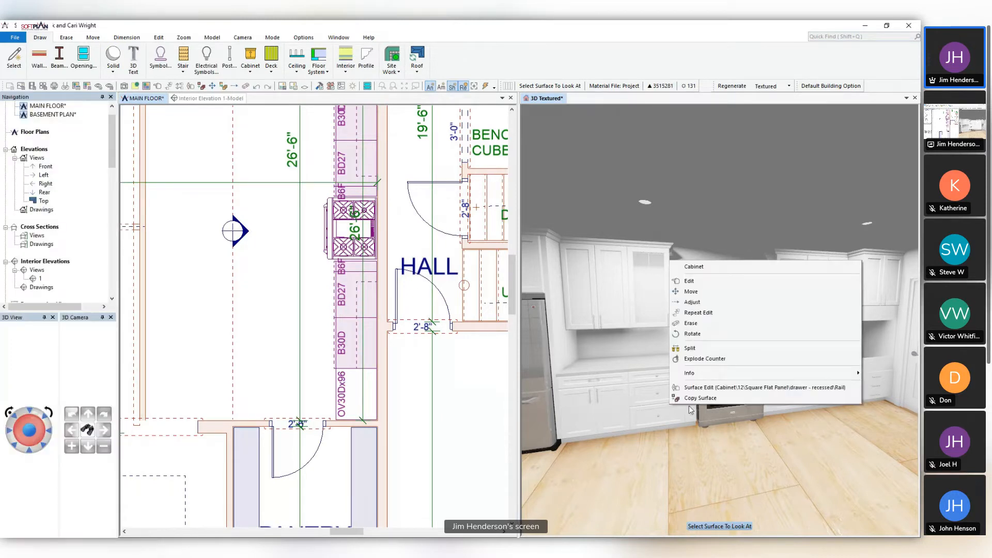
click(697, 312)
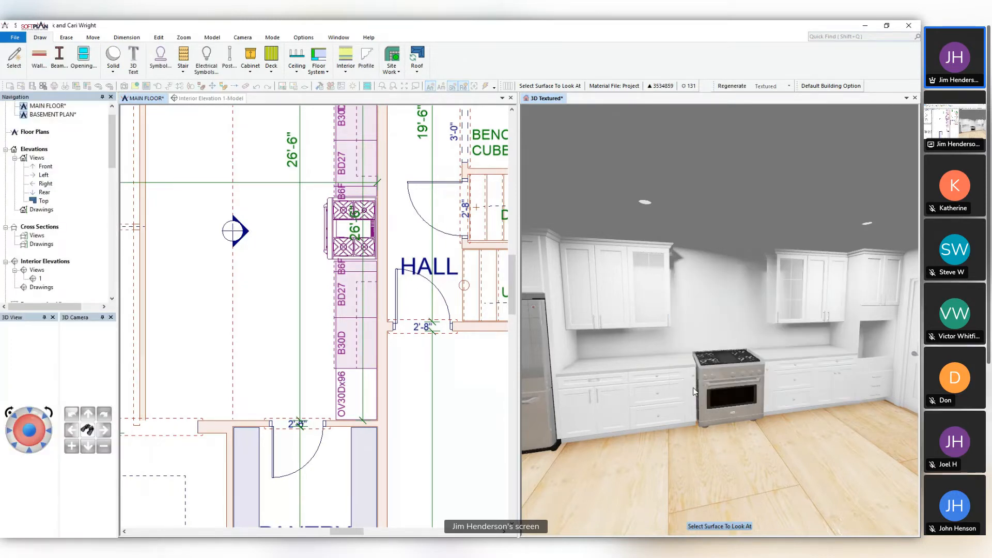
right_click(694, 385)
click(755, 443)
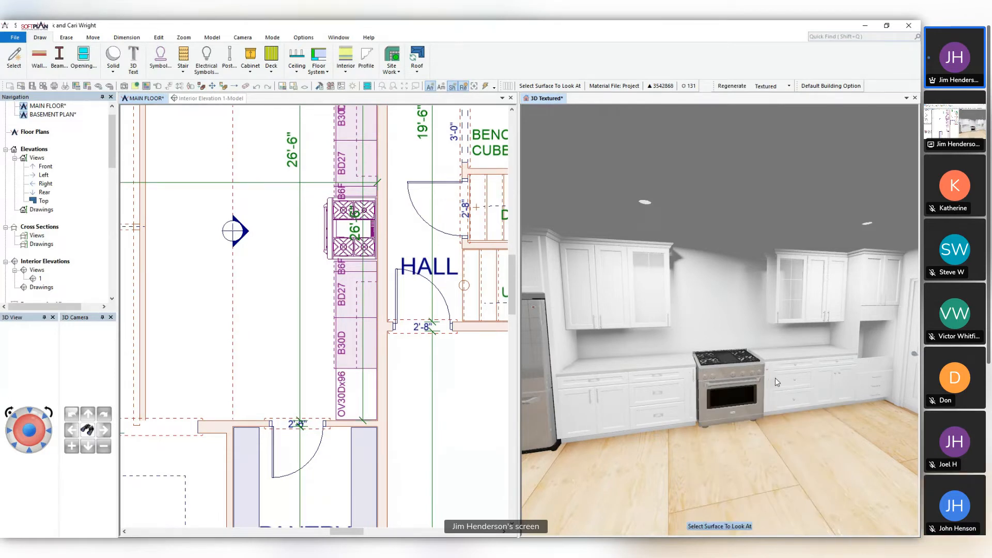
Repeat the handle edit on the base cabinets across the range and on the tall oven cabinet
right_click(780, 377)
click(786, 430)
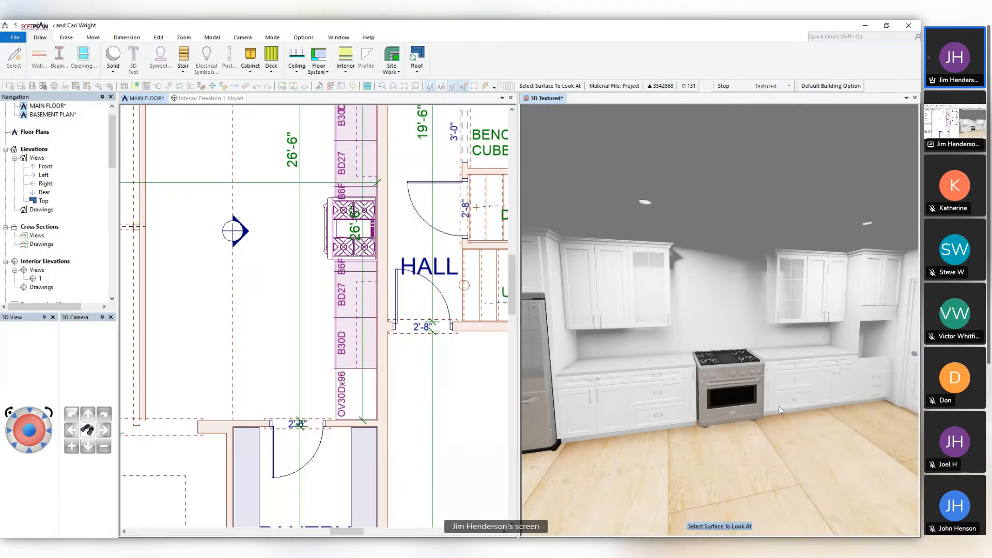
right_click(821, 375)
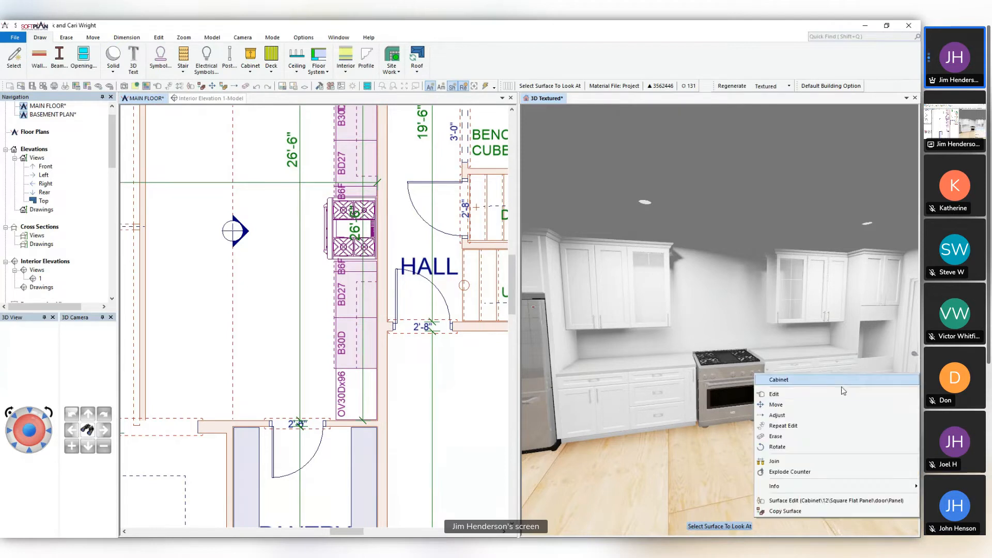
click(832, 427)
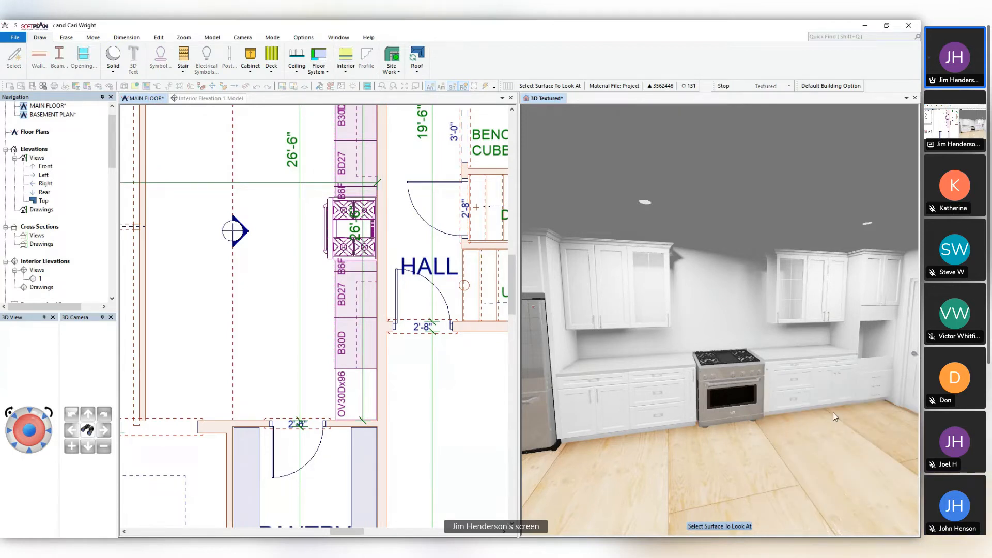
right_click(867, 383)
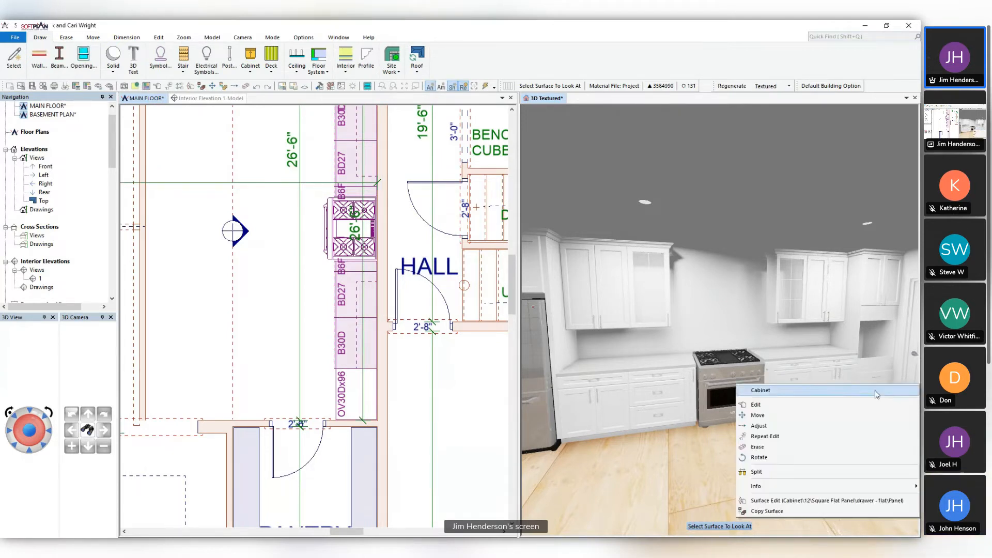
click(846, 435)
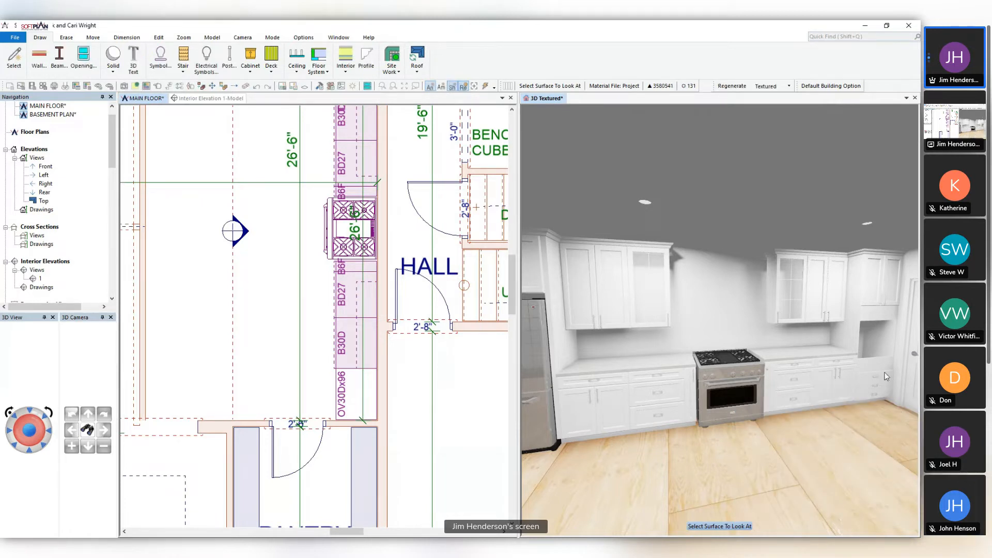
right_click(768, 377)
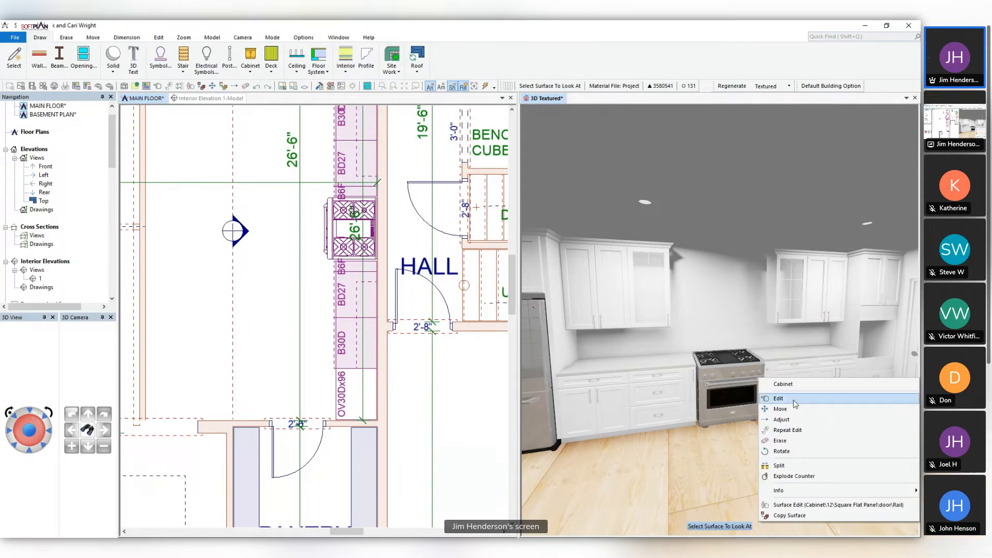
click(813, 432)
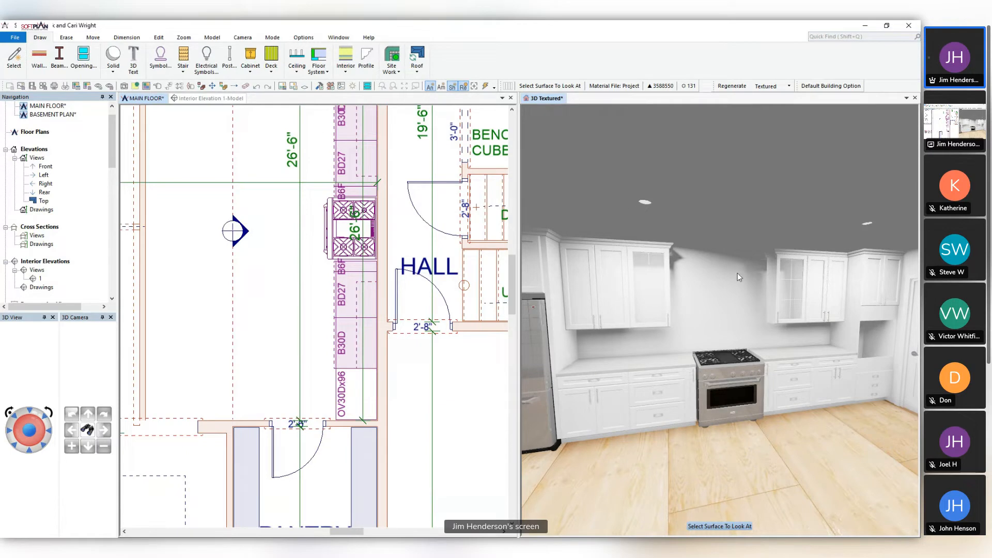
Browse the General Electric Appliances and Profile symbols for the oven cabinet and preview the 30in single convection wall oven
click(846, 360)
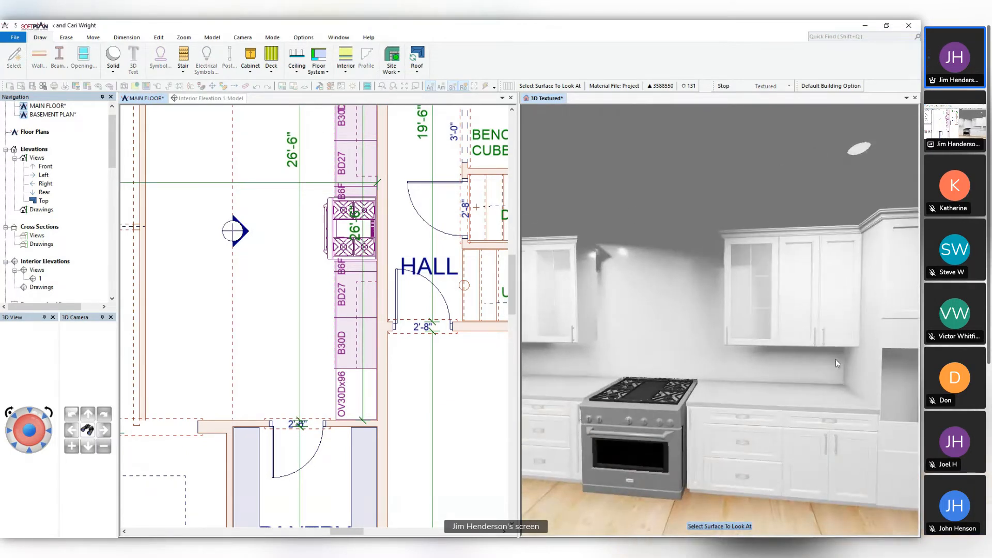
click(797, 407)
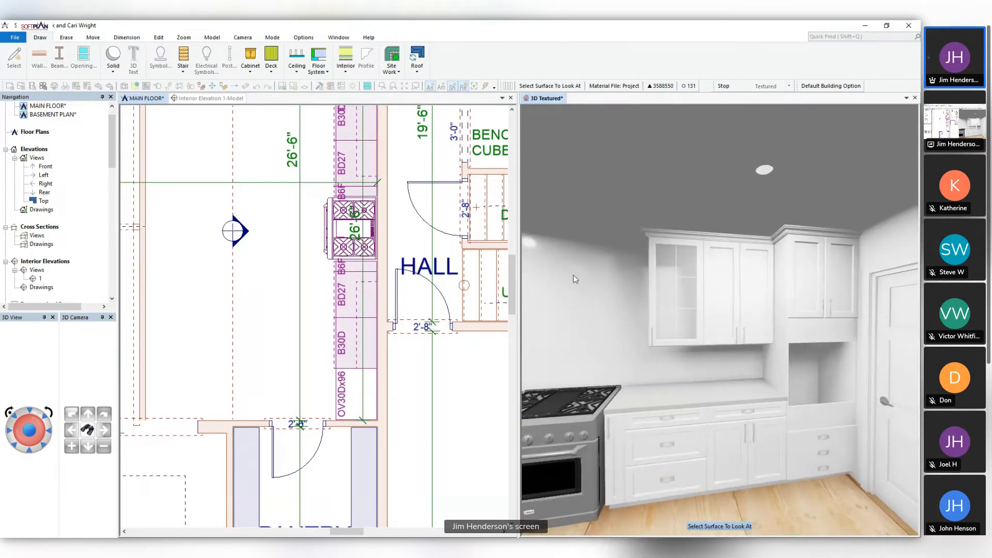
click(319, 426)
scroll(391, 445, up, 3)
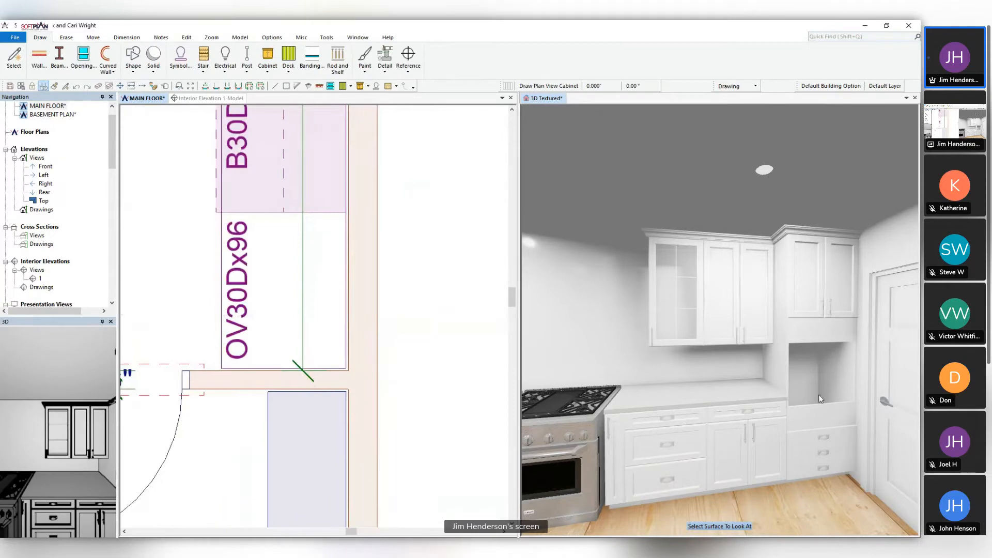
click(181, 58)
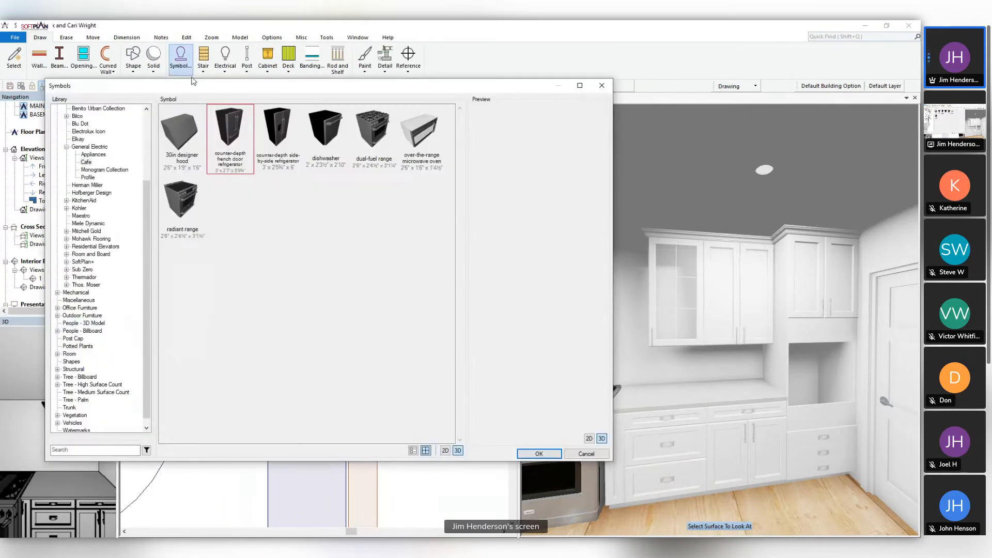
click(91, 155)
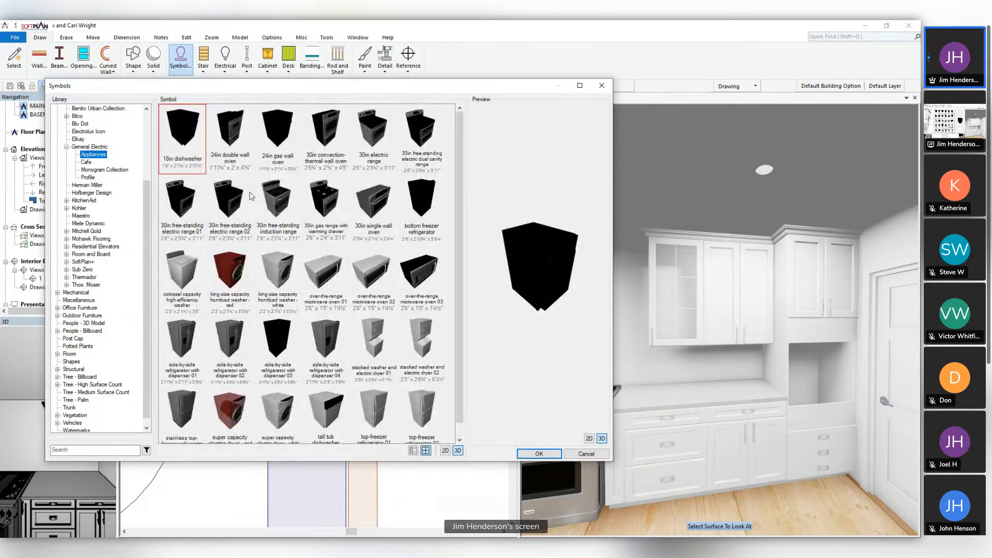
click(89, 178)
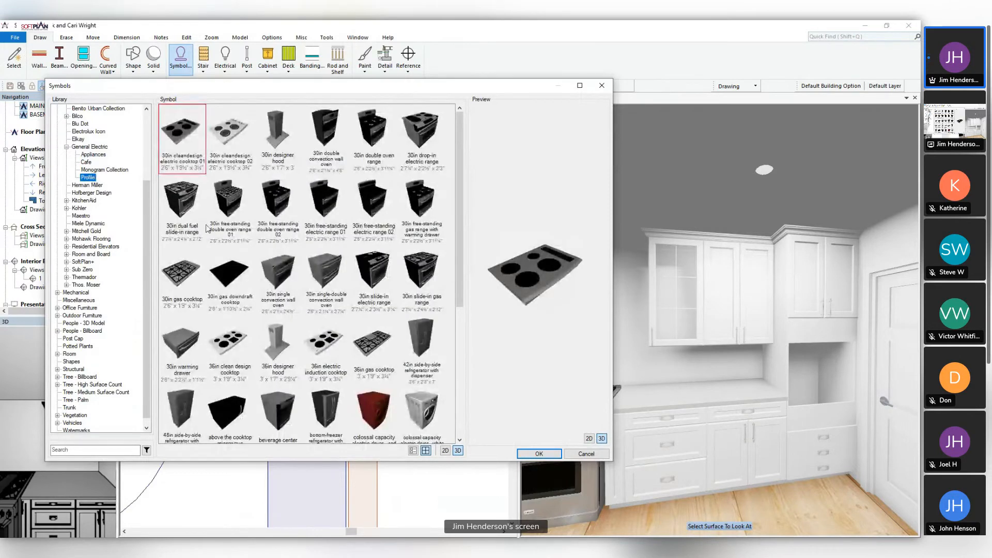
click(278, 275)
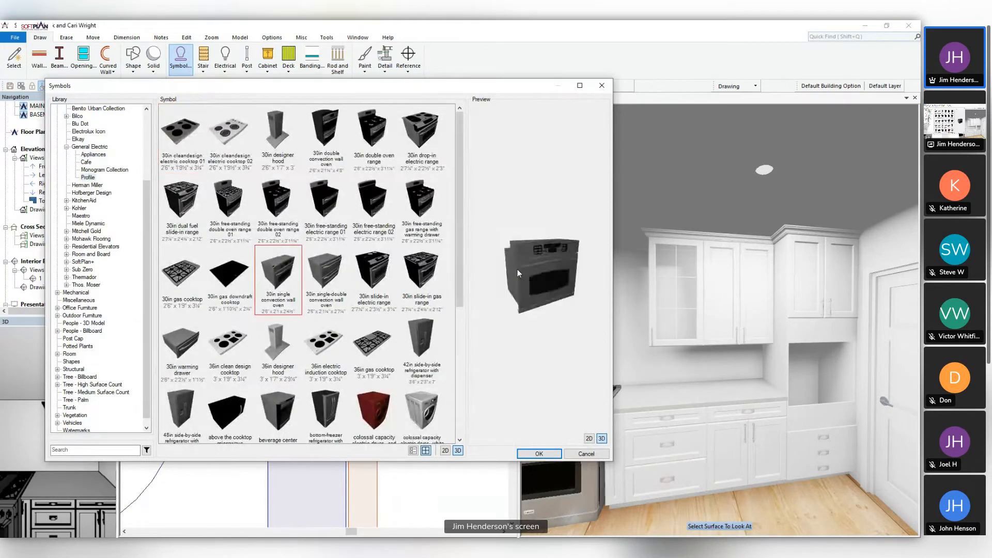
drag(519, 274, 504, 264)
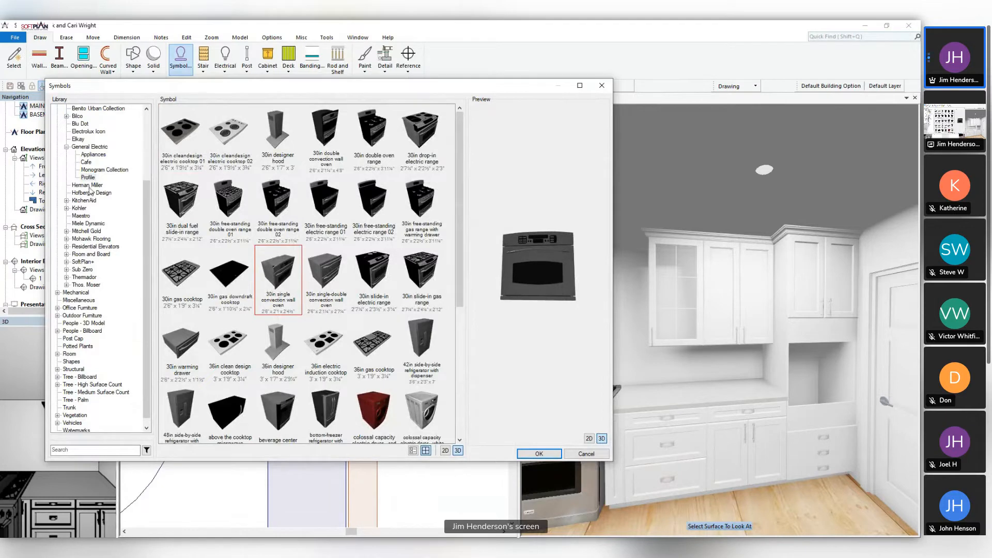
Place the 30in professional electronic convection single wall oven from the General Electric Monogram Collection in the OV30Dx96 cabinet on the main floor plan
click(101, 170)
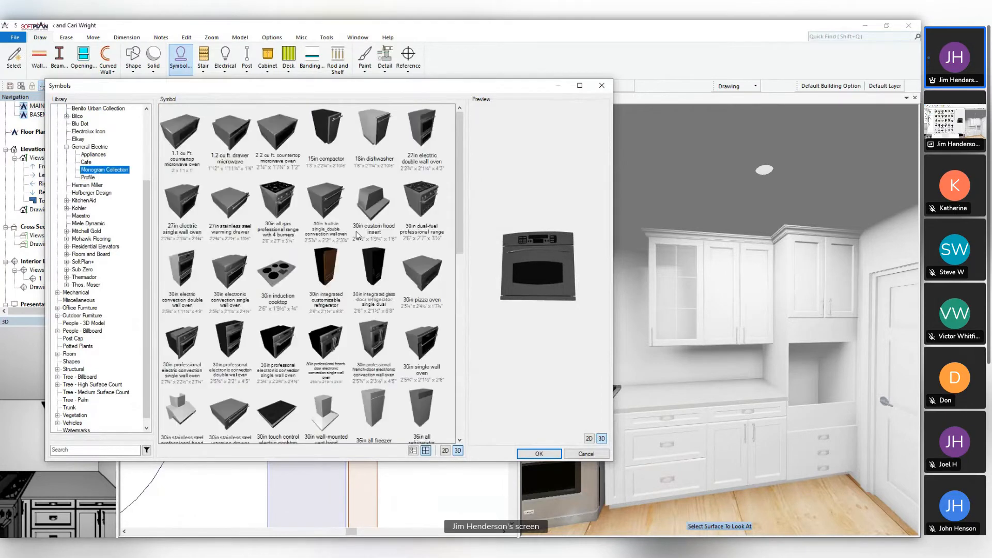
scroll(357, 236, down, 2)
click(229, 191)
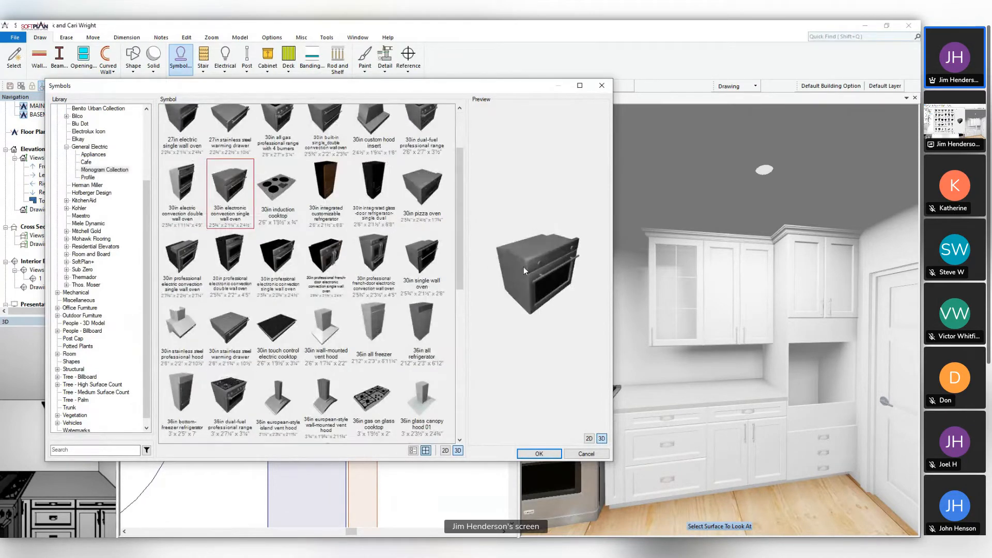
click(278, 261)
drag(523, 267, 511, 238)
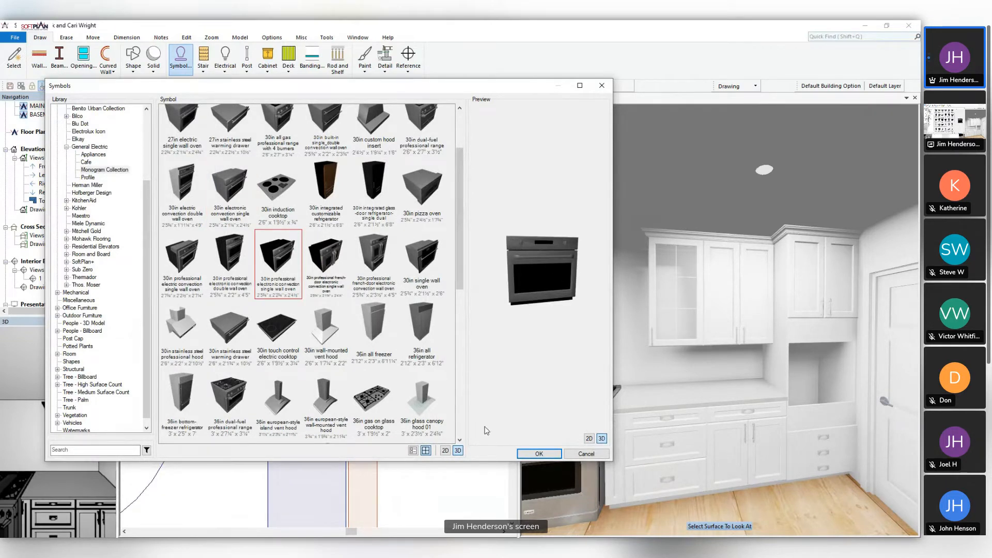
click(536, 453)
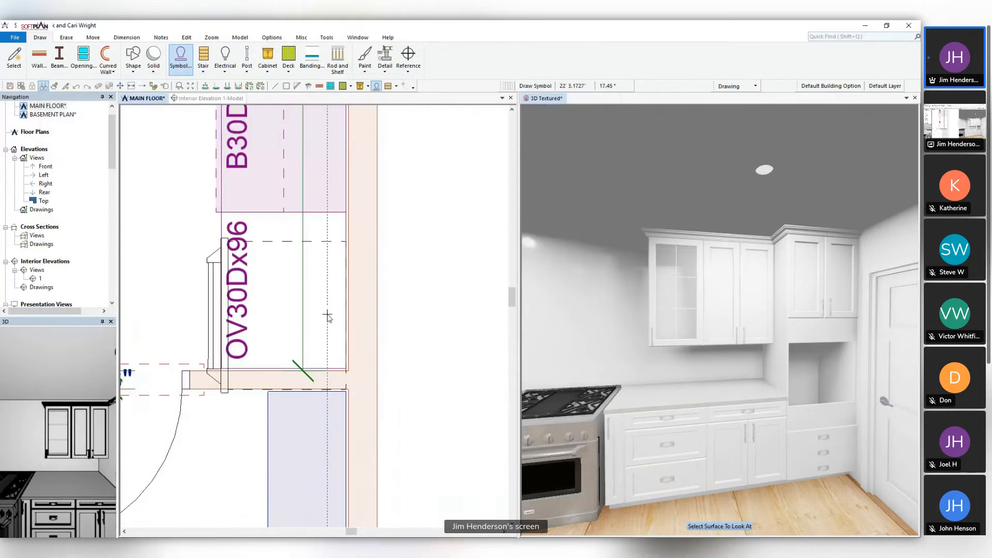
click(337, 293)
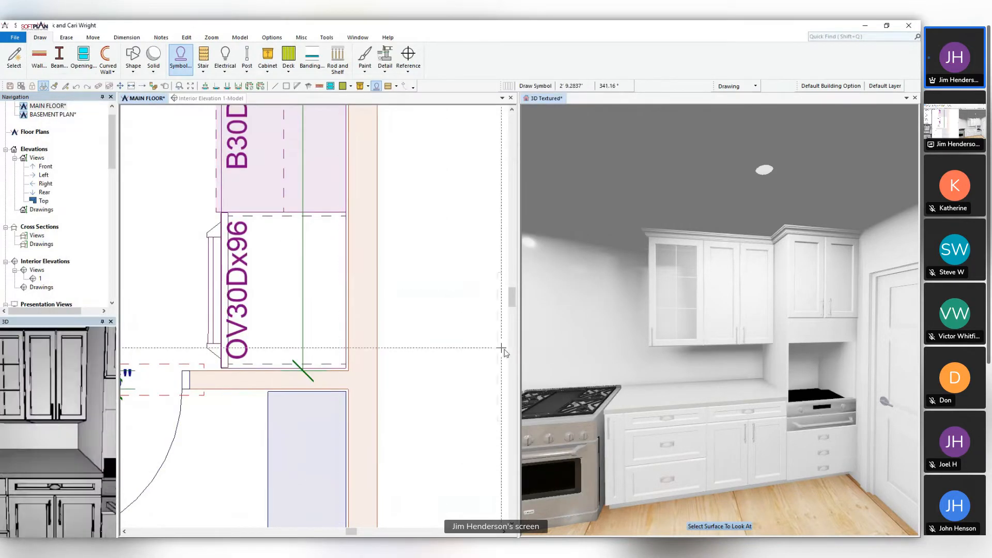
Raise the wall oven into the open niche of the tall oven cabinet in the 3D view
click(96, 38)
click(15, 57)
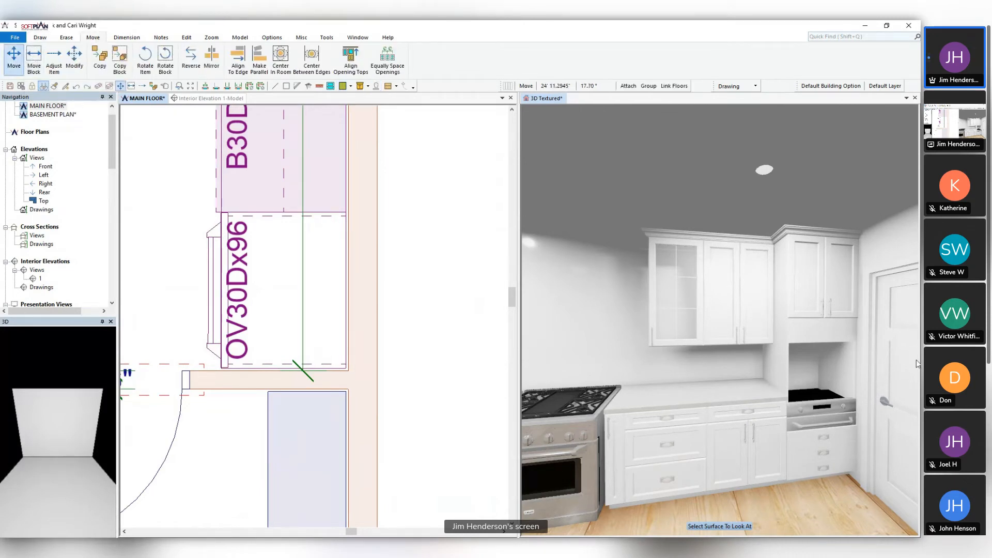
click(838, 405)
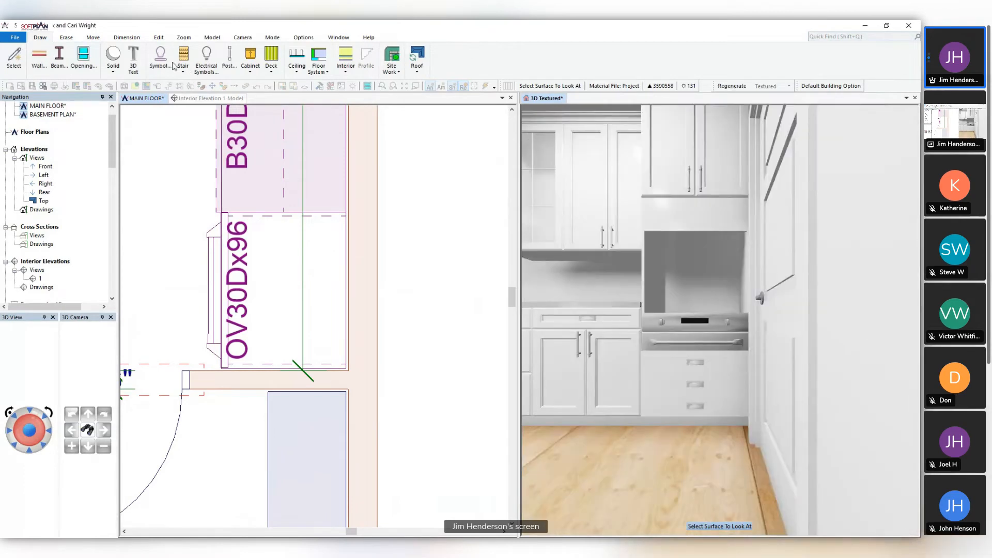
click(93, 37)
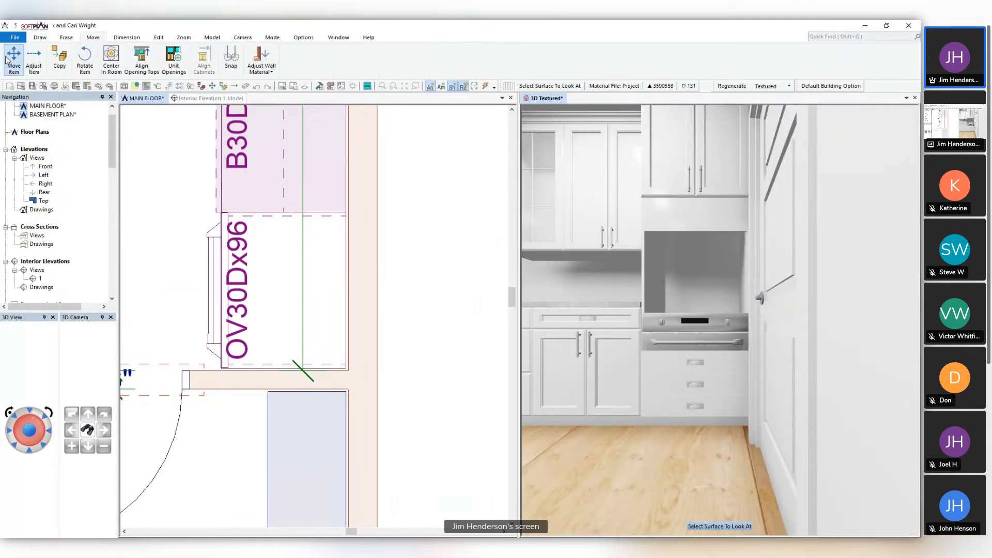
click(14, 57)
click(680, 324)
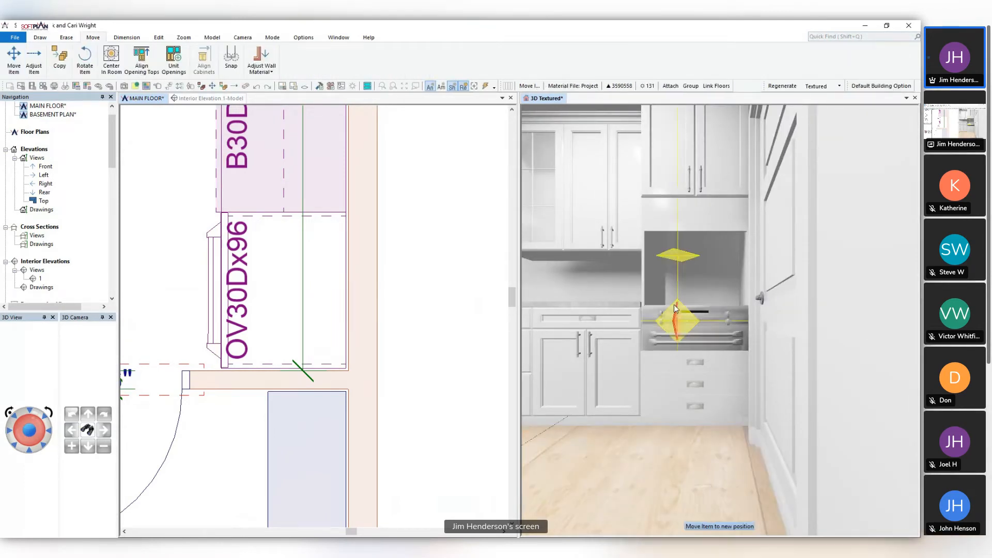
click(693, 249)
Lower the wall oven slightly to close the gap beneath it in the cabinet opening
middle_drag(689, 319, 692, 321)
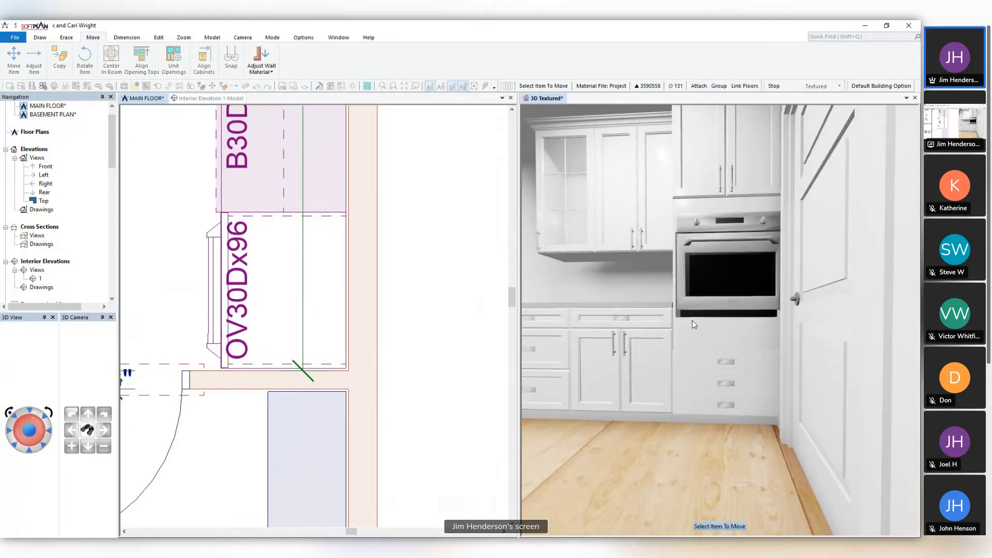
click(704, 297)
click(705, 299)
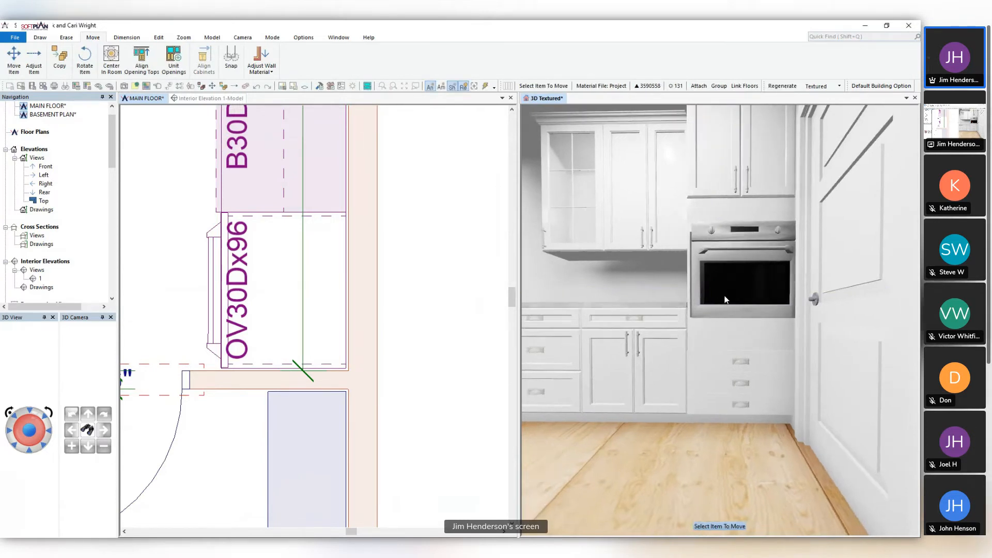
click(725, 299)
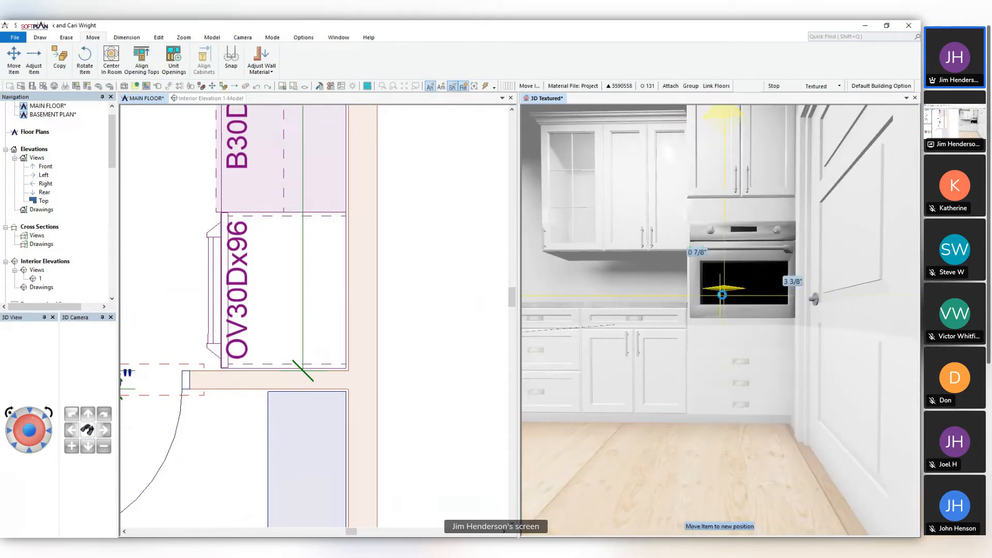
click(701, 359)
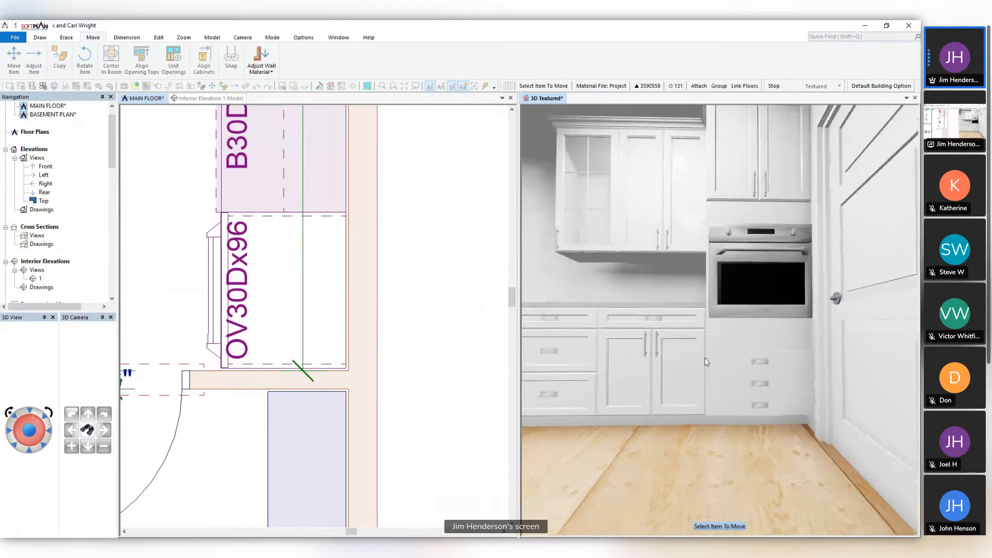
Look over the fitted wall oven, the range wall and the sink wall of the kitchen in 3D
scroll(706, 355, down, 5)
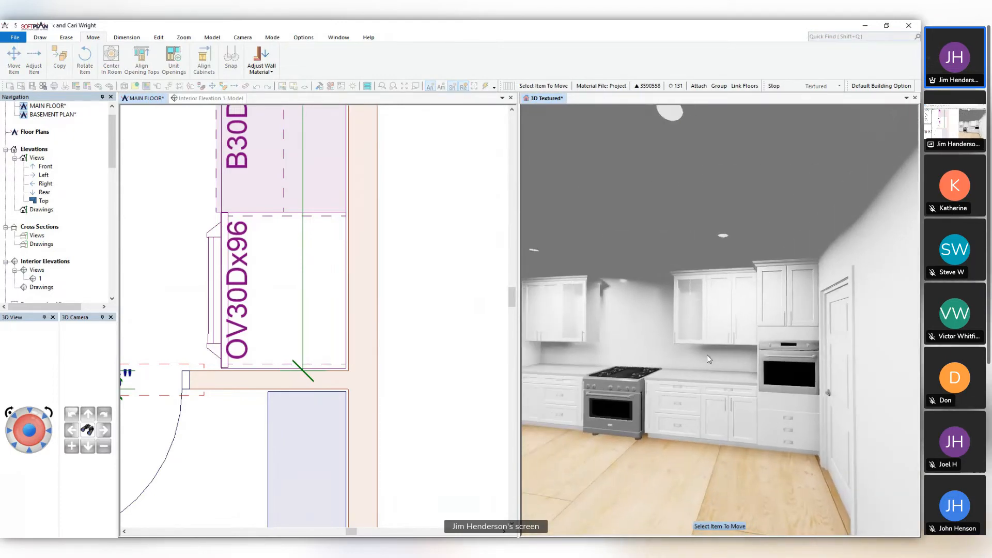
key(Left)
key(Left)
key(Left)
key(Left)
key(Left)
key(Left)
key(Left)
key(Left)
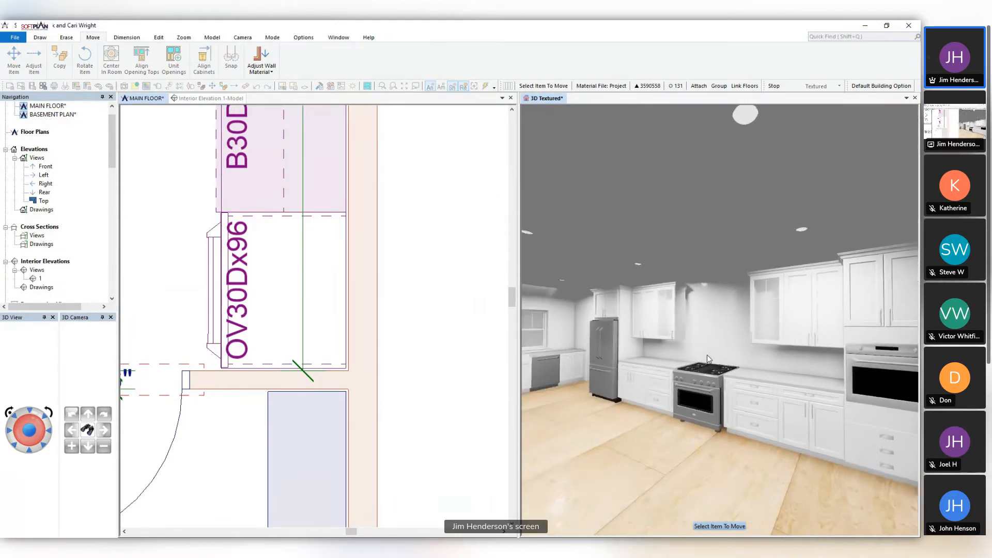
key(Left)
key(Left)
key(Left)
key(Left)
key(Left)
key(Left)
key(Left)
key(Left)
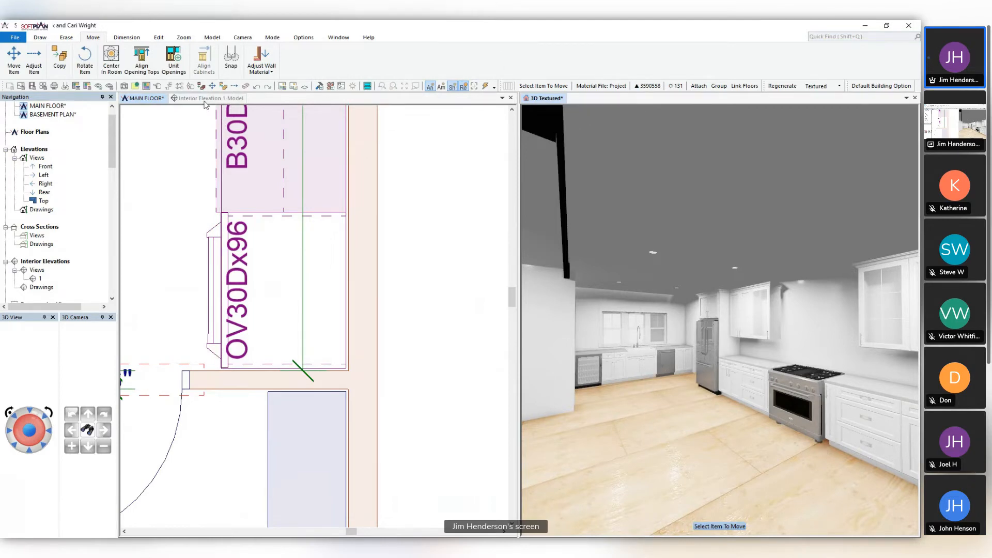
Configure a 36 in wide rectangular base cabinet with the "2 door - 1 drawer recessed" face layout for the kitchen island
click(167, 234)
scroll(167, 233, down, 6)
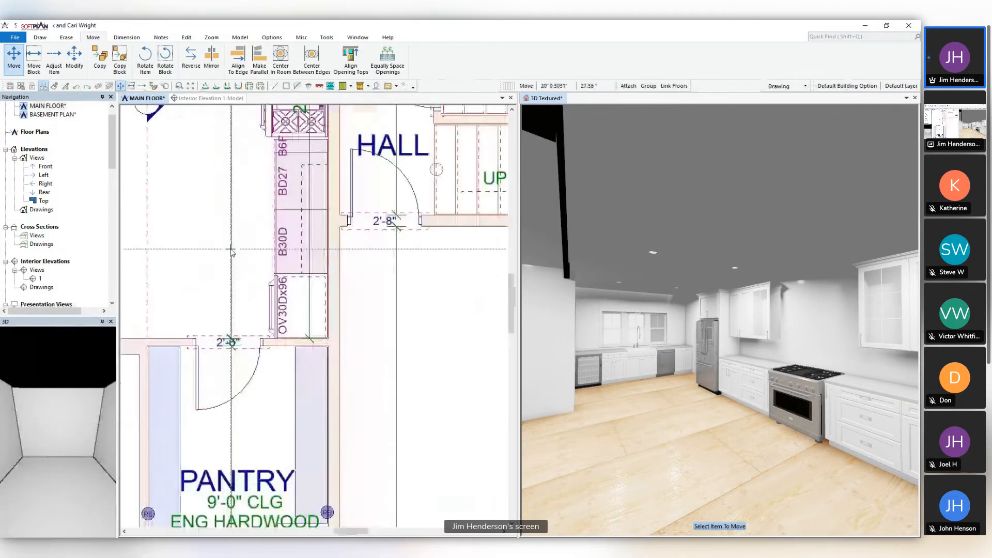
middle_drag(296, 237, 354, 283)
scroll(354, 283, down, 2)
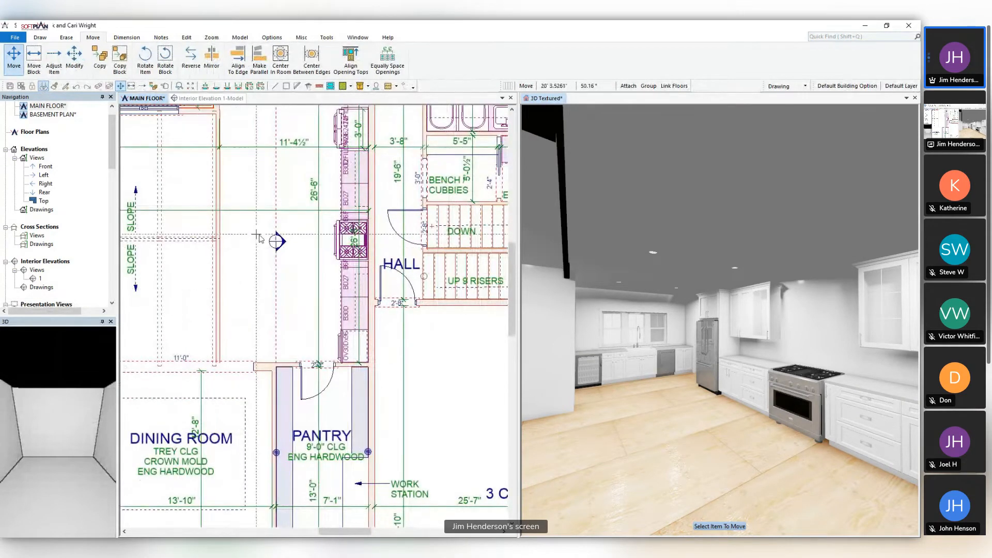
scroll(354, 283, up, 2)
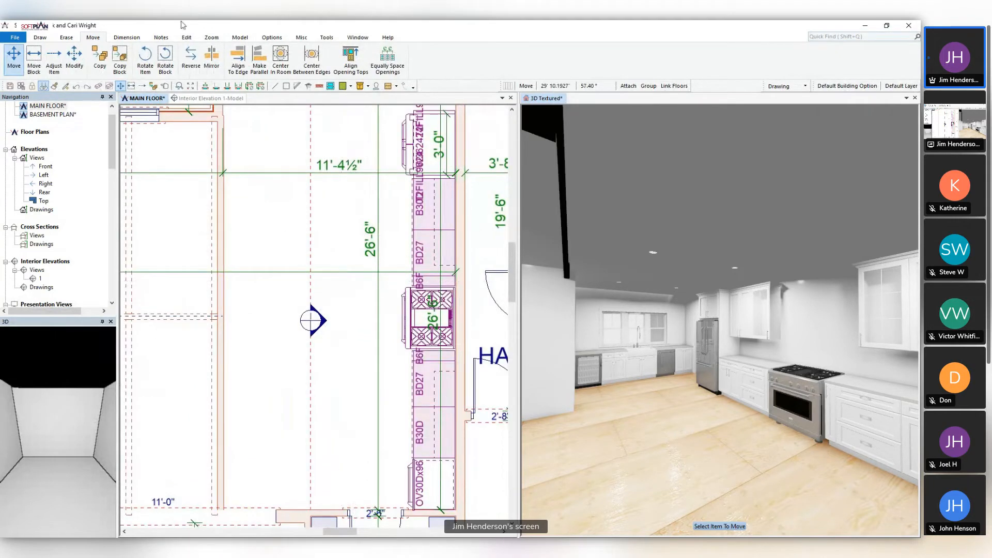
click(40, 37)
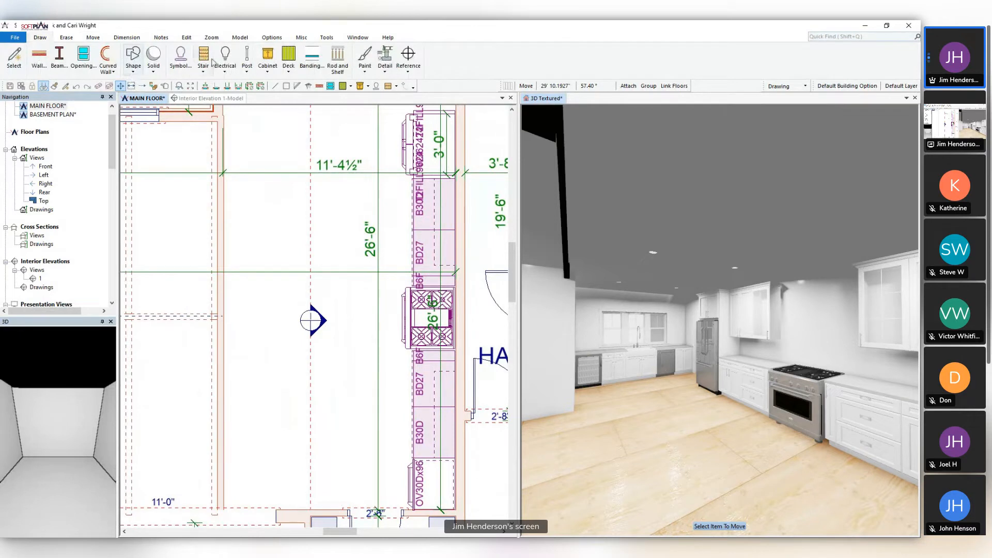
click(268, 57)
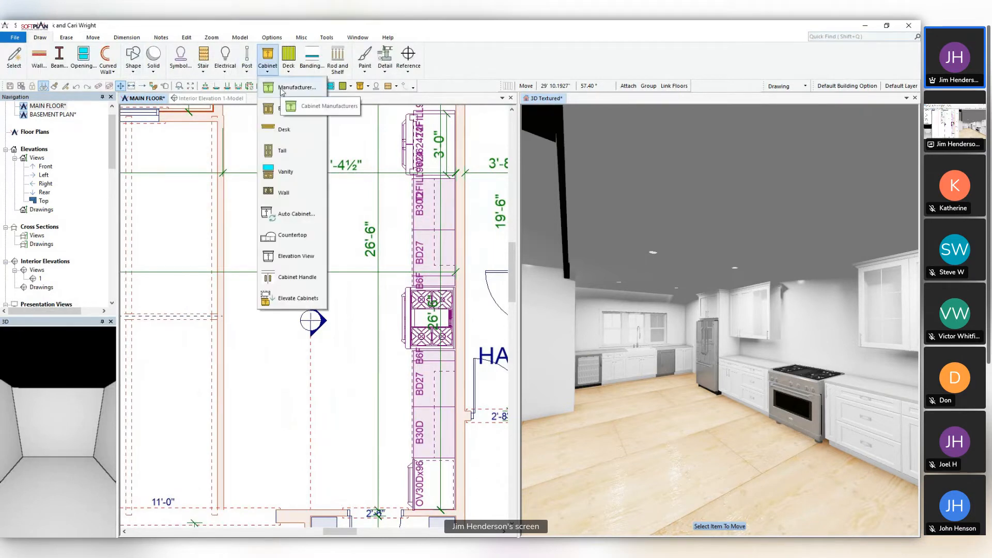
click(282, 111)
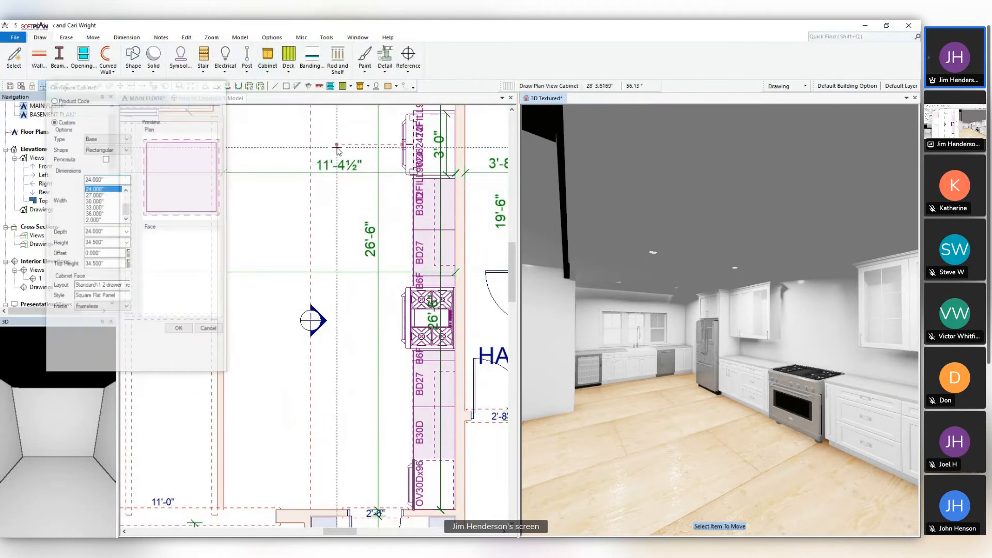
click(100, 214)
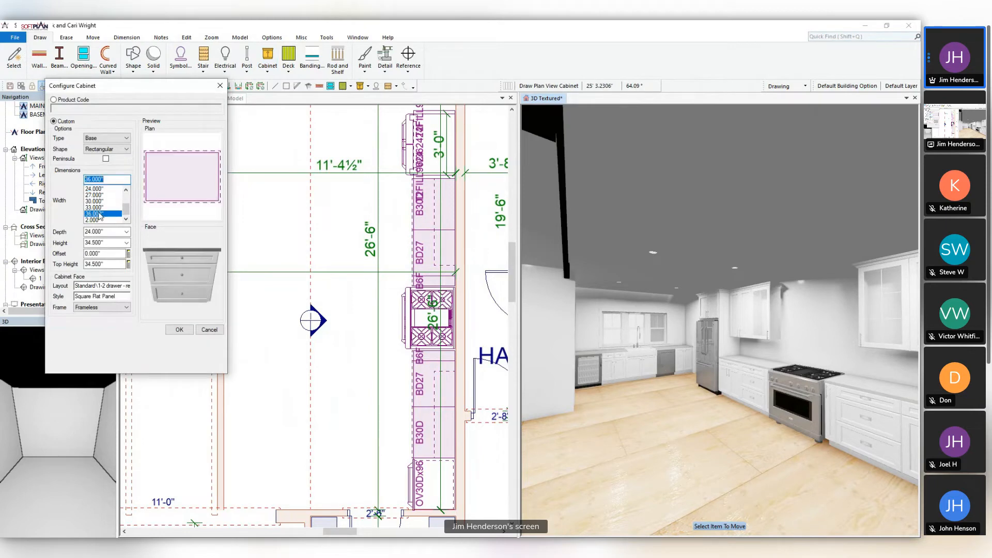
click(103, 286)
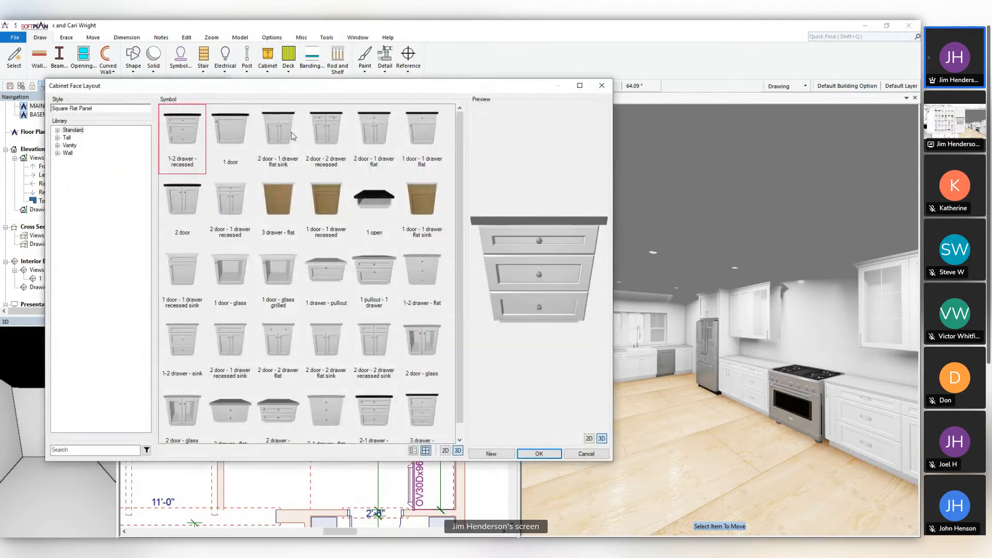
click(233, 197)
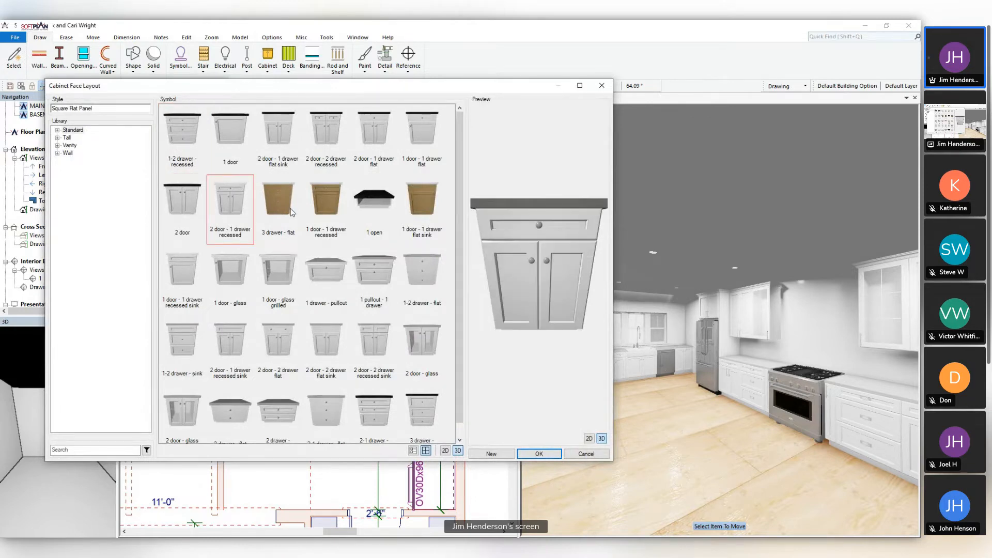
click(538, 454)
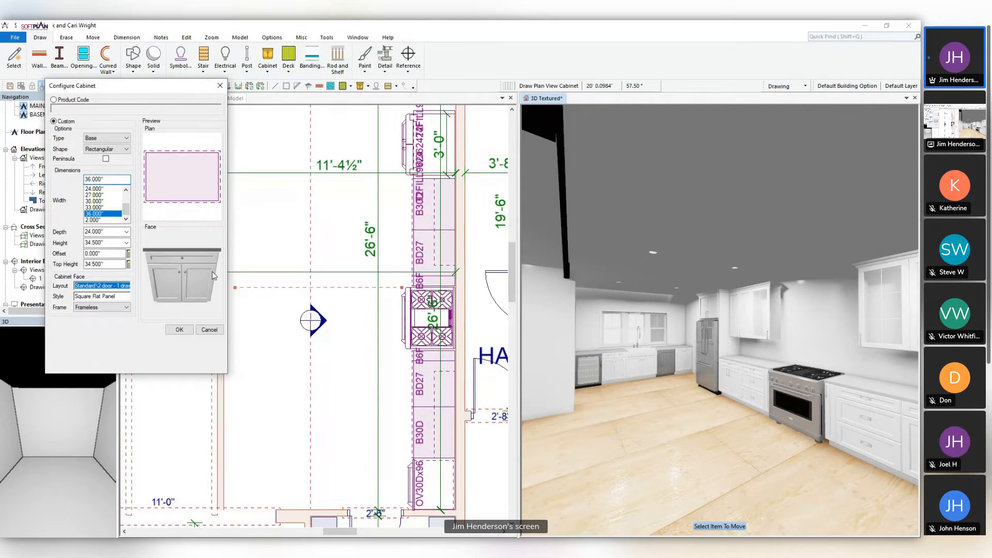
Place three 36 in base cabinets end to end as an island parallel to the range wall on the main floor plan
click(302, 244)
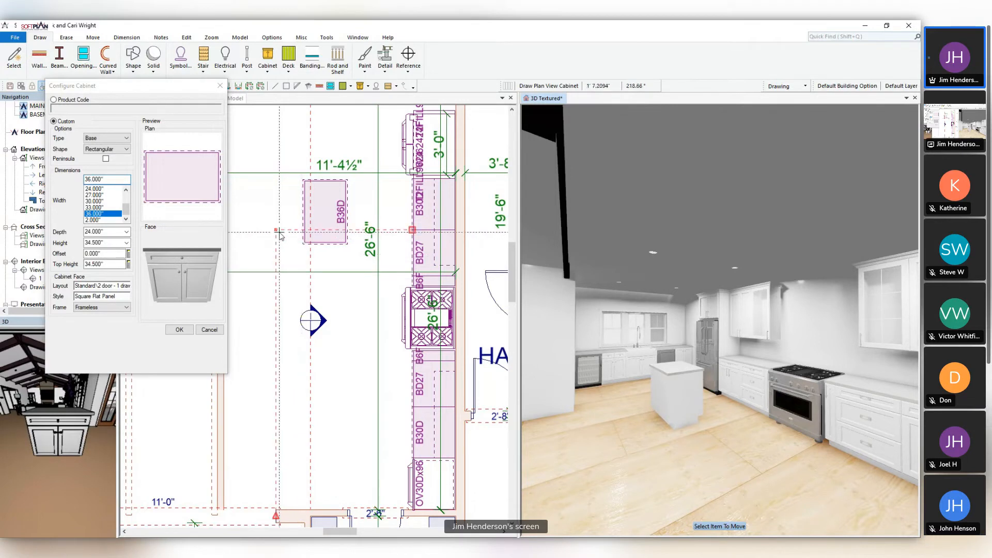
click(312, 264)
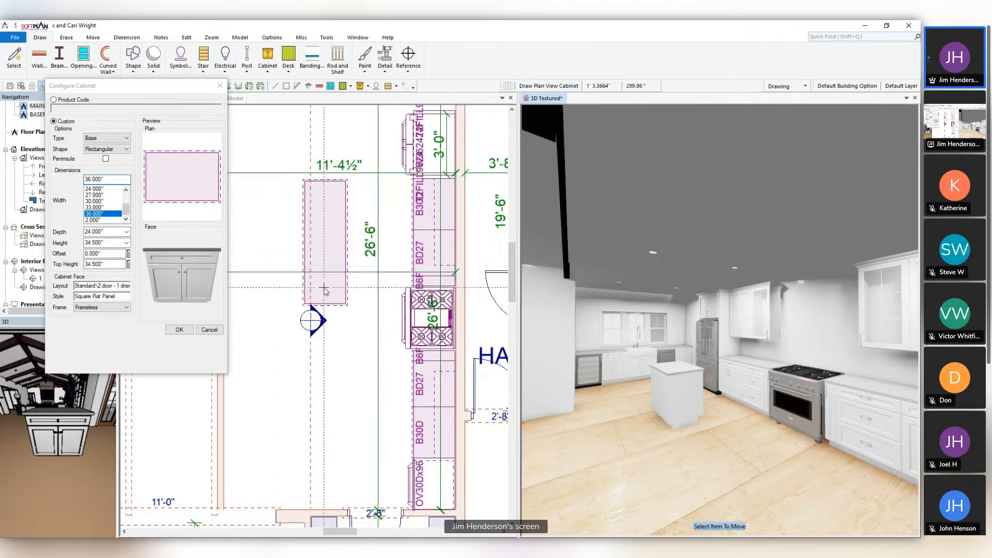
click(312, 305)
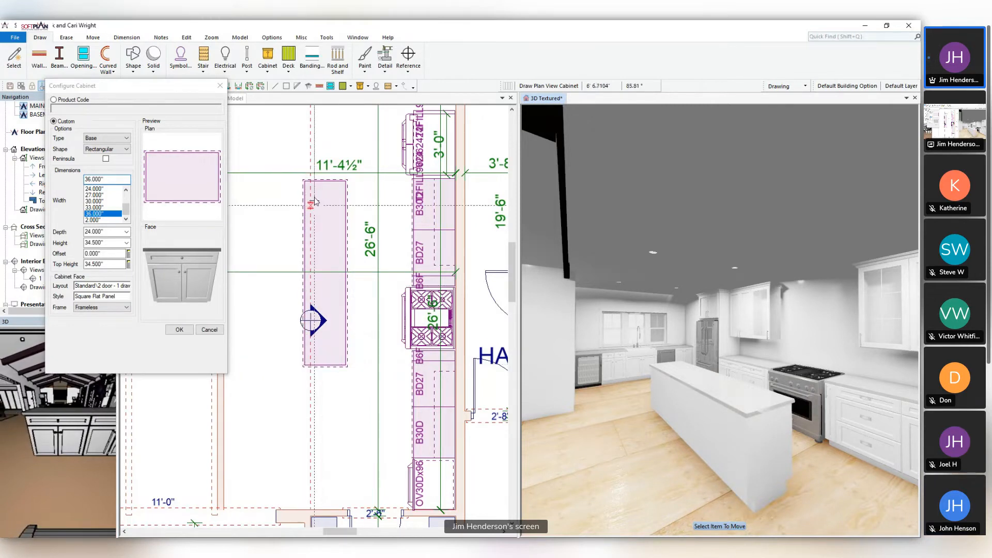
Extend the pantry end of the island with an 18 in wide single-door base cabinet
click(160, 251)
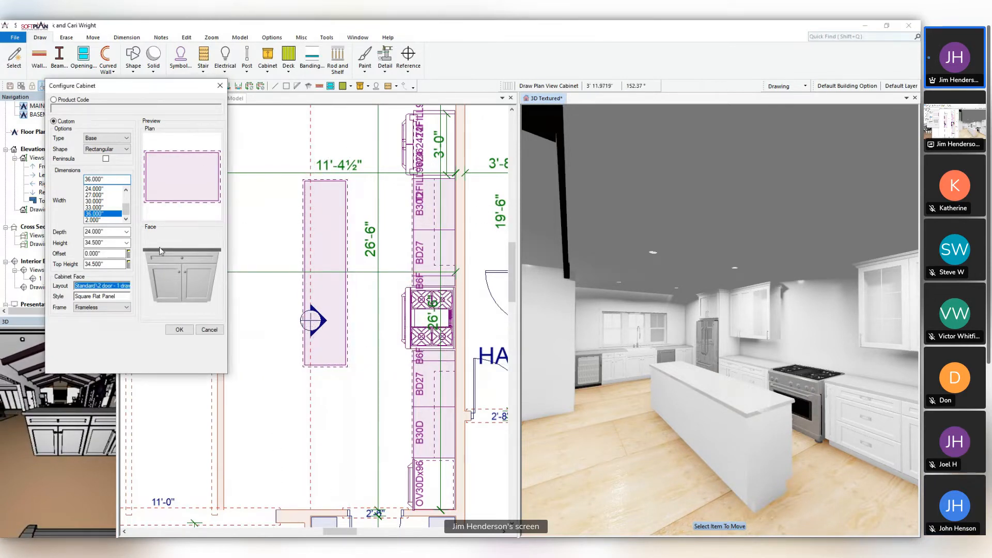
scroll(109, 199, up, 2)
click(95, 202)
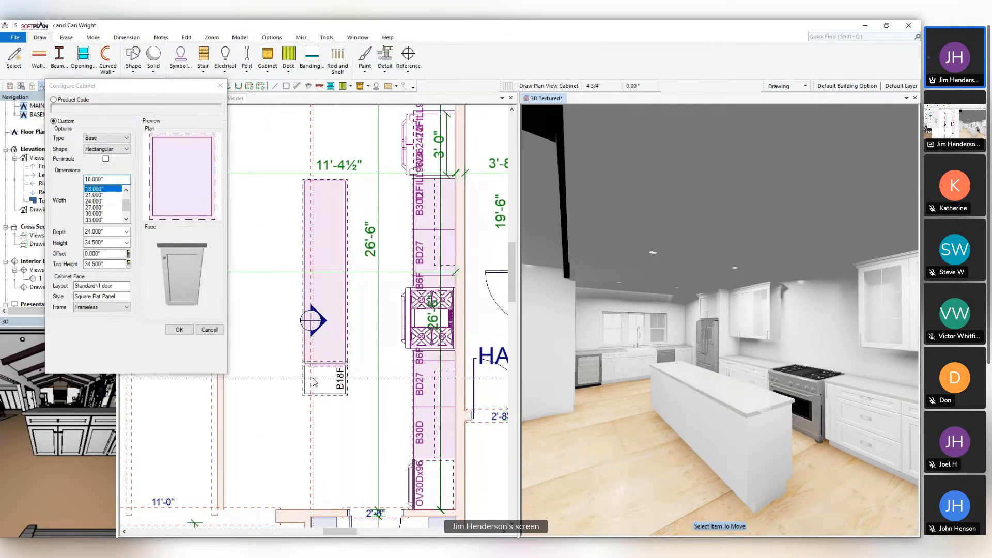
click(314, 381)
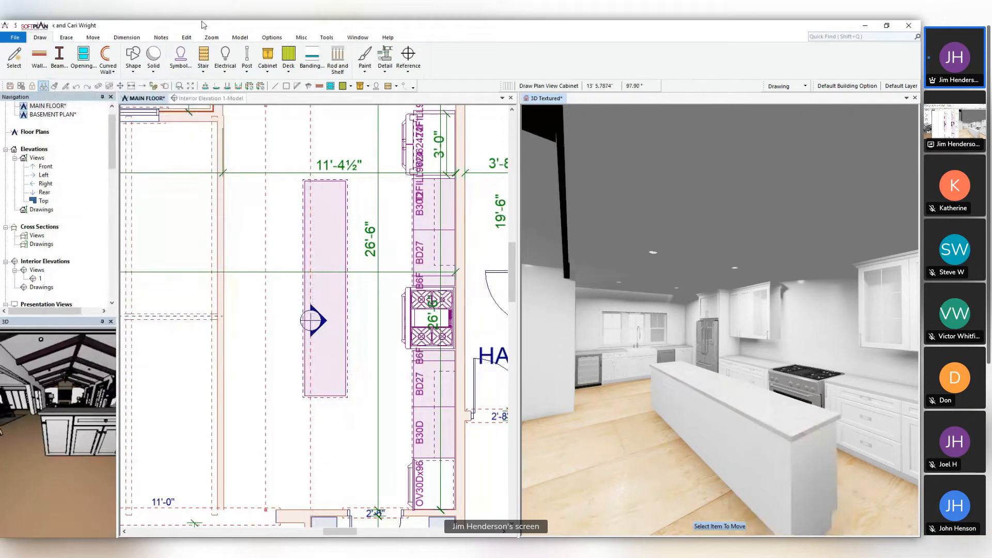
Dimension the aisle between the island and the range wall cabinets, and the gap from the island's end to the pantry wall
click(127, 38)
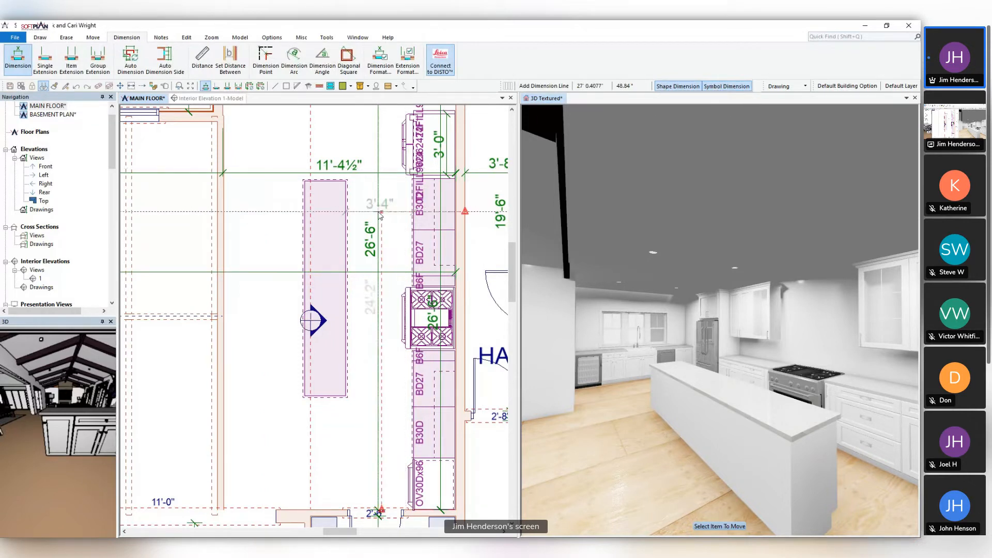
scroll(377, 211, up, 3)
click(278, 320)
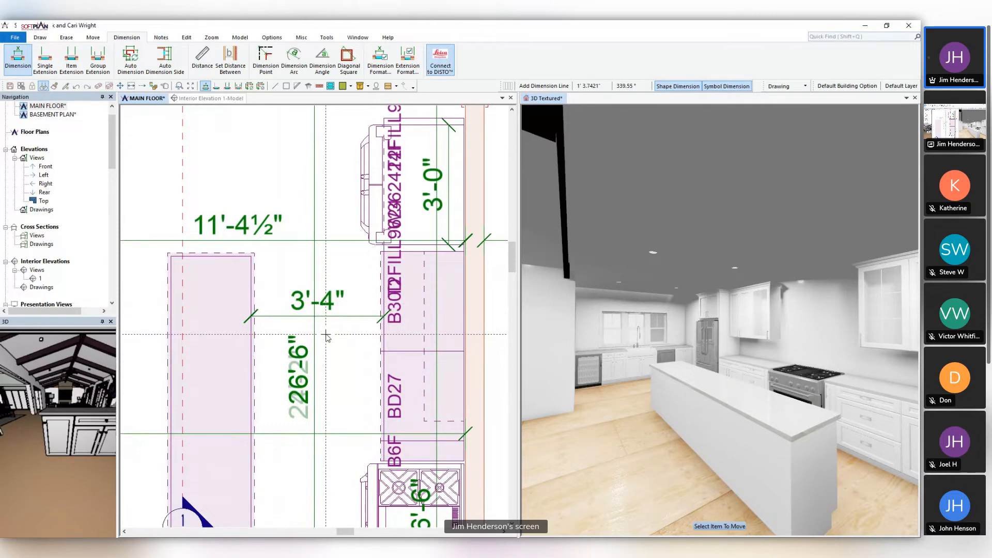
scroll(326, 337, down, 3)
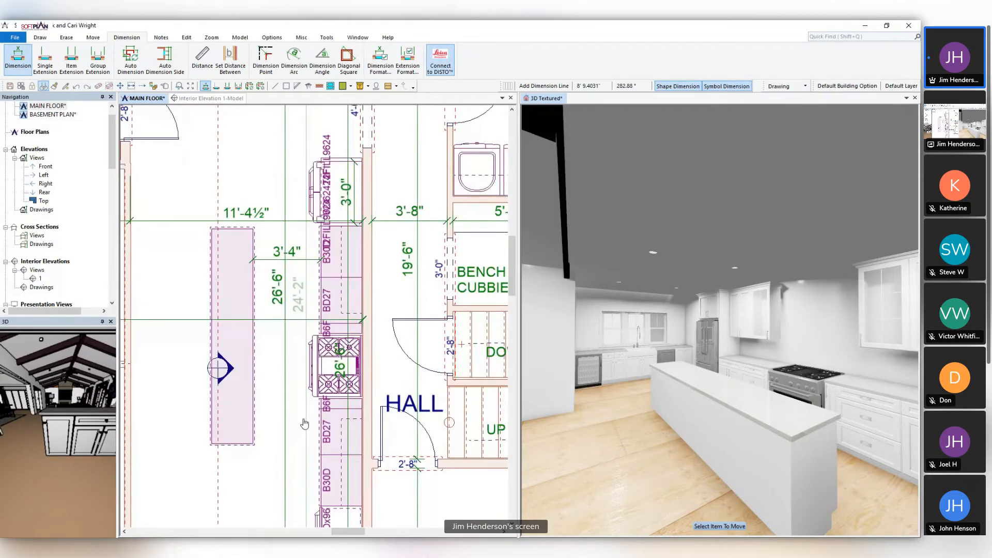
middle_drag(304, 423, 313, 356)
click(246, 401)
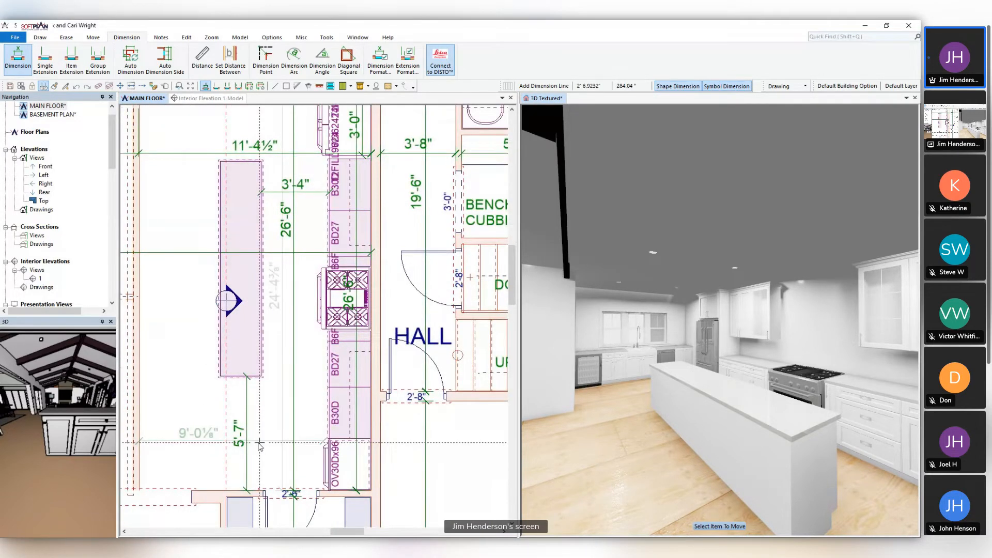
Set the aisle dimension between the island and the range wall cabinets to 48 inches, moving the island
scroll(350, 444, down, 1)
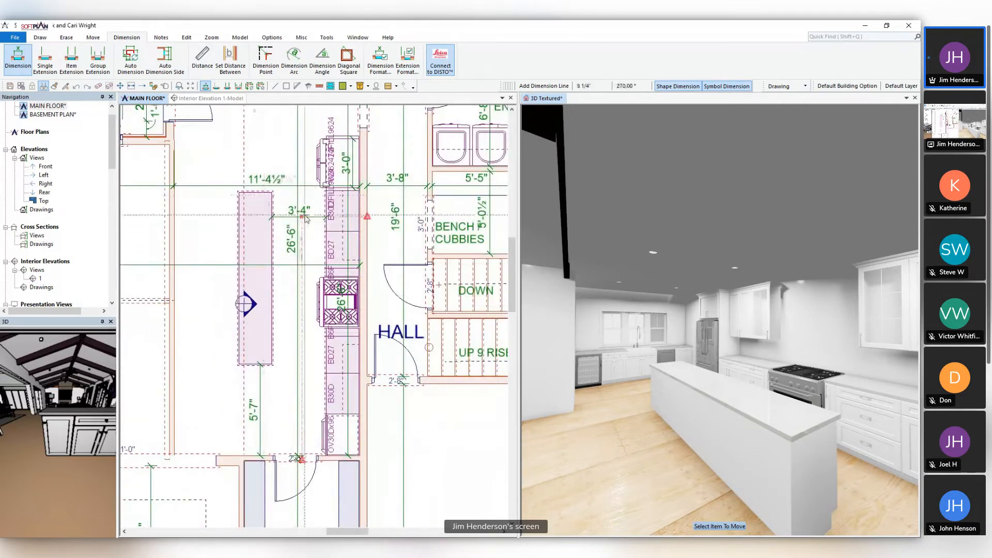
right_click(305, 216)
click(337, 236)
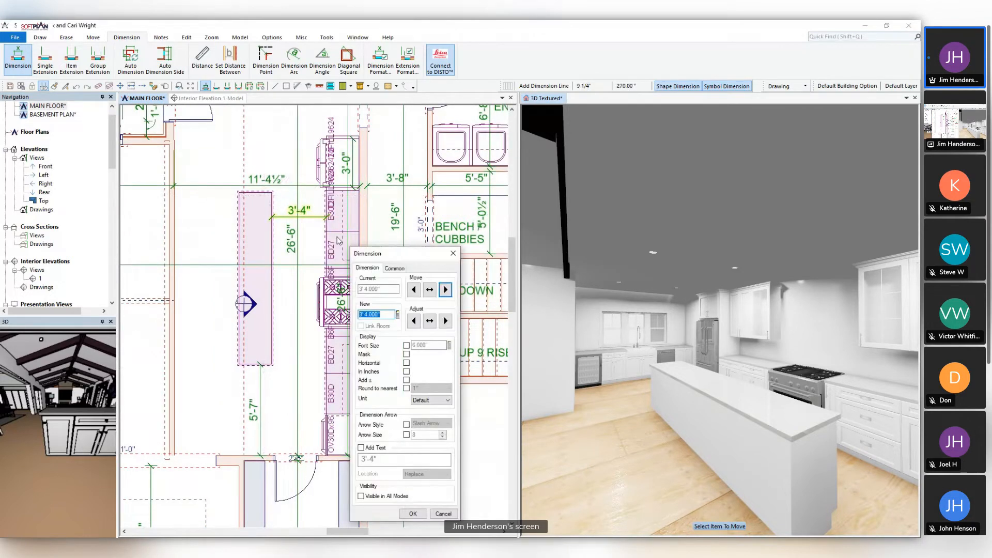
text(48)
key(Return)
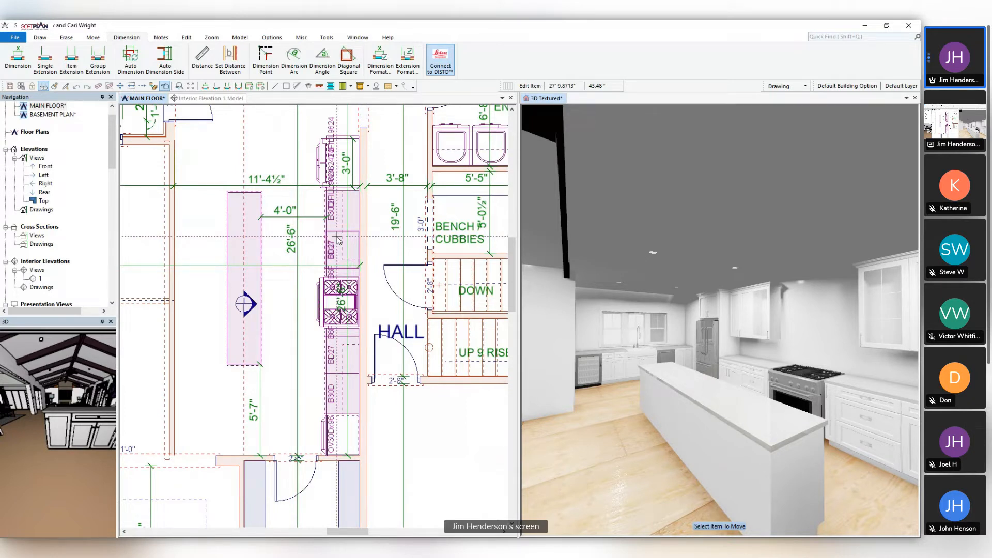
Set the dimension between the island's end and the pantry wall to 5 feet, moving the island
click(262, 407)
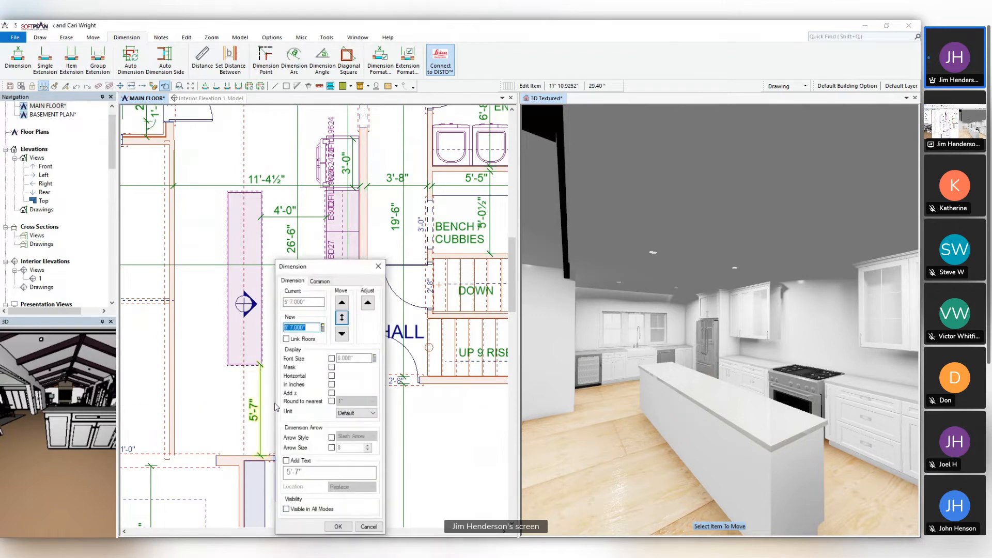
text(5)
key(Return)
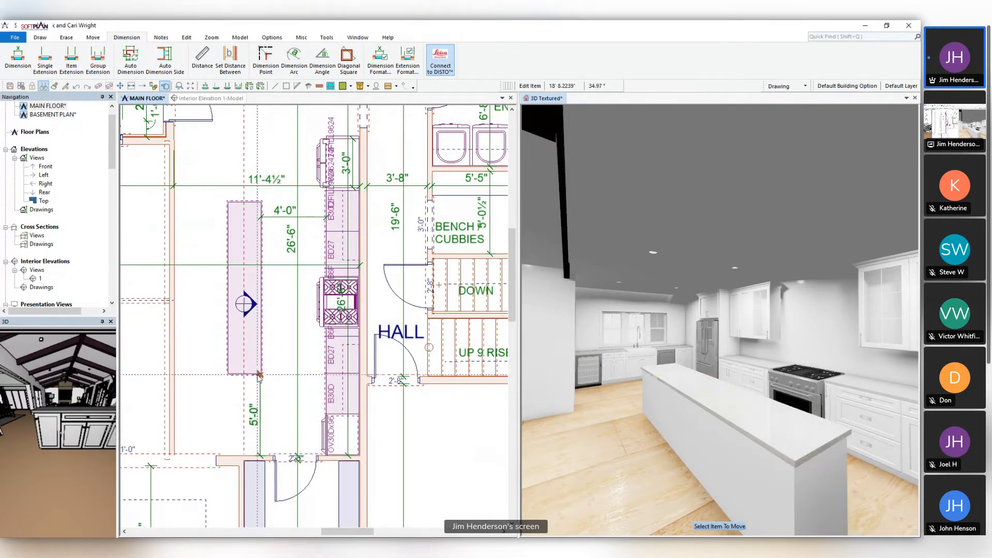
scroll(260, 402, down, 2)
middle_drag(744, 433, 643, 414)
click(266, 201)
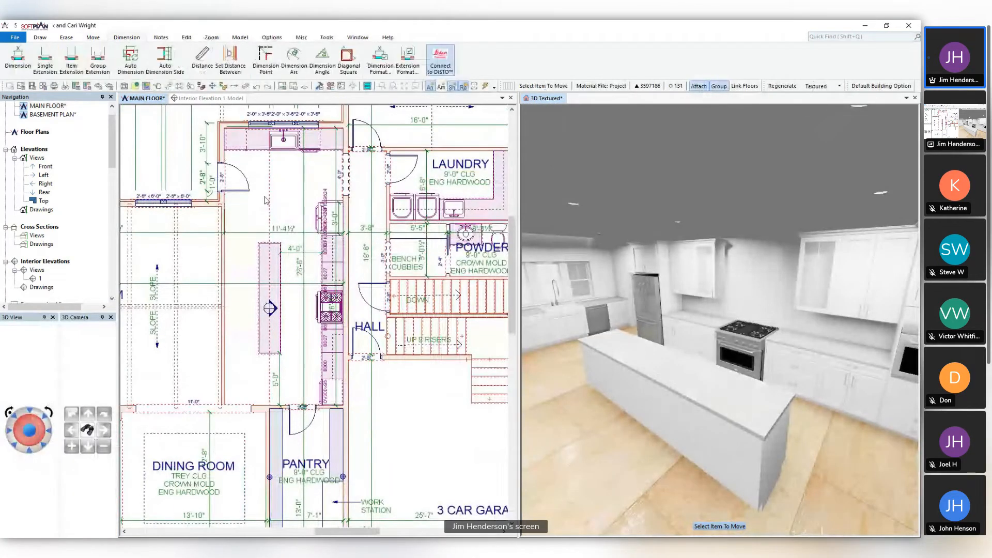
scroll(266, 298, up, 4)
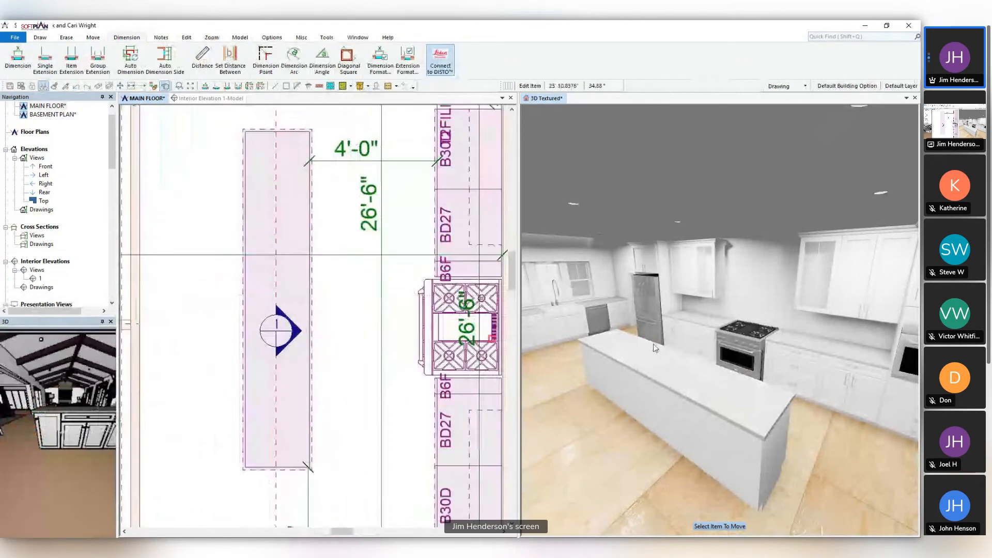
right_click(296, 276)
click(340, 305)
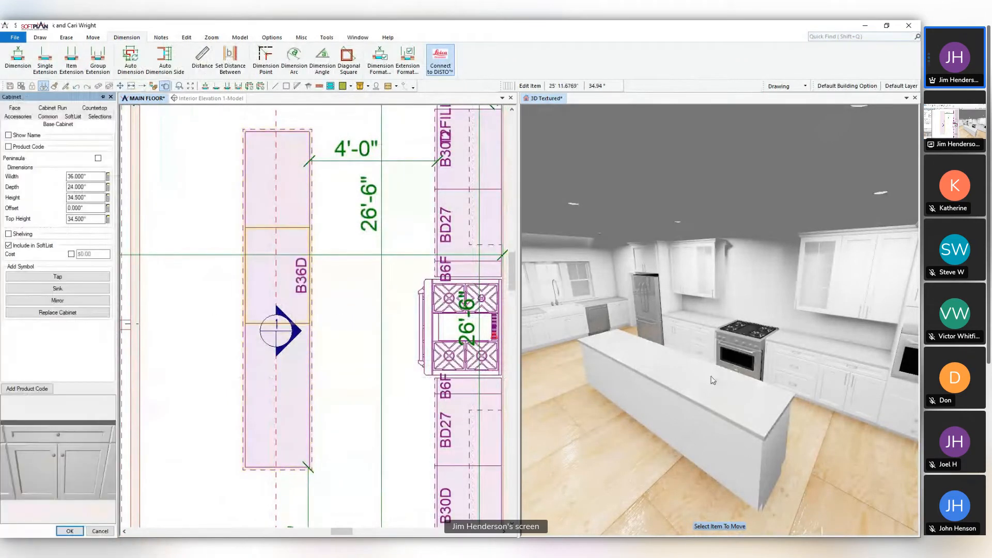
Reverse the door of the island's single-door end cabinet, keeping its 1 door face layout
middle_drag(711, 380, 643, 363)
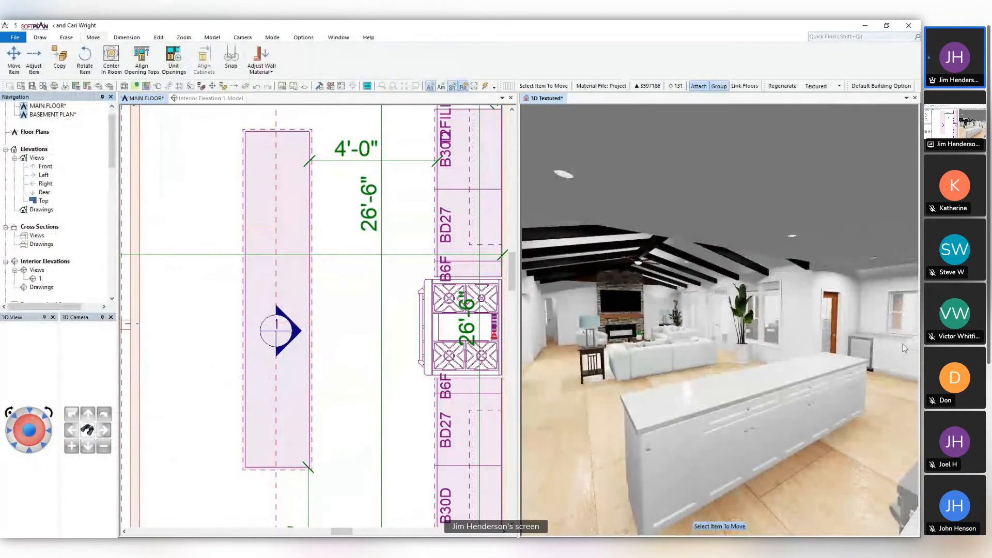
right_click(691, 444)
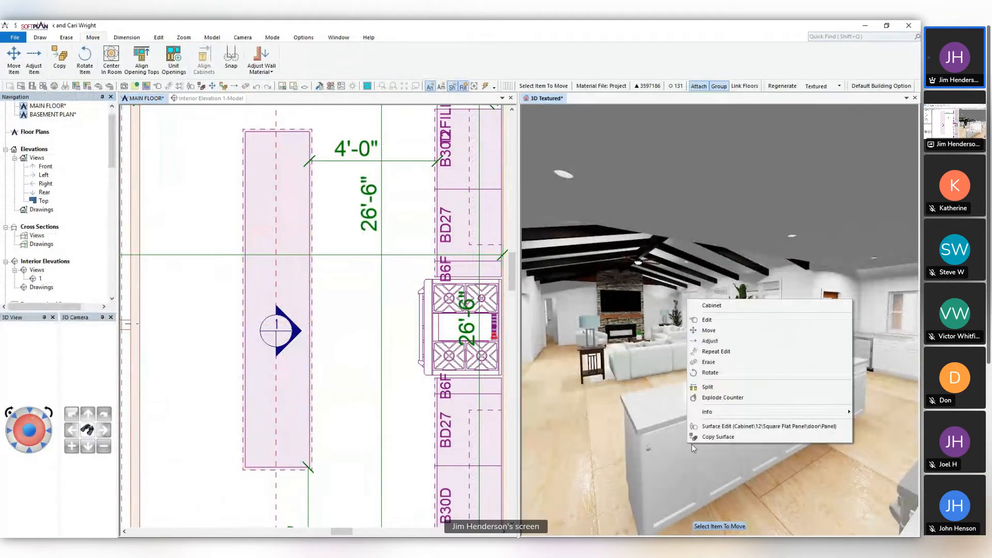
click(744, 324)
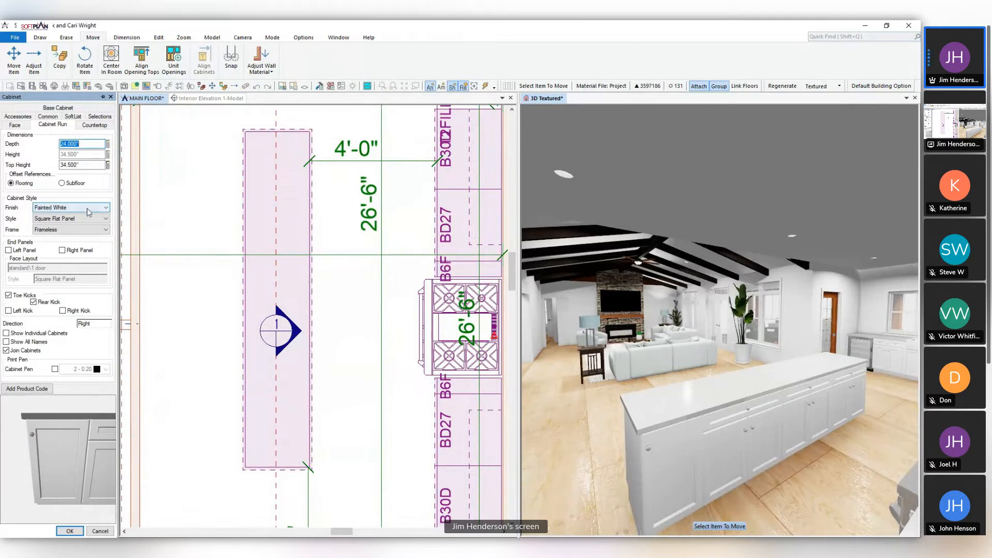
click(15, 126)
click(35, 152)
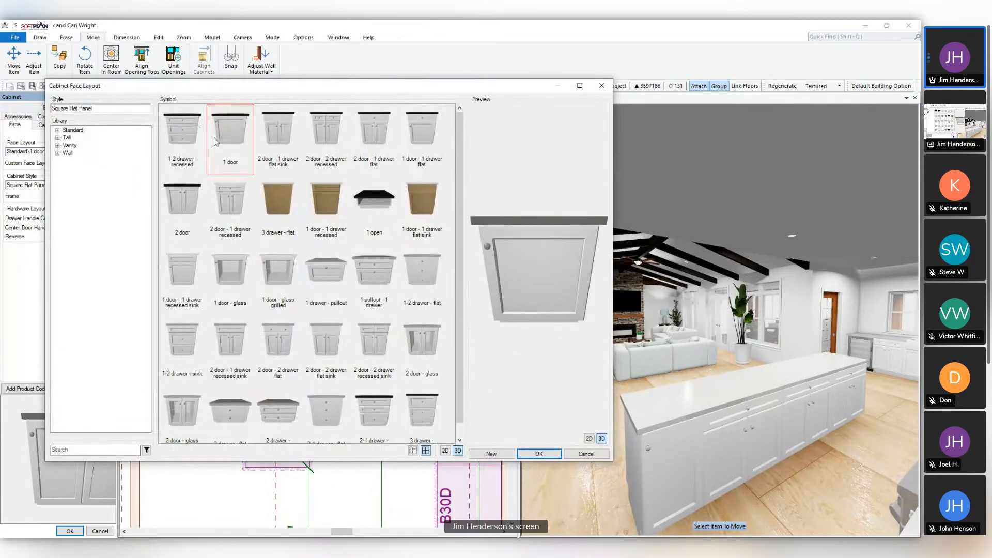
click(589, 454)
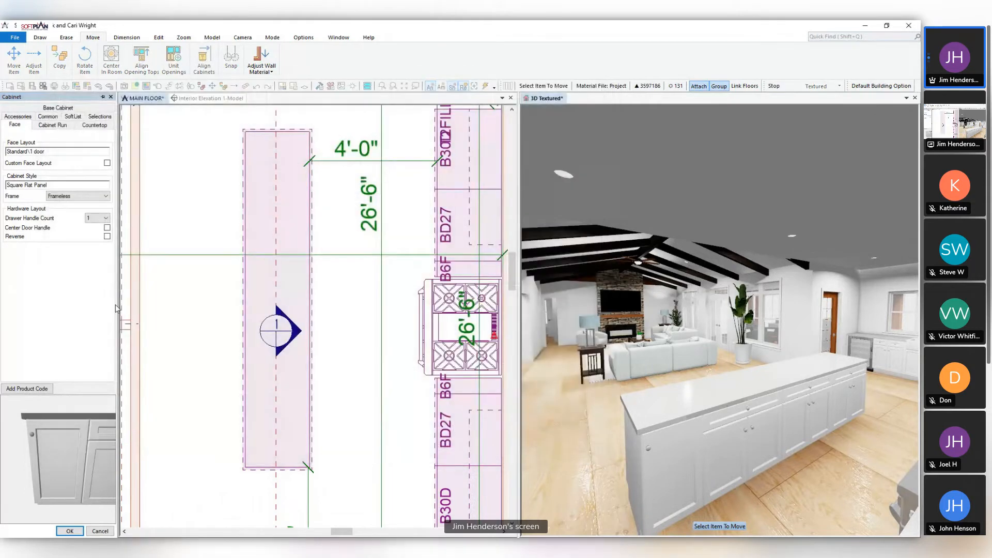
click(107, 236)
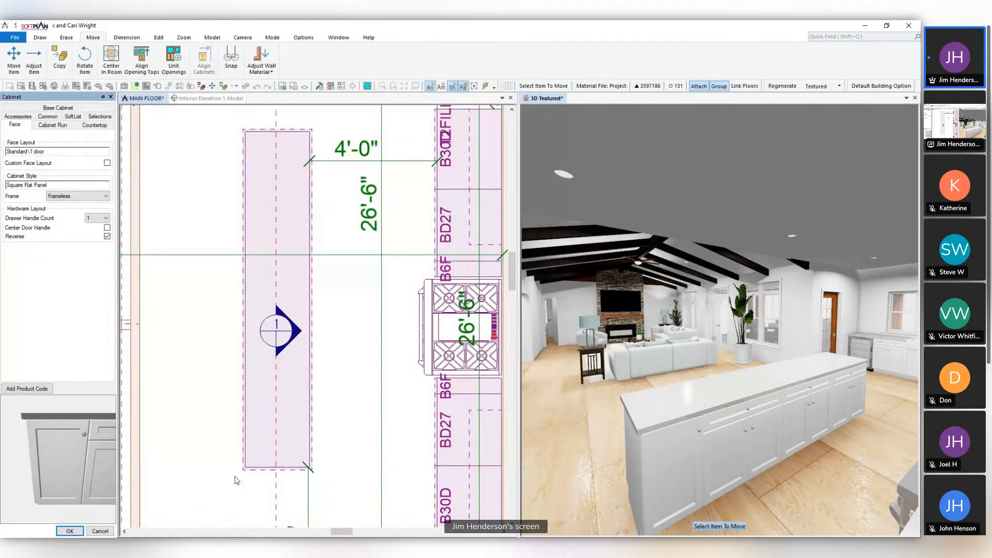
Replace the island cabinet's door handles with the 76890.skp pull from the SoftPlan+ Belwith Keeler cabinet hardware library
click(54, 125)
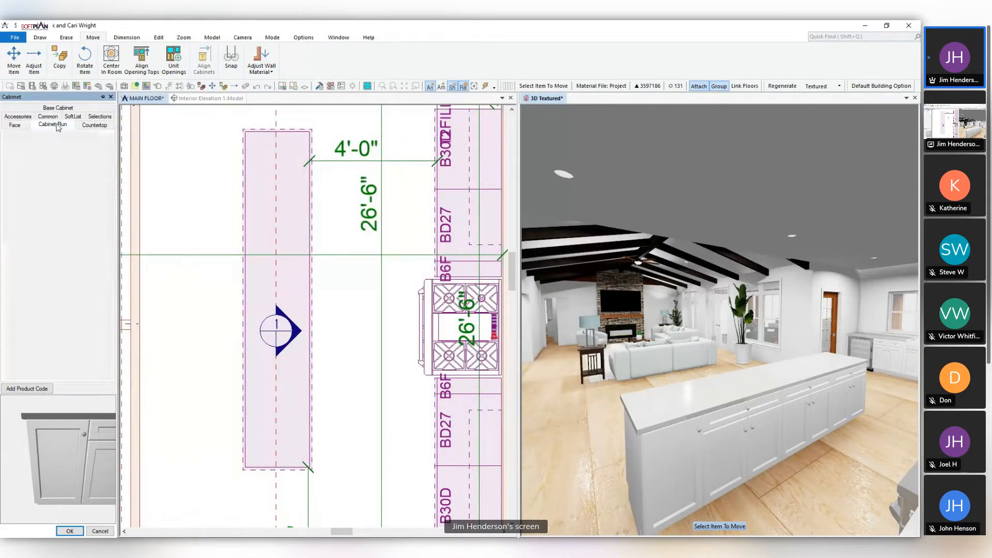
click(17, 117)
click(51, 147)
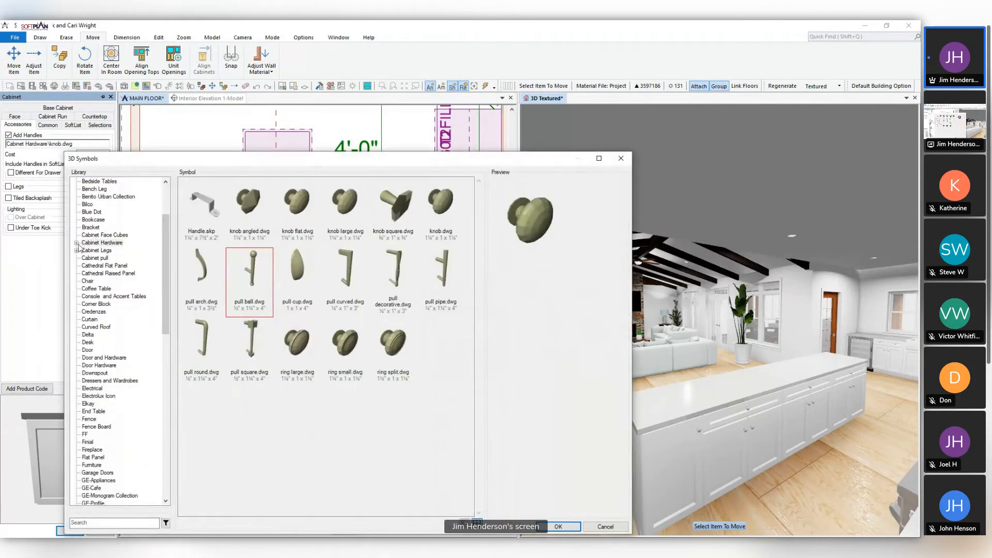
double_click(89, 243)
click(85, 251)
click(115, 258)
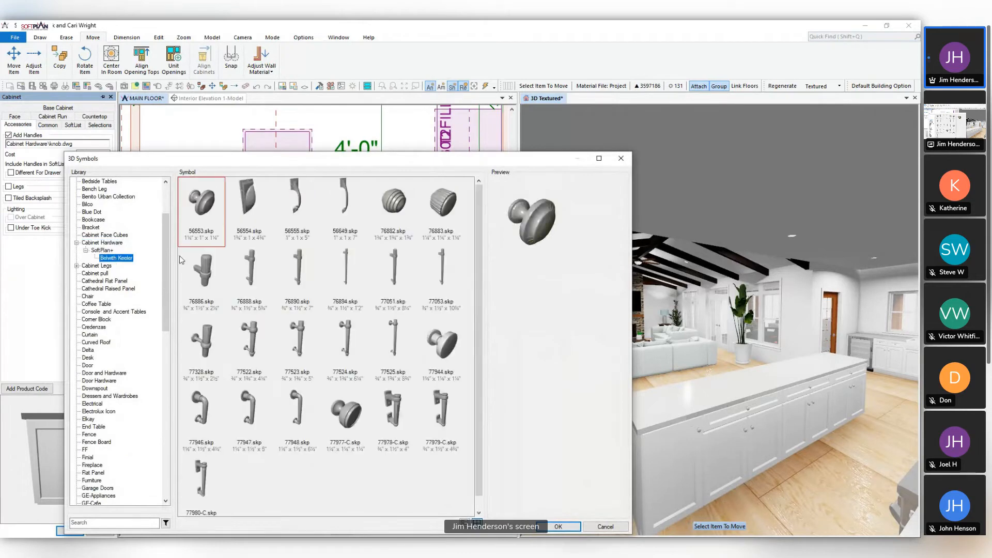
click(298, 269)
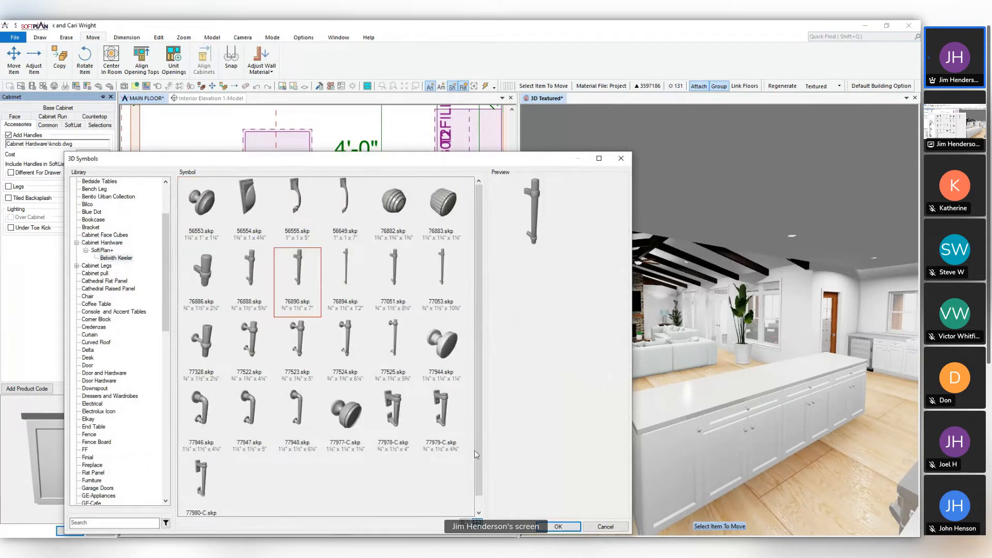
click(558, 526)
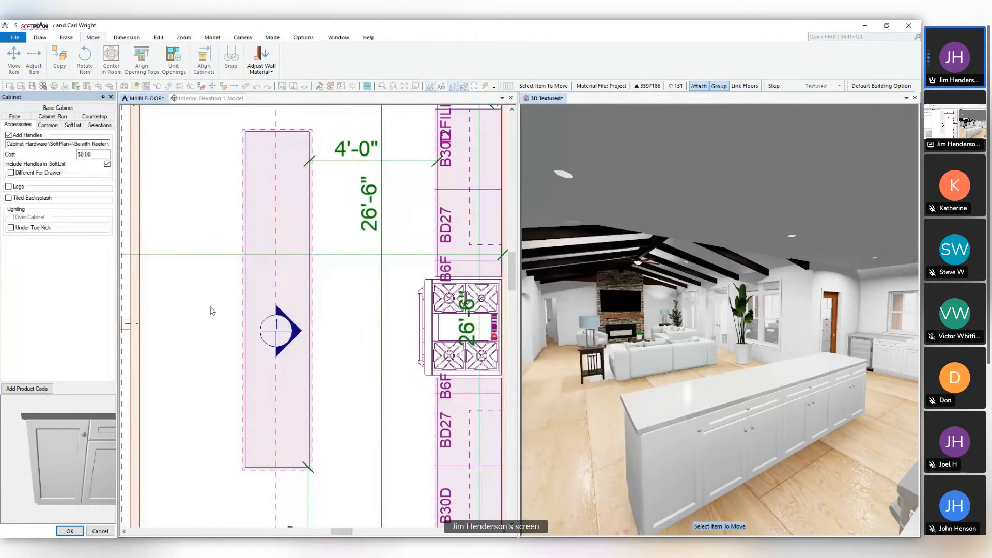
Give the drawers a different handle, the 56554.skp cup pull from the Belwith Keeler library
click(22, 174)
click(58, 182)
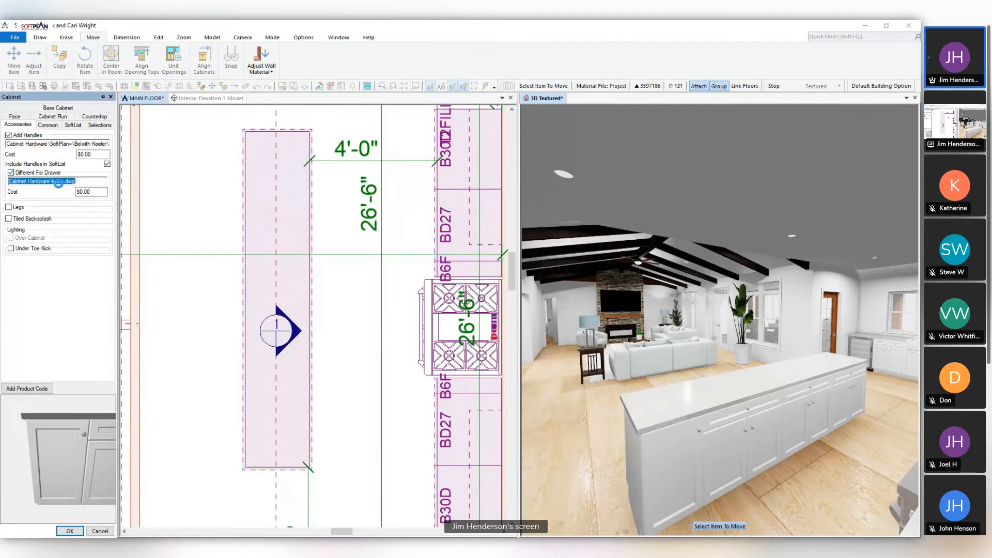
double_click(106, 242)
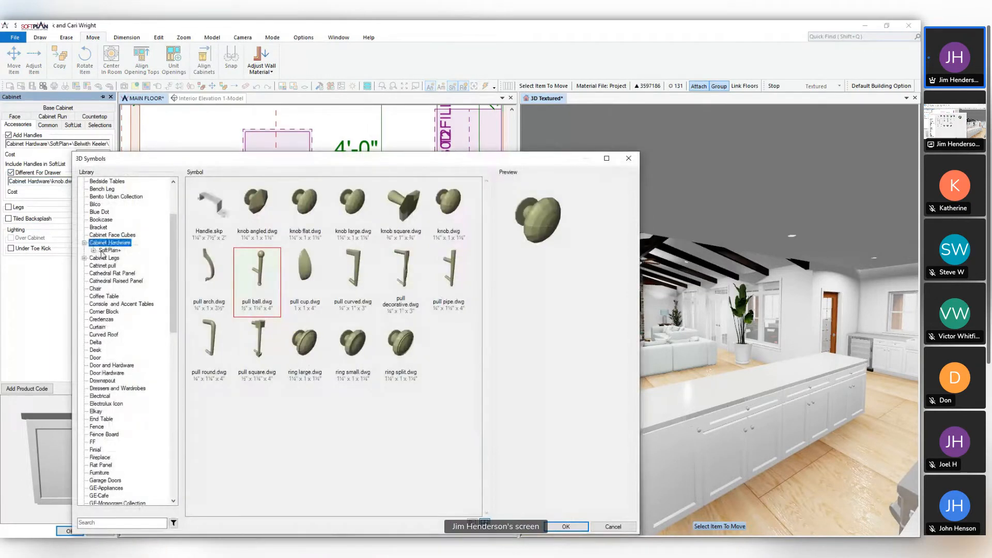
click(93, 250)
click(123, 258)
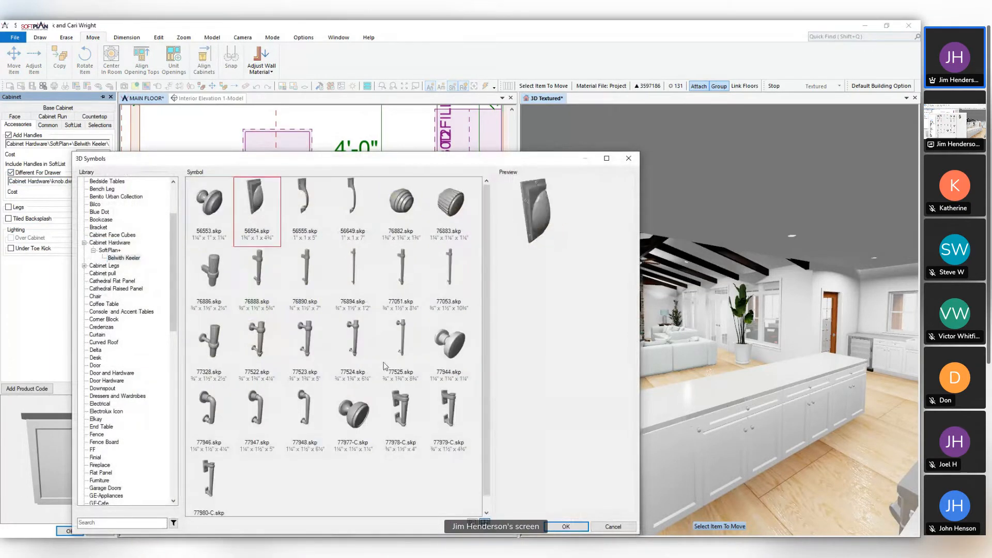
click(566, 526)
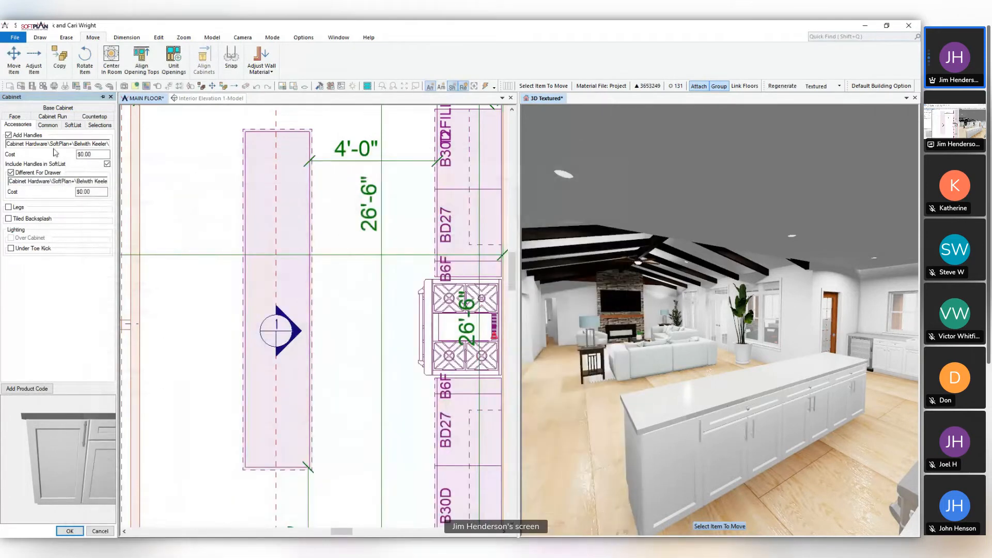
Change the island cabinet run's finish to Painted Gray and apply the cabinet changes
click(62, 117)
click(76, 208)
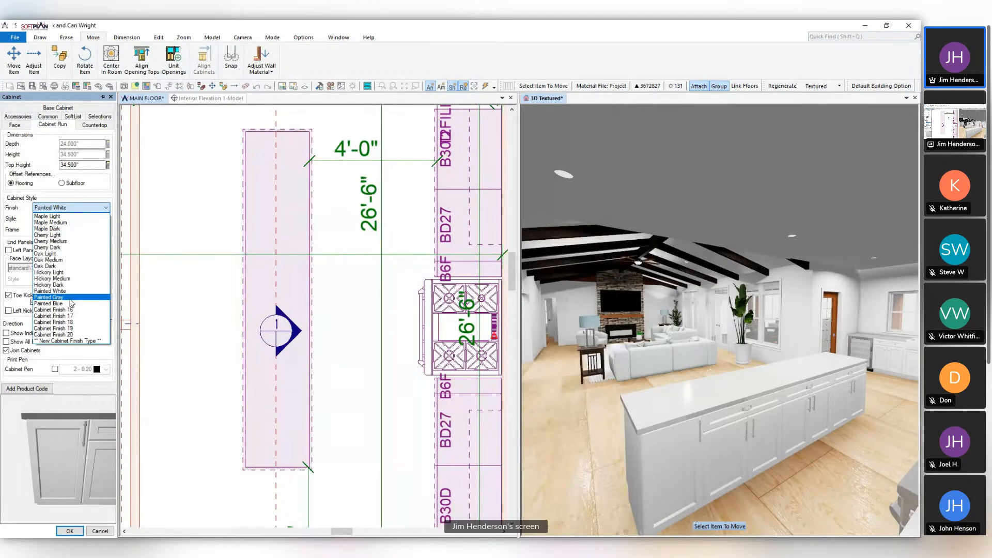
click(72, 297)
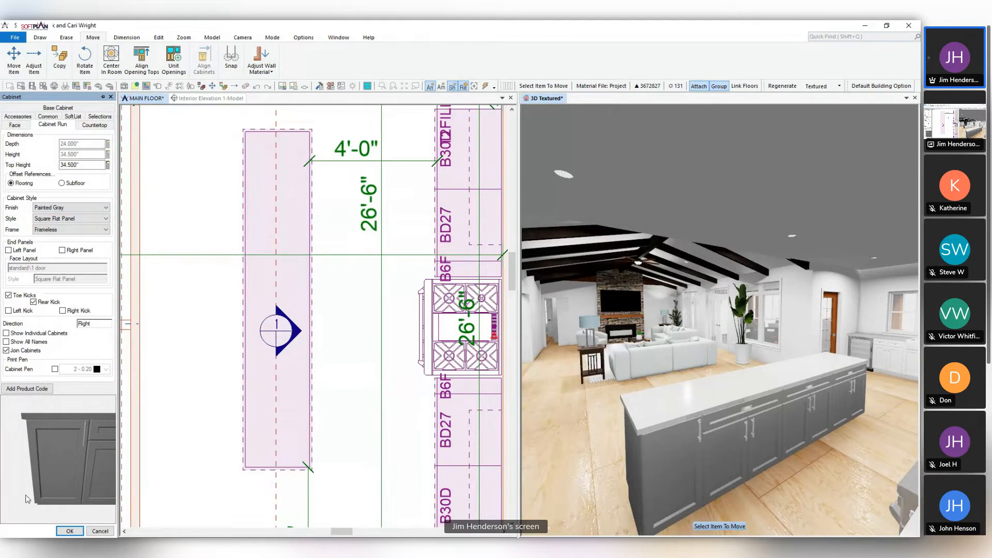
click(69, 532)
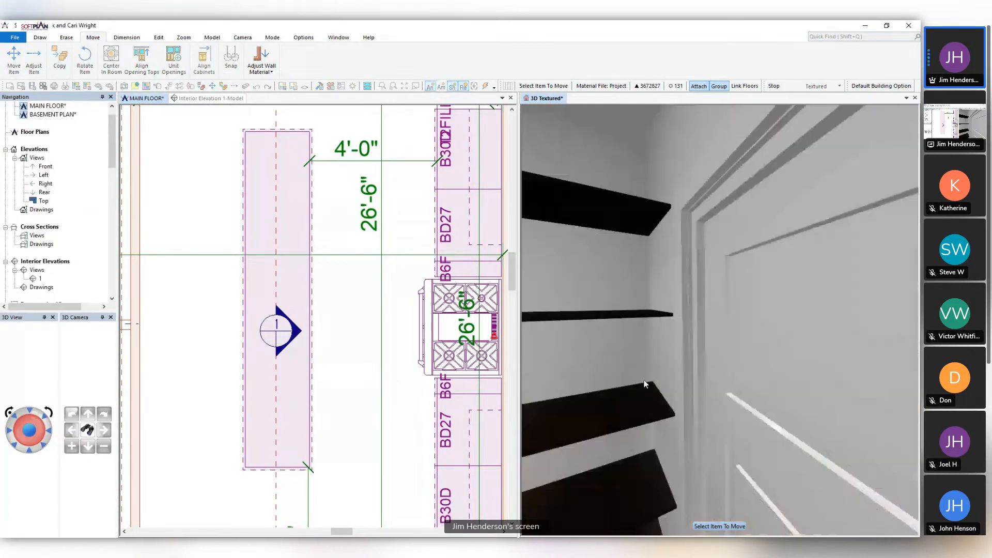
Try the Peninsula option on one of the island's 36 in base cabinets, seen from the living room side
scroll(646, 377, up, 4)
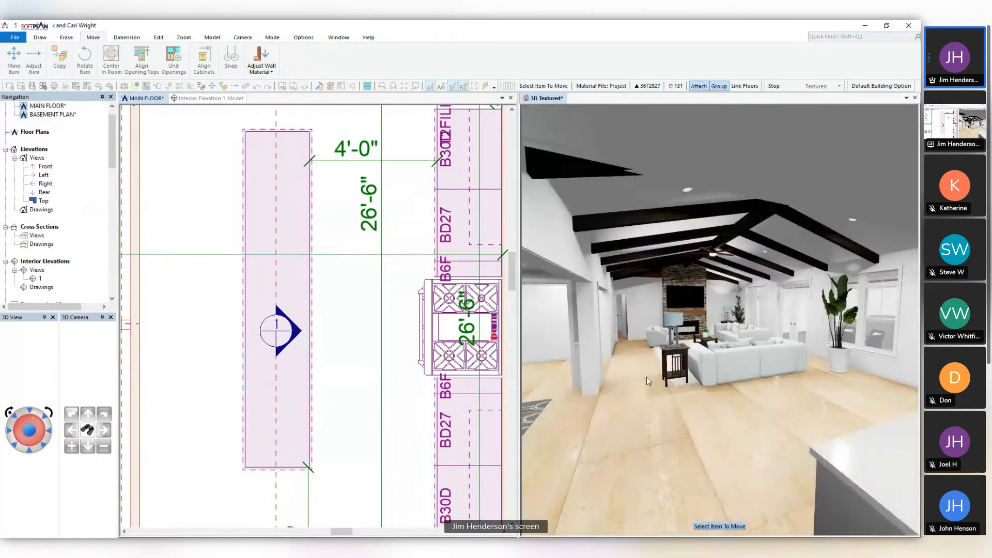
middle_drag(646, 376, 864, 411)
right_click(740, 352)
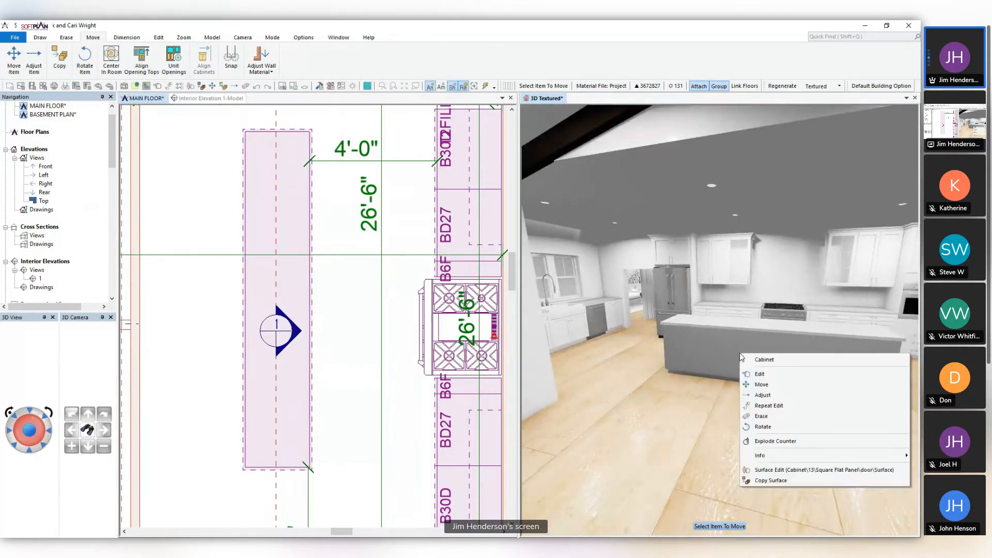
click(781, 377)
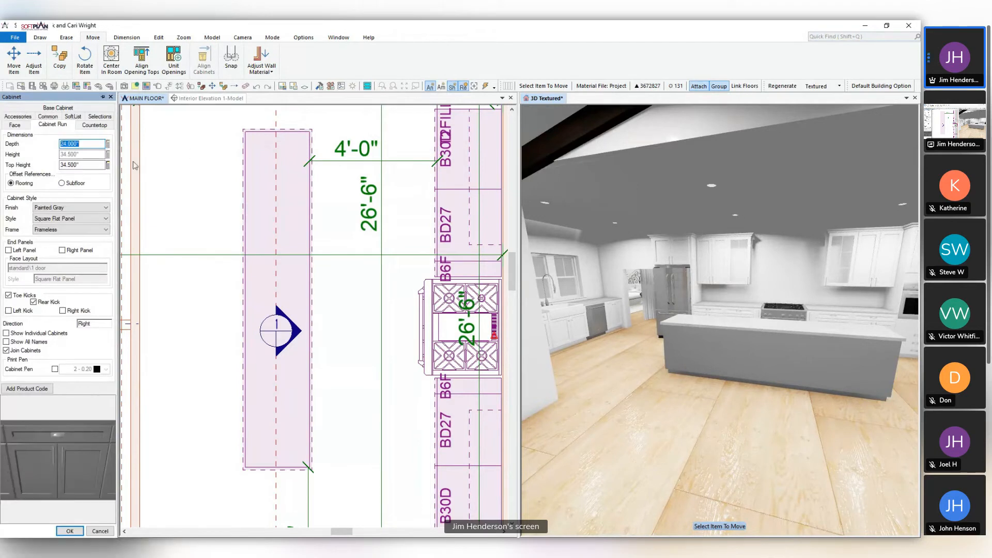
click(61, 108)
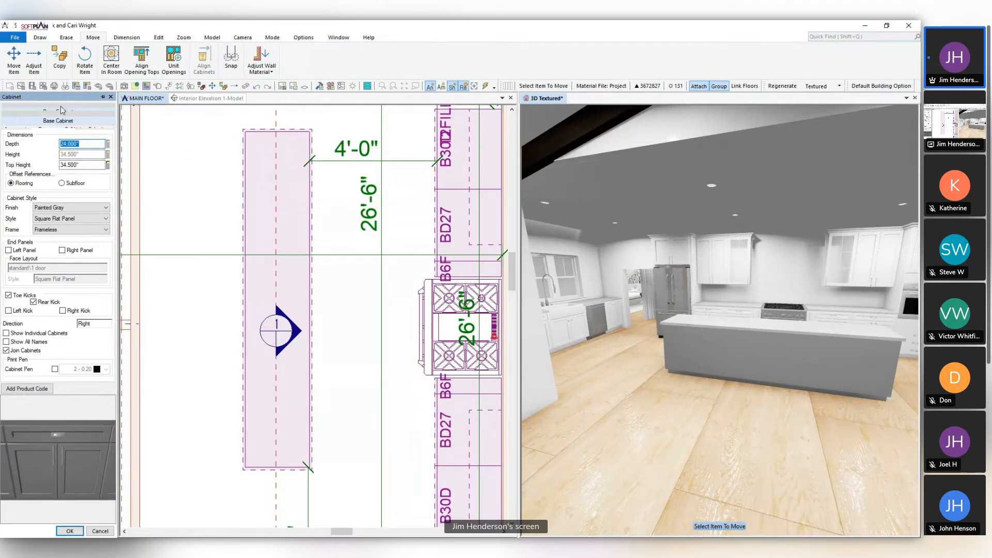
click(98, 158)
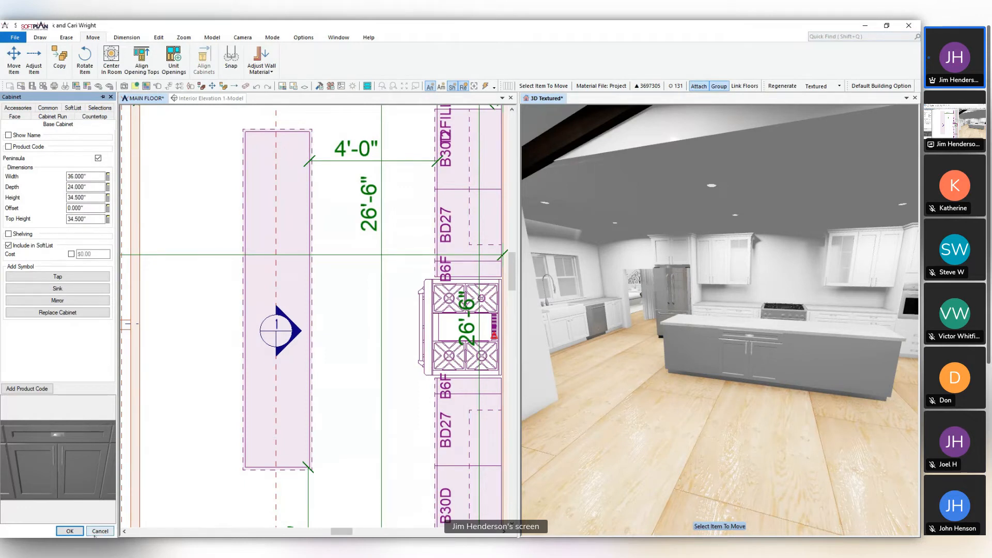
click(69, 531)
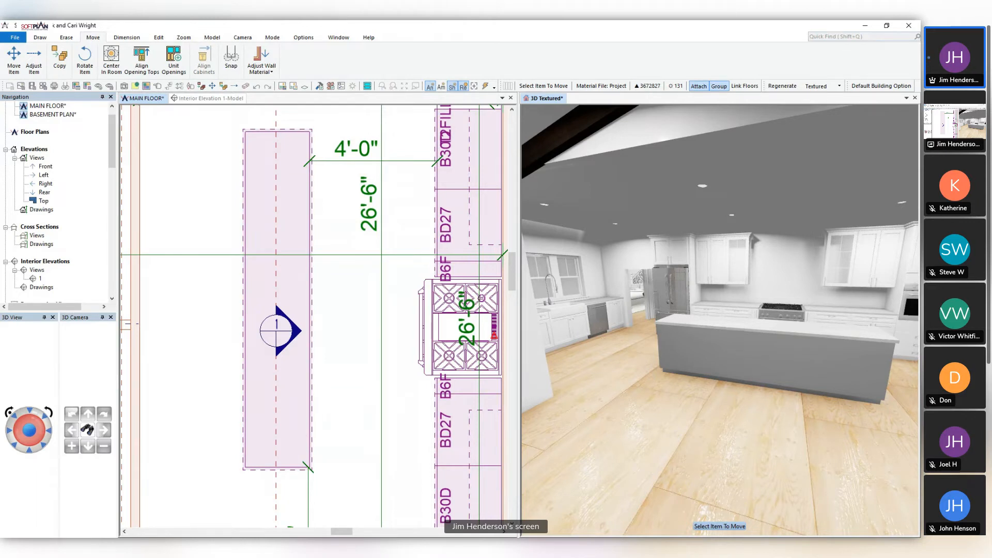
Add left and right end panels to the island's cabinet run, using the 1 door Square Flat Panel face
middle_drag(740, 368, 819, 387)
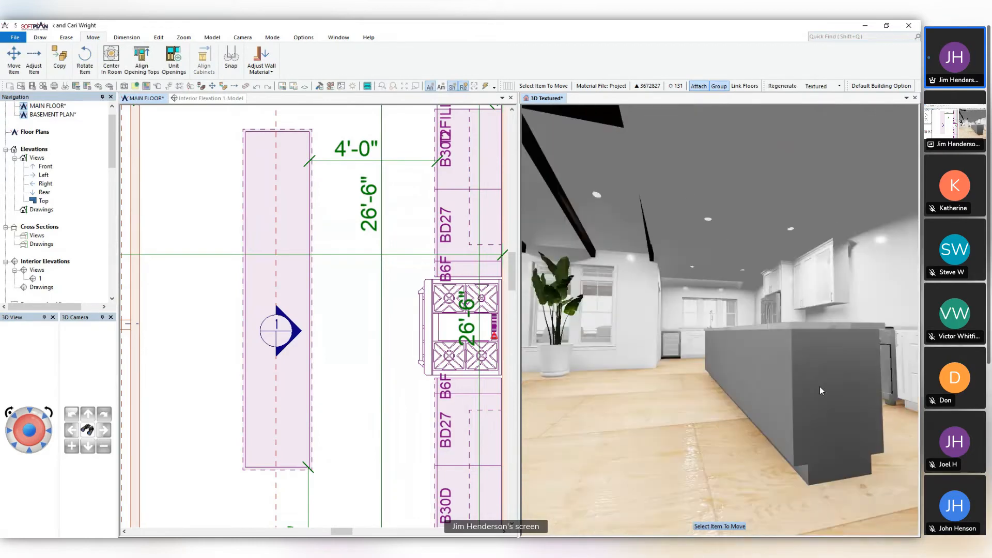
double_click(828, 412)
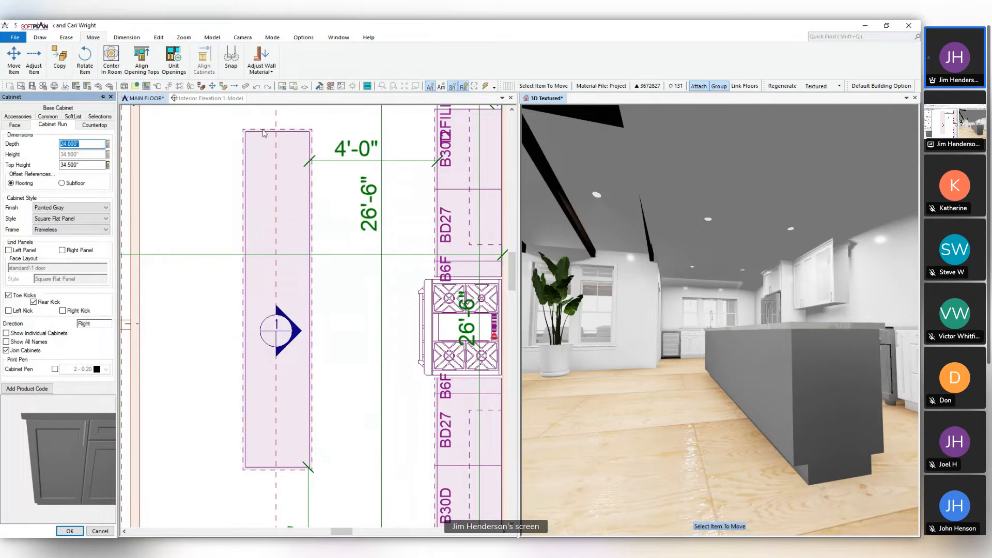
click(15, 251)
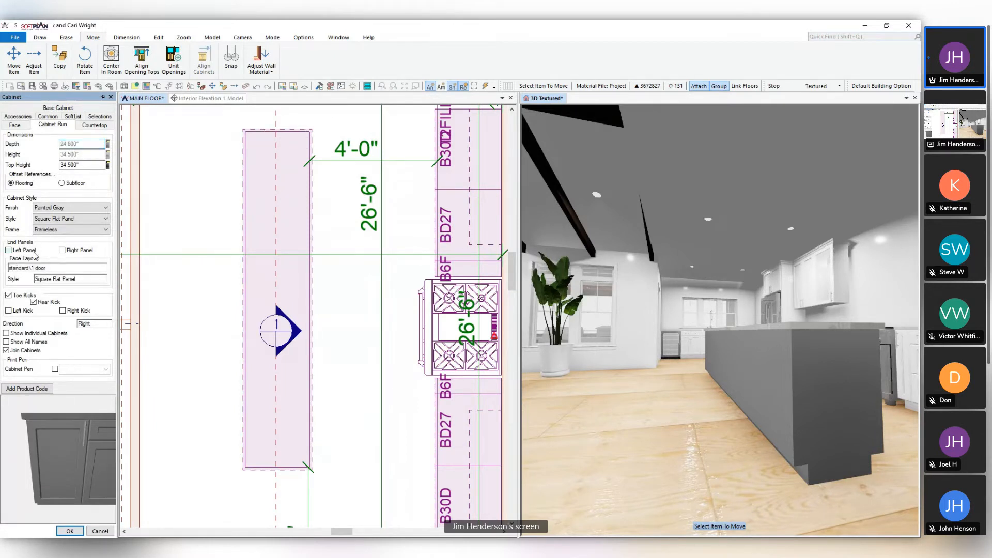
click(74, 251)
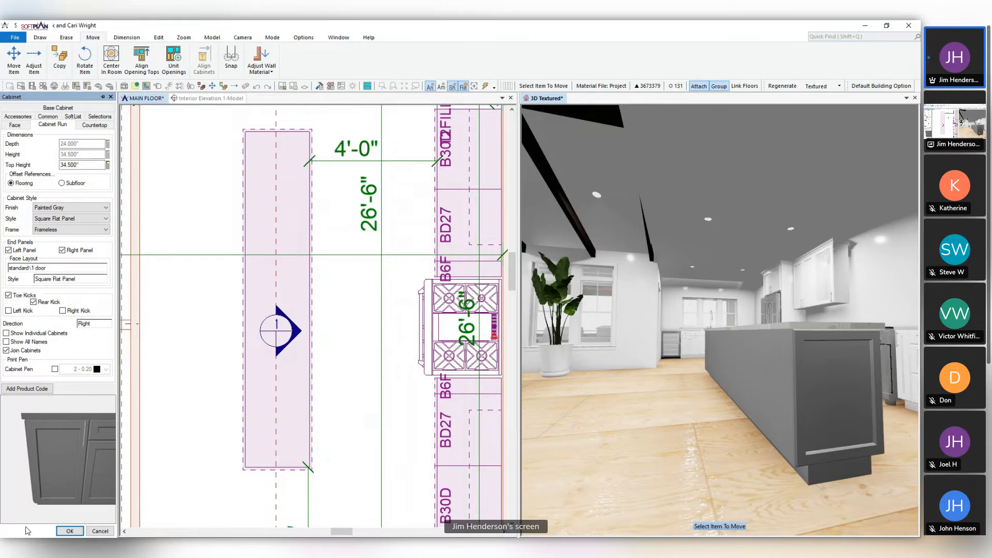
click(75, 531)
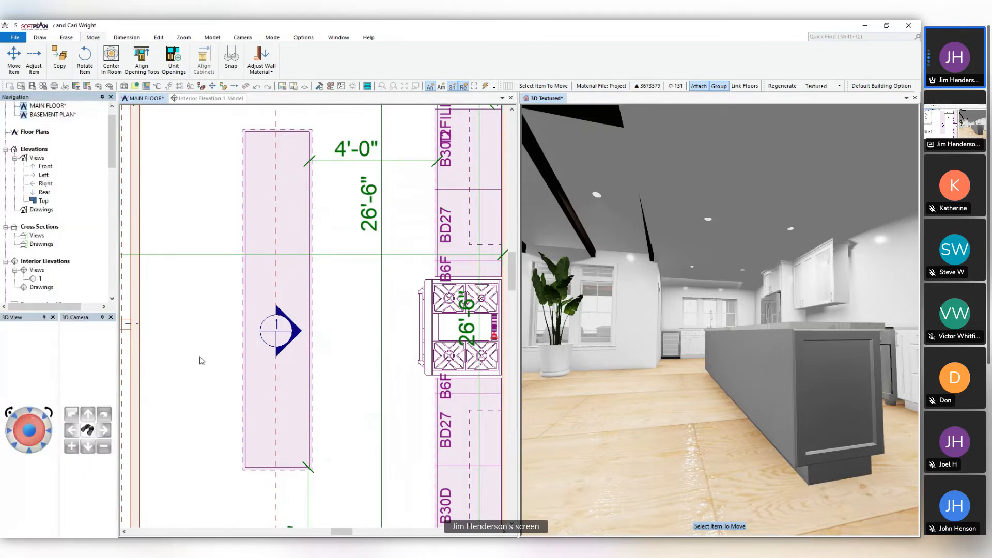
click(216, 323)
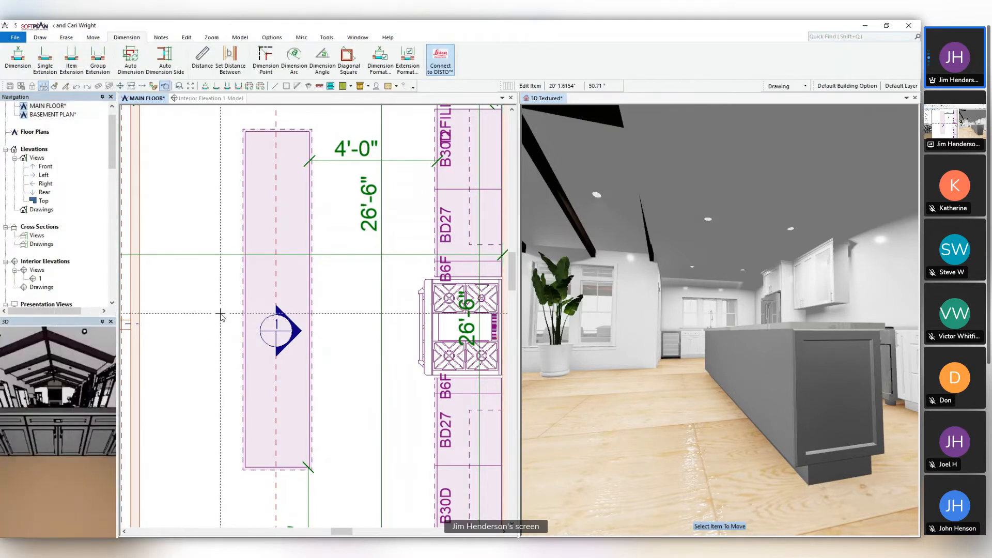
Extend the island countertop's rear overhang to 12 in on the living room side and apply the cabinet changes
right_click(250, 299)
click(277, 324)
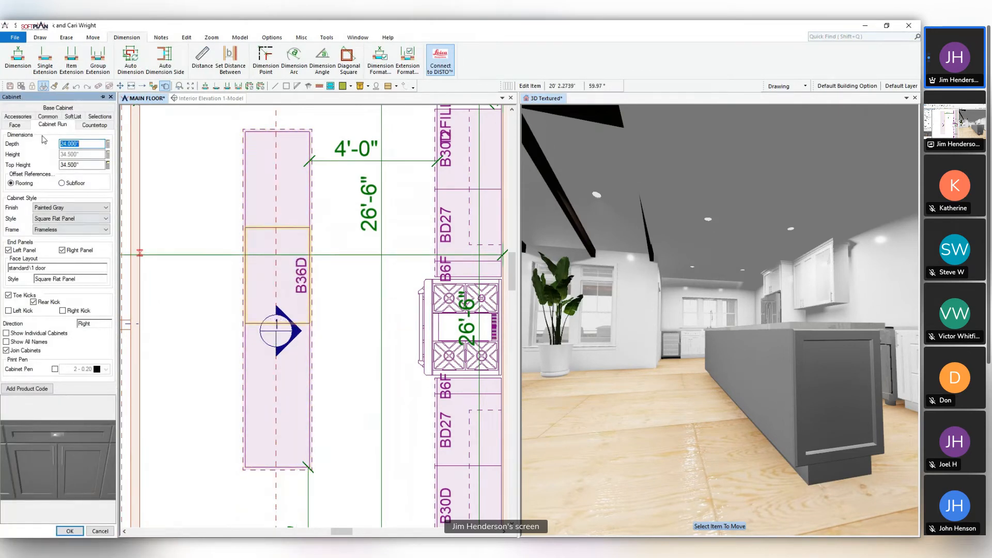
click(101, 127)
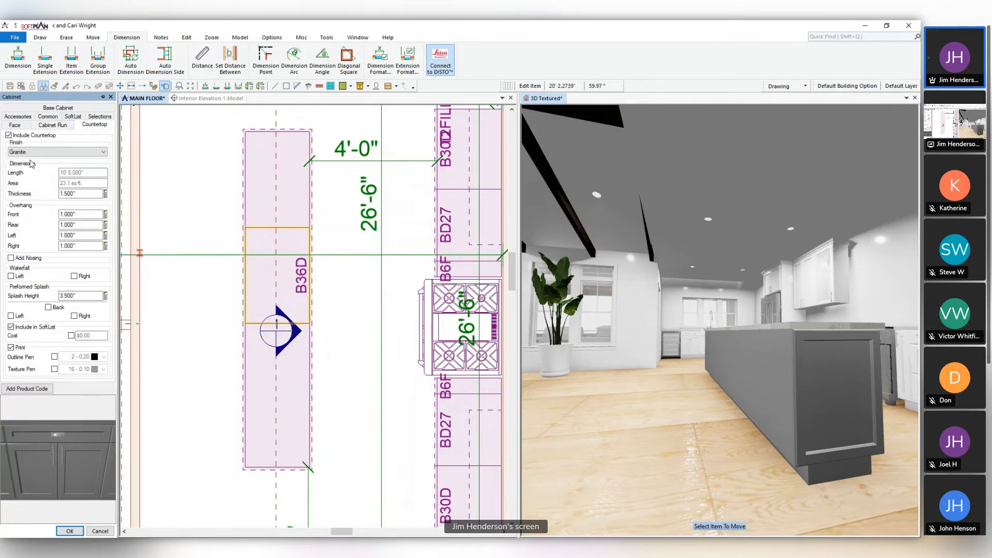
double_click(92, 226)
text(12)
key(Return)
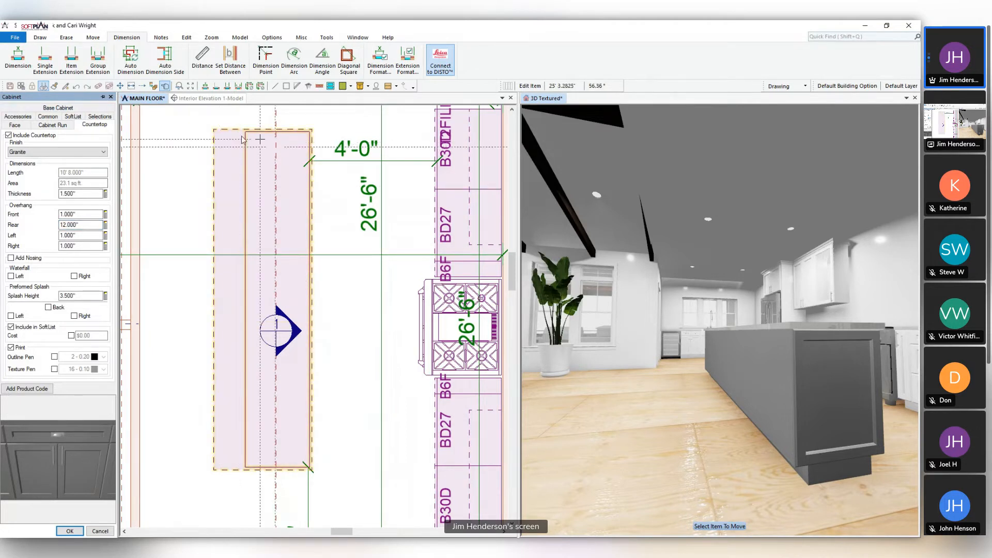
click(70, 531)
middle_drag(714, 364, 729, 374)
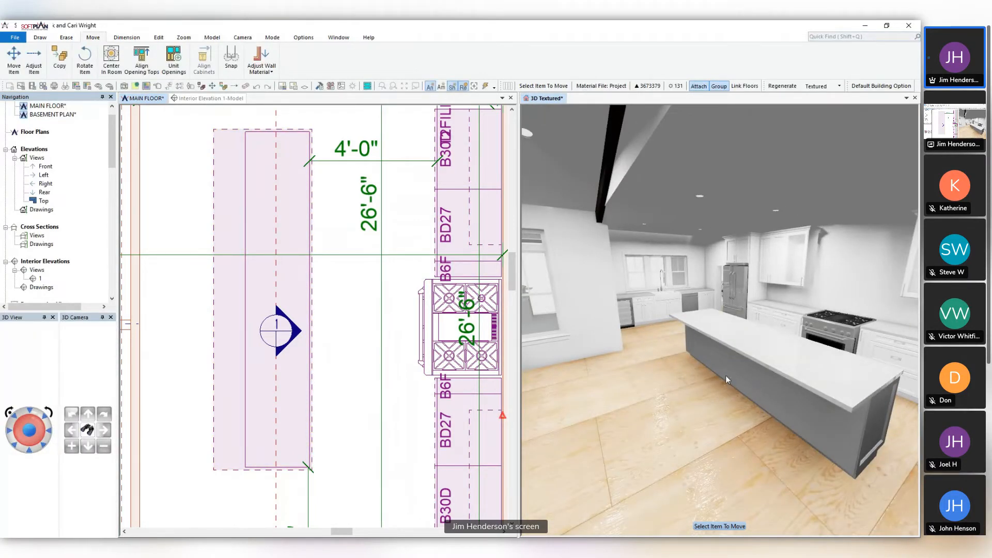
Place a decorative colonial post under the countertop overhang at the island's refrigerator end
click(284, 139)
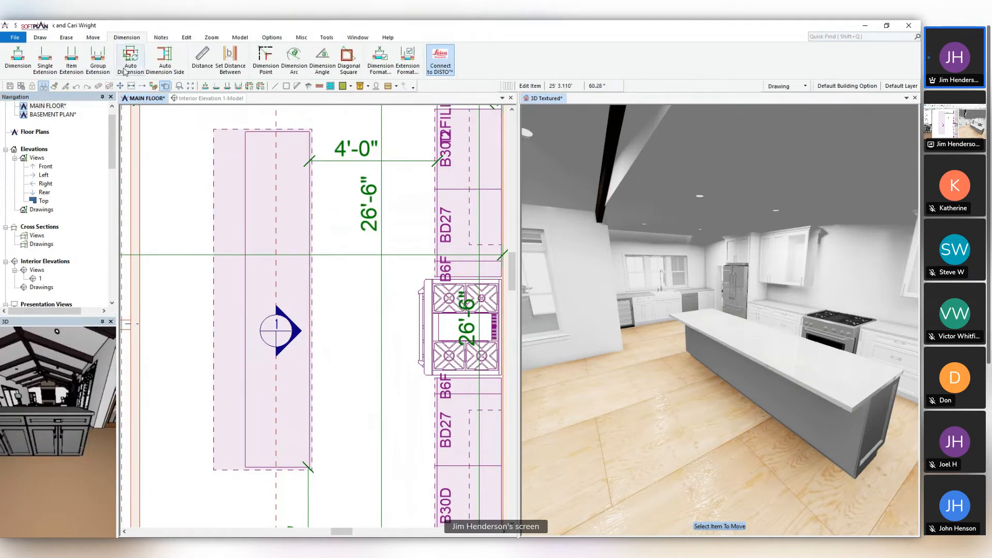
click(49, 39)
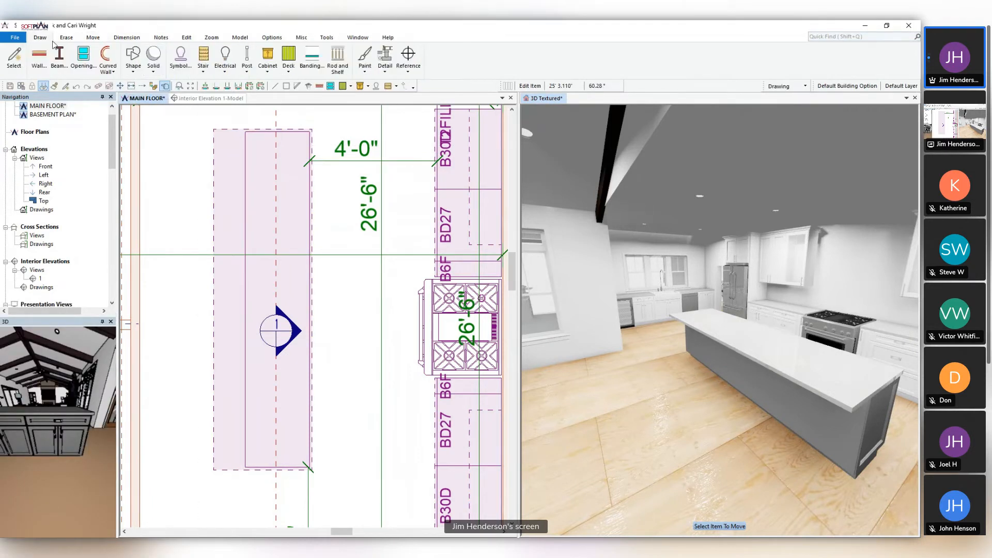
click(246, 66)
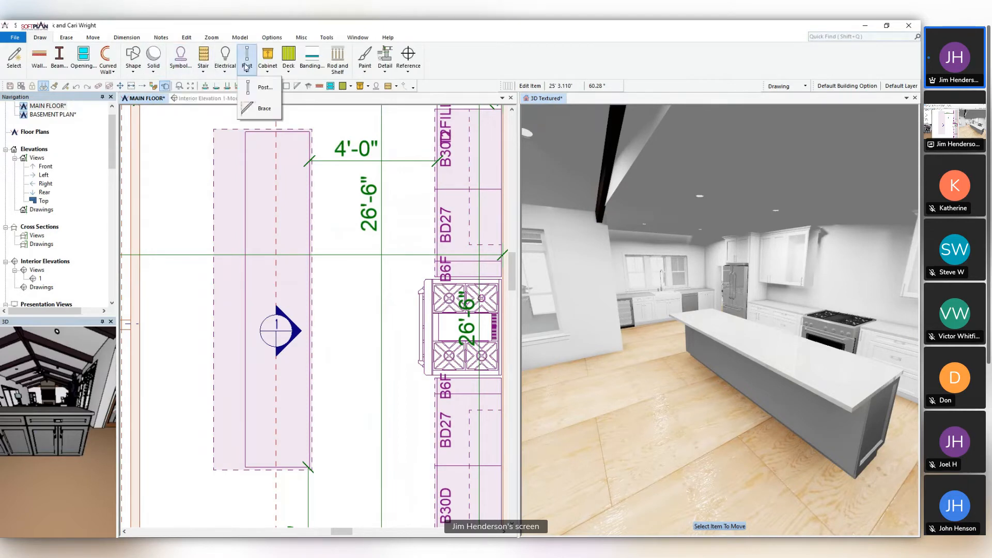
click(264, 87)
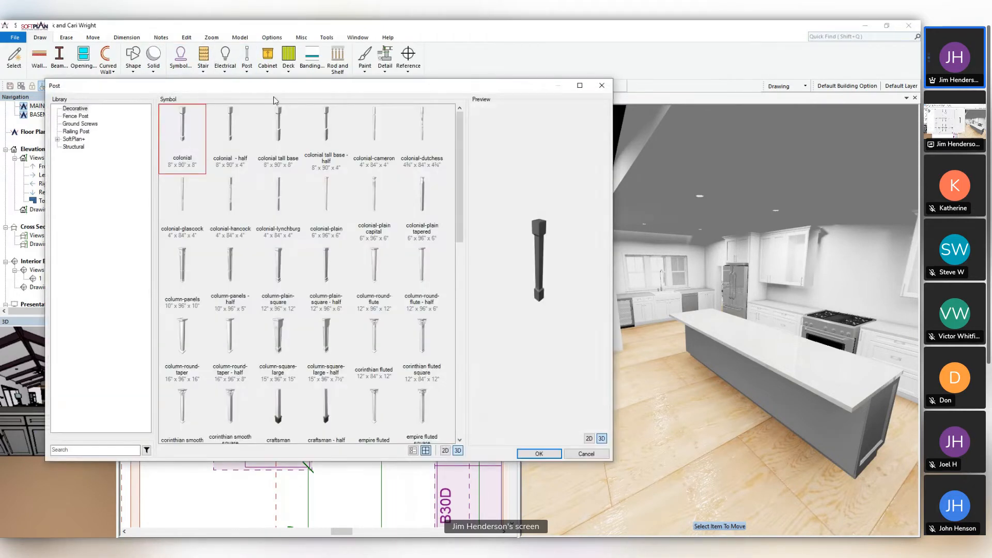
click(539, 454)
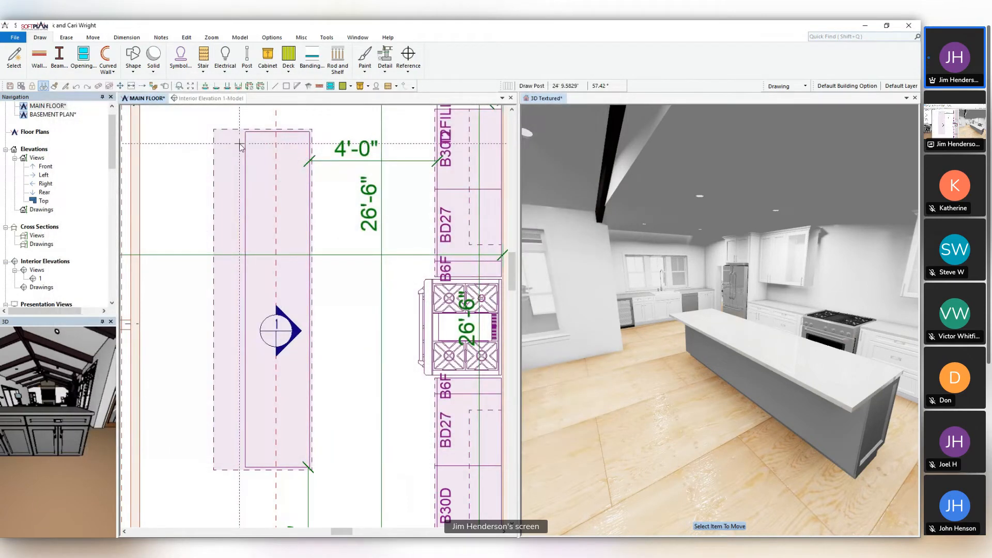
click(222, 145)
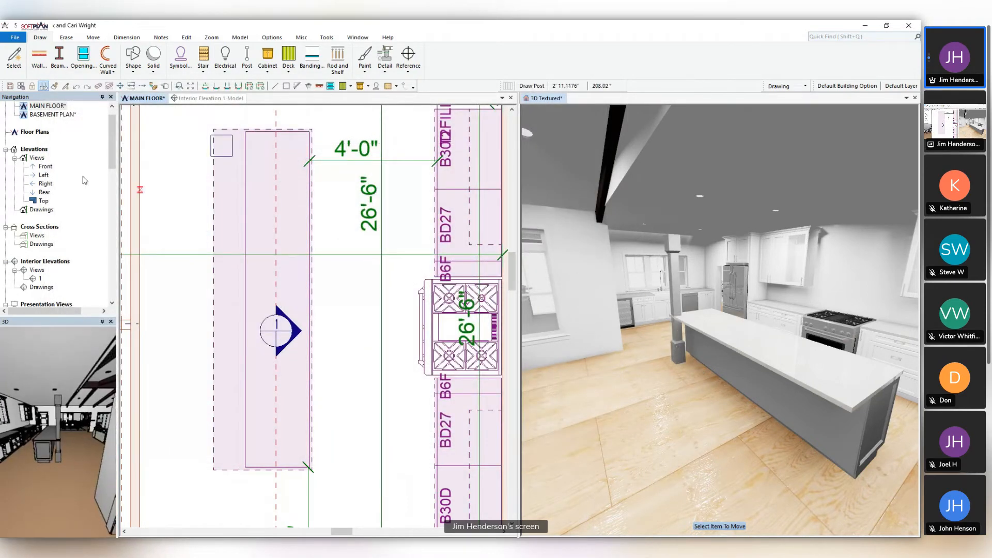
Resize the island post to 4 in depth and width with a height of 34.5 in
right_click(220, 154)
mouse_move(248, 159)
click(329, 161)
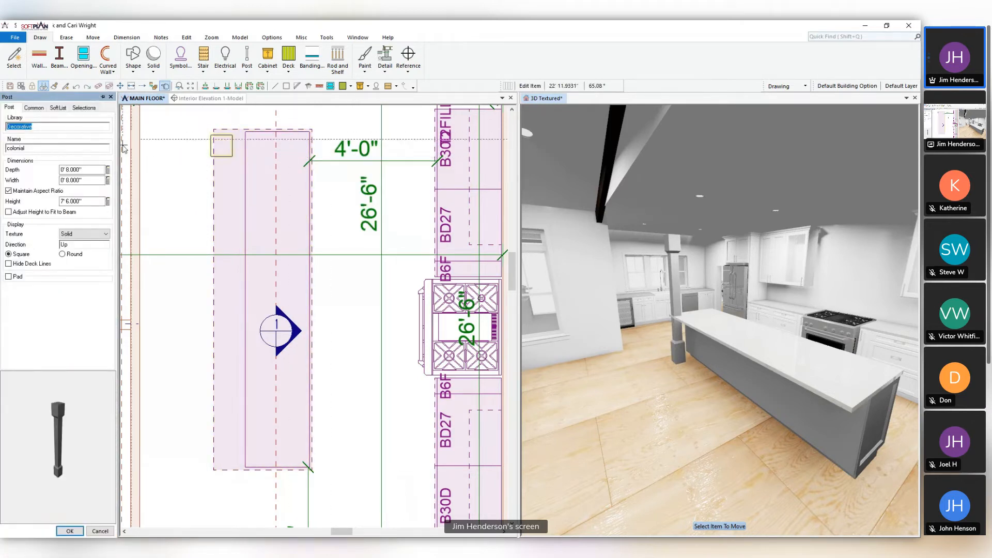
click(92, 171)
text(4)
key(Tab)
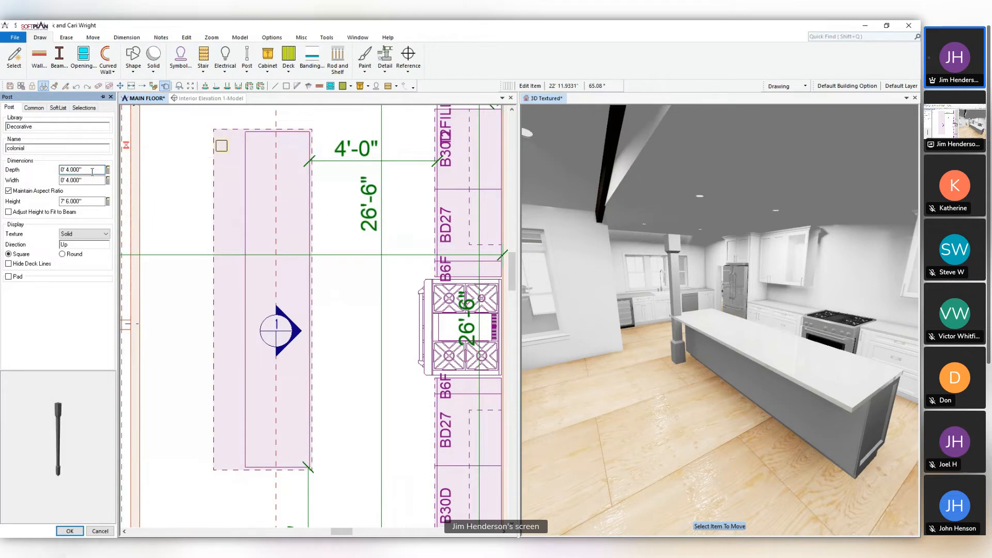
click(96, 201)
text(34)
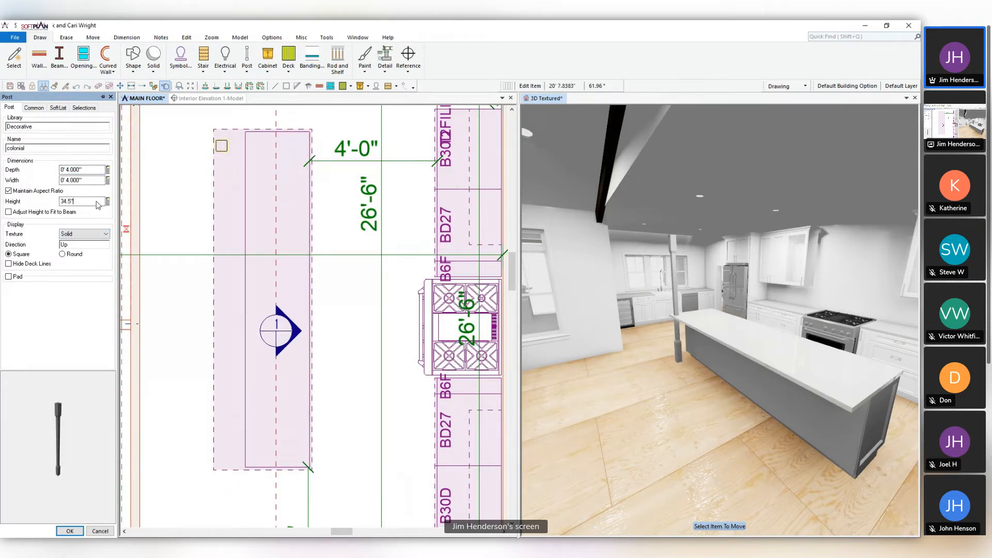
text(.5)
key(Tab)
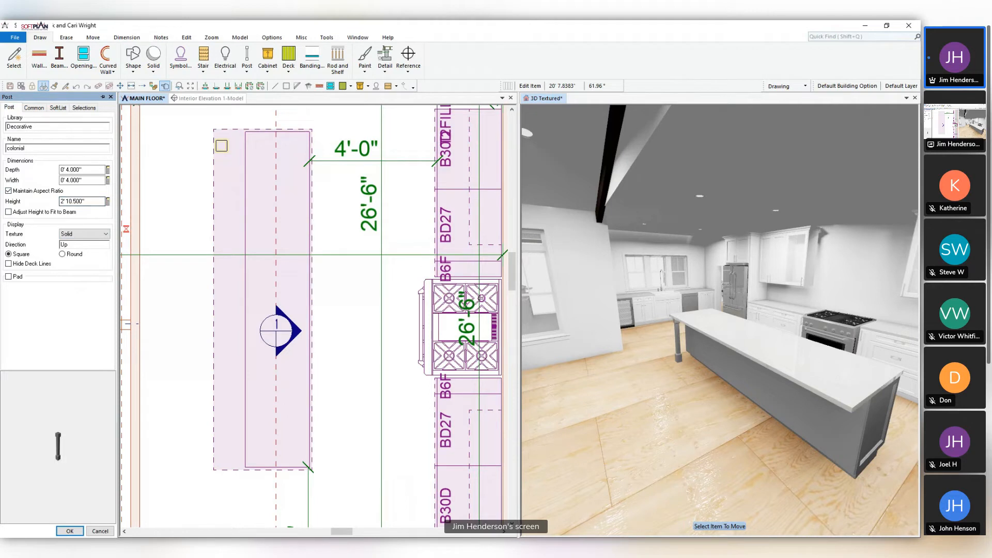
click(69, 531)
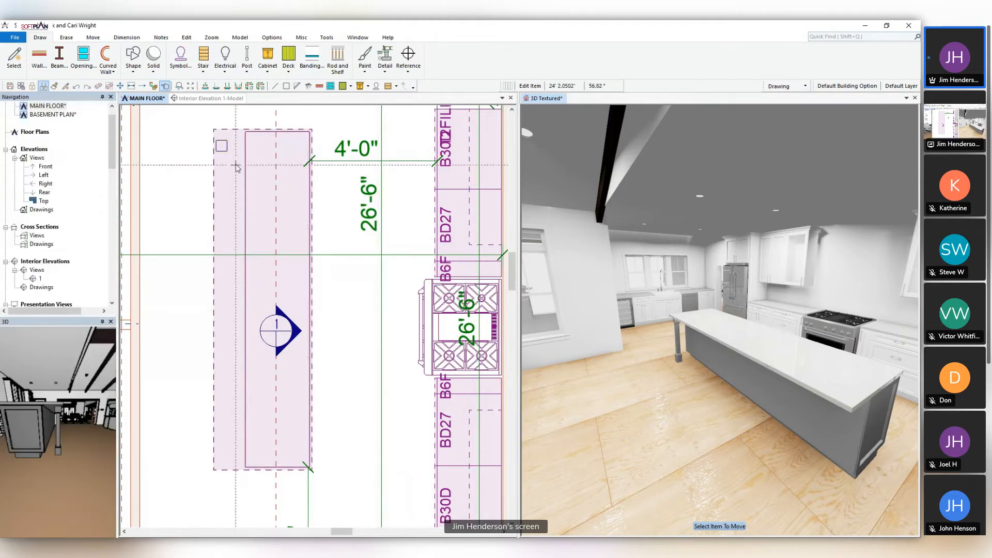
Move the post slightly closer to the overhang's corner at the island's refrigerator end
scroll(236, 164, up, 2)
key(m)
click(301, 301)
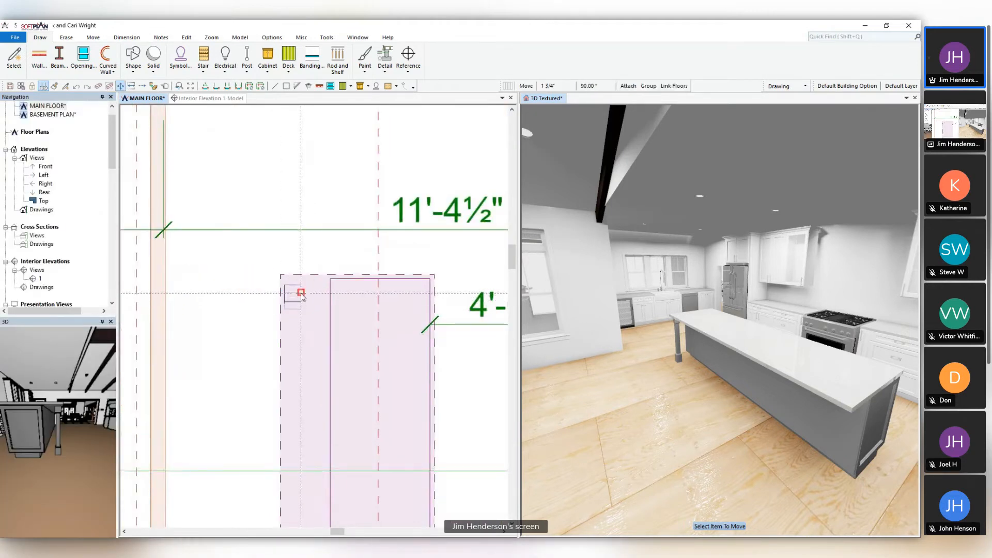
scroll(303, 289, down, 2)
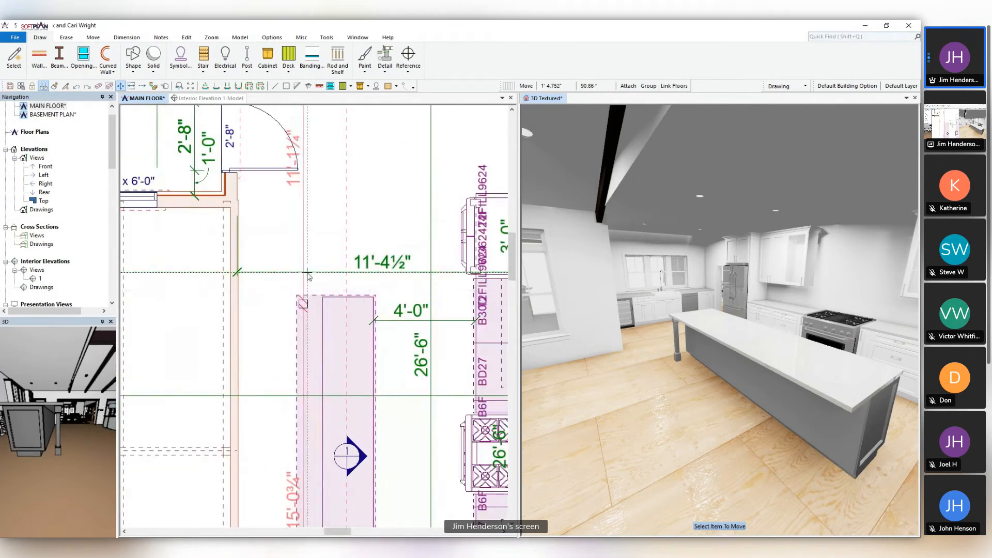
Copy the post once, 9' 11.5" along the overhang, to the island's opposite corner
key(c)
click(303, 304)
middle_drag(304, 400, 289, 224)
click(289, 385)
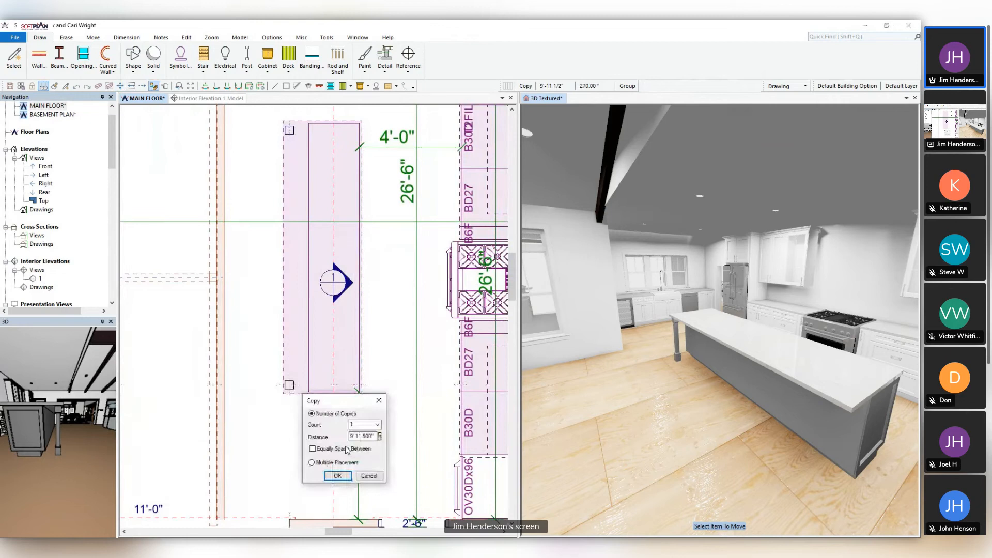
click(338, 476)
Move the copied post outward so its outer face lines up with the island cabinets' end
scroll(327, 291, up, 3)
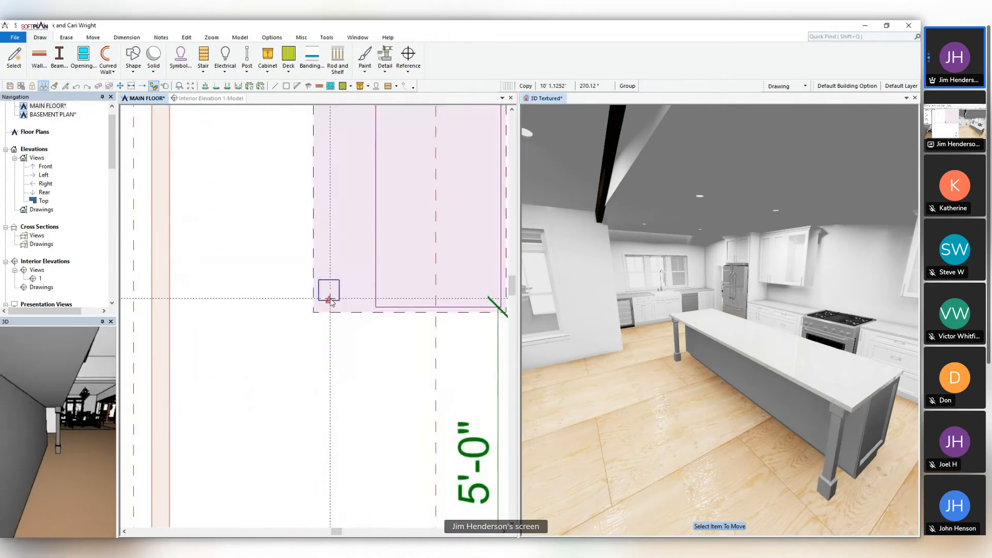
key(m)
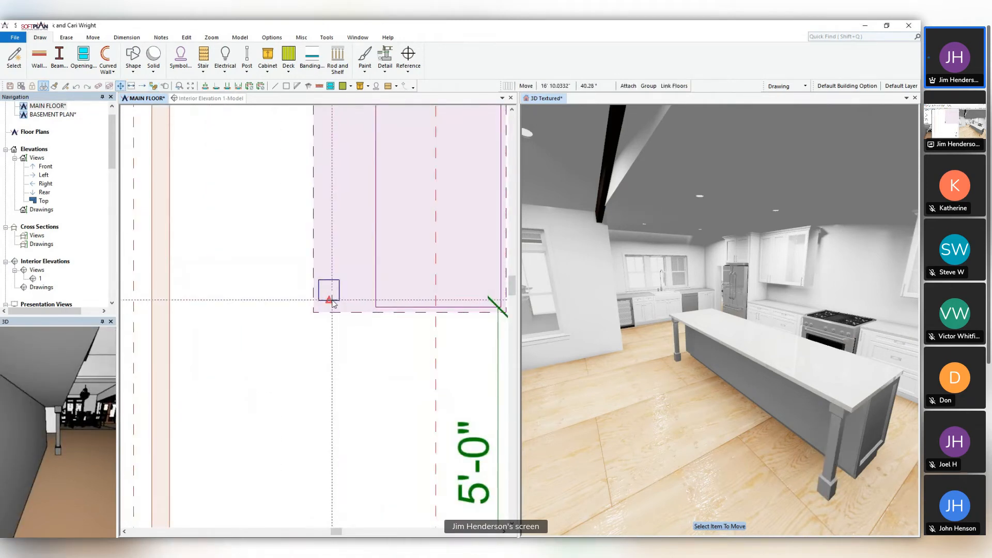
click(330, 299)
click(330, 307)
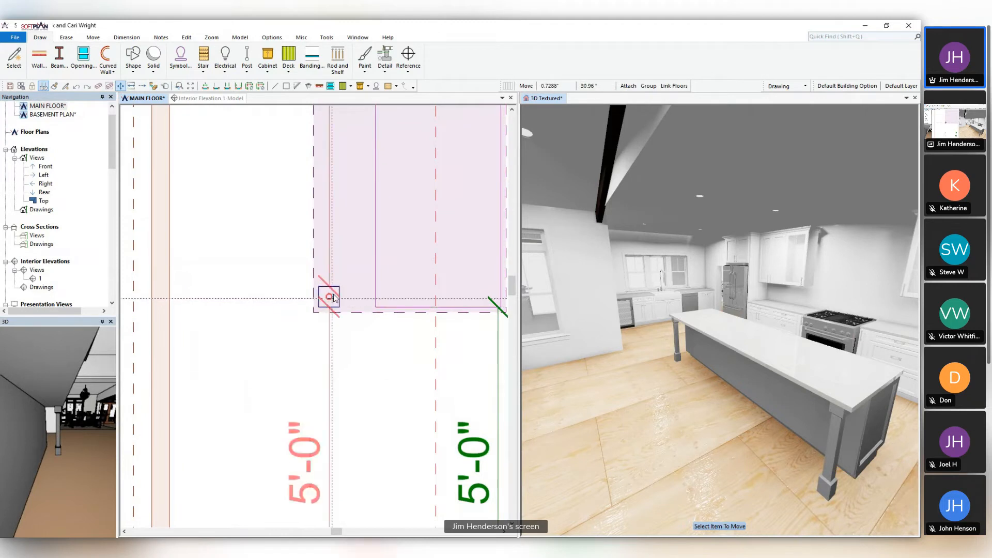
Align the original post's outer face with the cabinet end at the refrigerator end and check the island in 3D
scroll(346, 265, down, 3)
scroll(335, 227, up, 4)
scroll(309, 248, up, 1)
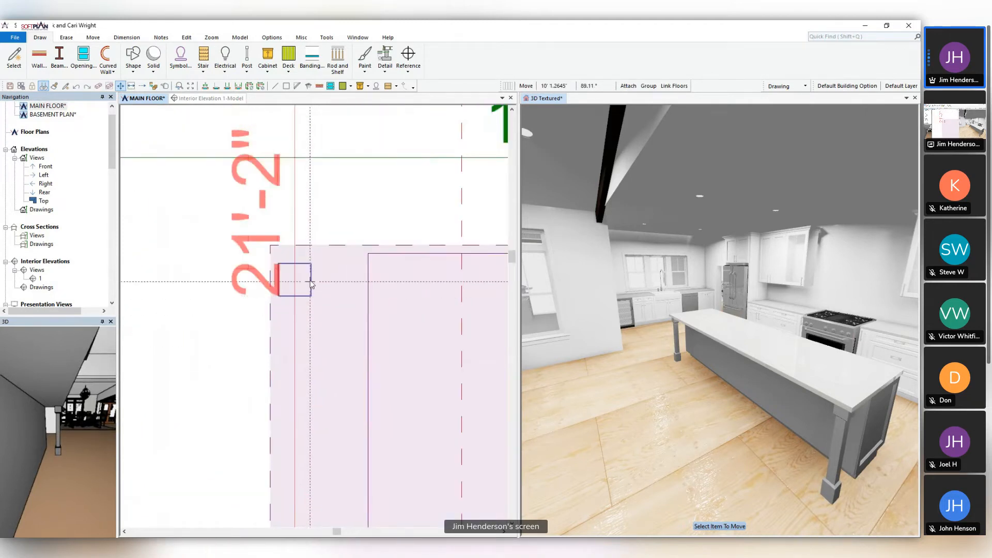
click(311, 264)
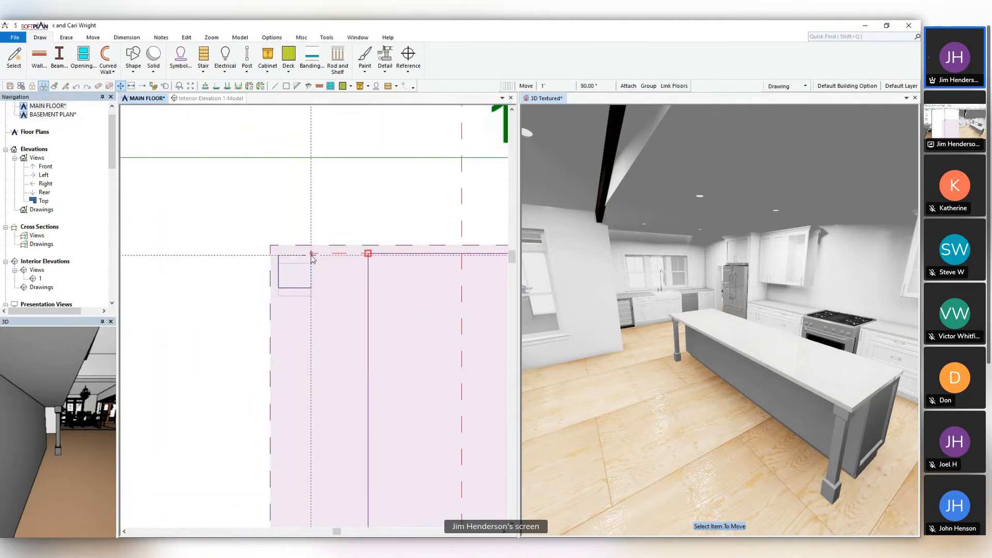
scroll(325, 294, down, 3)
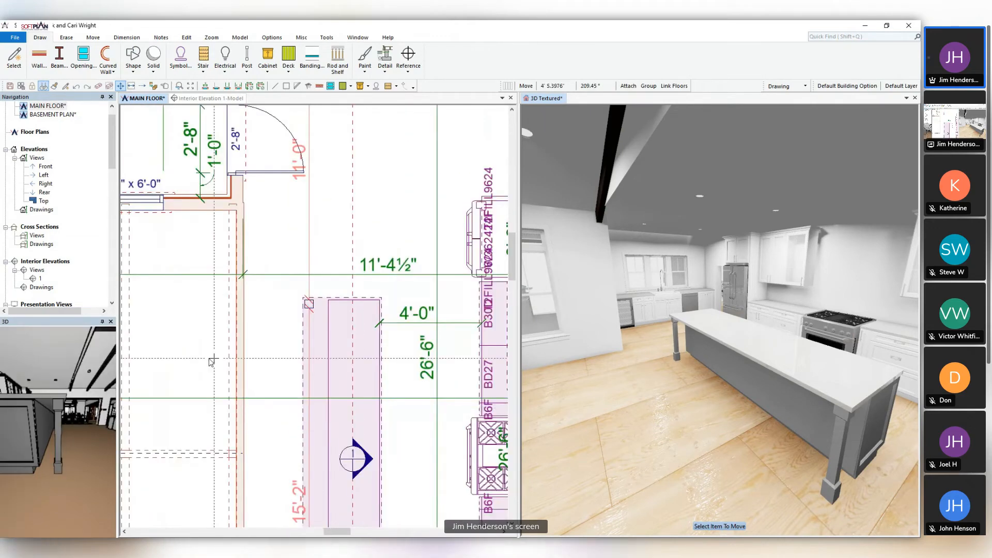
scroll(212, 361, down, 3)
drag(828, 366, 780, 373)
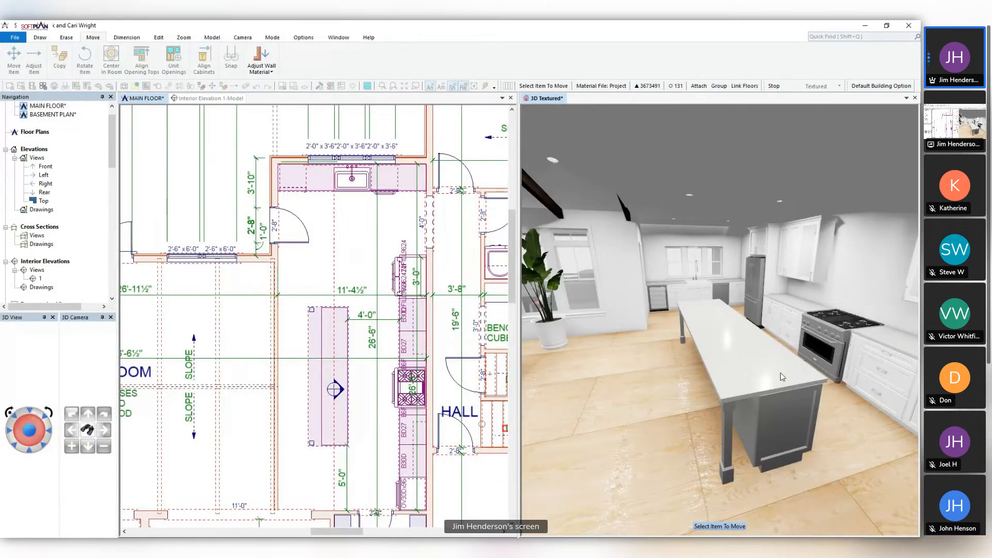
Place the sink small 02 symbol from the kitchen plumbing fixtures library in the island's base cabinet nearest the refrigerator
scroll(404, 366, up, 3)
scroll(314, 317, up, 1)
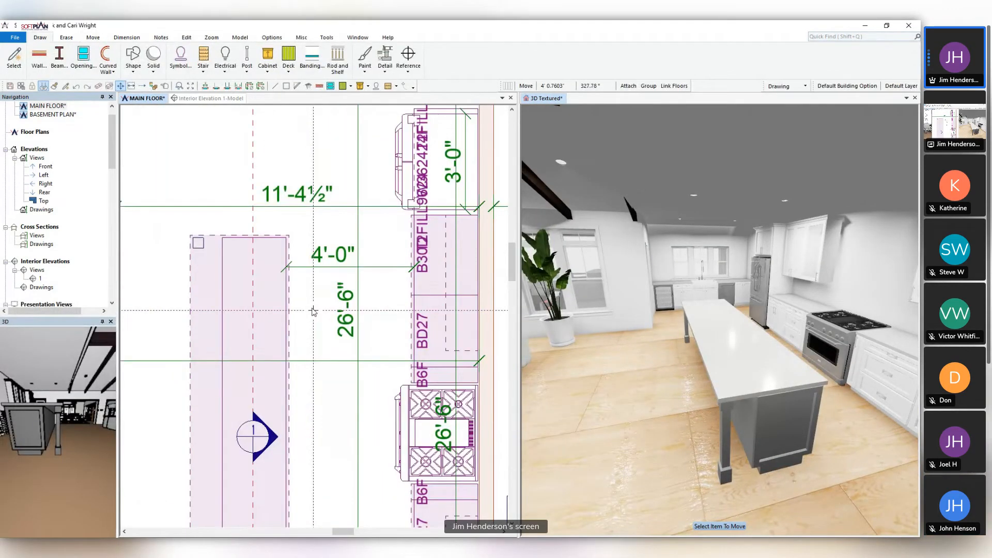
click(180, 57)
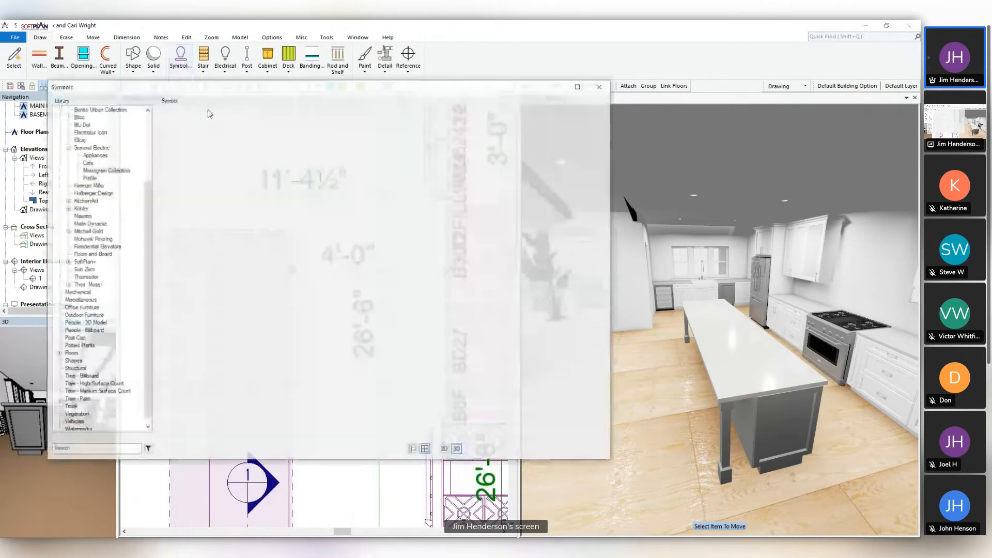
scroll(83, 143, up, 4)
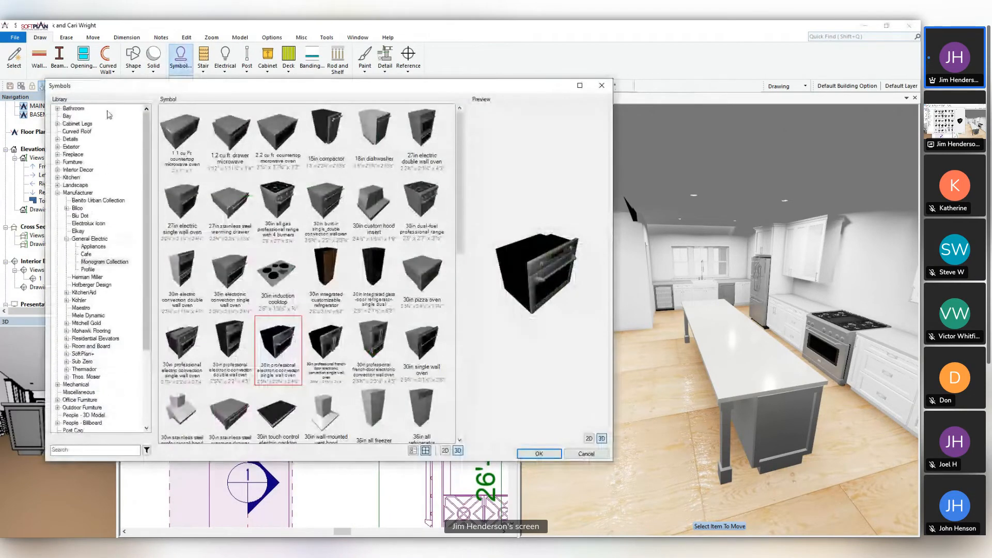
click(58, 178)
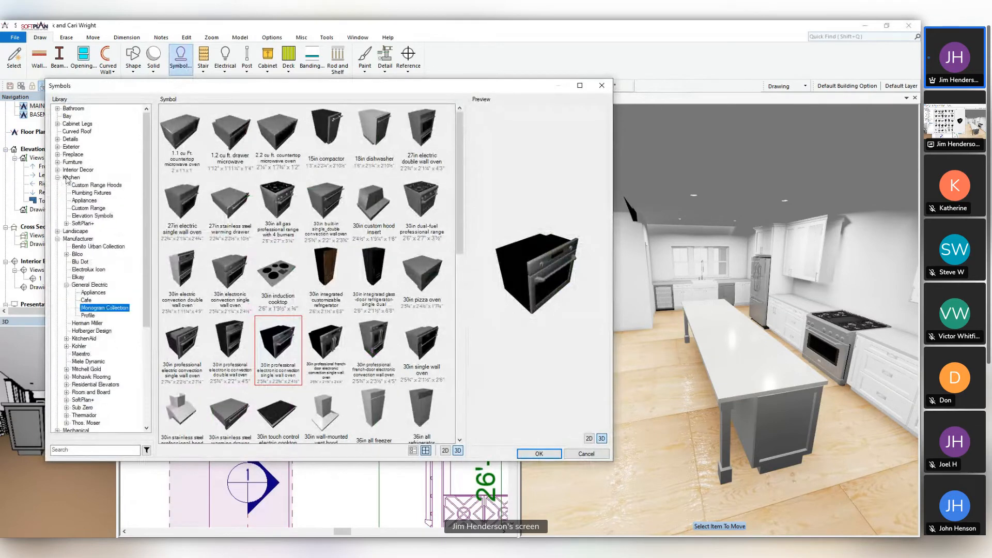
click(68, 178)
click(92, 193)
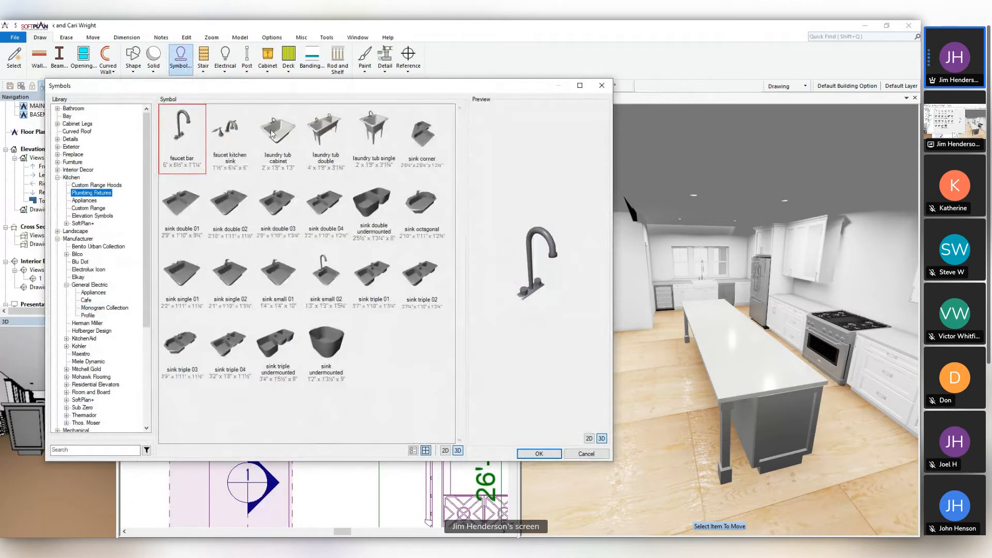
click(321, 270)
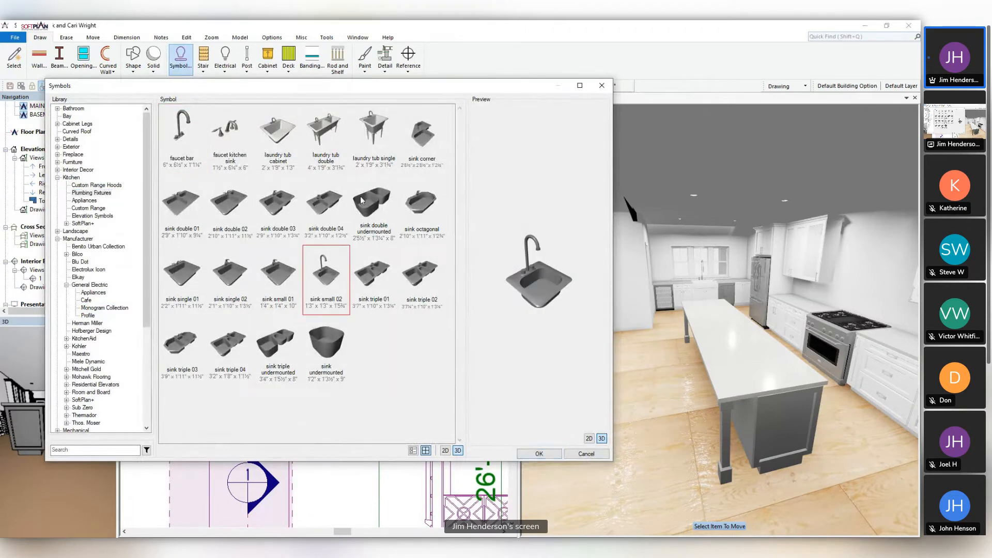
click(538, 453)
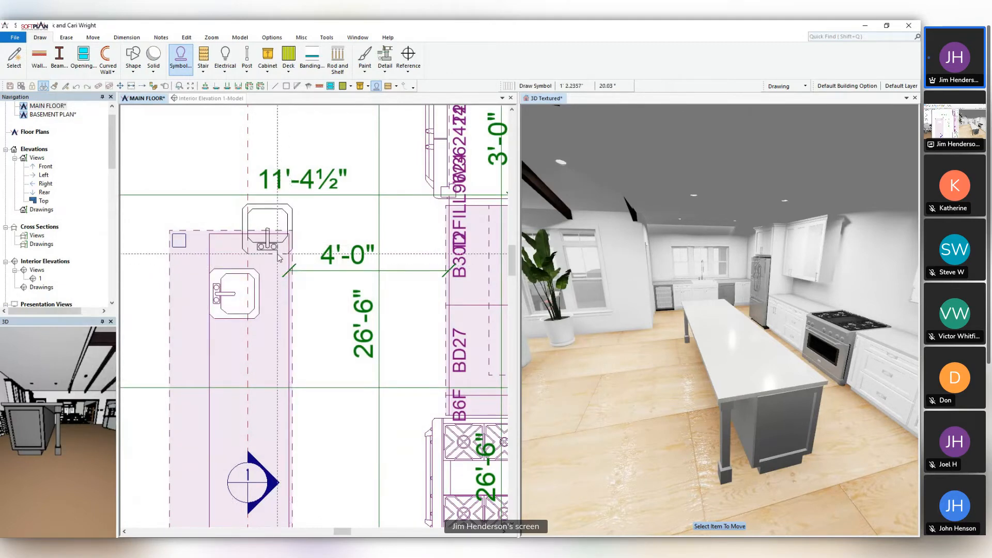
click(276, 271)
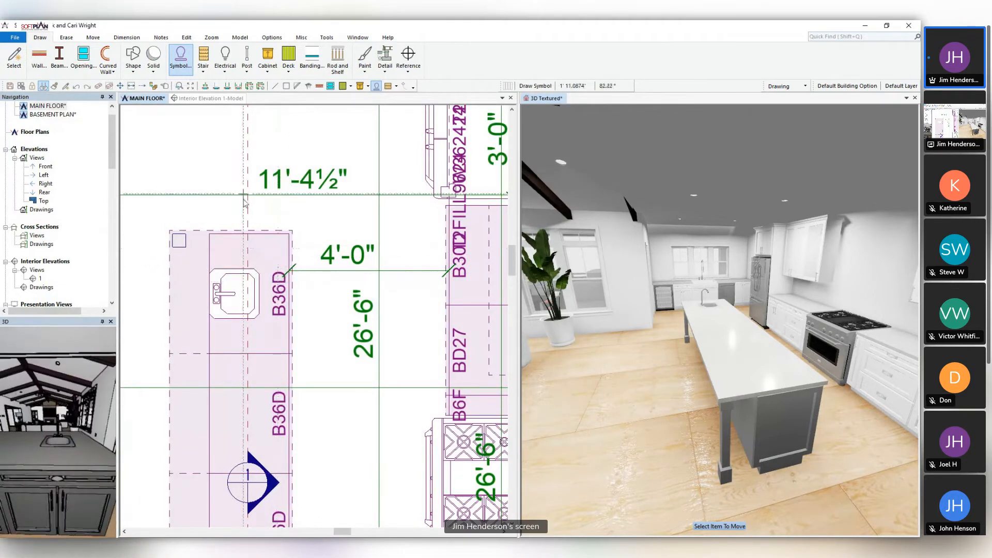
Move the island sink 6 inches toward the range side and check its position in the 3D view
key(m)
click(230, 284)
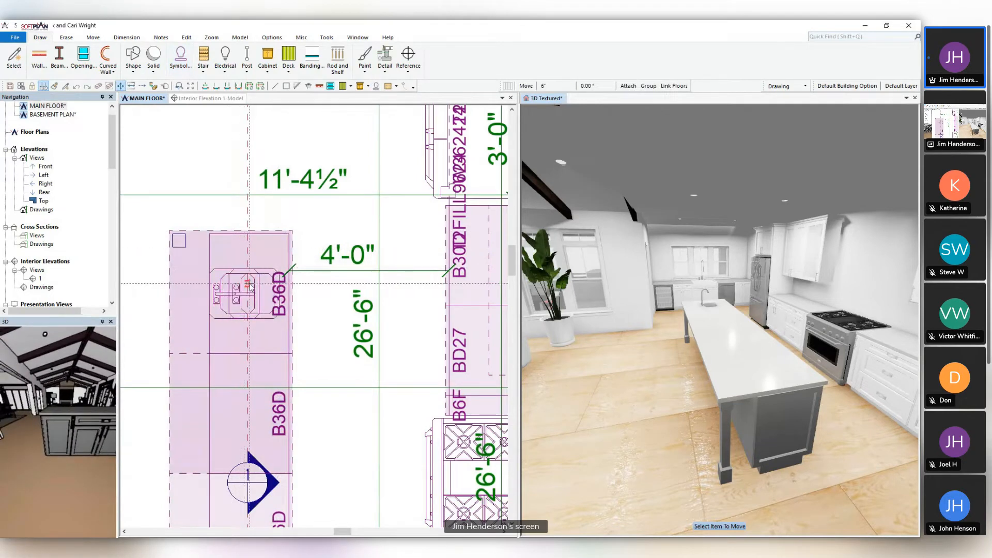
click(252, 288)
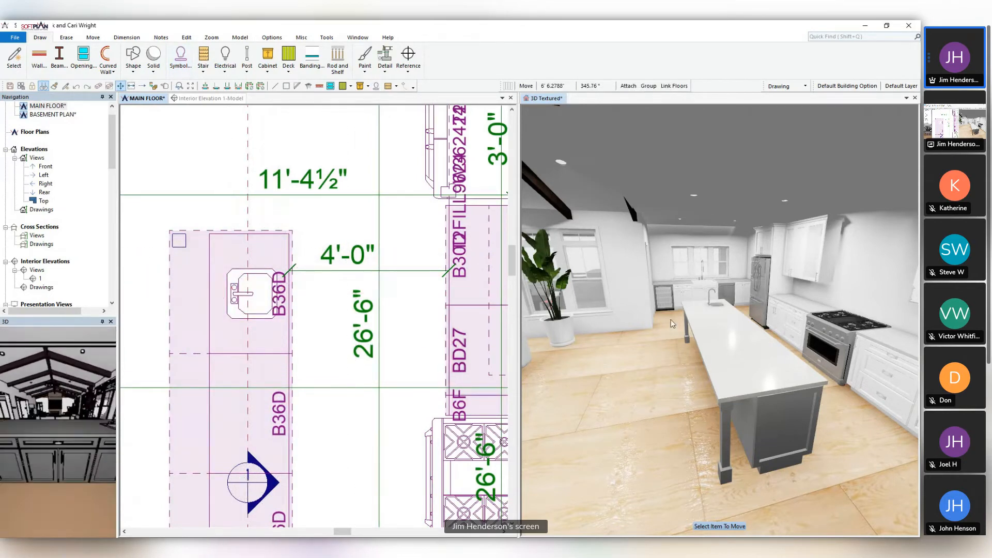
click(752, 408)
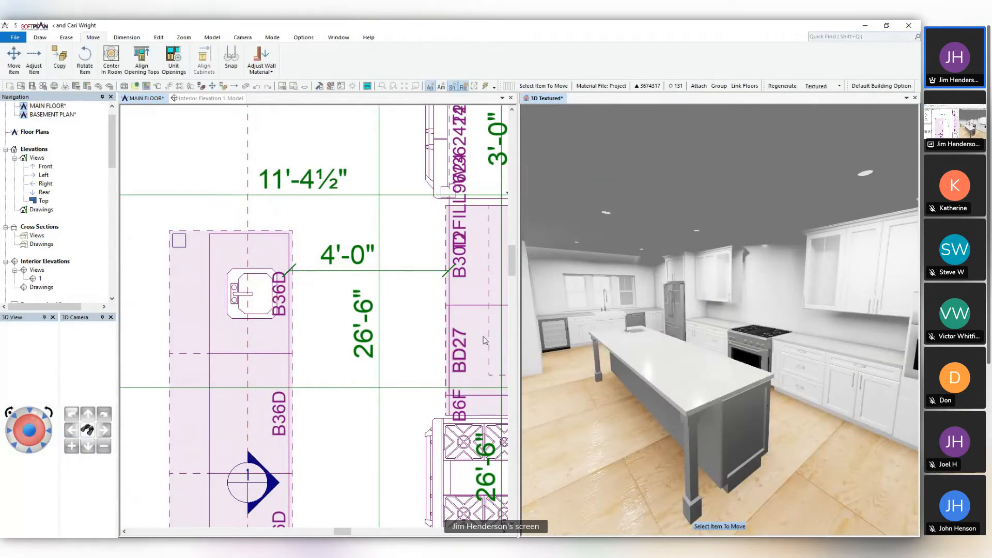
click(344, 333)
scroll(344, 332, down, 5)
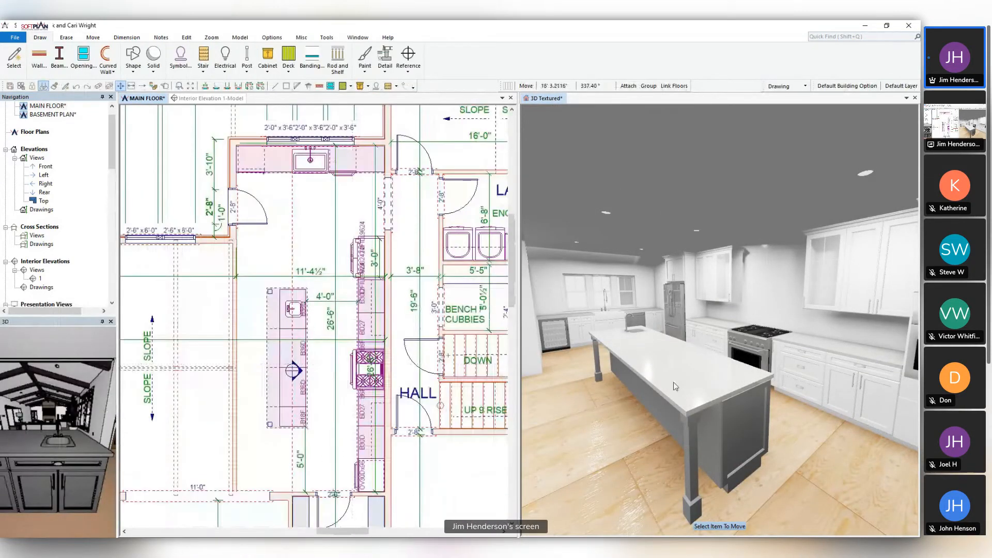
click(674, 383)
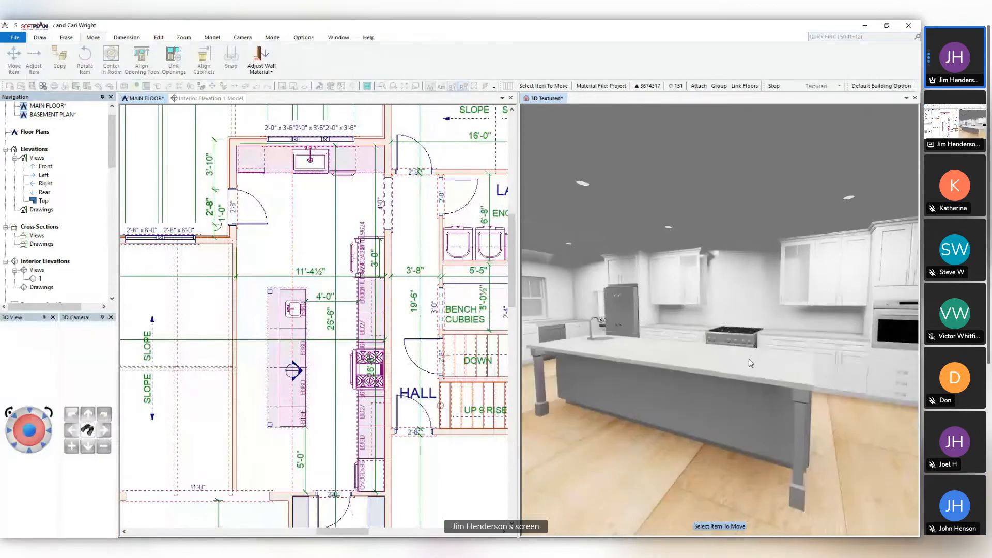
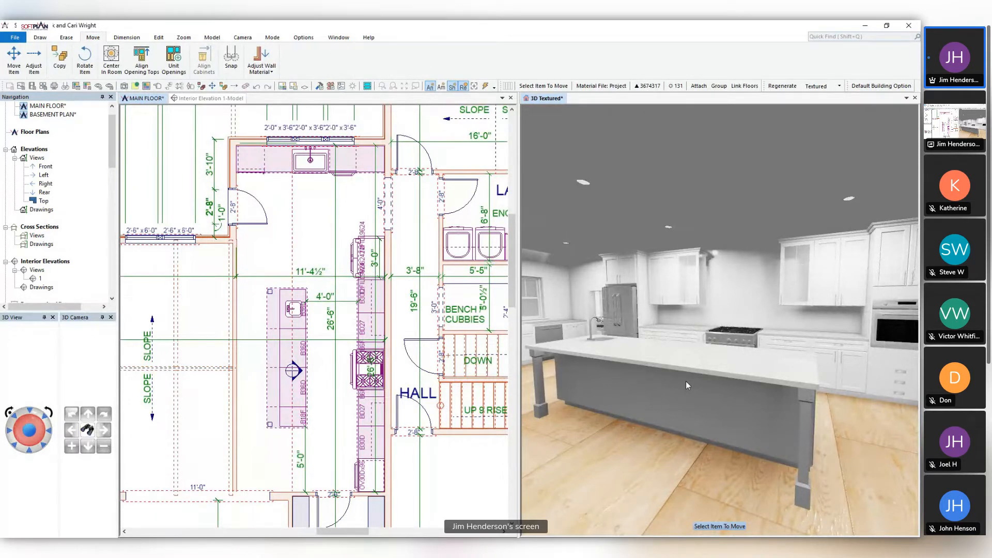
Search the symbol library for "hood"
click(39, 38)
click(160, 56)
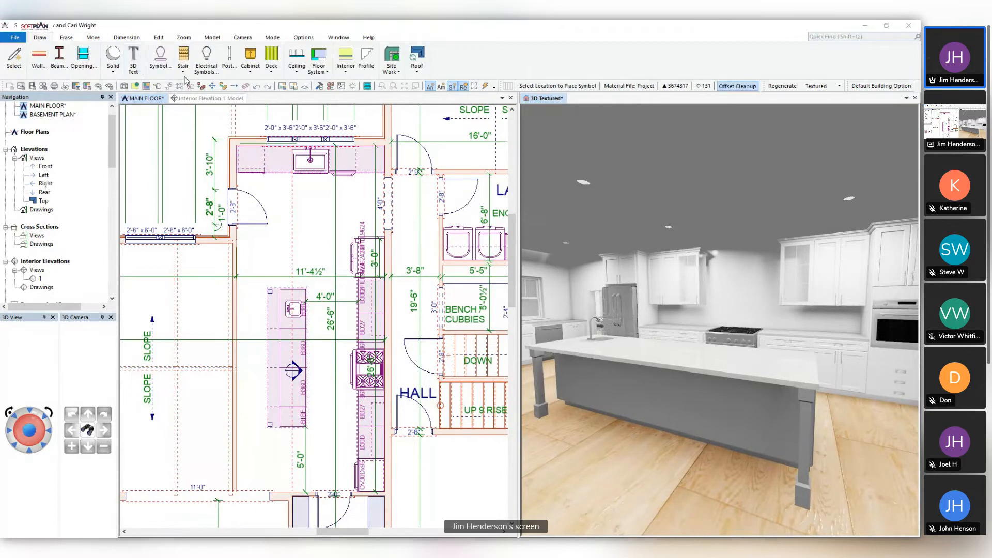
click(101, 449)
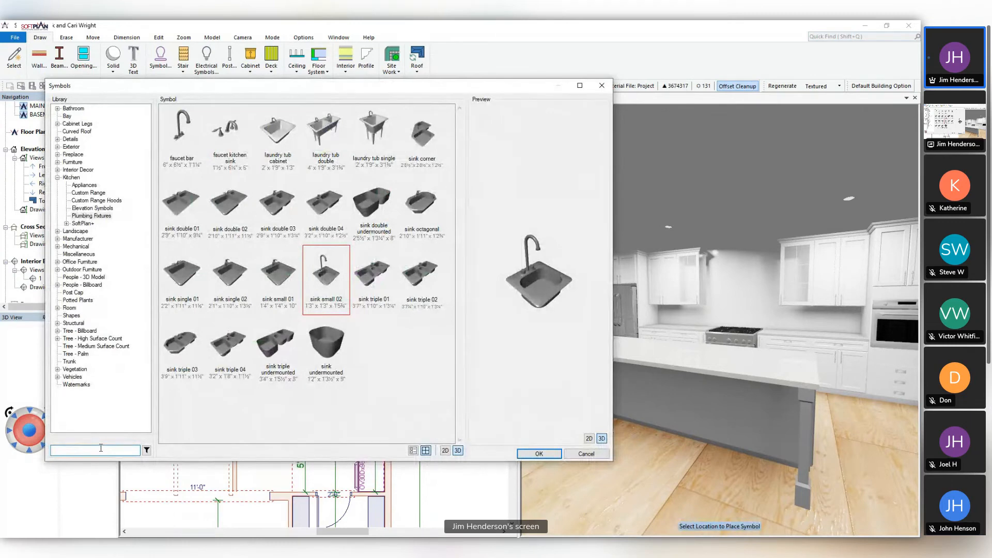
text(hood)
key(Return)
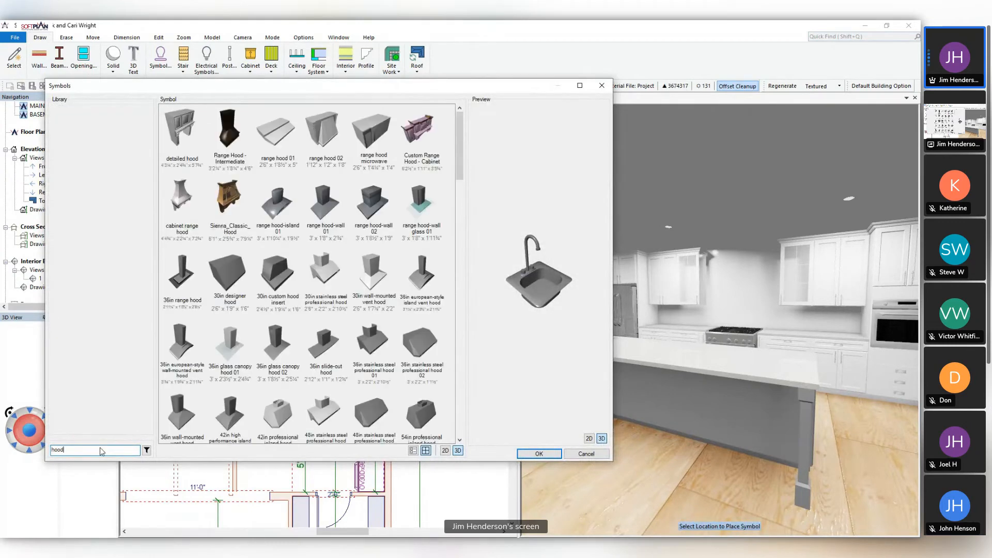
Preview the cabinet range hood, then choose the 36in designer hood for placement
click(182, 197)
drag(535, 269, 528, 227)
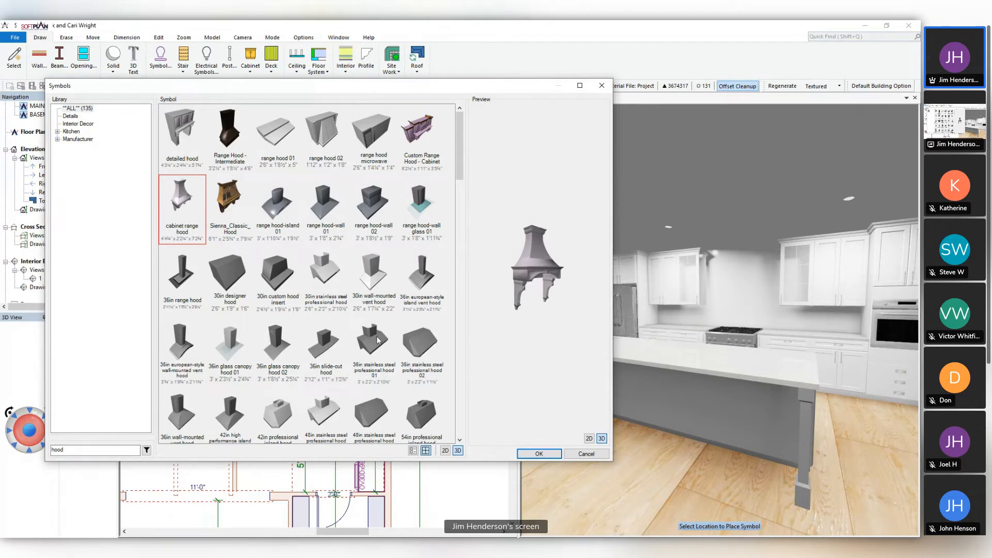
scroll(377, 340, down, 1)
scroll(376, 341, down, 5)
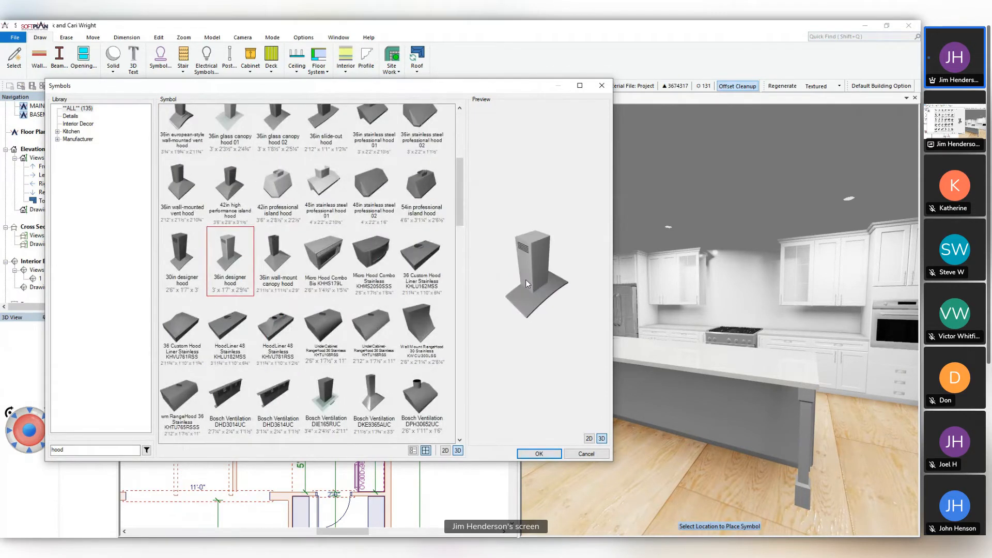
key(Return)
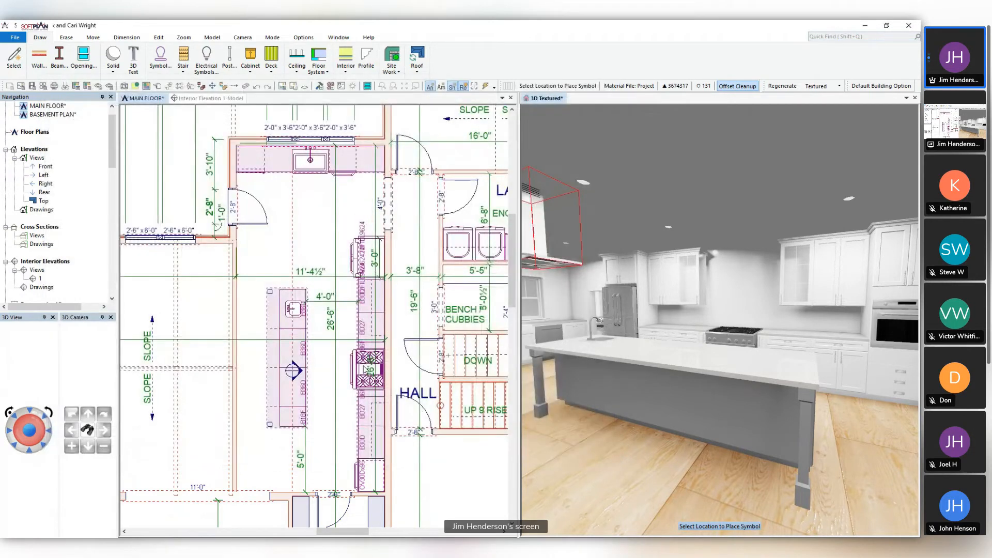
Place the 36in designer hood in the floor plan against the wall, centered behind the kitchen range
scroll(318, 320, up, 3)
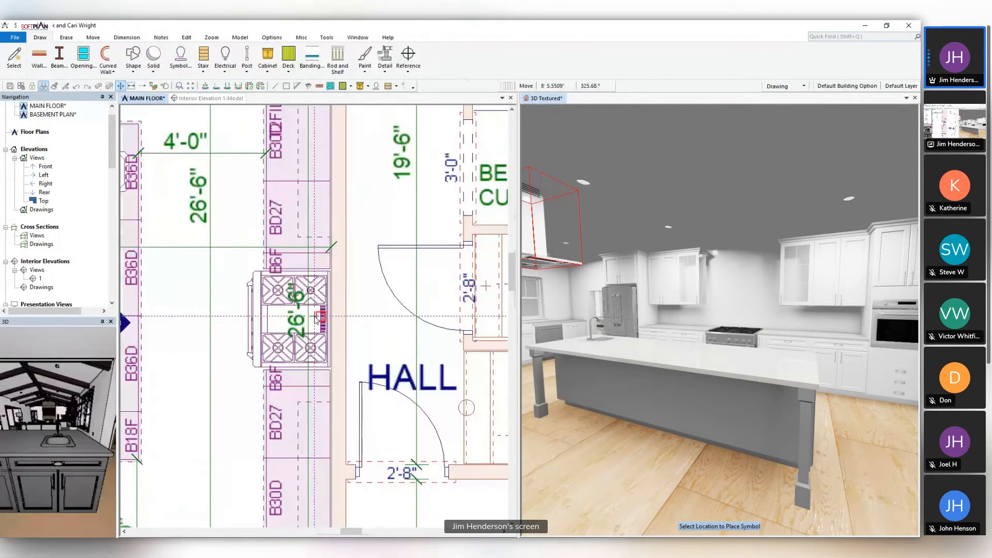
click(181, 58)
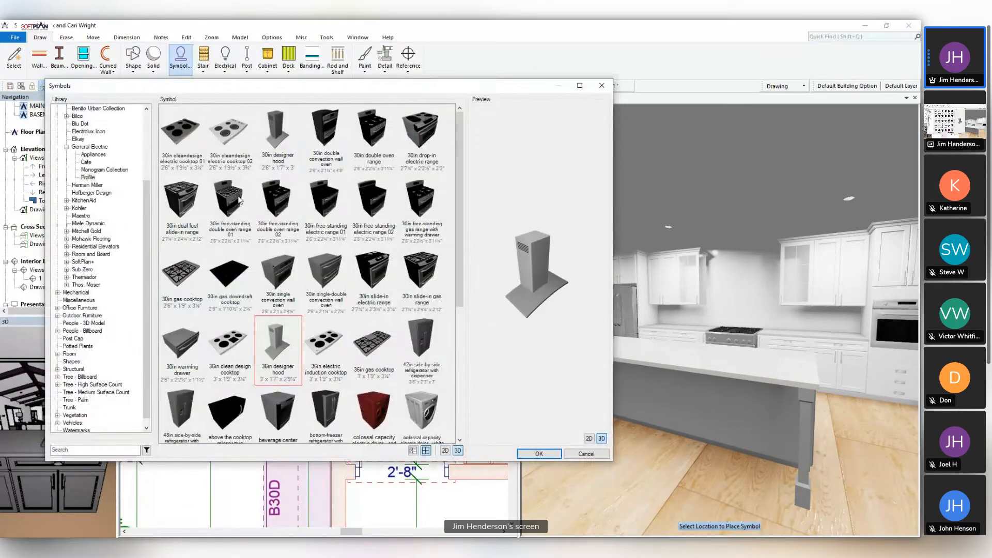
key(Return)
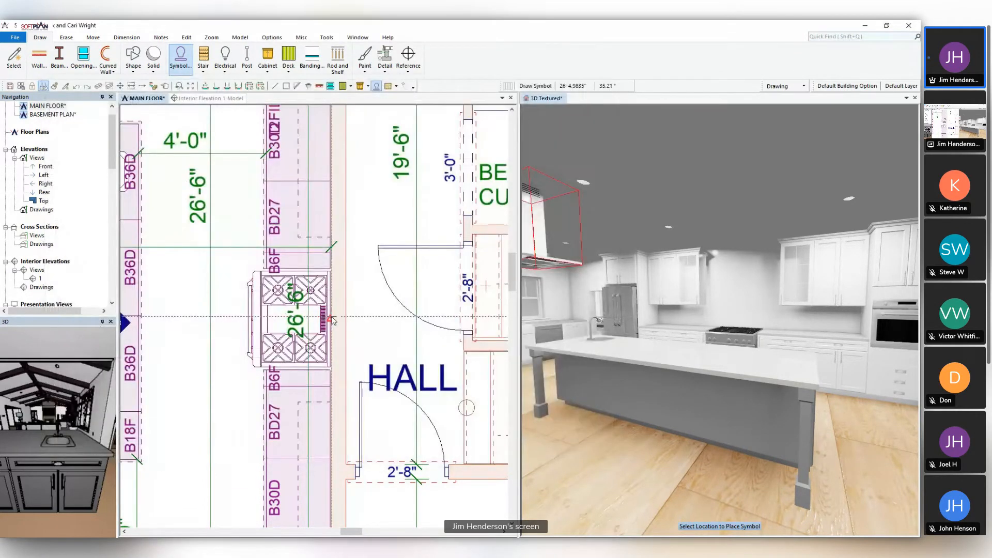
click(331, 317)
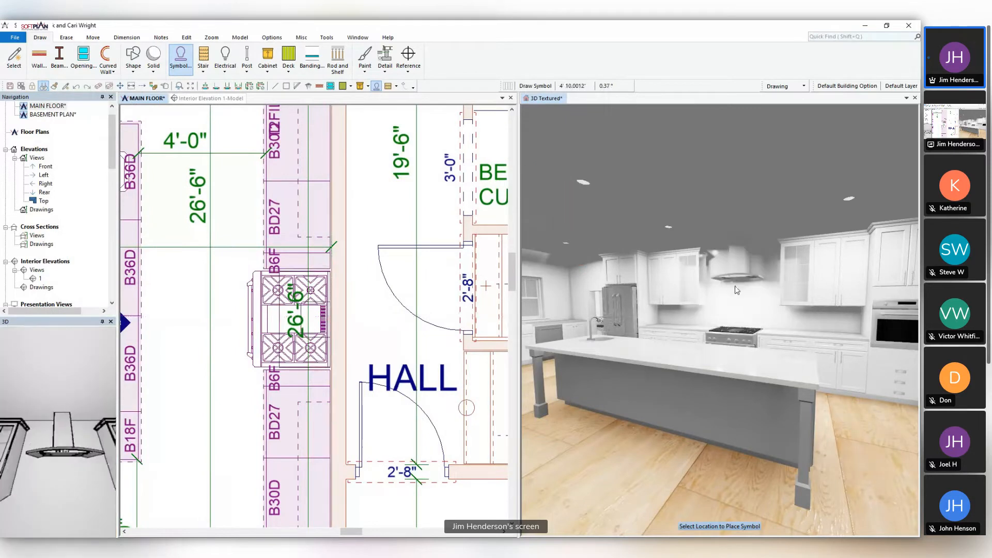
middle_drag(734, 286, 744, 288)
scroll(745, 287, up, 6)
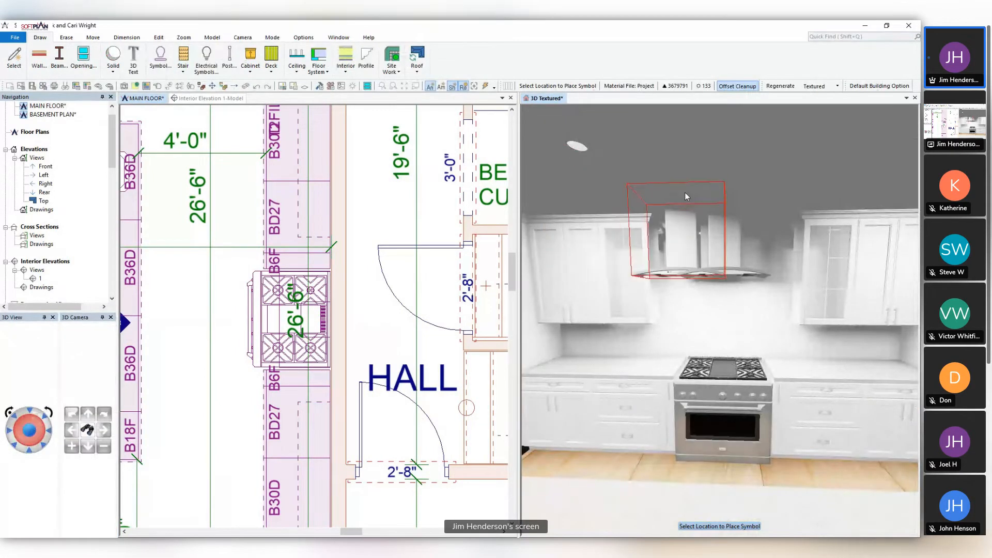
key(Escape)
Edit the range hood symbol and enable custom settings for its light
mouse_move(720, 265)
middle_down()
mouse_move(712, 269)
mouse_move(721, 259)
middle_up()
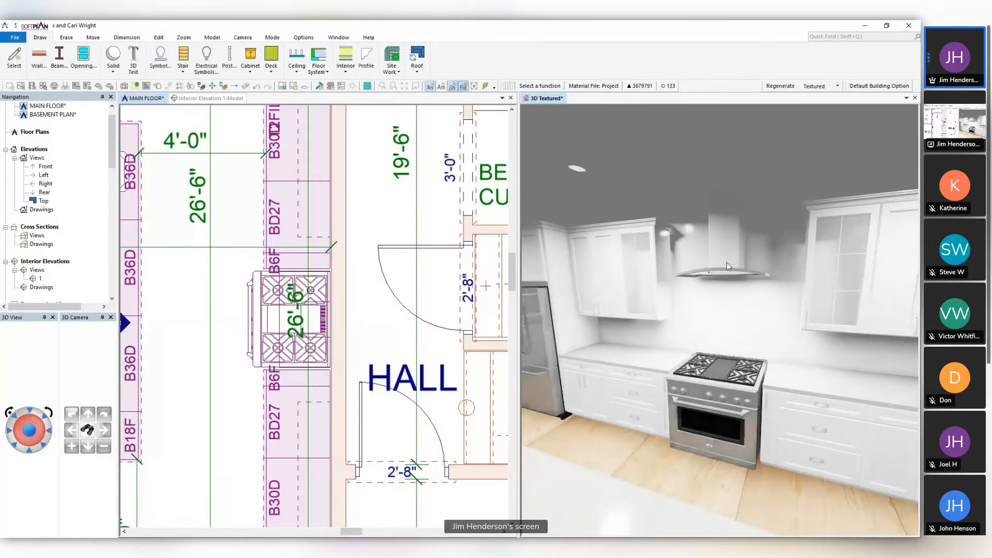
right_click(727, 262)
click(736, 285)
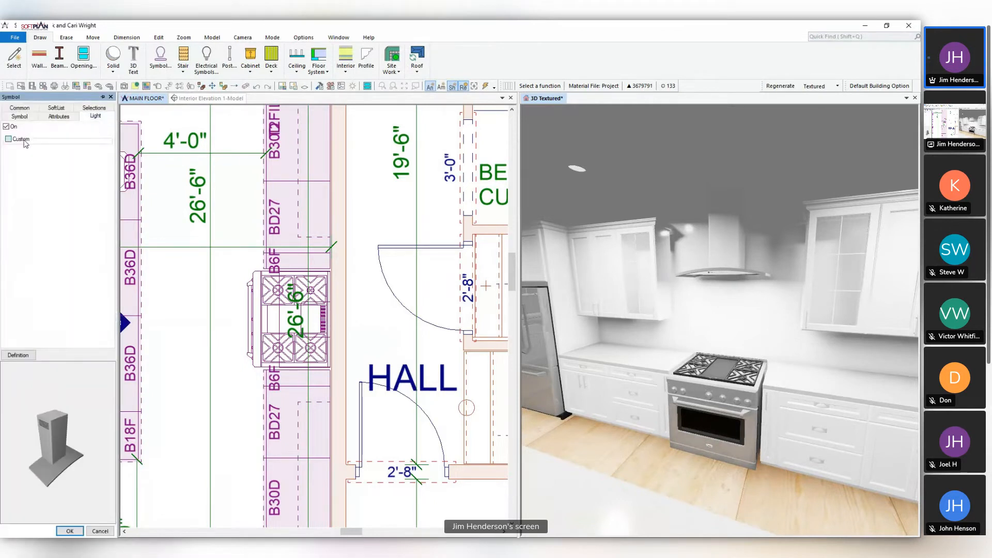
click(24, 140)
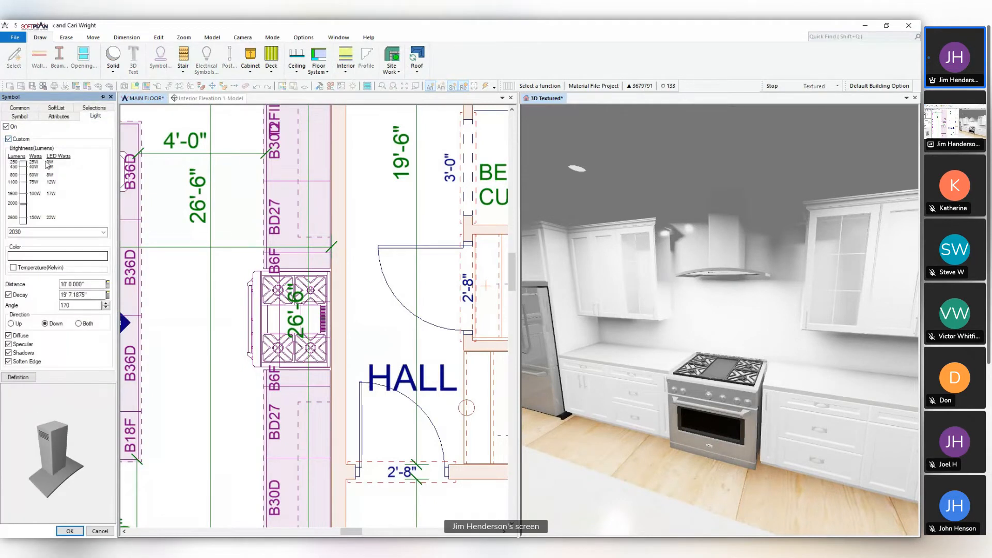
click(74, 533)
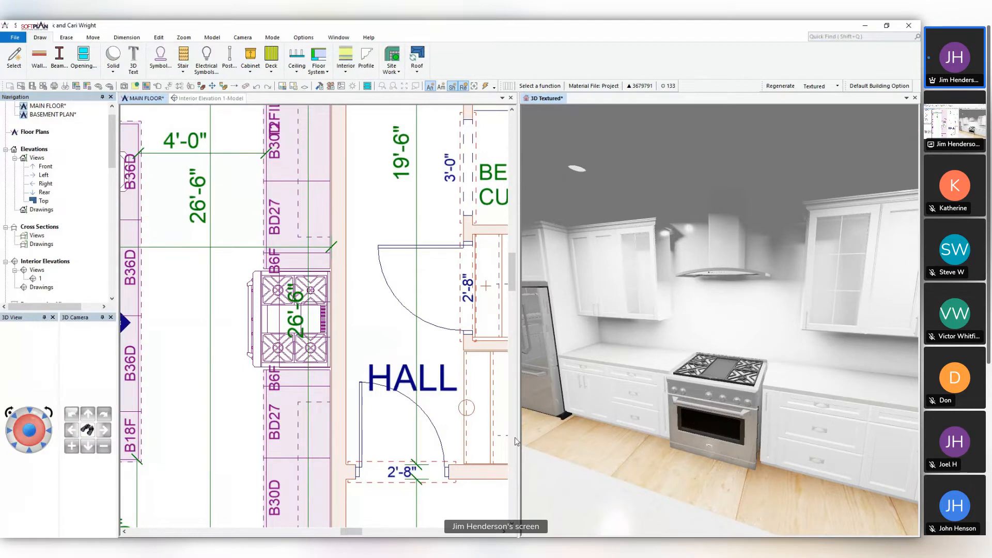
Display the main floor plan in Interior mode
click(227, 192)
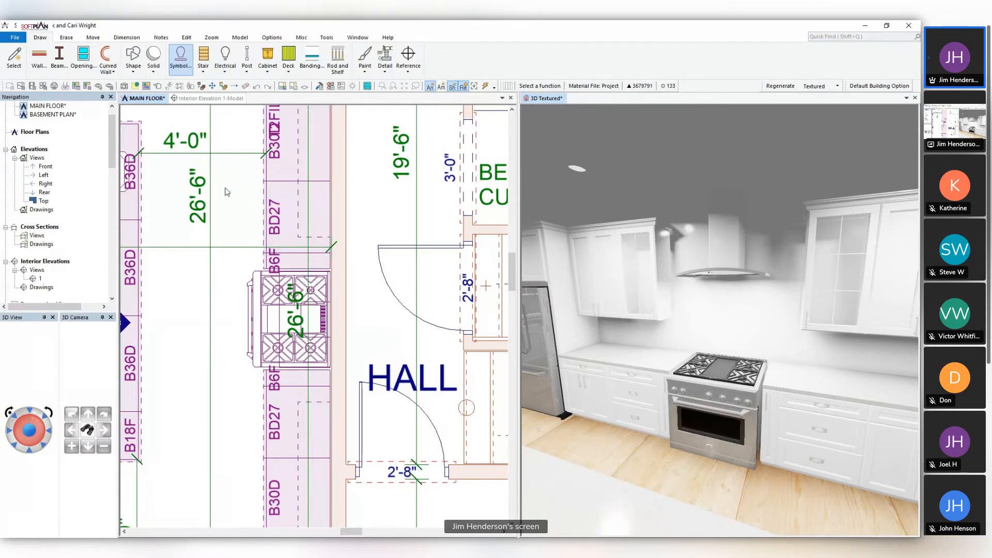
scroll(227, 191, down, 5)
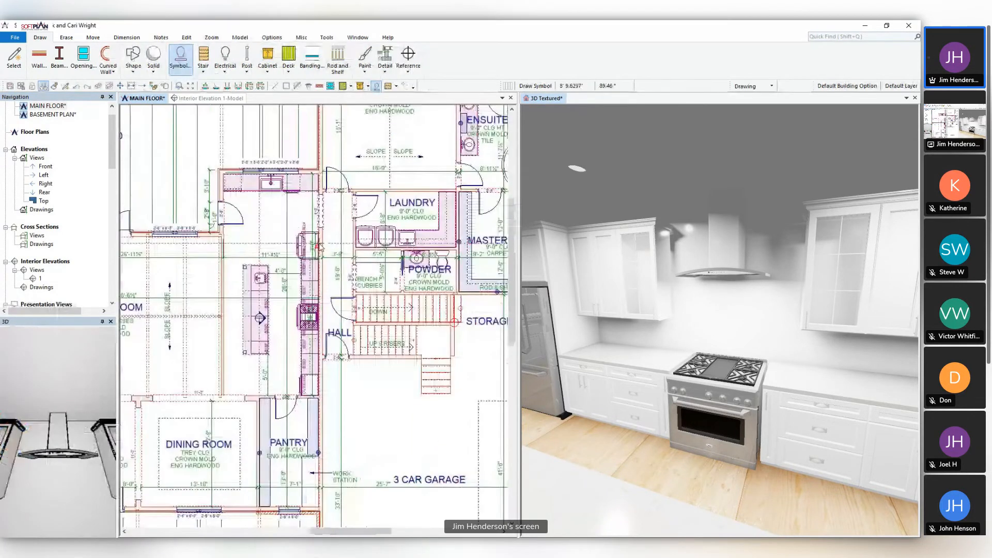
scroll(289, 269, down, 2)
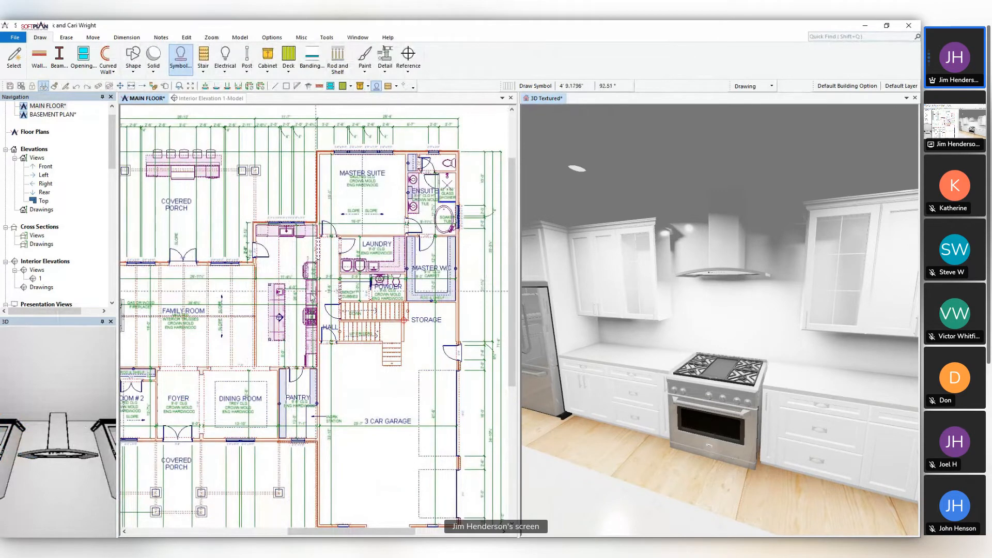
scroll(315, 318, up, 1)
scroll(315, 317, up, 1)
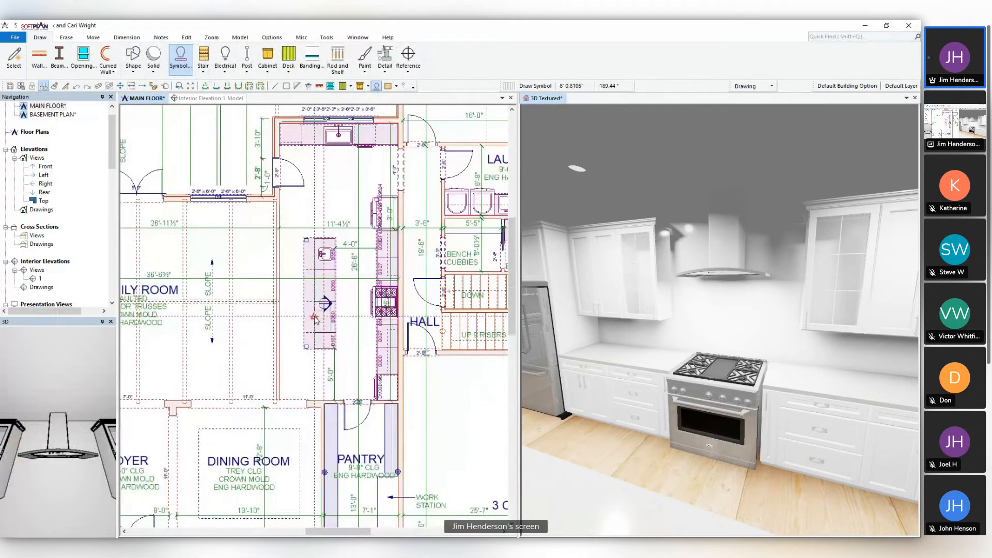
scroll(315, 318, down, 2)
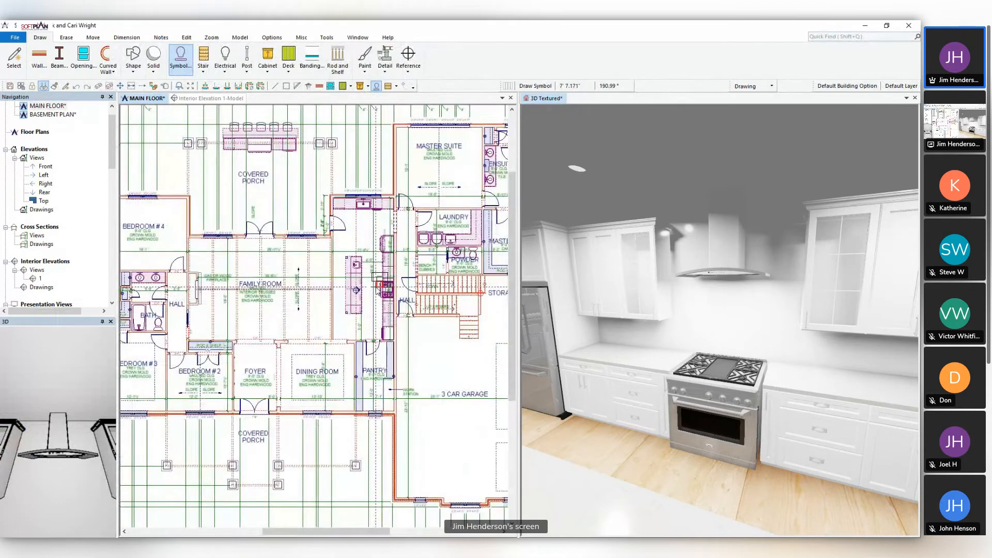
click(385, 290)
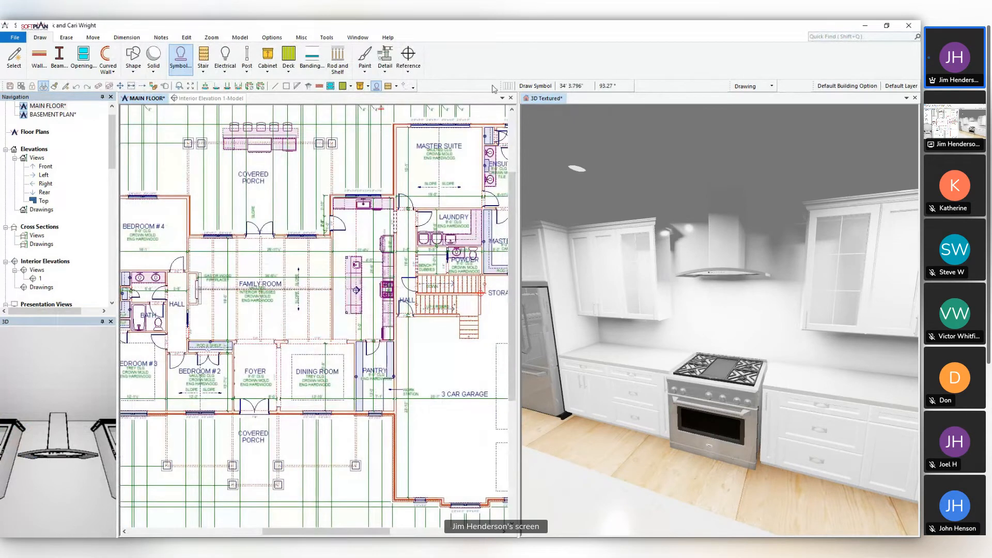
click(759, 85)
click(766, 134)
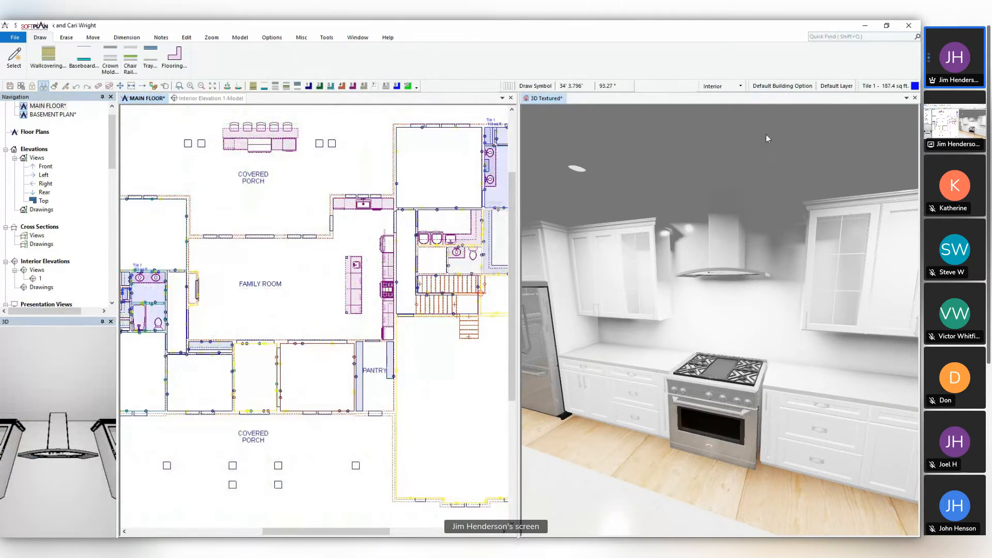
Switch the main floor plan to Room mode and start drawing a 1 Car Garage room with Auto Trace
click(721, 85)
click(719, 157)
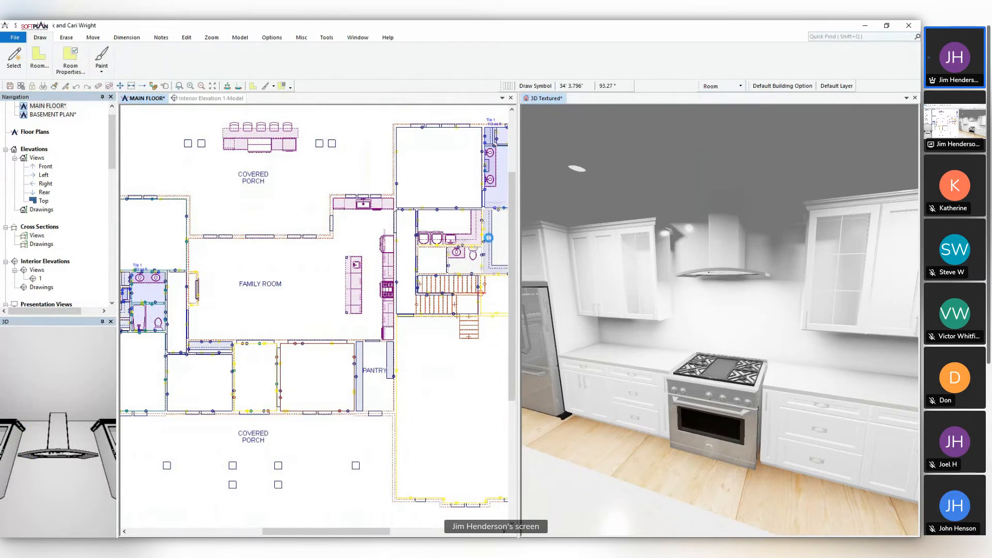
scroll(447, 179, up, 4)
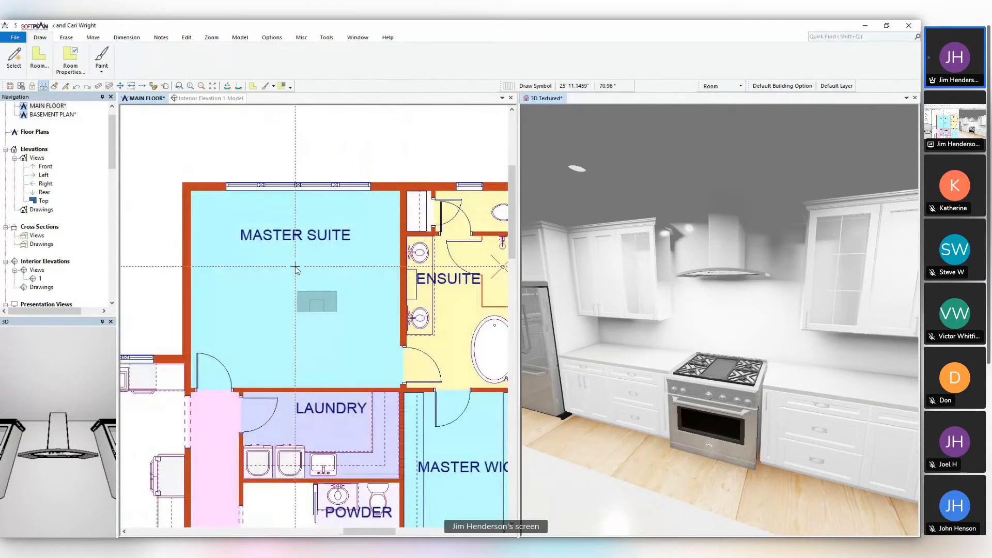
click(39, 58)
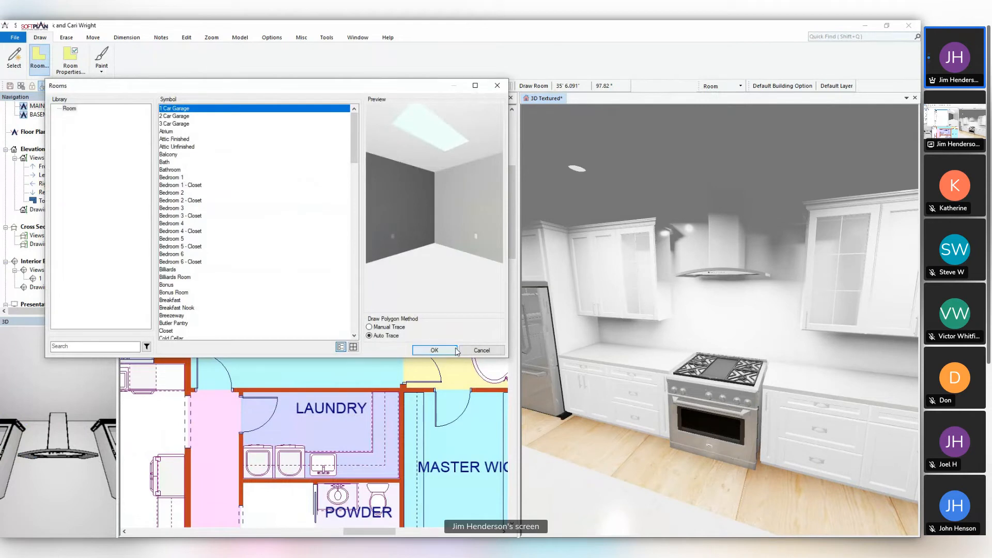
click(434, 350)
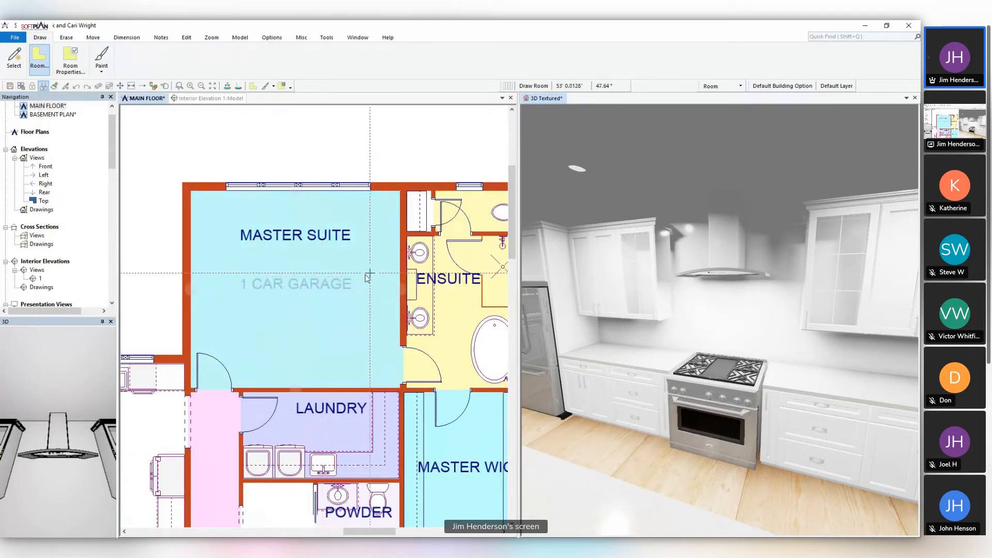
Review the Rooms table's wallcovering, baseboard, chair rail, crown mold and flooring settings, then close it without changes
right_click(326, 288)
click(349, 311)
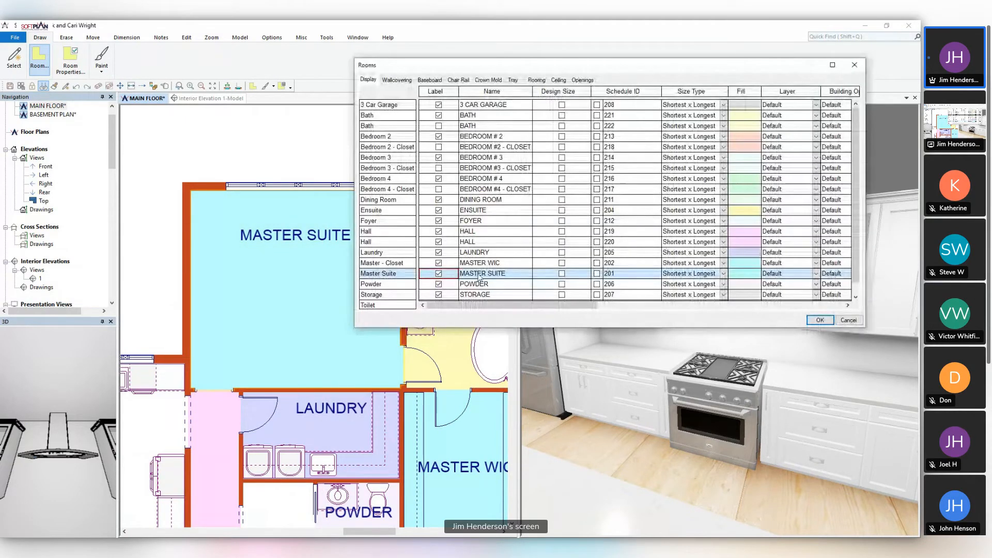
click(398, 81)
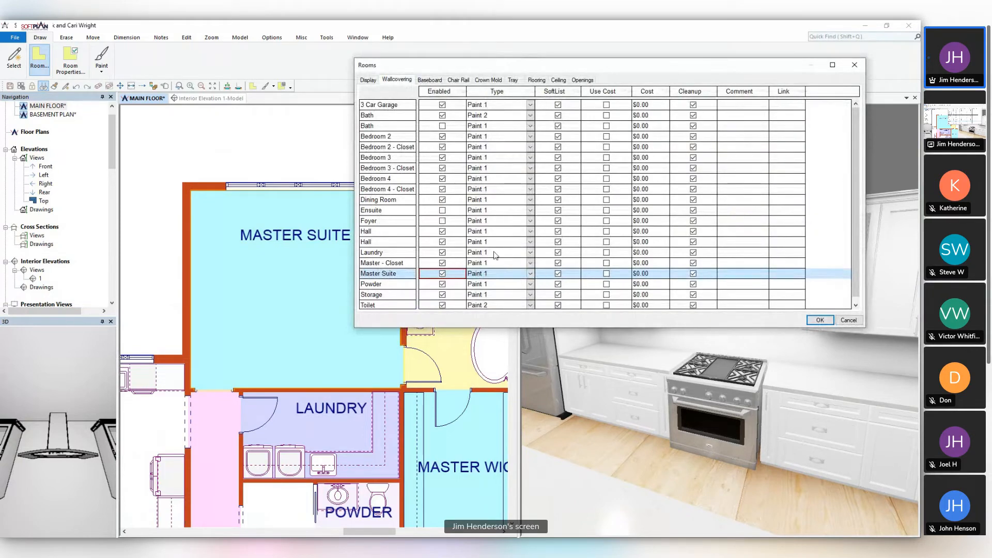
click(429, 80)
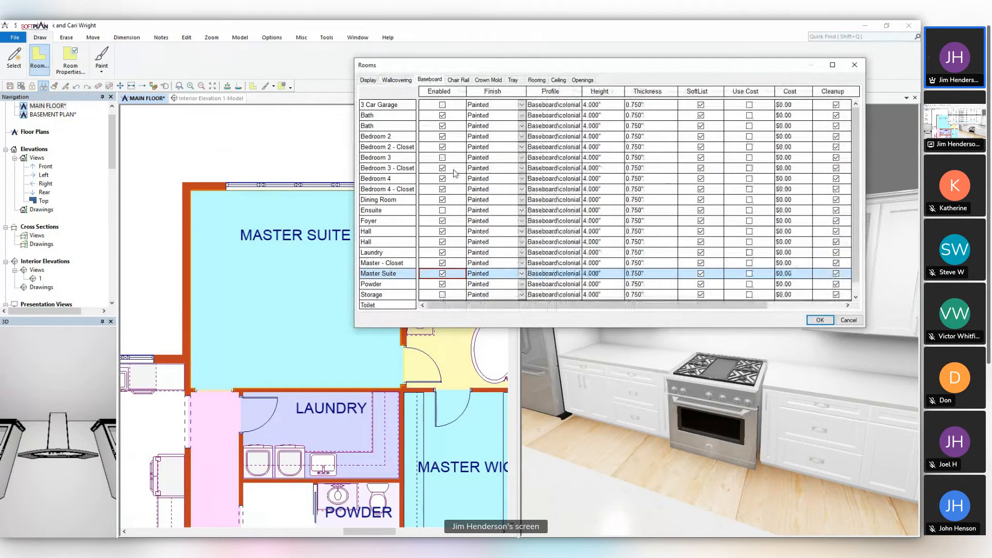
click(459, 80)
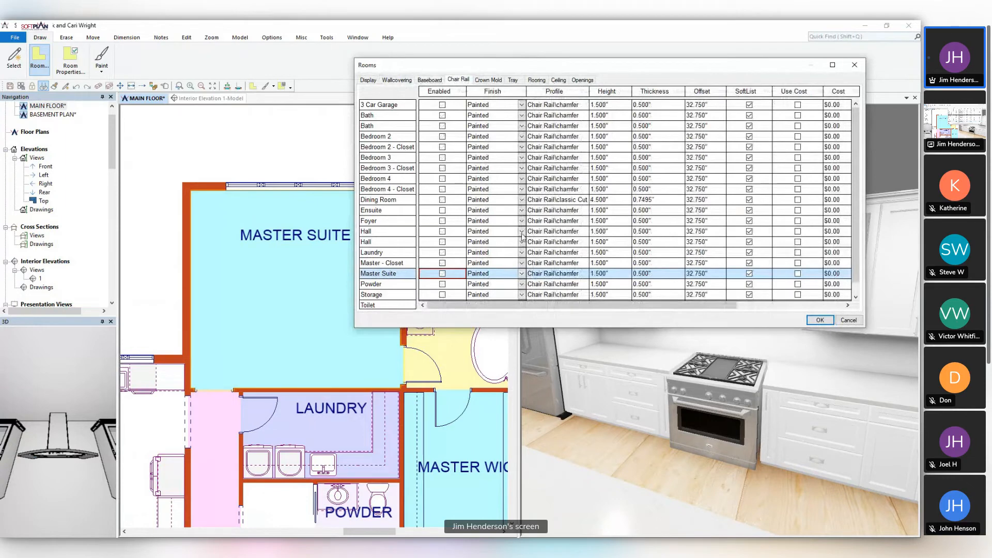
click(488, 80)
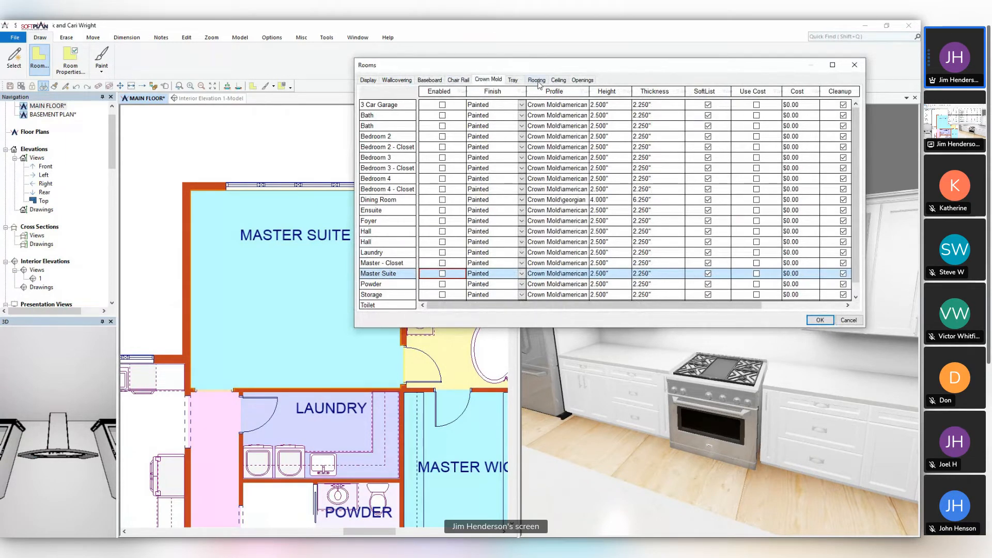
click(536, 80)
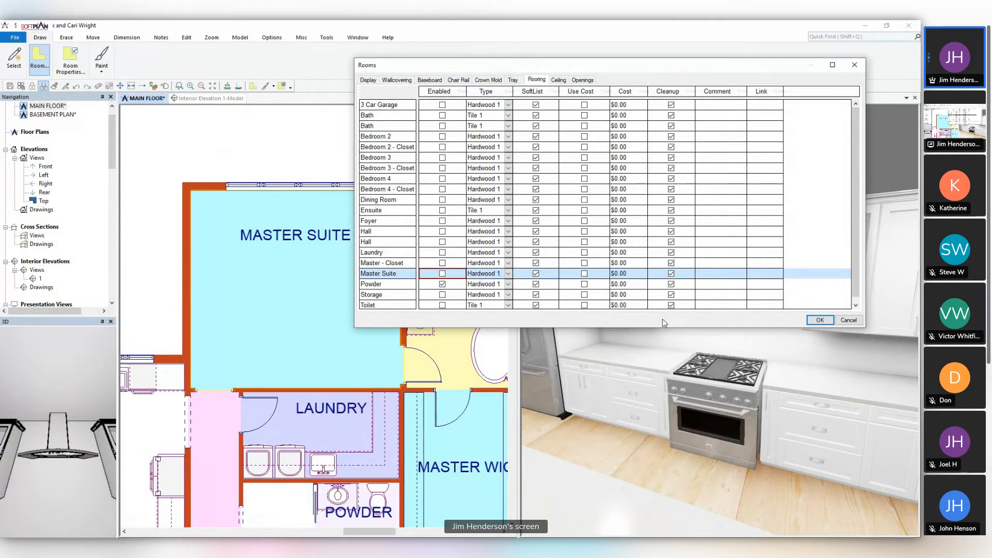
click(848, 320)
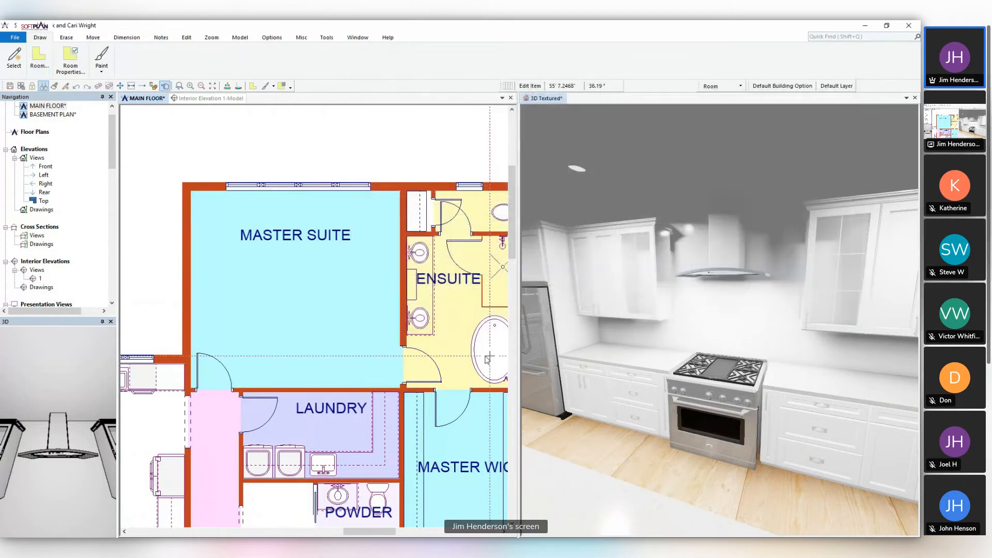
Switch the main floor plan to Interior mode
scroll(324, 337, down, 3)
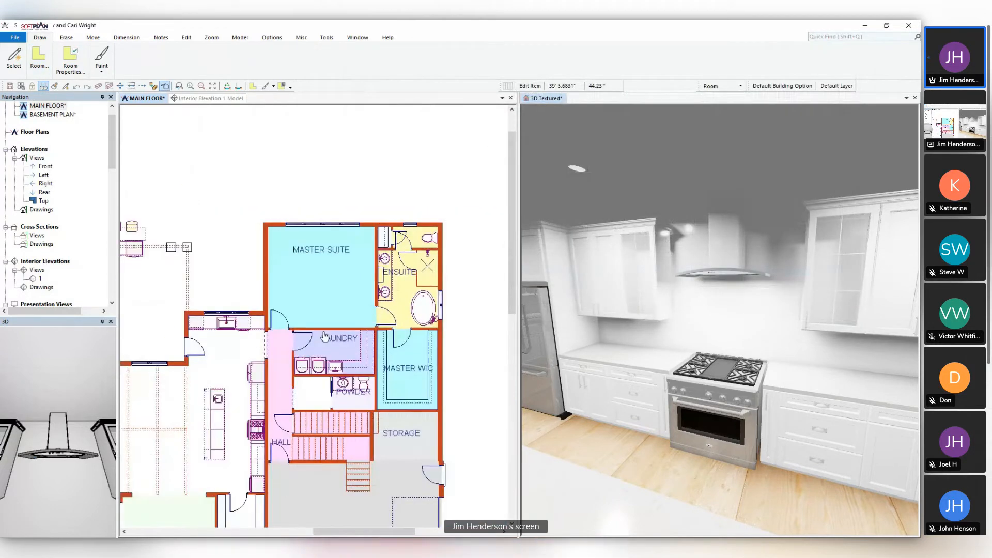
middle_drag(325, 337, 444, 225)
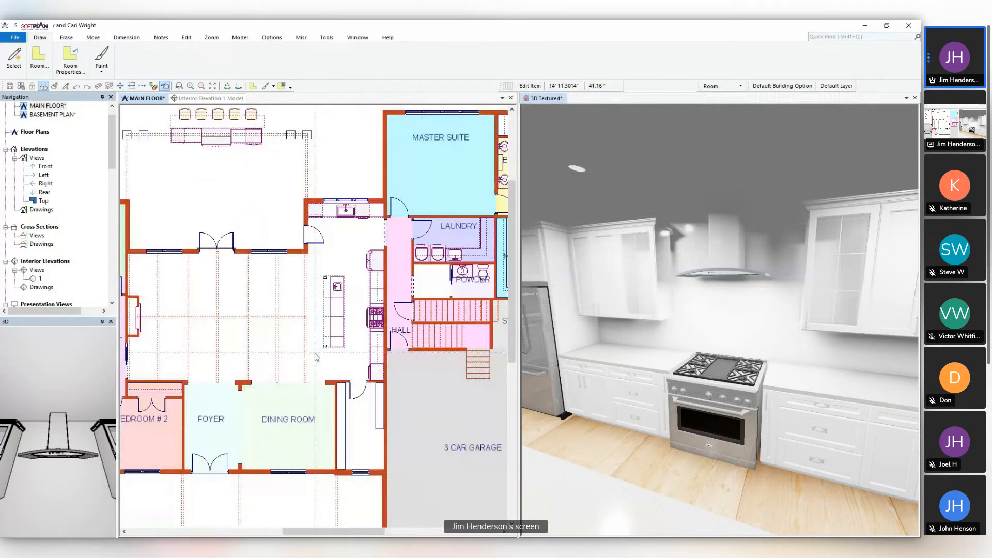
scroll(498, 321, down, 1)
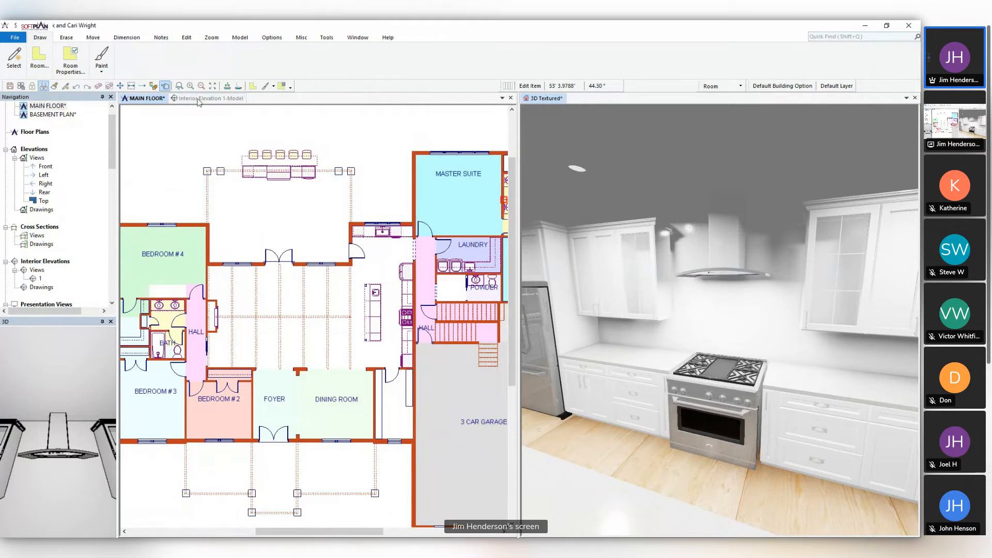
click(706, 86)
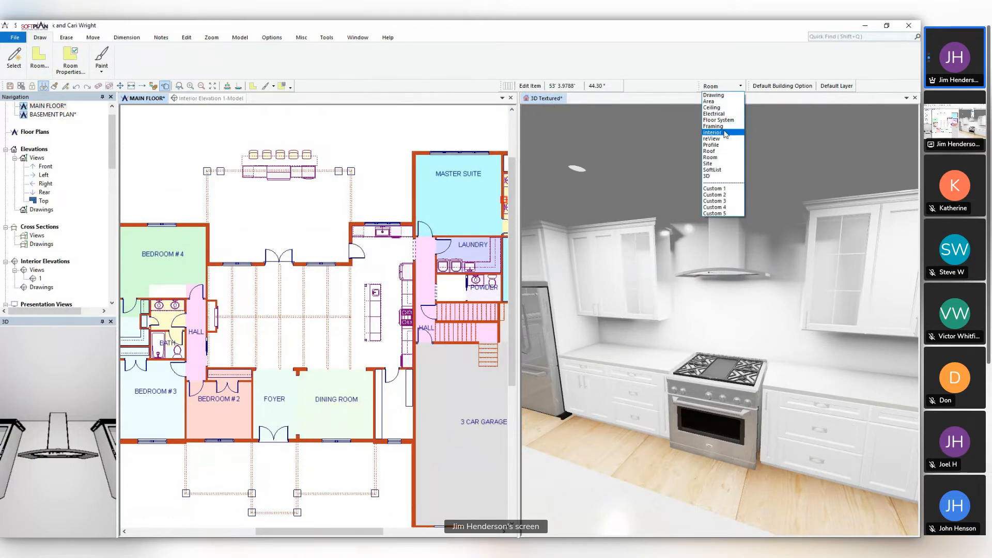
click(712, 132)
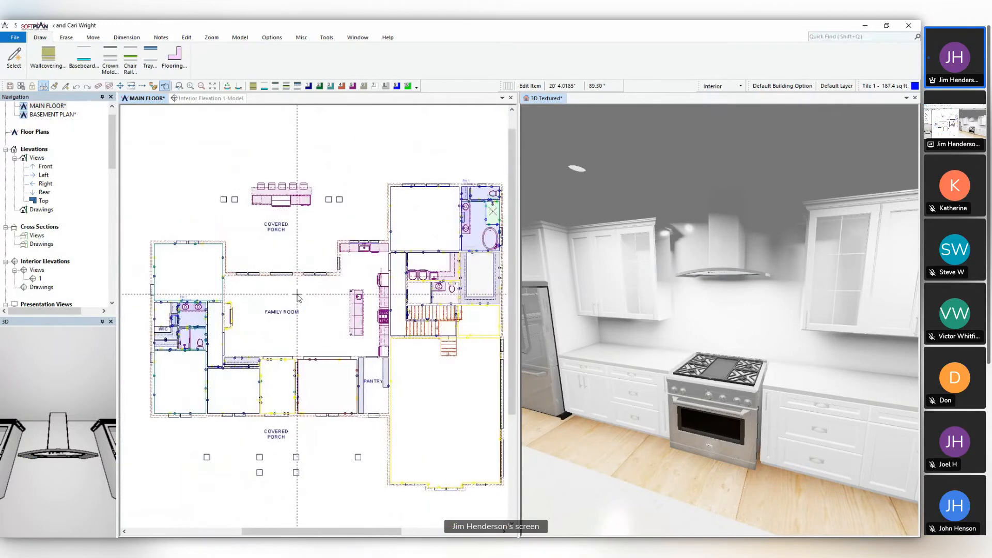
Start a manually traced Hardwood 1 flooring area and outline it along the family room's rear wall and around the kitchen's rear corner
click(174, 55)
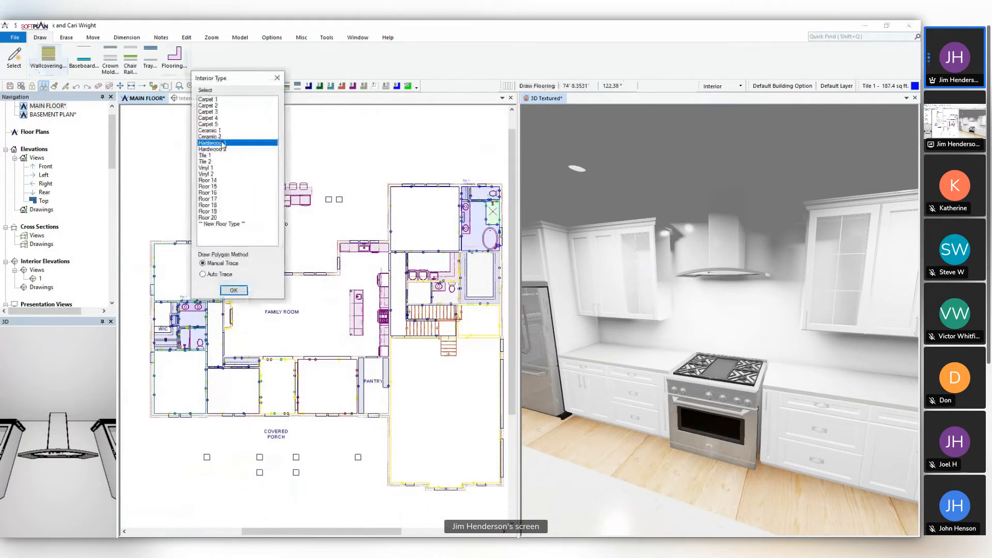
click(236, 290)
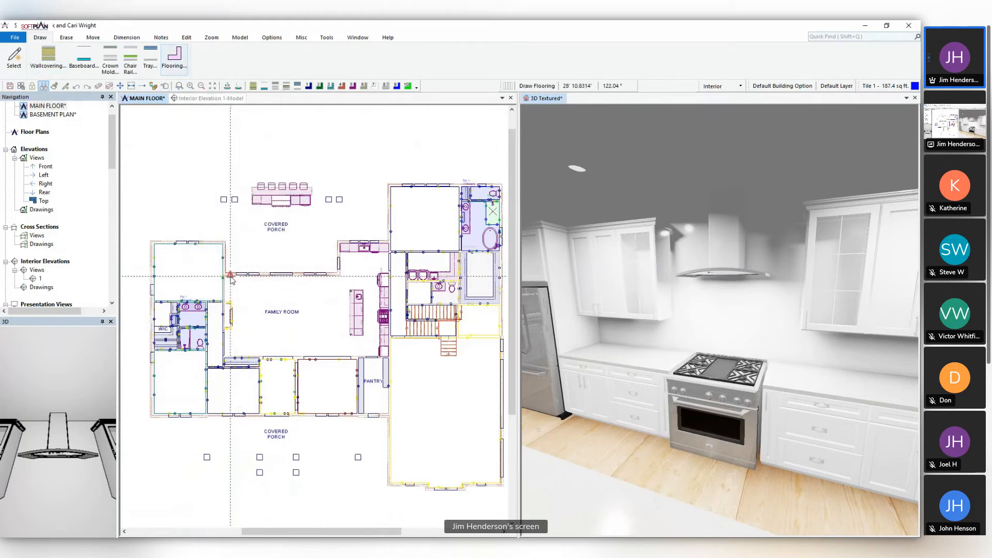
scroll(230, 278, up, 2)
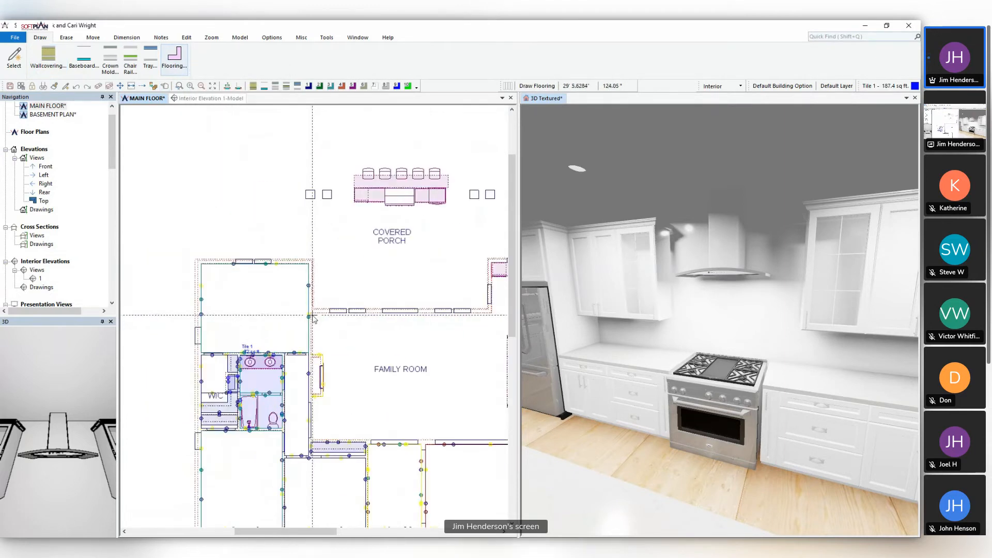
click(312, 316)
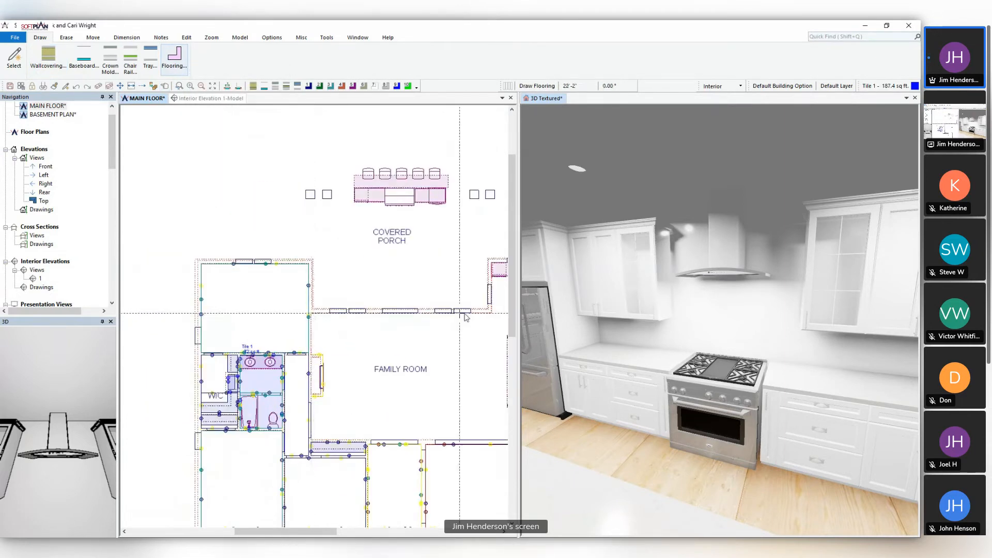
click(494, 315)
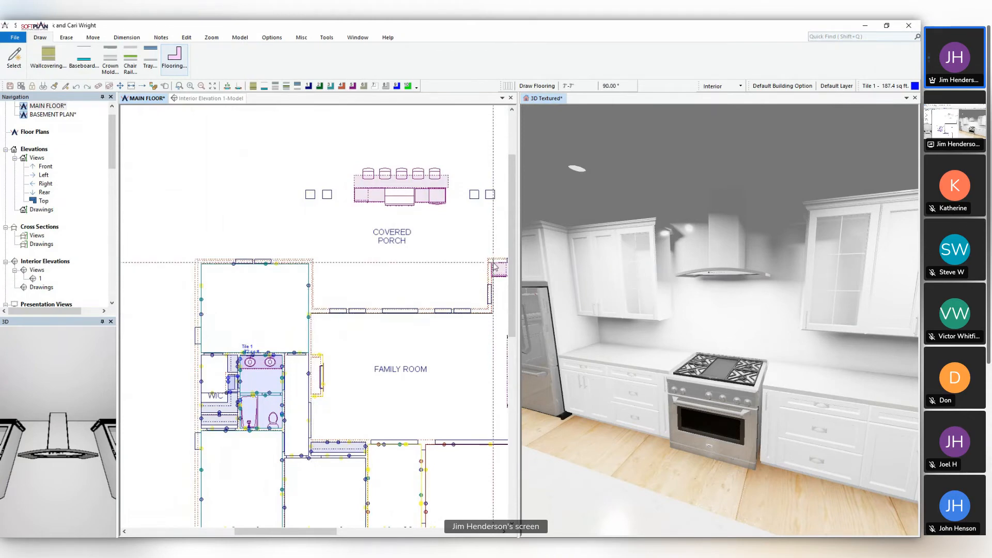
click(494, 266)
click(294, 270)
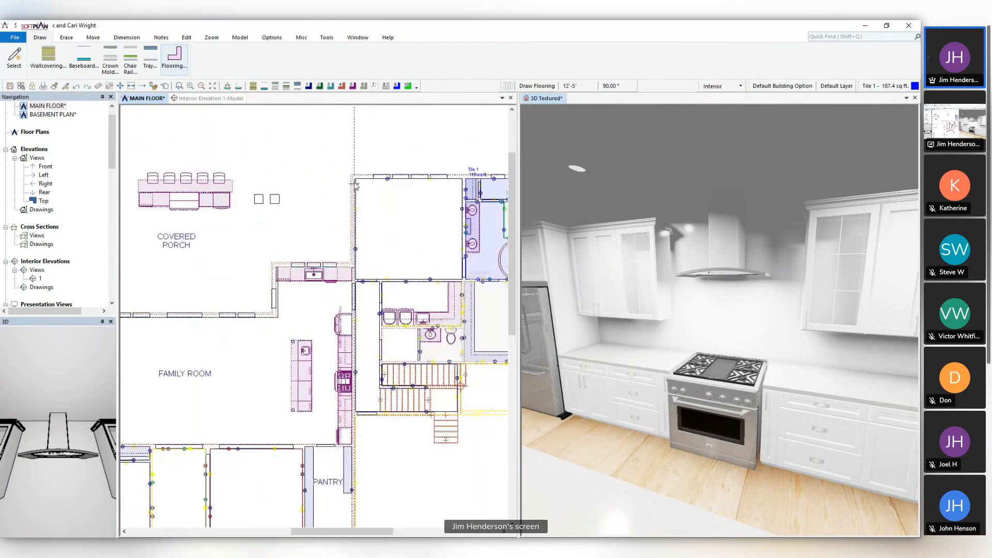
Continue the flooring outline around the master suite, laundry and powder room and down past the stairs to the end of the hall
click(355, 179)
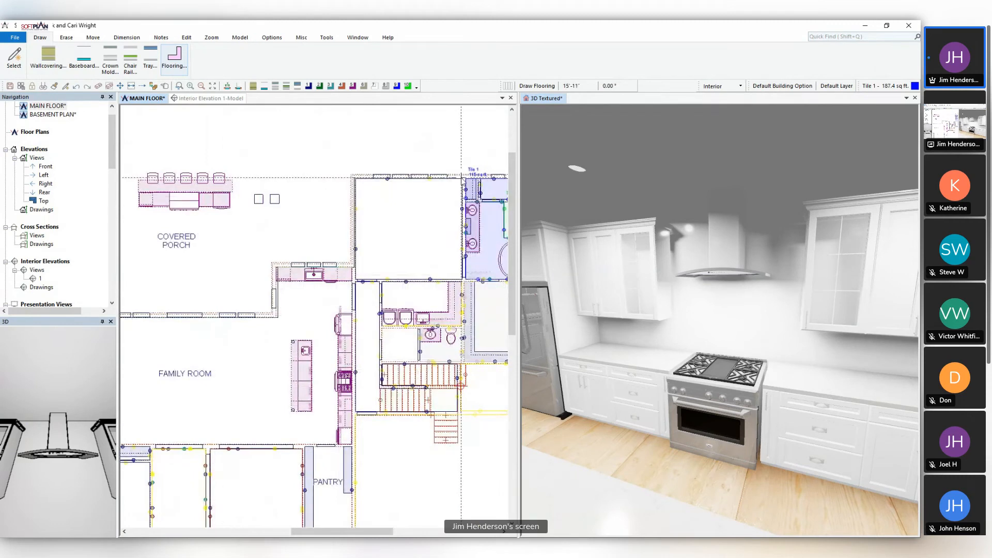
click(461, 177)
click(461, 362)
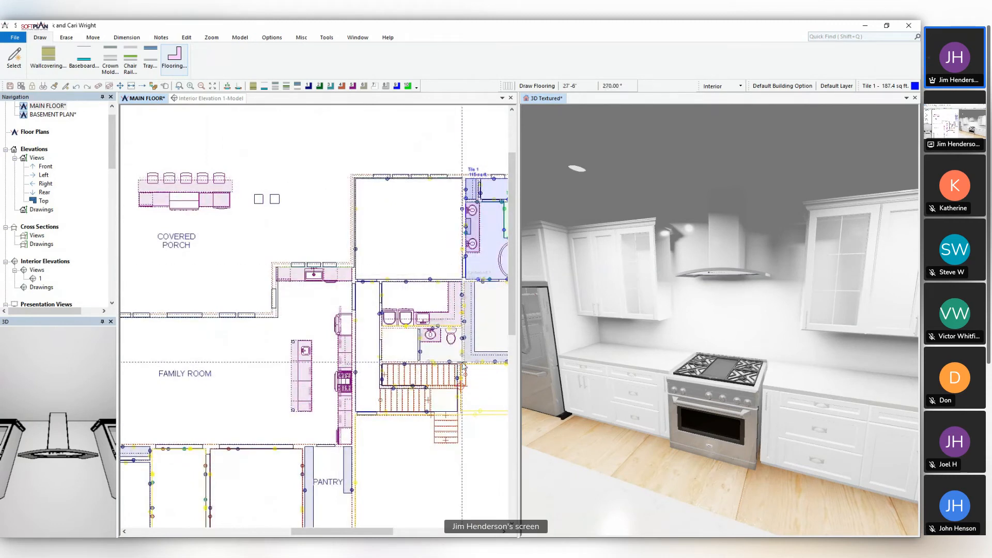
click(377, 362)
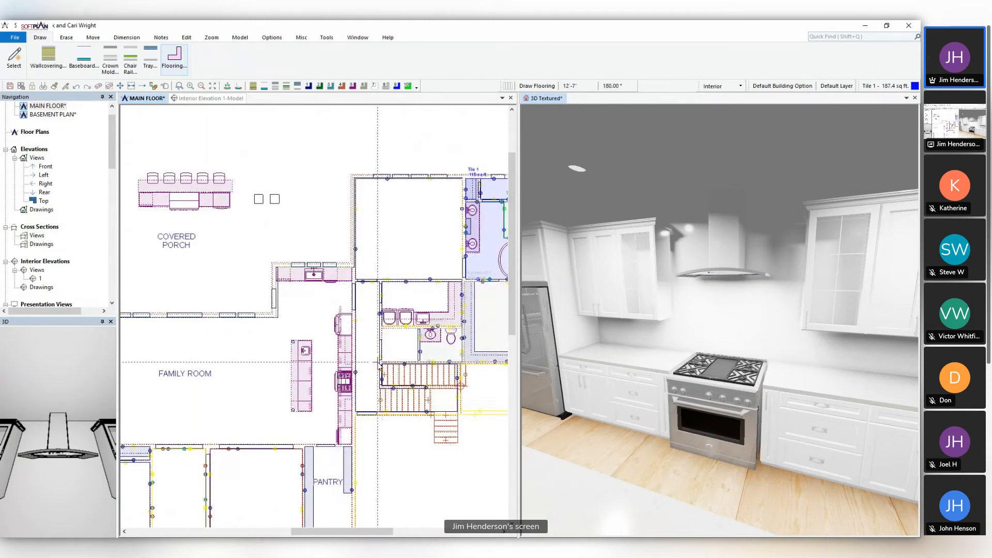
click(378, 412)
click(355, 414)
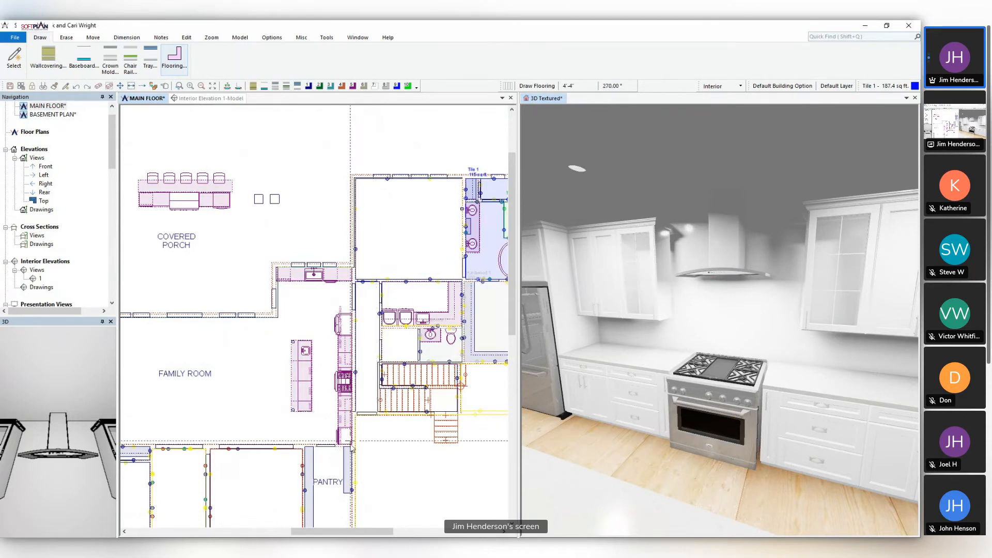
Complete the flooring outline along the pantry, front rooms and bedroom hall back to the family room corner, accepting the duplicate polygon
middle_drag(351, 446, 365, 210)
click(366, 299)
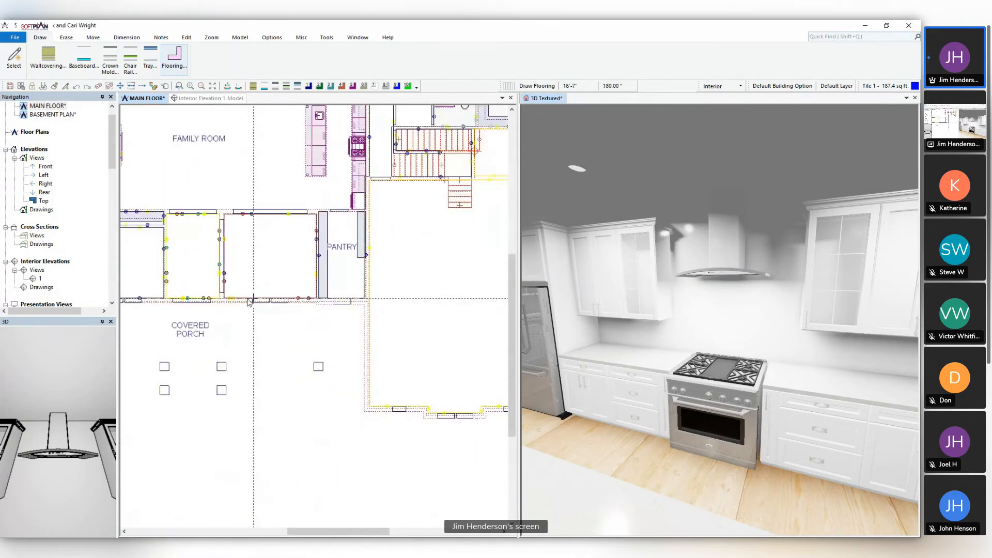
middle_drag(213, 299, 336, 290)
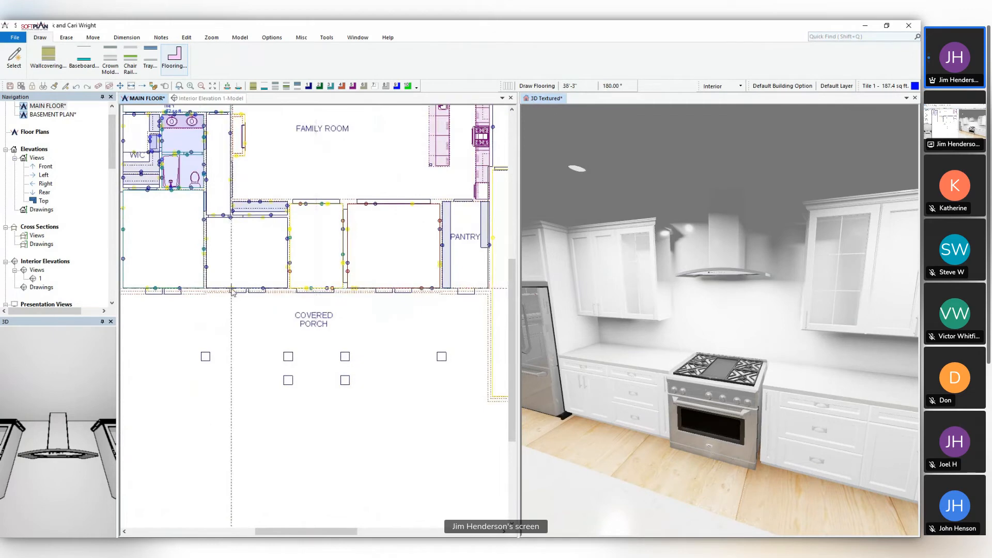
click(206, 289)
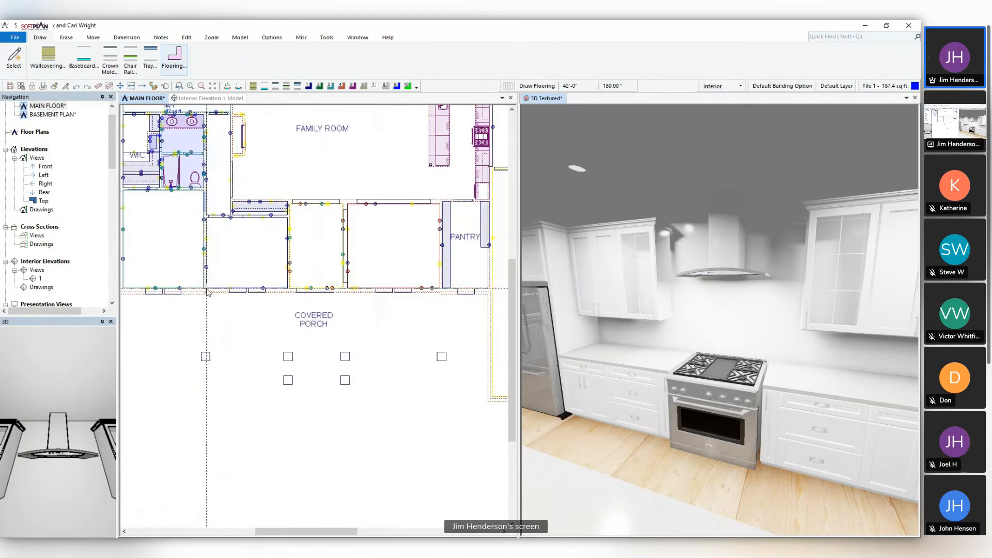
click(206, 115)
middle_drag(230, 120, 232, 228)
click(233, 227)
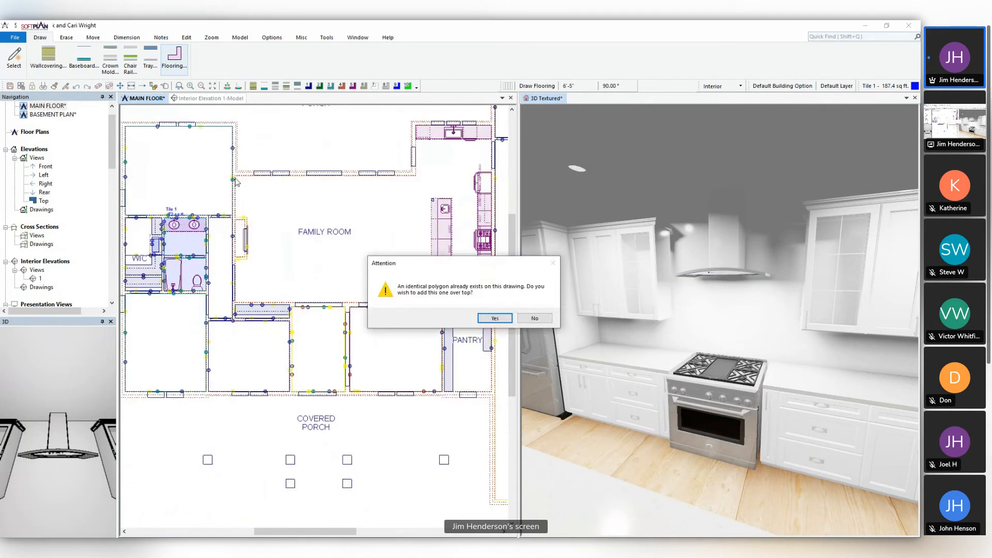
click(496, 315)
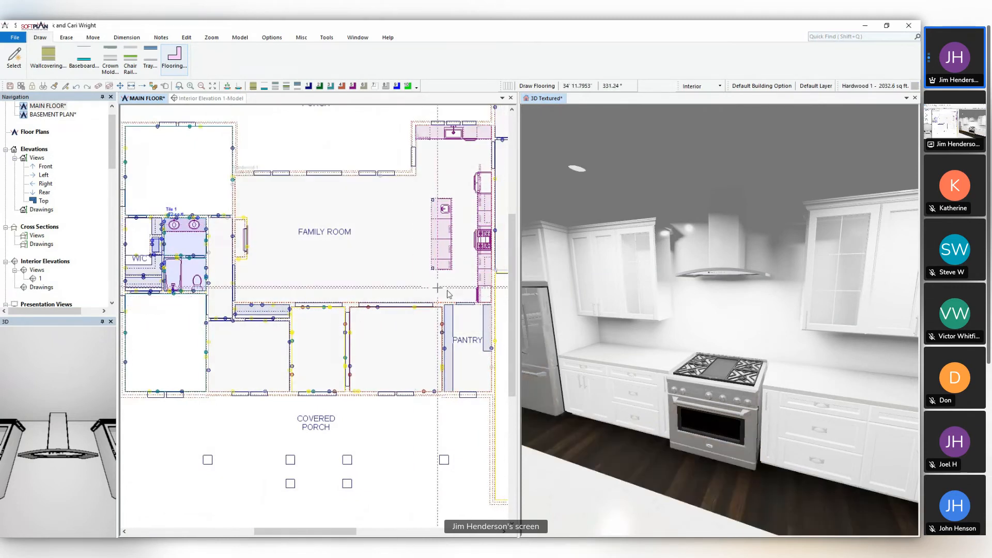
Inspect the new hardwood floor in the 3D view from the kitchen back through the family room
click(549, 98)
drag(743, 353, 770, 425)
scroll(770, 425, down, 8)
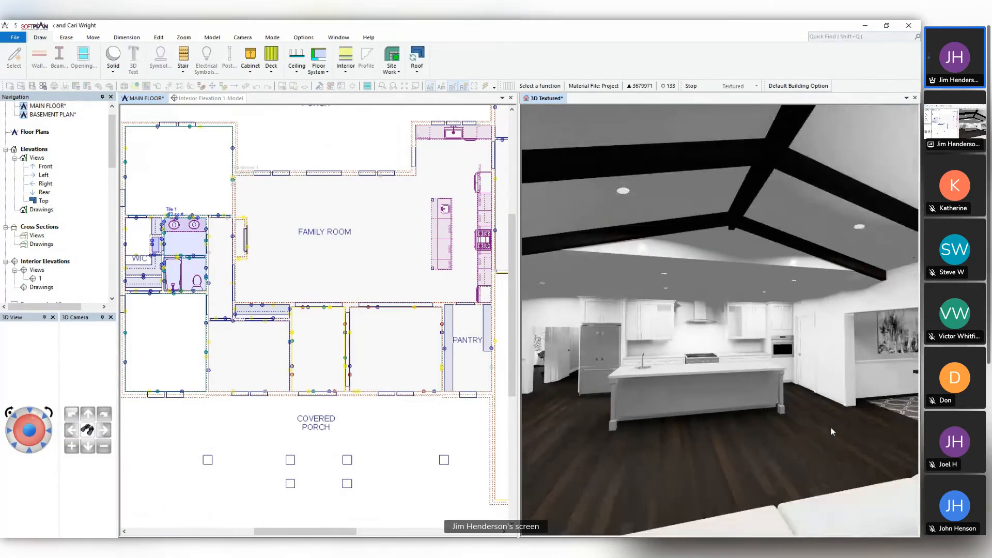
drag(852, 436, 766, 449)
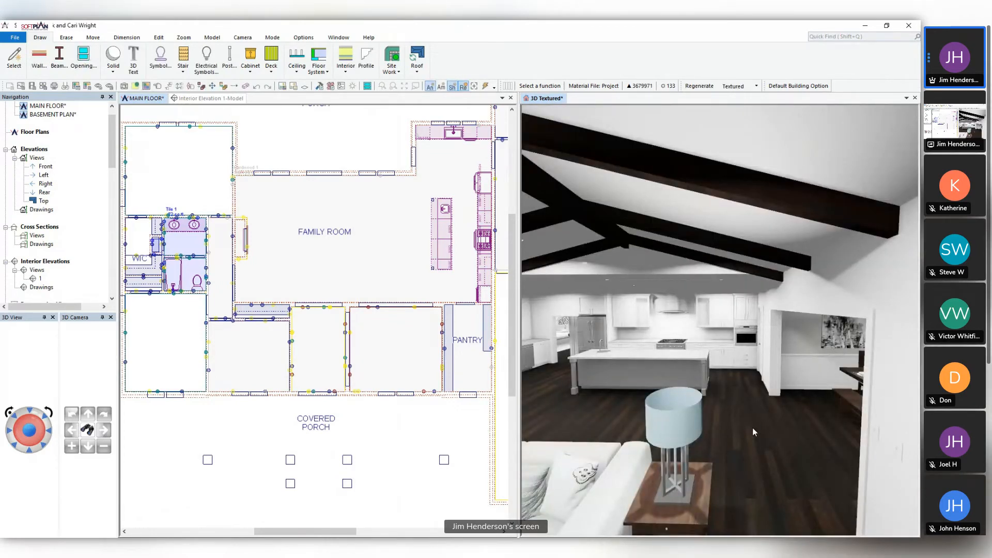
scroll(753, 432, down, 5)
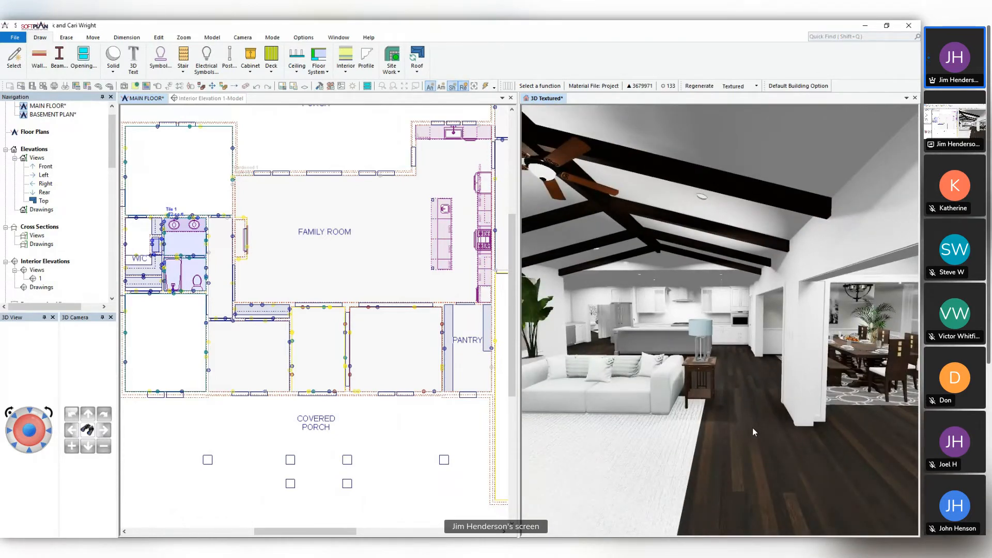
Compare several Barlinek Floorboard Decor textures on the Hardwood 1 floor, and apply the dark reddish-brown wood texture from the second row
right_click(753, 427)
click(785, 426)
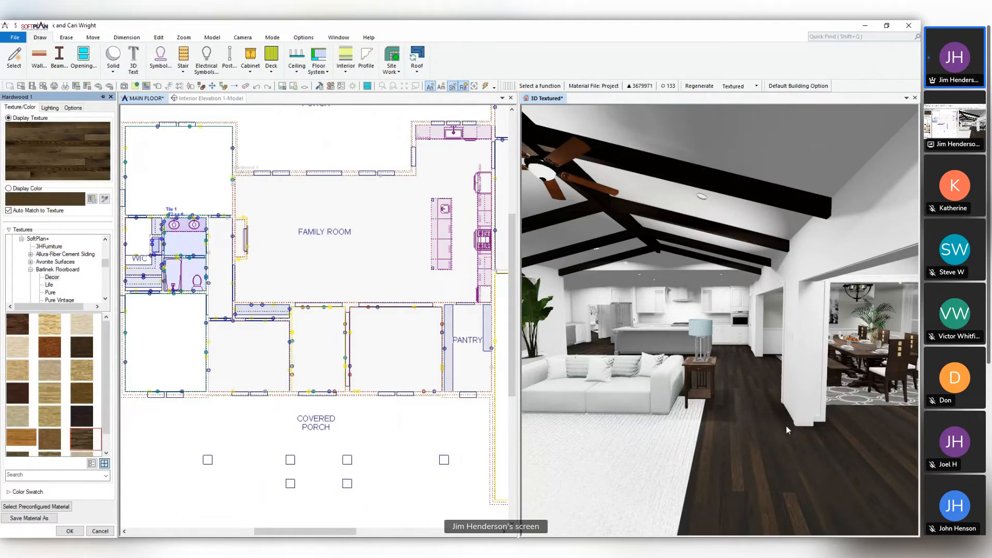
click(22, 377)
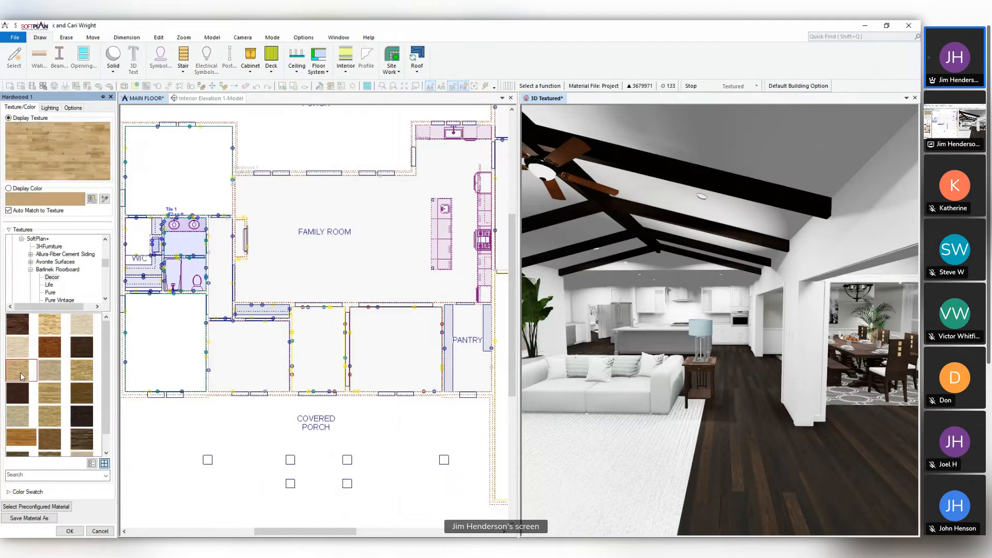
click(52, 327)
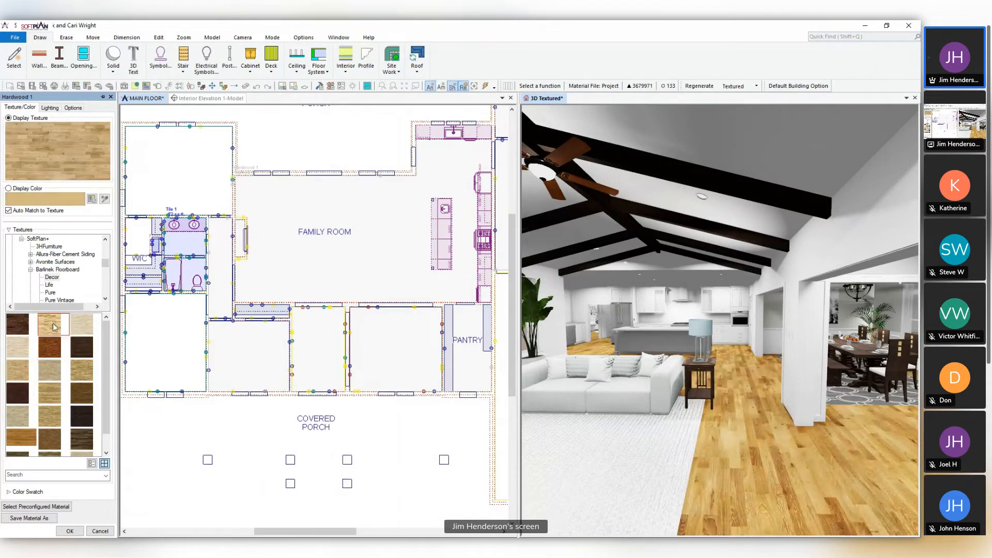
click(51, 394)
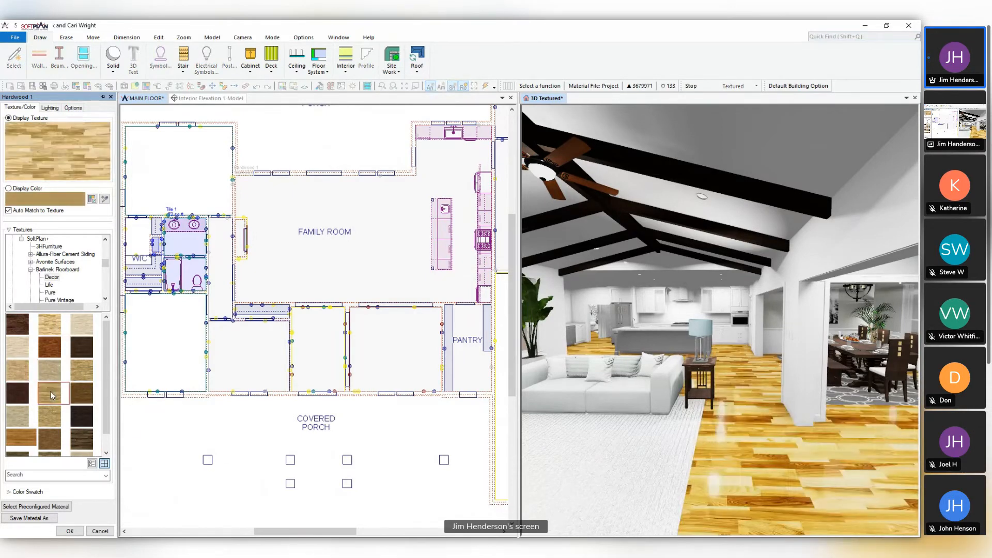
click(81, 416)
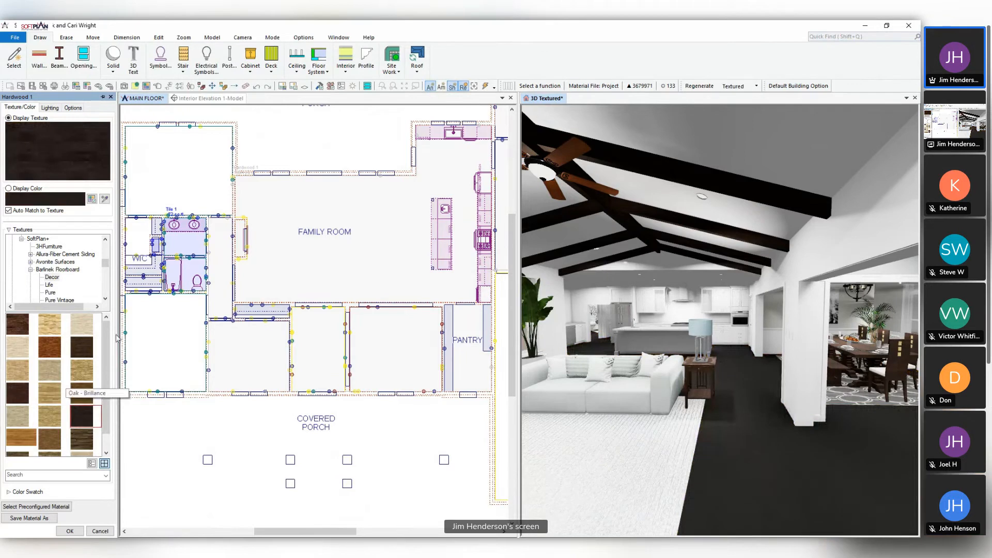
click(81, 347)
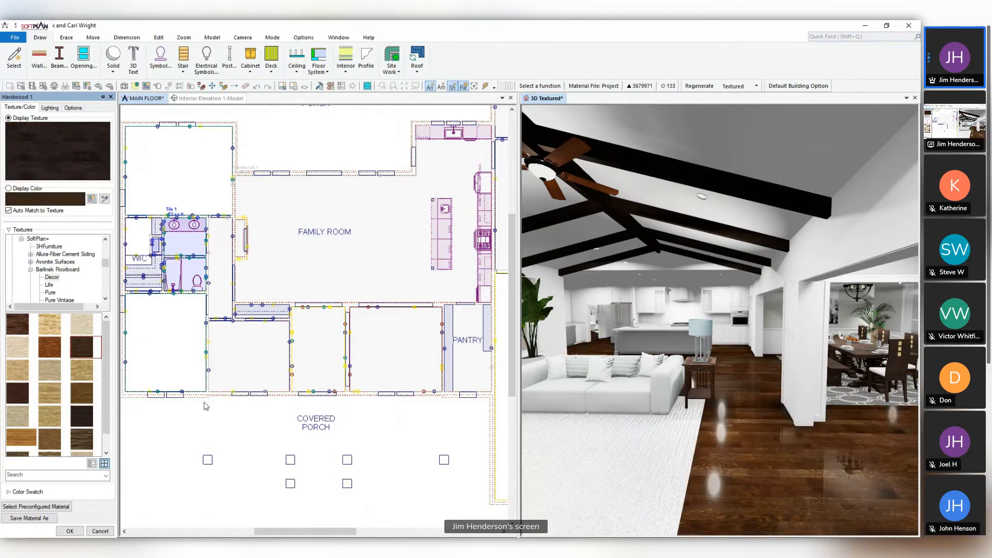
click(69, 532)
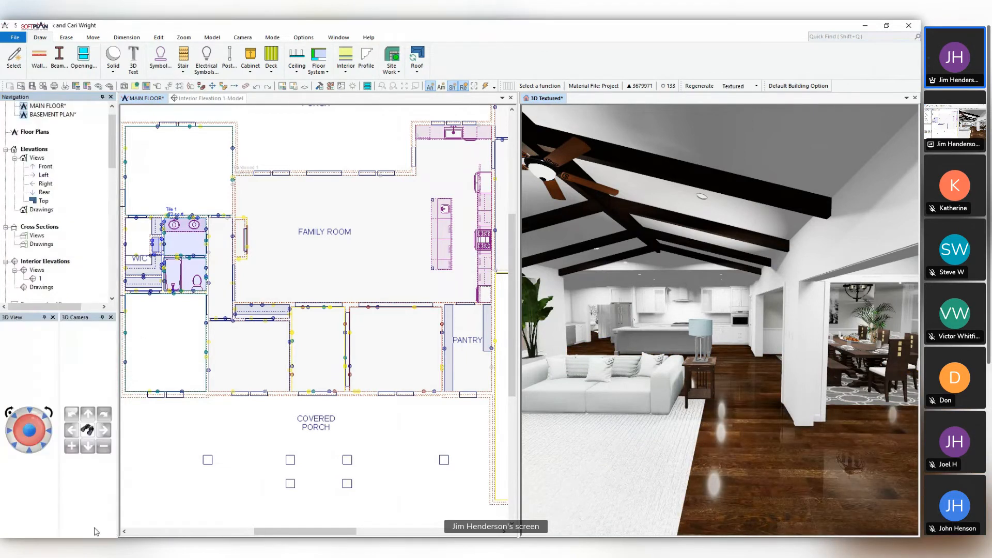
Inspect the new floor texture and its reflections in 3D from the family room up to the kitchen island
drag(697, 460, 680, 470)
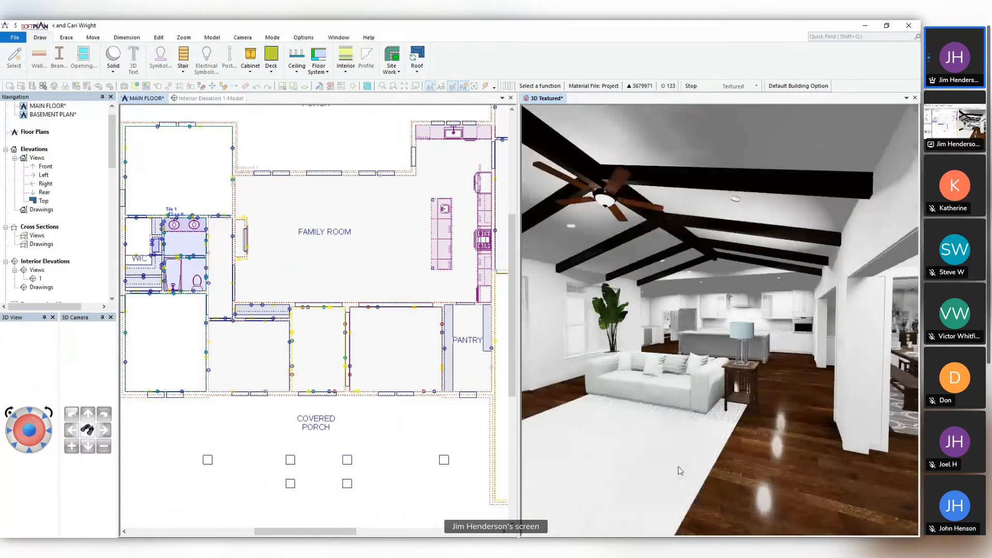
scroll(679, 471, up, 5)
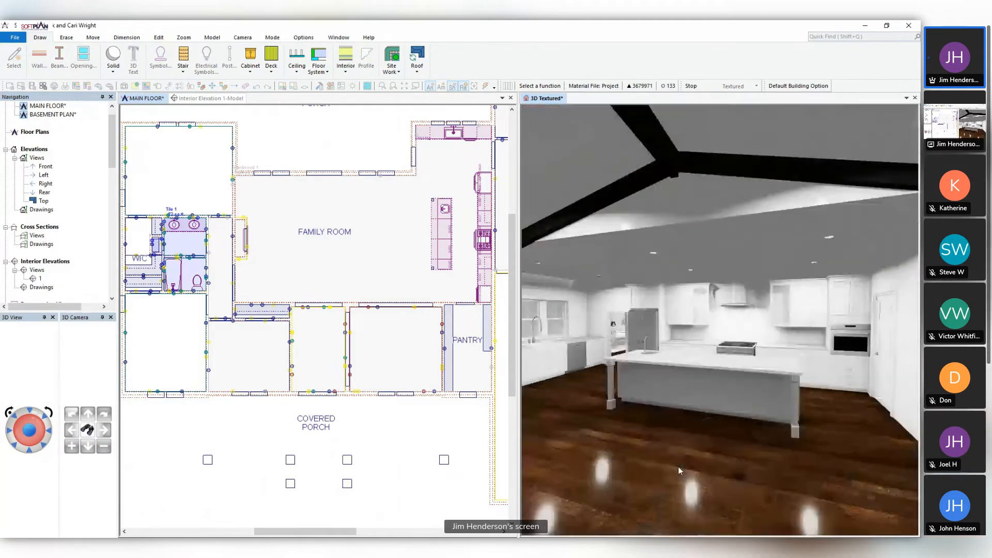
scroll(679, 471, up, 1)
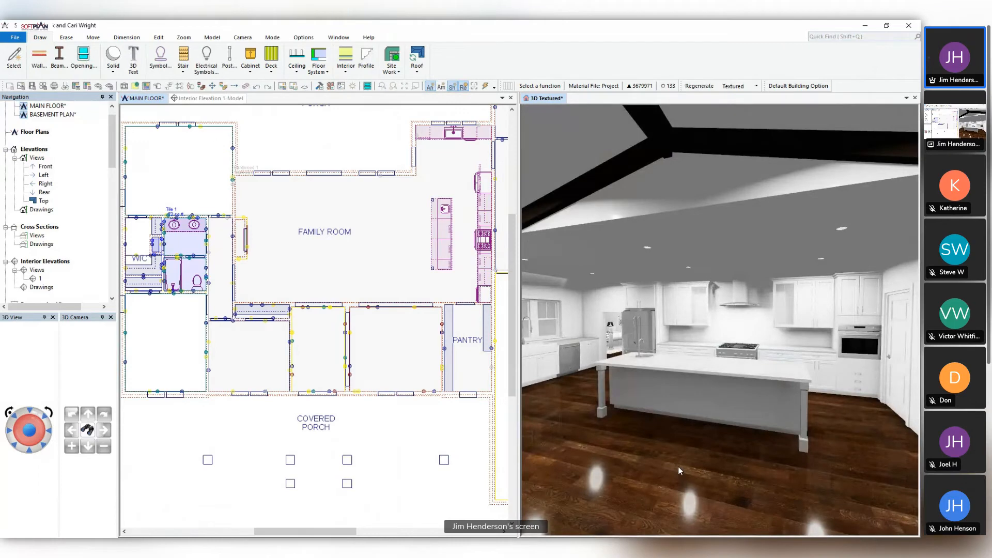
key(Left)
key(Up)
key(Up)
key(Up)
key(Left)
key(Left)
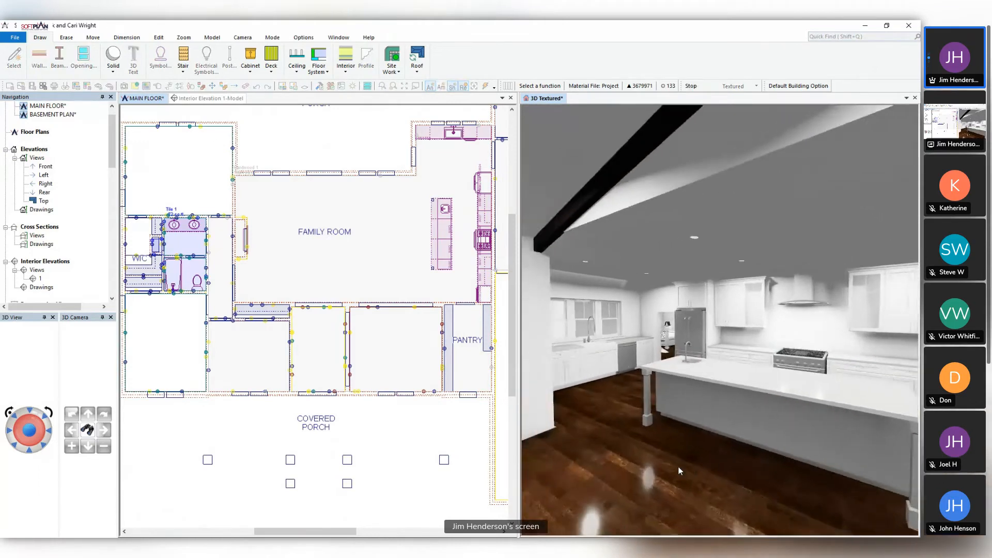
key(Left)
key(Up)
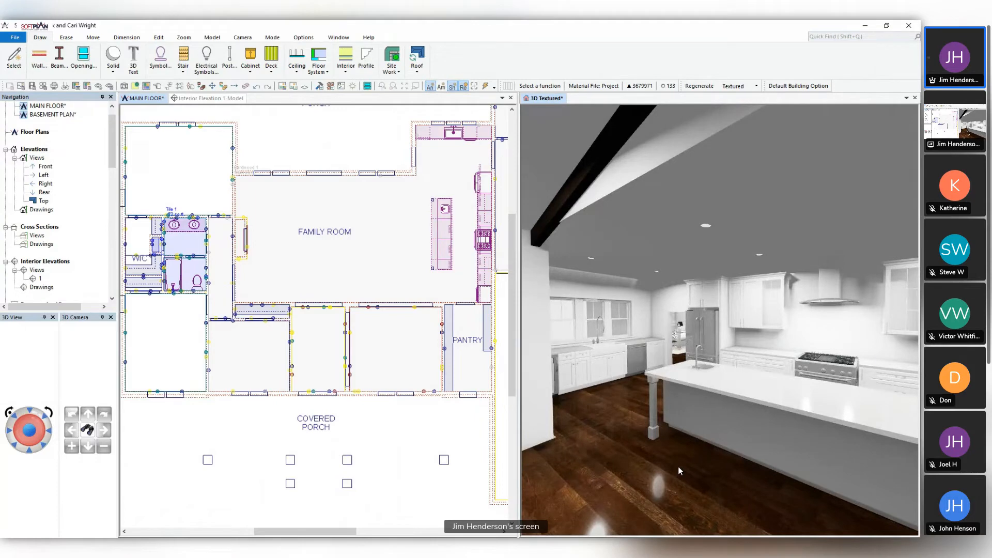
key(Down)
key(Down)
key(Down)
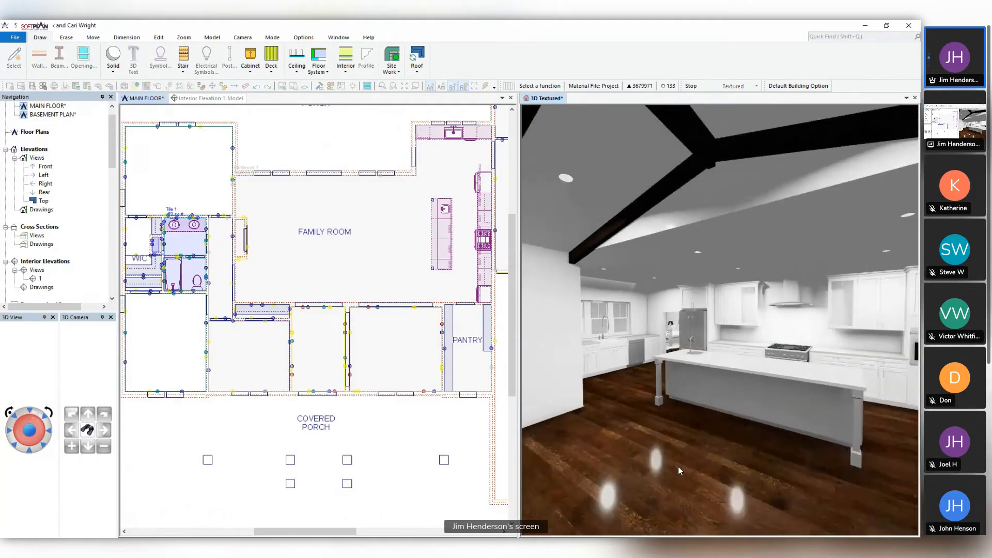
key(Right)
key(Right)
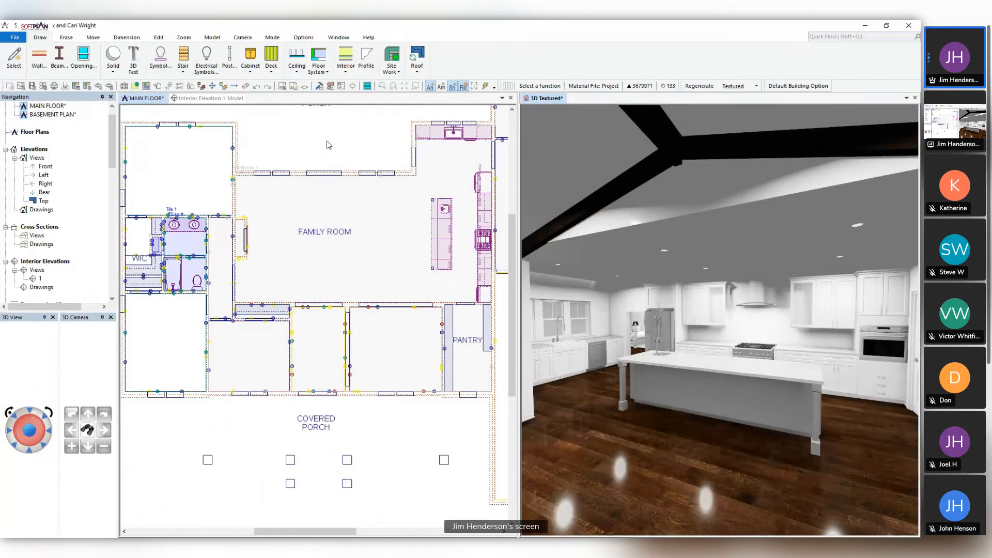
Review the 3D Setup Options and the renderer settings in Mode Options, closing them without changes
click(303, 37)
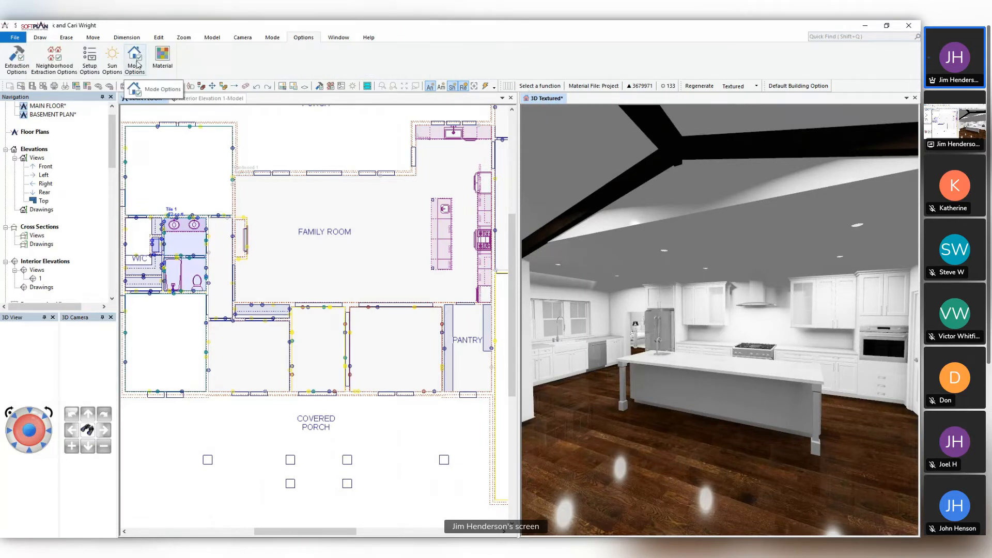
click(91, 58)
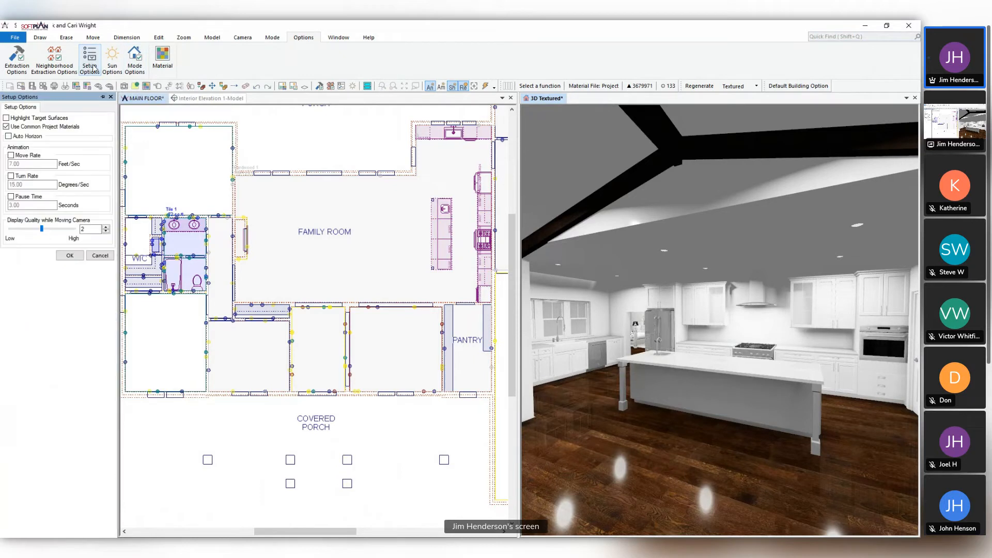
click(130, 59)
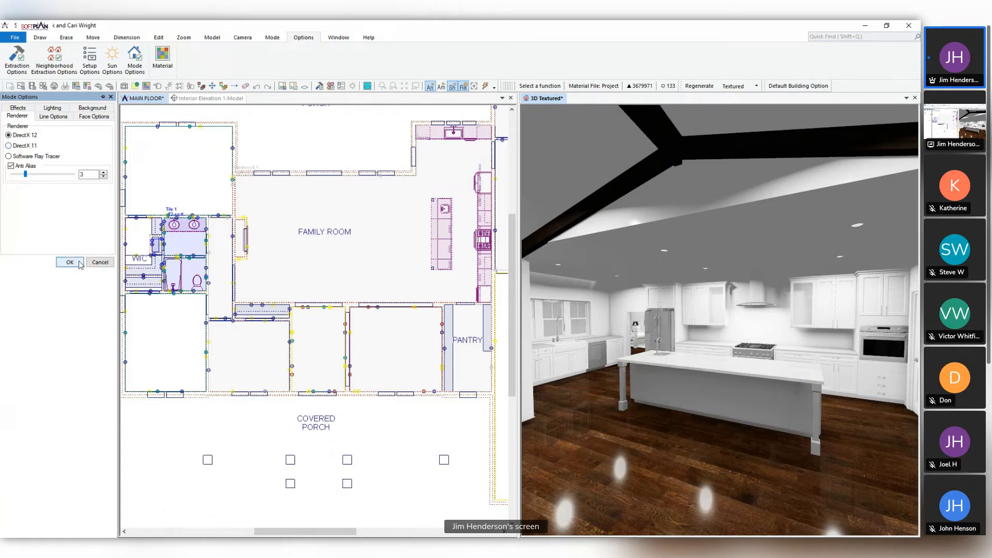
click(109, 263)
Add a painted baseboard with the arced profile around the family room and kitchen using Auto Trace
click(339, 154)
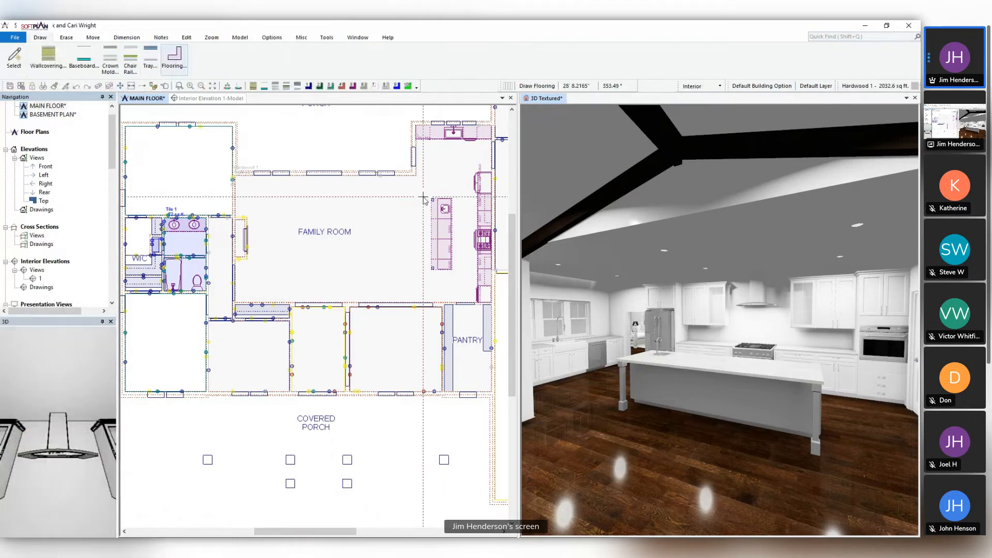
scroll(423, 201, down, 1)
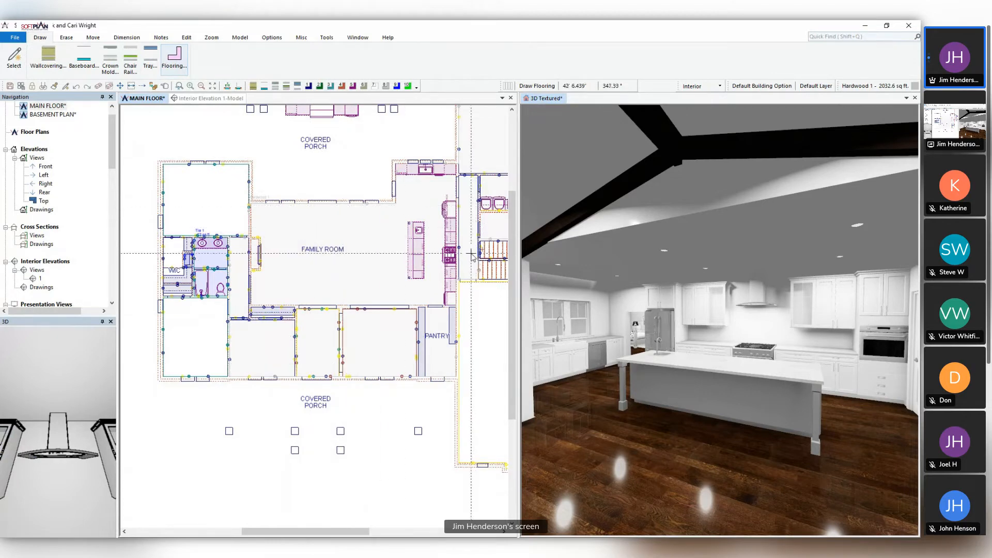
scroll(476, 264, up, 2)
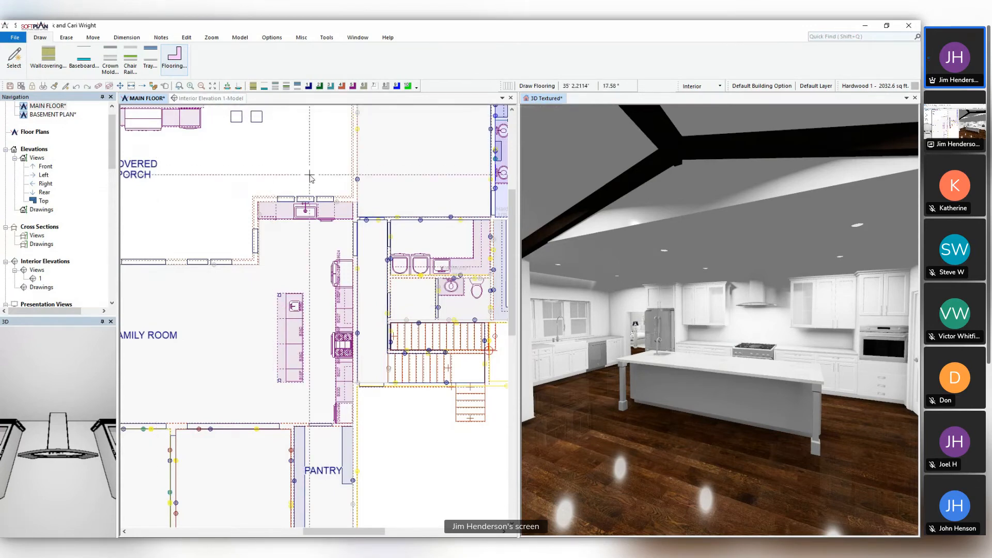
scroll(324, 223, down, 1)
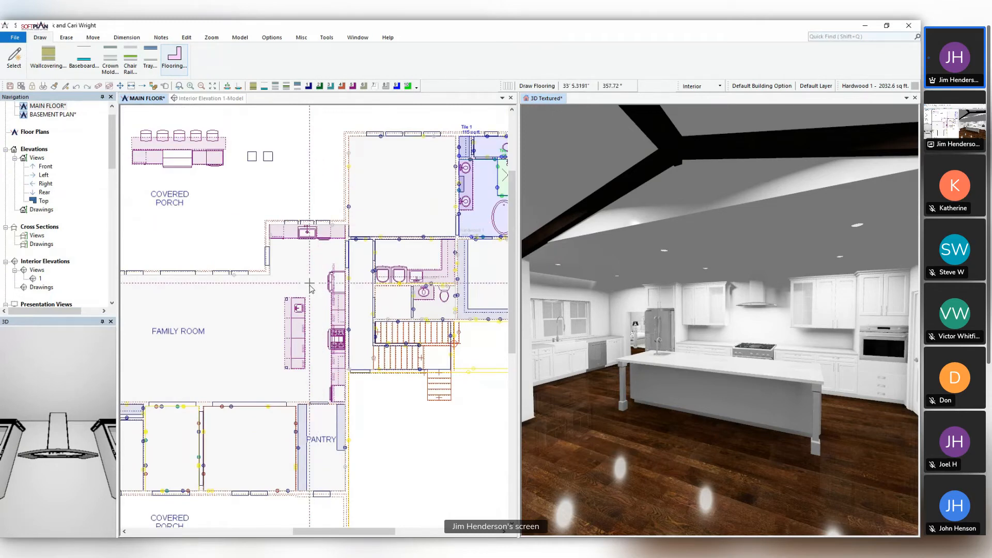
middle_drag(309, 283, 374, 235)
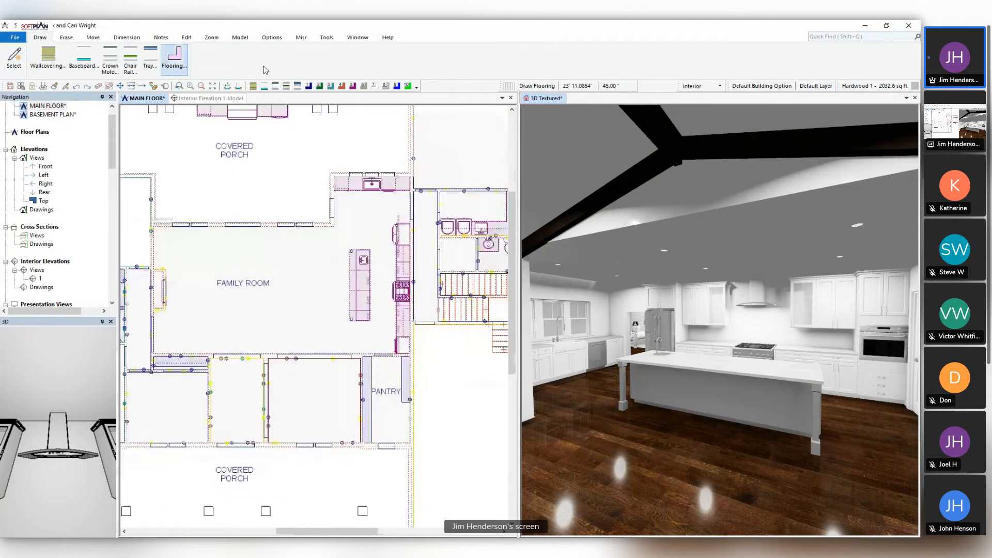
click(84, 61)
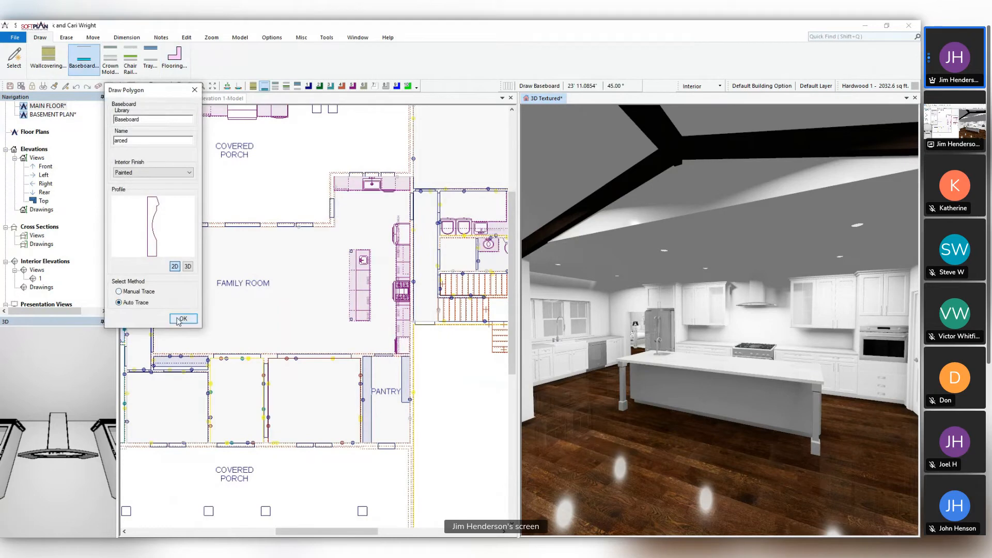
click(181, 319)
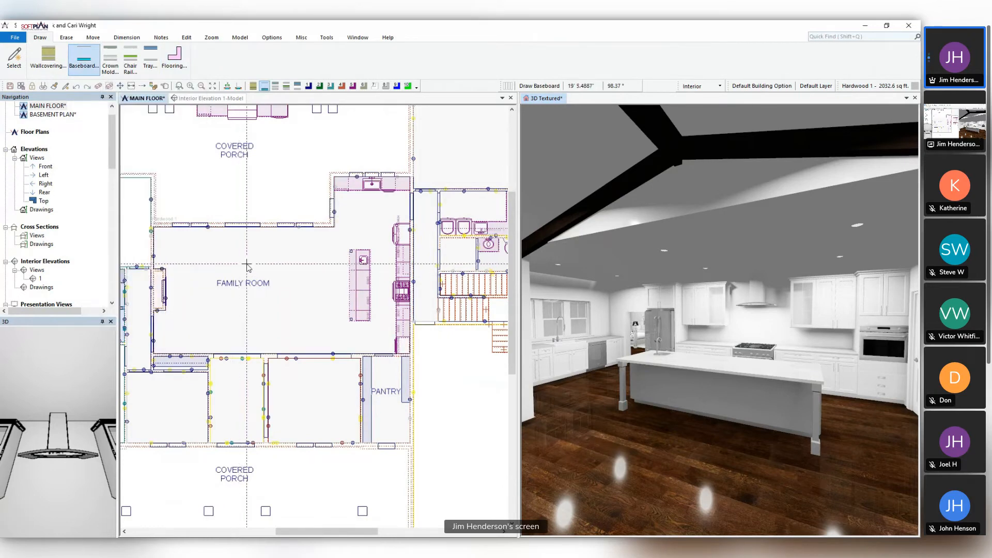
click(580, 409)
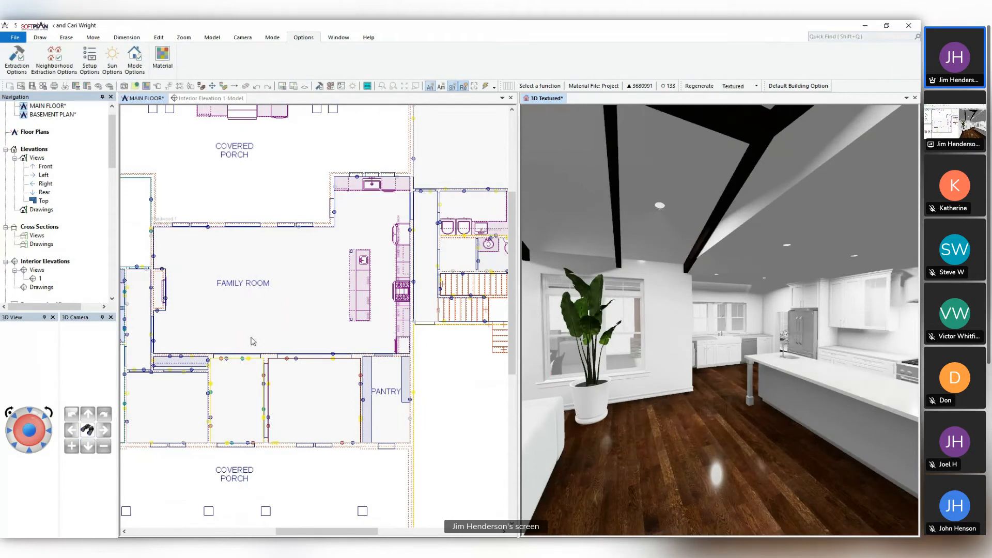
Try to auto-trace the same baseboard in the front room beside the pantry, declining the duplicate polygon
click(326, 392)
click(324, 383)
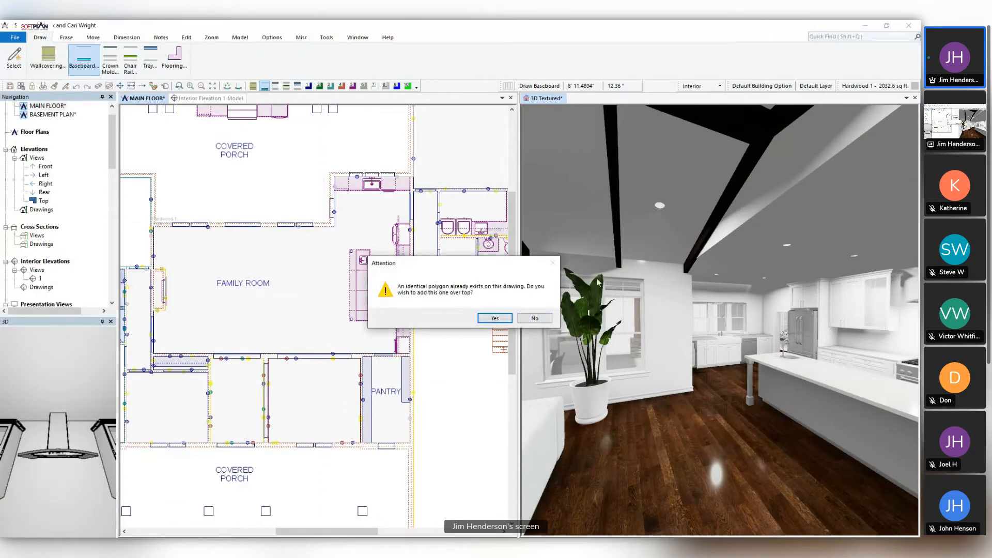
click(535, 318)
click(759, 354)
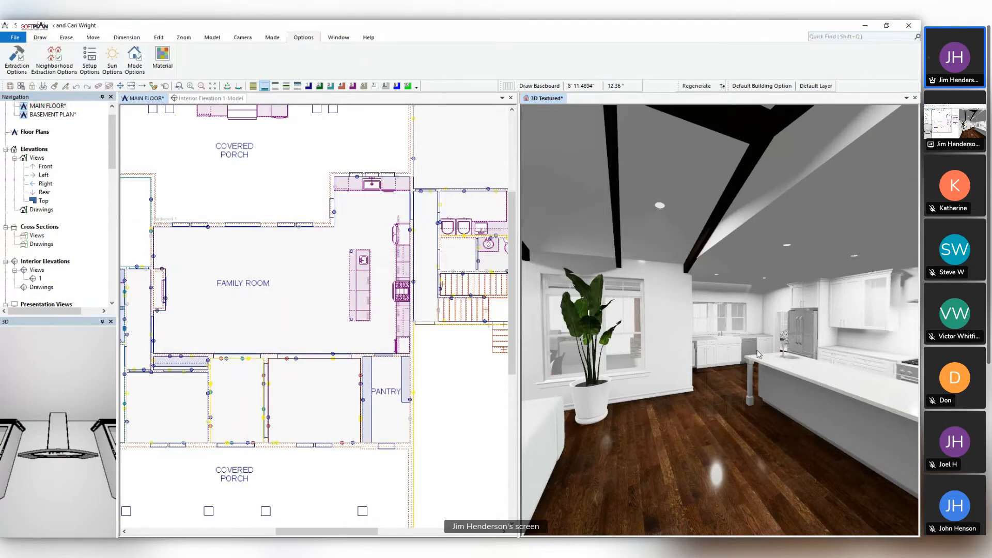
drag(757, 350, 763, 349)
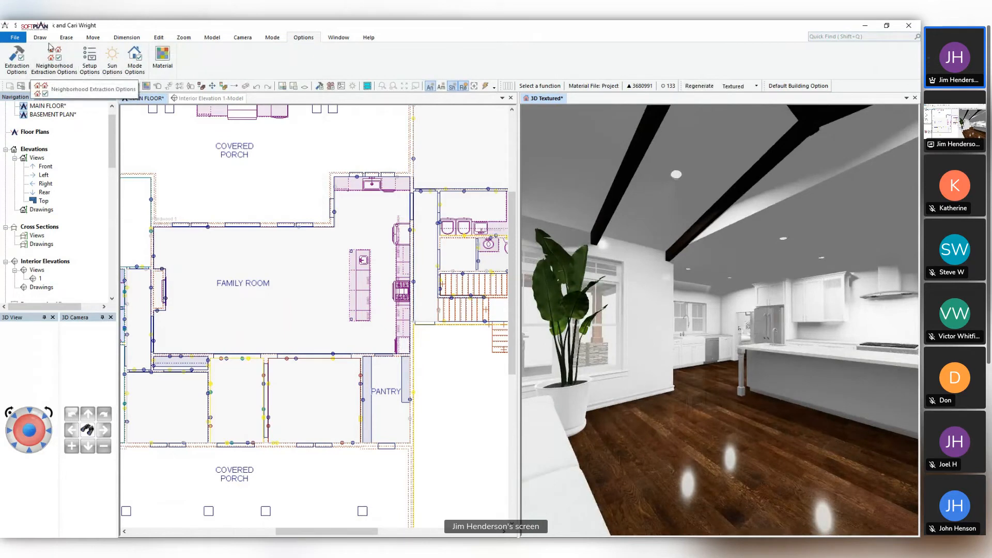
Apply the Paint 1 wallcovering around the family room and kitchen walls using Auto Trace and update the 3D view
click(153, 99)
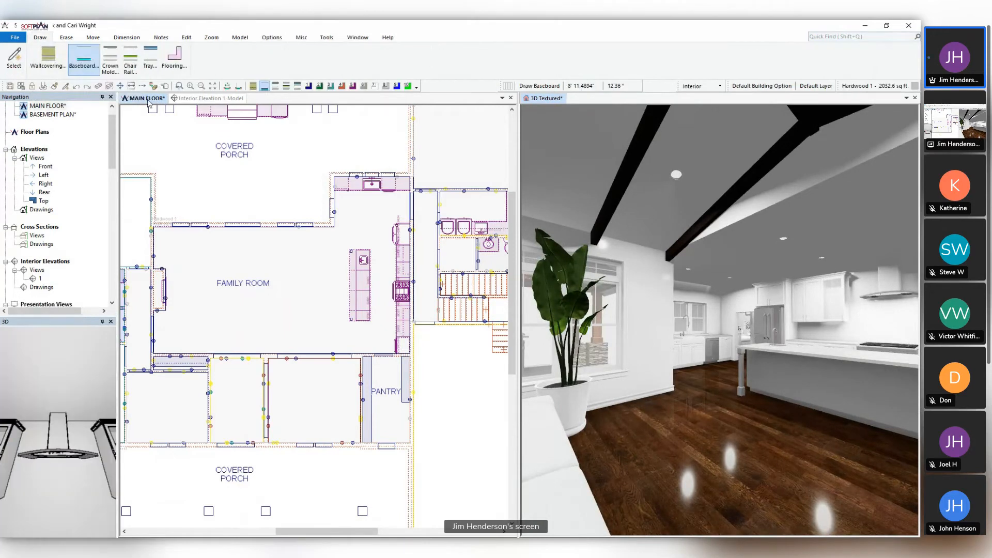
click(46, 68)
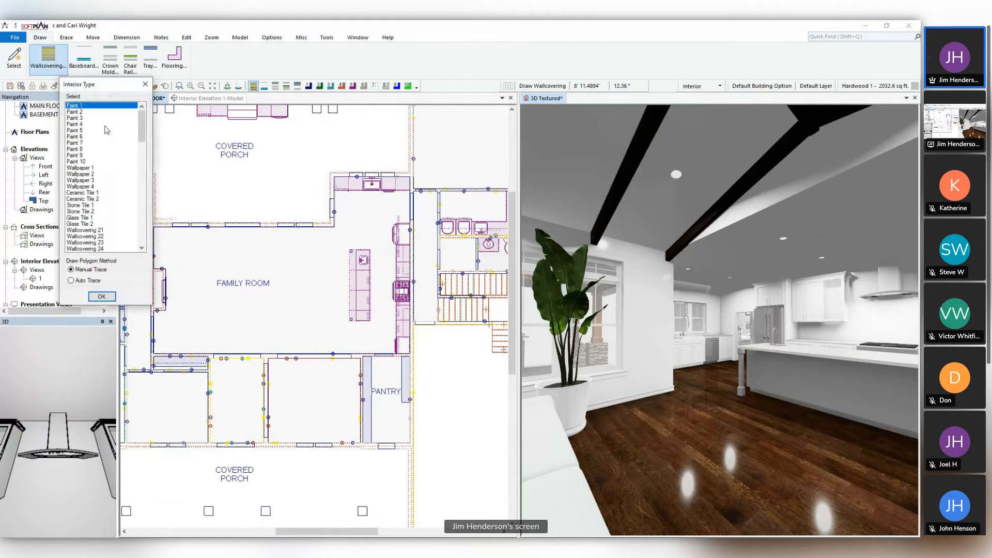
click(93, 281)
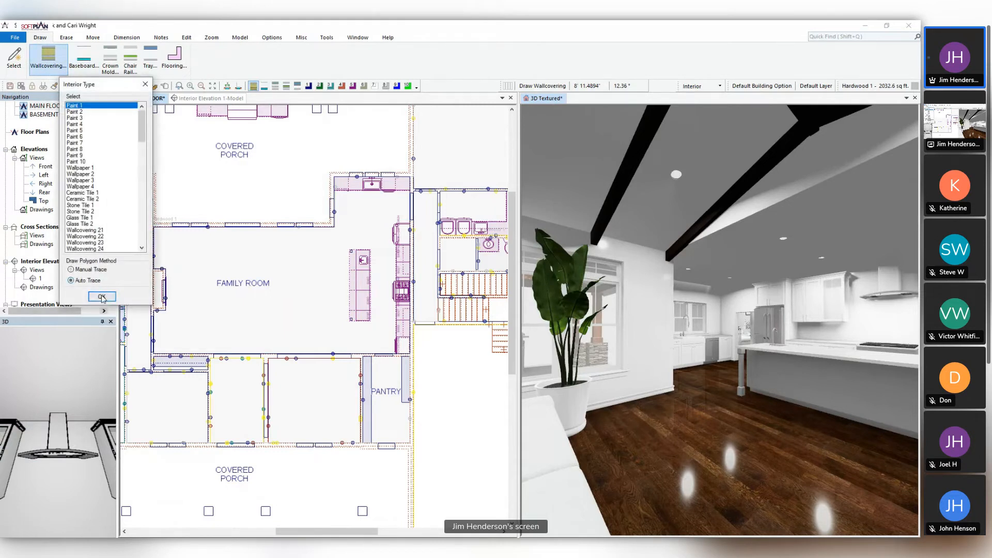
click(101, 296)
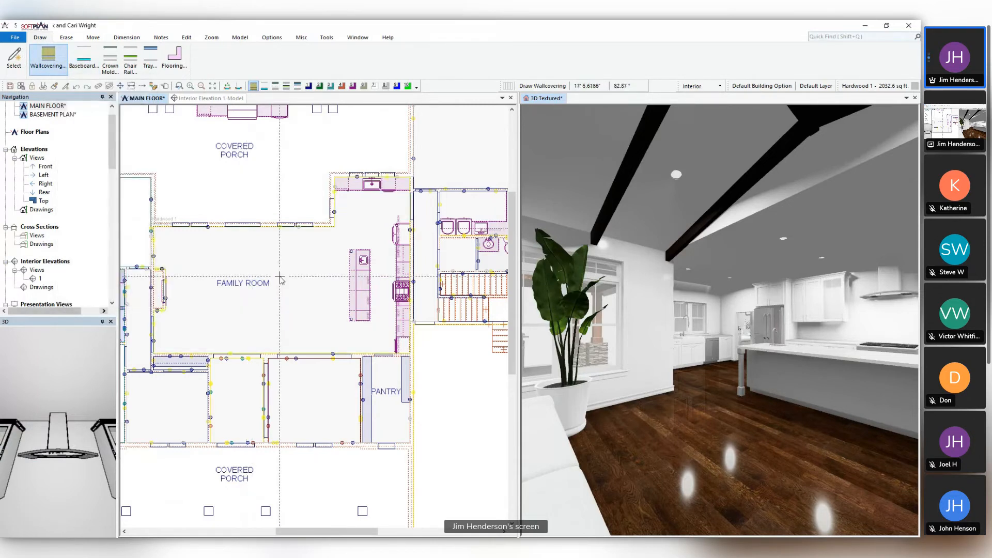
click(688, 360)
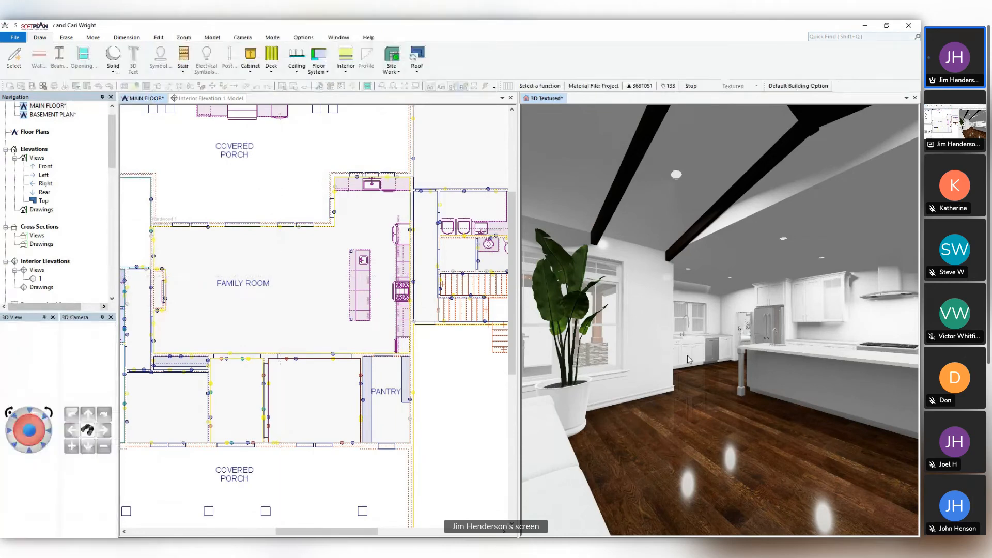
Review the Sherwin Williams colour swatches for the Paint 1 wall surface in 3D, cancelling the surface edit
drag(688, 356, 684, 356)
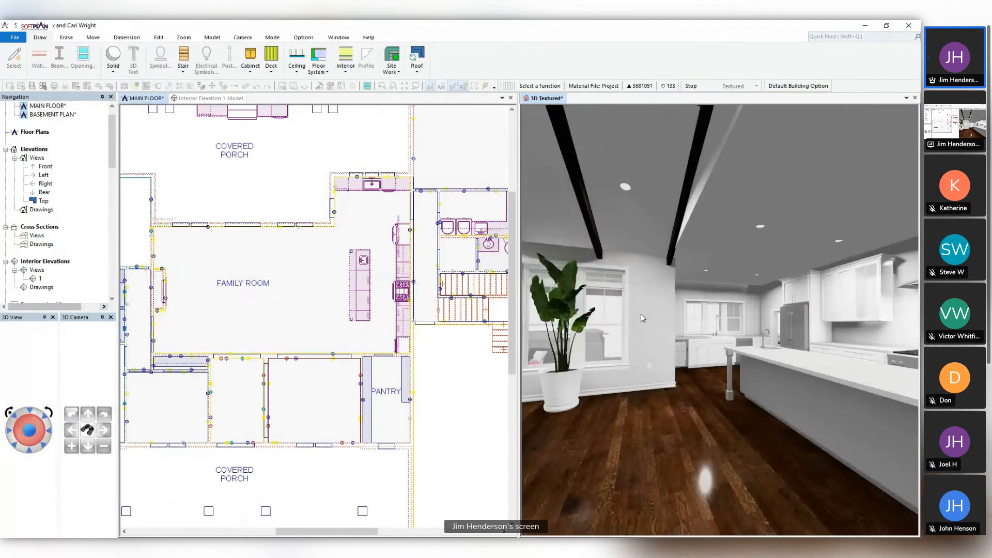
right_click(664, 344)
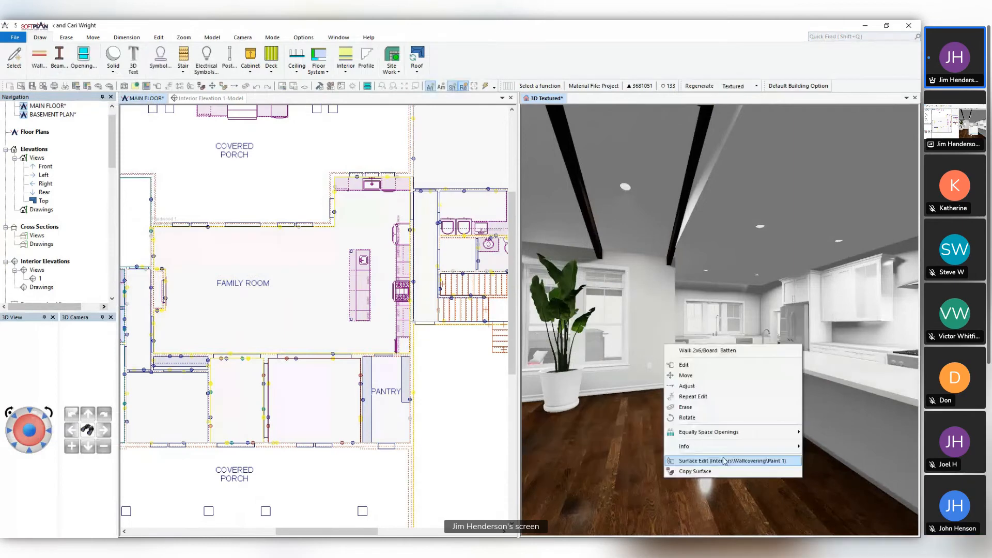
click(725, 461)
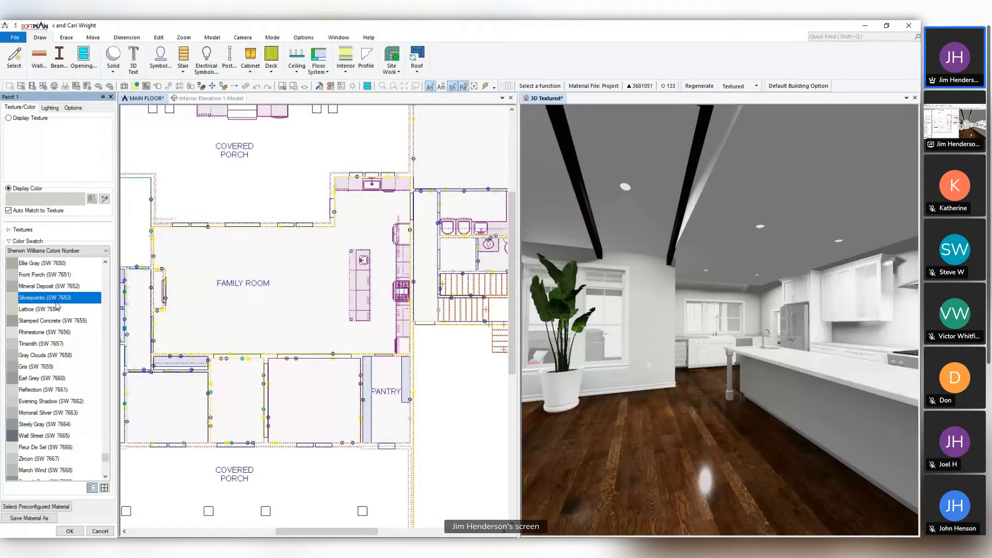
click(99, 531)
Erase the Paint 1 wallcovering from the family room and kitchen walls and view the kitchen in 3D
right_click(317, 227)
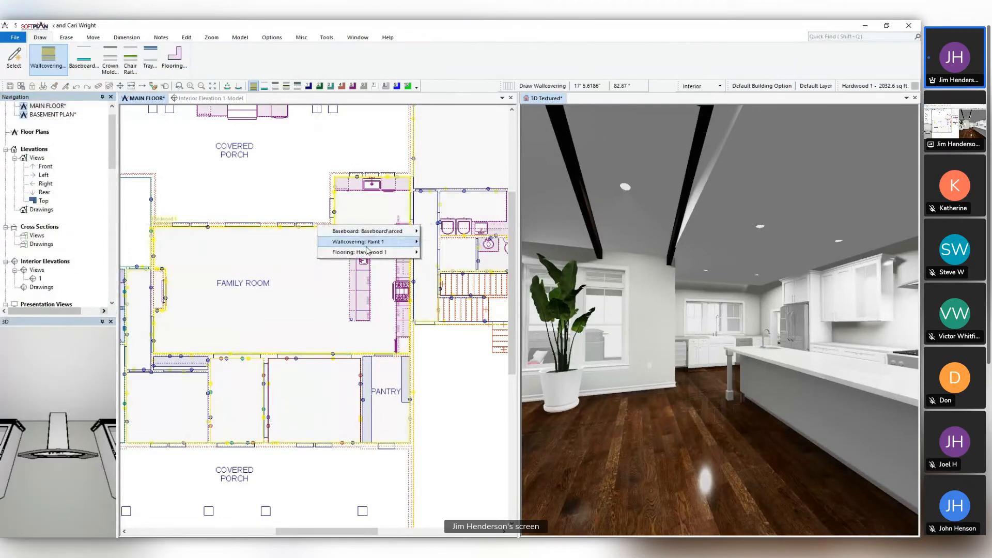
mouse_move(367, 241)
click(457, 286)
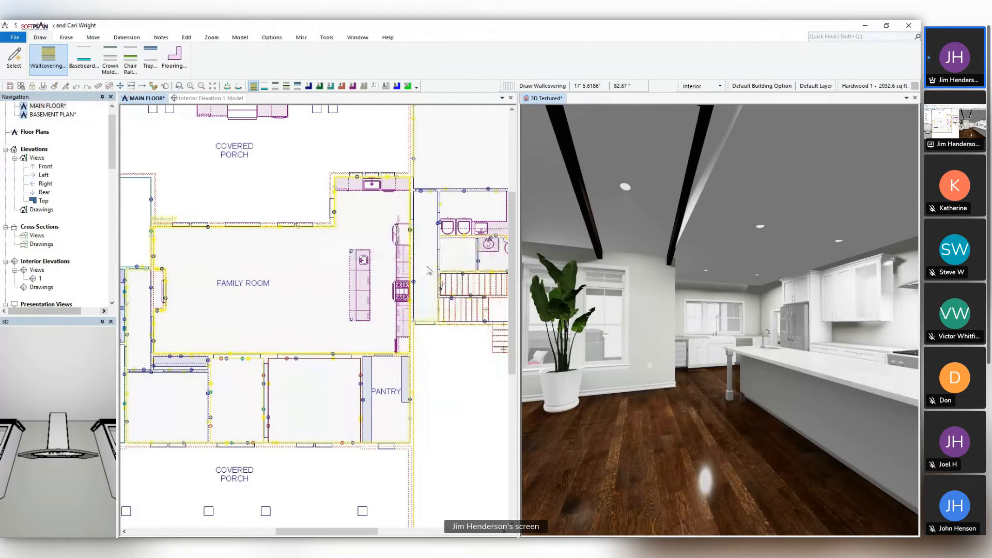
drag(791, 296, 722, 294)
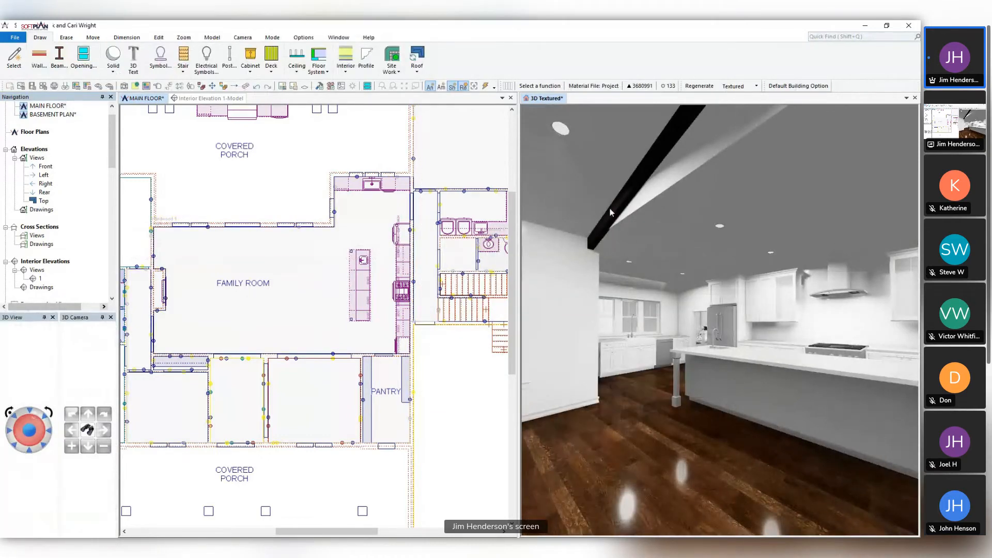
Set the wallcovering type to Stone Tile 1 with the Manual Trace polygon method for the kitchen
click(363, 227)
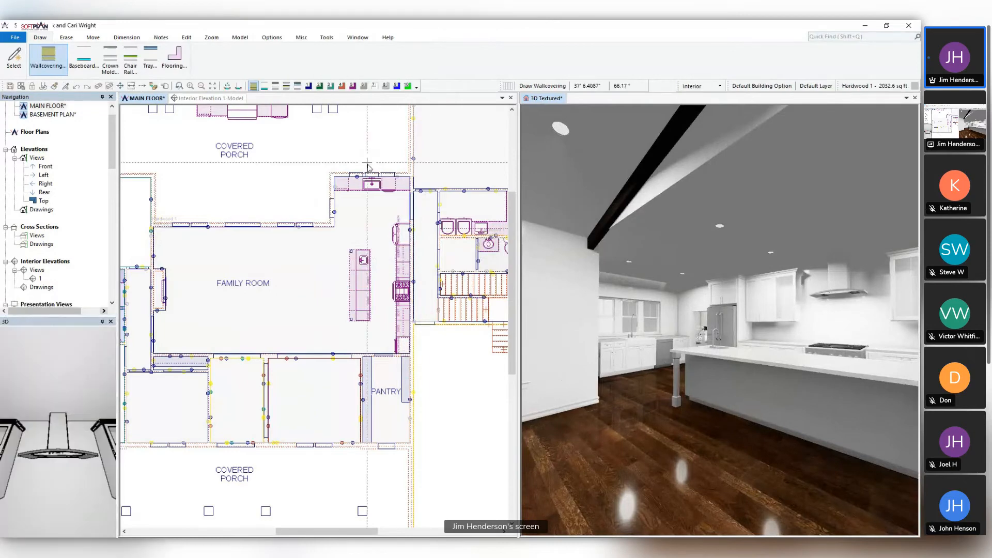
scroll(319, 279, up, 3)
middle_drag(318, 280, 321, 269)
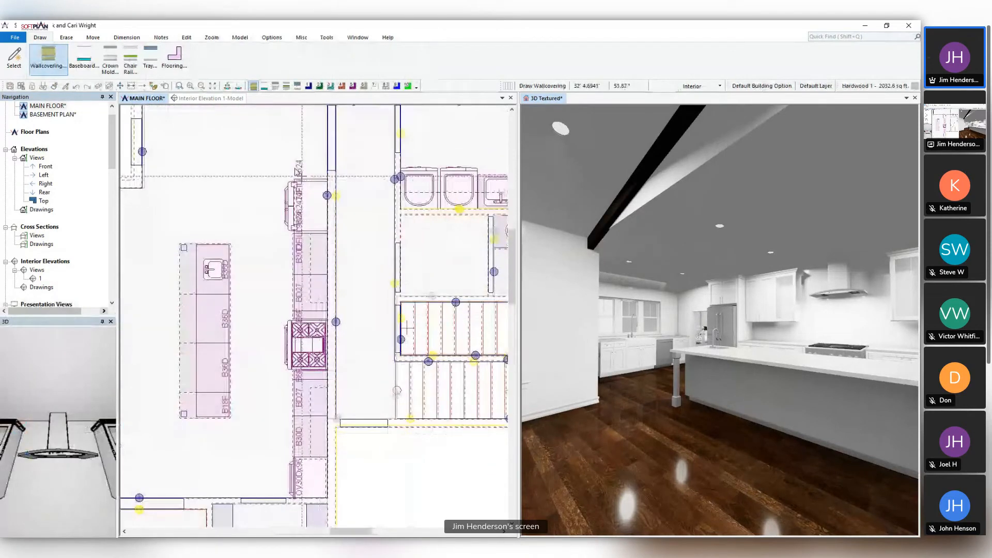
click(44, 67)
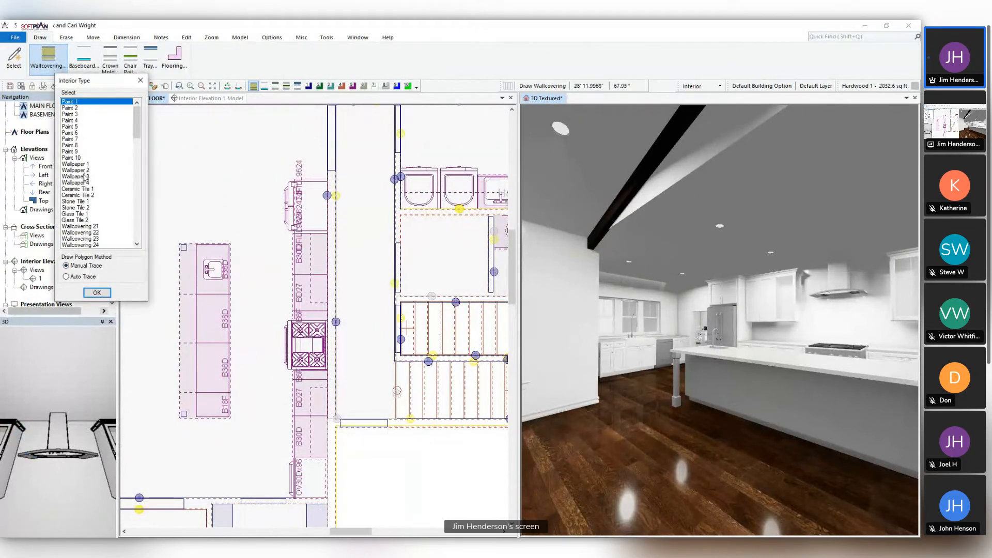
click(82, 201)
click(86, 189)
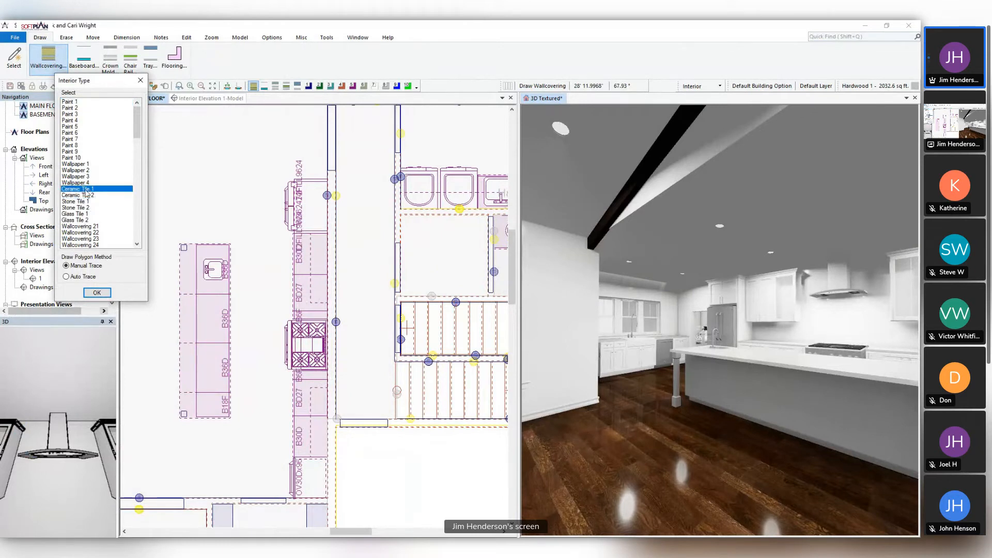
click(83, 202)
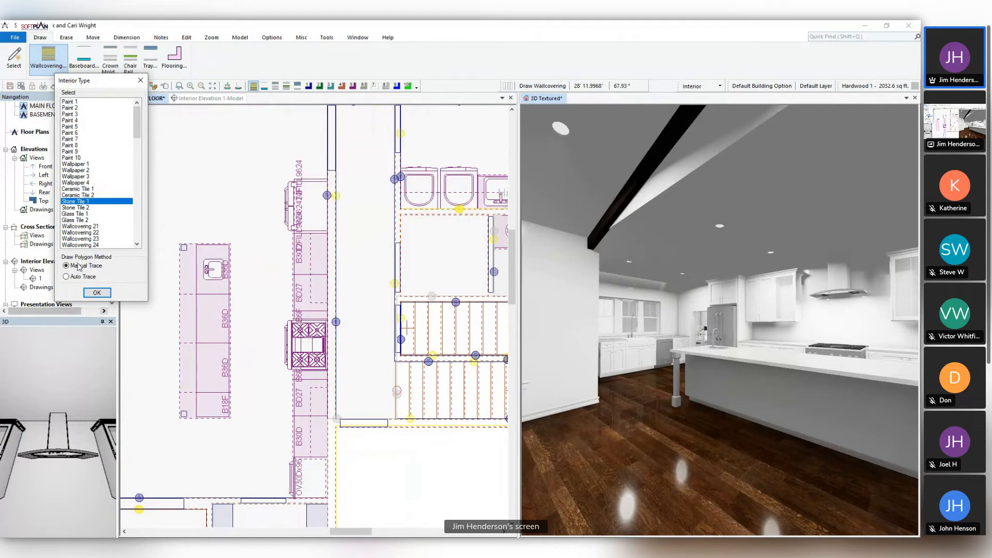
click(97, 292)
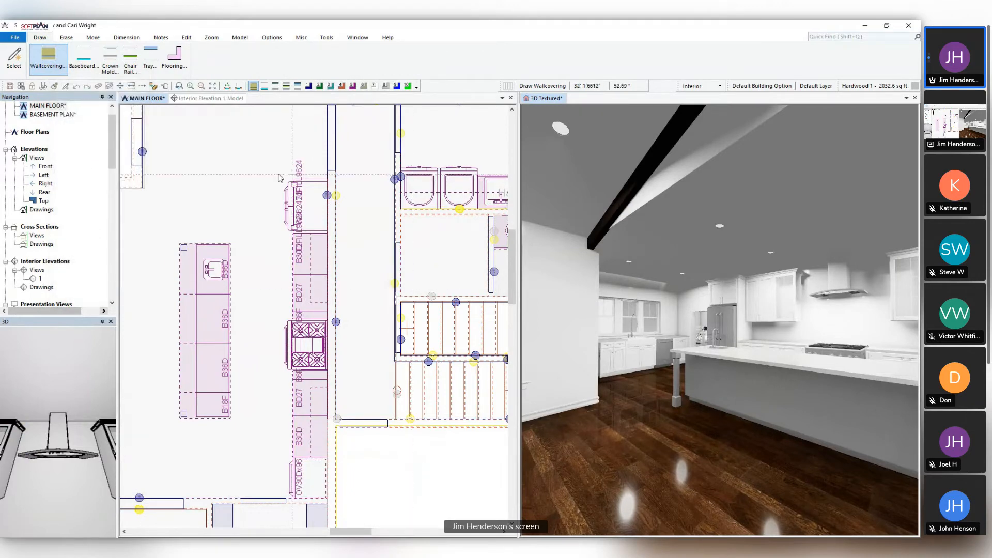
Trace the Stone Tile 1 wallcovering along the wall behind the sink counter and its two short side returns
middle_drag(236, 167, 301, 304)
scroll(302, 305, up, 2)
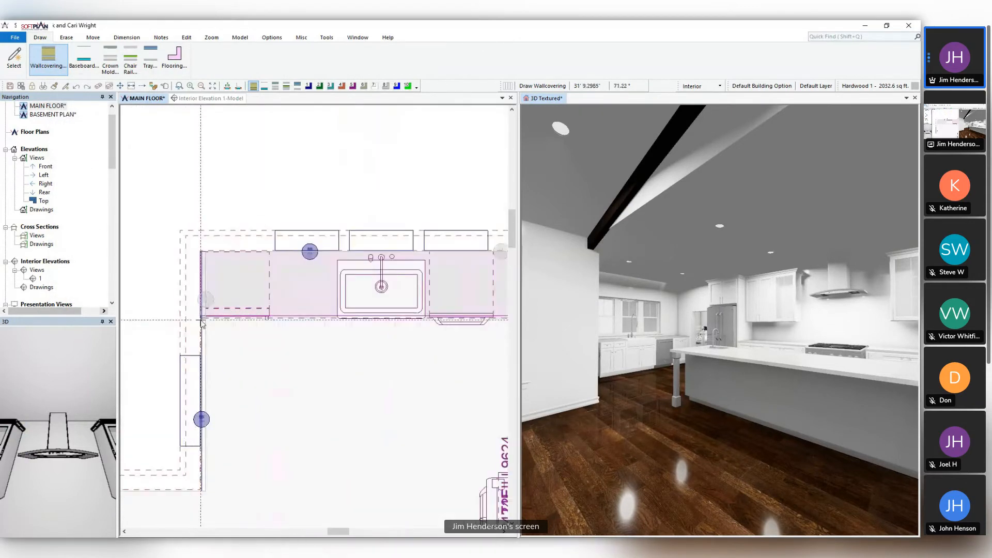
click(200, 317)
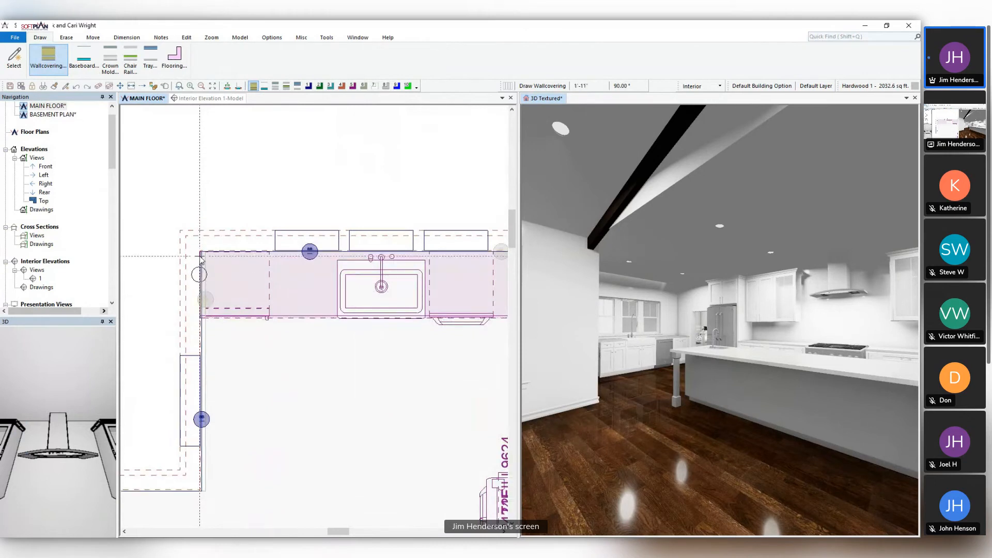
click(200, 251)
middle_drag(424, 250, 273, 244)
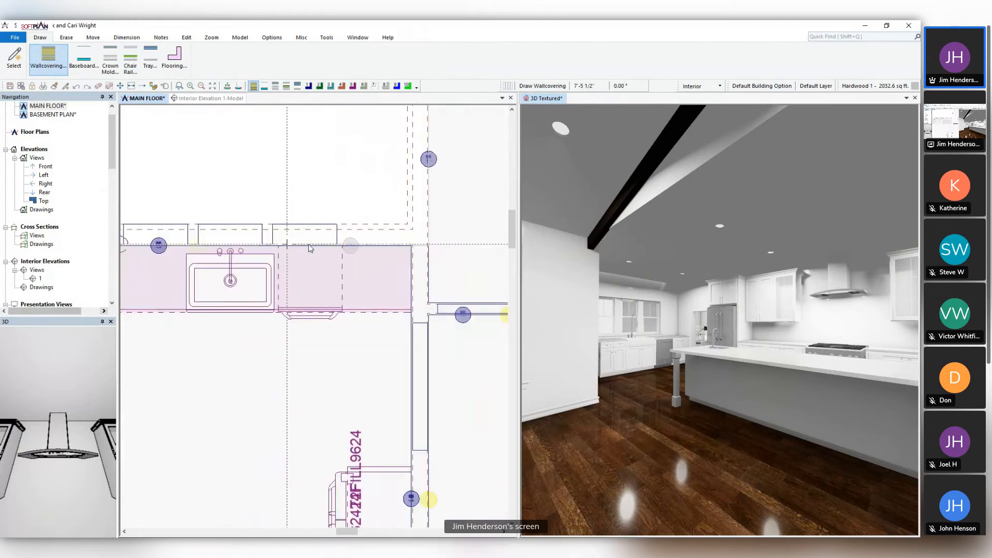
click(412, 244)
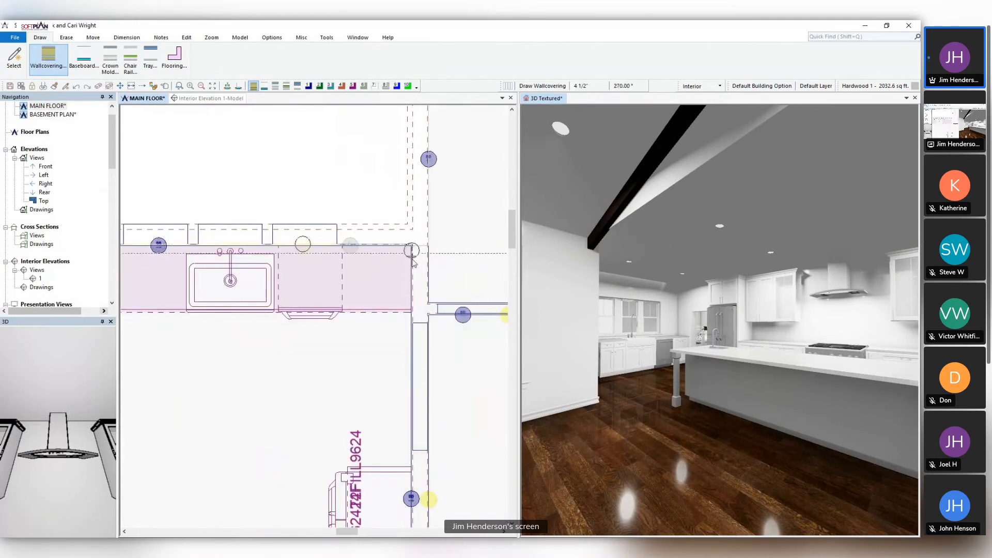
click(414, 314)
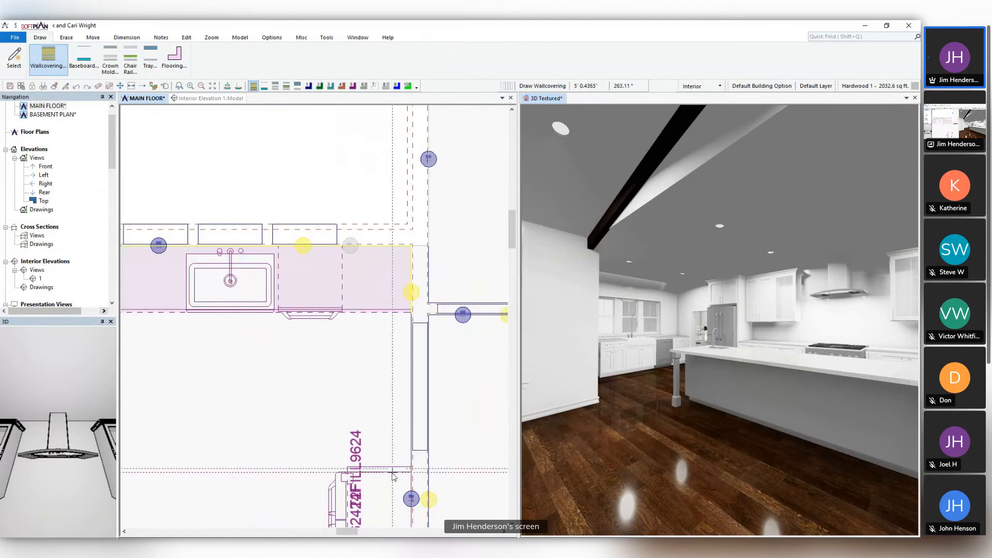
Inspect the stone tile around the kitchen sink window in 3D and erase that traced wallcovering
click(560, 99)
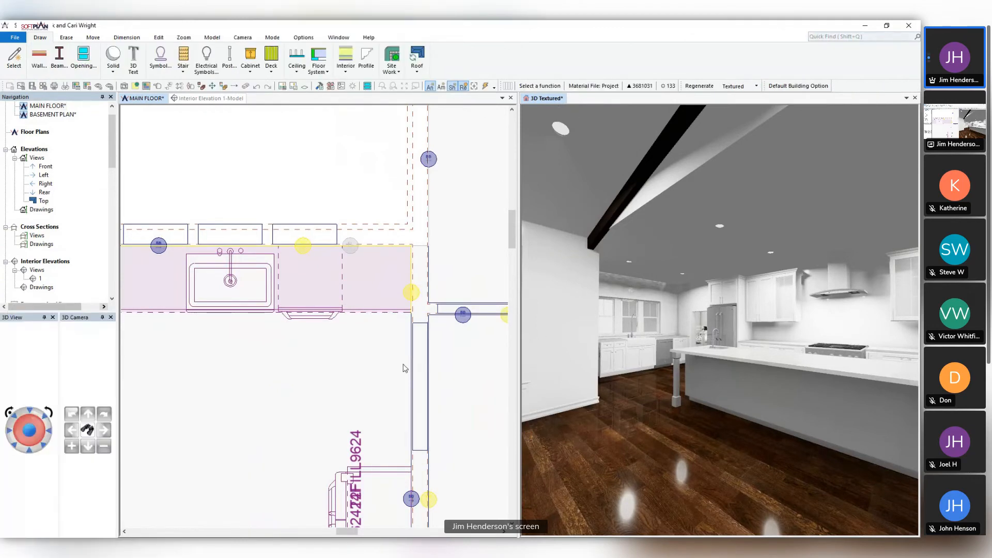
click(674, 302)
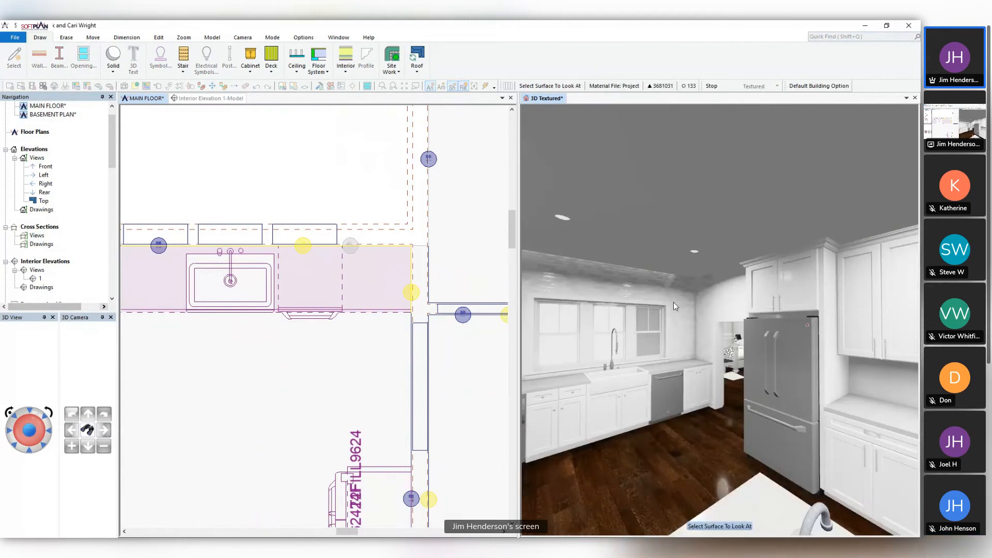
click(714, 338)
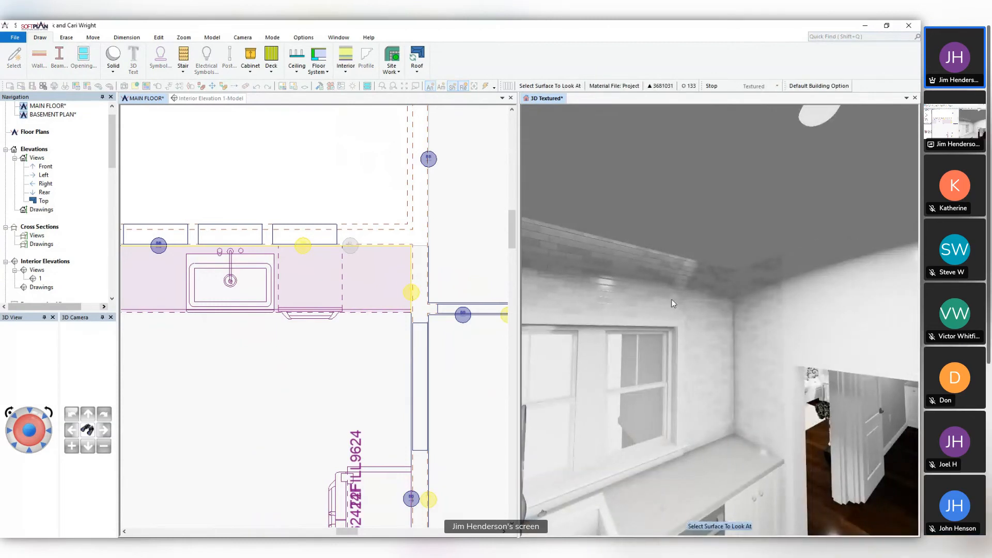
click(672, 324)
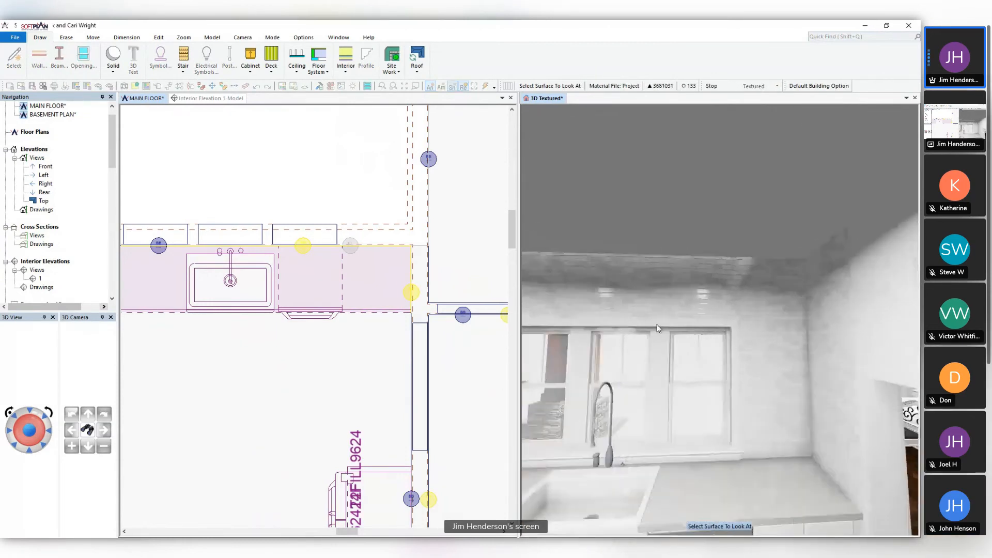
click(318, 192)
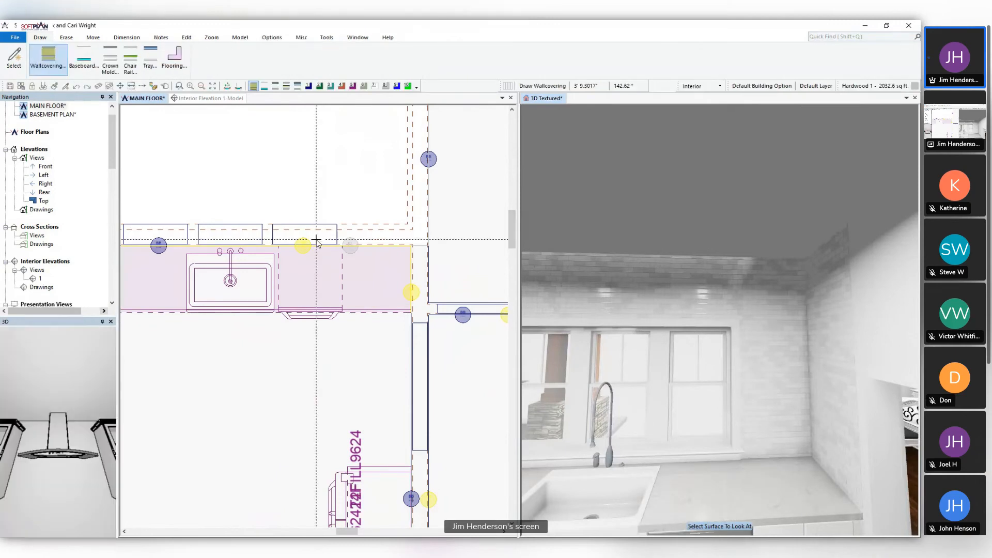
key(Delete)
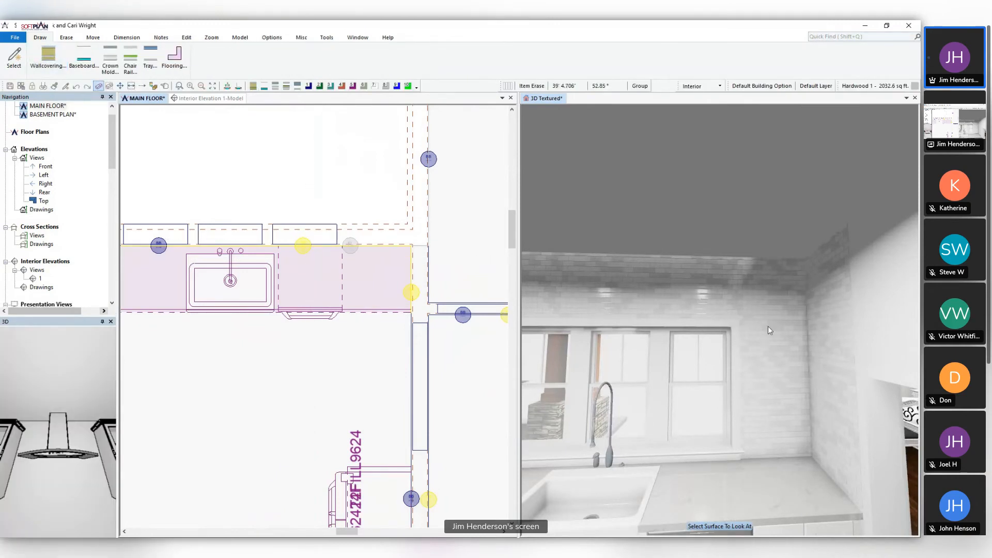
Apply Stone Tile 1 wallcovering by Manual Trace along only the kitchen wall behind the sink
click(53, 62)
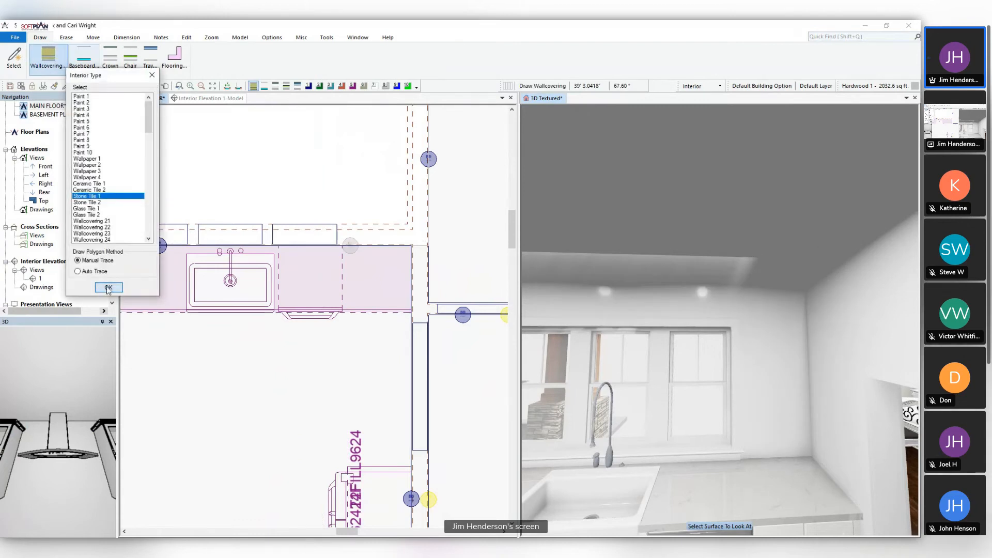
click(107, 287)
scroll(237, 210, down, 1)
middle_drag(238, 209, 321, 207)
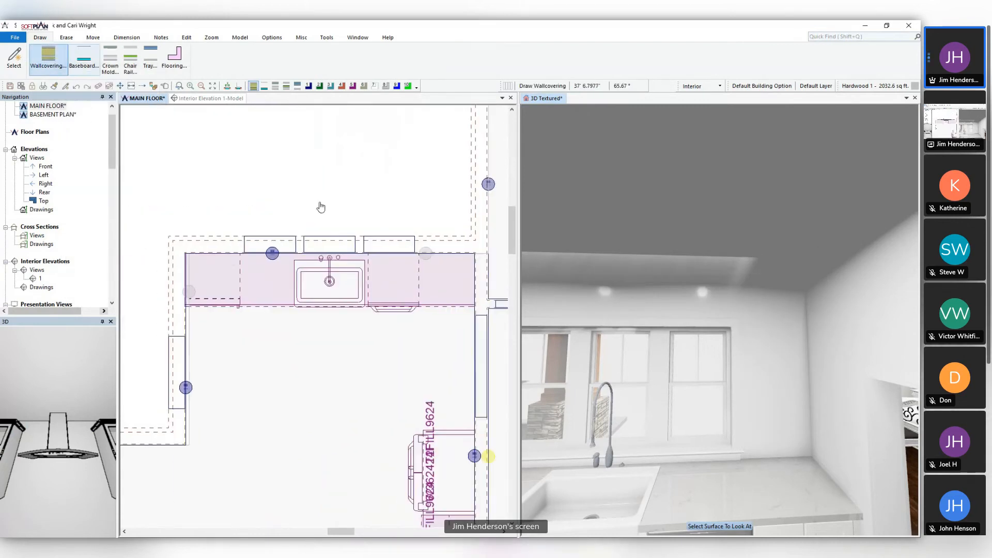
click(189, 254)
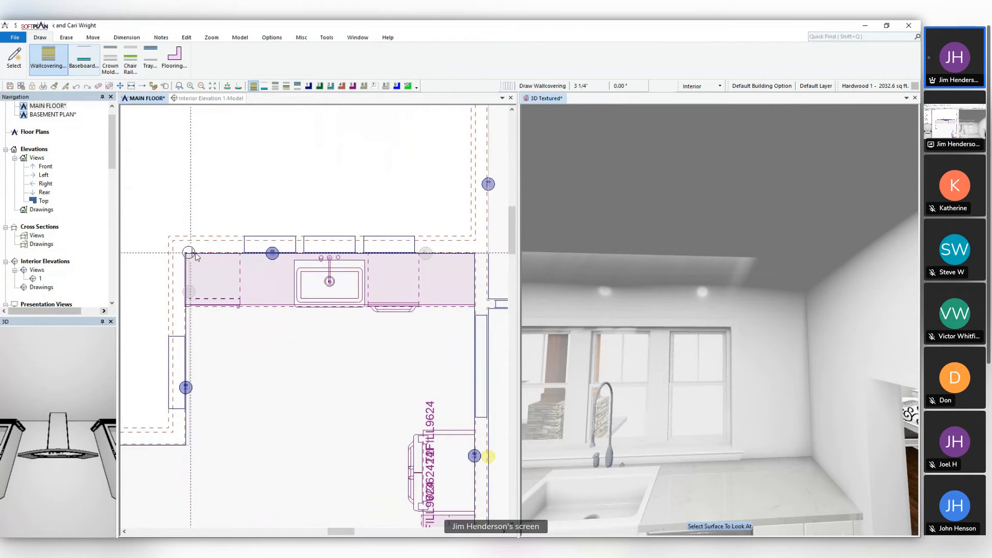
click(475, 253)
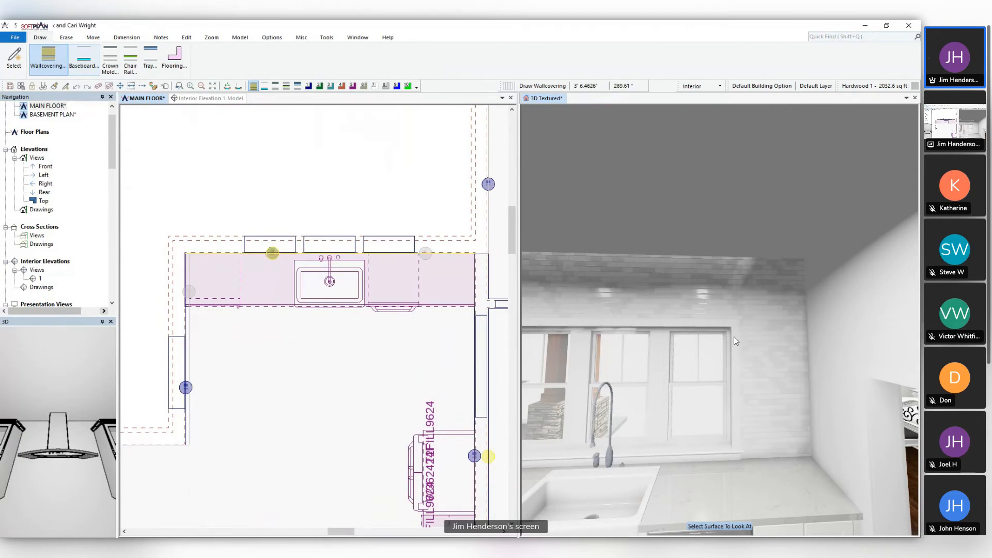
Preview several Mosa Tile textures, including PT1040-Mosa.jpg, on the sink wall's Stone Tile 1 surface, cancelling the surface edit
right_click(762, 358)
click(787, 473)
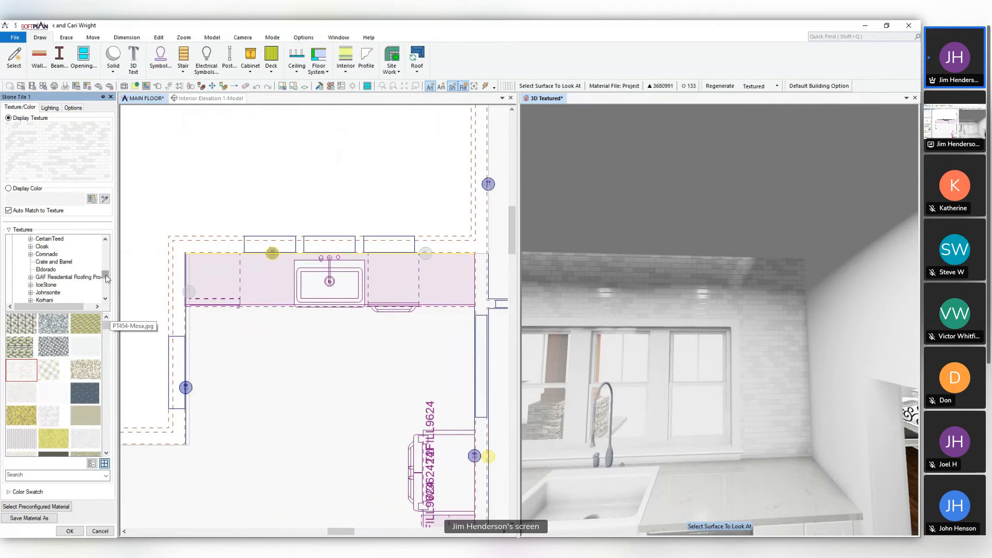
drag(106, 277, 106, 283)
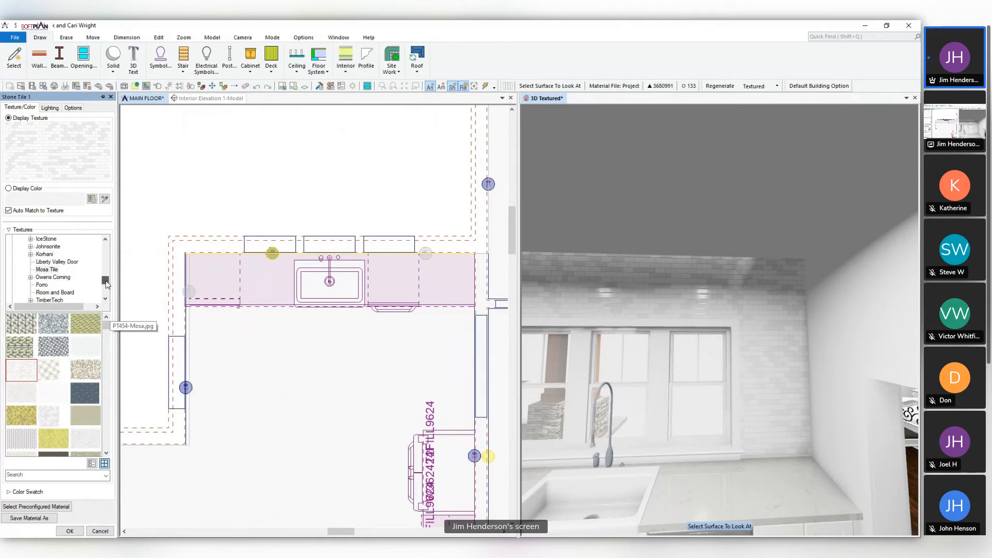
click(53, 347)
click(85, 397)
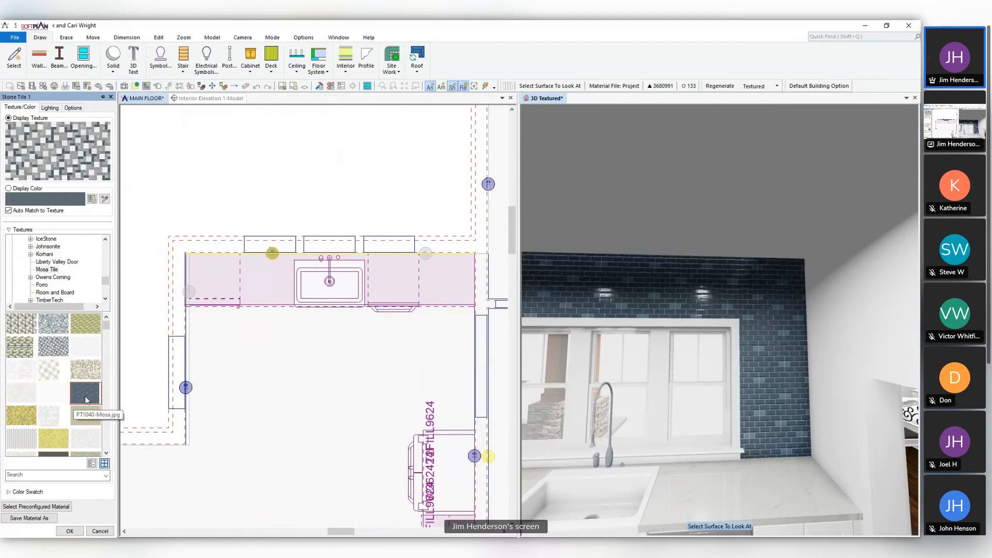
click(53, 416)
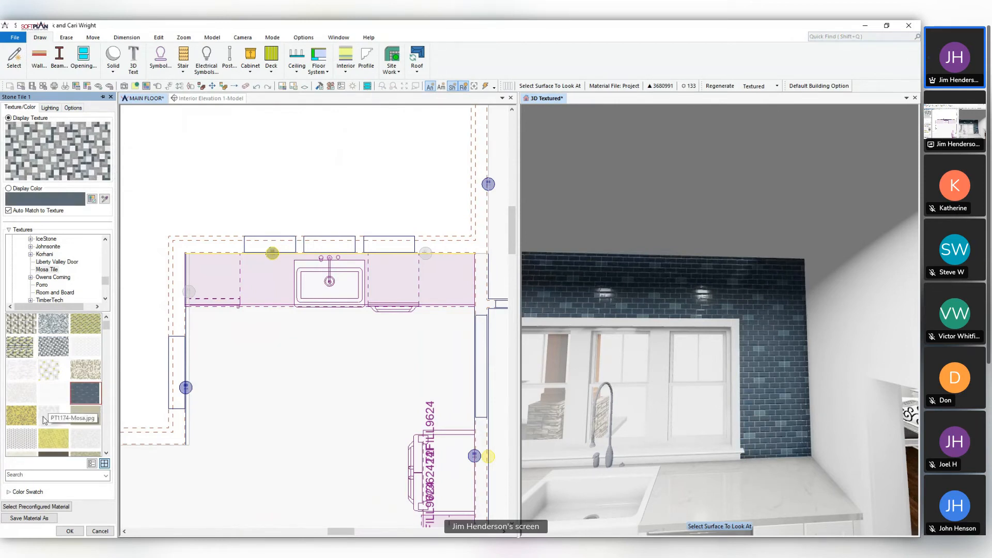
click(24, 440)
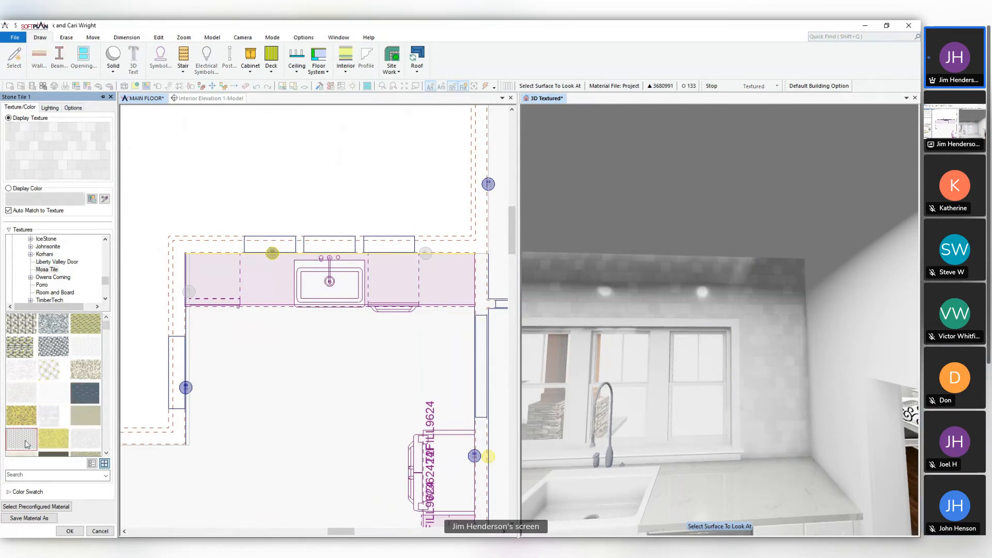
click(21, 392)
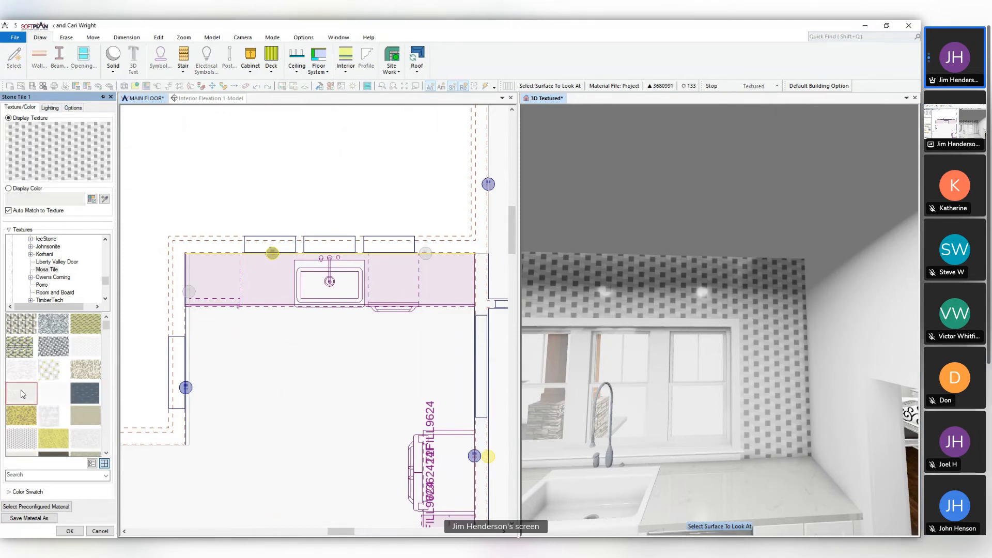
click(100, 531)
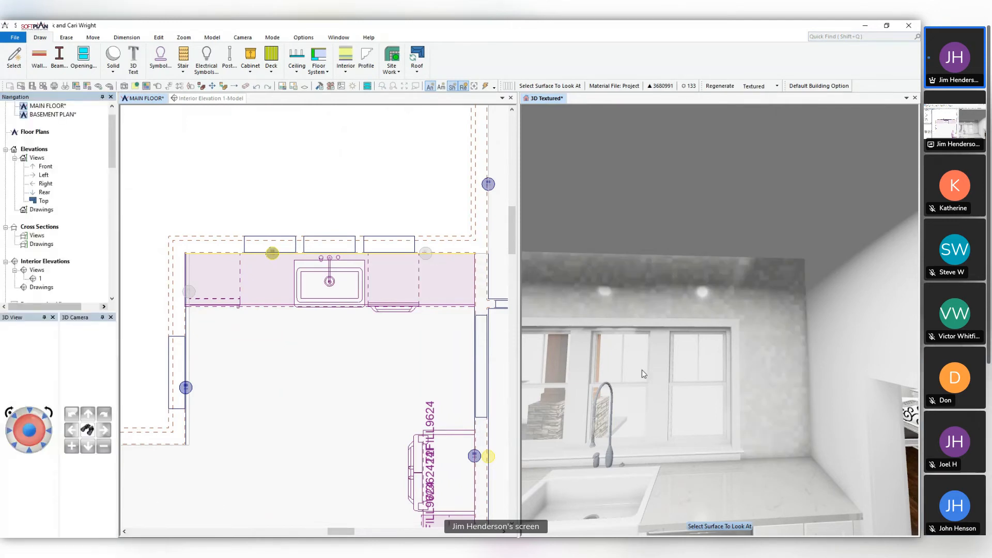
drag(708, 399, 720, 392)
scroll(720, 392, down, 6)
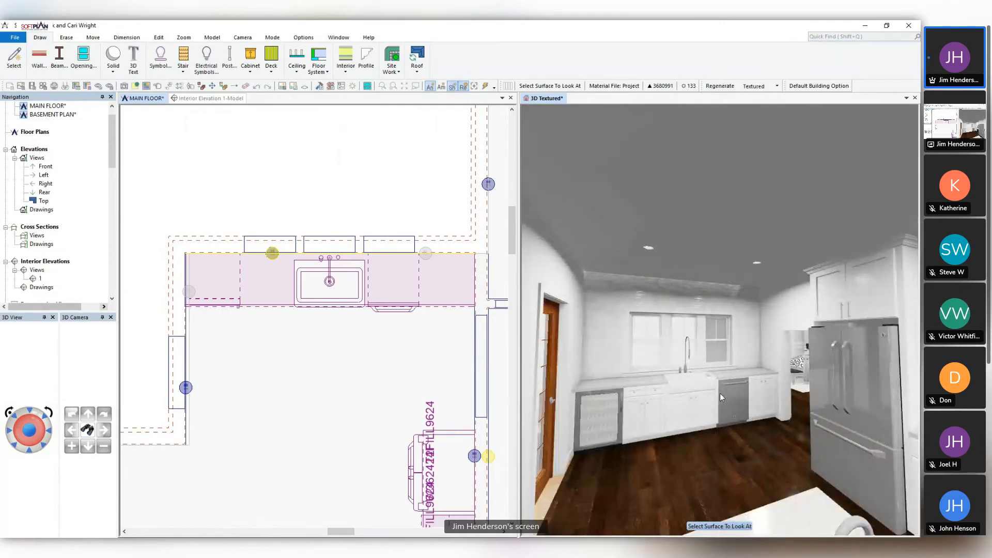
Add a tiled backsplash in Stone Tile 1 to the base cabinet between the refrigerator and the range
key(Right)
key(Right)
key(Right)
key(Right)
key(Right)
key(Right)
key(Right)
key(Right)
key(Right)
key(Right)
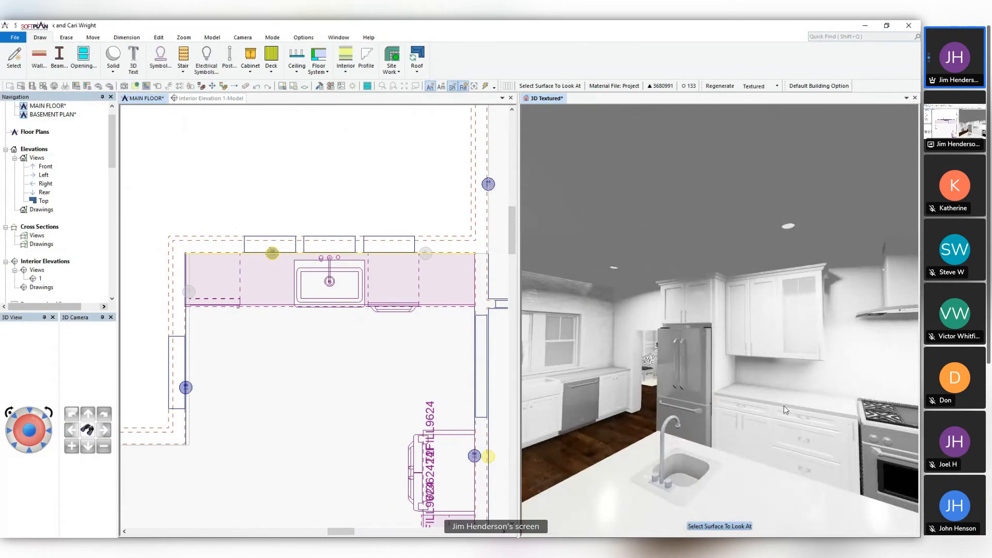
right_click(757, 402)
click(772, 279)
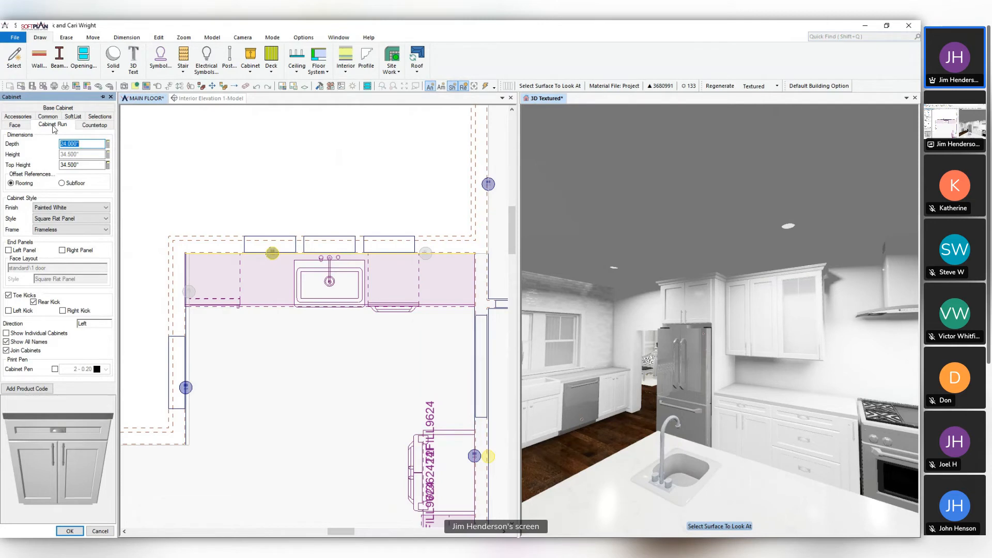
click(26, 117)
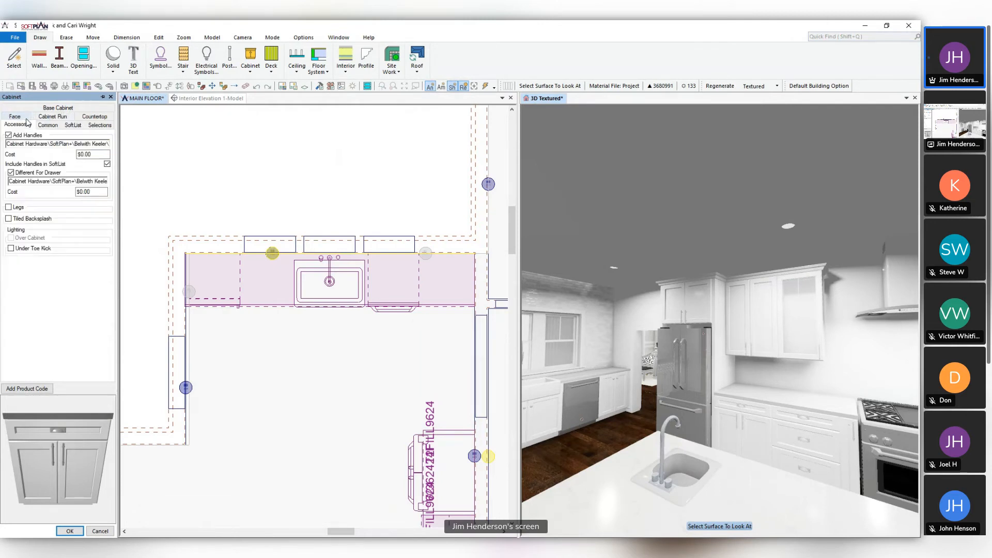
click(27, 220)
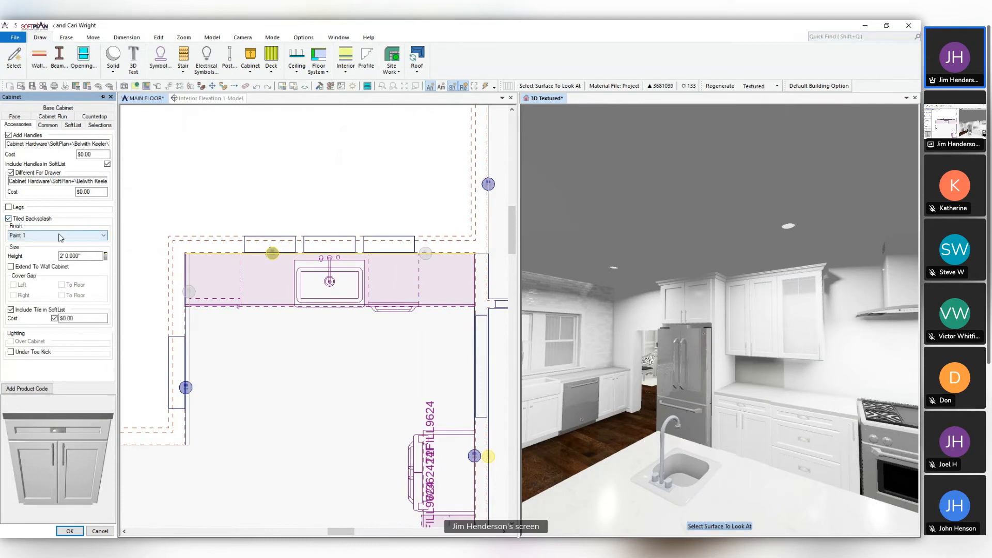
click(60, 236)
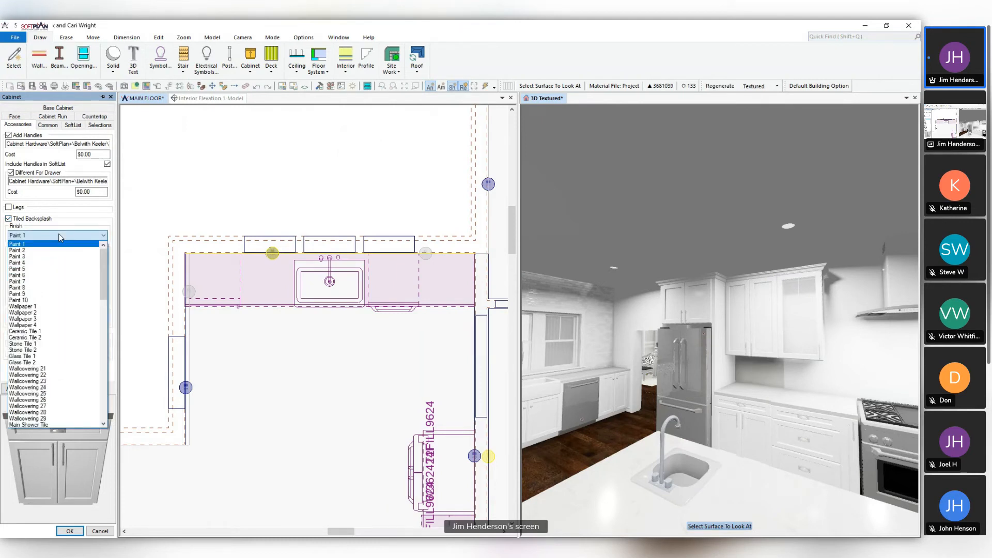
click(49, 343)
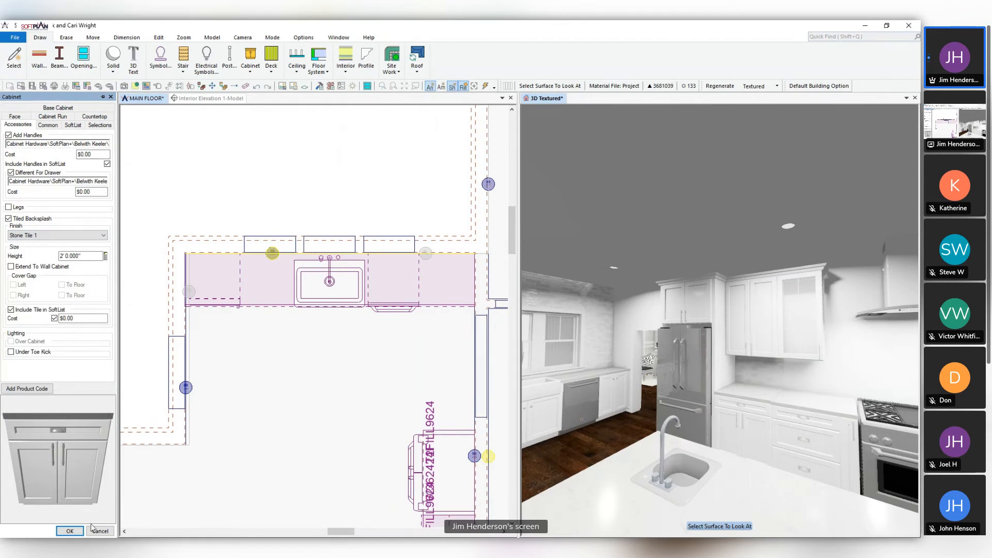
click(70, 531)
Repeat the Stone Tile 1 backsplash edit on the drawer base left of the range and the two base cabinets right of it
right_click(823, 425)
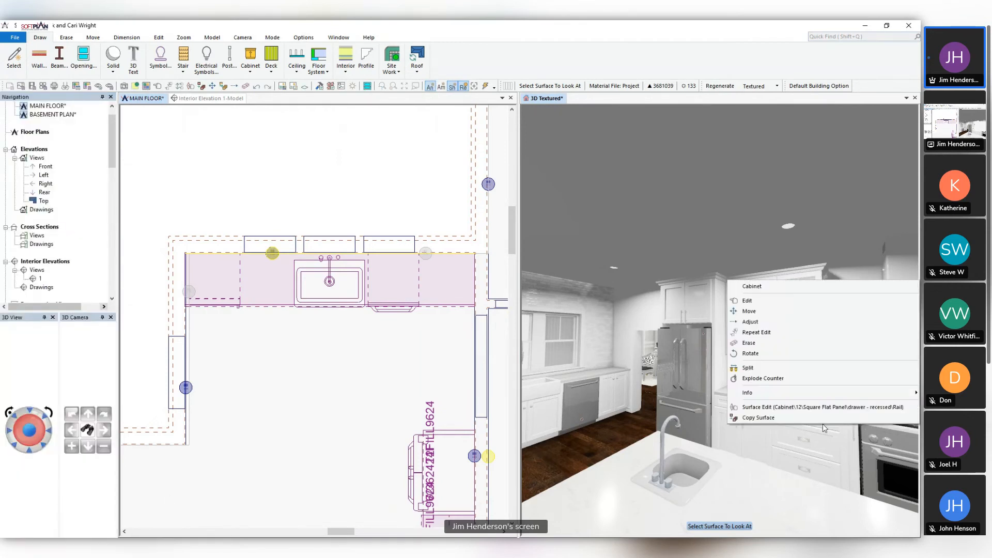
click(825, 334)
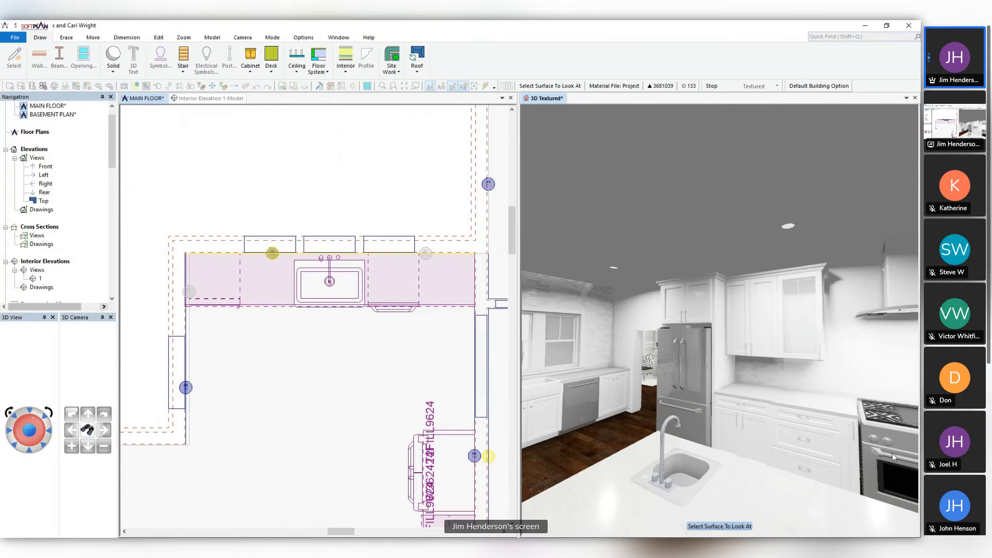
click(901, 442)
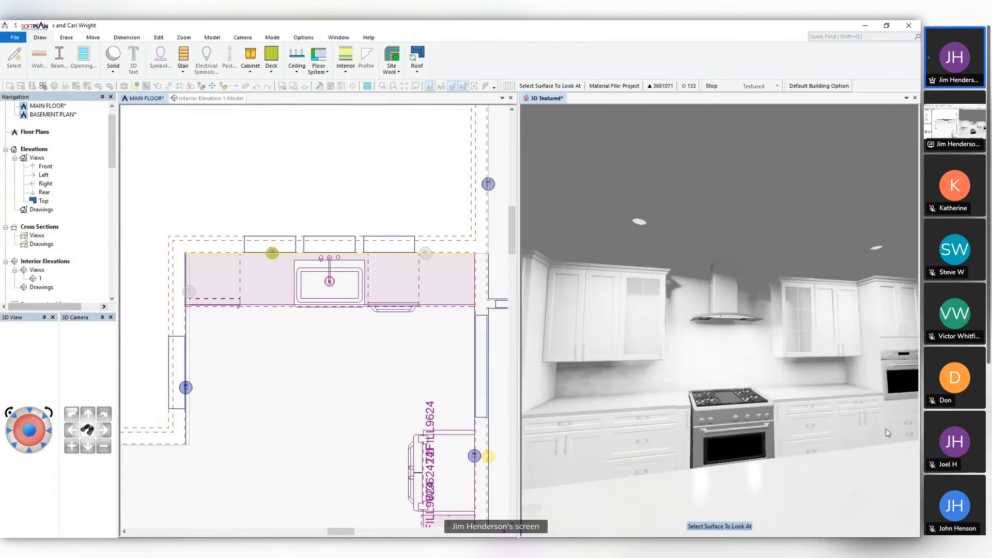
right_click(791, 415)
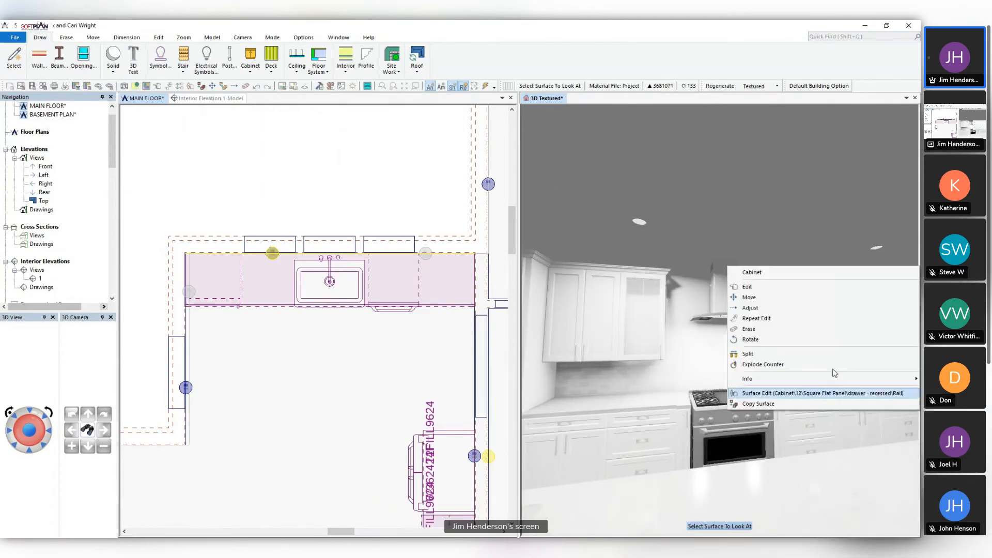
click(818, 322)
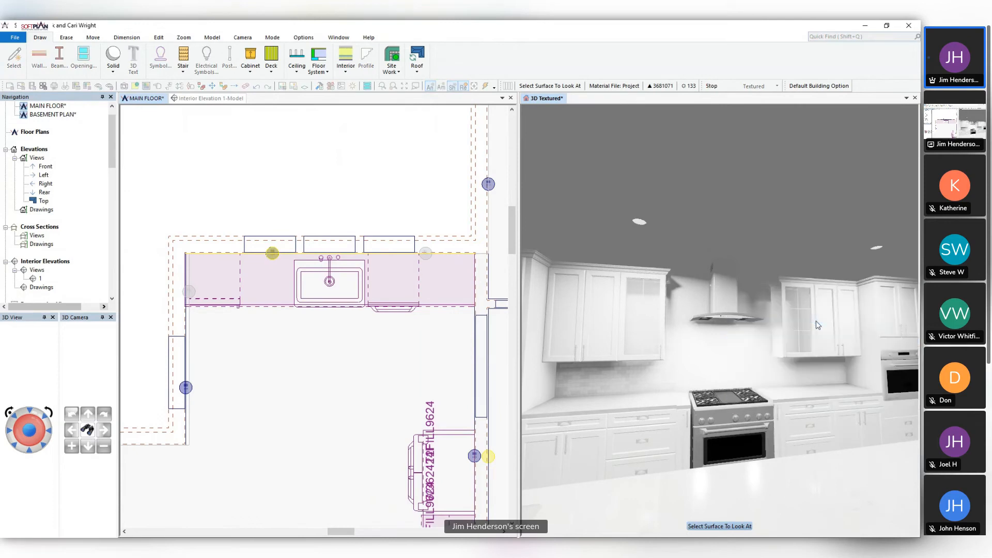
right_click(862, 411)
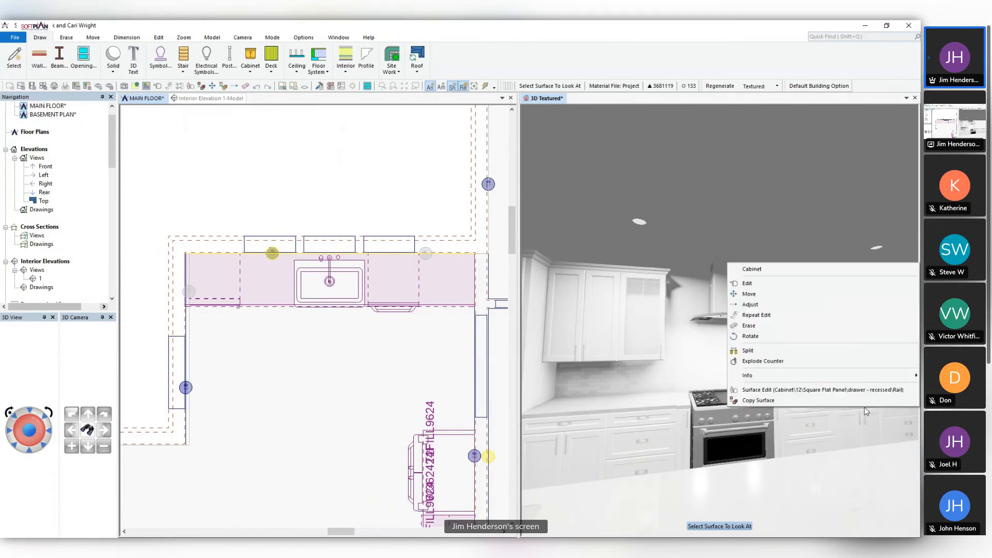
click(845, 315)
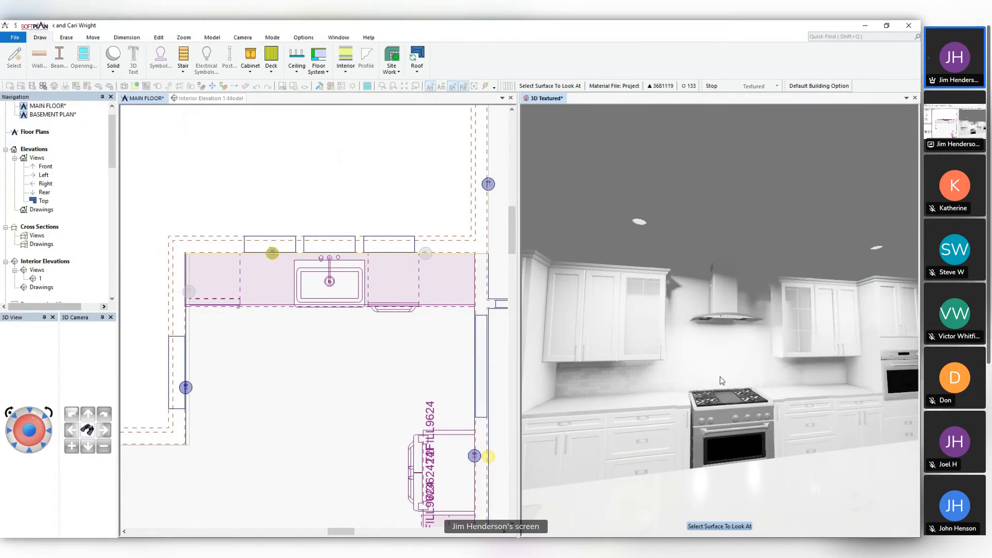
click(723, 401)
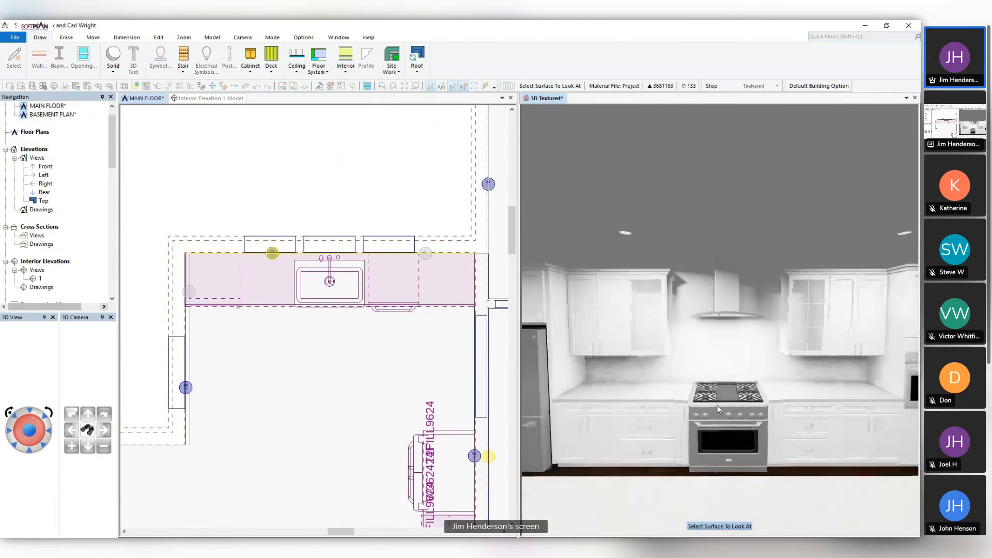
right_click(722, 319)
click(748, 338)
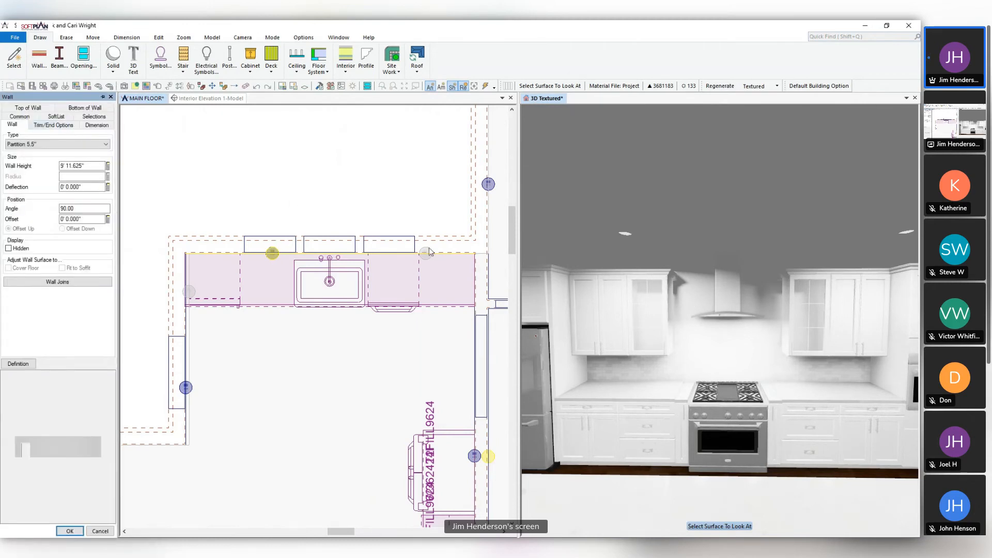
key(Escape)
Set the 36in designer hood's custom light brightness to 800 lumens
right_click(719, 292)
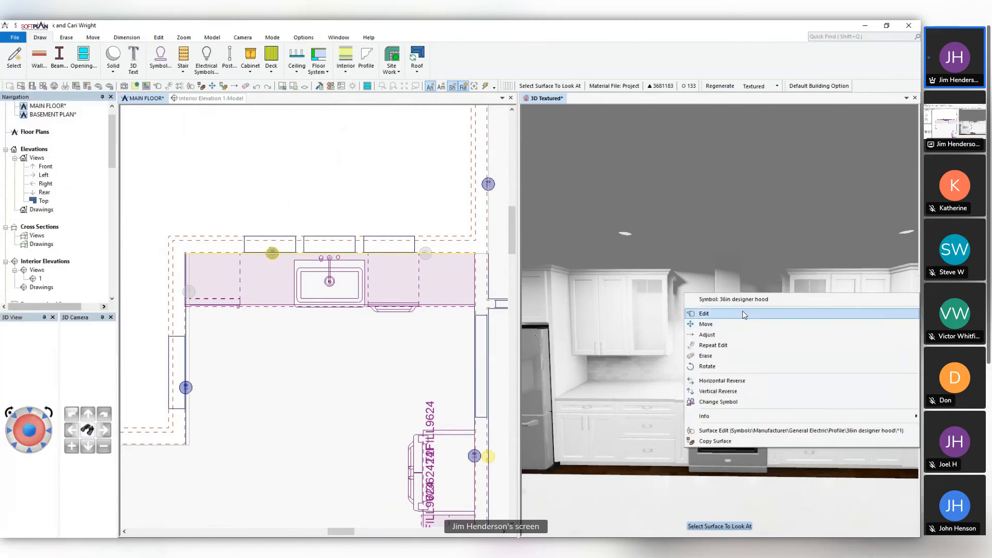
click(744, 313)
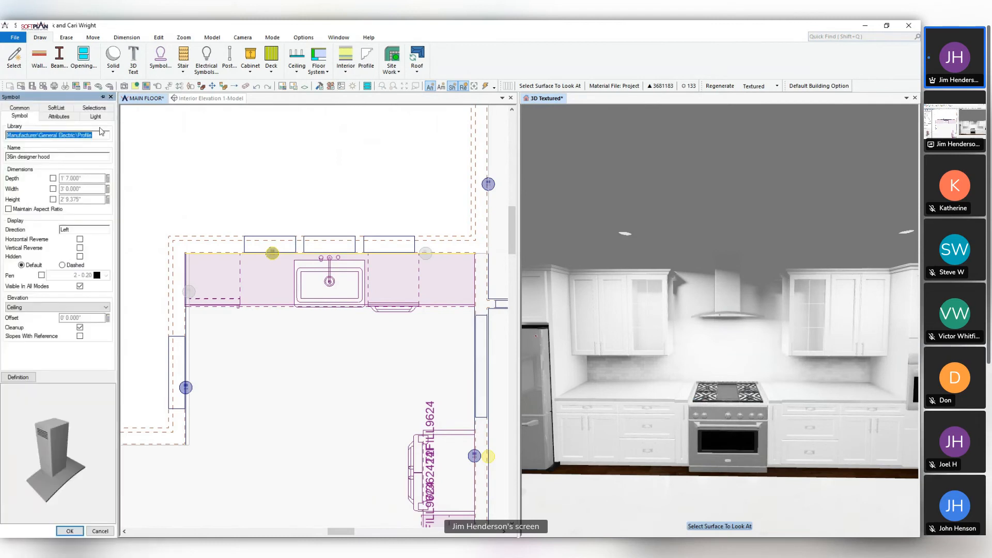
click(96, 116)
click(32, 229)
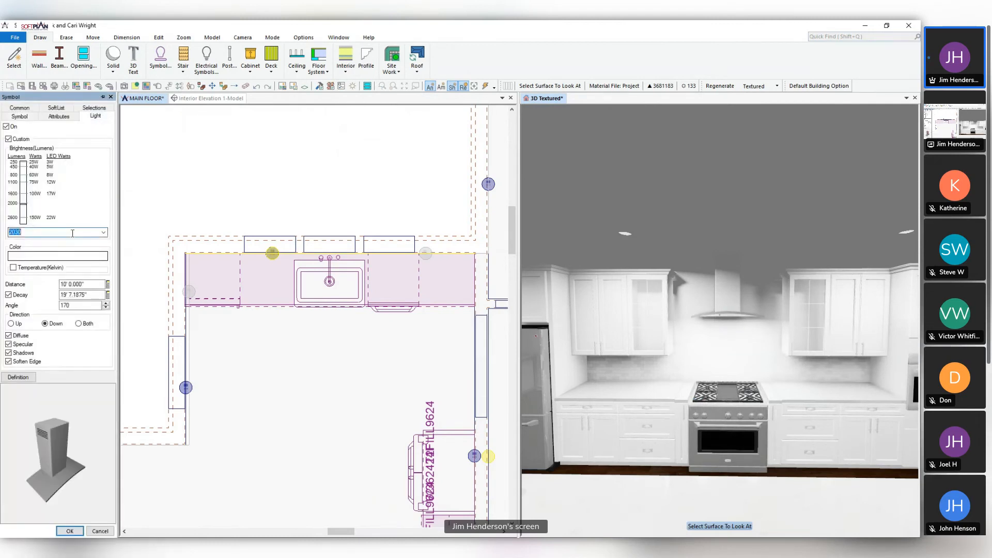
click(103, 232)
click(82, 254)
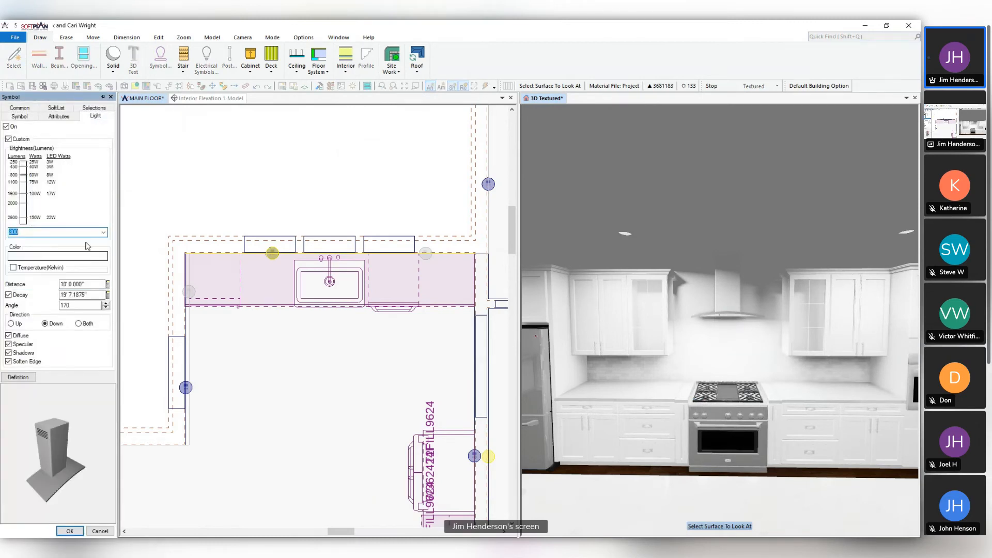
click(69, 531)
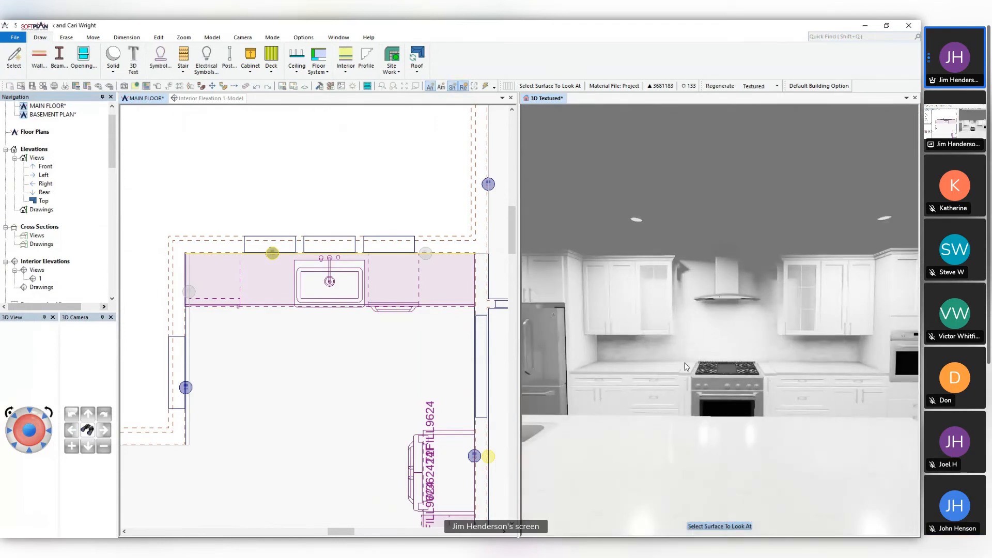
Inspect the range wall's backsplash in 3D and remove the tiled backsplash from its base cabinets
right_click(686, 374)
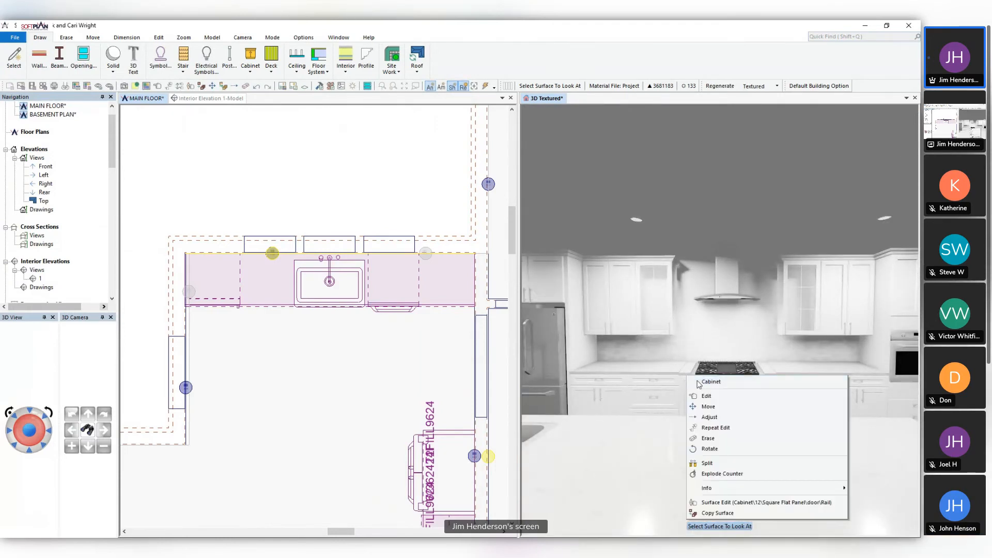
key(Escape)
middle_drag(689, 376, 669, 381)
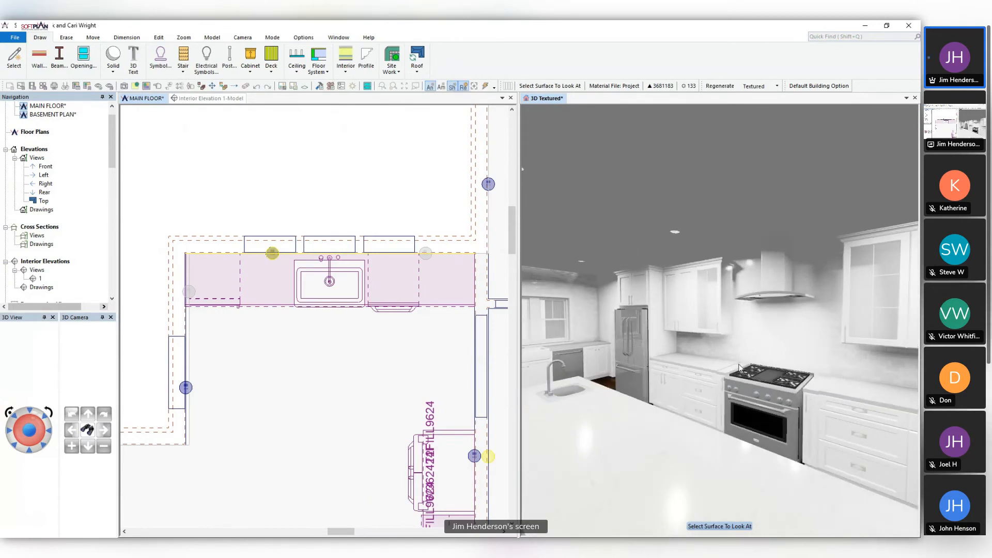
click(261, 167)
scroll(412, 454, down, 3)
scroll(370, 486, up, 4)
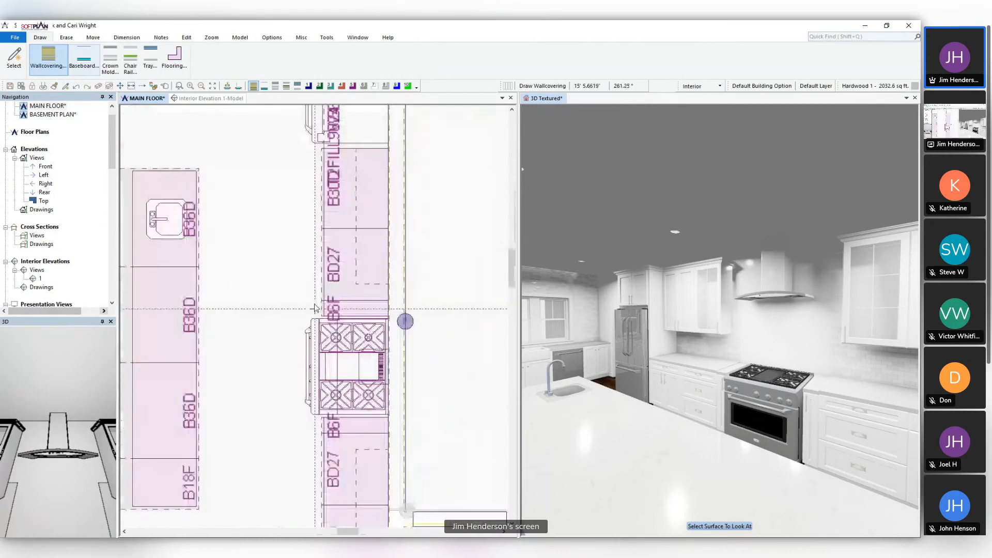
middle_drag(315, 309, 313, 217)
click(359, 211)
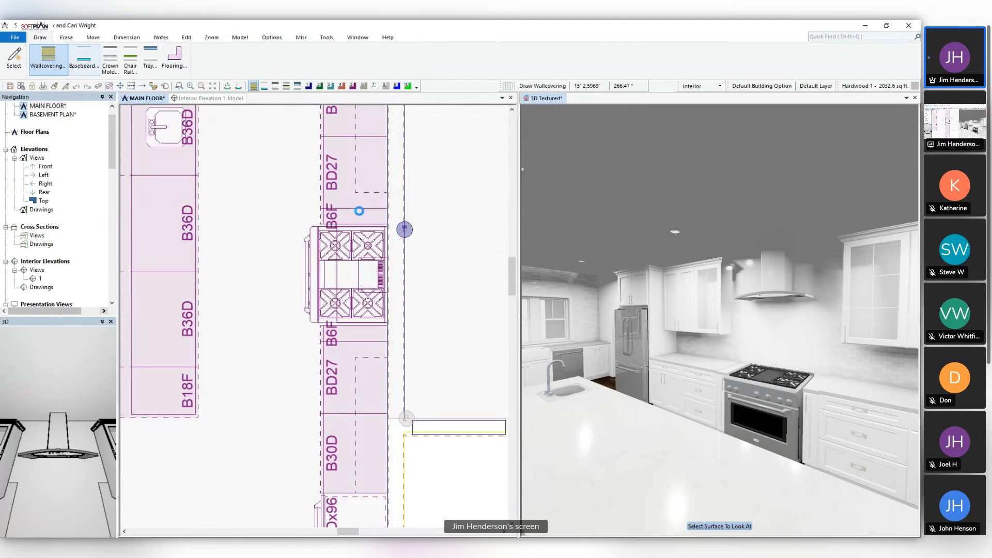
click(708, 358)
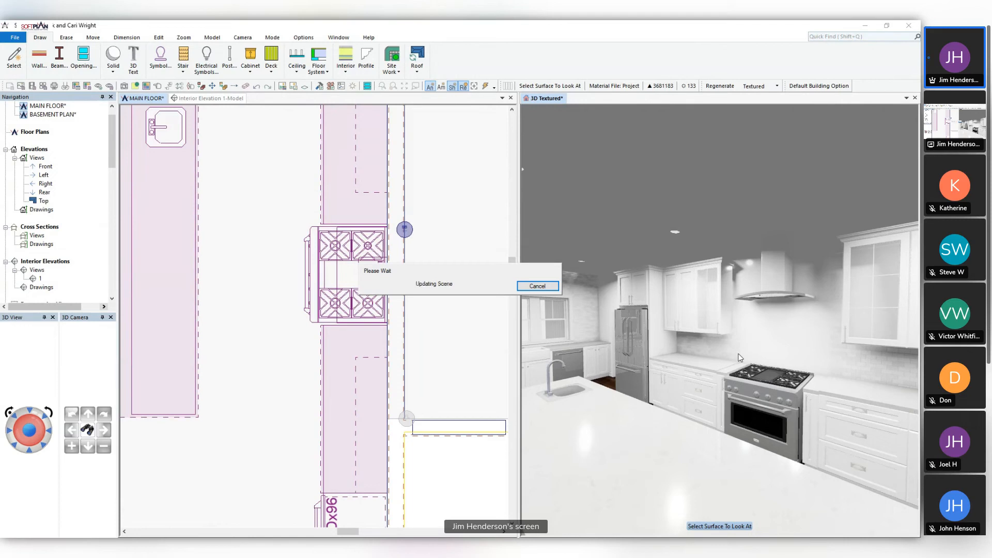
click(786, 341)
click(346, 57)
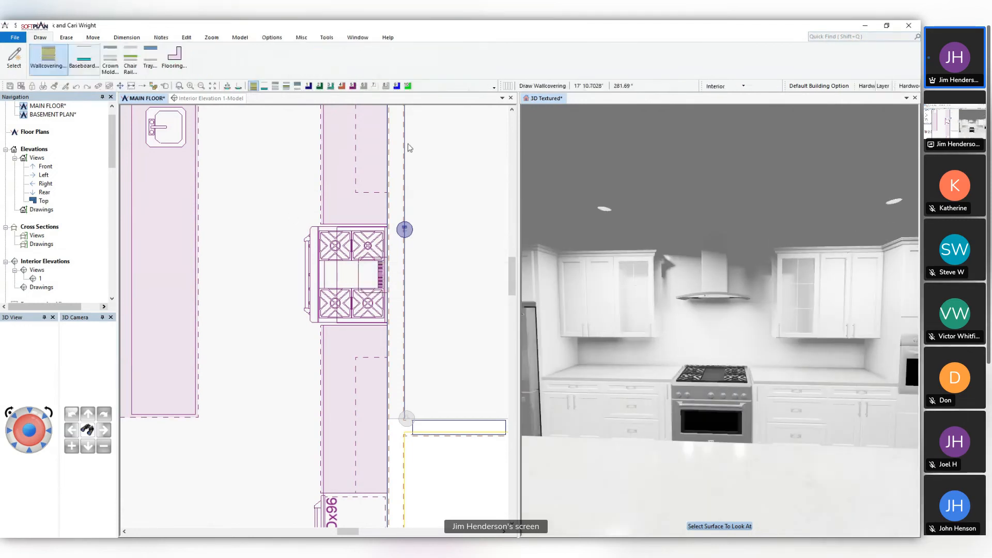
click(209, 98)
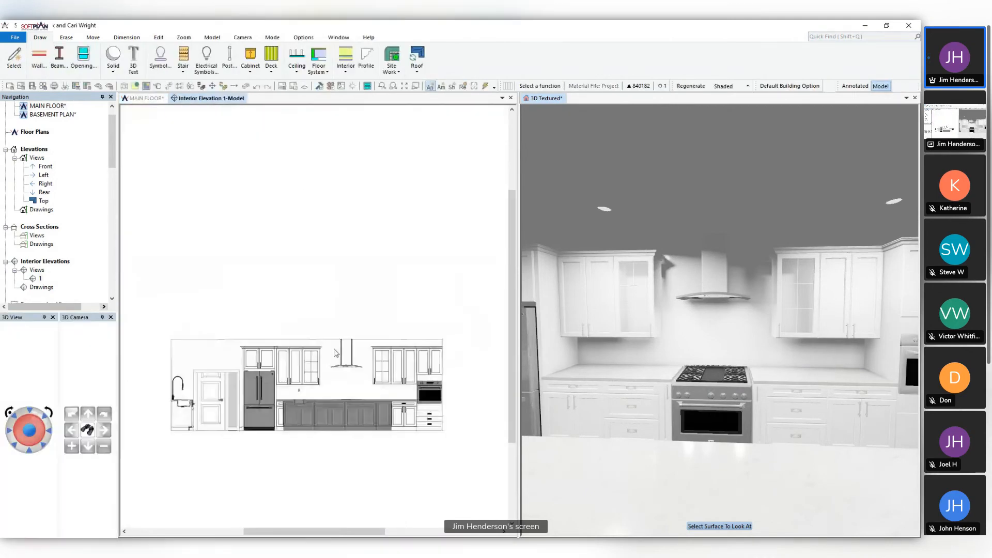
click(144, 99)
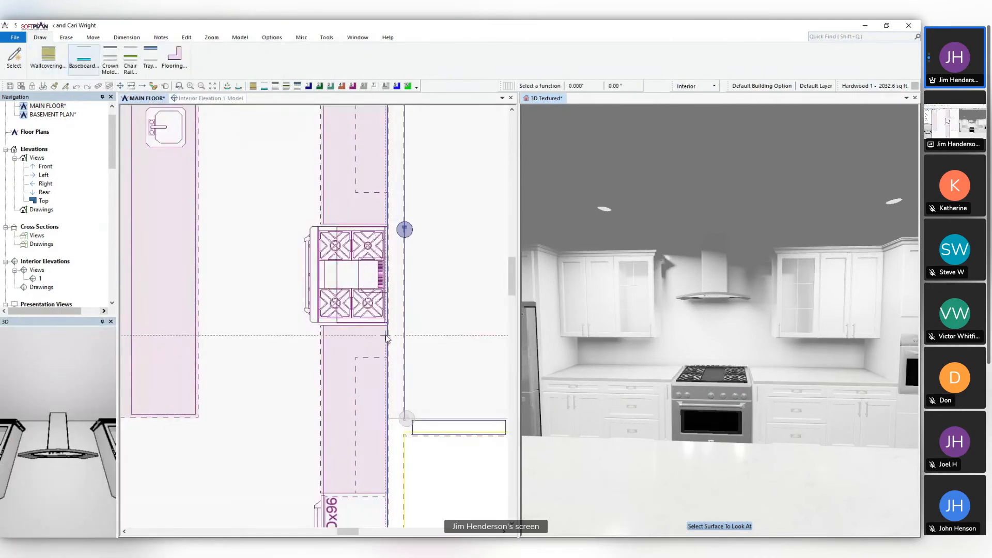
click(713, 86)
click(713, 86)
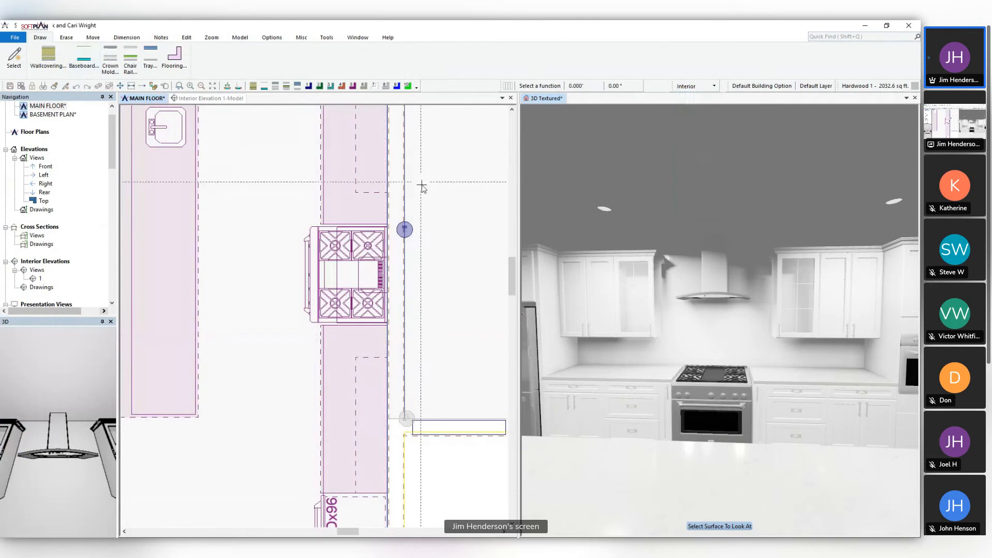
Apply Stone Tile 1 wallcovering by Manual Trace along the range wall, from the oven cabinet to the refrigerator end of the counter
scroll(444, 227, down, 1)
click(48, 57)
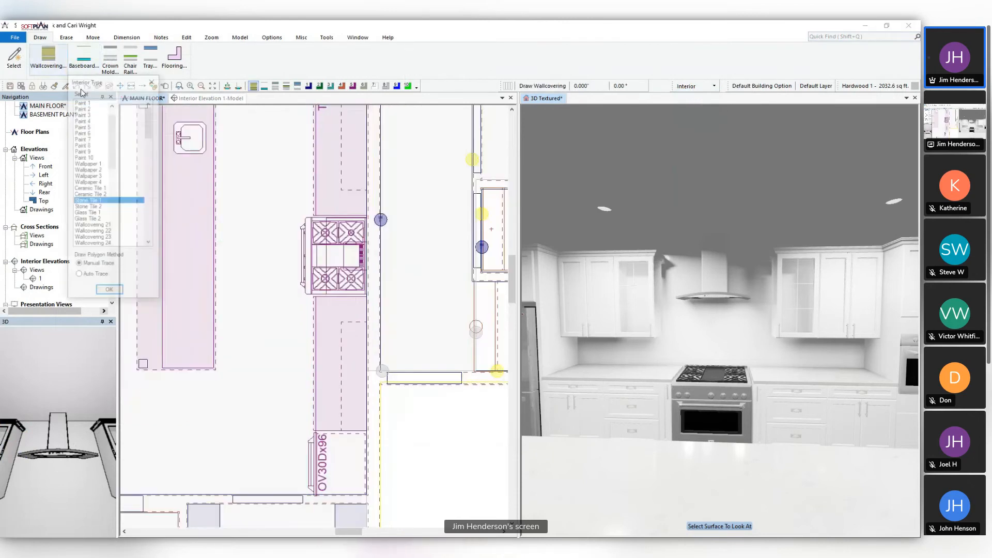
click(109, 292)
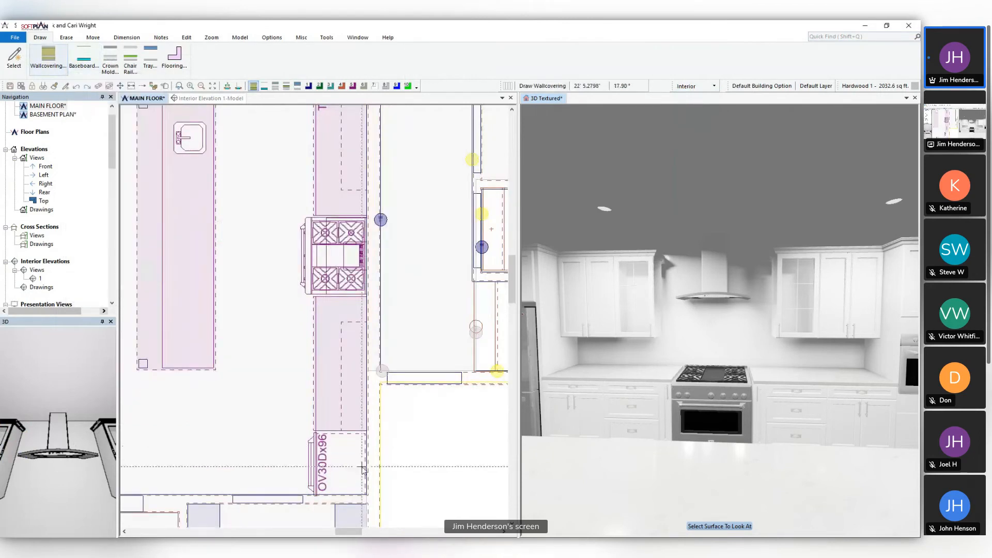
click(367, 431)
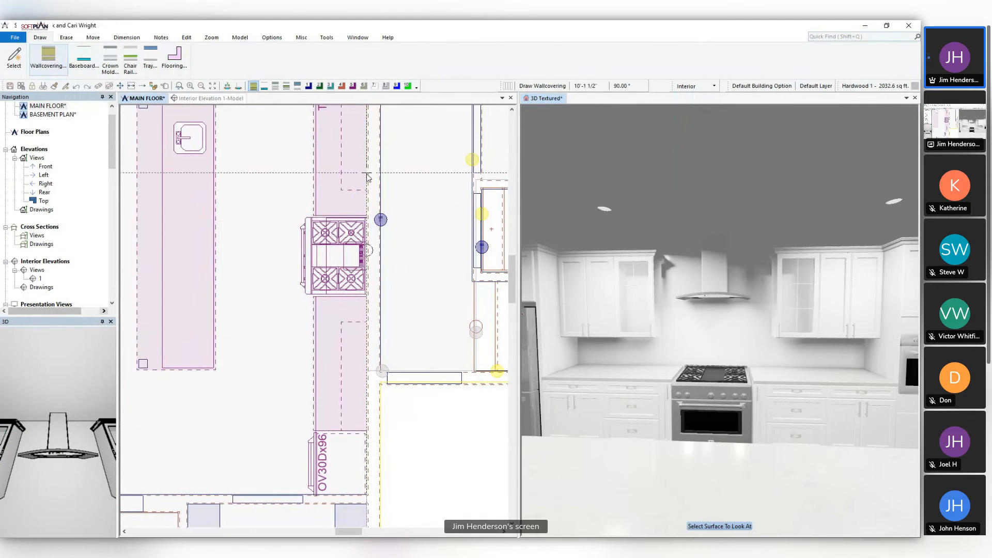
middle_drag(368, 186, 361, 272)
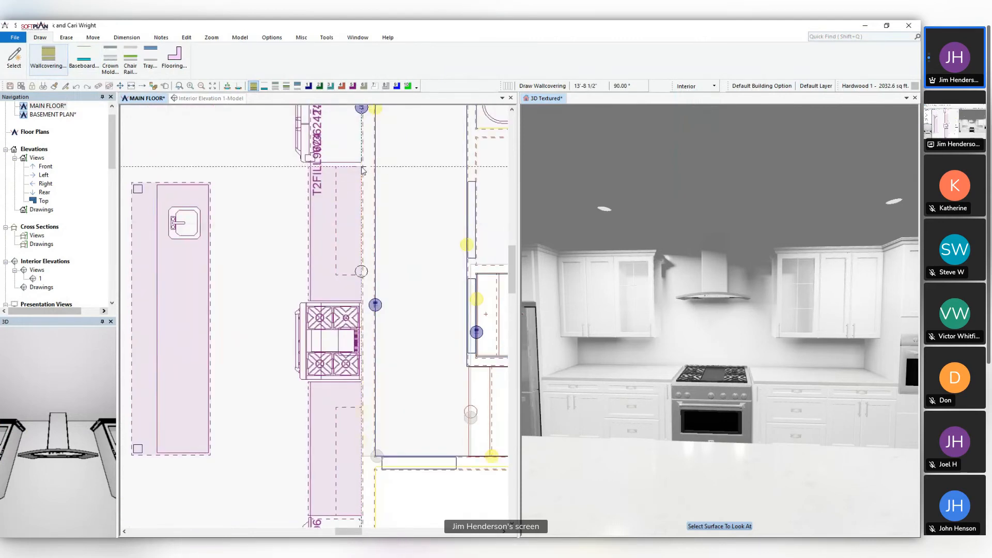
click(363, 169)
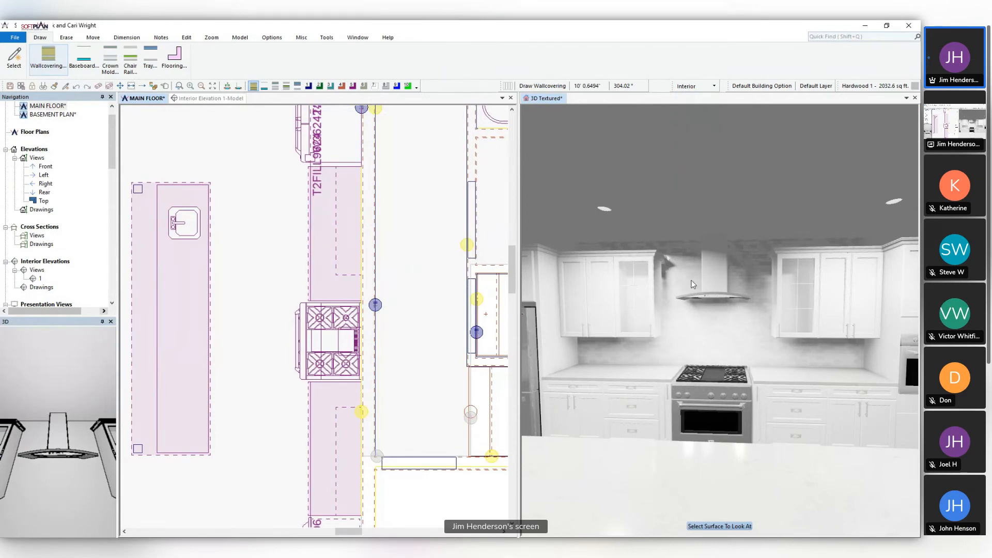
click(714, 320)
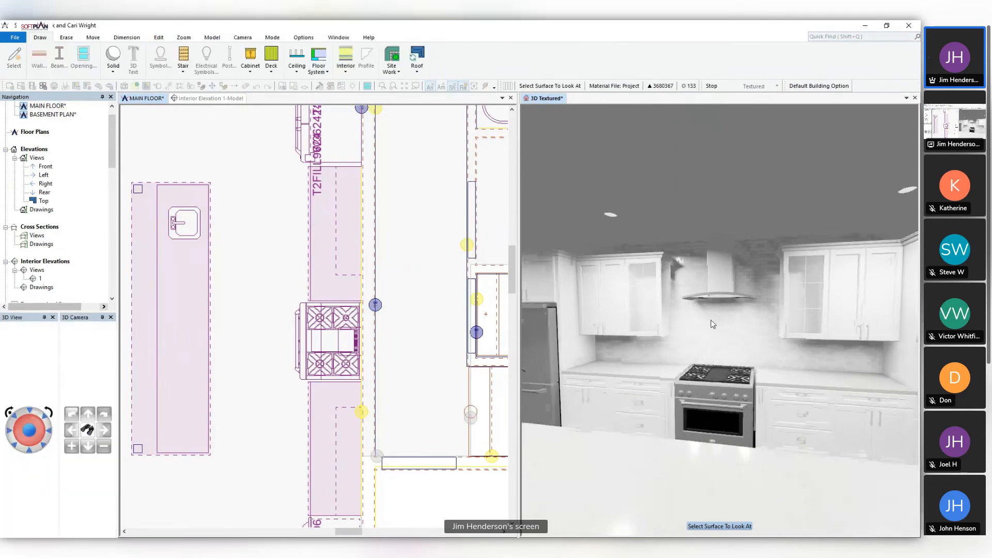
Switch the main floor plan to Electrical mode and erase the recessed light over the kitchen island, near its sink
scroll(718, 314, down, 7)
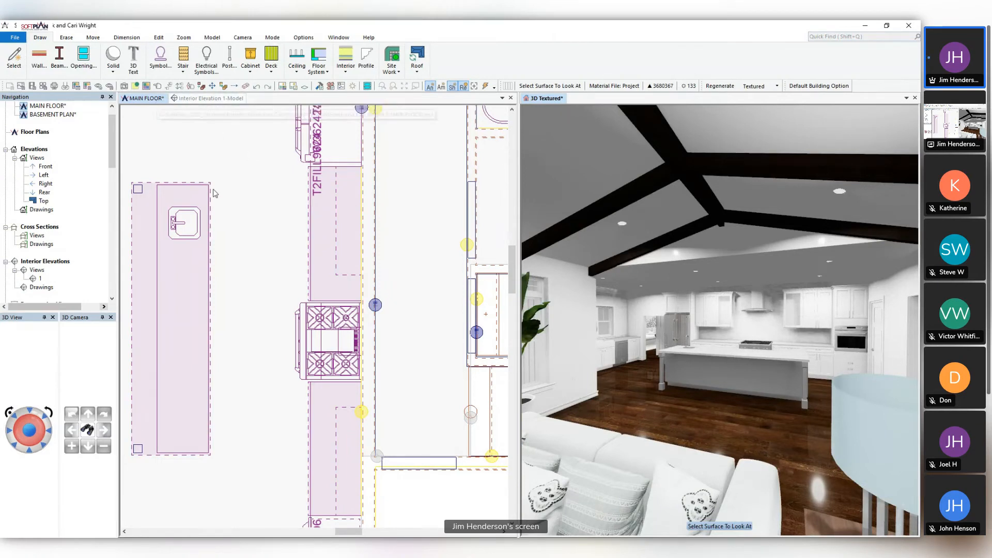
click(236, 193)
scroll(246, 199, down, 1)
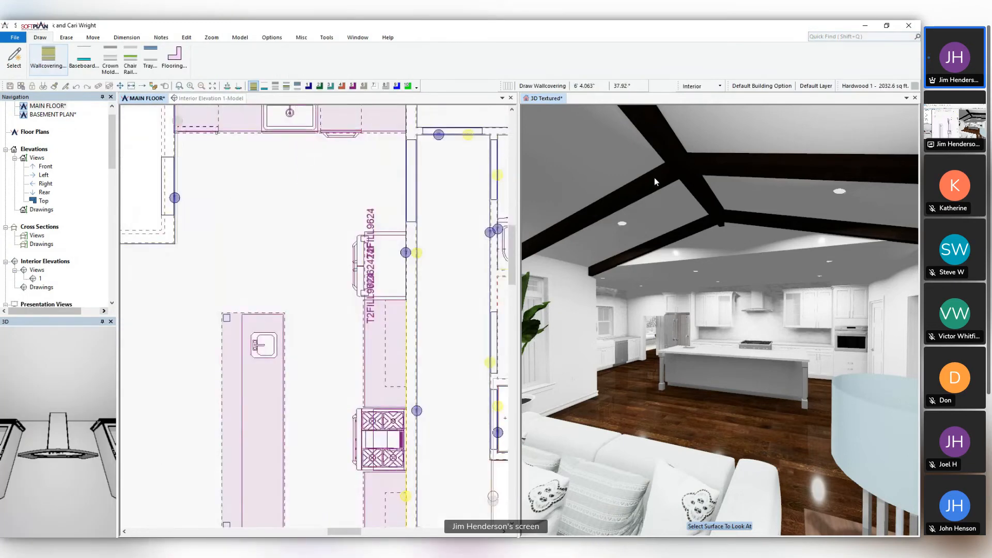
click(701, 86)
click(703, 119)
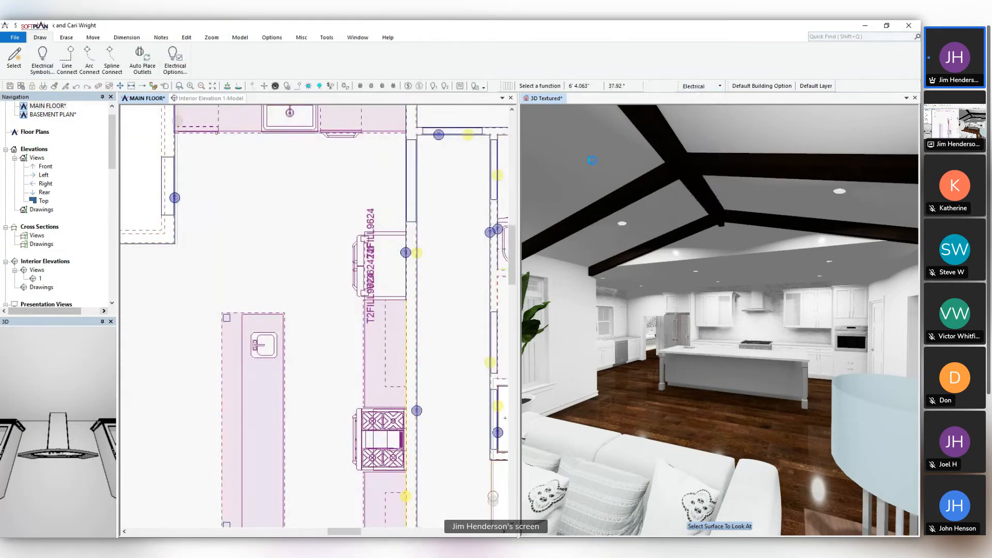
scroll(318, 328, down, 1)
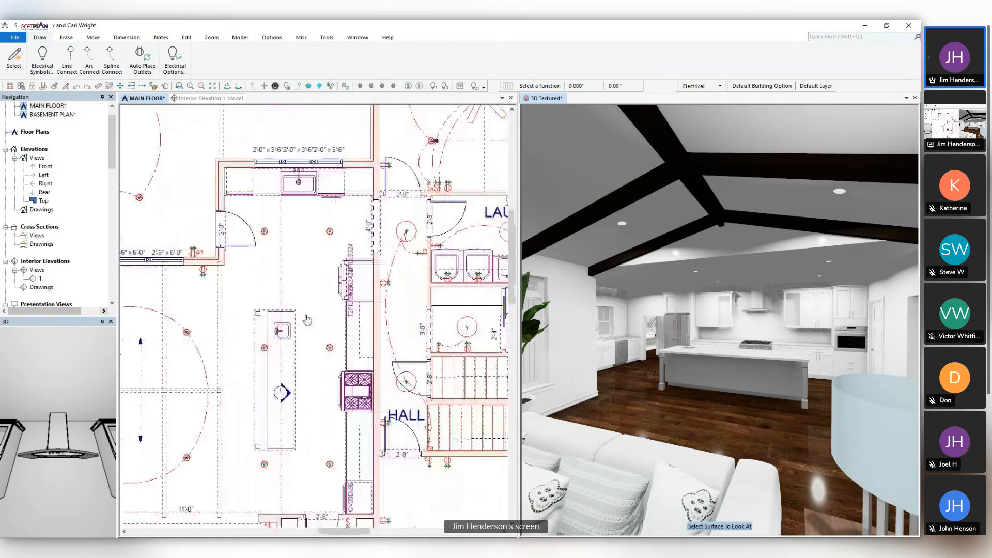
scroll(305, 370, up, 1)
key(Delete)
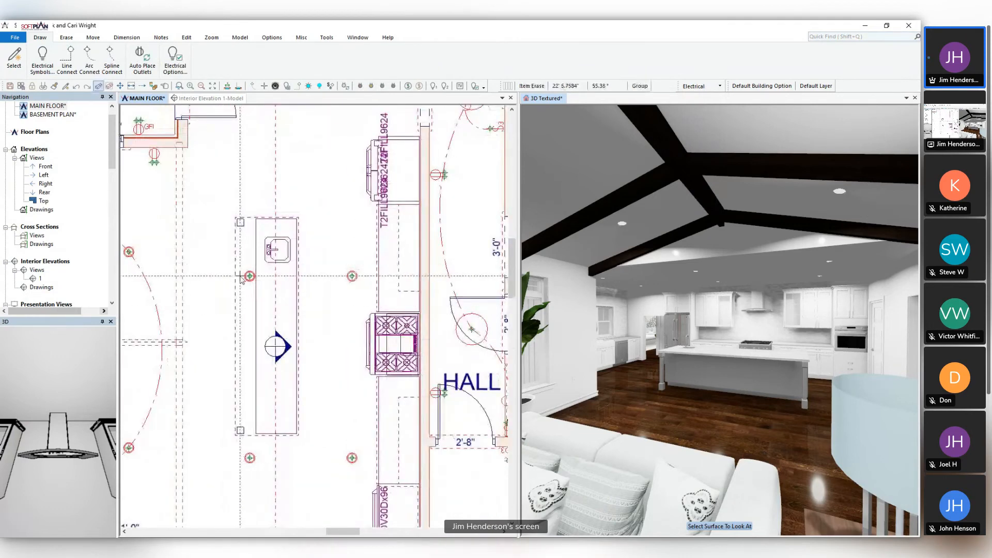
click(249, 277)
middle_drag(285, 306, 282, 290)
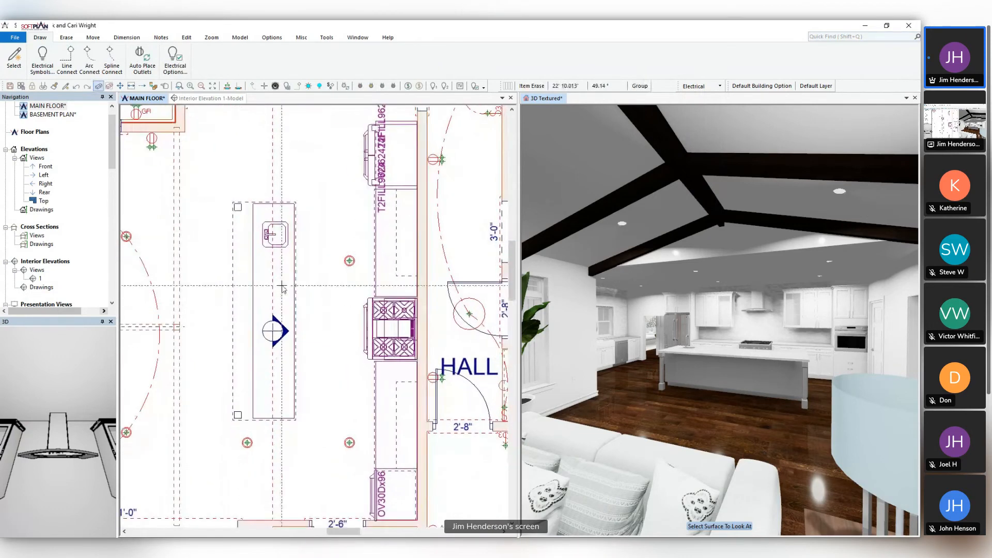
Choose the Helio pendant from the SoftPlan+ SeedDesign Pendant library of electrical symbols
click(42, 58)
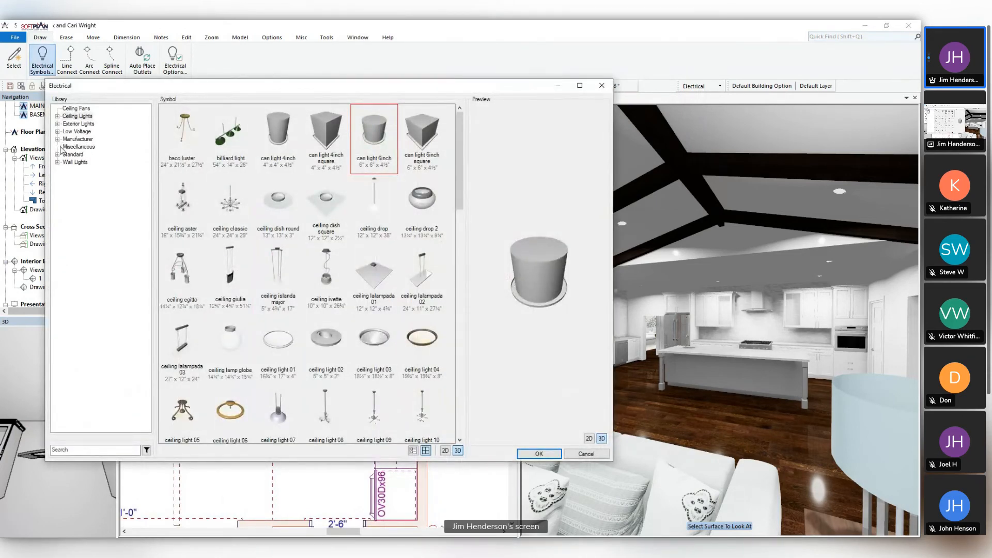
click(57, 139)
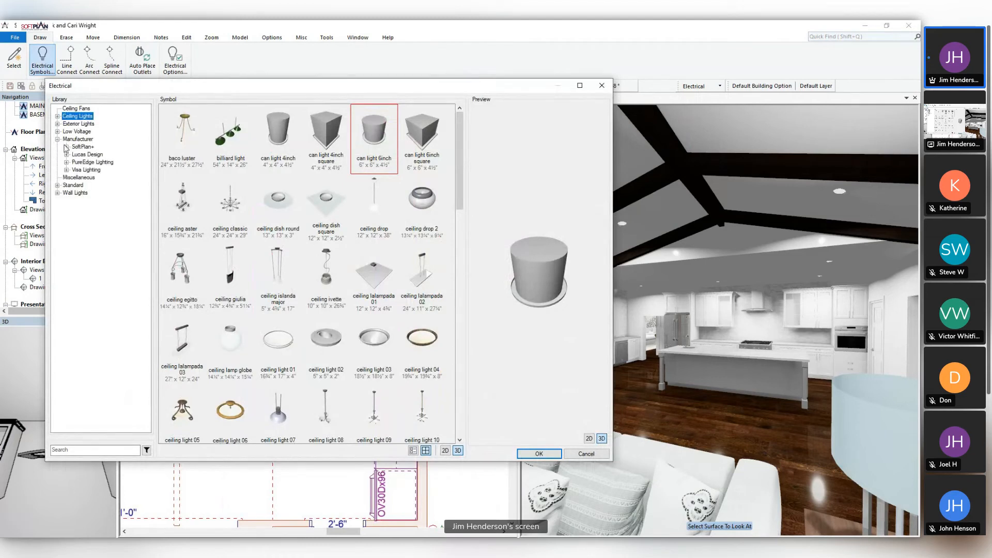
click(67, 148)
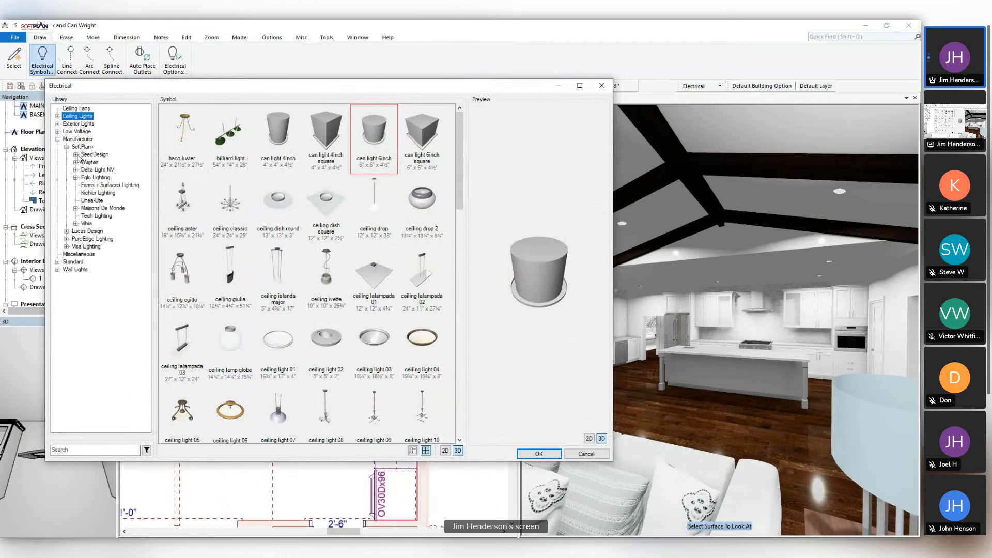
click(76, 154)
click(98, 163)
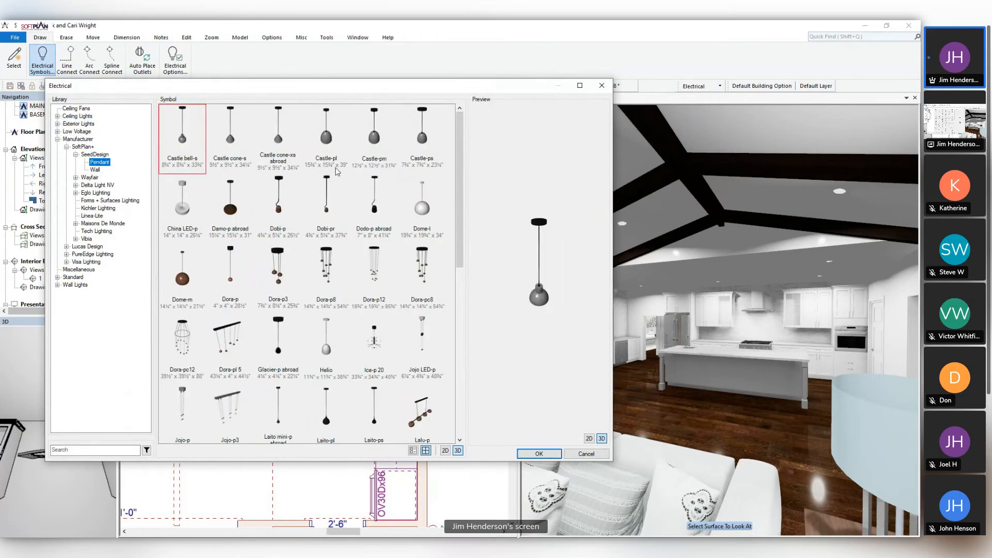
scroll(341, 186, down, 1)
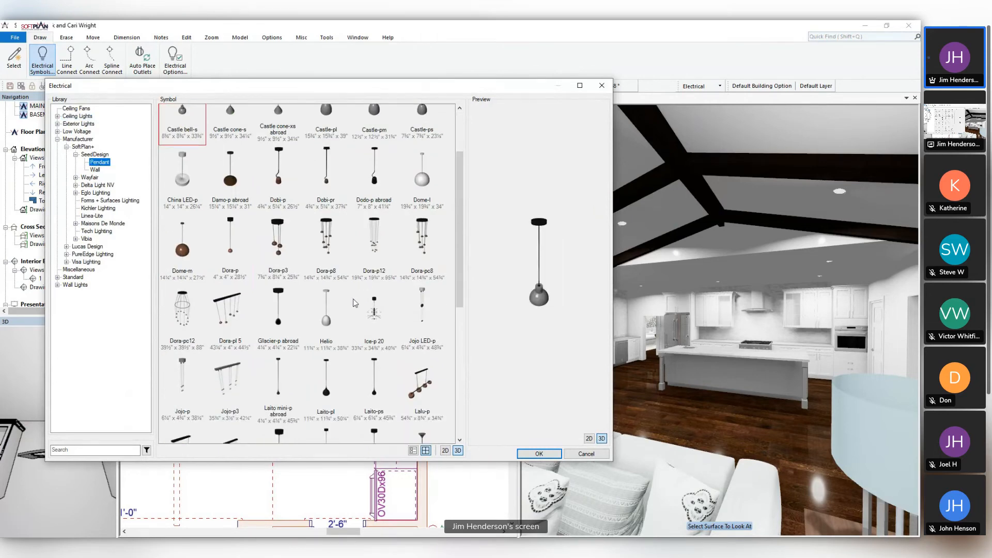
scroll(355, 302, down, 8)
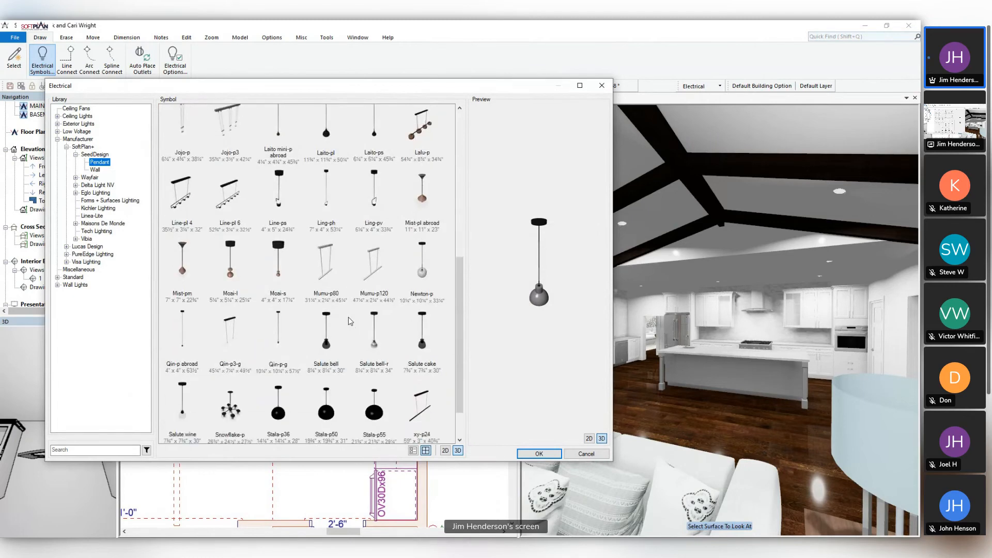
scroll(348, 318, down, 3)
scroll(349, 314, up, 5)
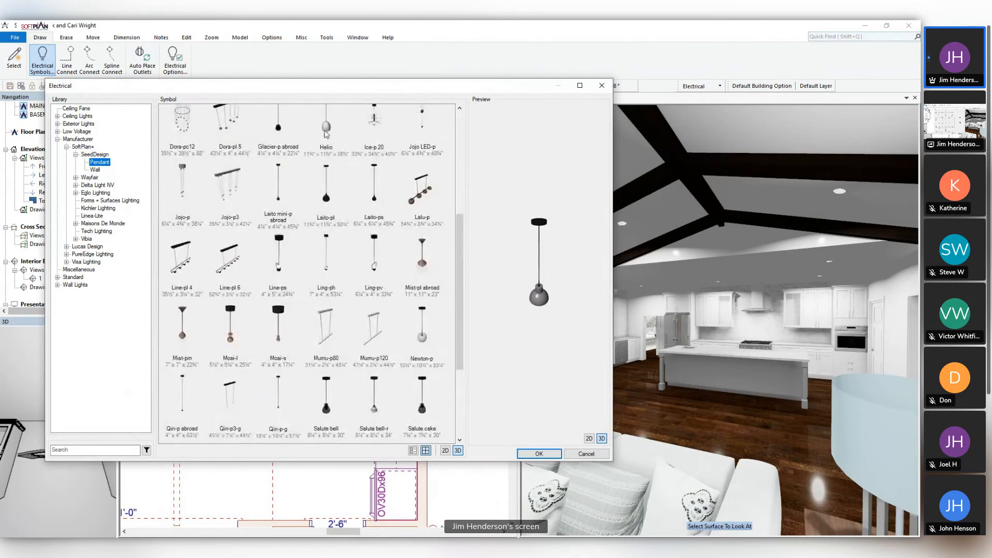
click(326, 134)
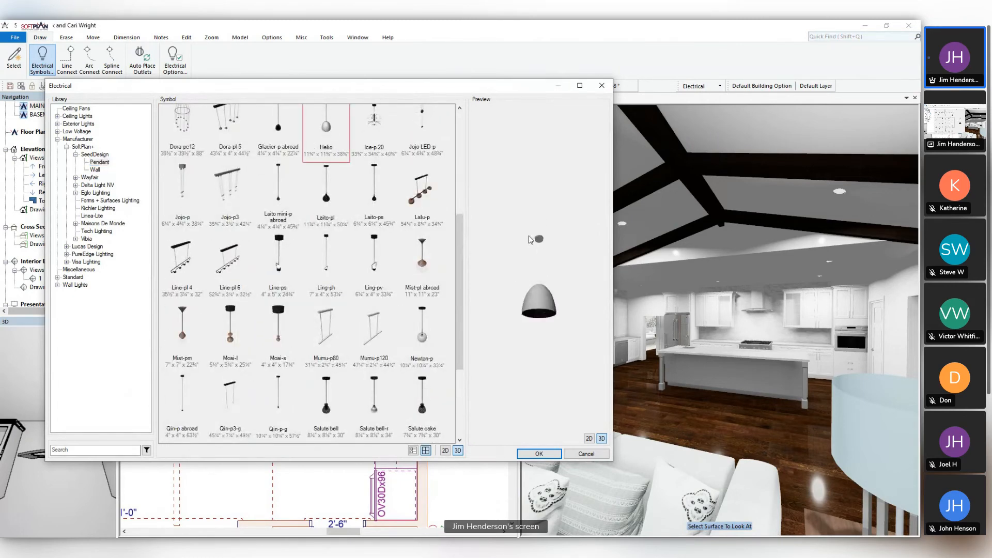
click(539, 454)
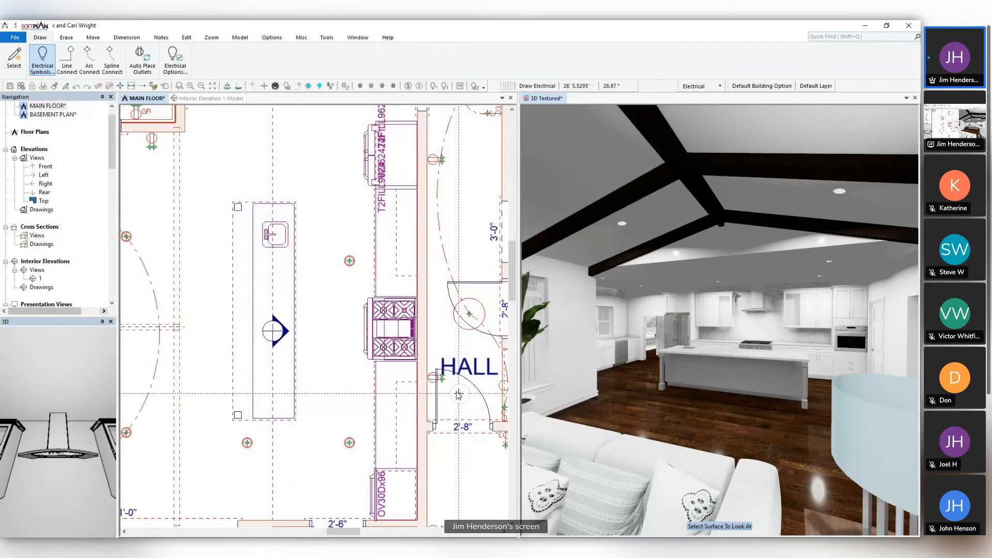
Place the Helio pendant over the middle of the kitchen island using the centerline
scroll(458, 395, down, 1)
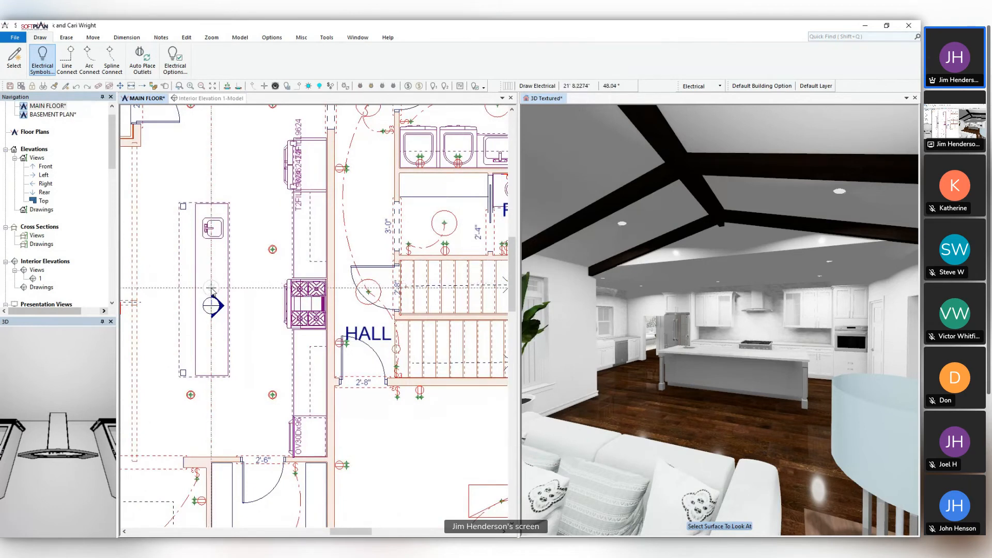
key(c)
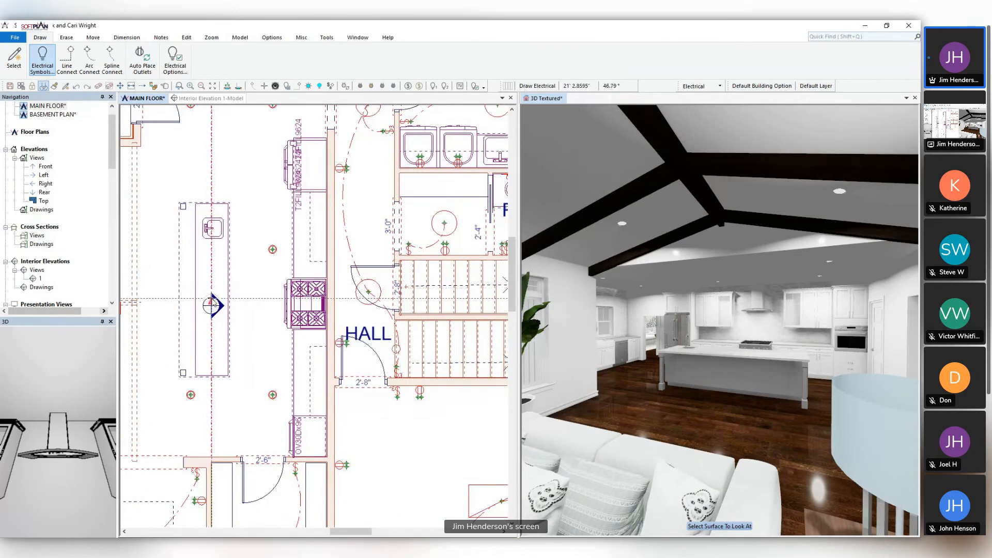
scroll(212, 300, up, 5)
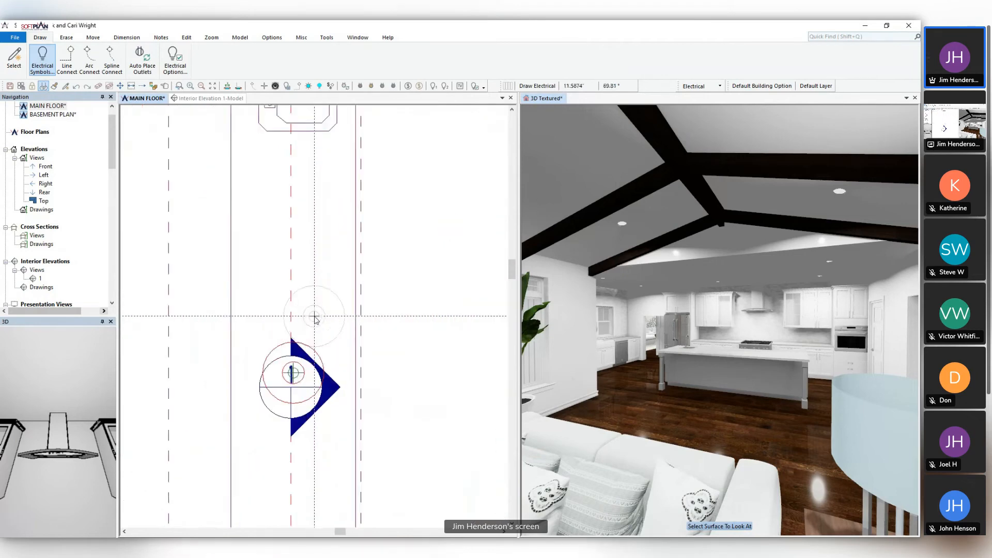
Copy the Helio pendant once toward the island sink at a distance of 3' 3.875"
right_click(291, 372)
mouse_move(331, 374)
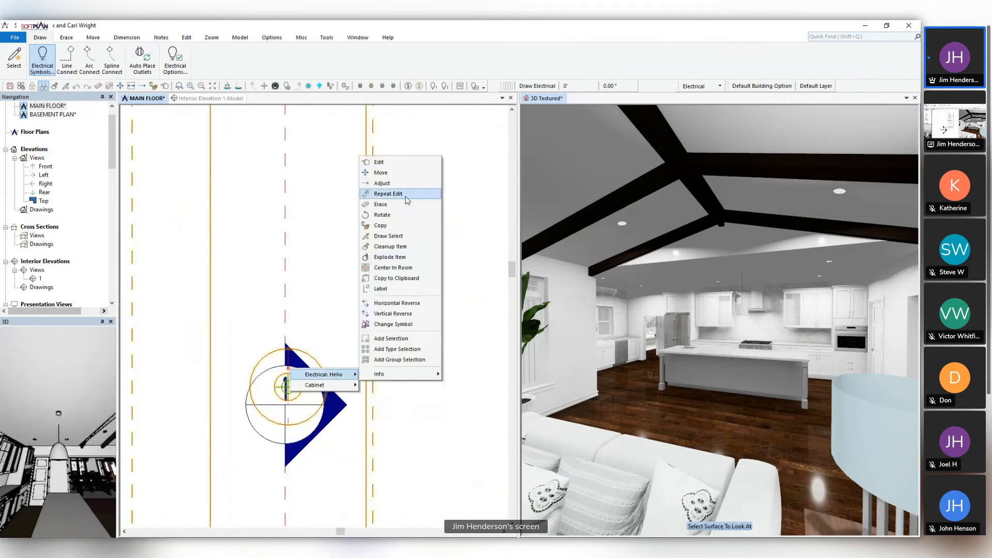
click(399, 225)
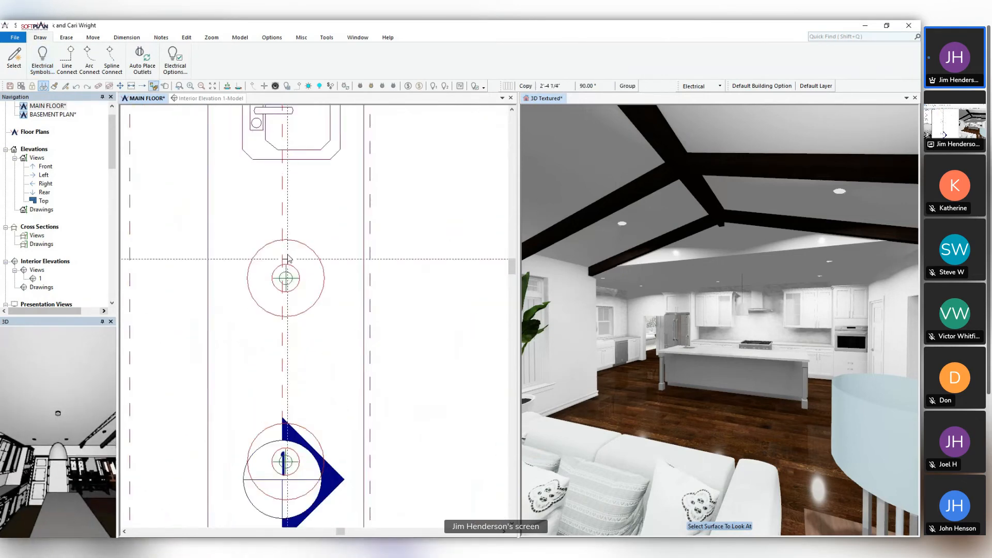
click(289, 184)
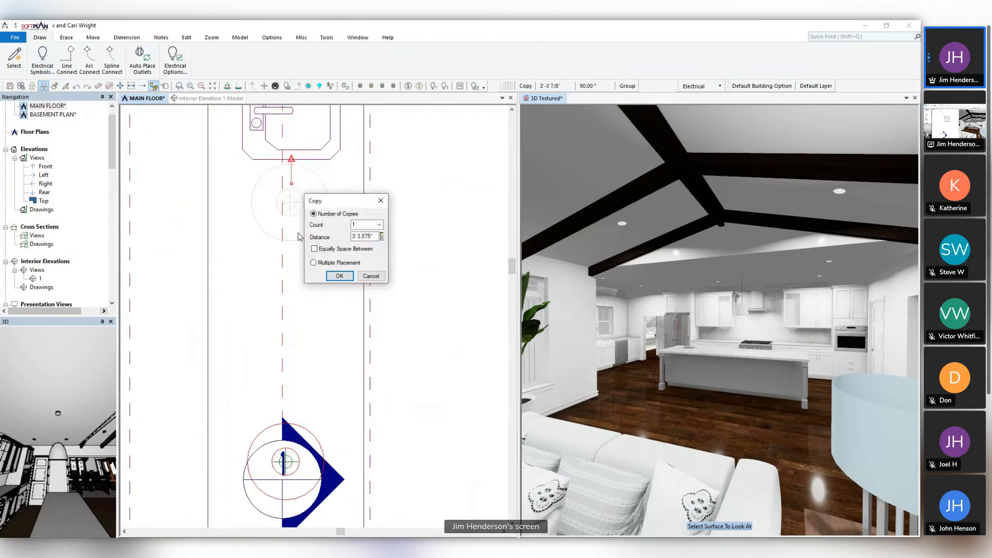
click(339, 280)
Copy the middle Helio pendant once toward the island end opposite the sink, at a distance of 3' 0.9688"
scroll(338, 281, down, 4)
middle_drag(338, 285, 336, 232)
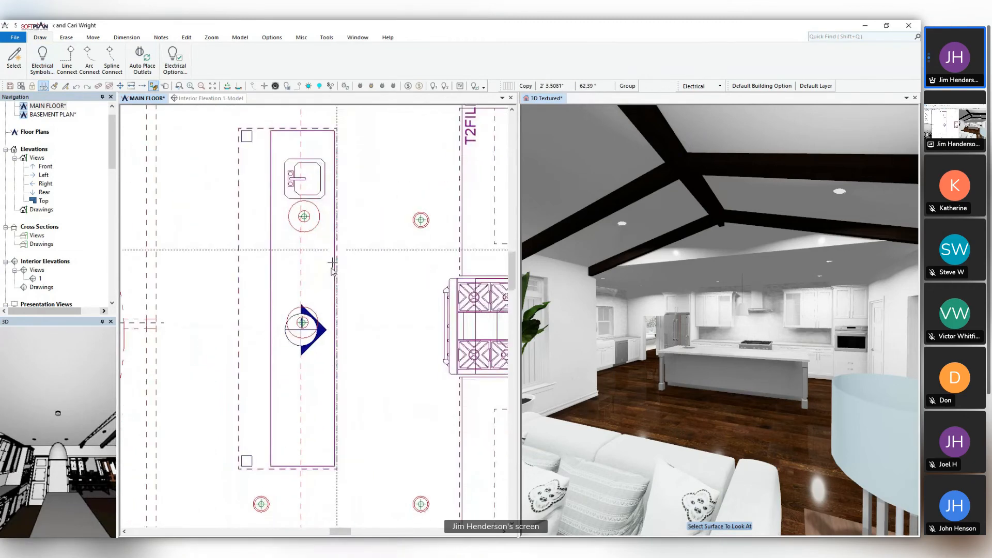
click(299, 308)
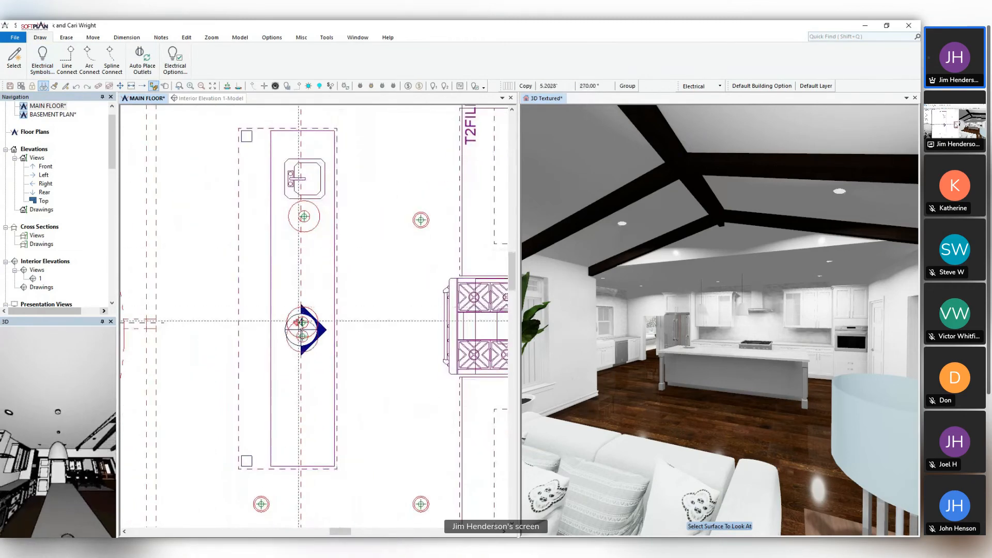
click(300, 407)
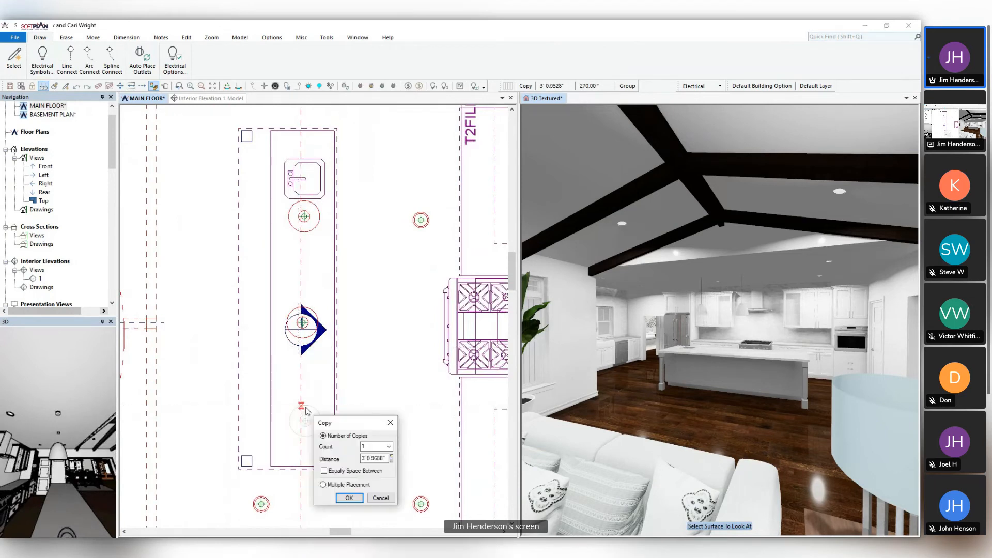
click(348, 498)
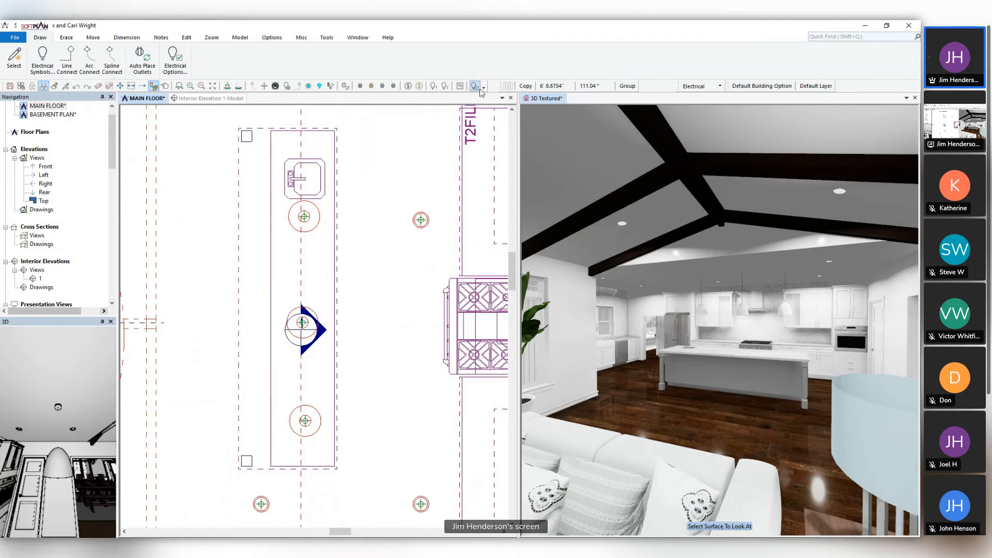
Copy the light blue surface material from the drum-shaped object in the 3D foreground onto the island pendant shades
click(532, 104)
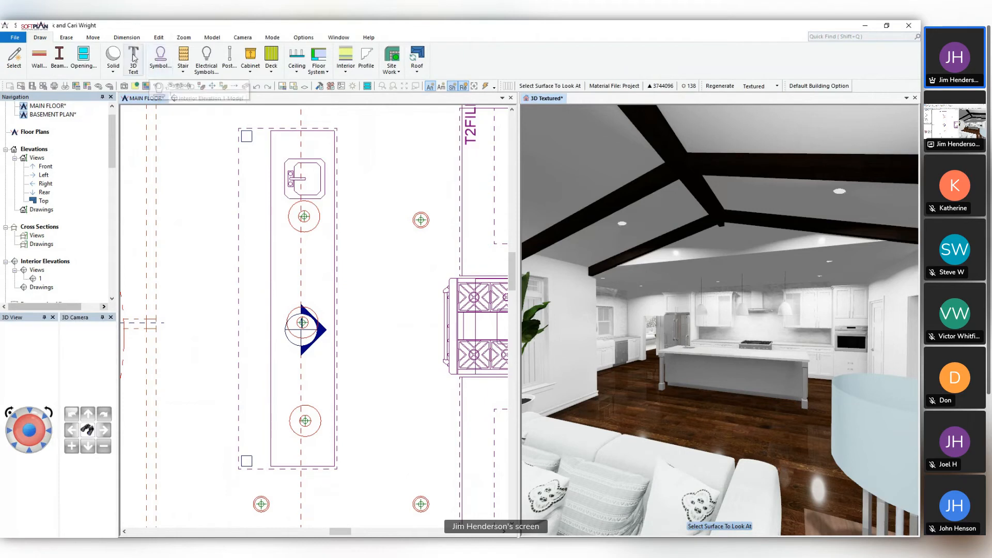
click(165, 40)
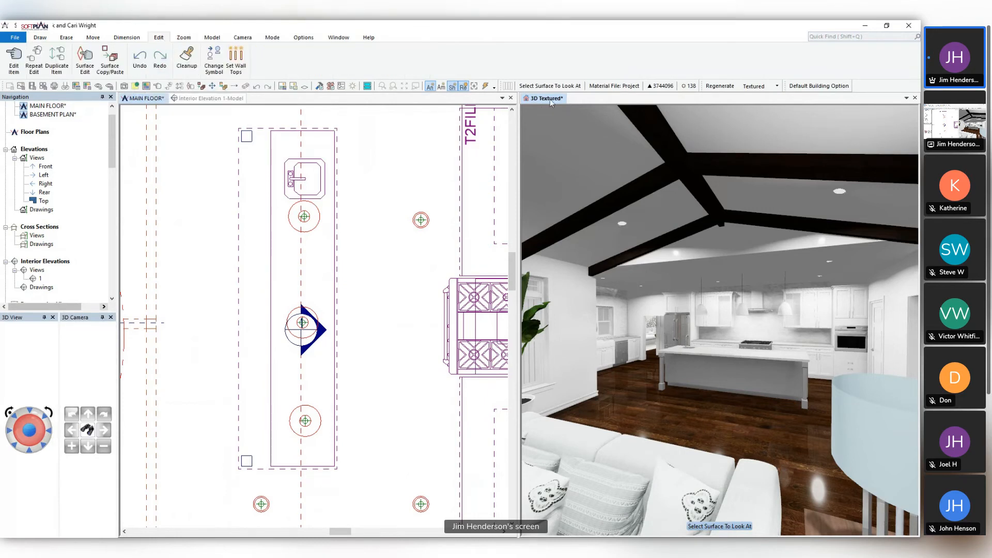
click(109, 59)
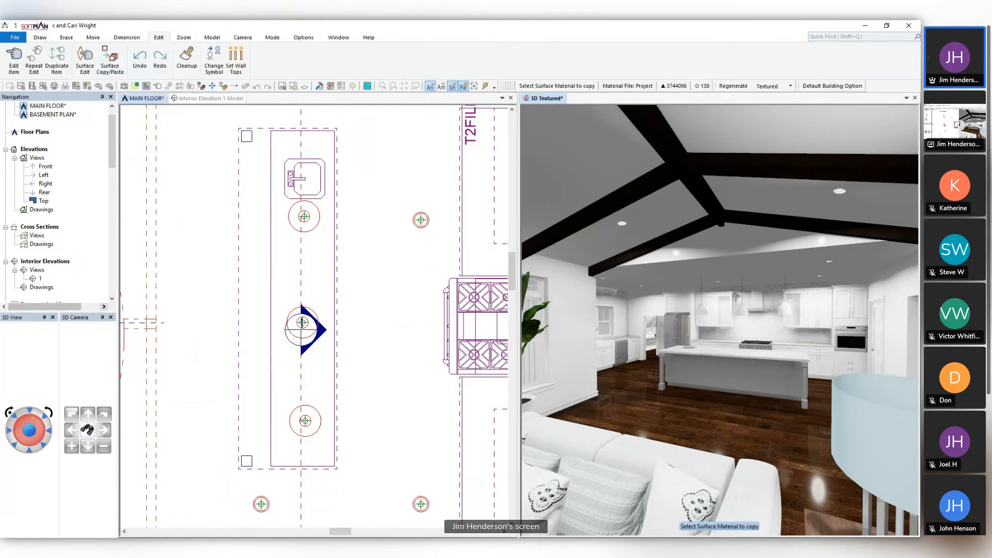
click(882, 440)
click(786, 310)
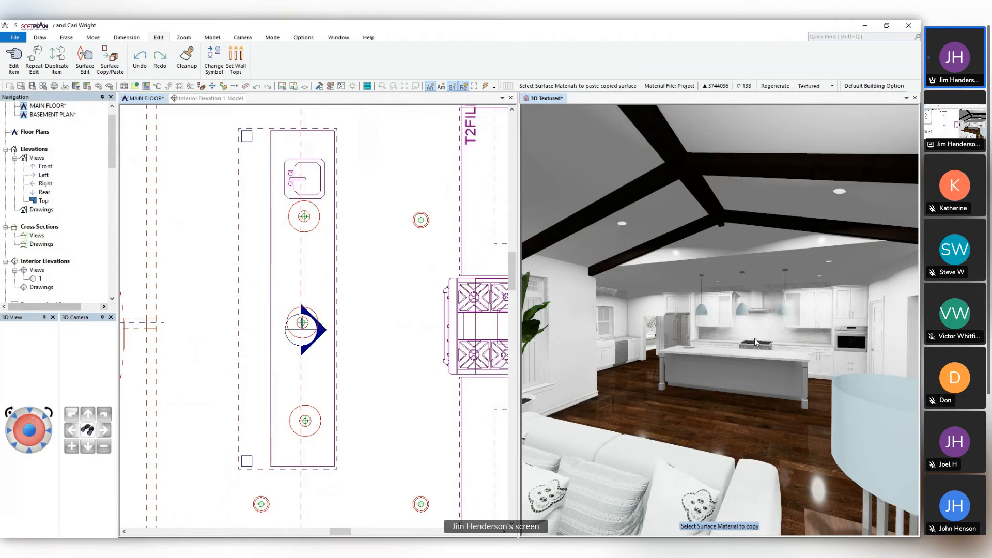
scroll(734, 353, up, 3)
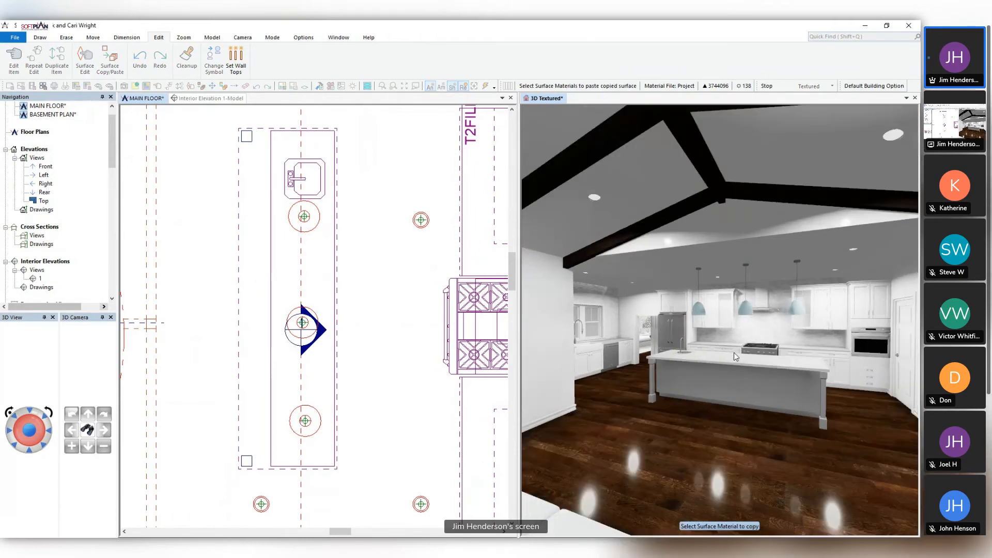
scroll(734, 353, up, 2)
middle_drag(733, 352, 190, 212)
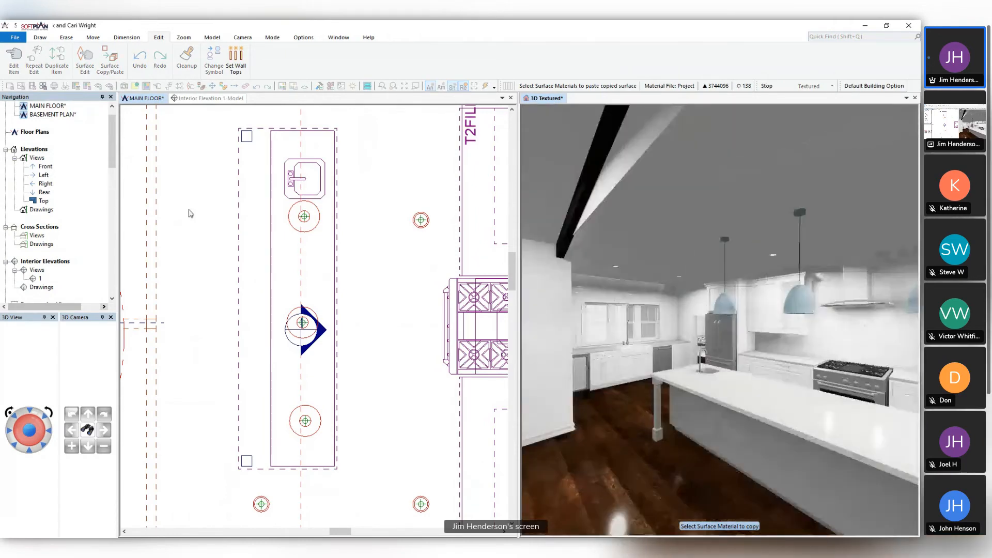
Copy an island pendant to the kitchen sink below the window and check it in 3D
click(300, 232)
scroll(300, 232, down, 3)
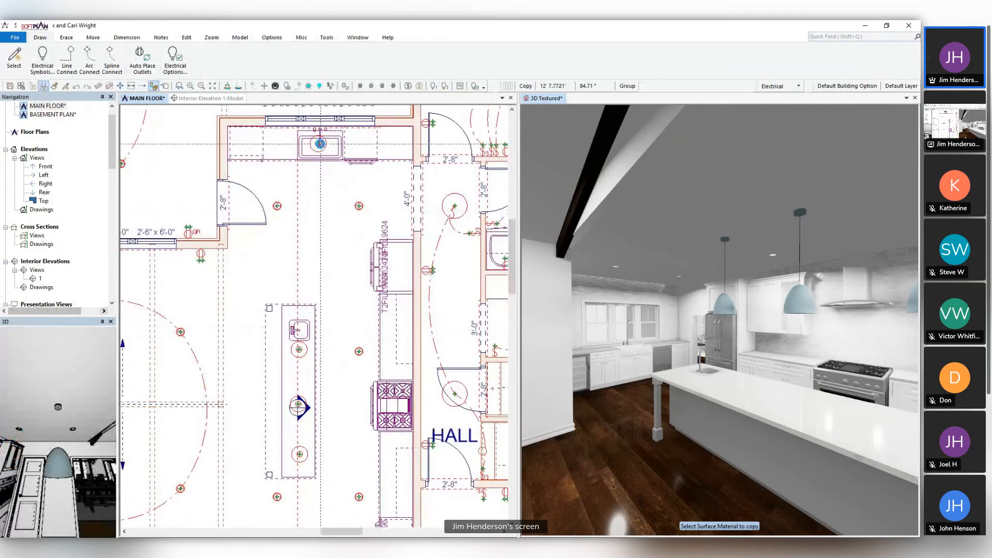
click(320, 145)
click(375, 239)
middle_drag(572, 297, 656, 342)
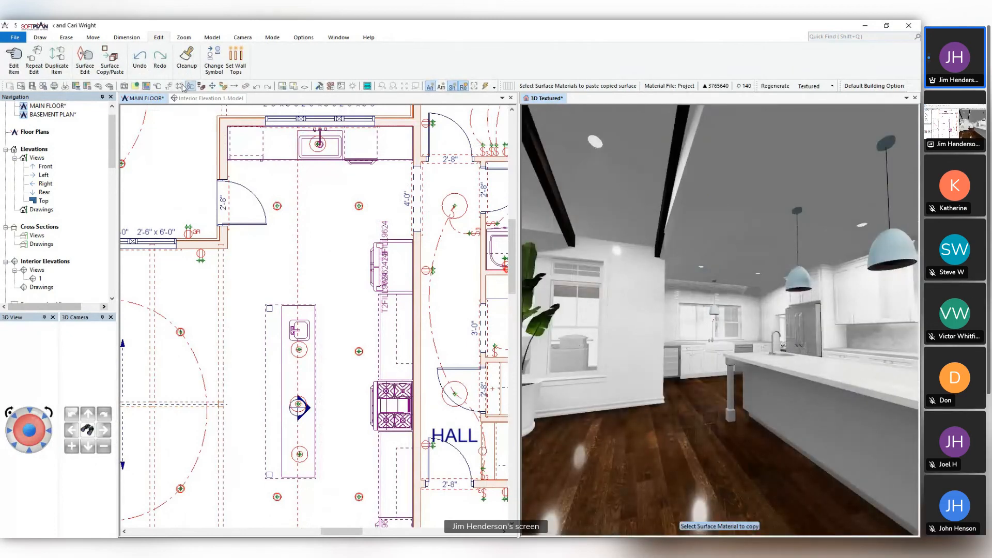
click(350, 236)
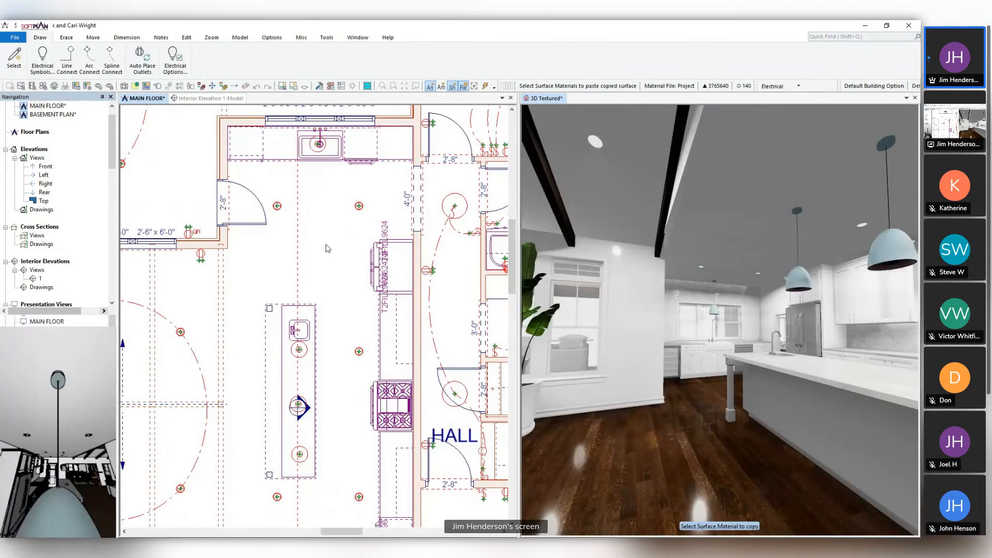
scroll(406, 189, down, 3)
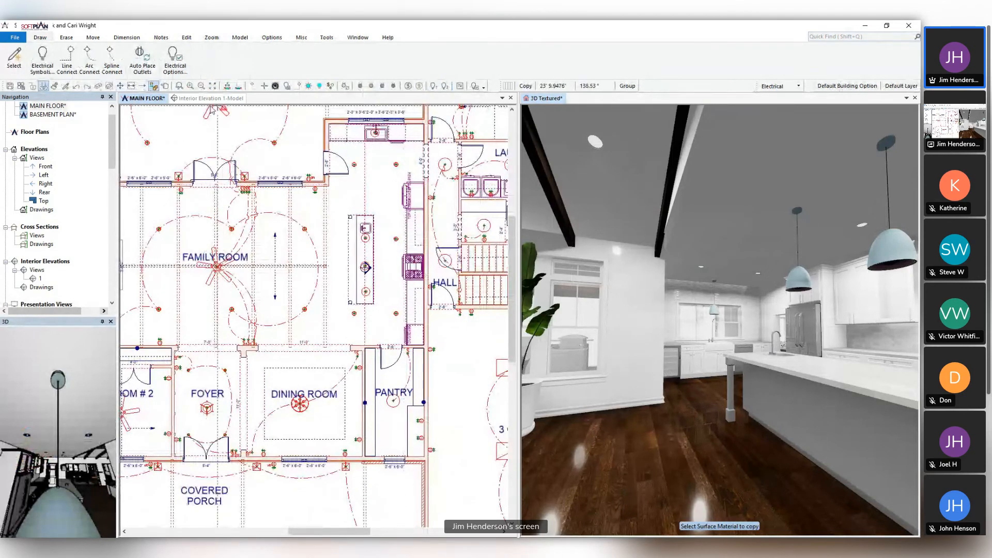
Switch from electrical to drawing mode, then show the Furniture layer and make it the active layer
click(782, 86)
click(784, 96)
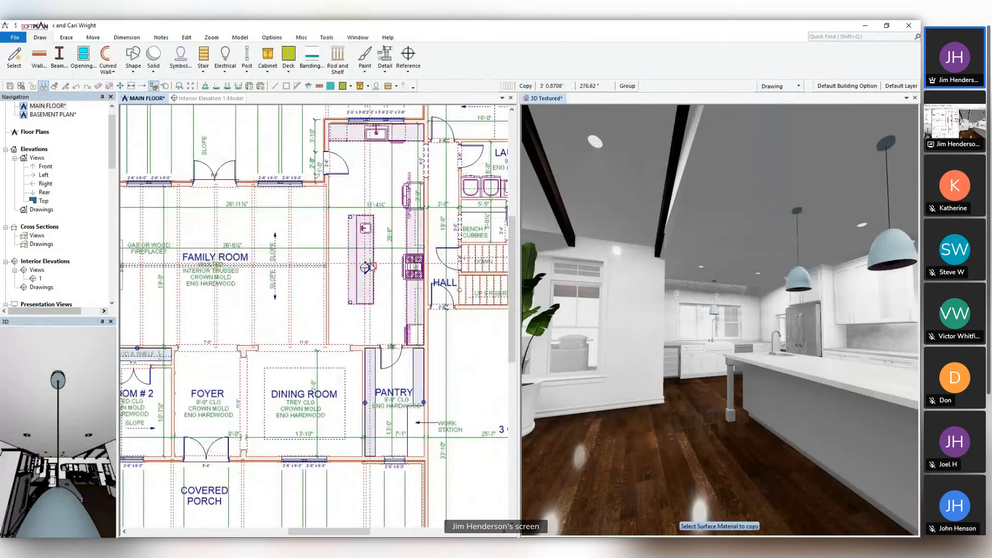
click(901, 86)
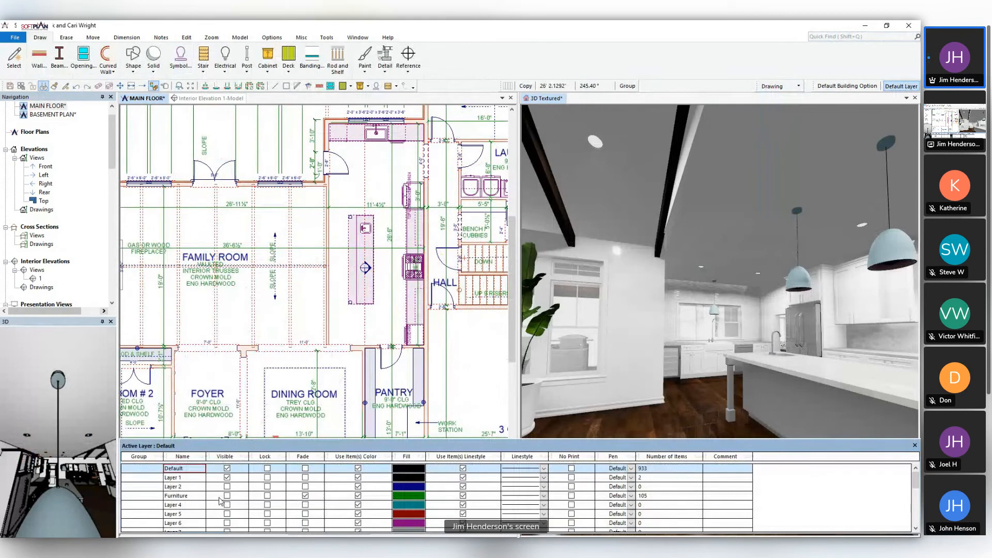
click(220, 497)
click(227, 495)
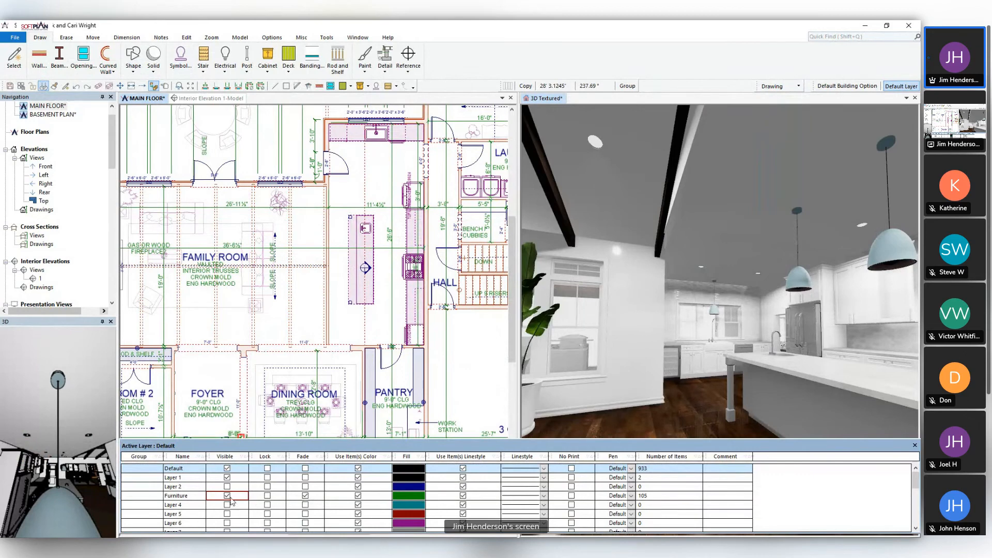
click(228, 496)
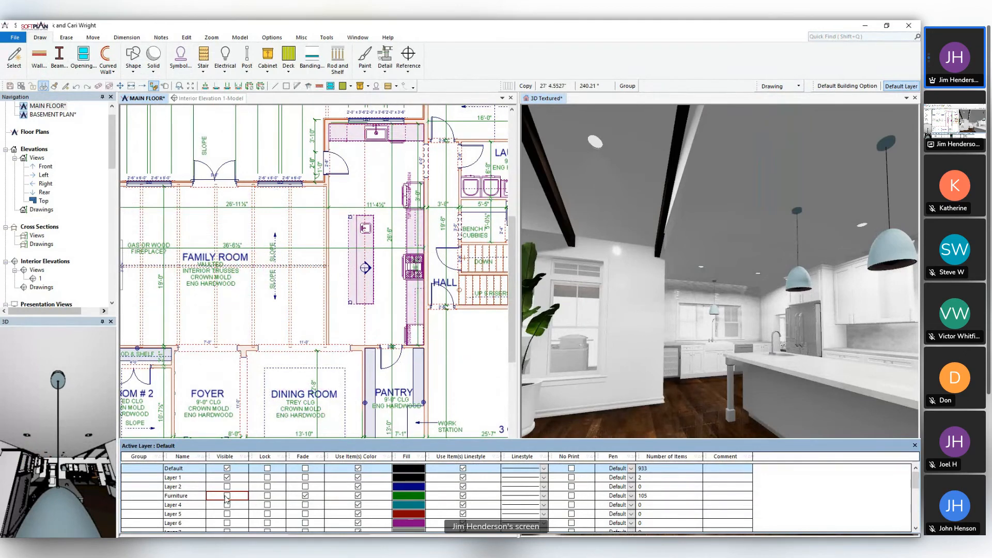
click(228, 497)
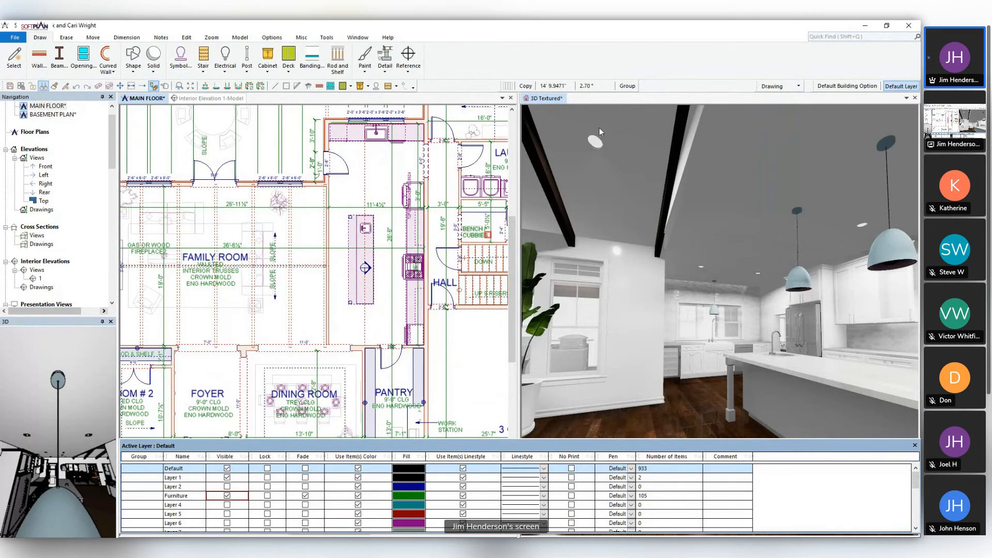
click(197, 498)
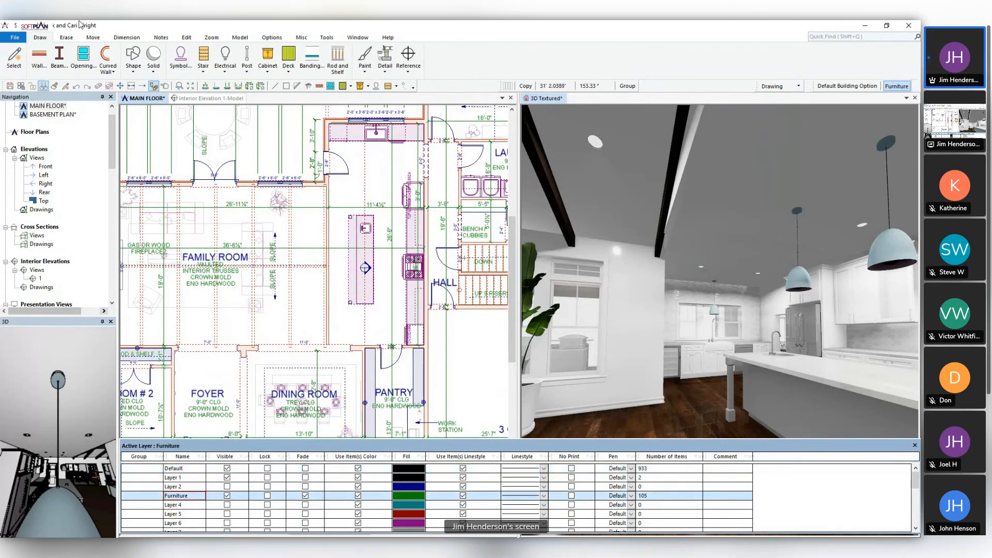
Search the symbol library for "stool", look through the results and compare them with the stools in the finished kitchen model
click(179, 58)
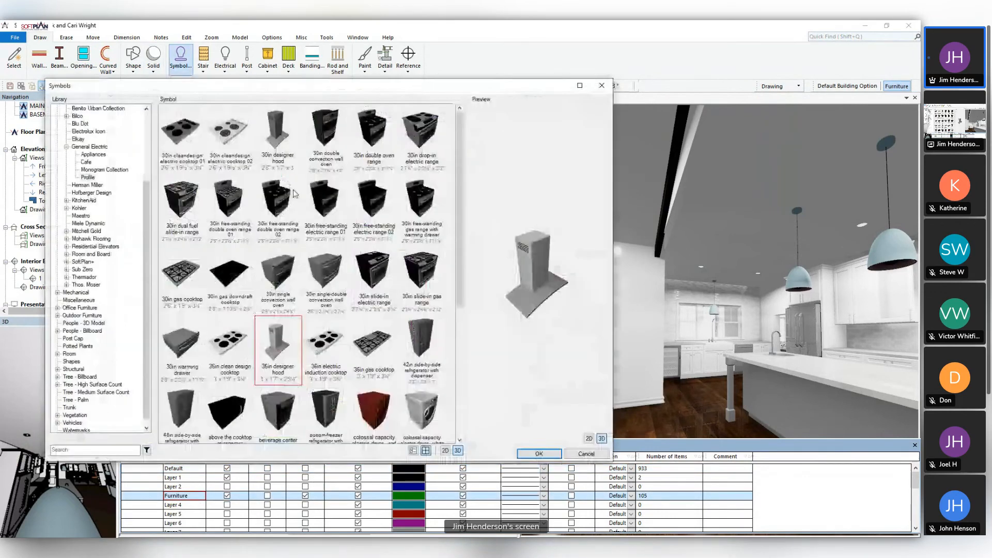
click(91, 450)
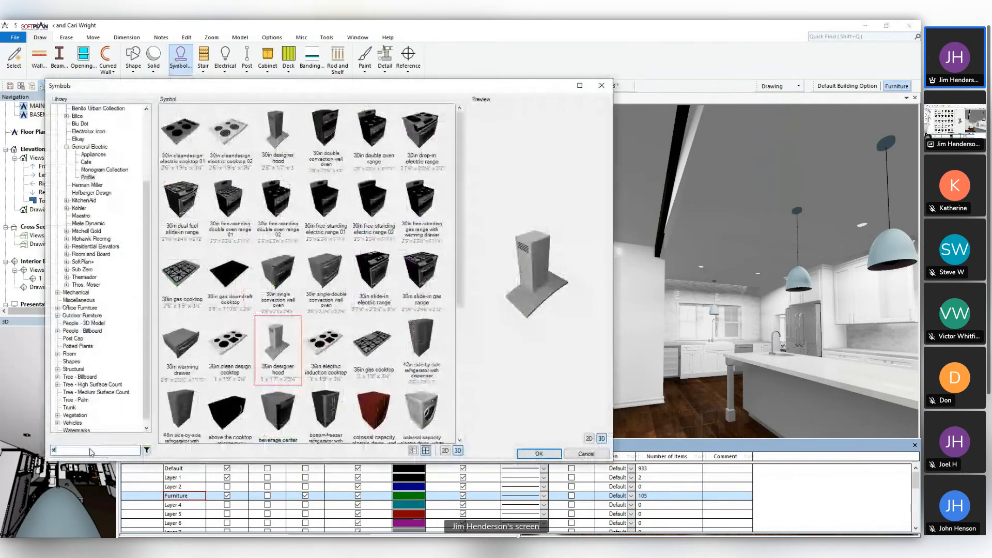
text(stool)
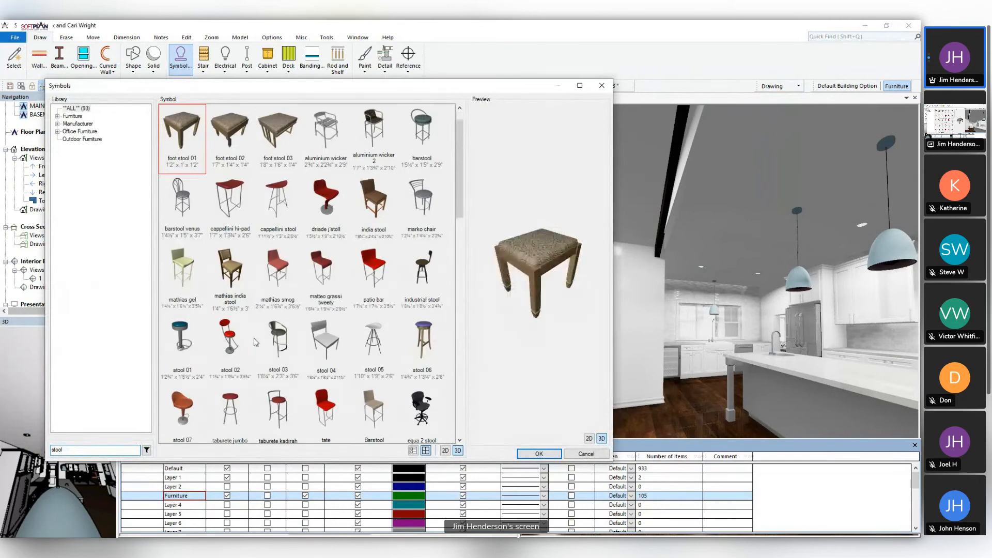
scroll(261, 342, down, 5)
scroll(261, 342, down, 3)
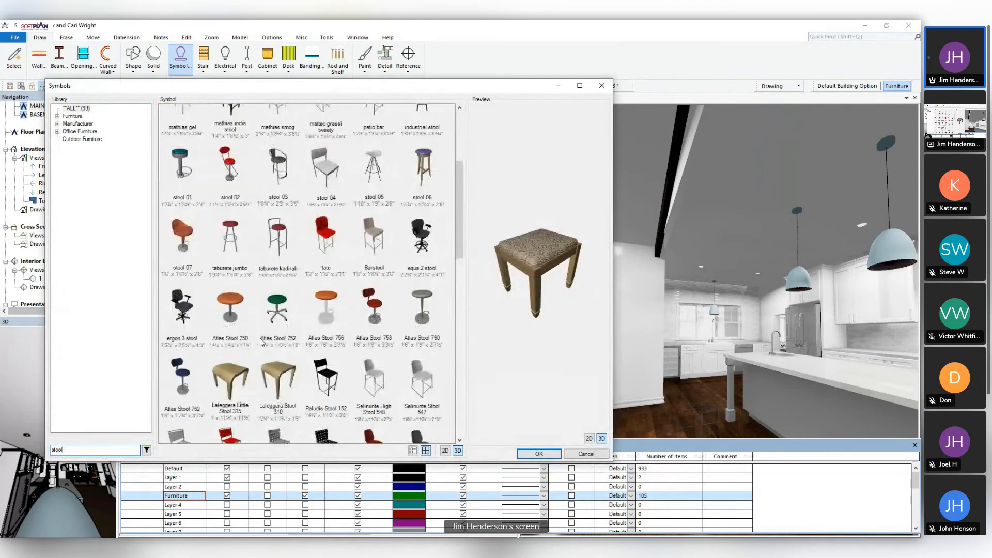
scroll(261, 341, down, 4)
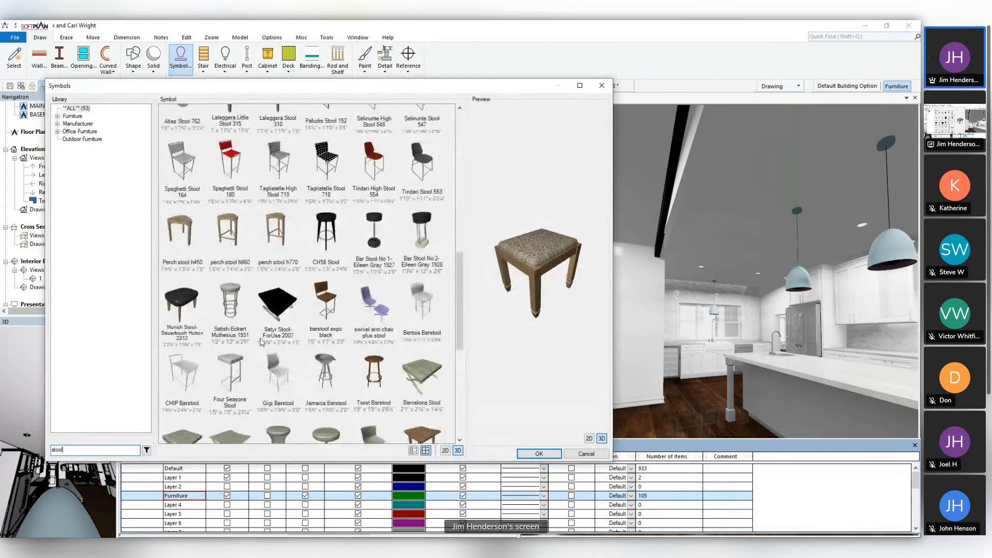
scroll(259, 338, down, 3)
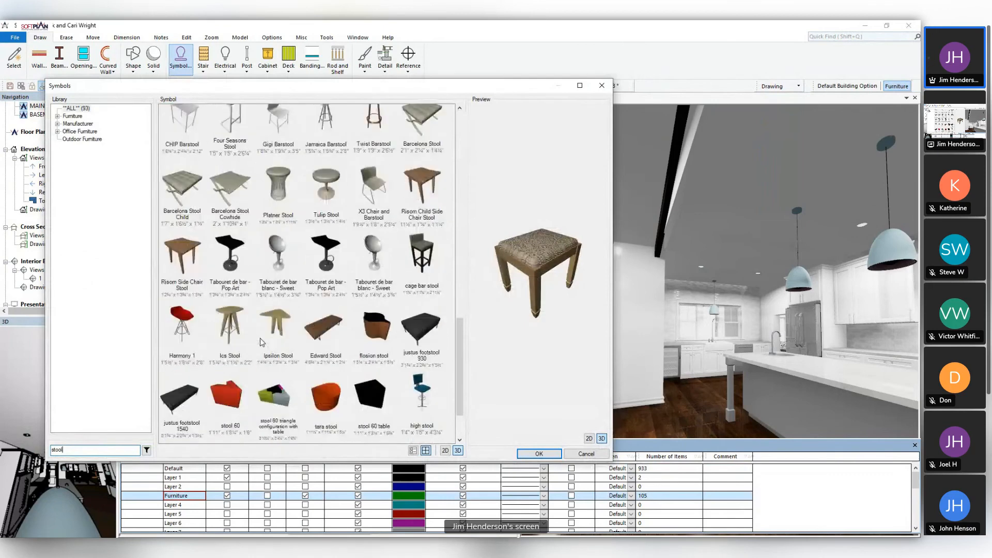
scroll(259, 338, up, 6)
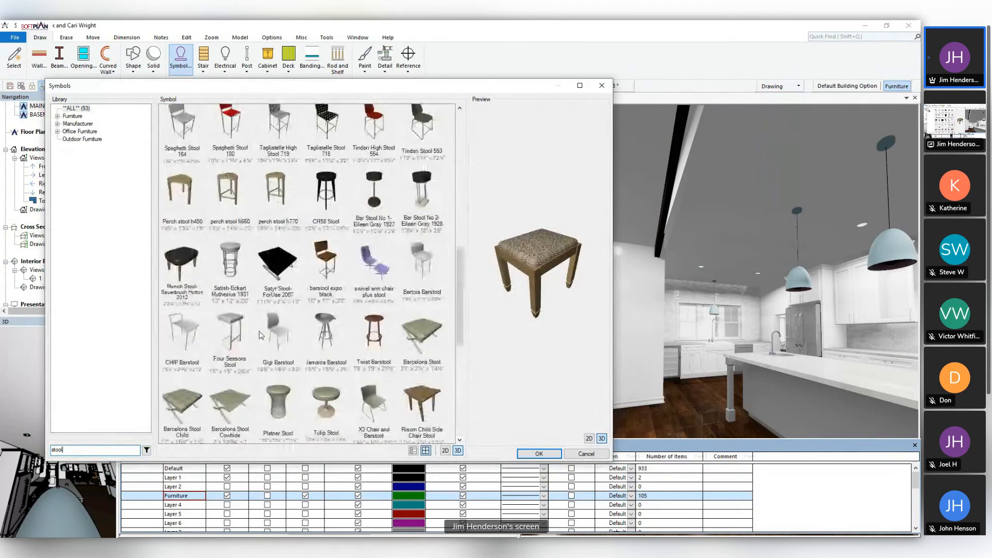
scroll(260, 333, up, 4)
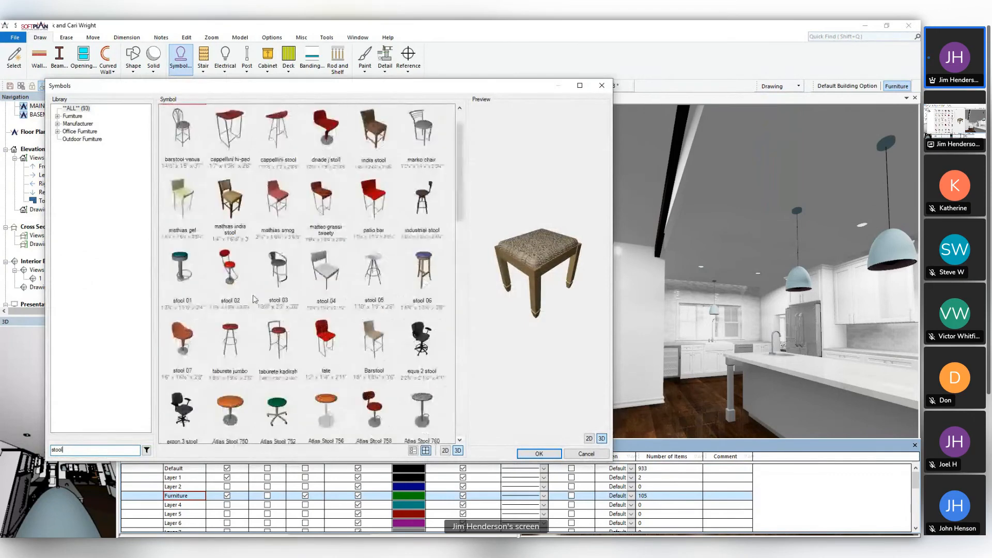
click(58, 117)
click(58, 139)
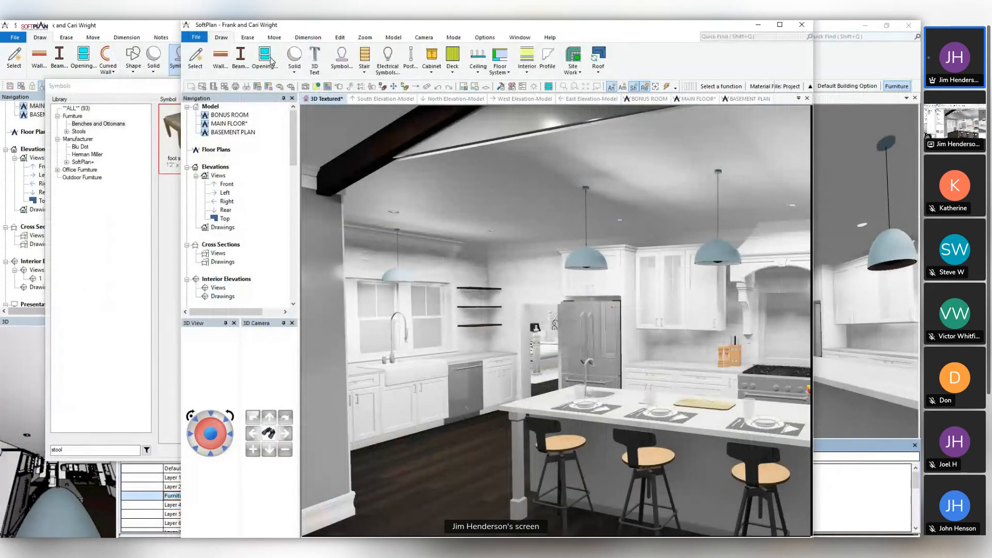
drag(270, 61, 1, 61)
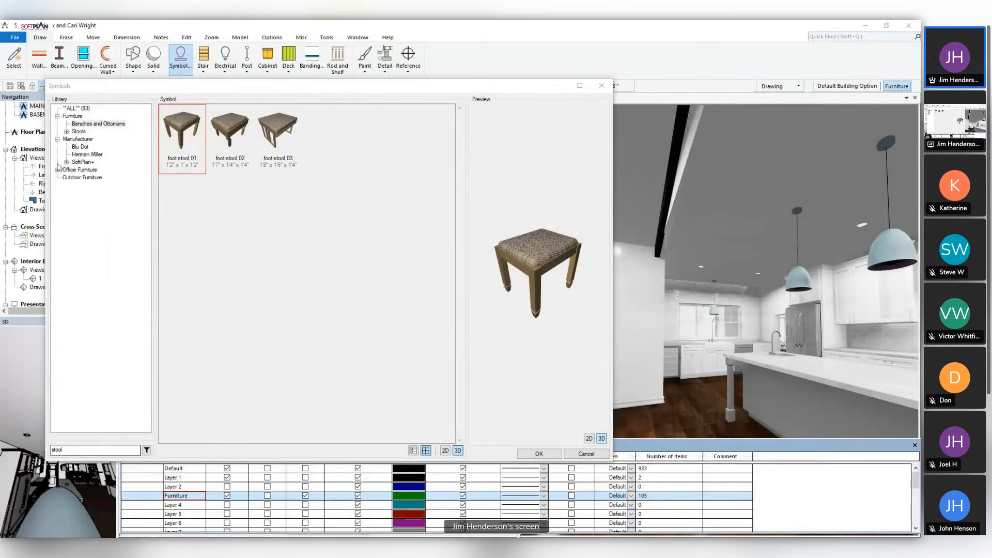
Examine the stools from Blu Dot, Alias Designs and Capdell in the filtered symbol library
click(81, 147)
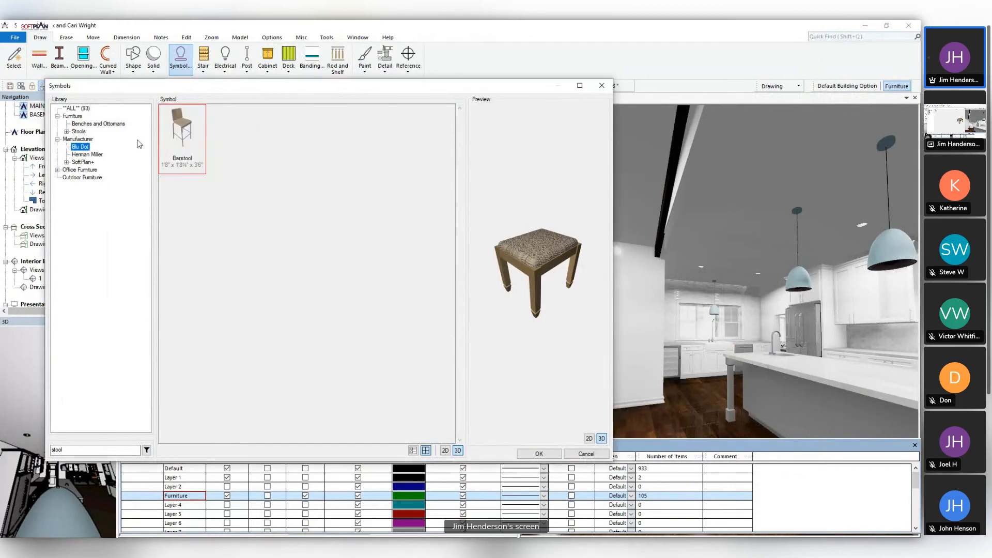
click(66, 161)
click(86, 171)
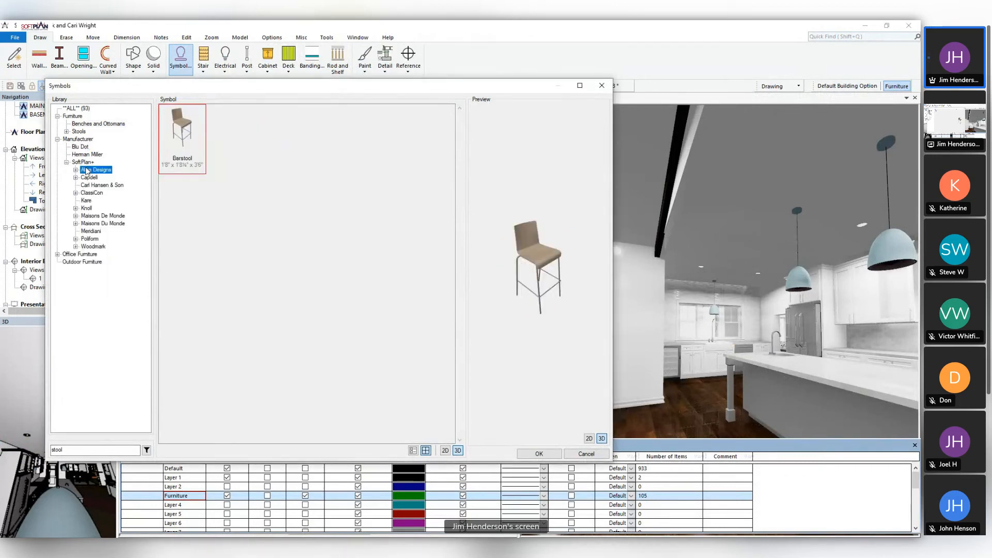
click(76, 170)
click(97, 178)
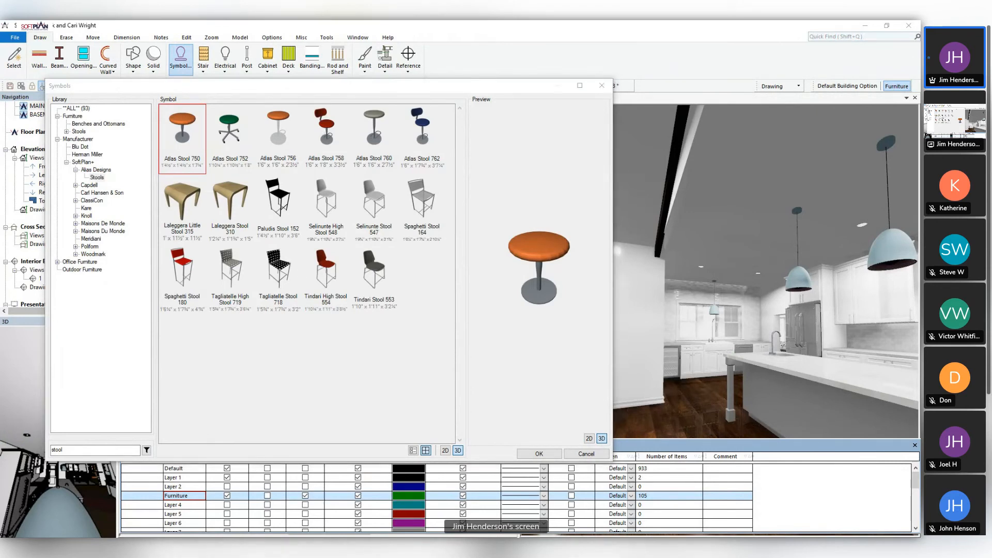
click(177, 270)
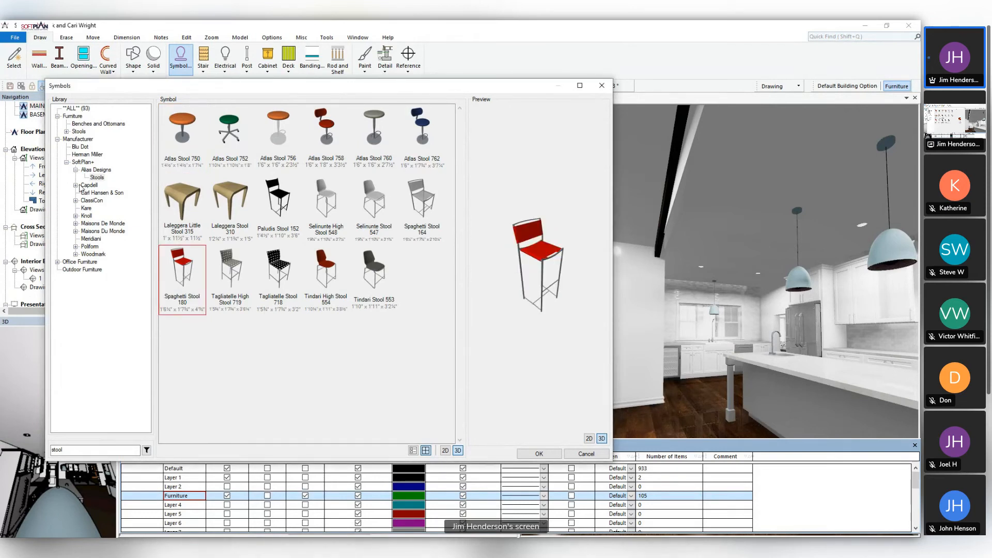
click(75, 185)
click(96, 192)
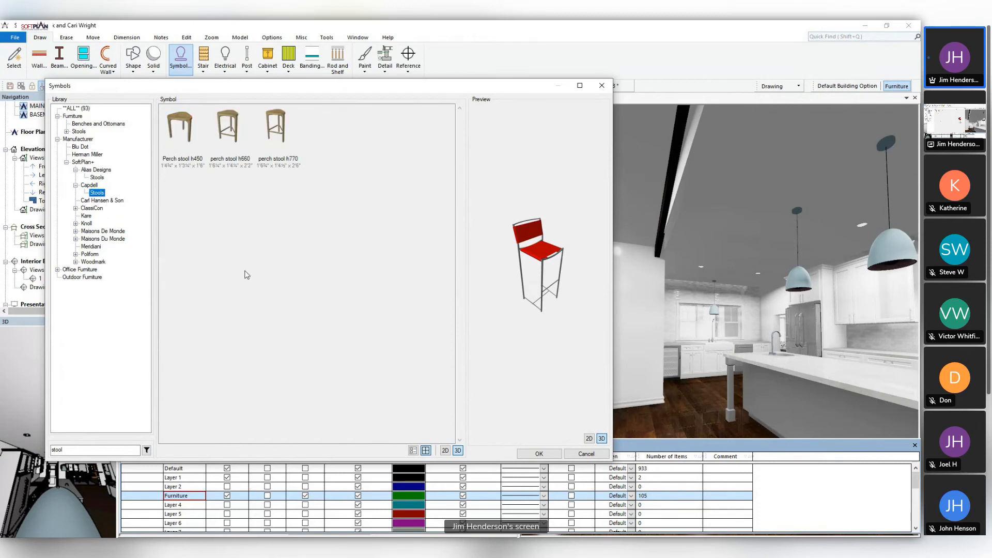
Place the Four Seasons Stool from the Knoll barstools on the island's seating side, beside the island sink
click(83, 224)
click(75, 224)
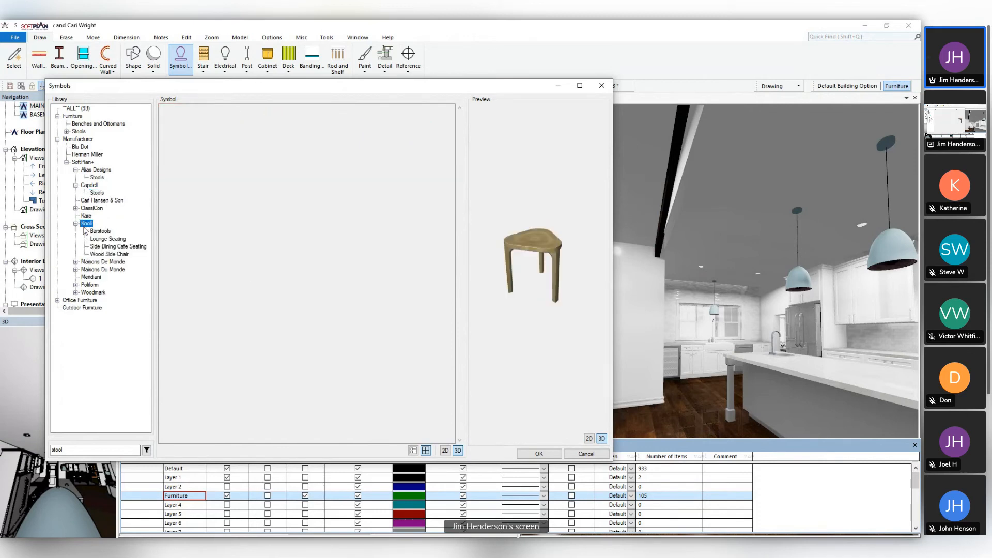
click(101, 231)
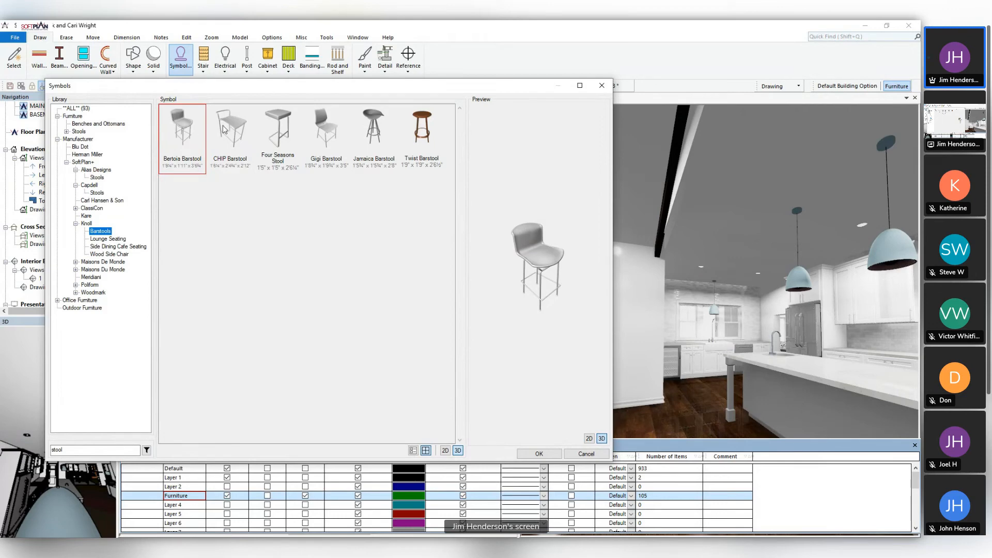
click(280, 120)
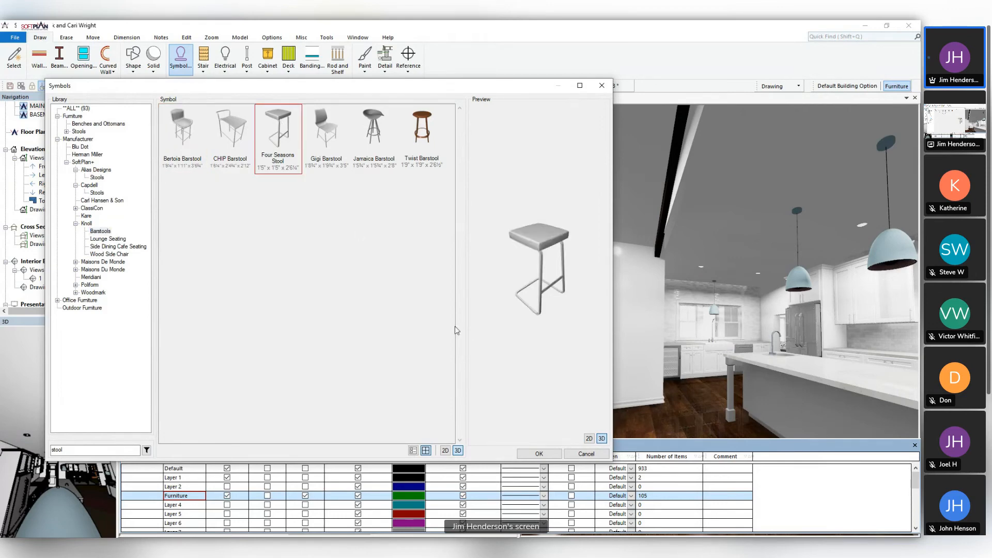
click(539, 454)
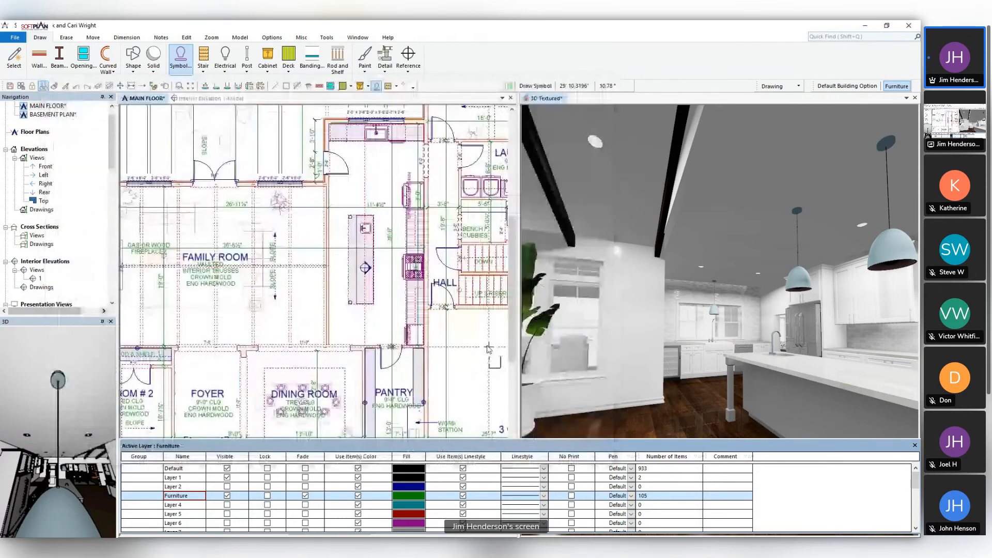
scroll(360, 310, up, 3)
click(360, 310)
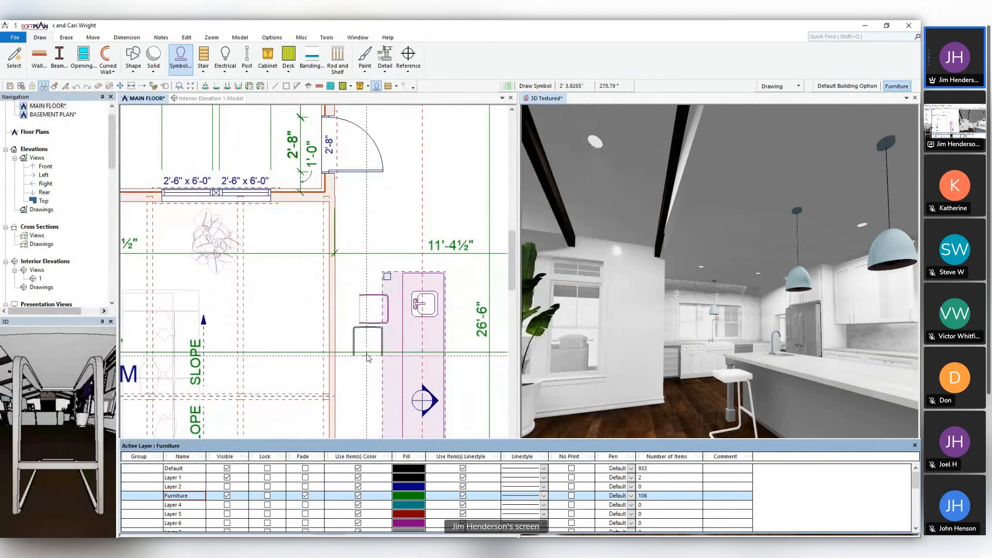
scroll(339, 316, down, 3)
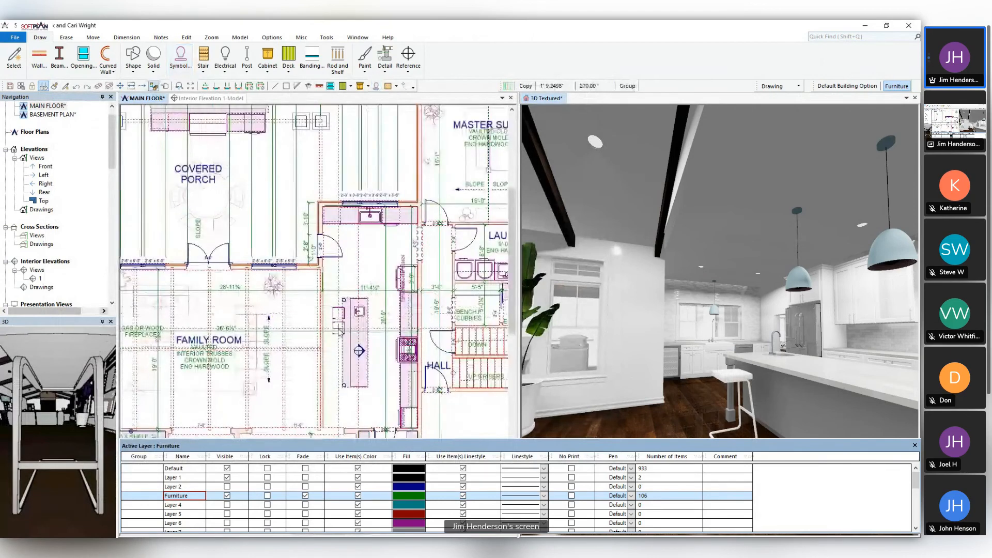
click(340, 331)
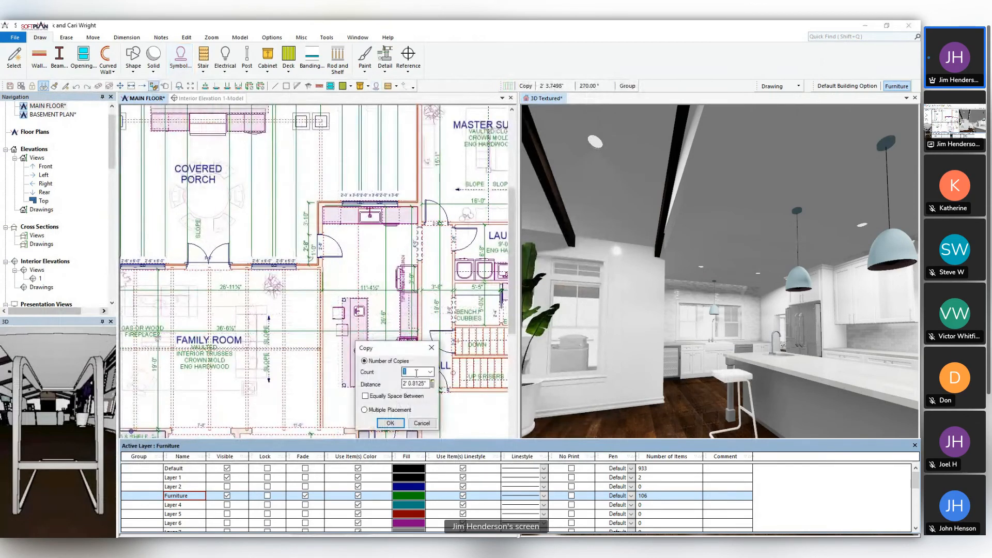
click(414, 372)
scroll(413, 372, down, 2)
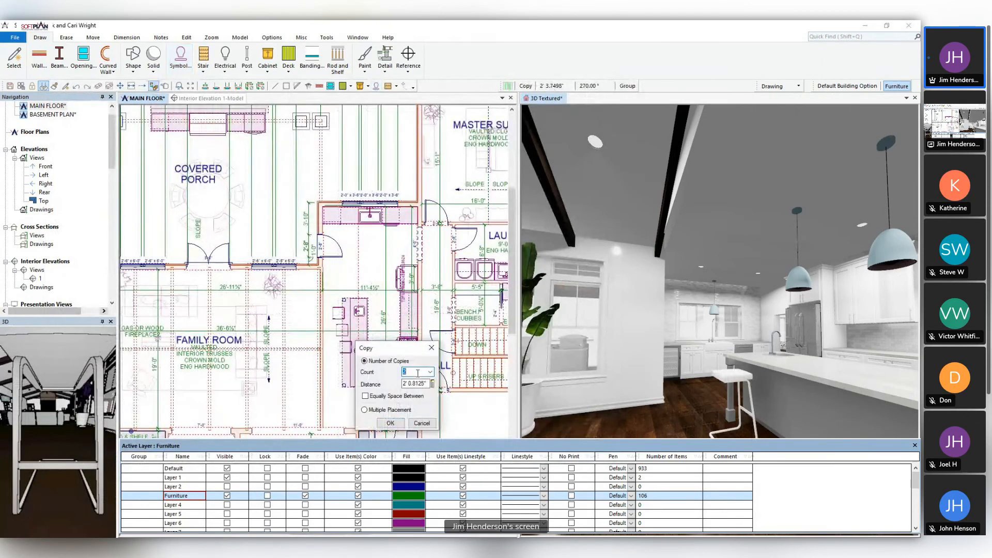
click(390, 423)
Copy the island stool three times along the seating side, away from the sink, at a distance of 2' 0.5938"
scroll(293, 243, up, 4)
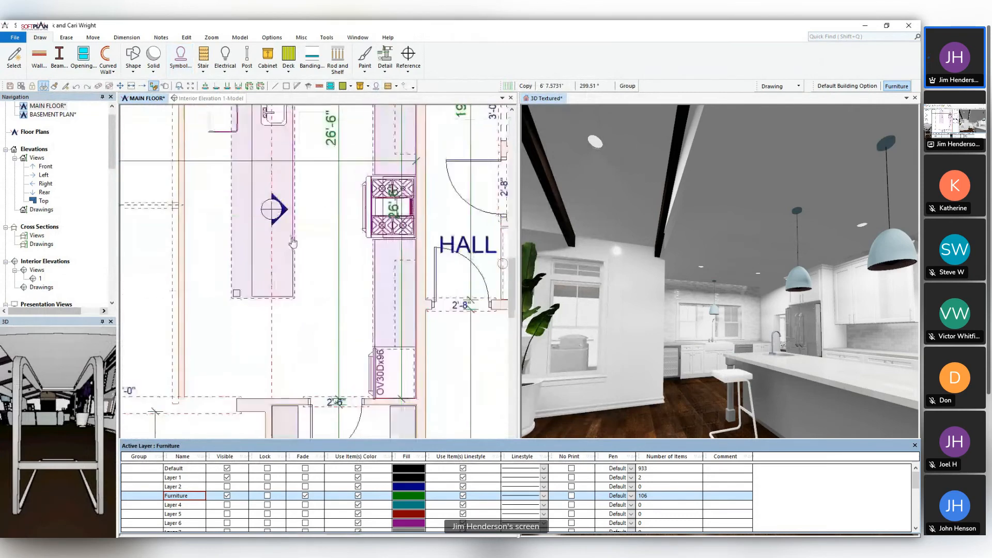
middle_drag(293, 243, 309, 243)
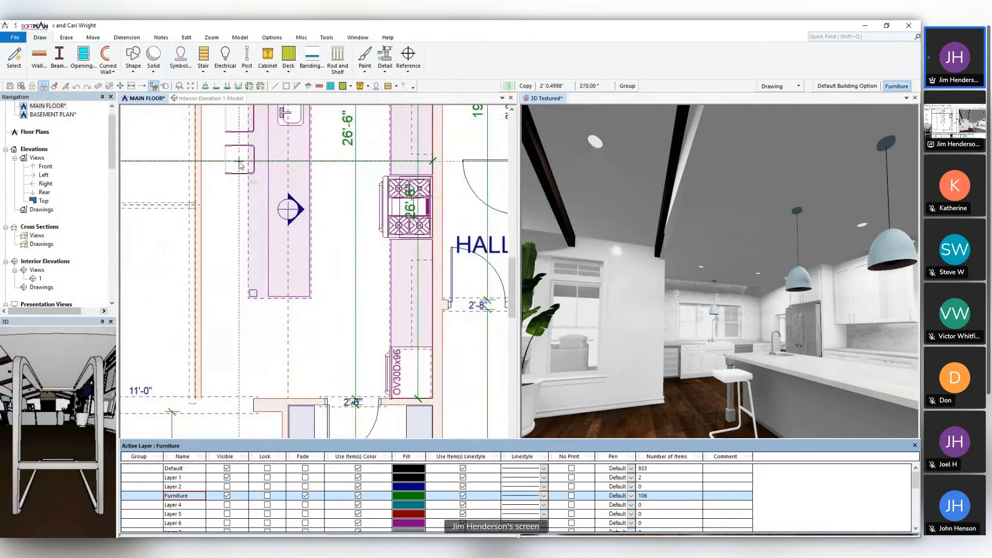
click(246, 165)
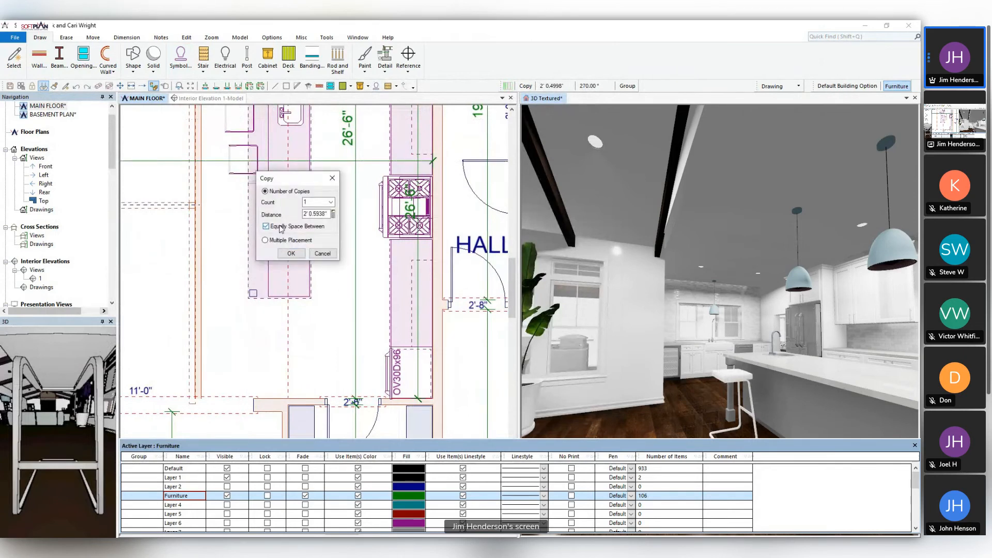
scroll(313, 205, down, 1)
click(283, 225)
double_click(313, 204)
click(291, 253)
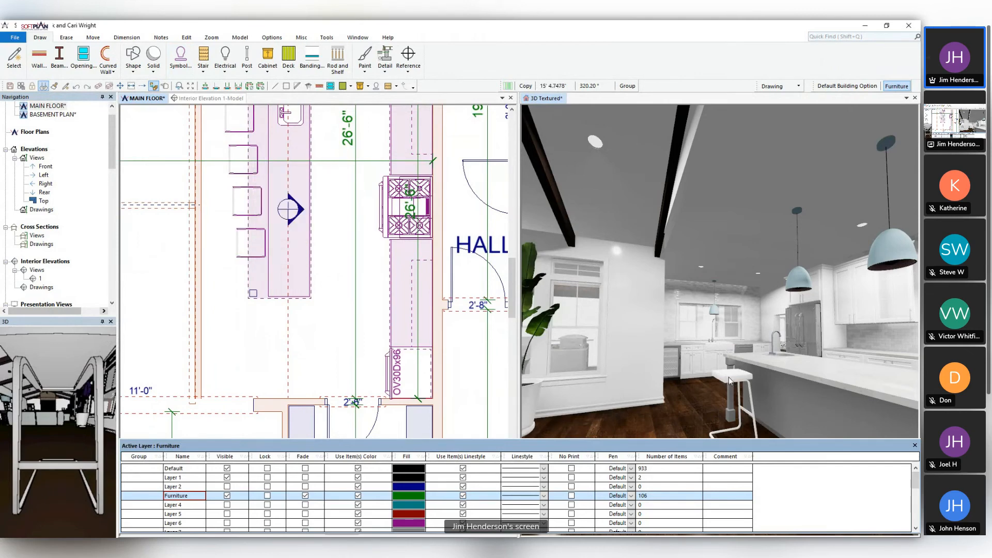
Copy the light blue surface material from an island pendant shade onto the seats of the island stools in 3D
middle_drag(733, 381, 745, 383)
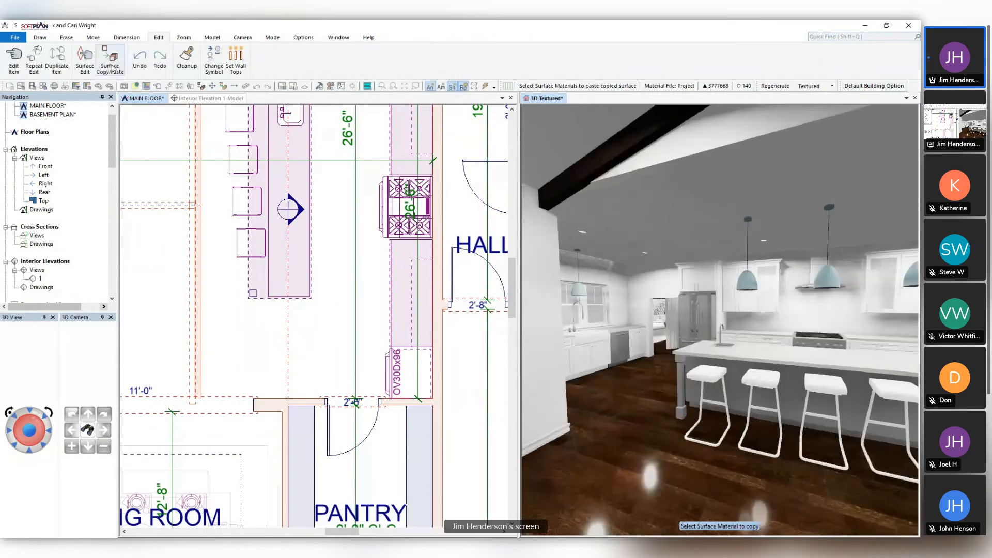
click(751, 285)
click(712, 375)
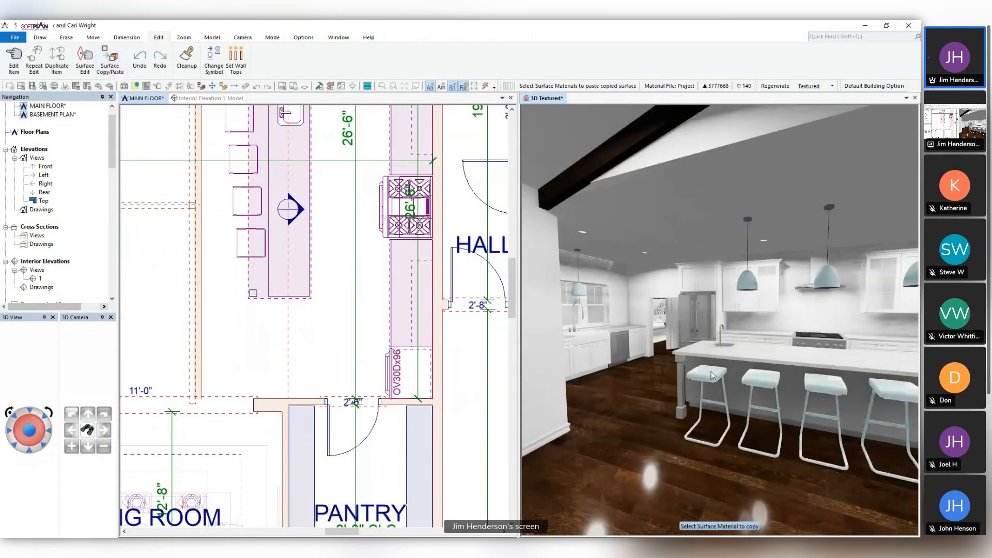
Undo the last surface material paste on the island stools and view the kitchen from behind the family room sofa
key(ctrl+z)
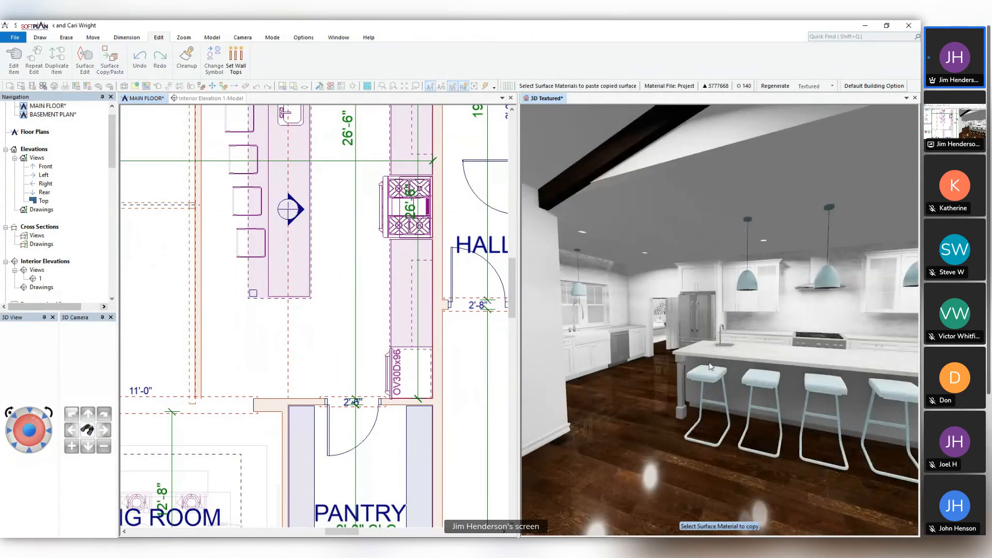
middle_drag(718, 363, 723, 367)
scroll(726, 367, down, 5)
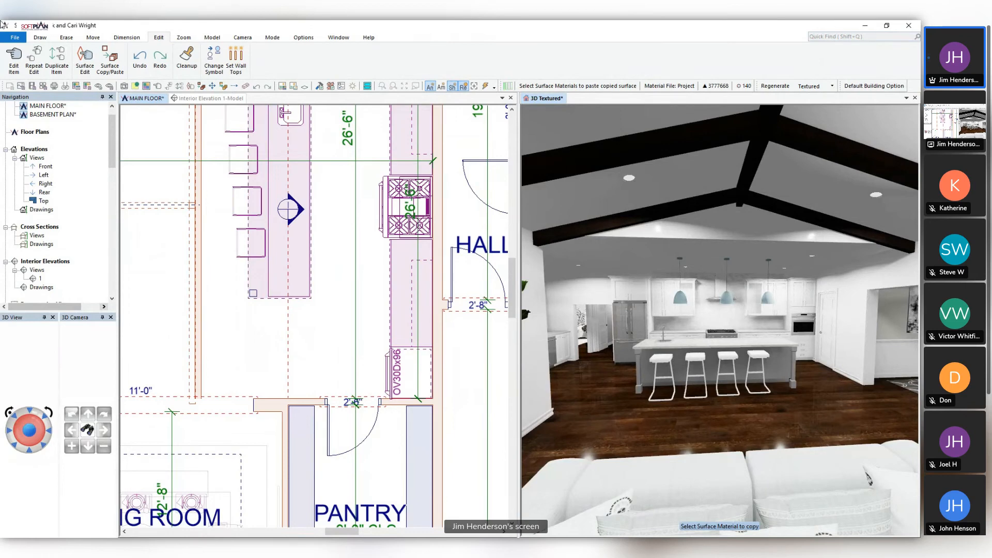
Switch to the furnished version of the project and examine its kitchen and family room in the textured 3D view
drag(919, 85, 542, 40)
double_click(542, 39)
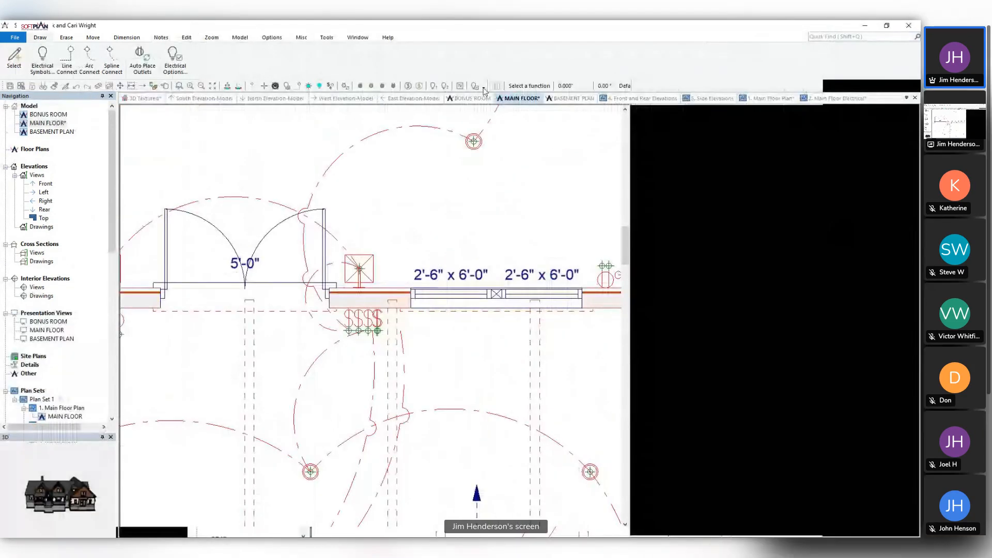
click(144, 98)
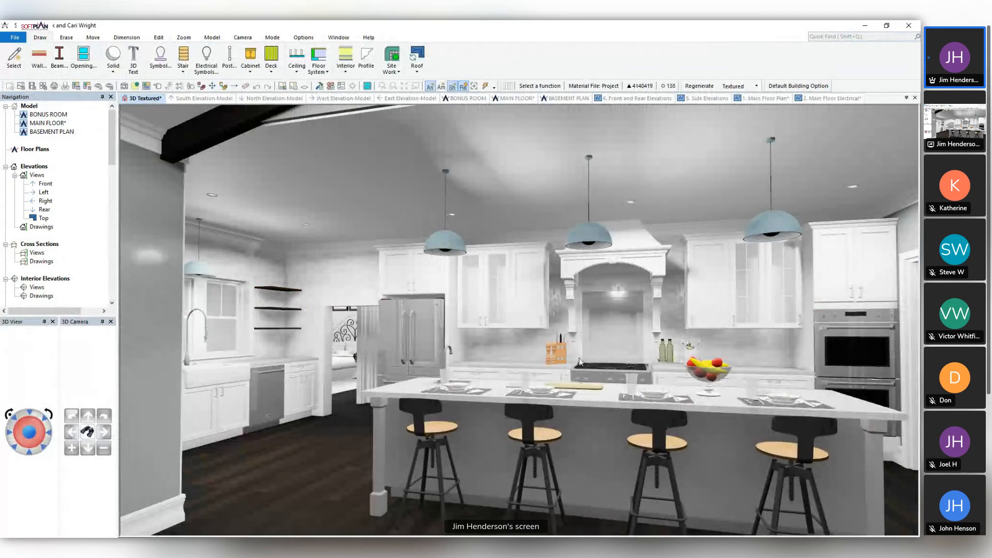
scroll(592, 371, down, 8)
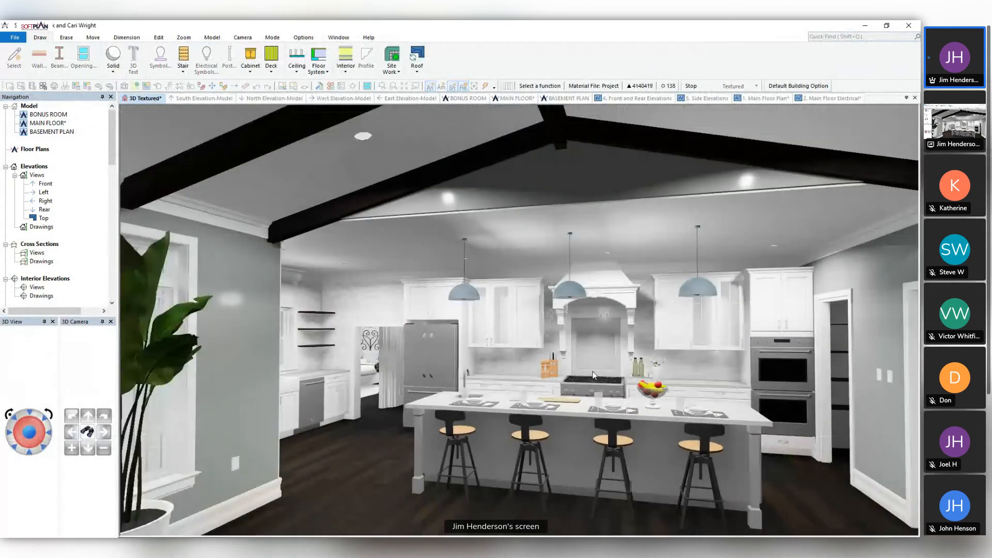
key(Page_Down)
key(Page_Down)
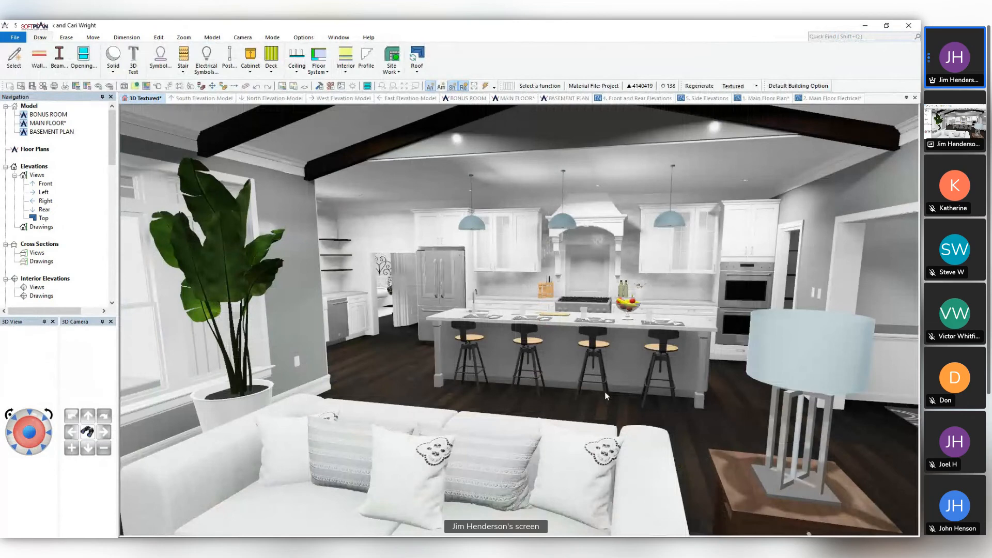
middle_drag(605, 392, 599, 392)
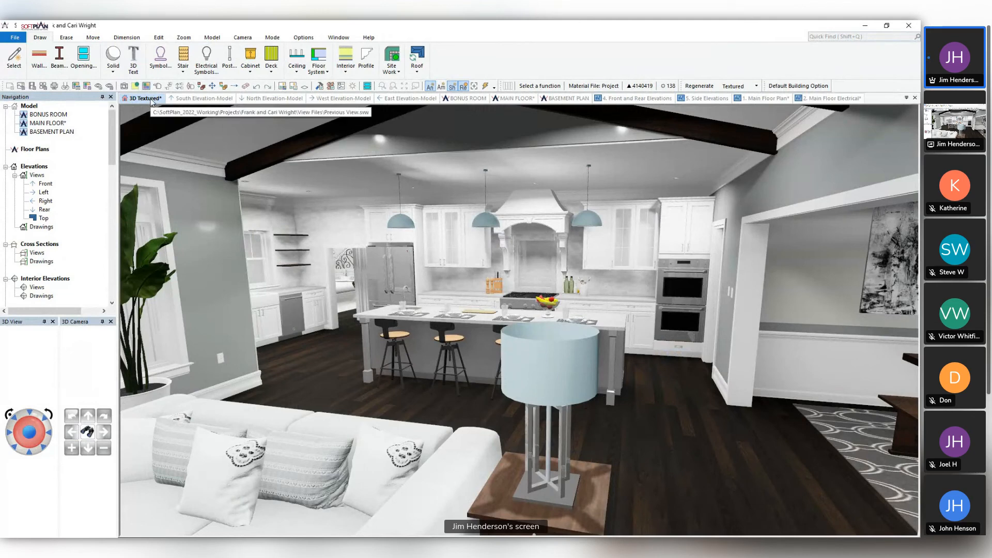
middle_drag(551, 332, 542, 332)
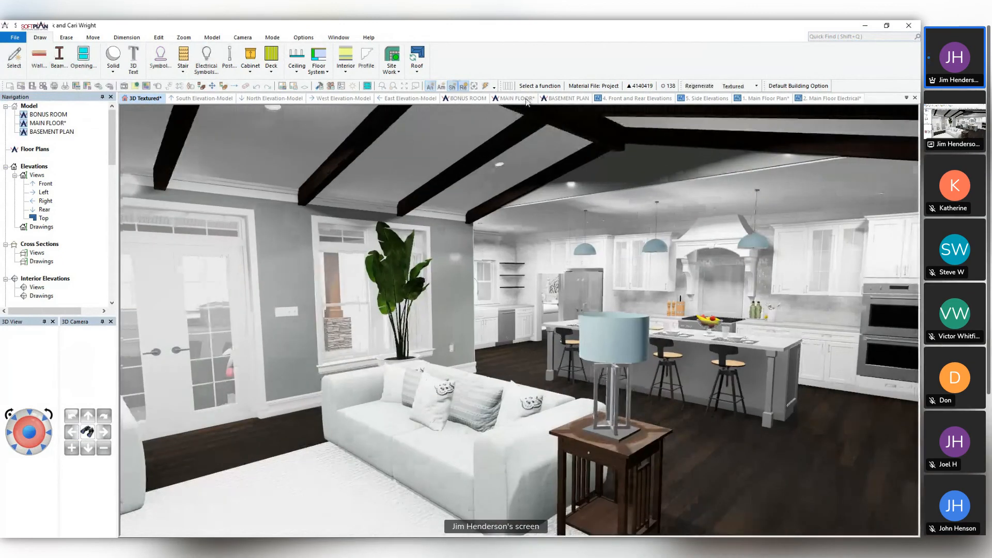
Review the main floor plan in the Electrical and Interior modes and return it to Drawing mode
click(517, 98)
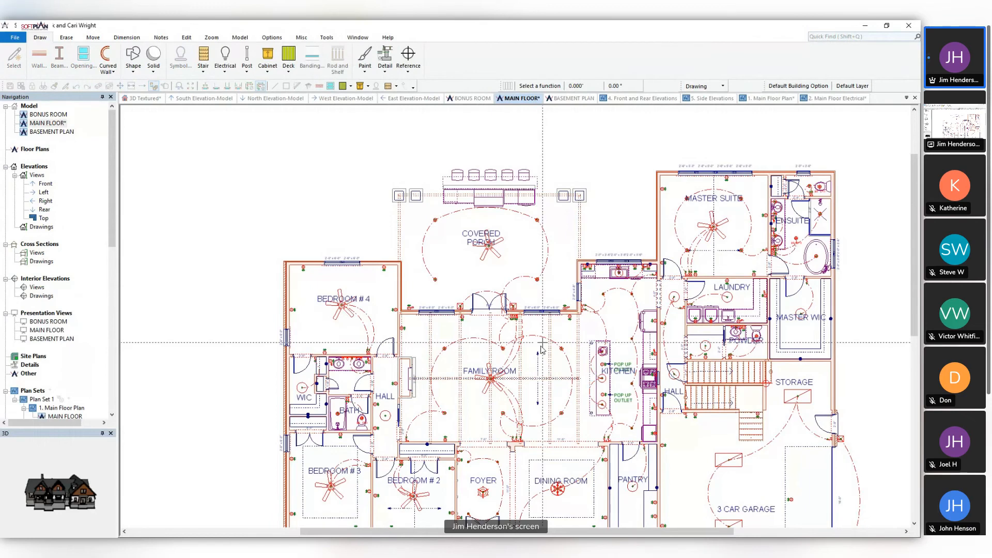
click(722, 86)
click(696, 114)
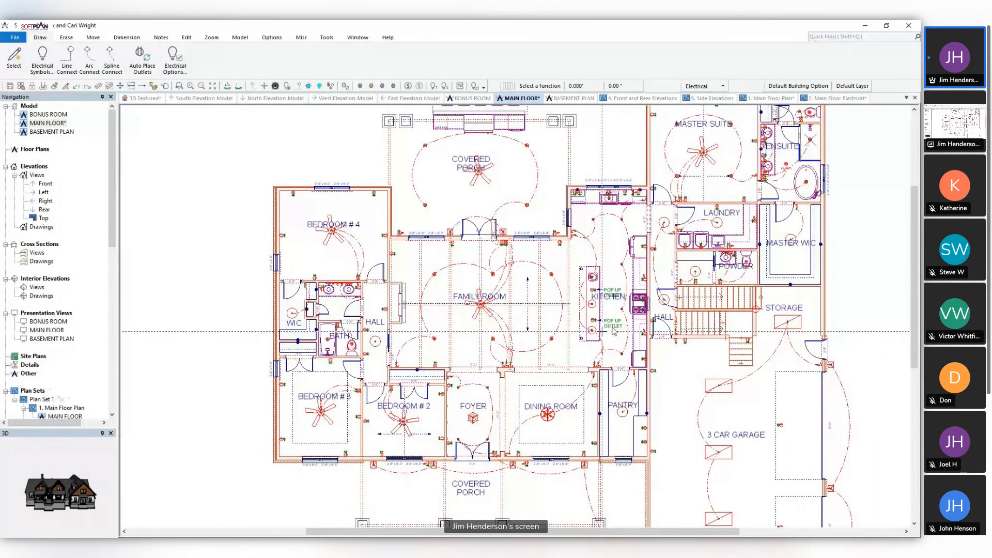
click(723, 85)
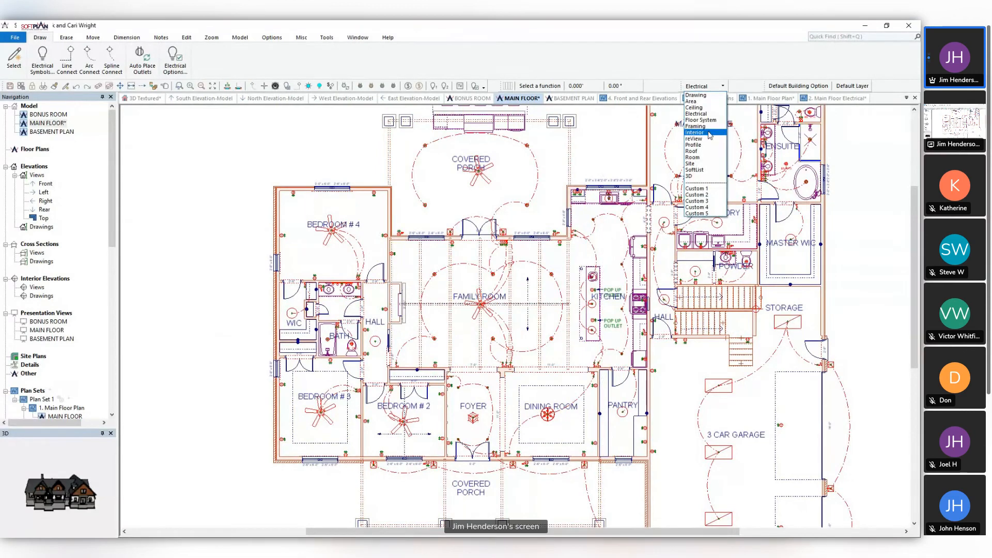
click(708, 133)
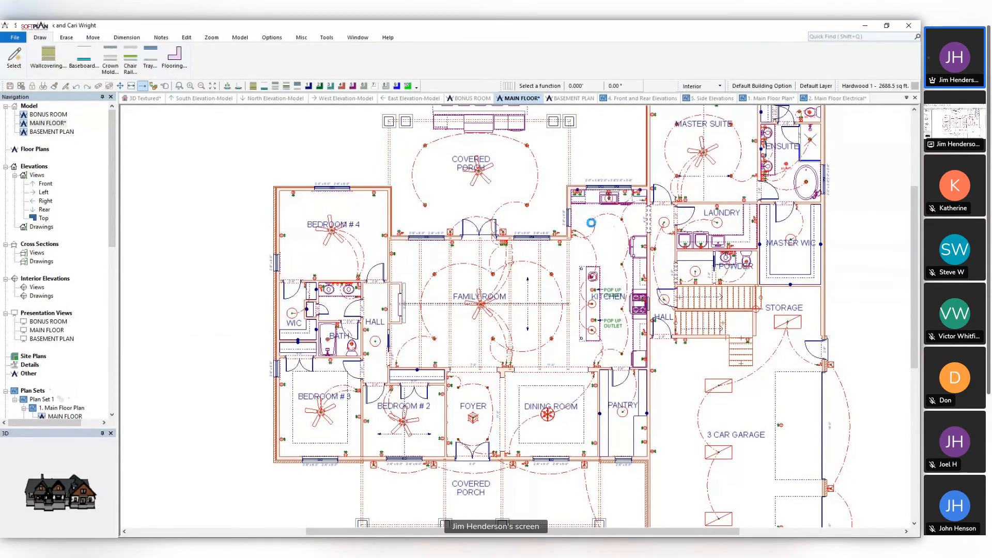
click(695, 86)
click(693, 96)
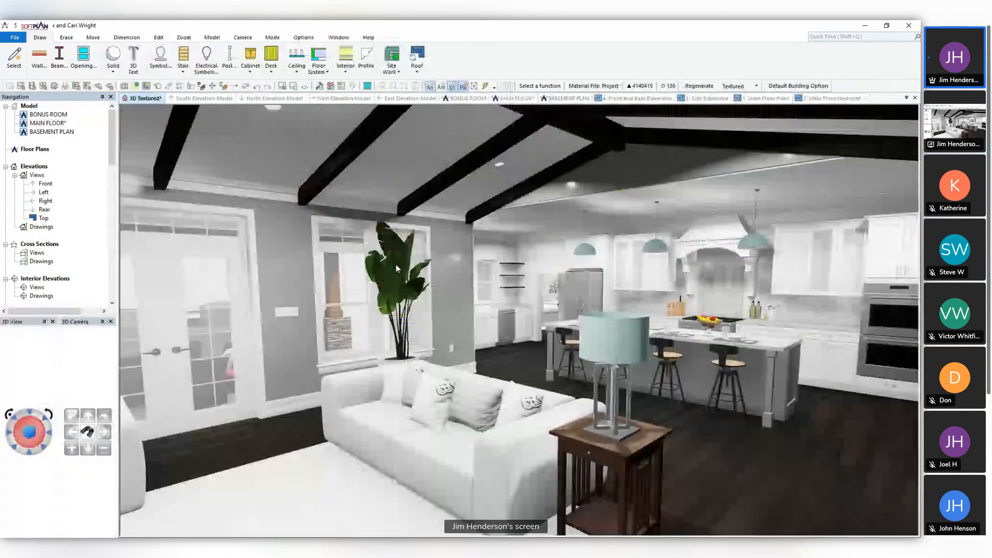
Start publishing the 3D model as SoftPlan web3d with no rooms selected for quick view
click(18, 39)
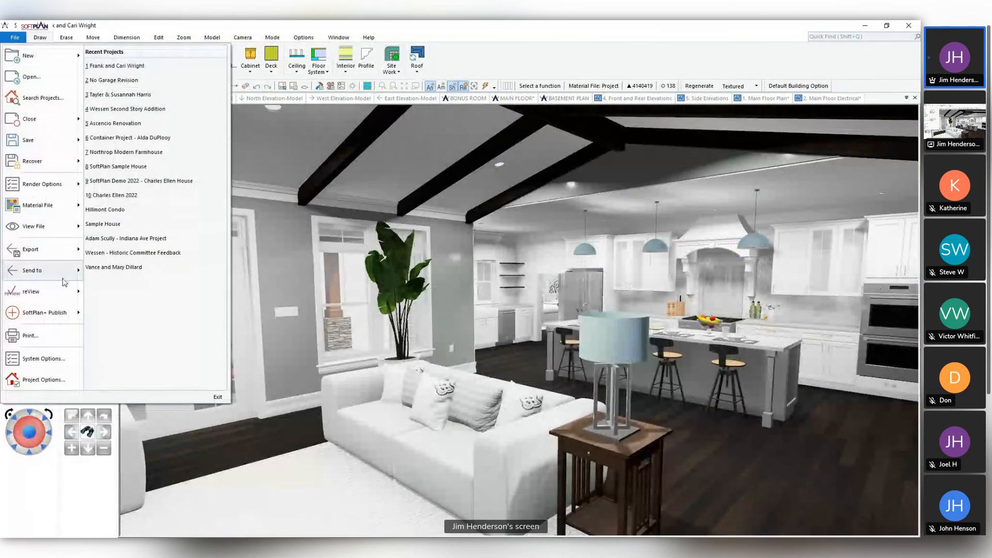
mouse_move(70, 320)
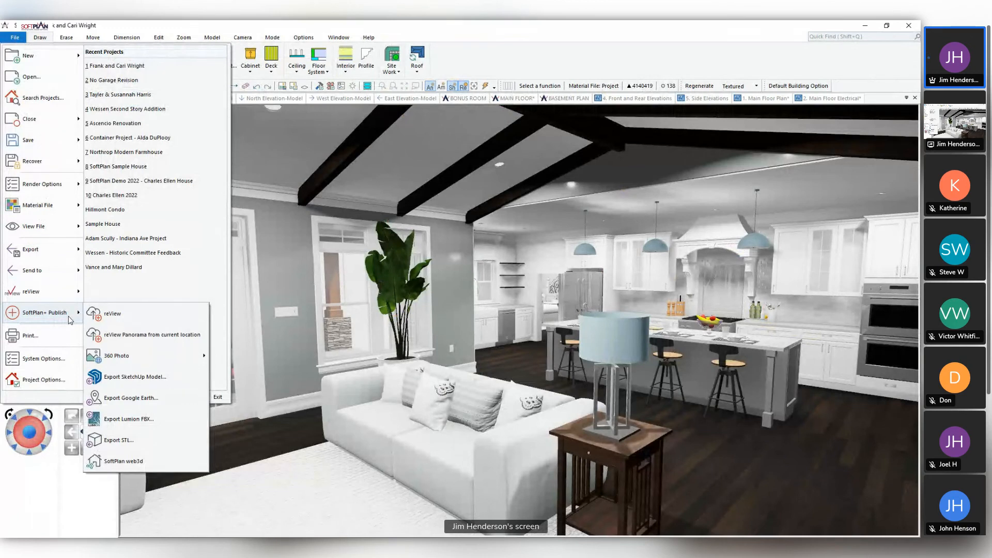
click(140, 461)
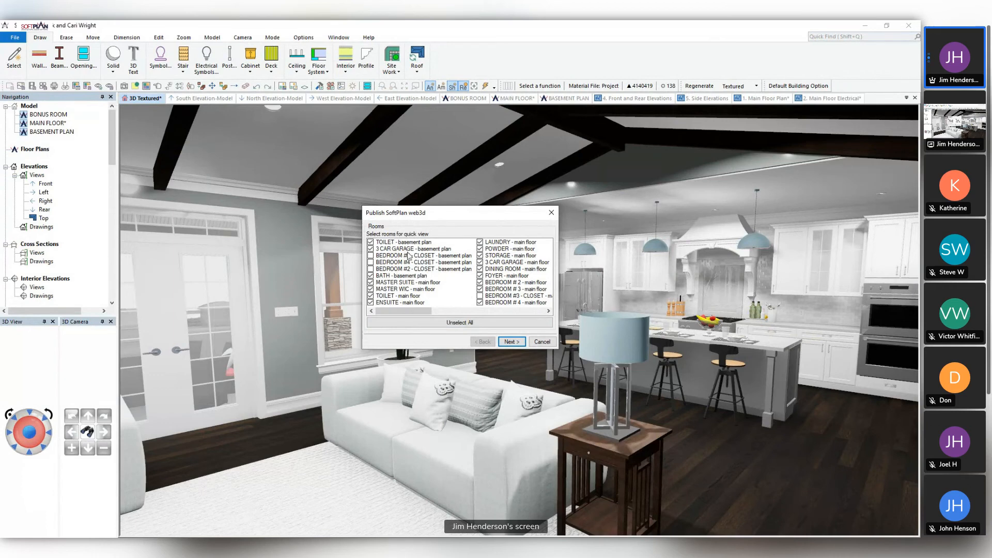
click(485, 323)
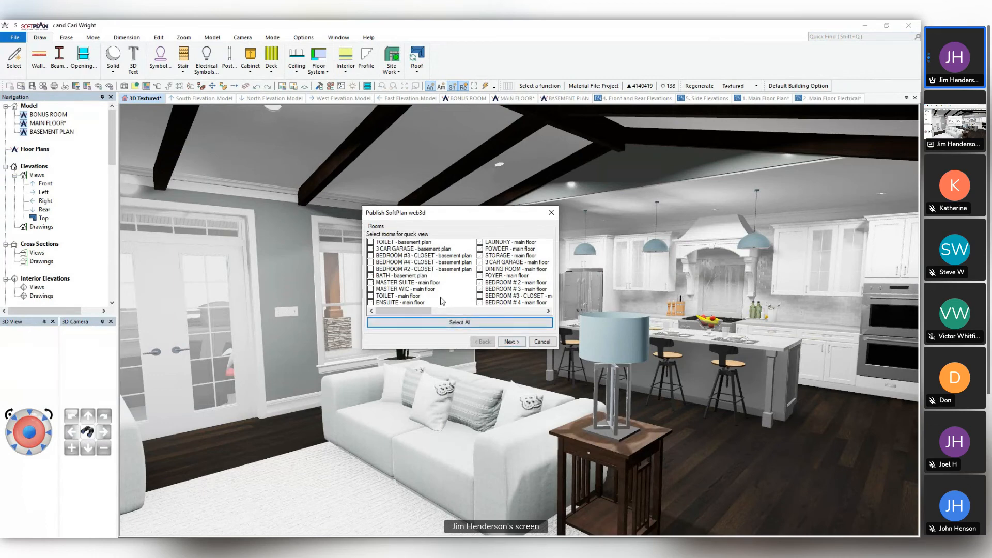
click(510, 341)
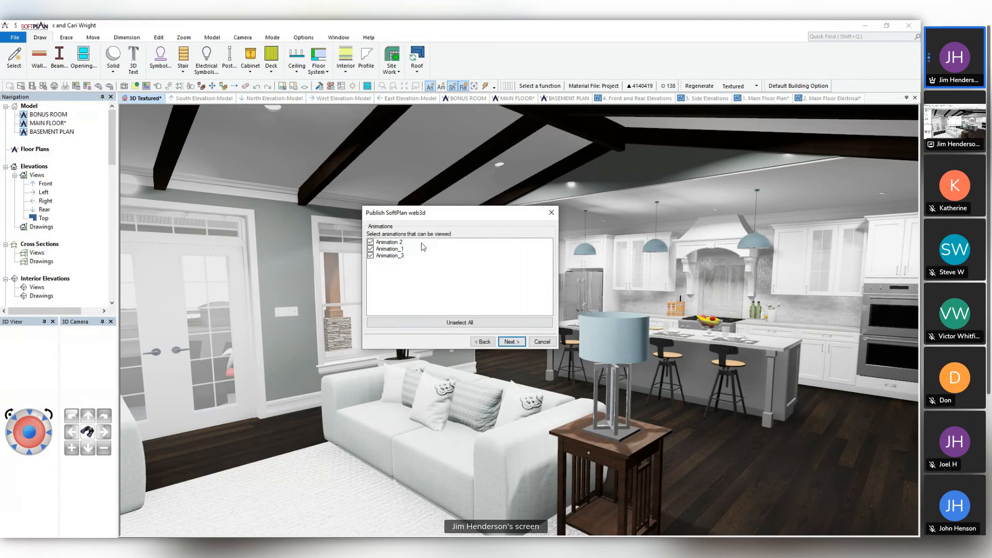
Exclude all animations and publish the web3d model with textures only, without listing it publicly
click(465, 322)
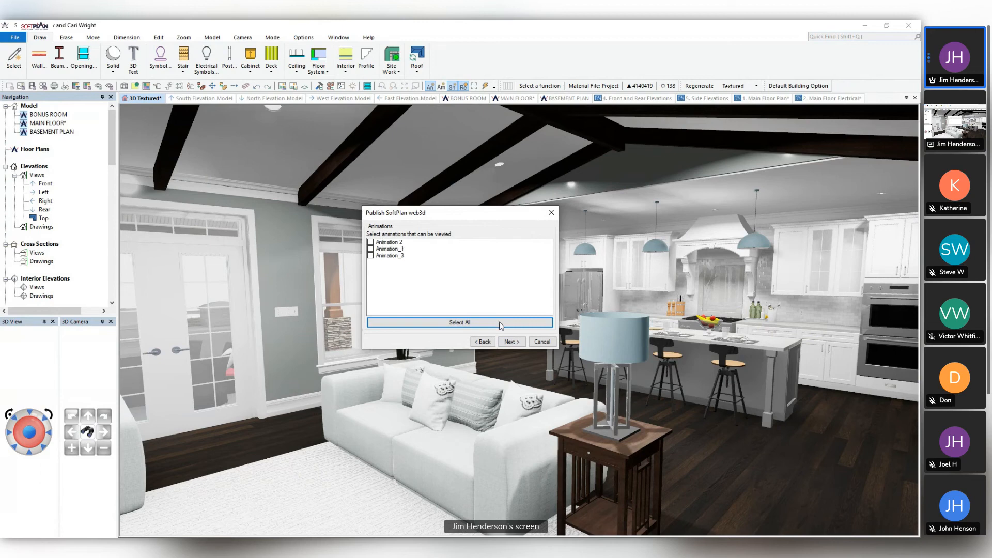
click(511, 342)
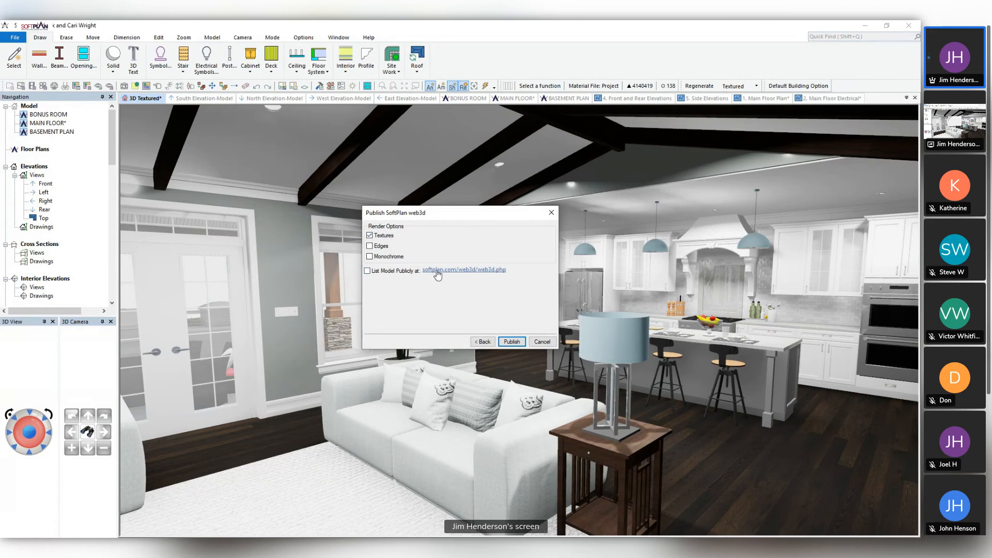
click(512, 342)
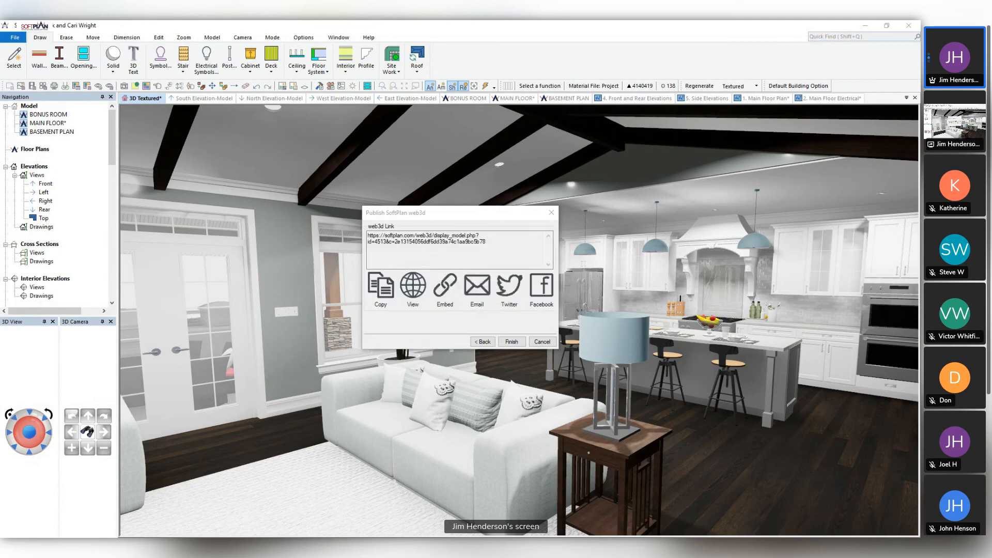
Copy the web3d link and open the published model in a maximized browser window
click(389, 292)
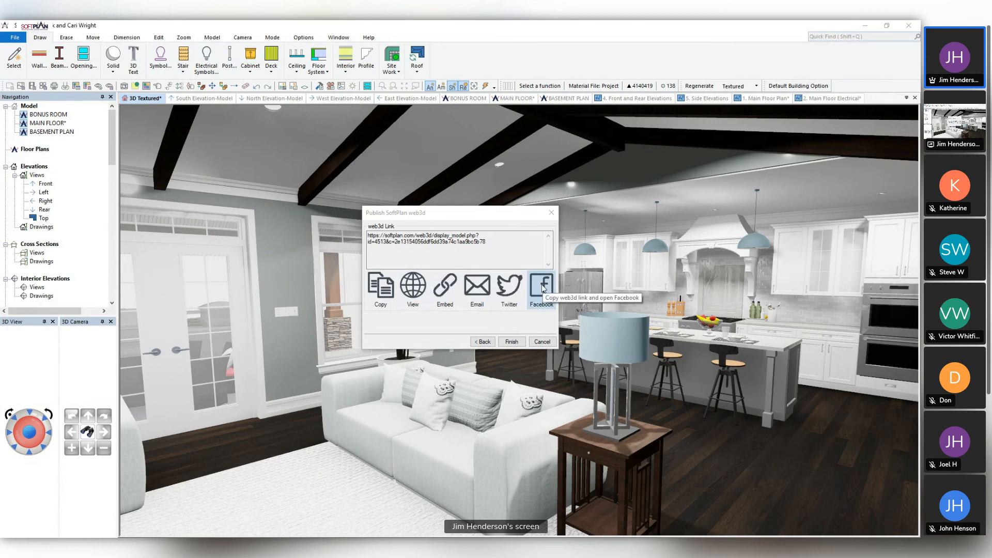
click(409, 290)
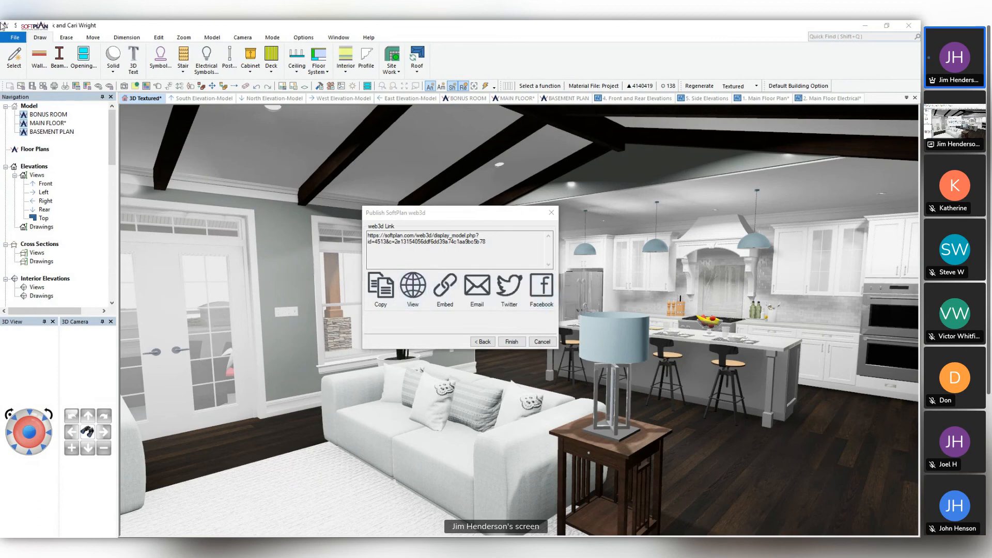
drag(0, 70, 593, 49)
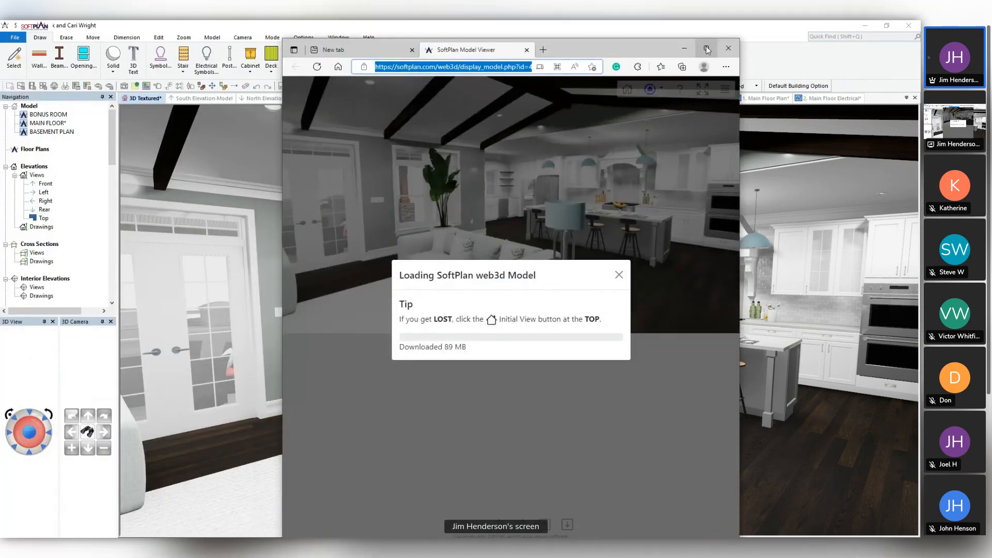
click(707, 50)
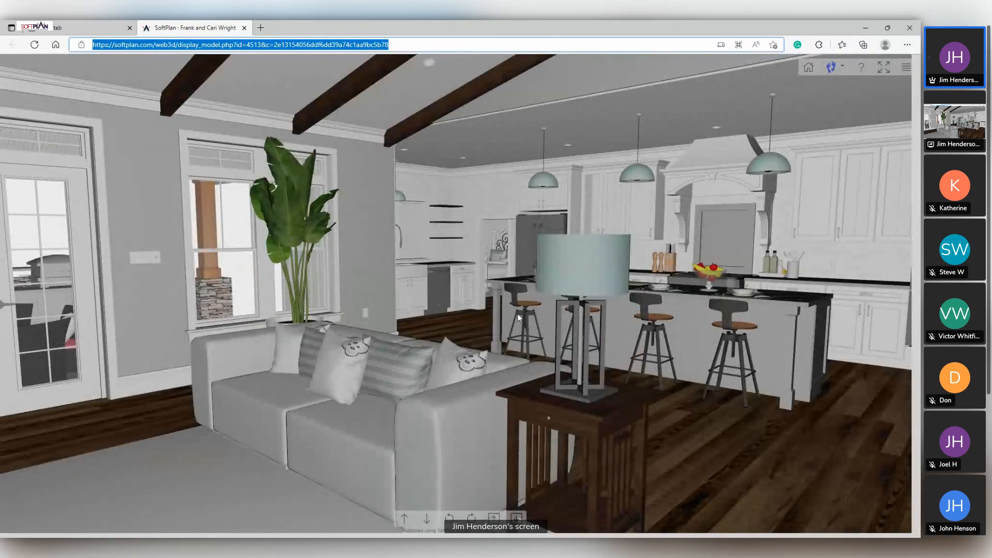
Walk through the published web3d model to examine the family room fireplace side, the kitchen and the island from several distances
key(Right)
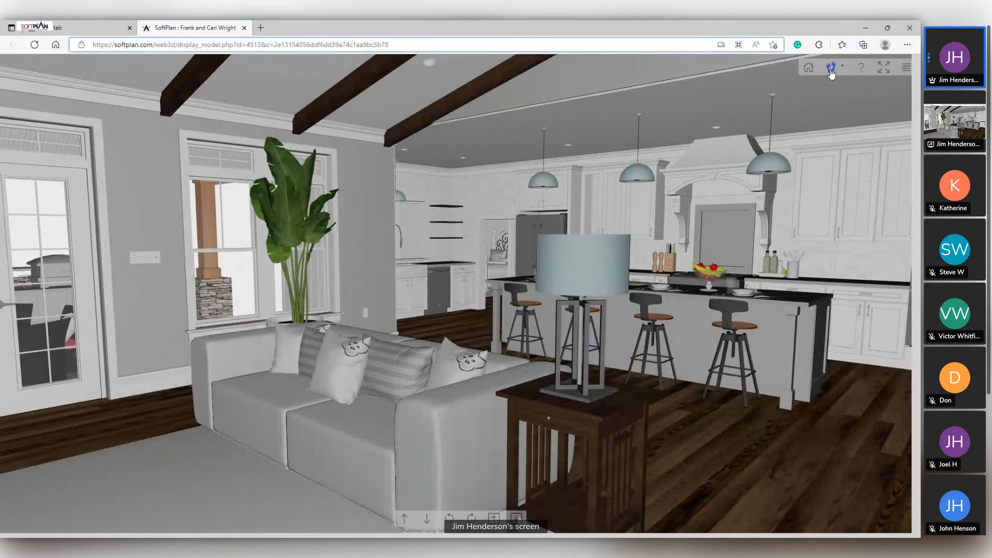
drag(684, 210, 610, 305)
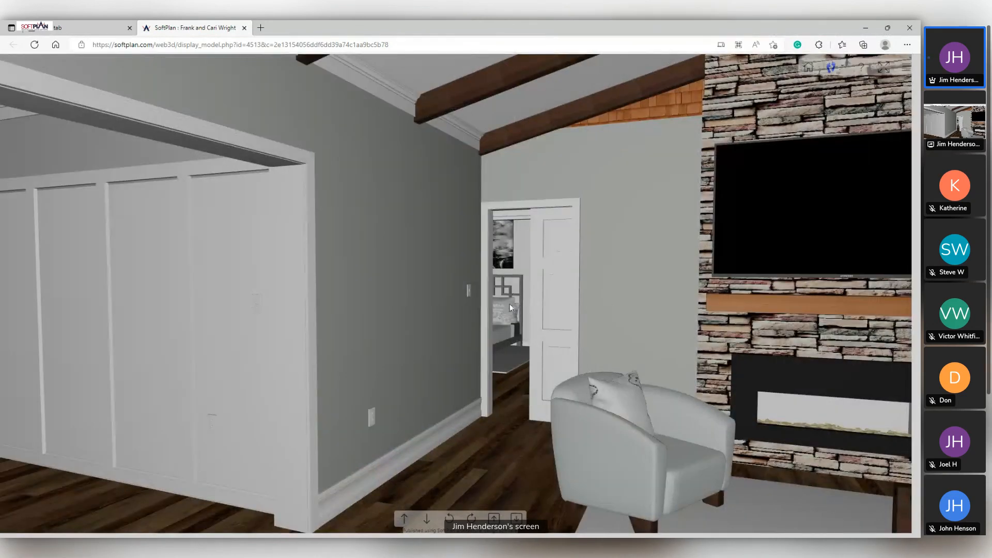
drag(809, 447, 563, 436)
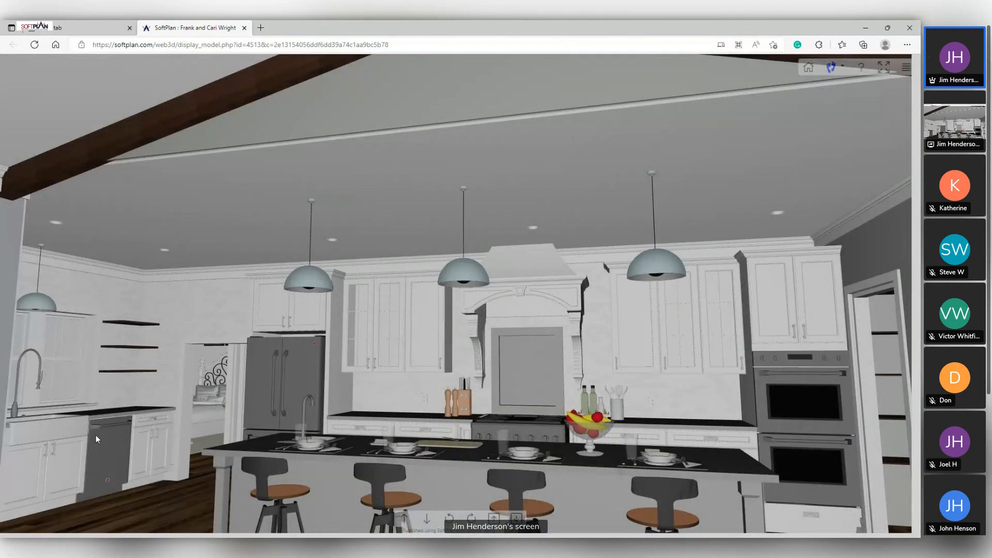
scroll(169, 414, up, 3)
drag(96, 435, 194, 422)
scroll(169, 414, down, 1)
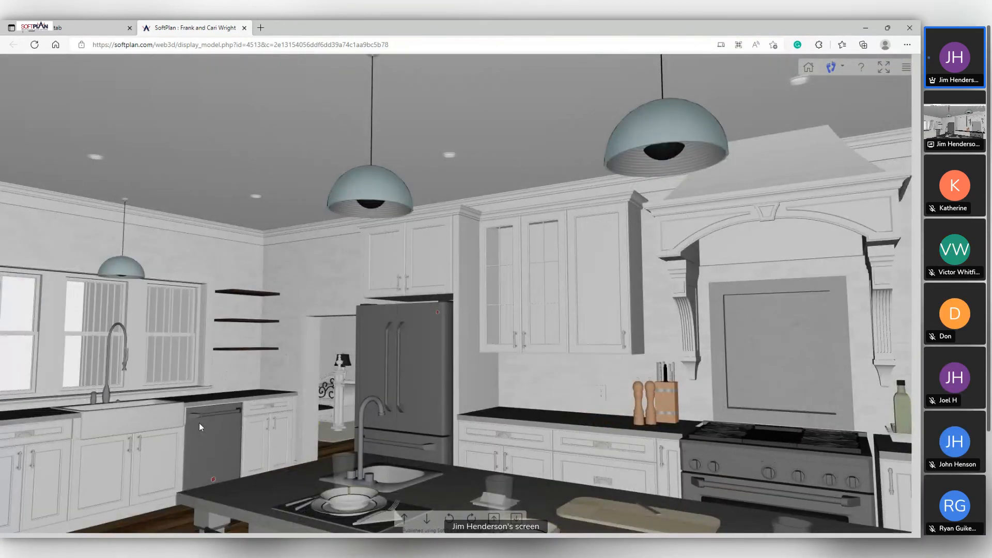
scroll(200, 422, down, 5)
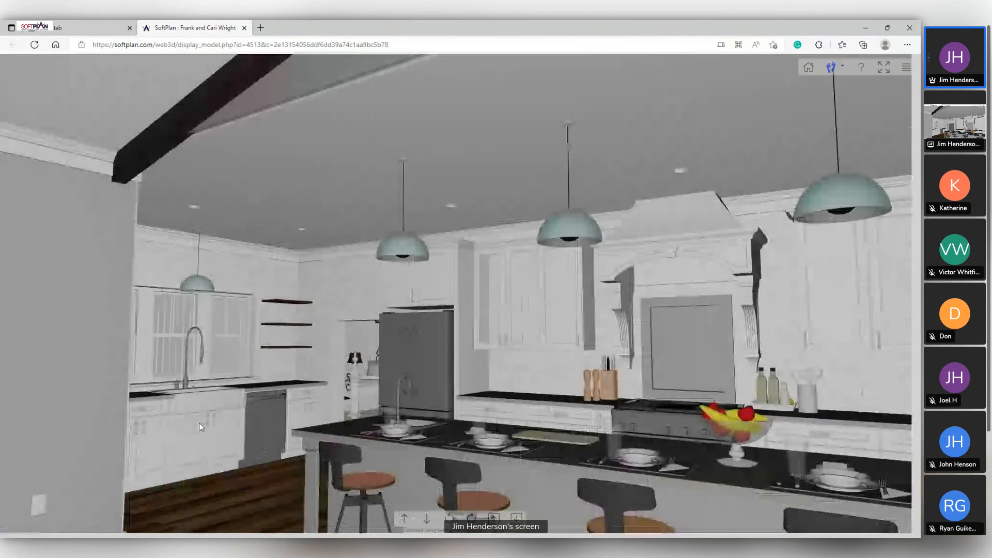
scroll(201, 427, down, 5)
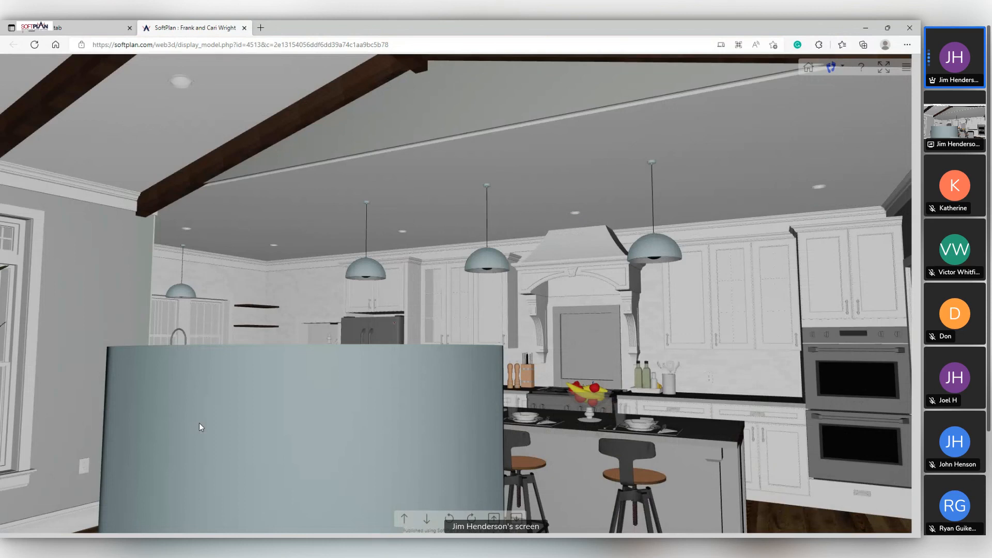
scroll(200, 423, down, 5)
scroll(199, 423, down, 3)
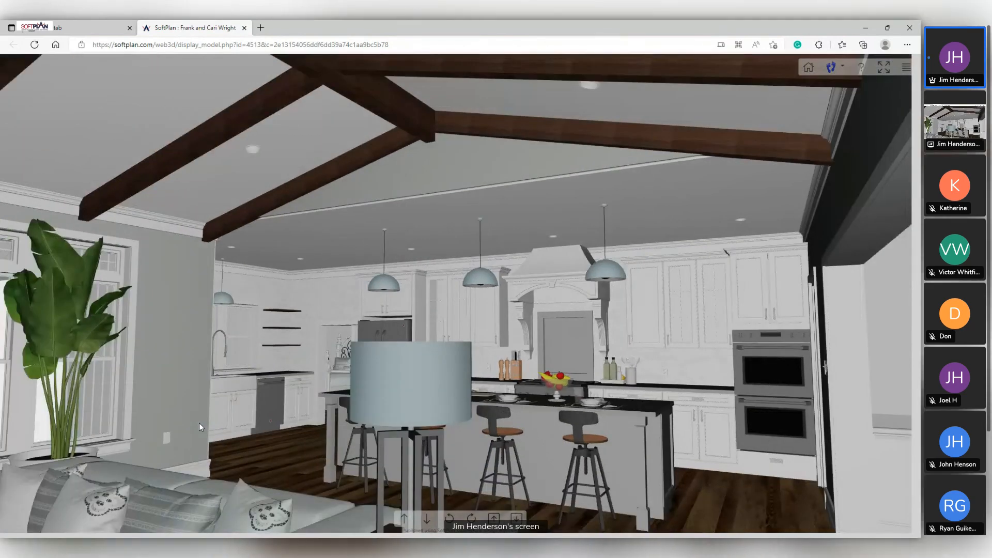